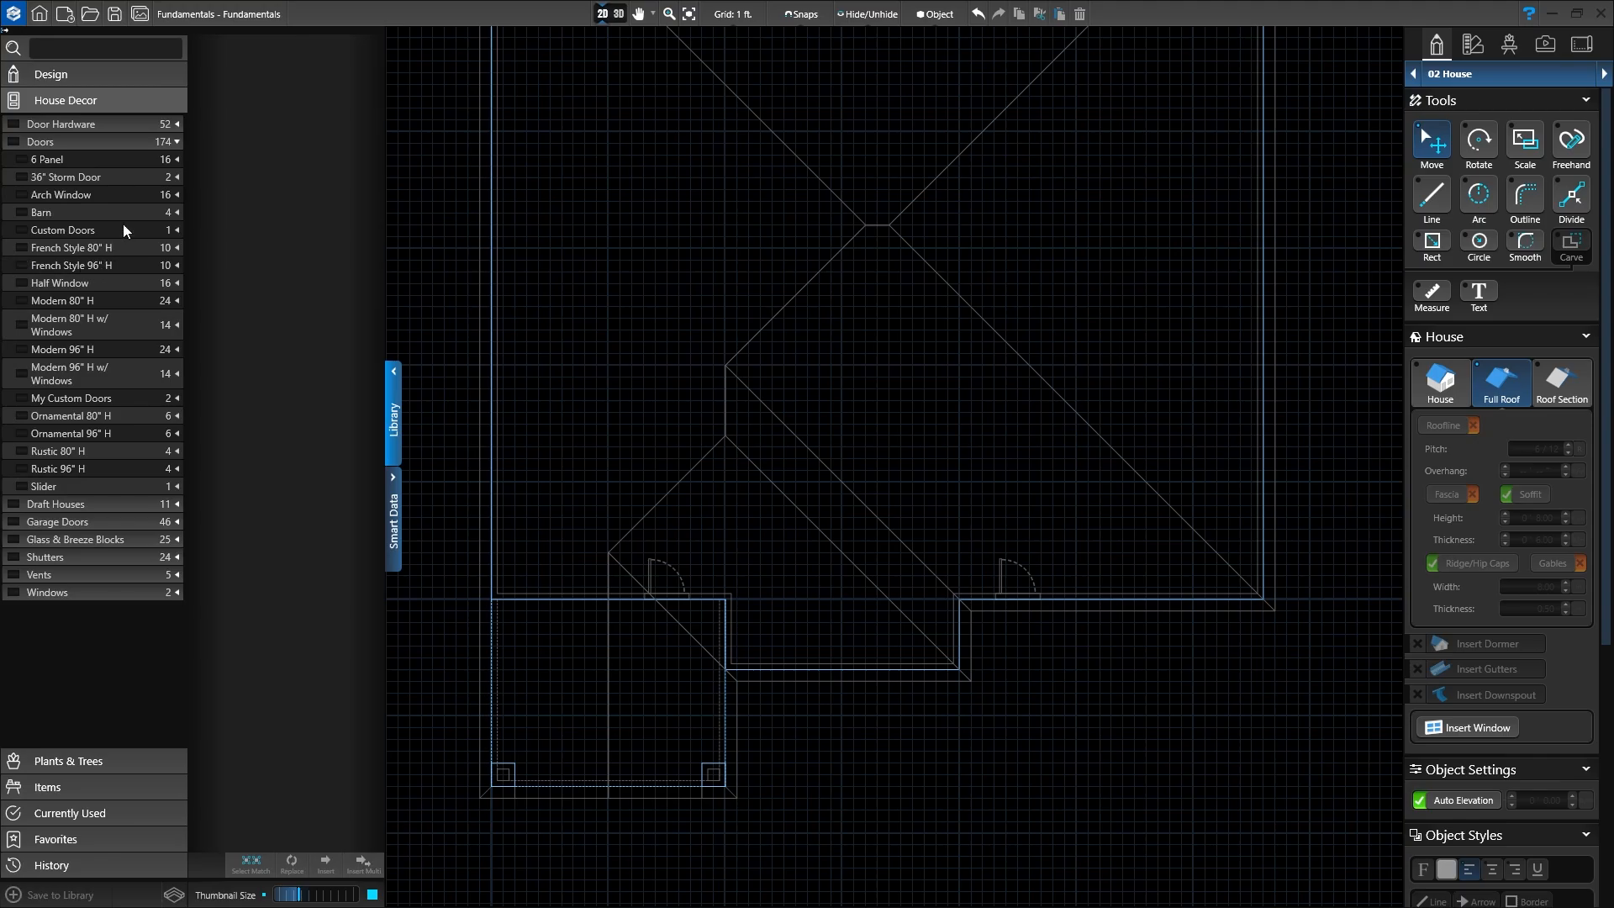
Step: Collapse the Doors list and the Library panel, then view the house in 3D
left_click(176, 143)
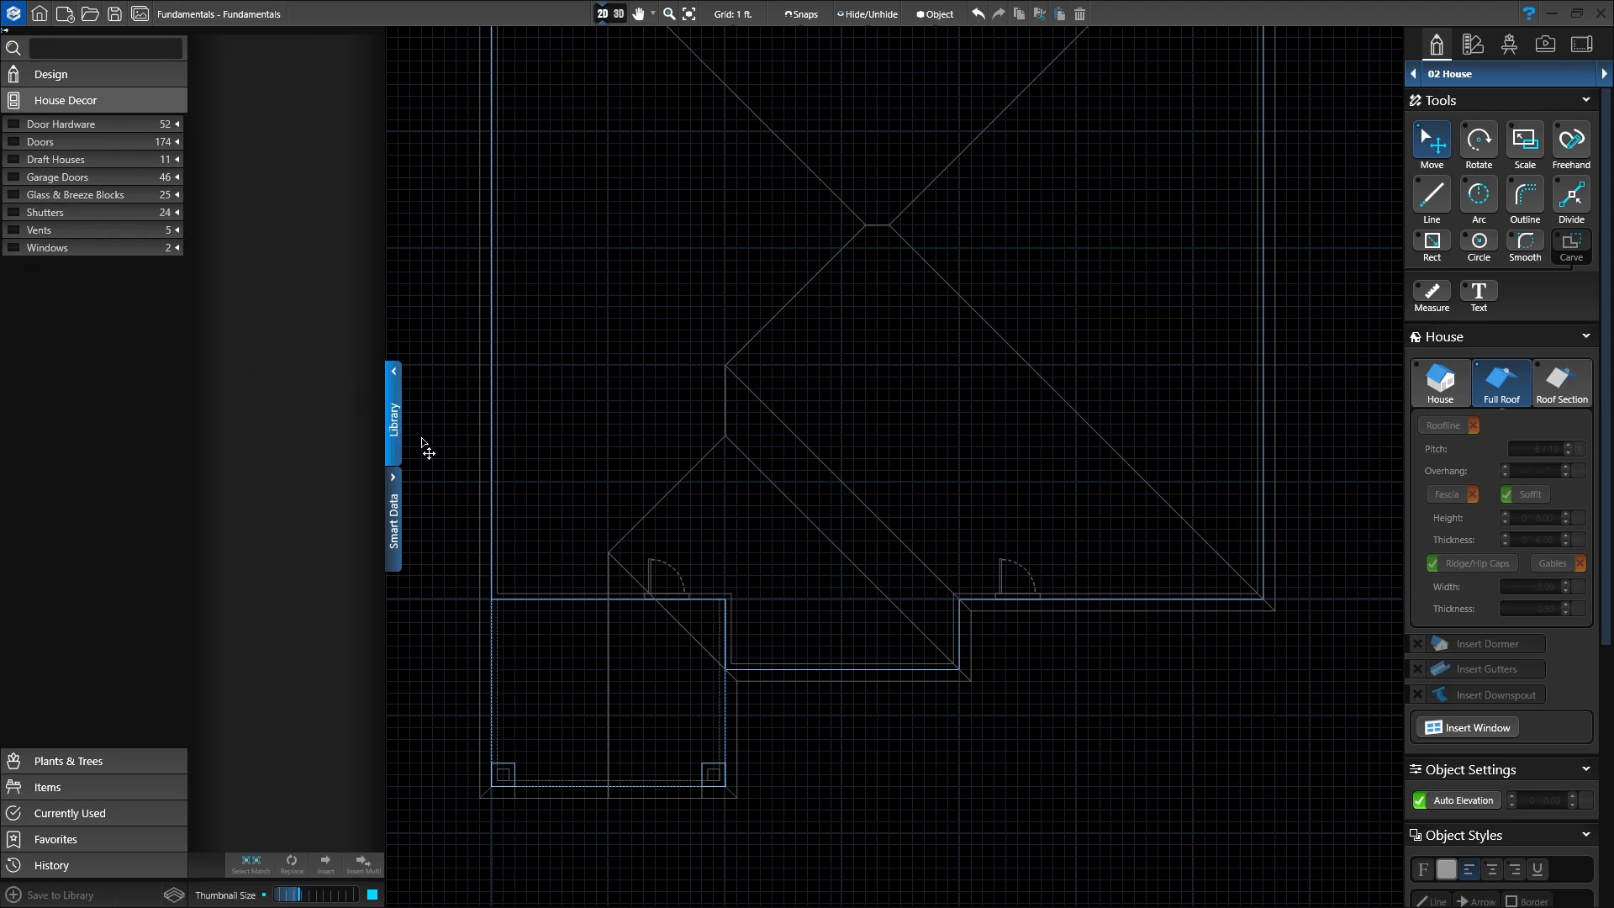
left_click(391, 434)
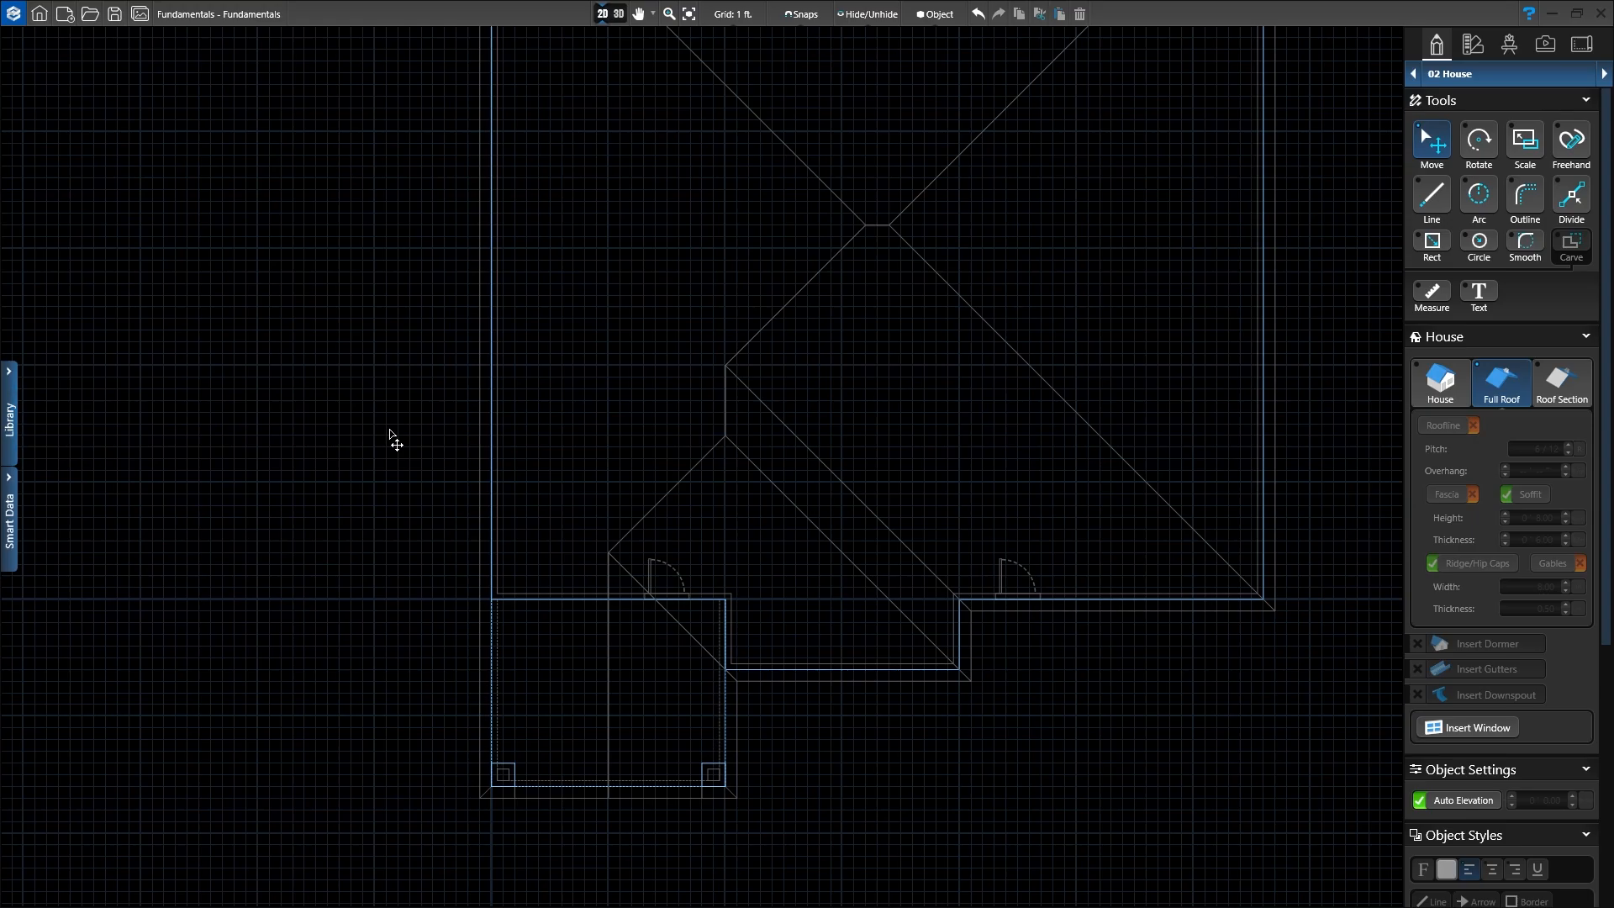
left_click(622, 19)
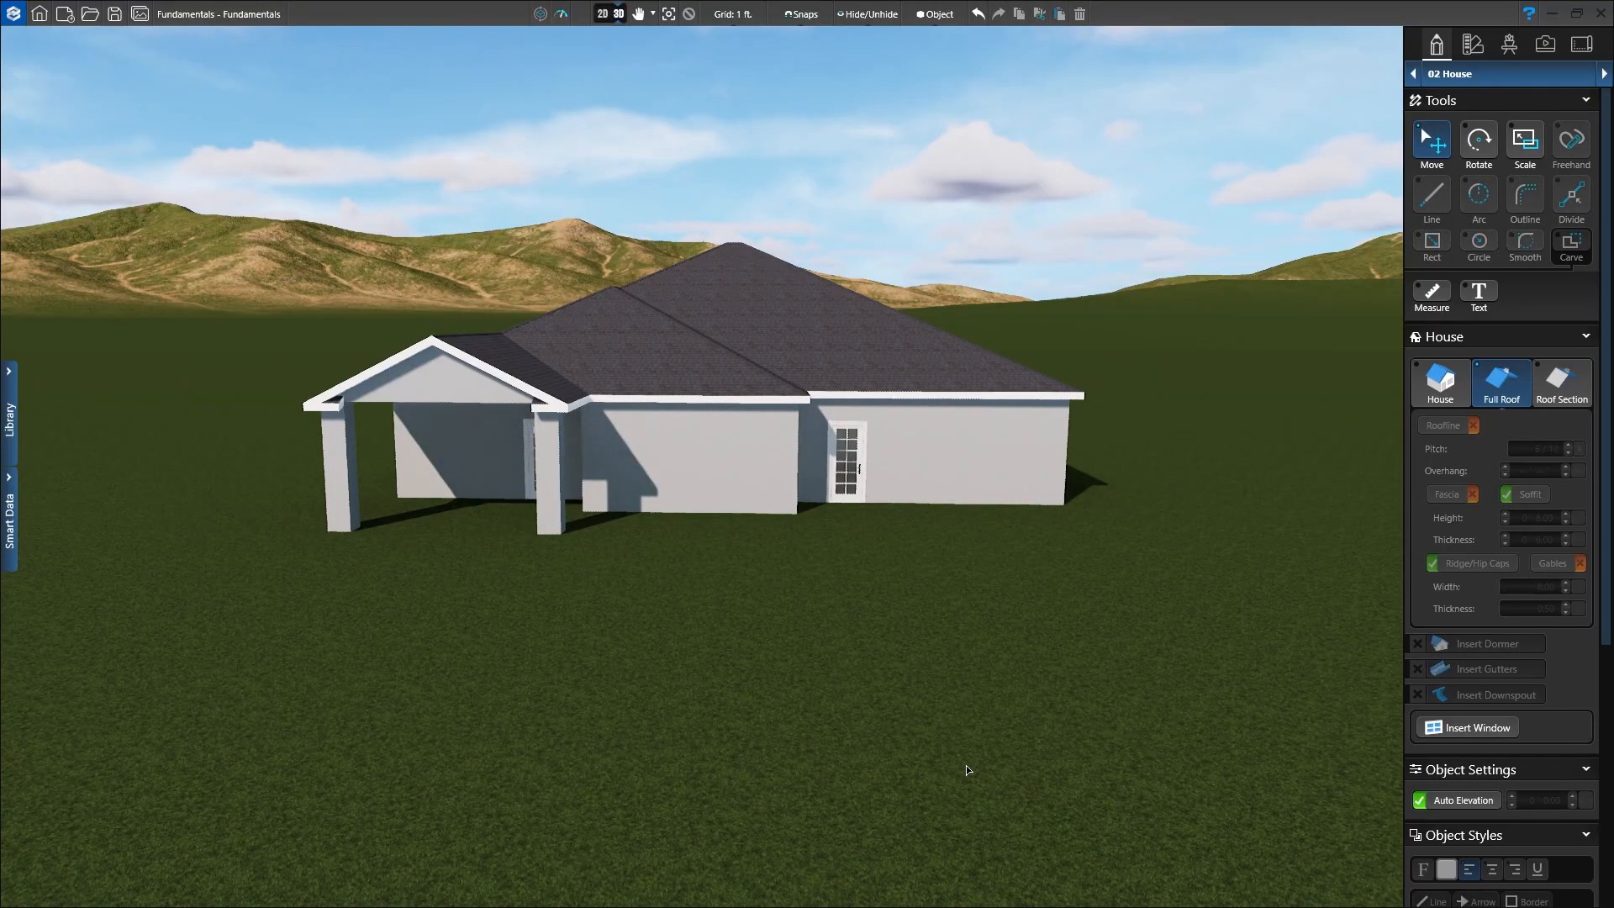
Step: Zoom in on the glazed door on the house's long side wall and select it
scroll(963, 695, "up", 1)
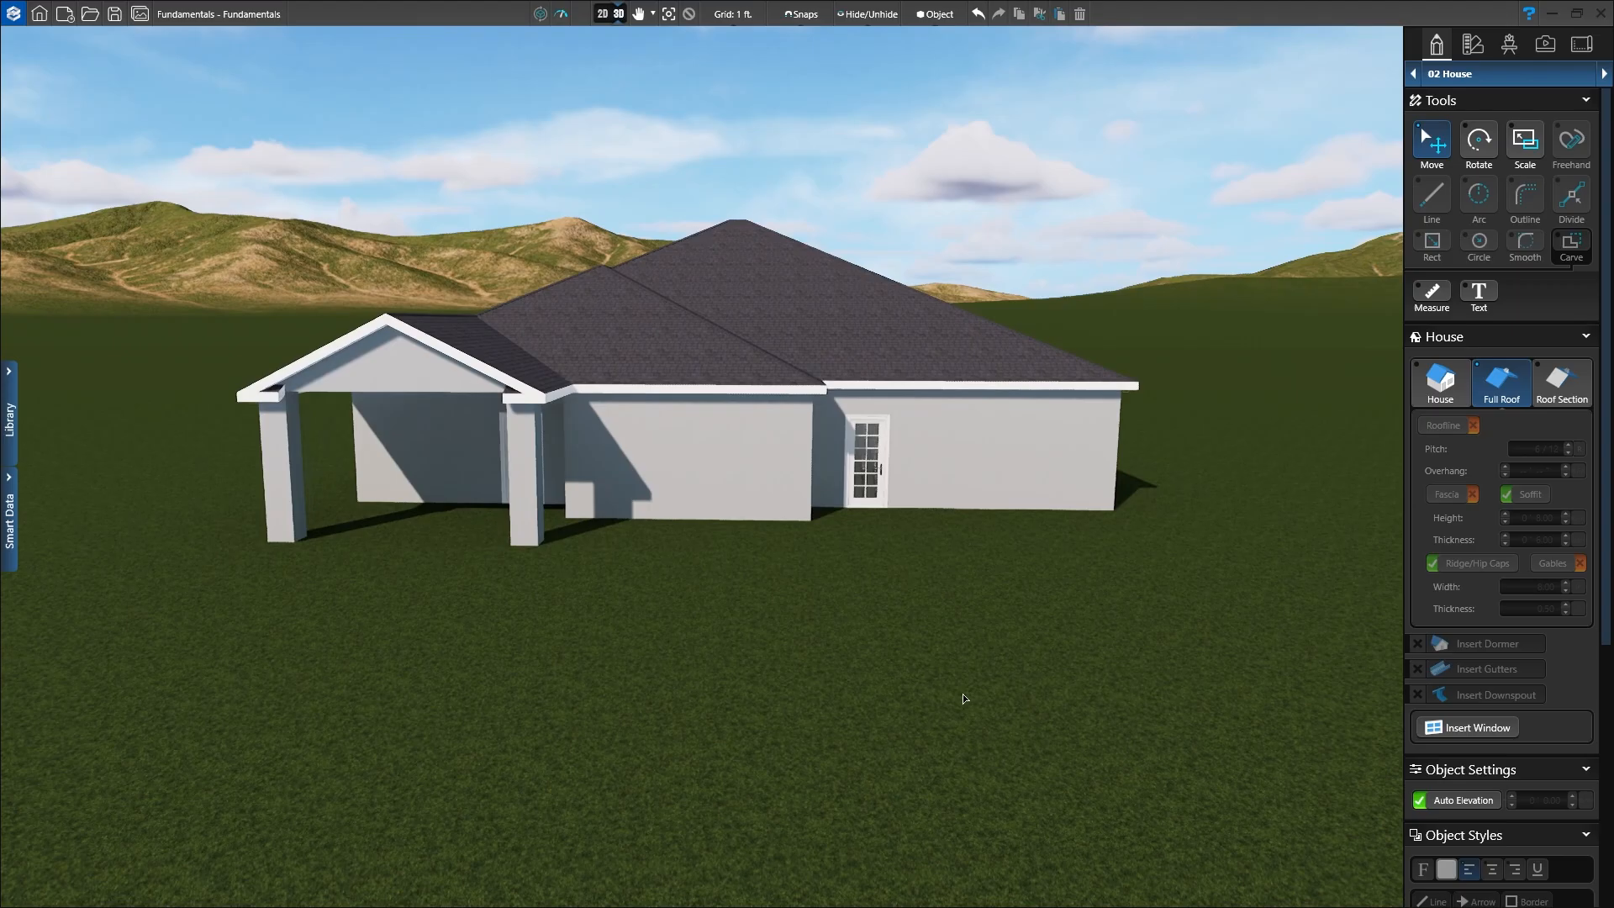
left_click(862, 458)
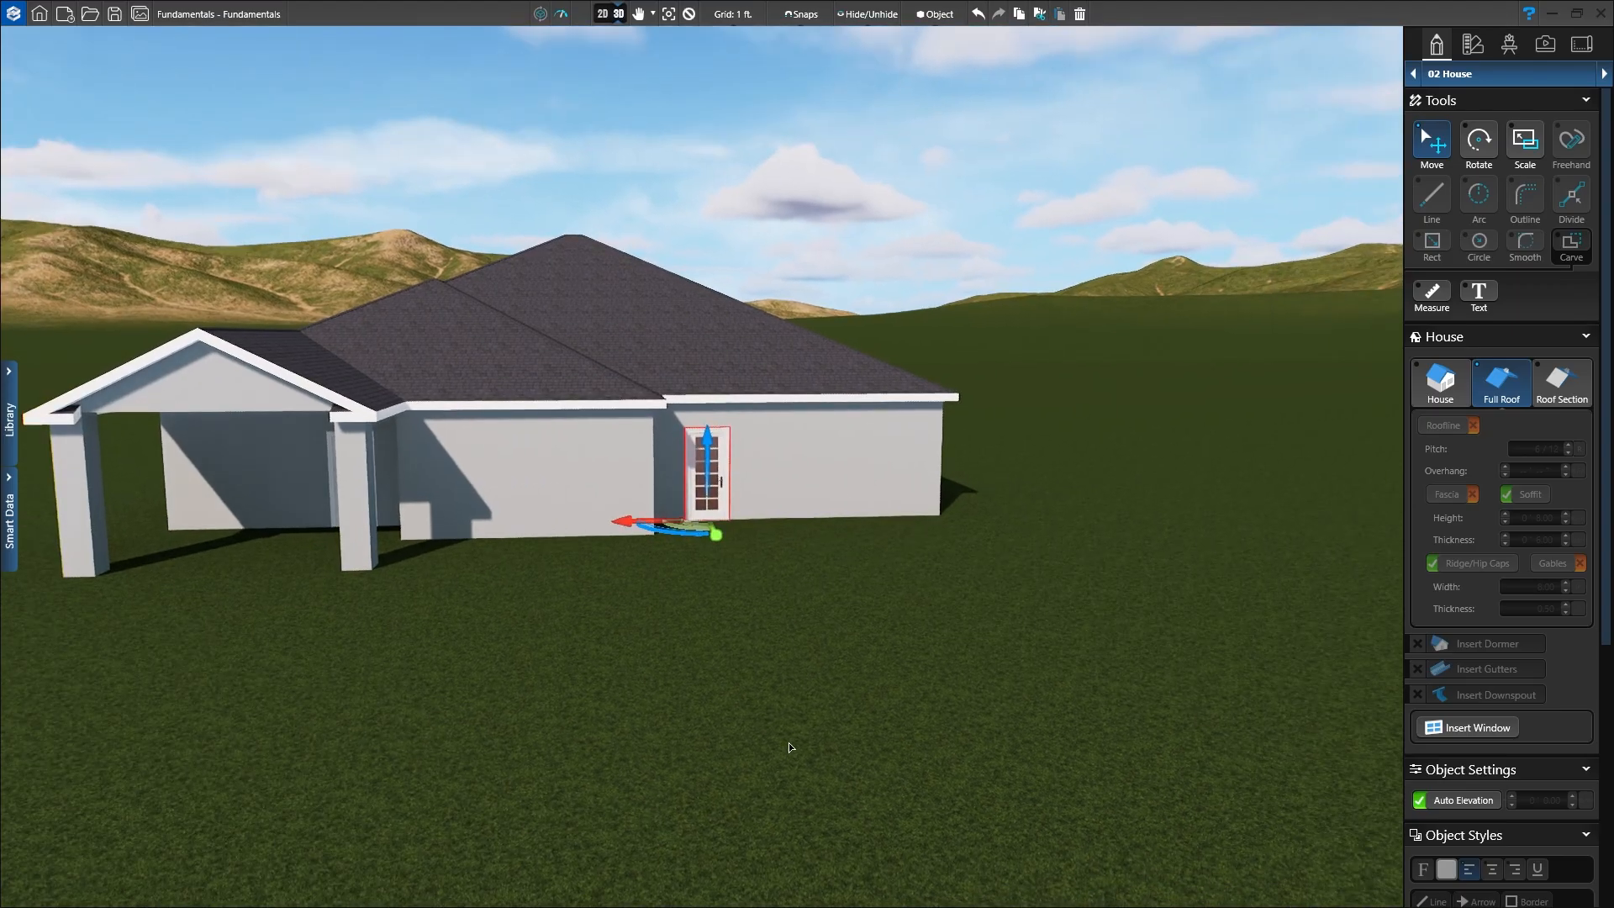
scroll(789, 743, "up", 3)
scroll(815, 525, "up", 3)
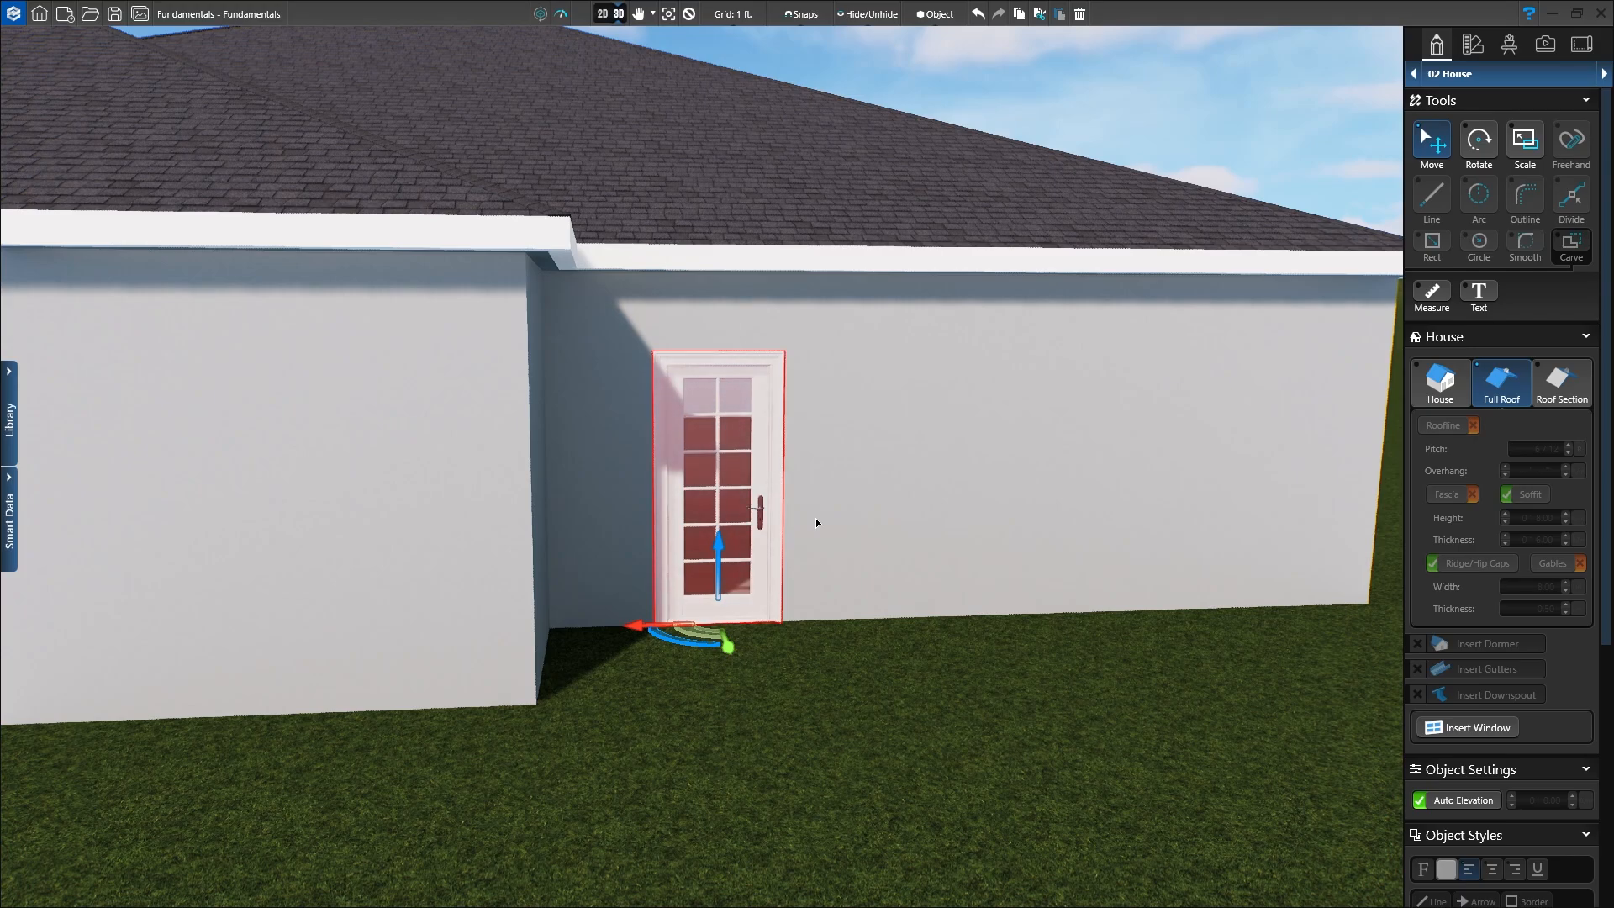
Step: Slide the side-wall door 9 inches along its wall
mouse_move(629, 628)
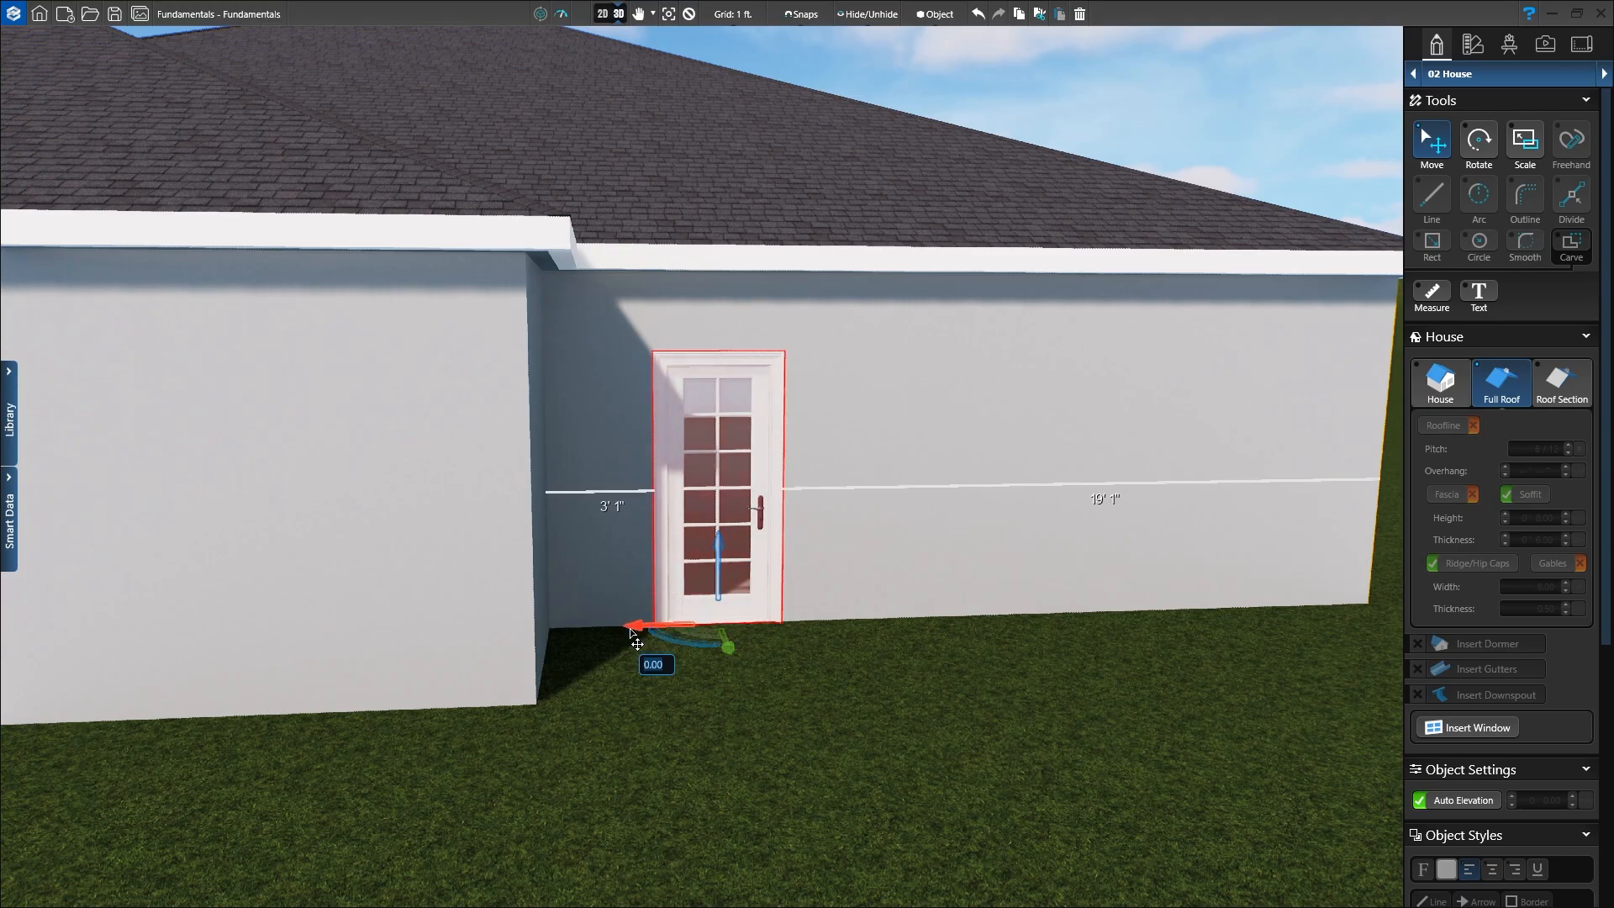
mouse_move(729, 650)
mouse_move(637, 624)
left_mouse_down()
mouse_move(668, 623)
mouse_move(612, 614)
mouse_move(650, 608)
left_mouse_up()
right_click_drag(650, 608, 653, 602)
scroll(653, 607, "down", 5)
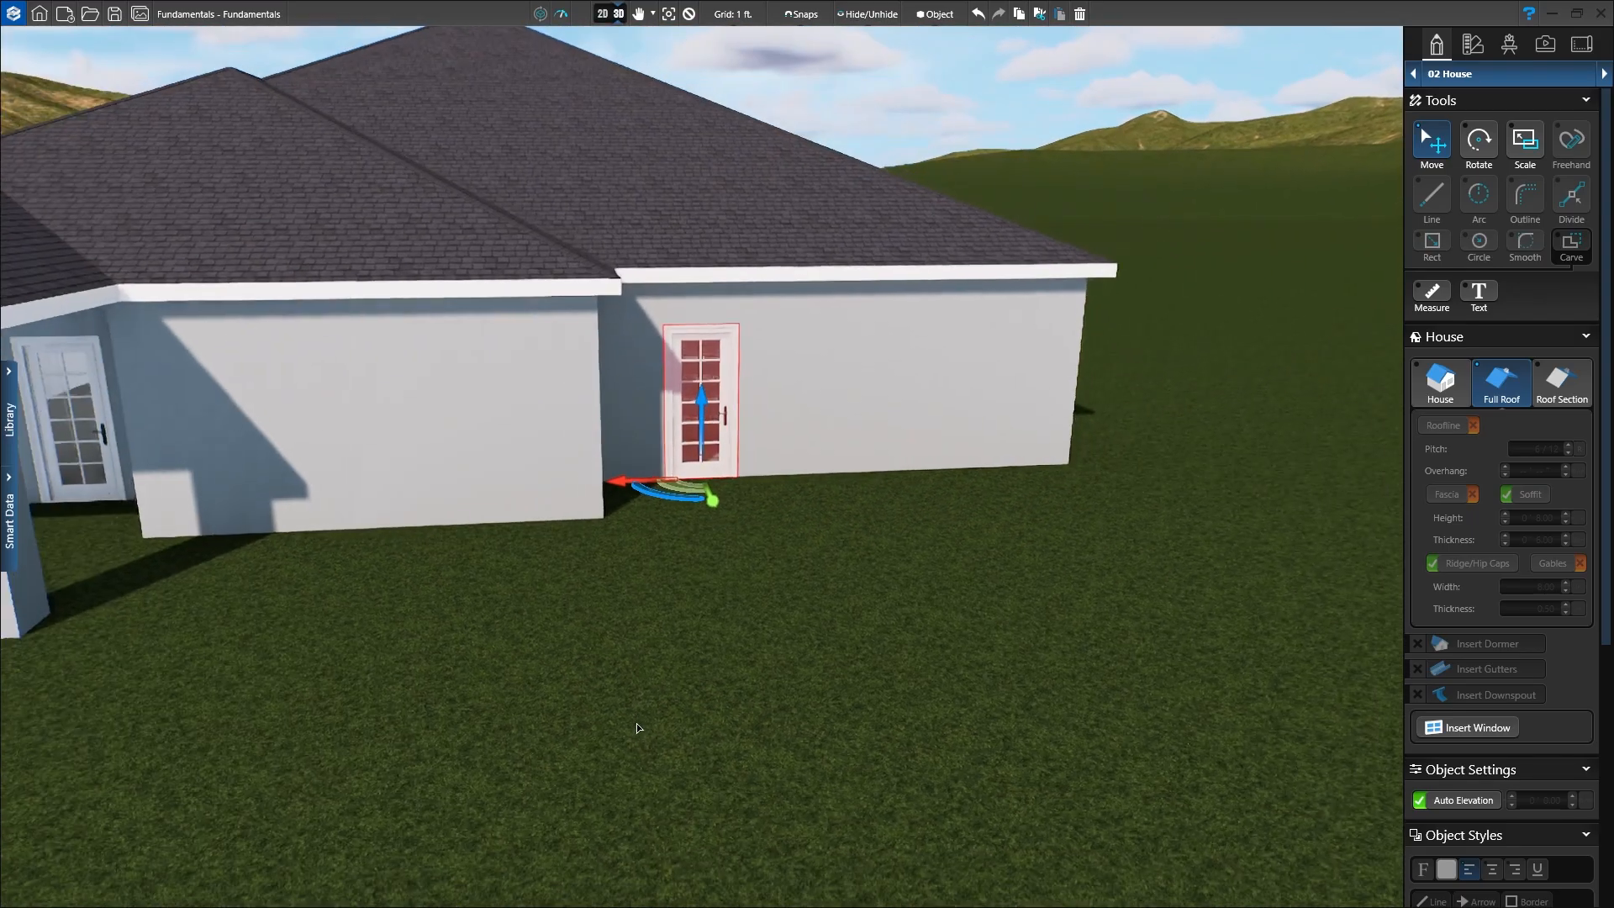
Step: Select the porch door and slide it about 7 inches left along its wall
middle_click_drag(649, 707, 1286, 755)
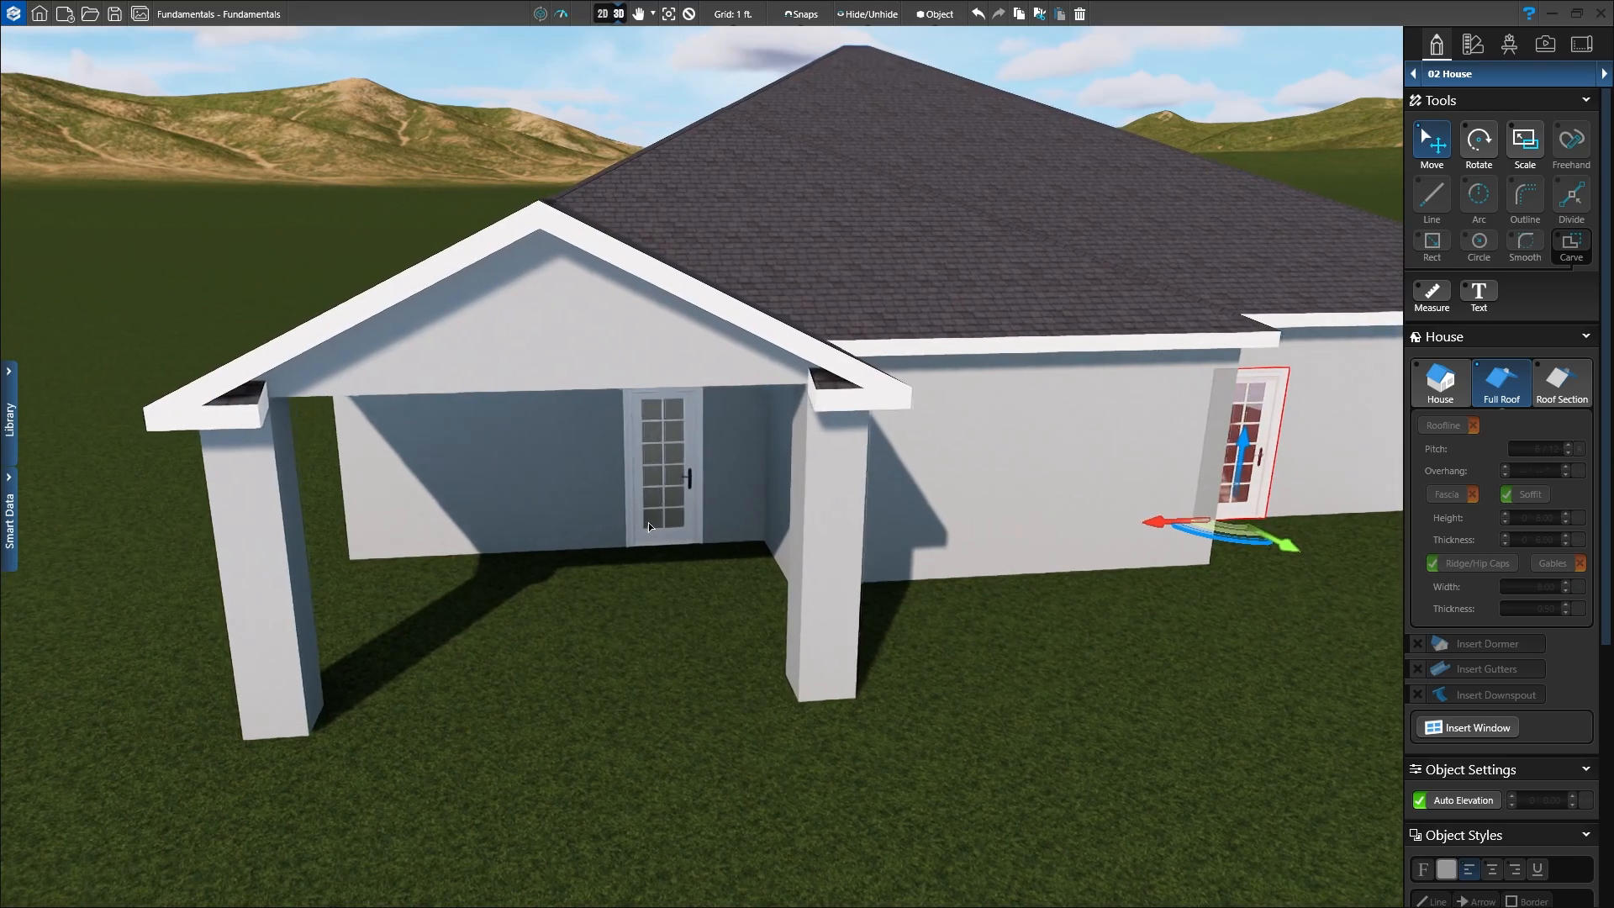
left_click(657, 488)
scroll(687, 628, "up", 5)
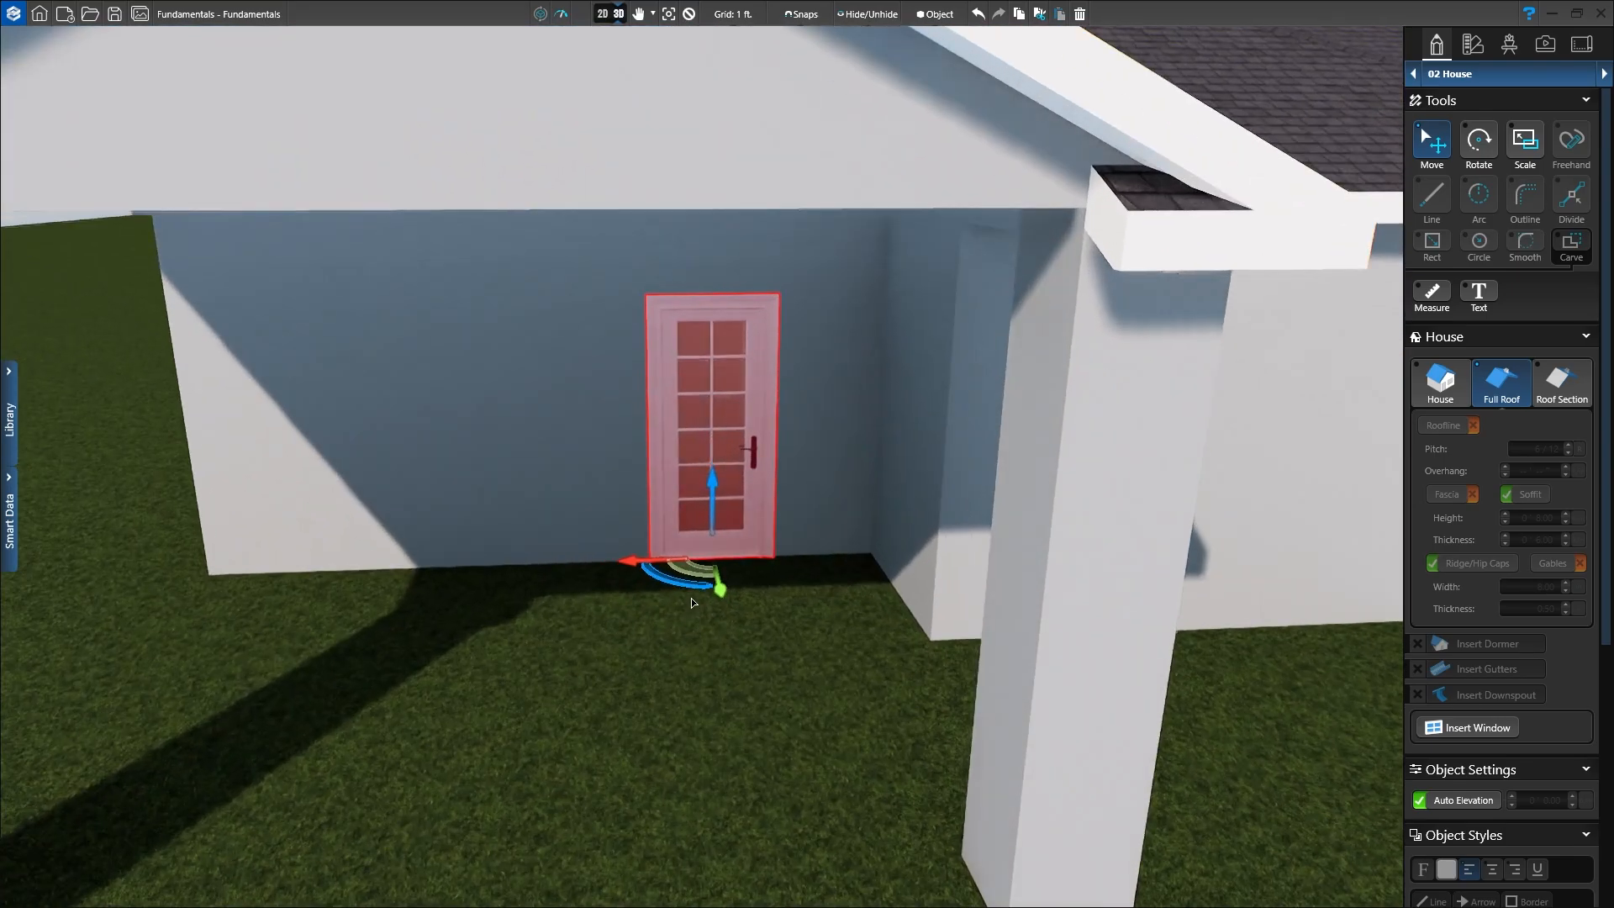
left_click(626, 561)
left_click_drag(627, 566, 612, 560)
right_click_drag(612, 560, 583, 676)
Step: Frame the whole house near eye level and deselect the porch door
scroll(583, 680, "down", 5)
right_click_drag(598, 791, 695, 660)
middle_click_drag(1035, 743, 818, 760)
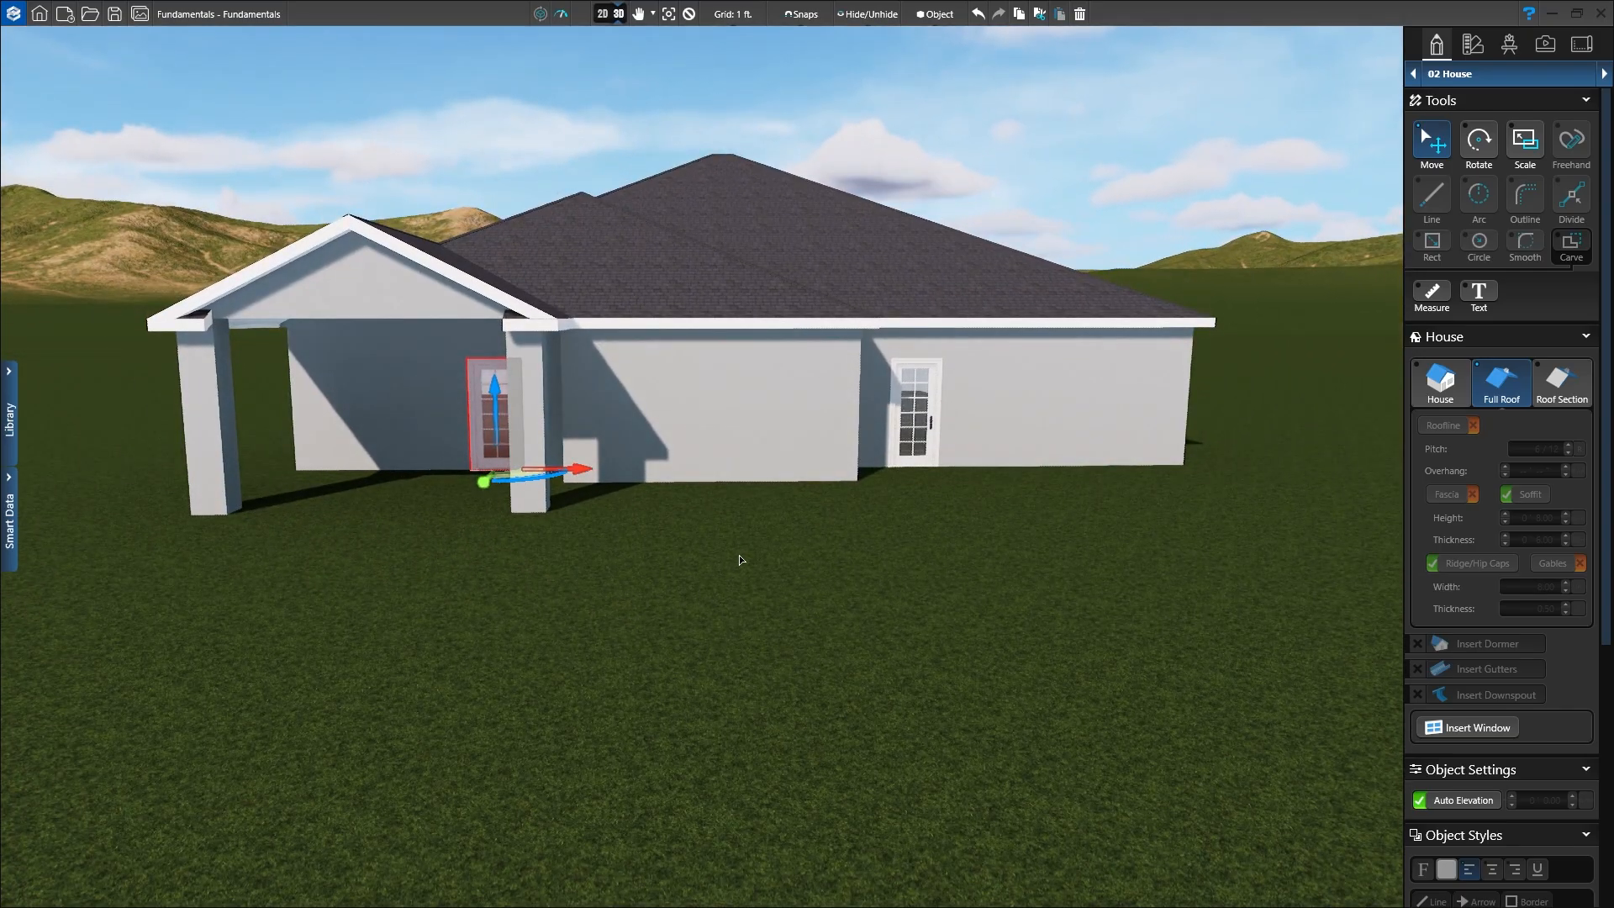
left_click(689, 16)
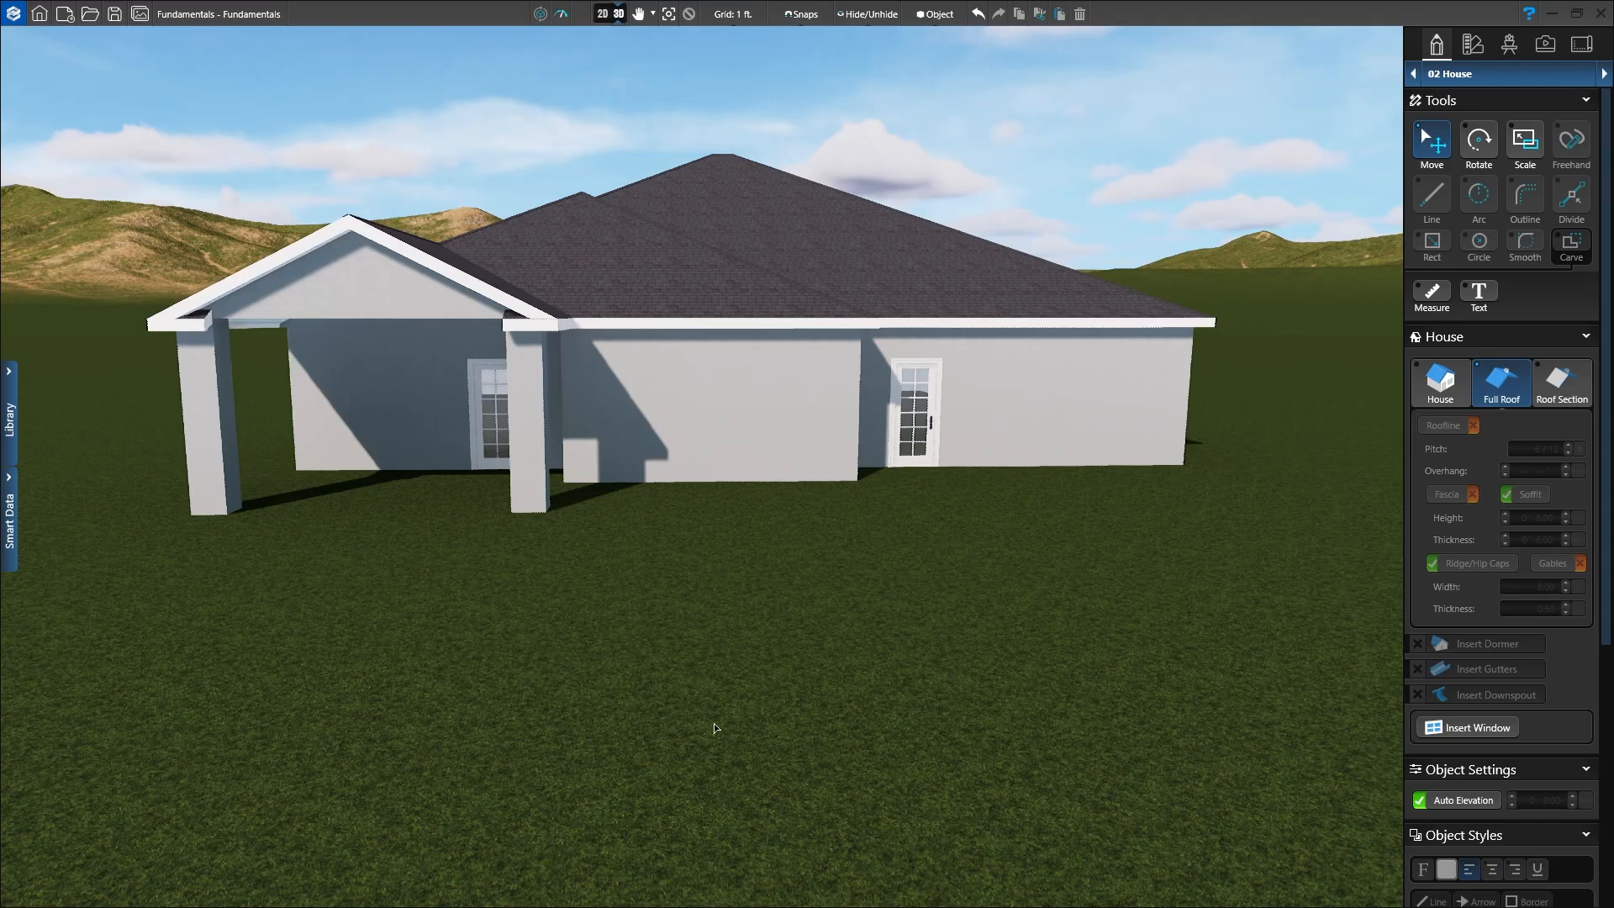
Step: Return to the 2D plan, frame the house, and begin inserting a standard window
left_click(602, 14)
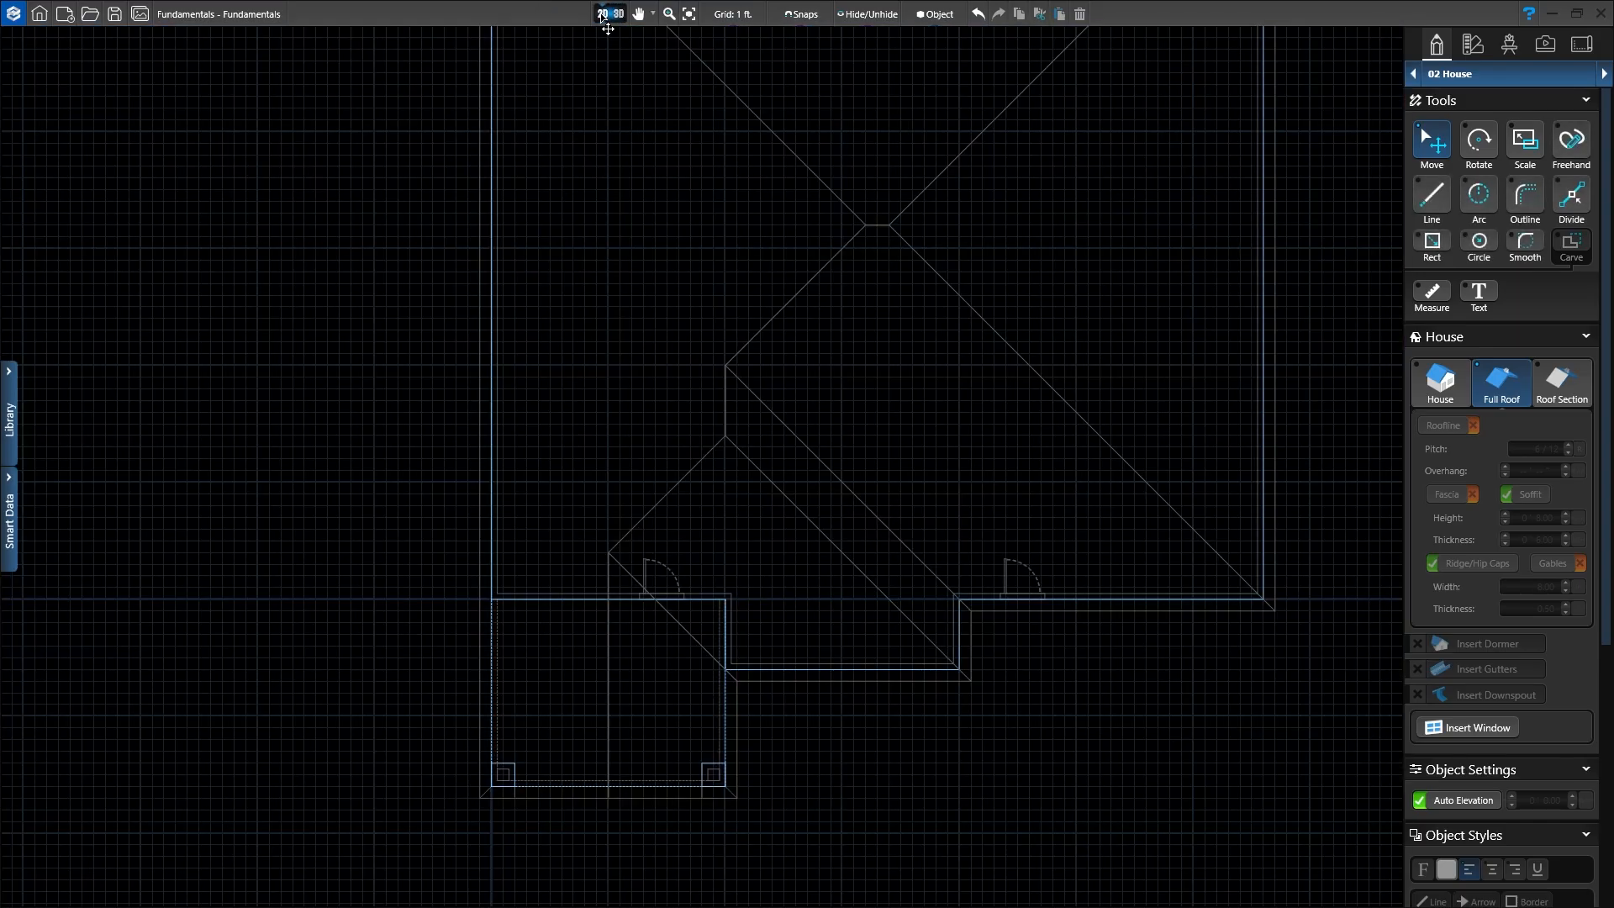
scroll(933, 467, "up", 1)
middle_click_drag(931, 462, 745, 361)
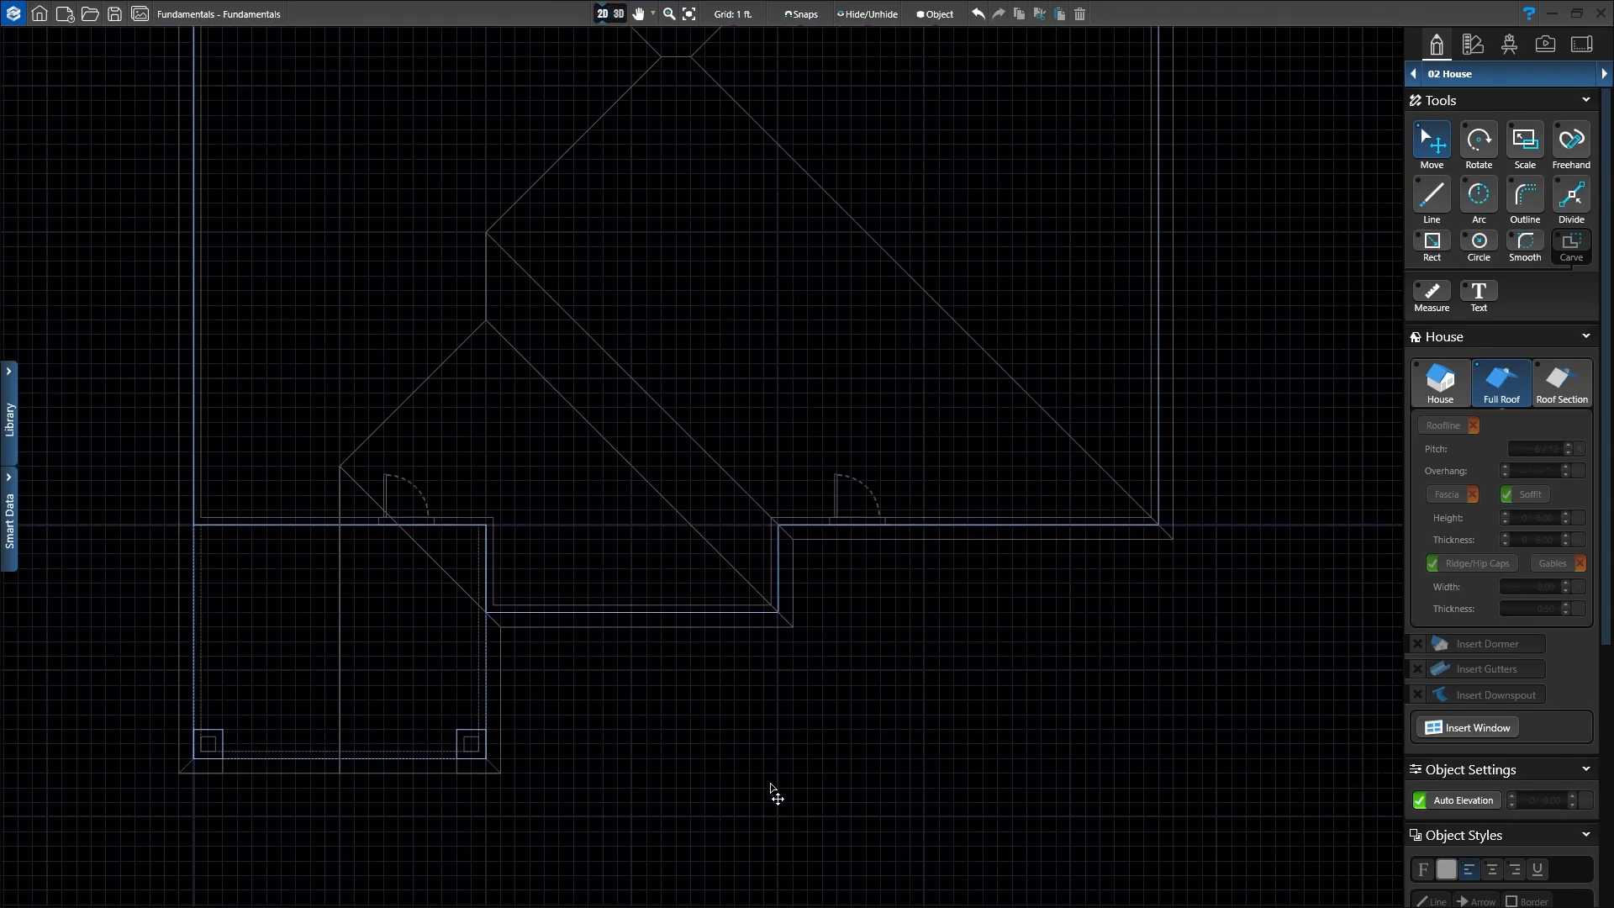
middle_click_drag(770, 785, 783, 690)
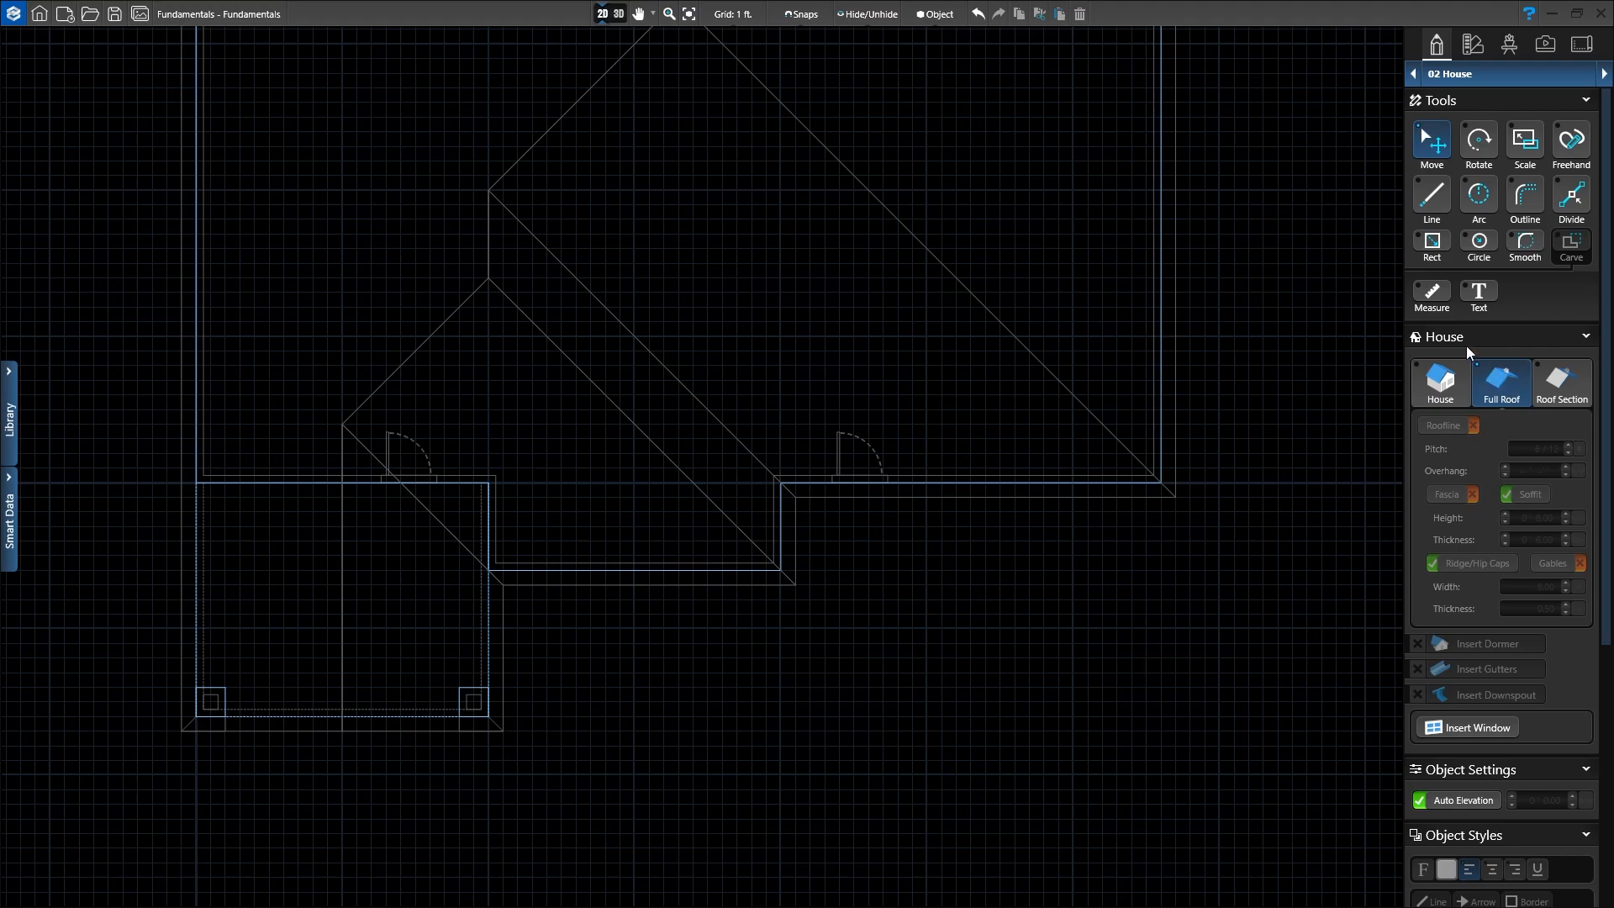
left_click(1463, 729)
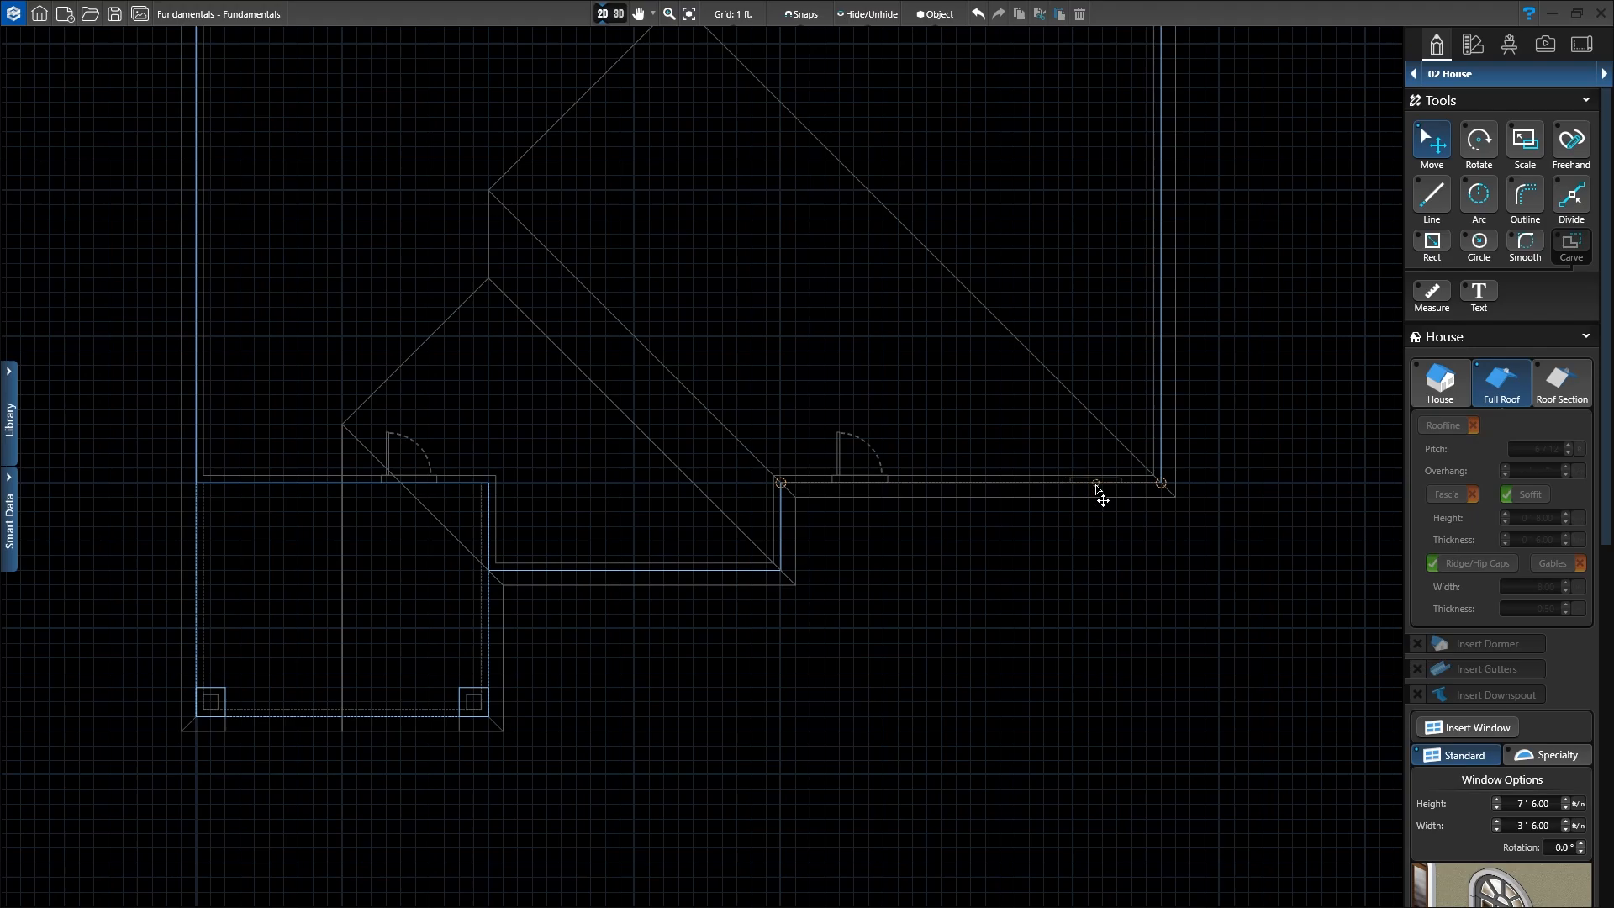
Step: Place a window right of the second door, reset it, and size it 6' high by 4' wide
left_click(1097, 487)
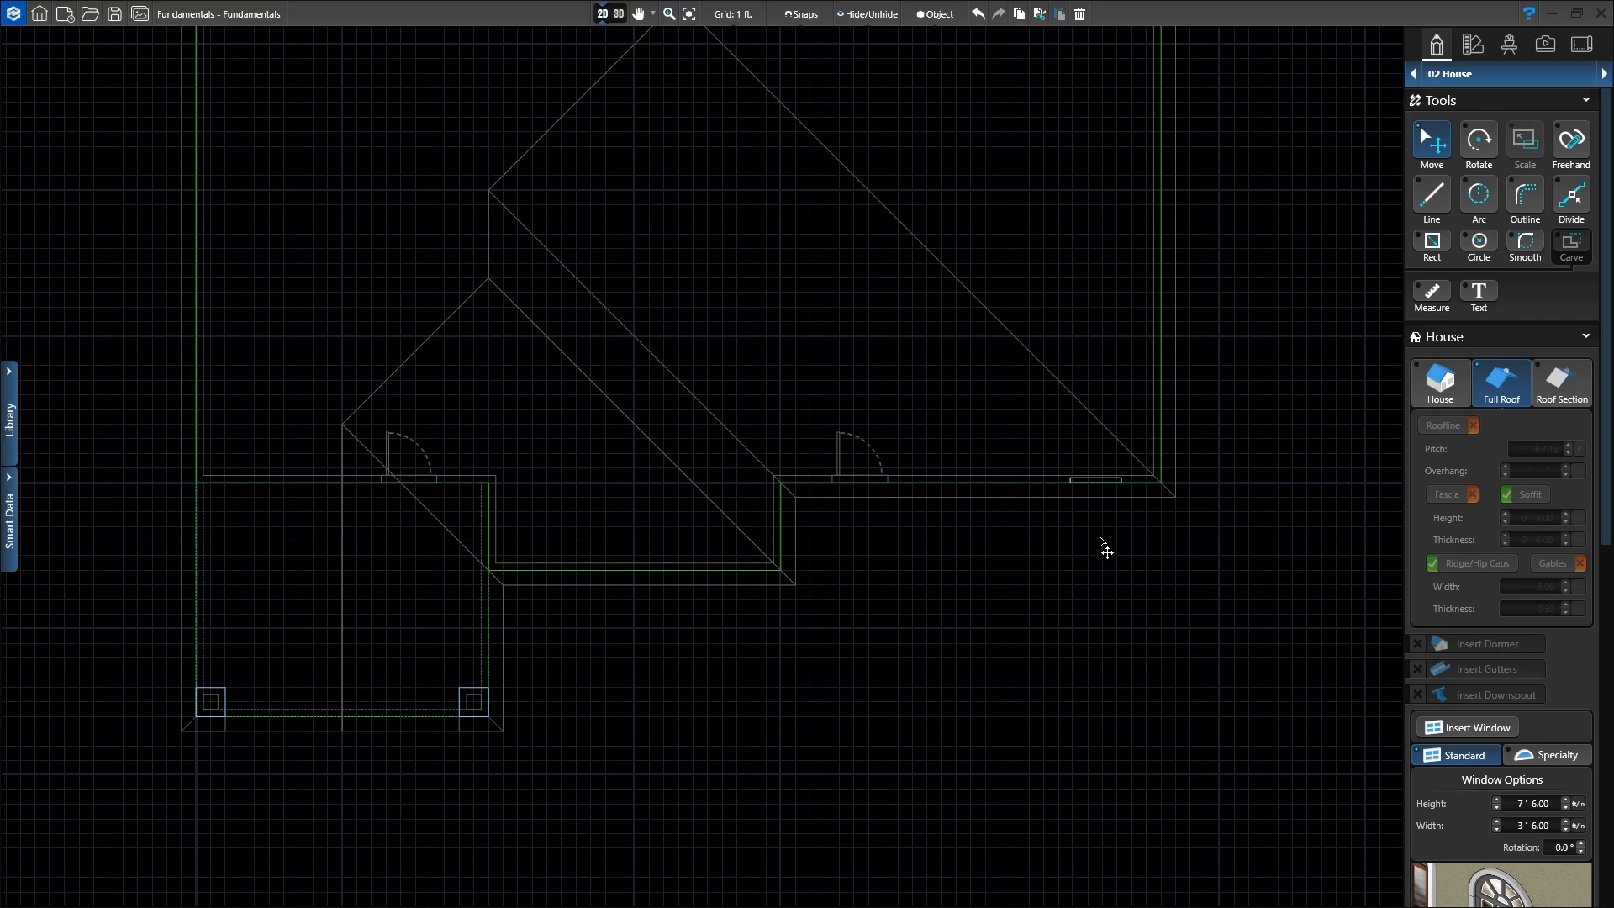
scroll(1513, 841, "down", 2)
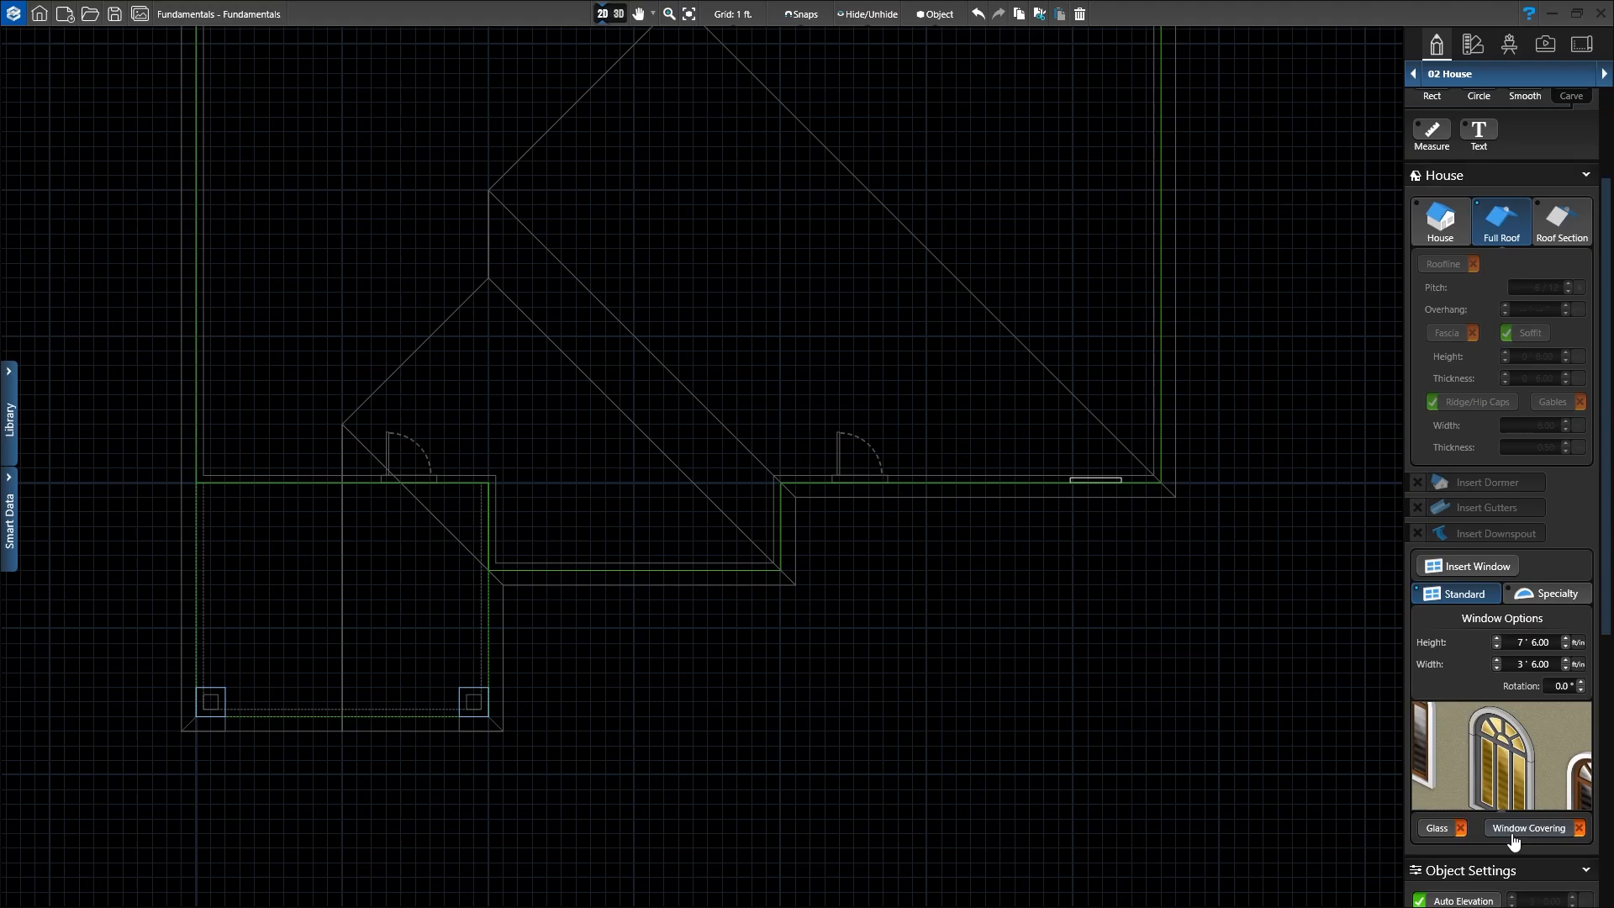
scroll(1514, 841, "down", 4)
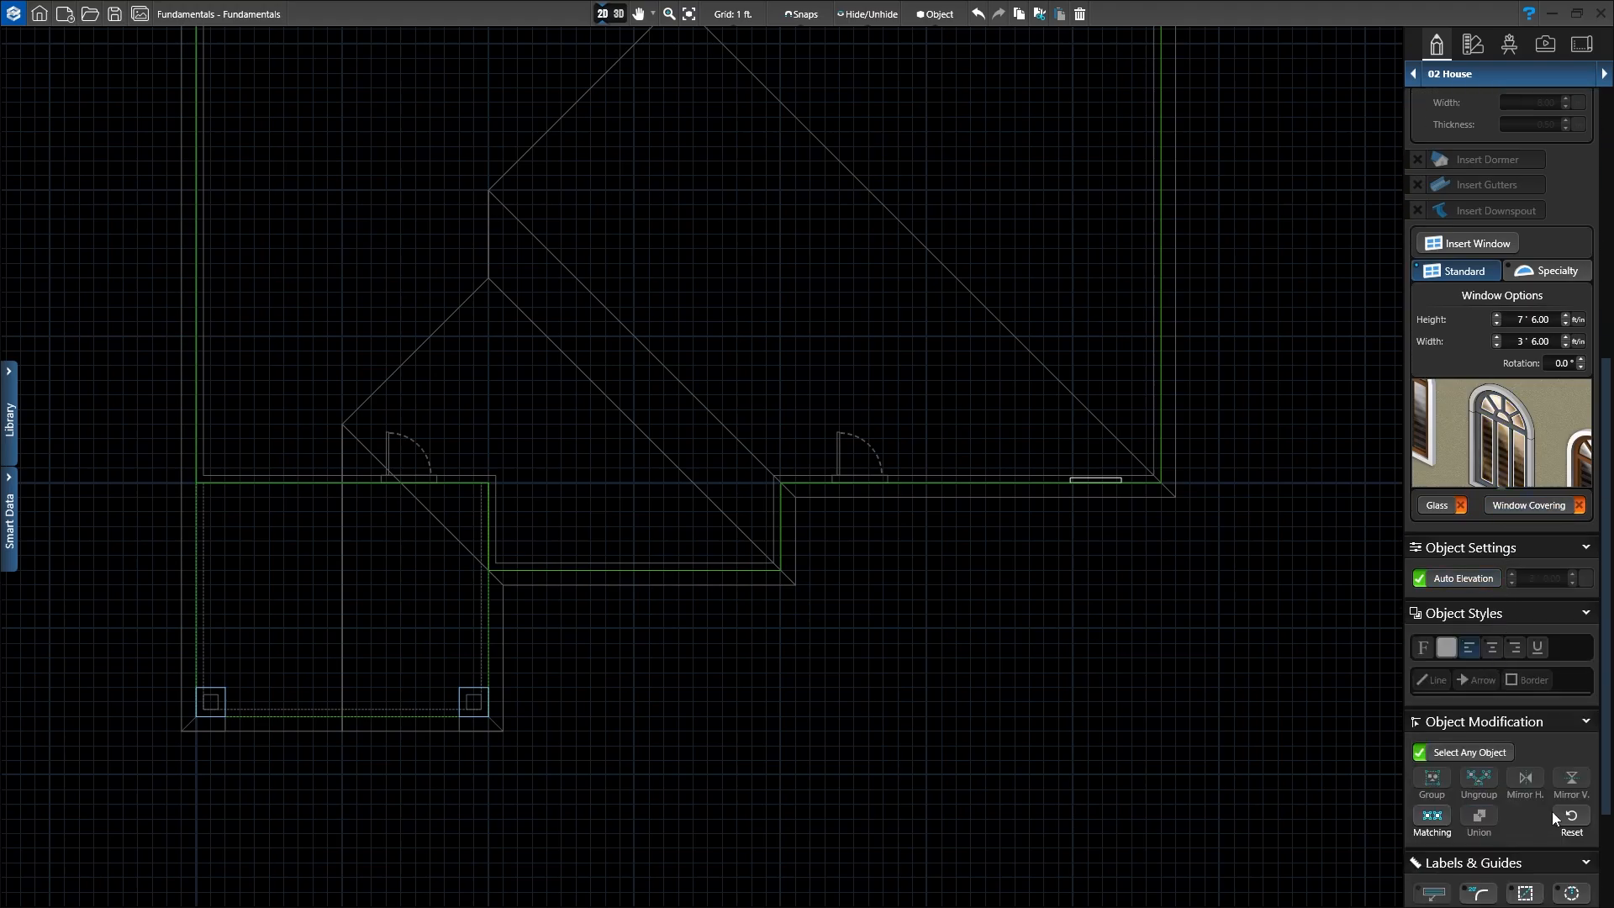
left_click(1571, 817)
scroll(1547, 755, "up", 2)
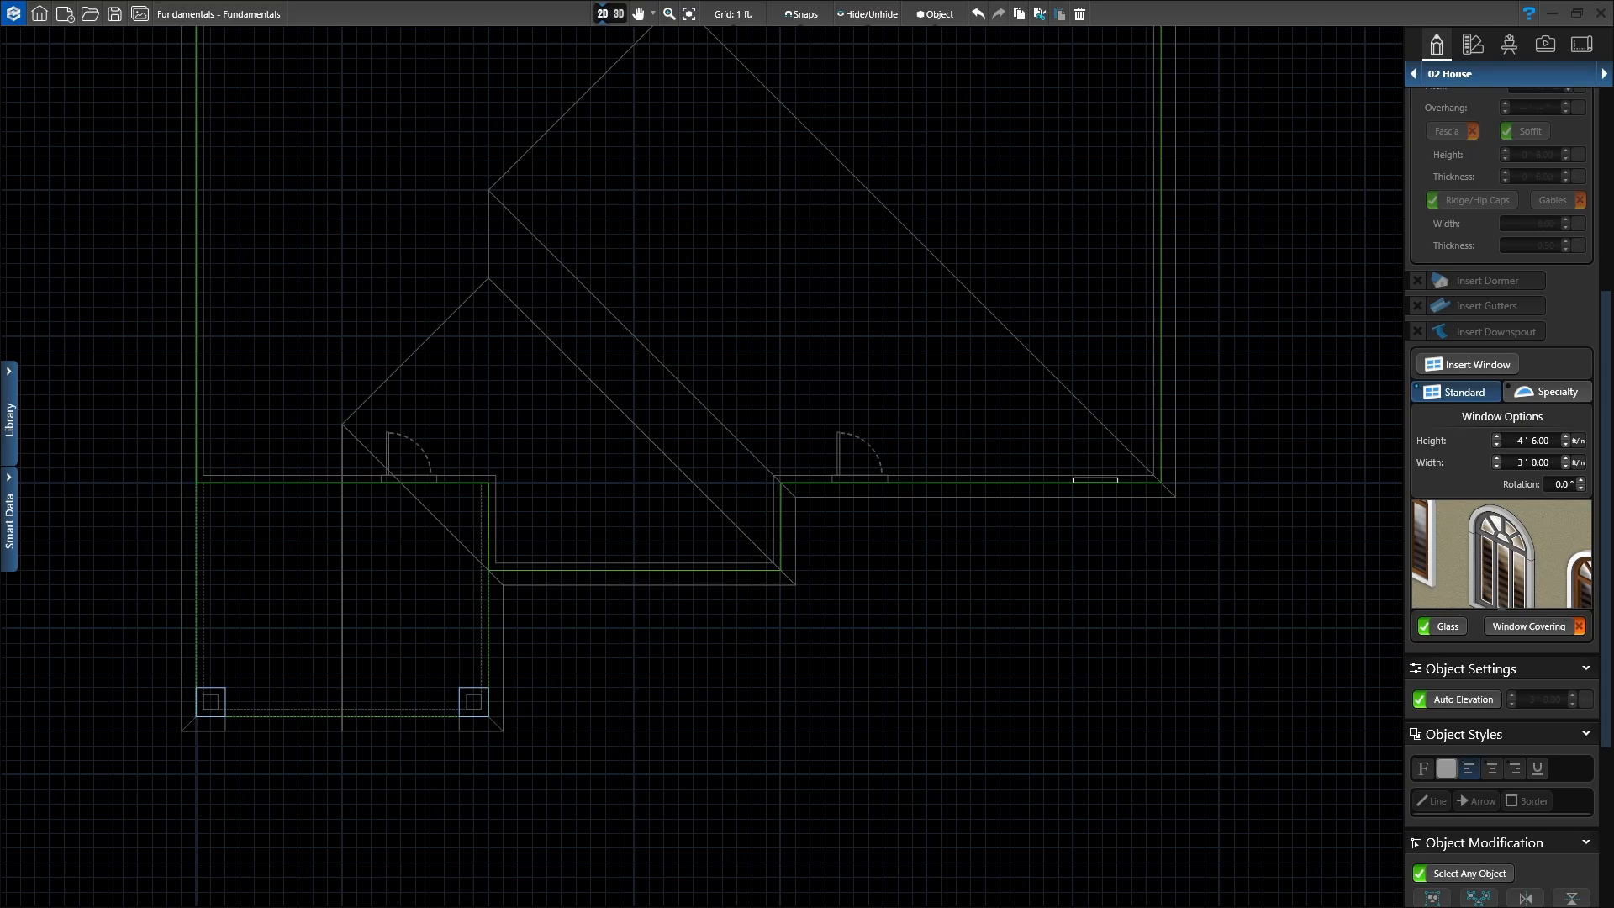
left_click(1500, 437)
left_click(1500, 438)
left_click(1495, 458)
Step: Jump to the new 6' by 4' window in 3D and view it from outside
left_click(619, 14)
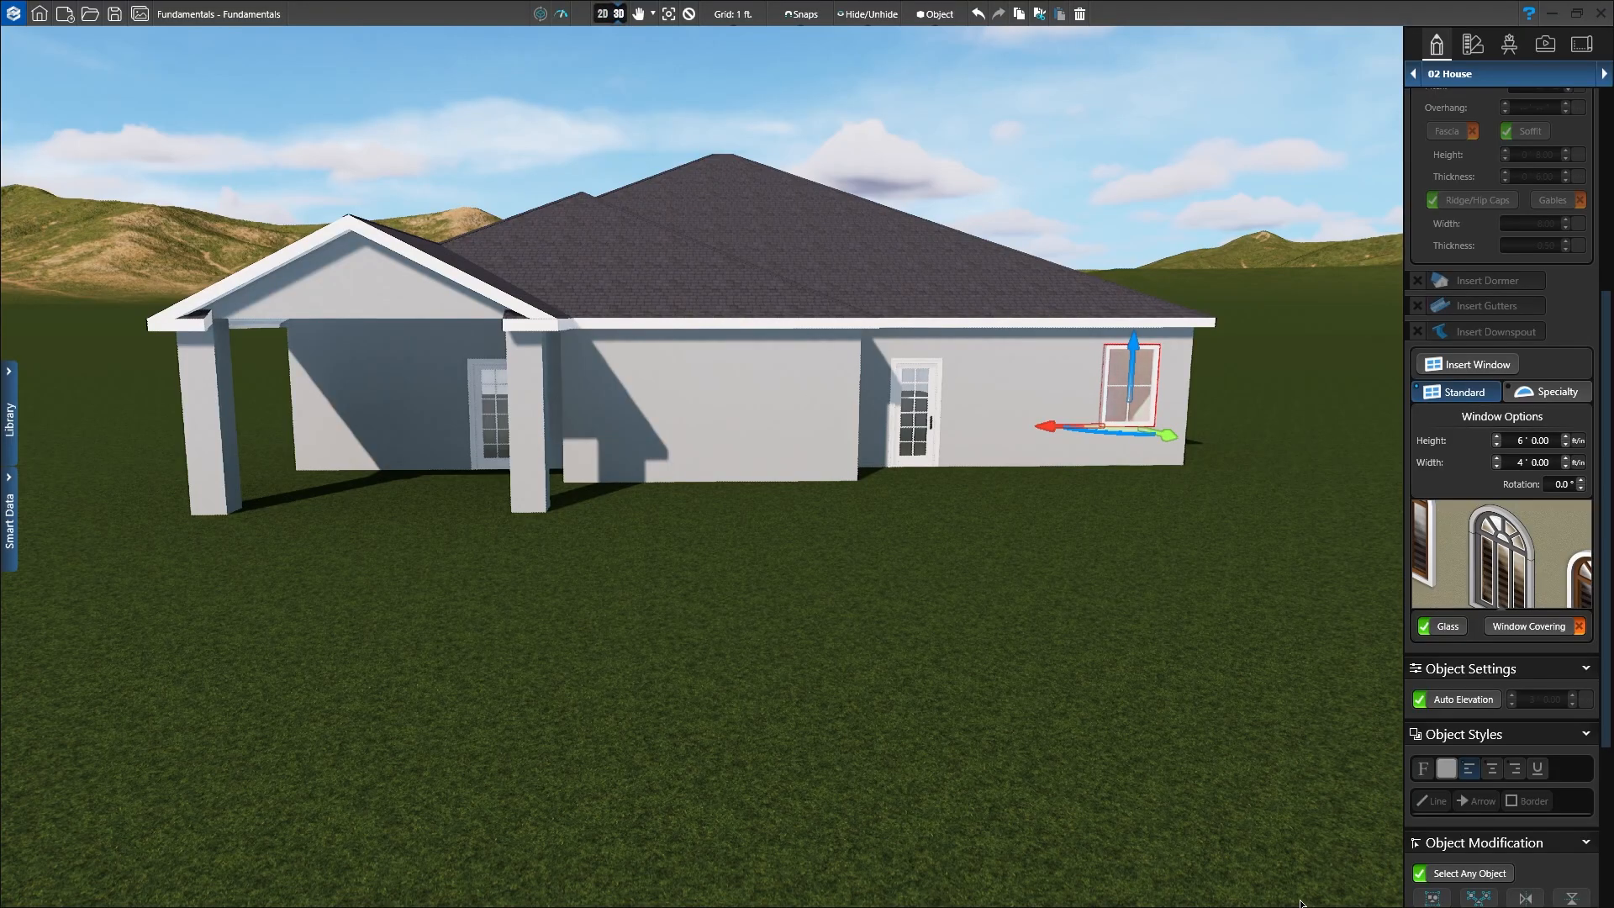
key("f")
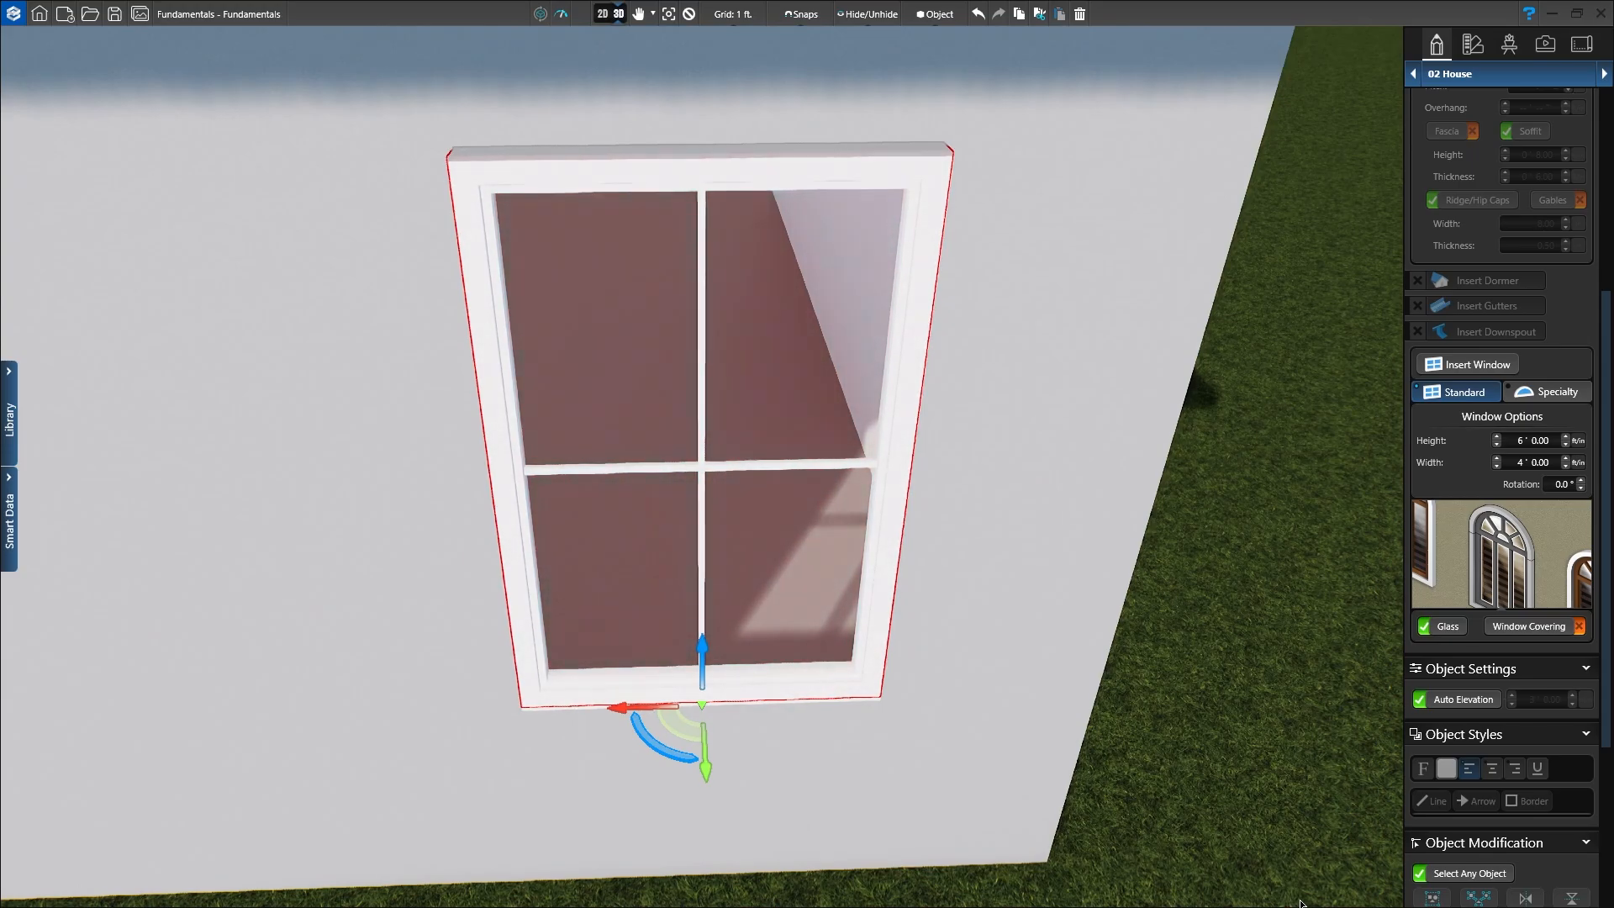
scroll(1017, 647, "down", 5)
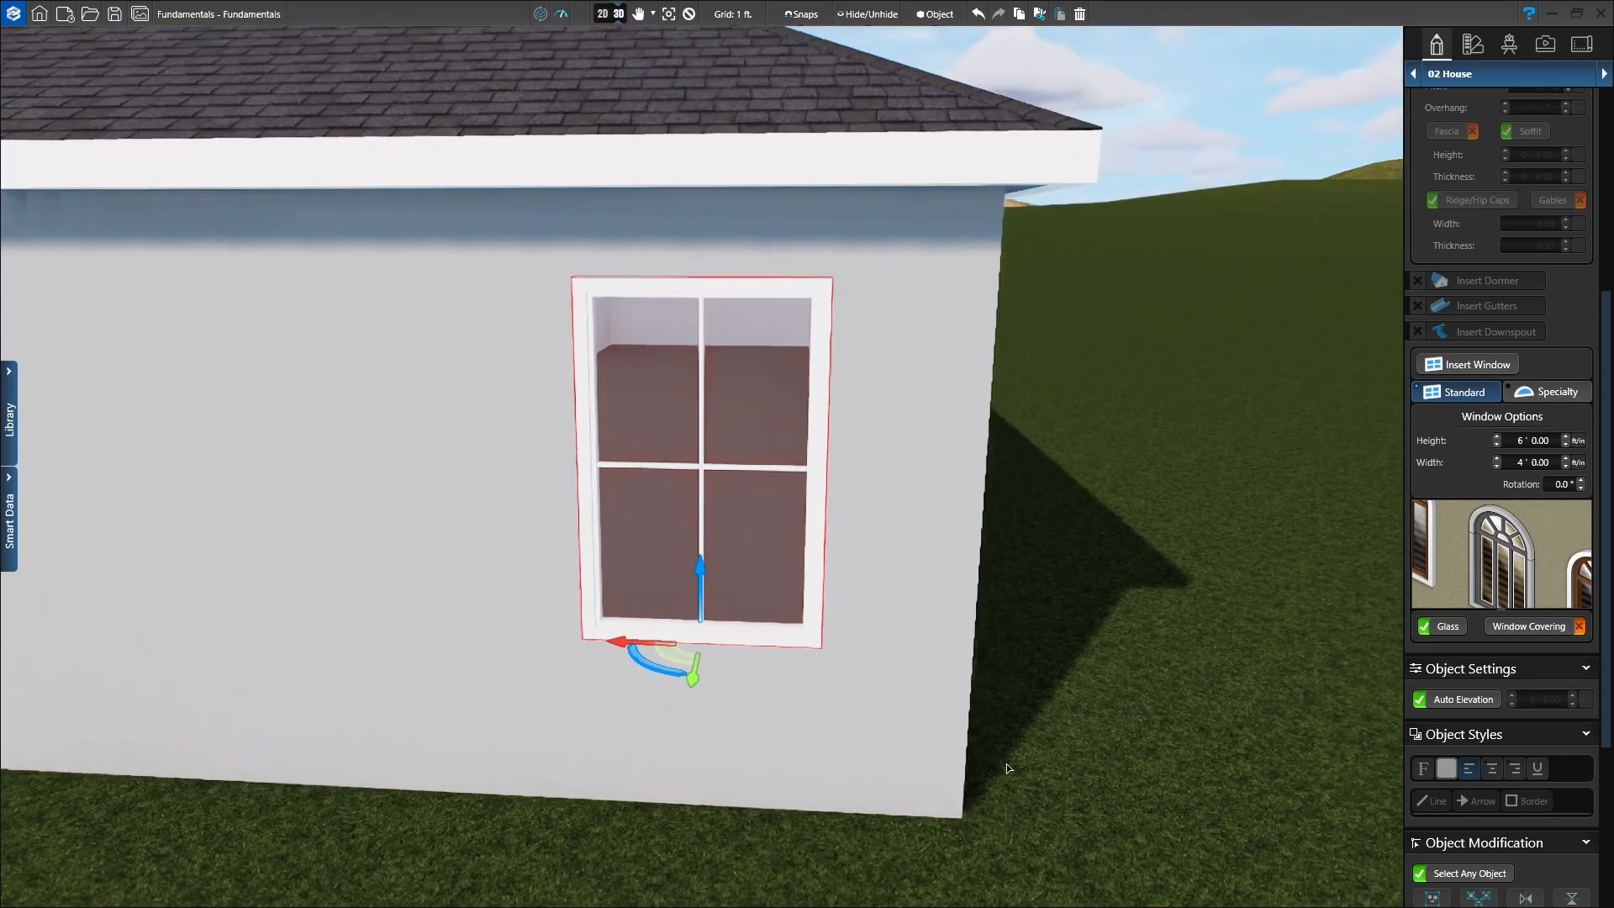
middle_click_drag(1006, 764, 1031, 744)
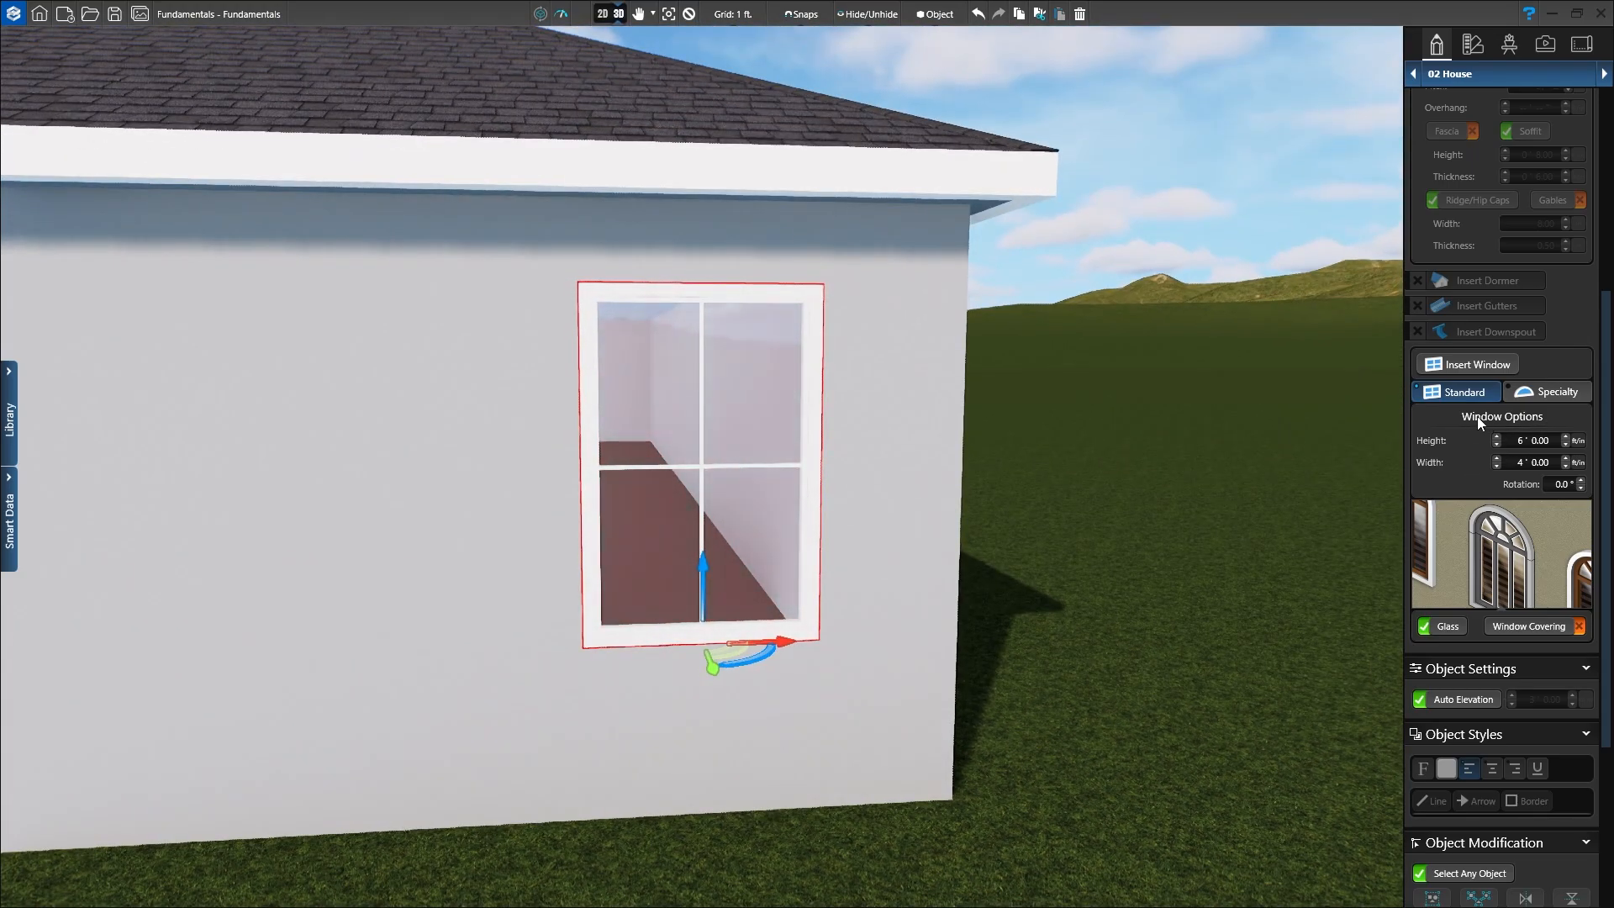
left_click(1497, 569)
left_click(1499, 572)
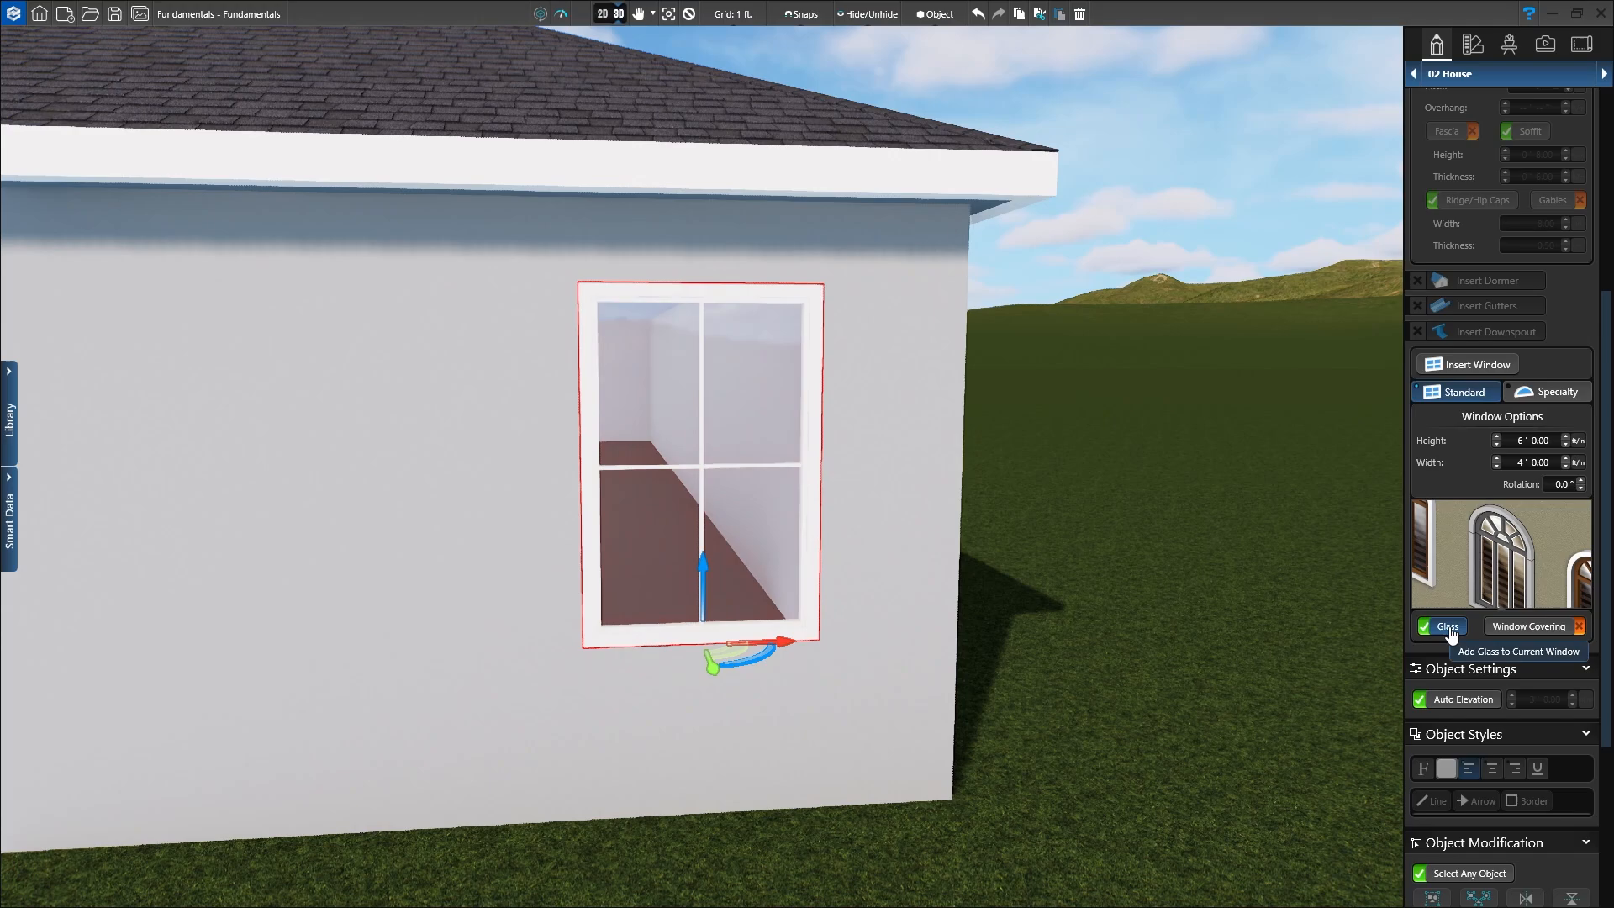
left_click(1523, 637)
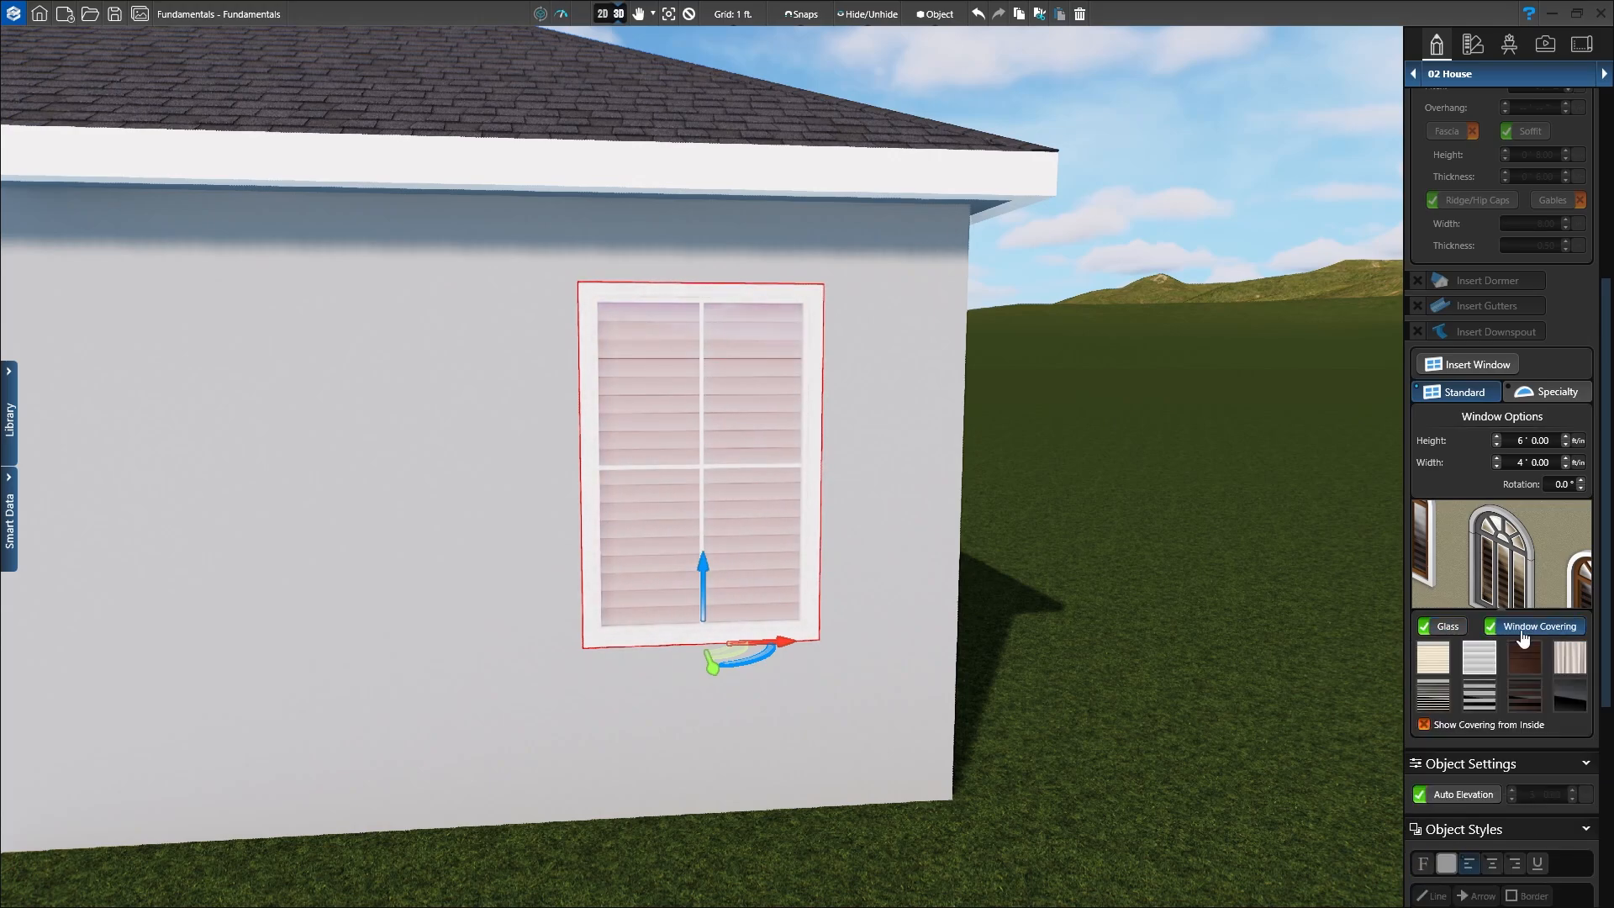
left_click(1482, 664)
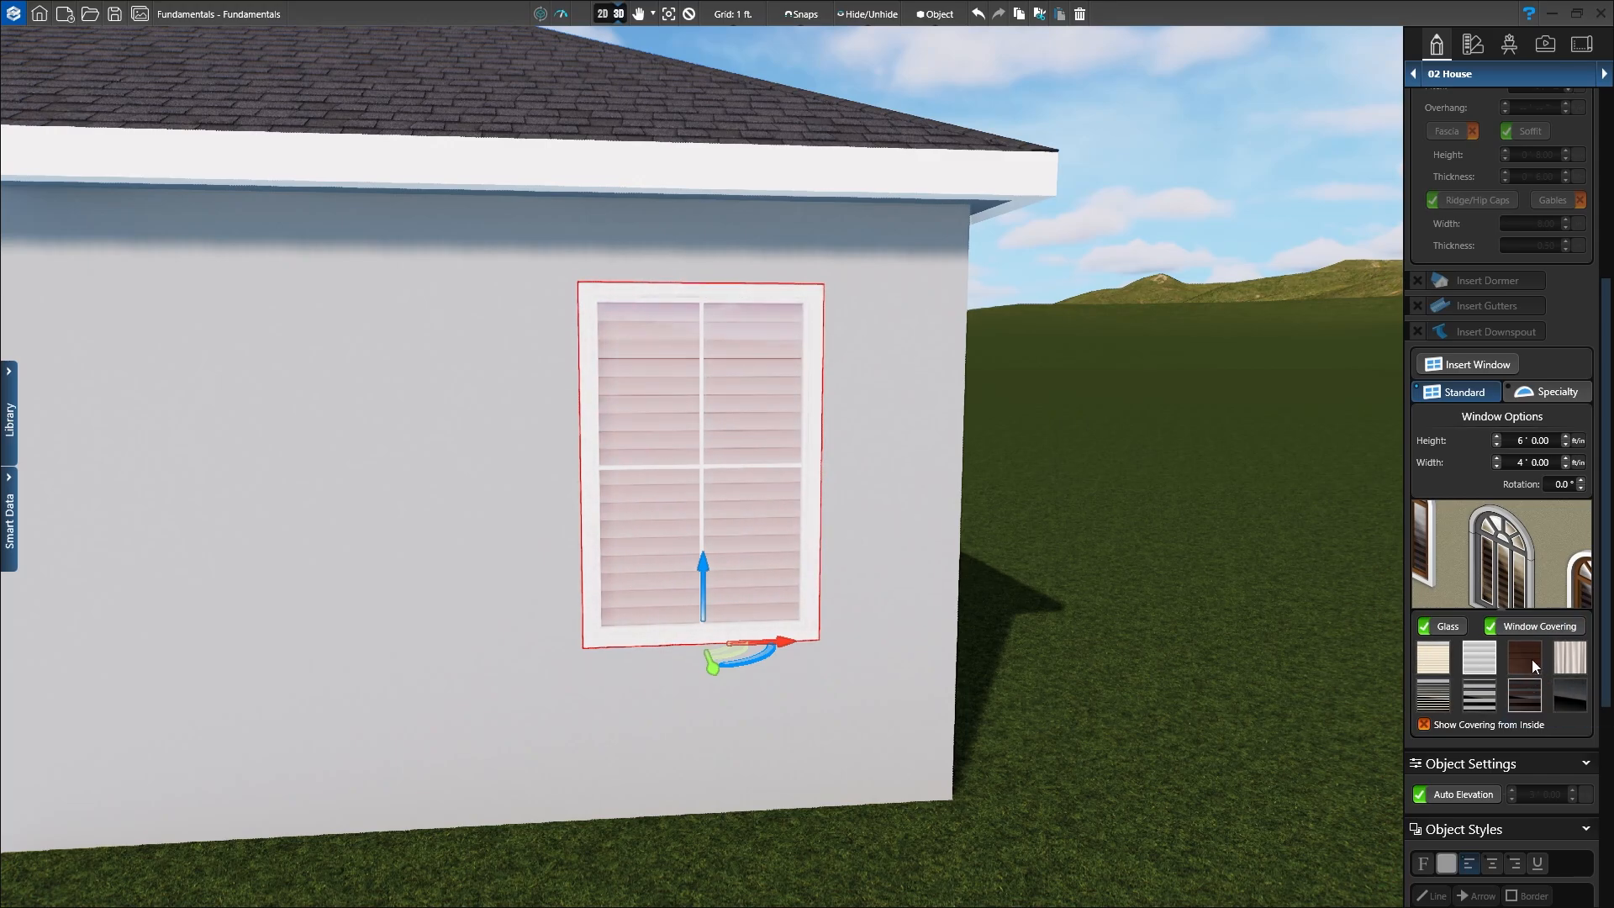
left_click(1535, 630)
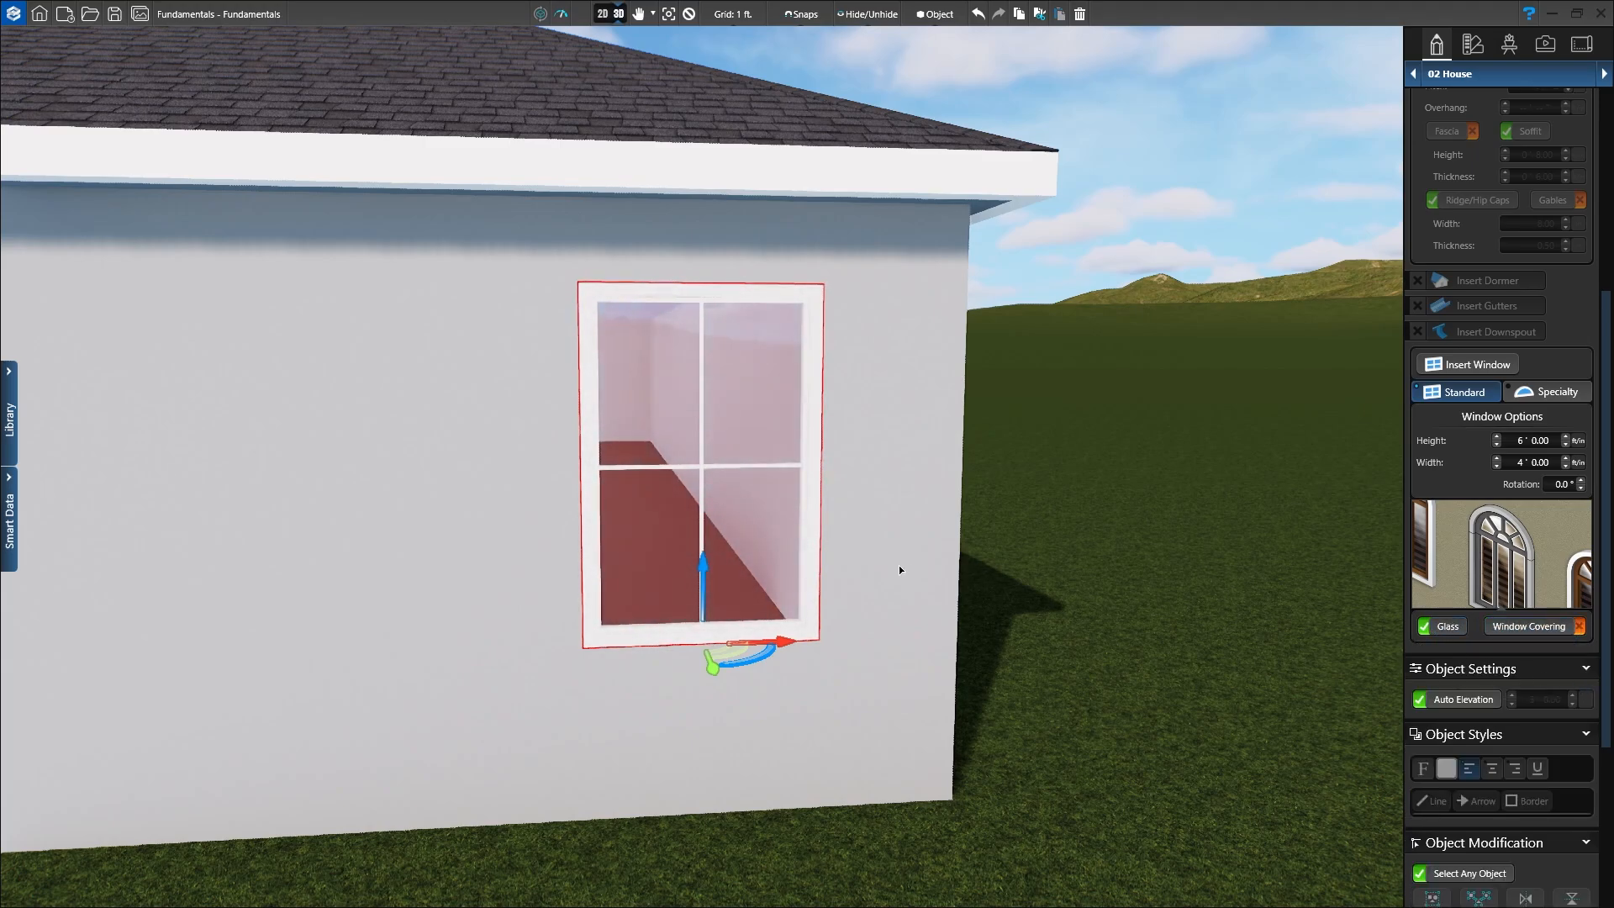
Step: Set the side window's grille to 3 rows by 3 columns, then zoom out toward the porch
left_click(1496, 576)
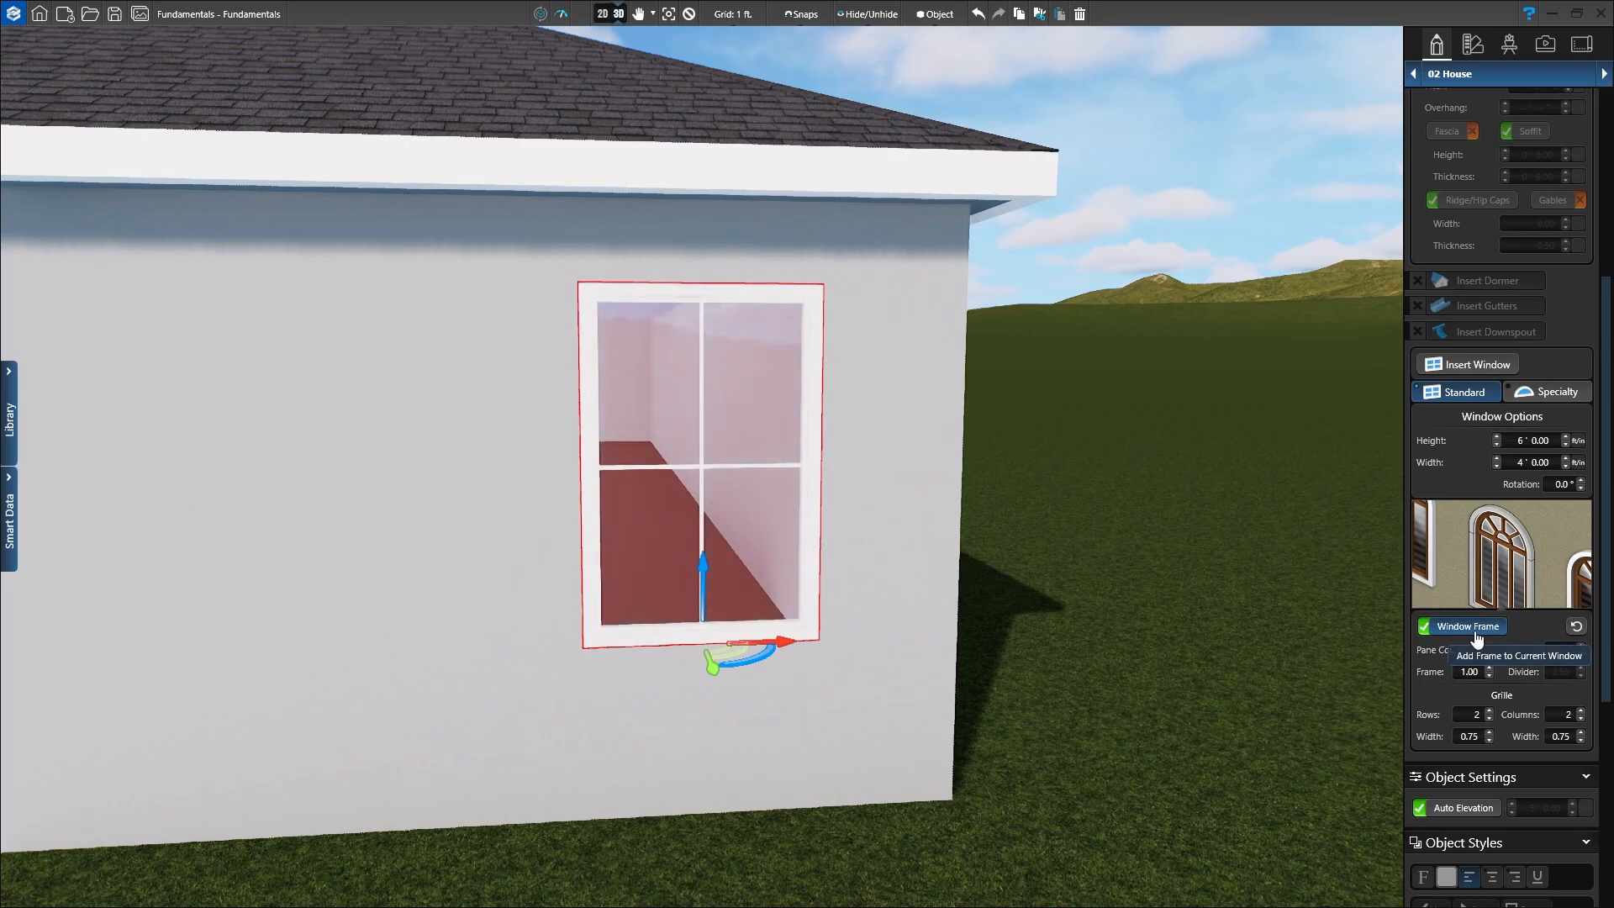
left_click(1490, 711)
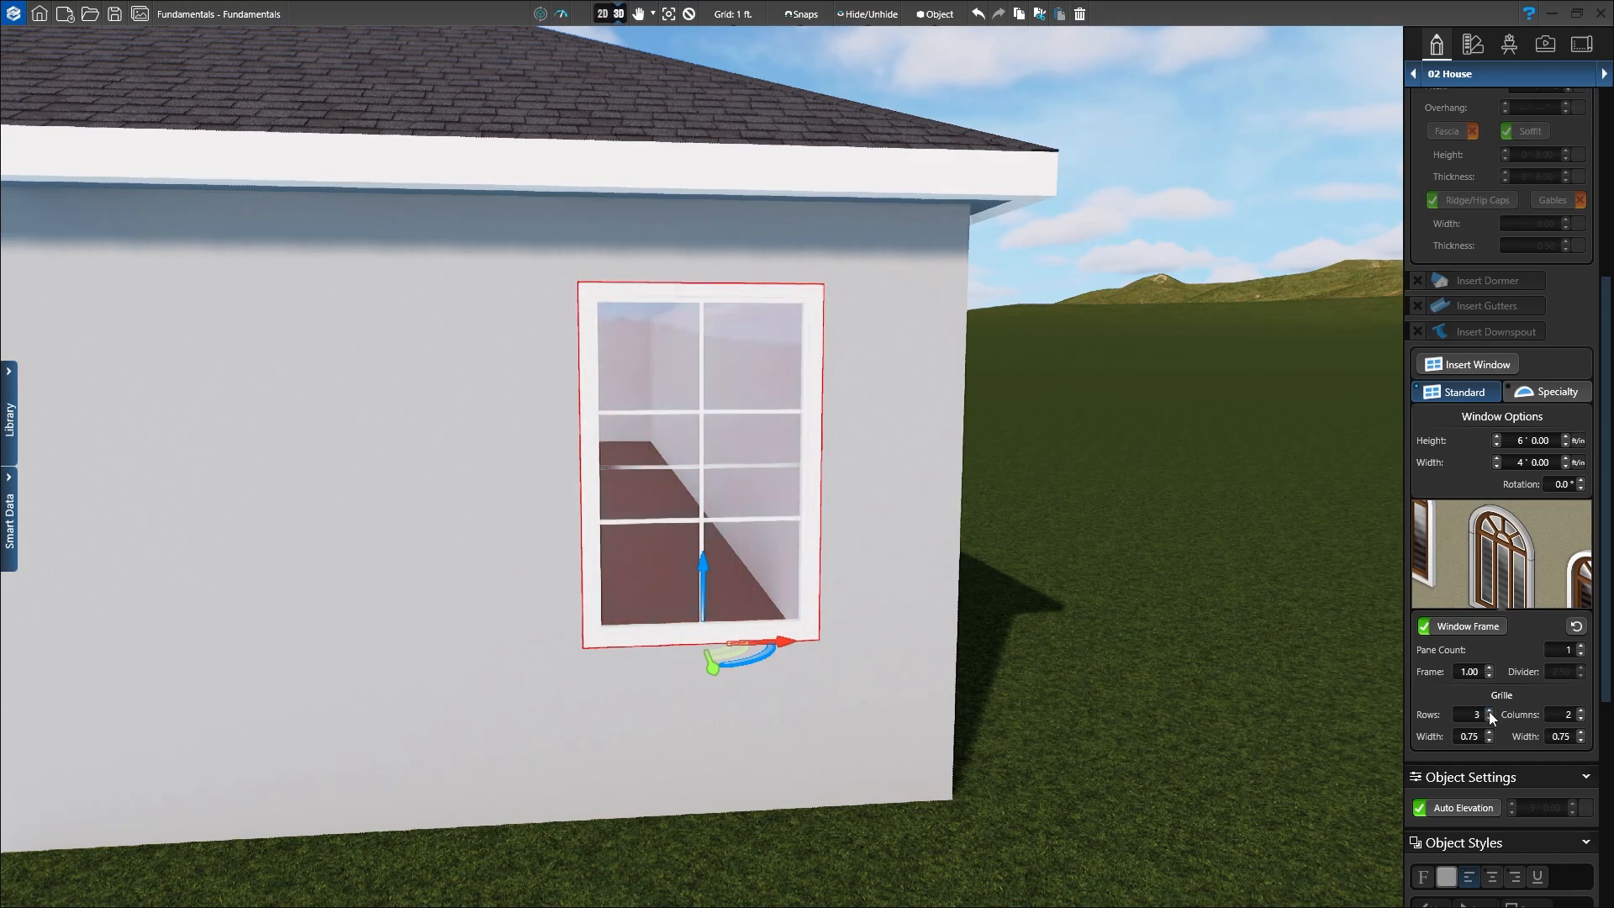
left_click(1581, 710)
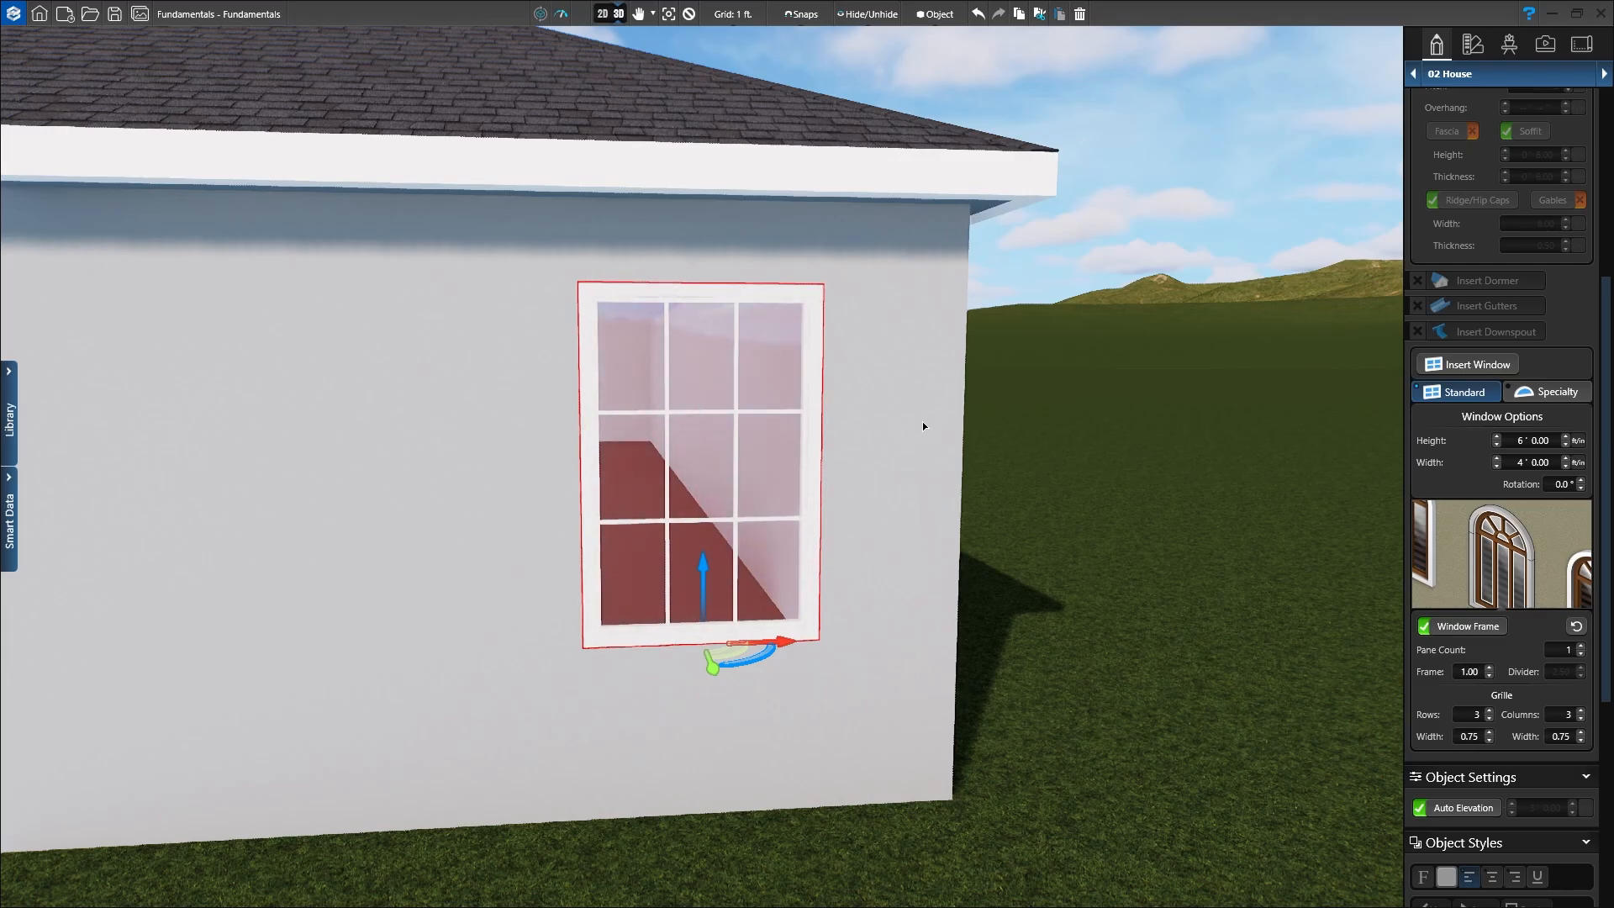
scroll(911, 440, "down", 5)
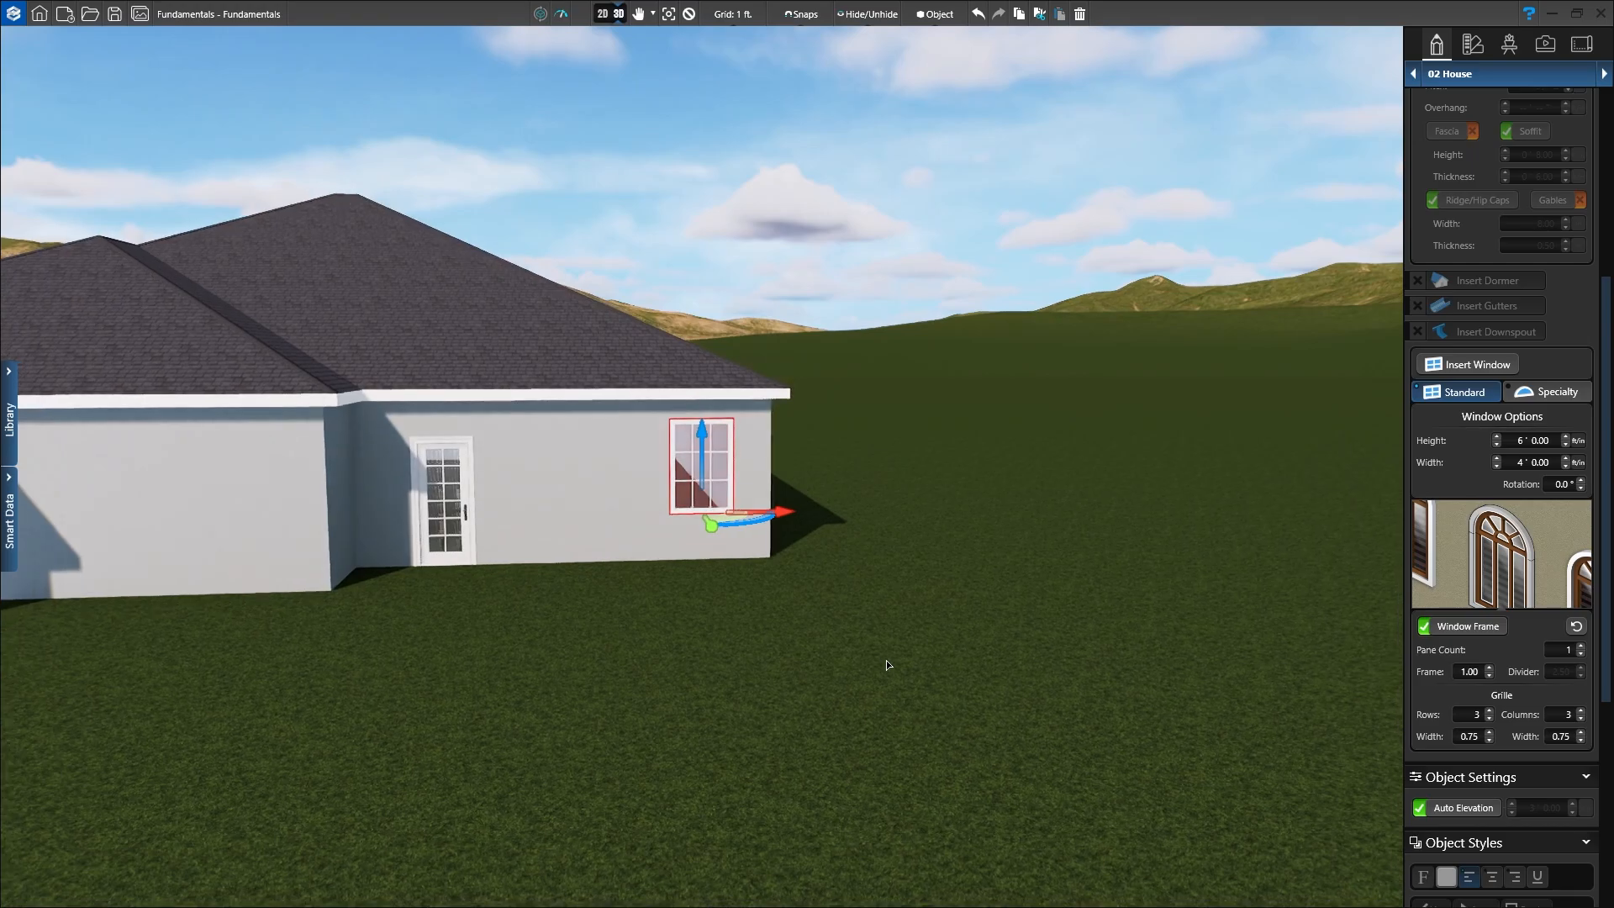
scroll(888, 661, "down", 2)
middle_click_drag(950, 641, 1123, 652)
scroll(1114, 687, "down", 1)
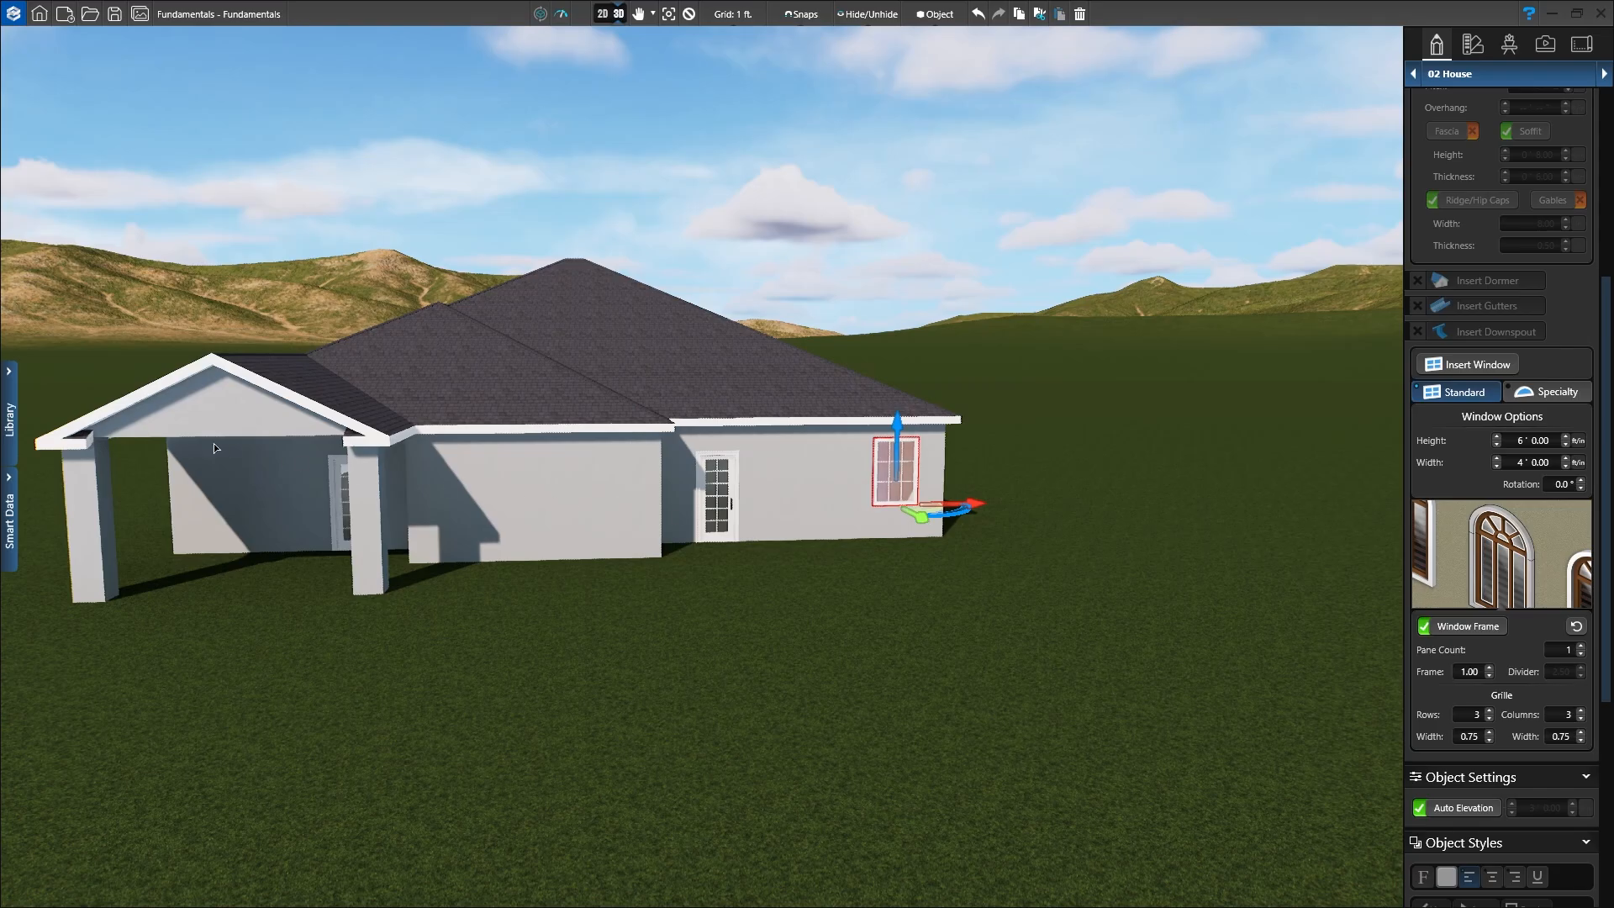
Step: Open the House Decor library and start saving the window as a template
left_click(10, 442)
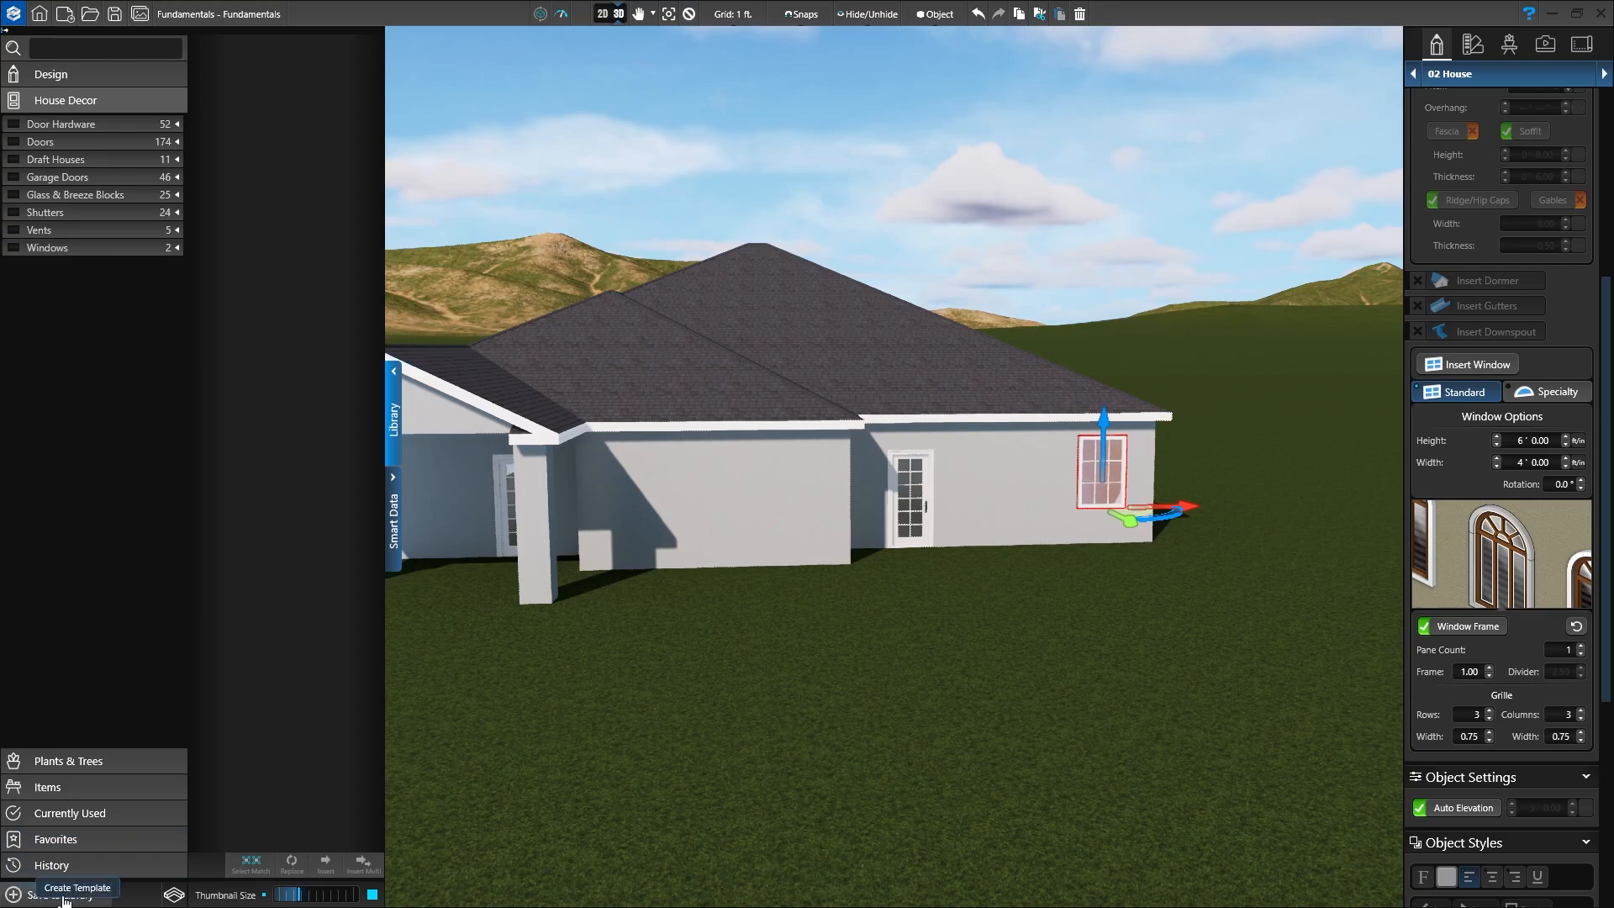
left_click(26, 896)
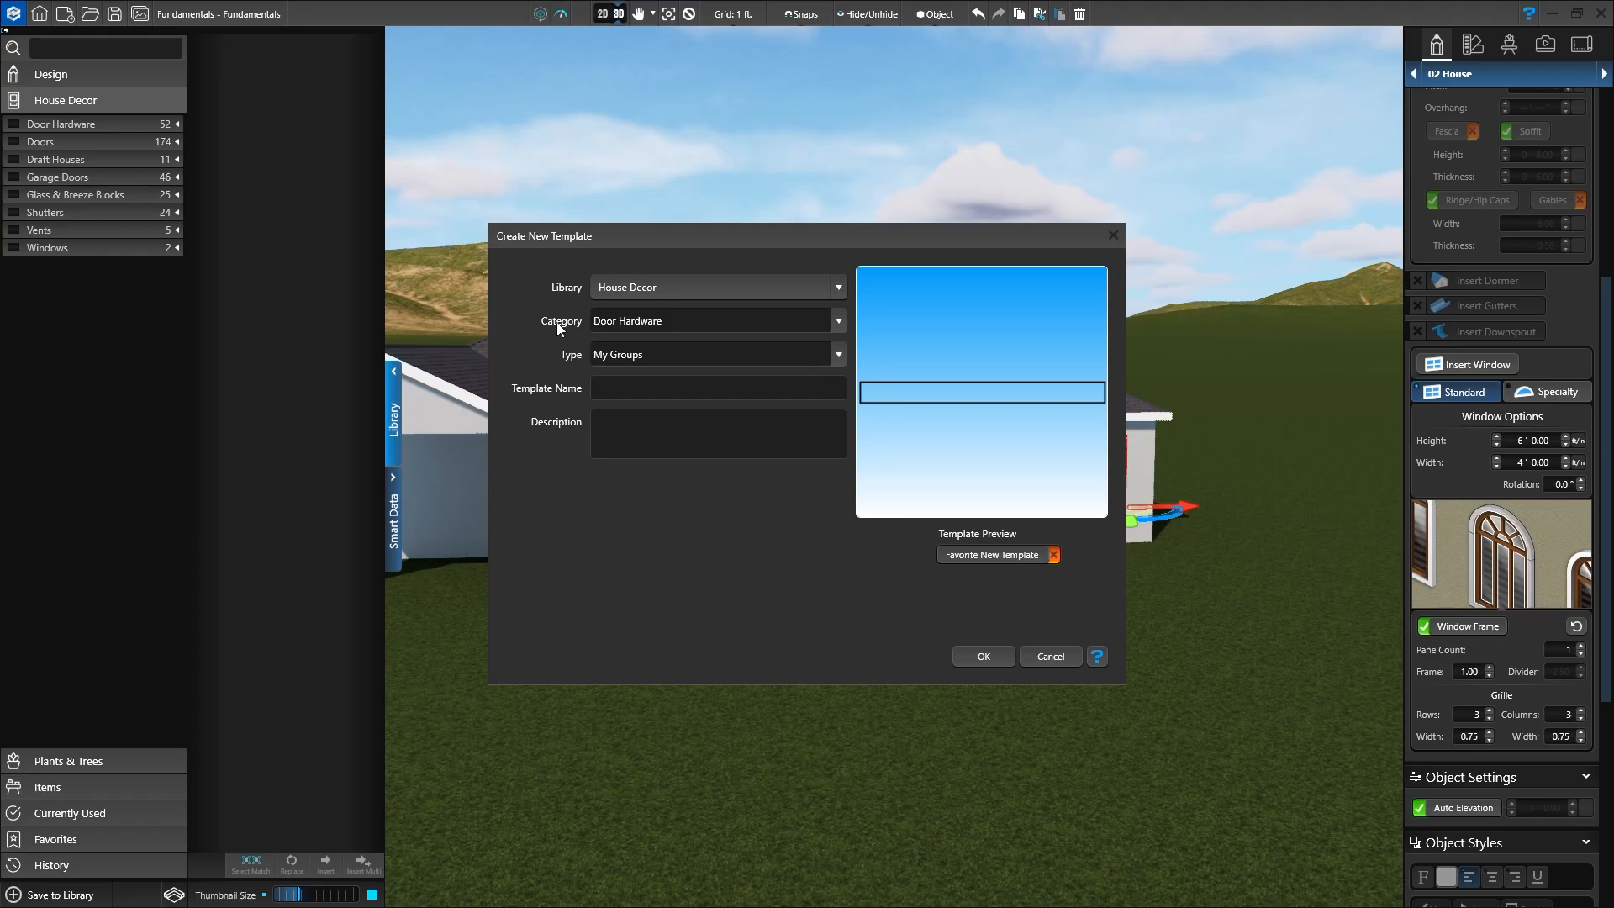
Step: Save the window as template '6x4' under Windows > Rectangle, confirming the overwrite
left_click(675, 317)
type("Windows")
left_click(662, 359)
type("R")
type("ec")
type("ta")
type("ngle")
type("6x4")
left_click(975, 660)
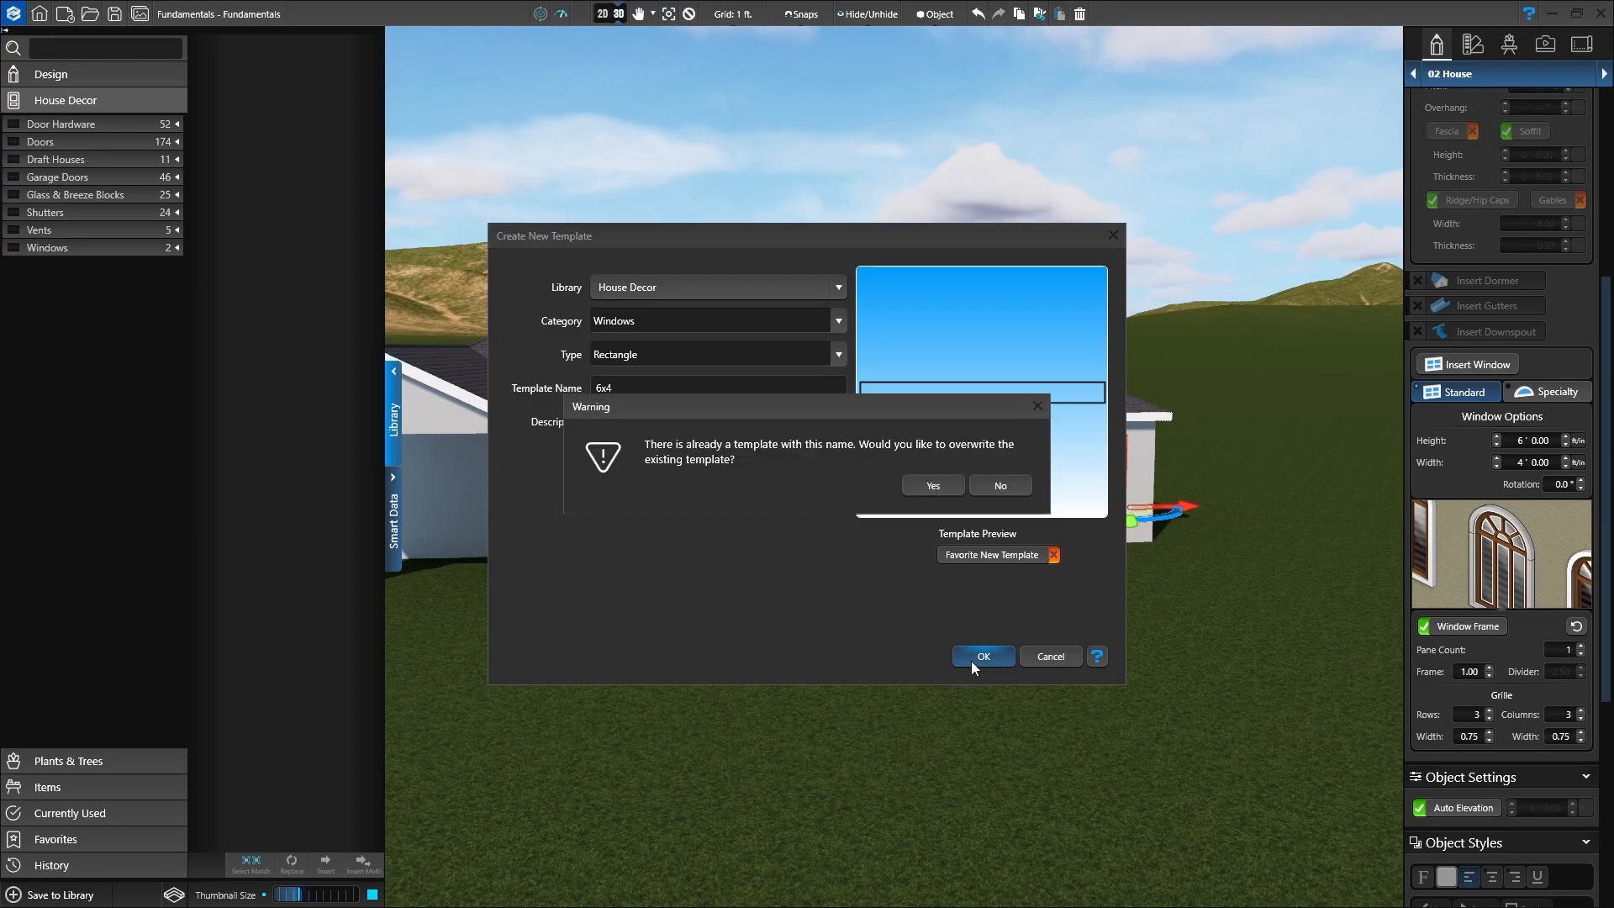
left_click(926, 488)
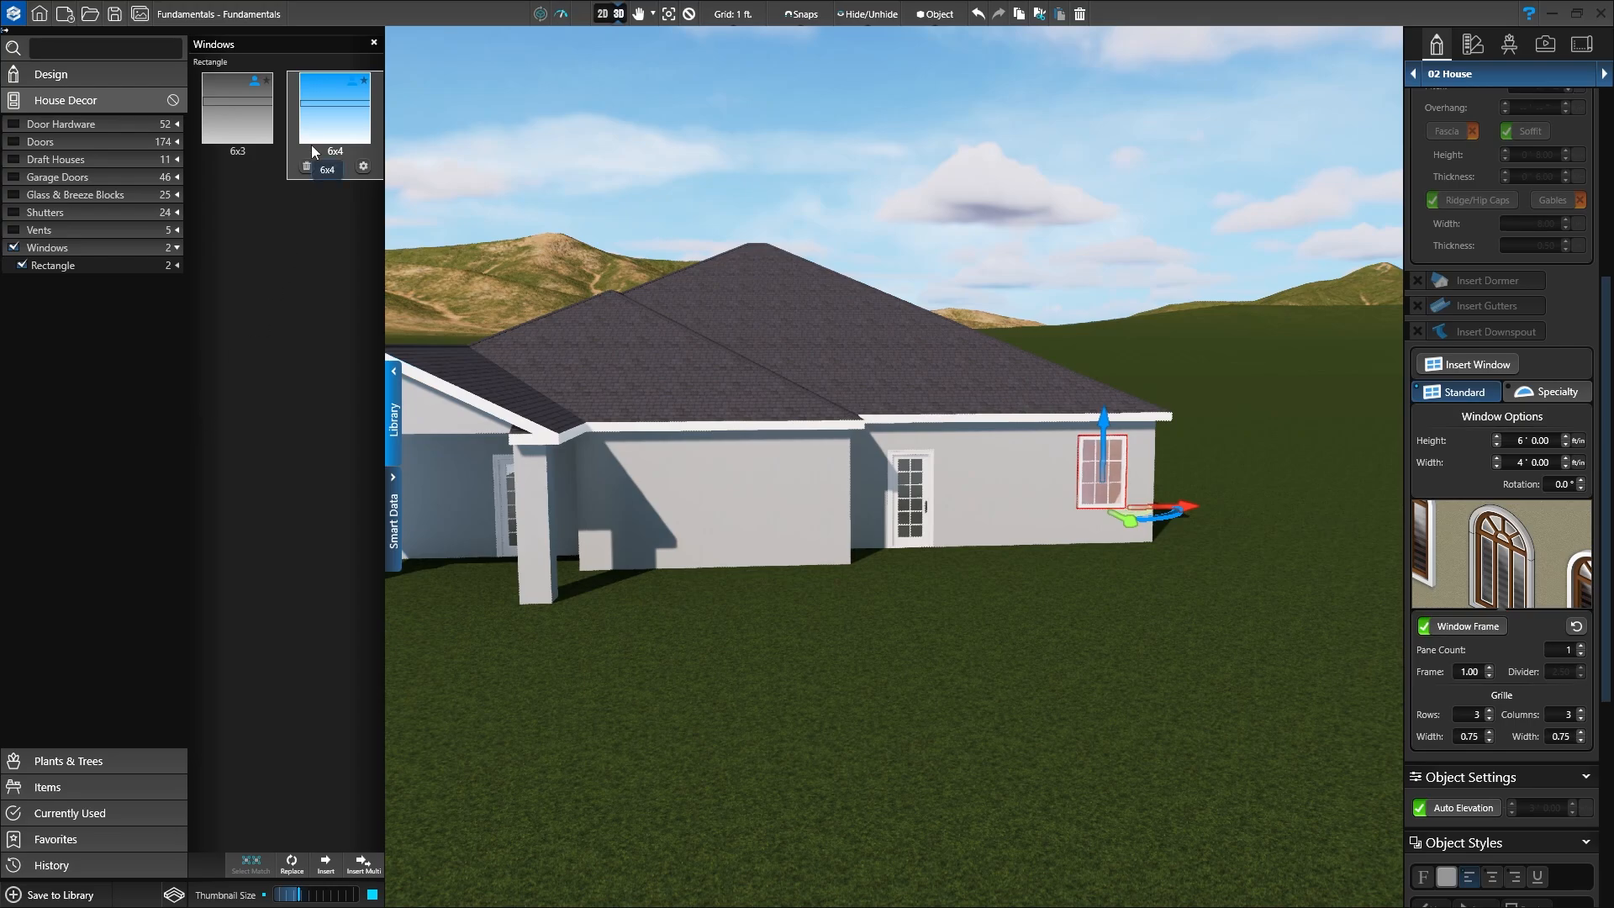
Step: In 2D, place six 6x4 windows: two each on the right, middle and left back walls
left_click(602, 15)
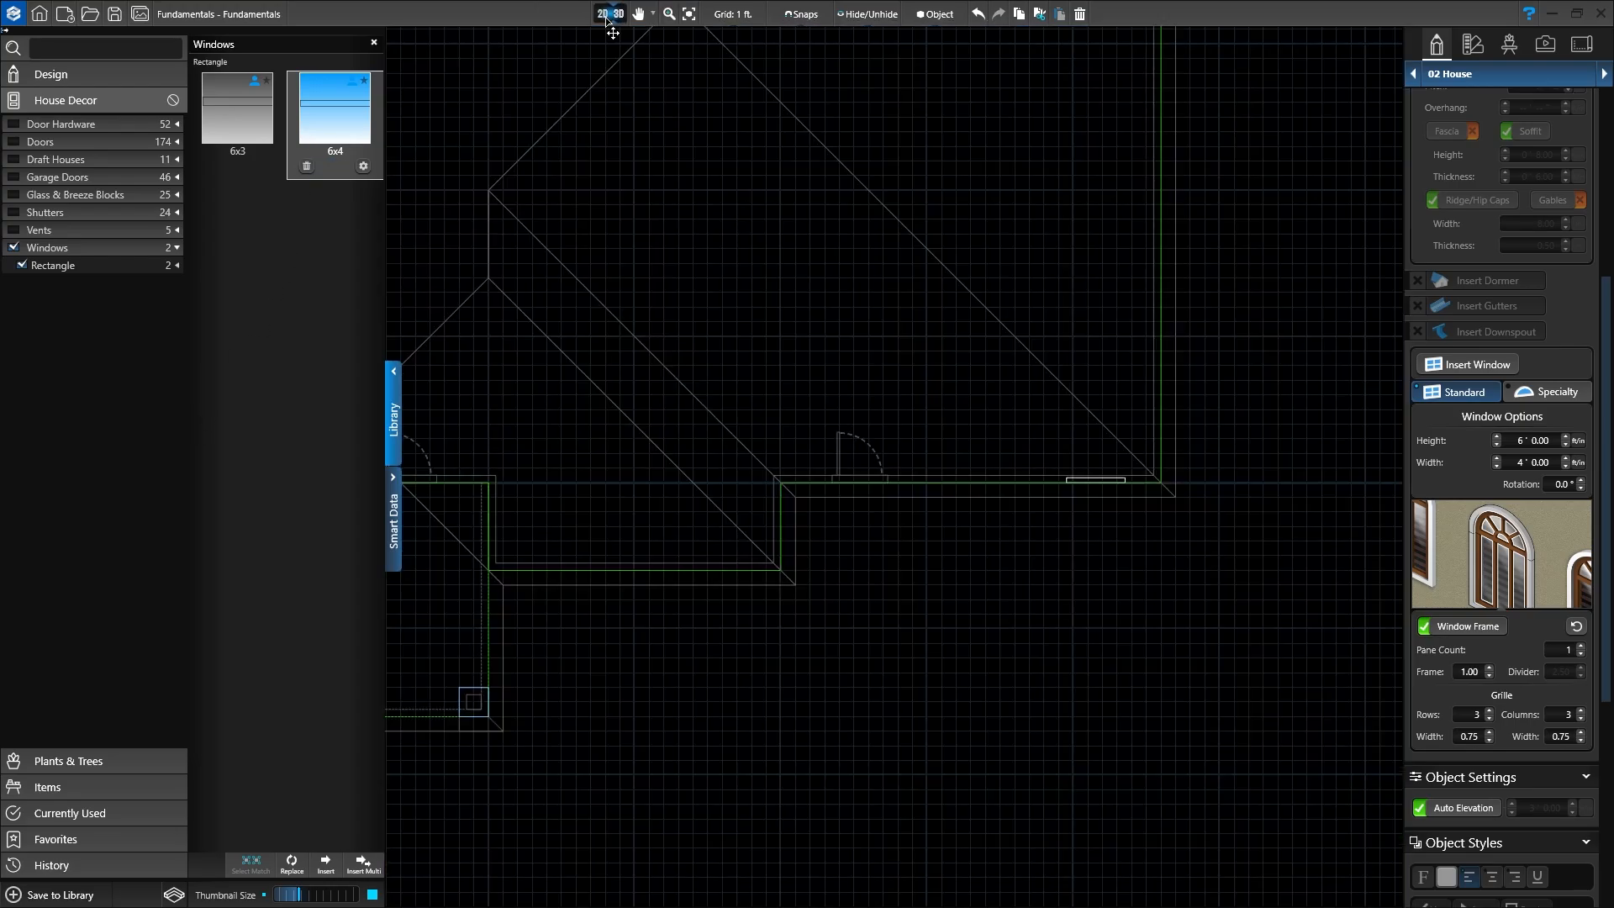
scroll(869, 410, "down", 1)
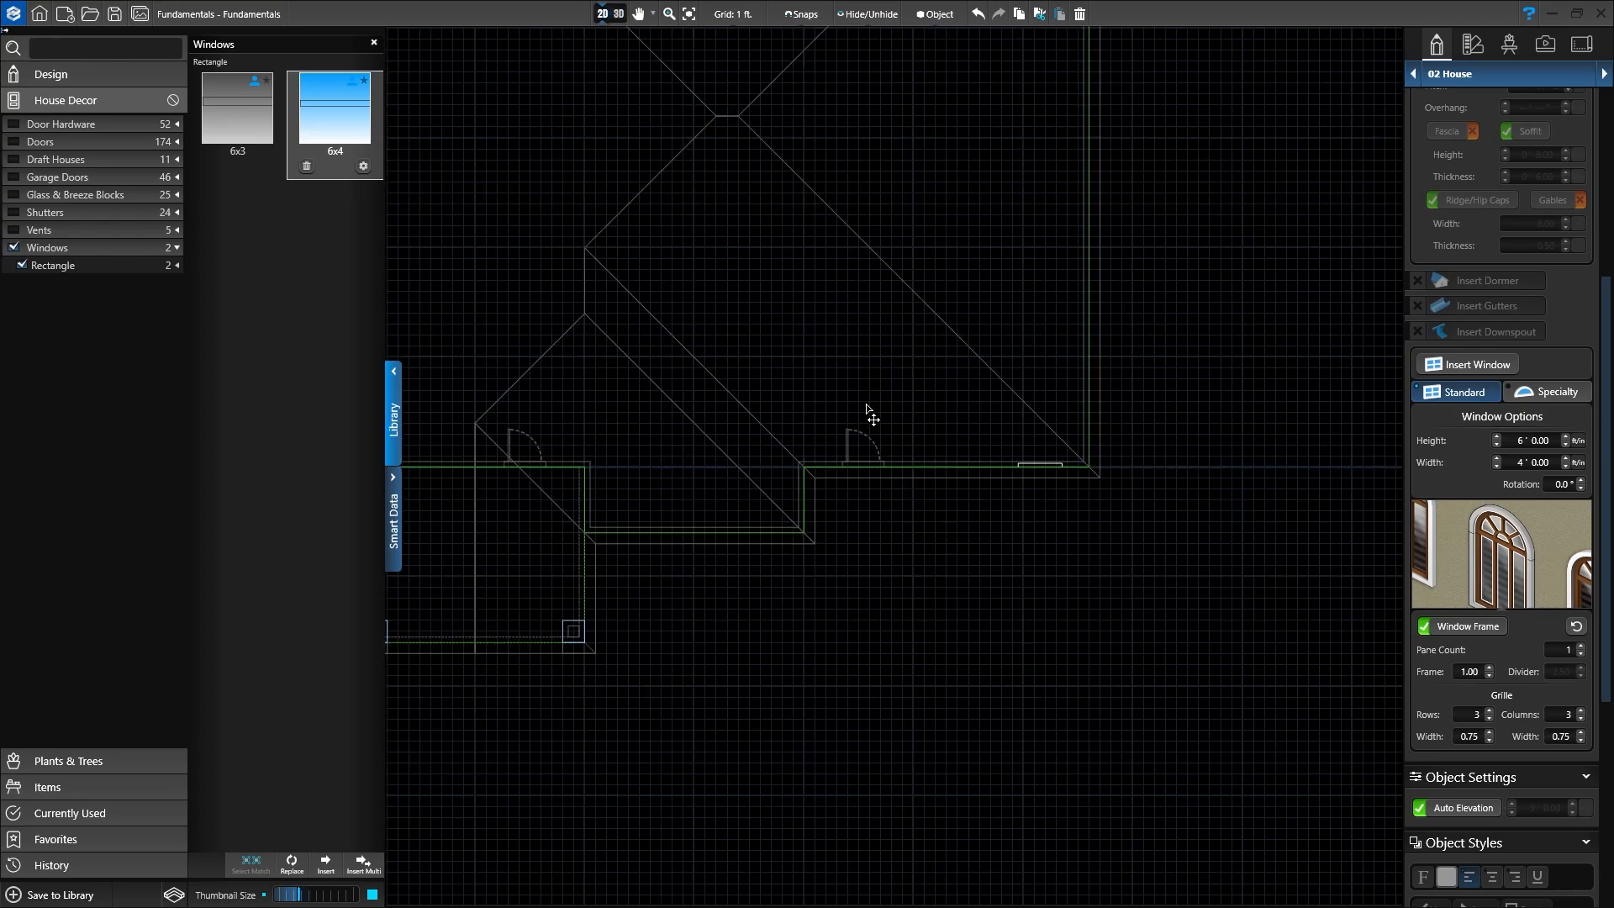
middle_click_drag(851, 389, 949, 423)
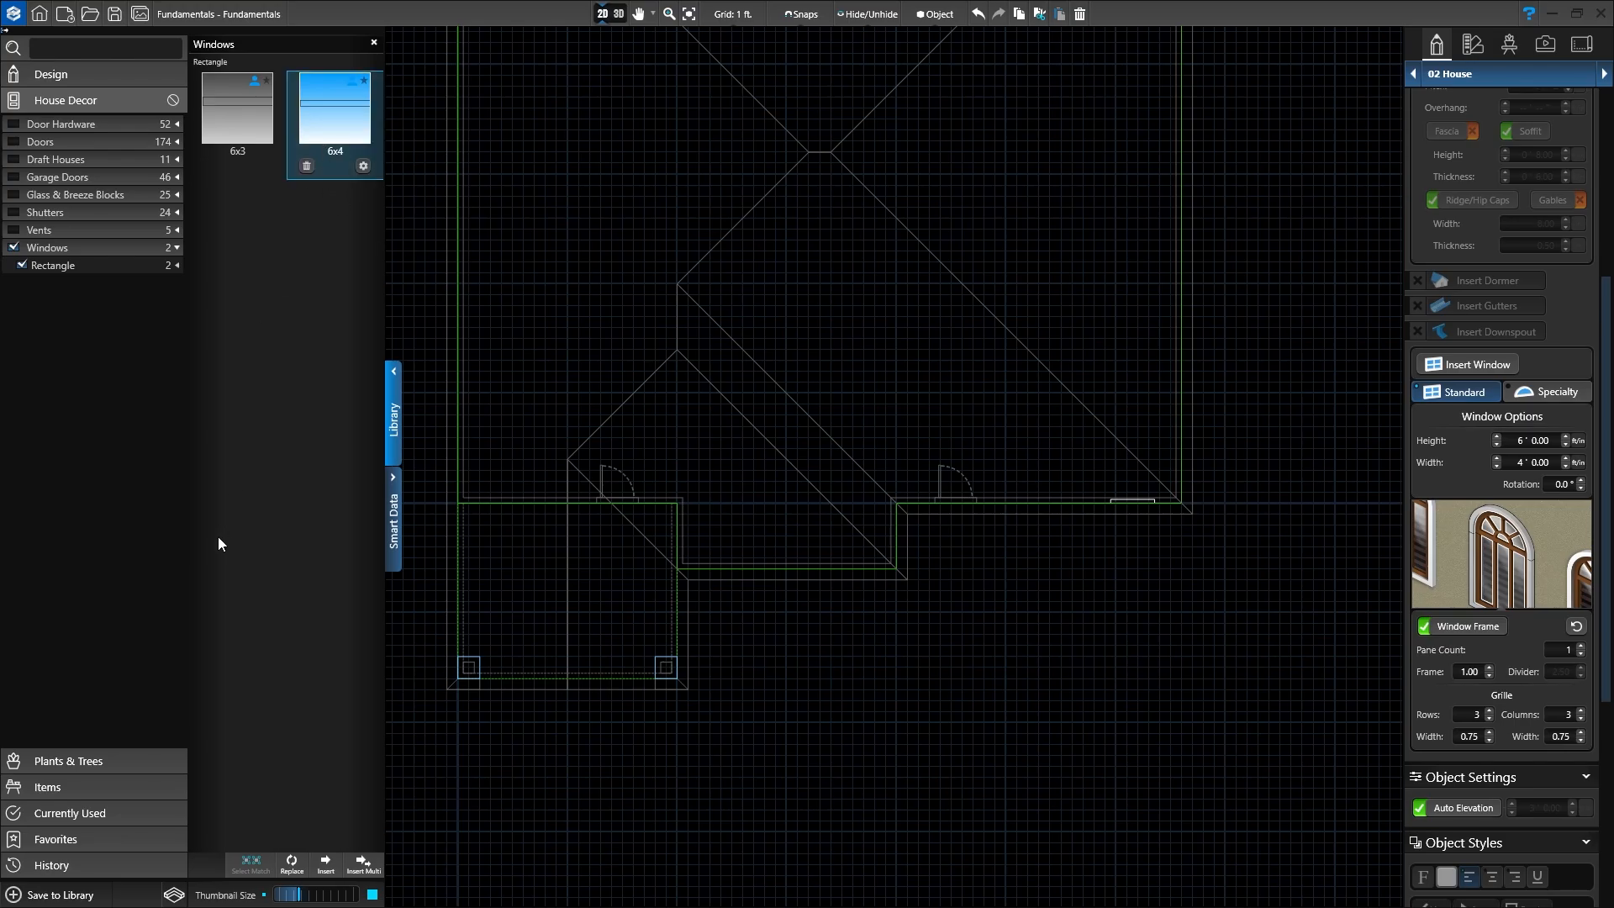
left_click(361, 866)
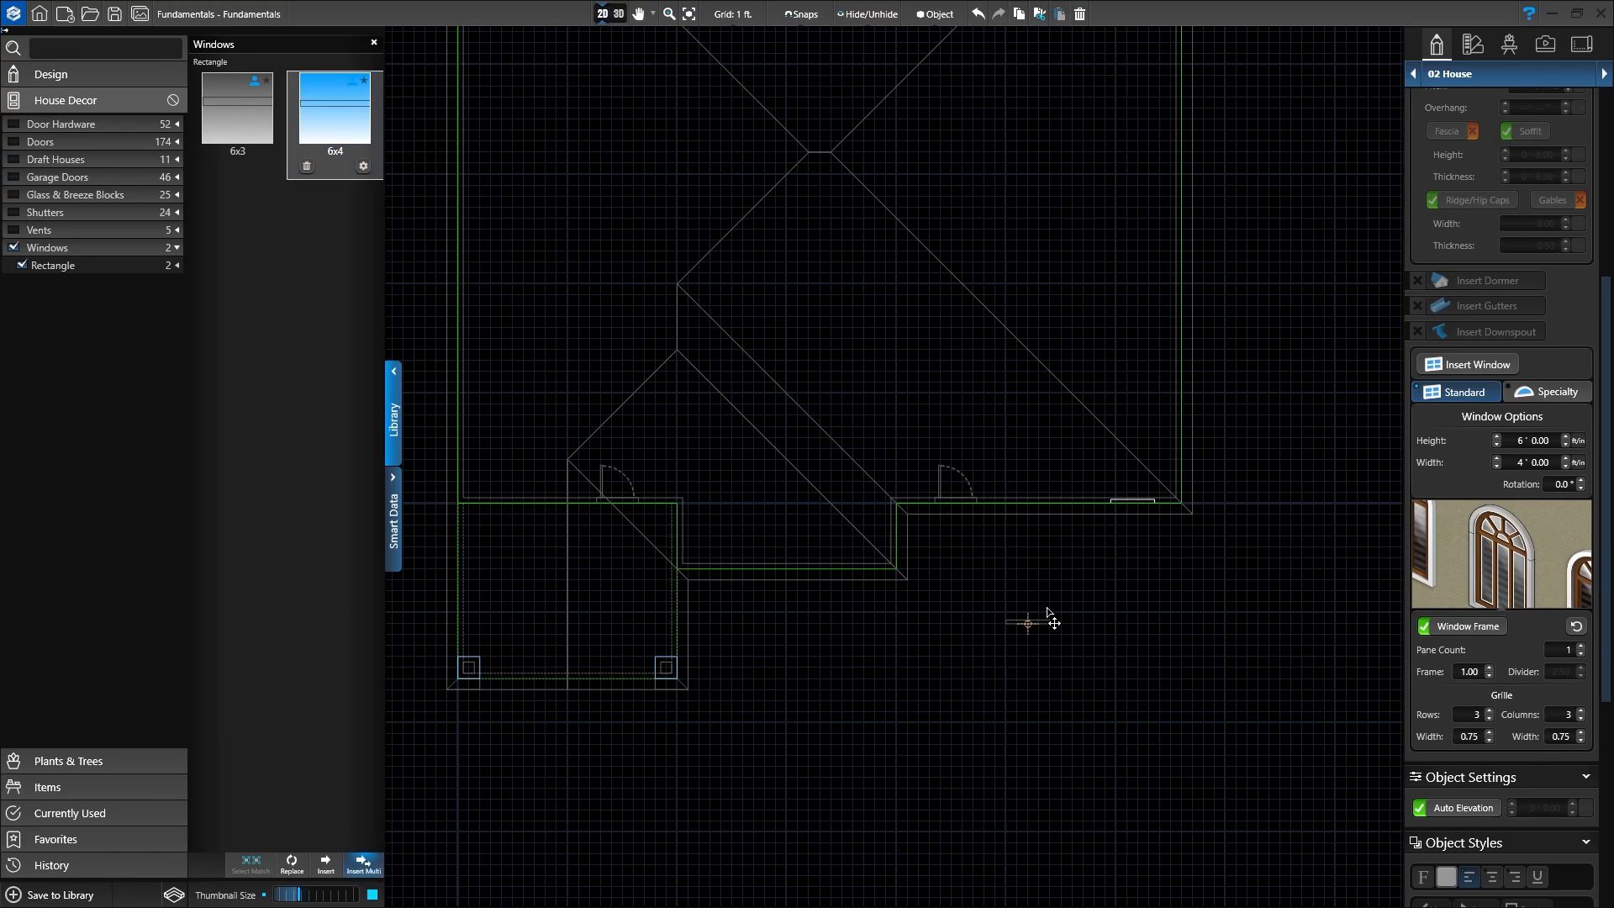
left_click(1074, 505)
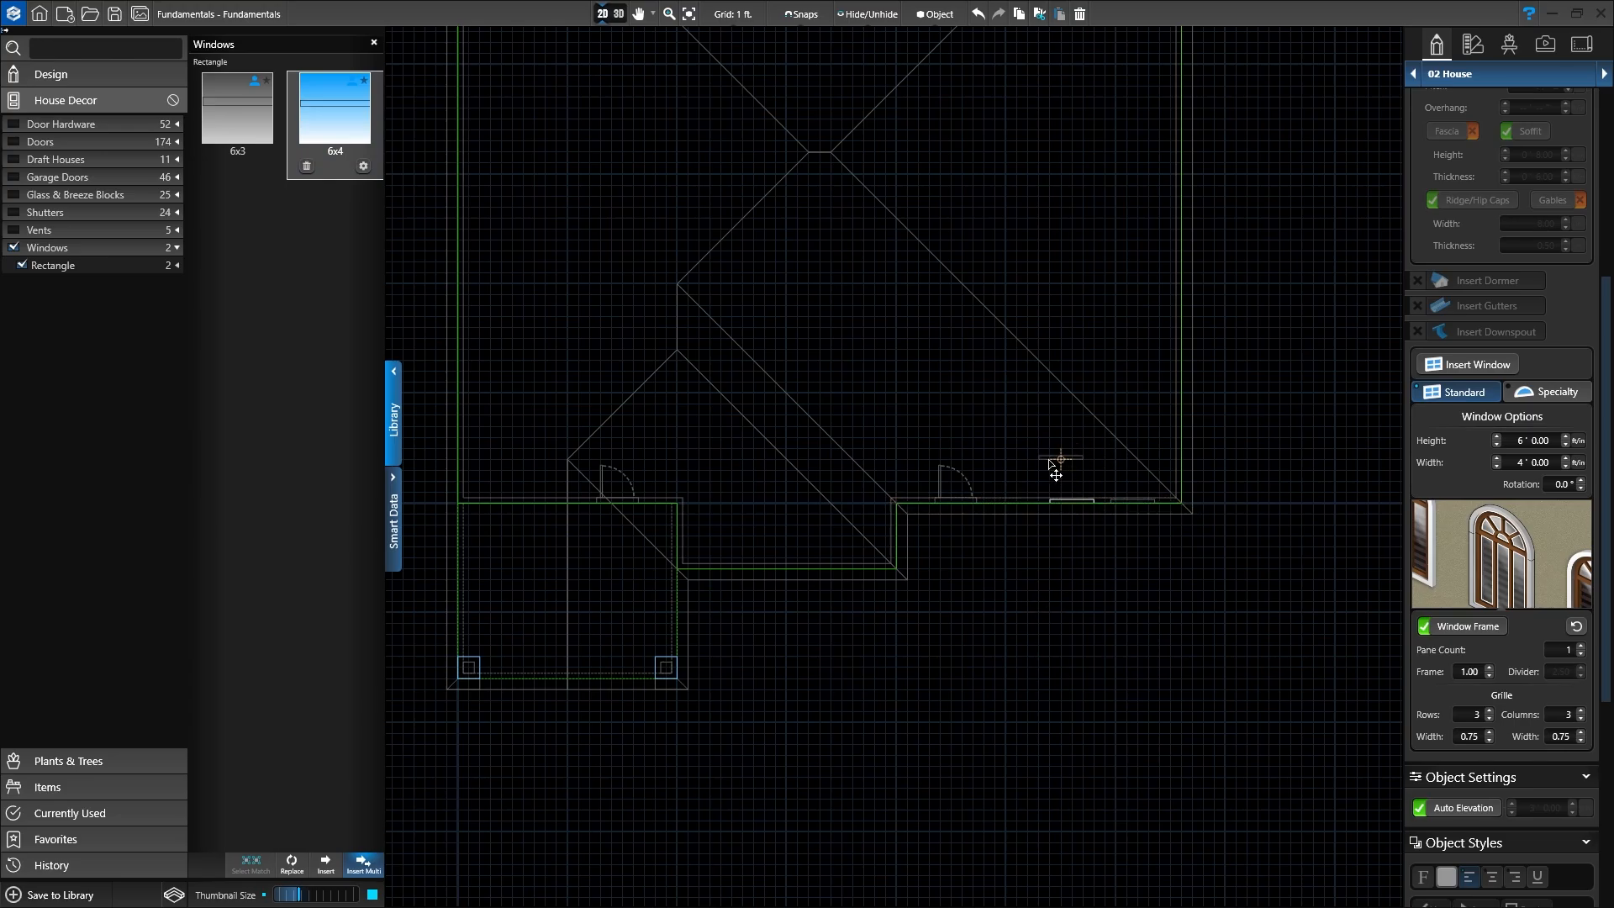
left_click(1017, 502)
left_click(832, 569)
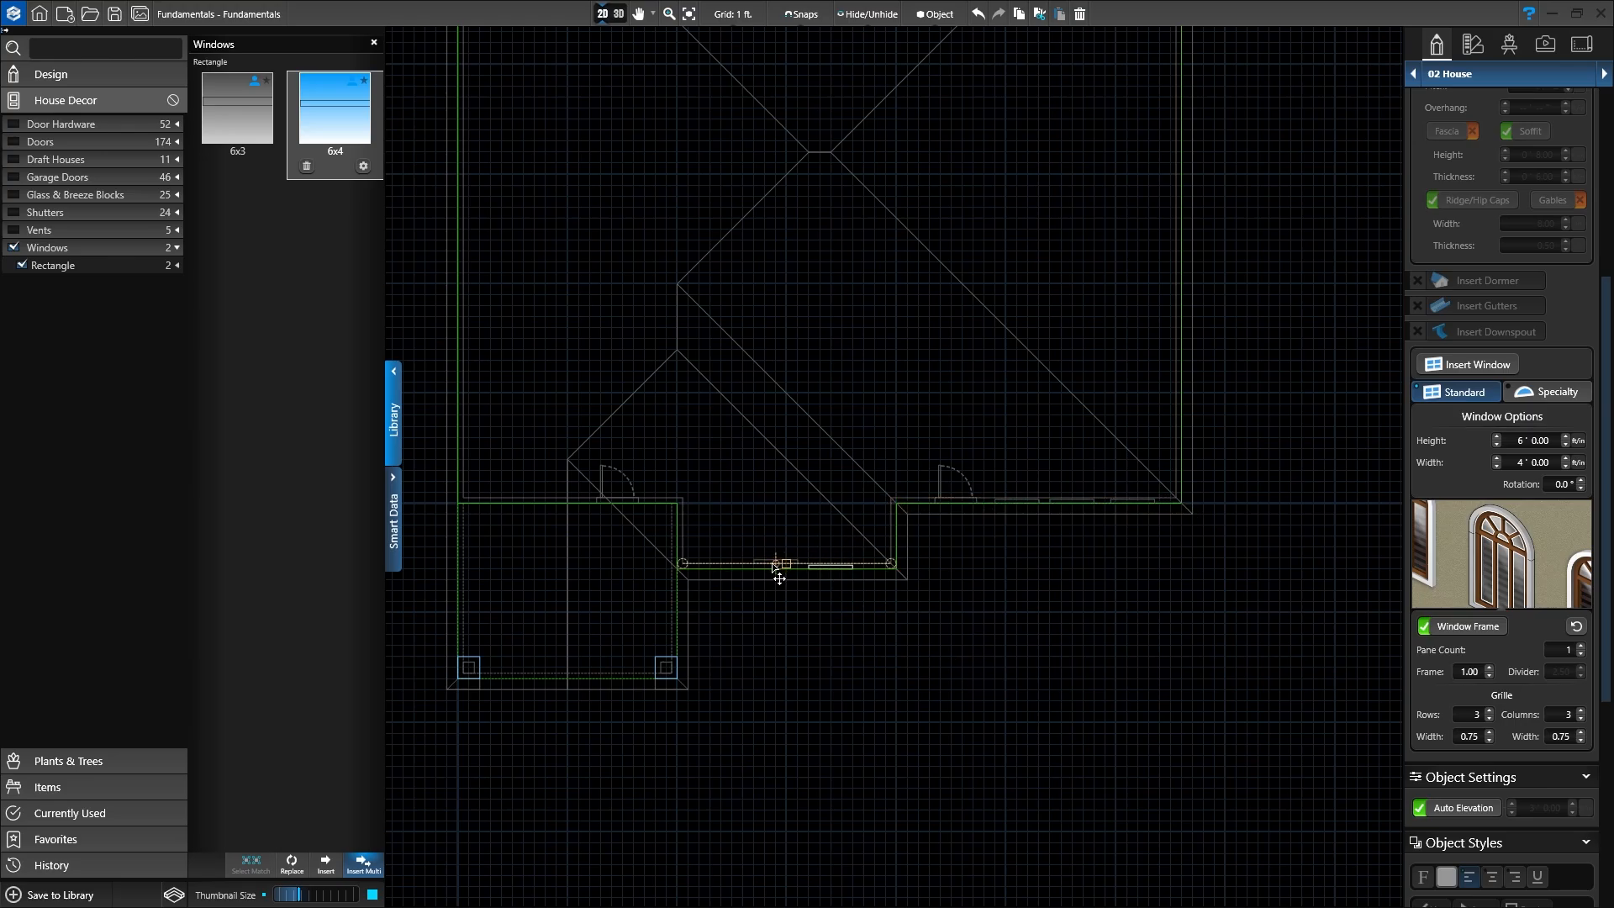
left_click(710, 567)
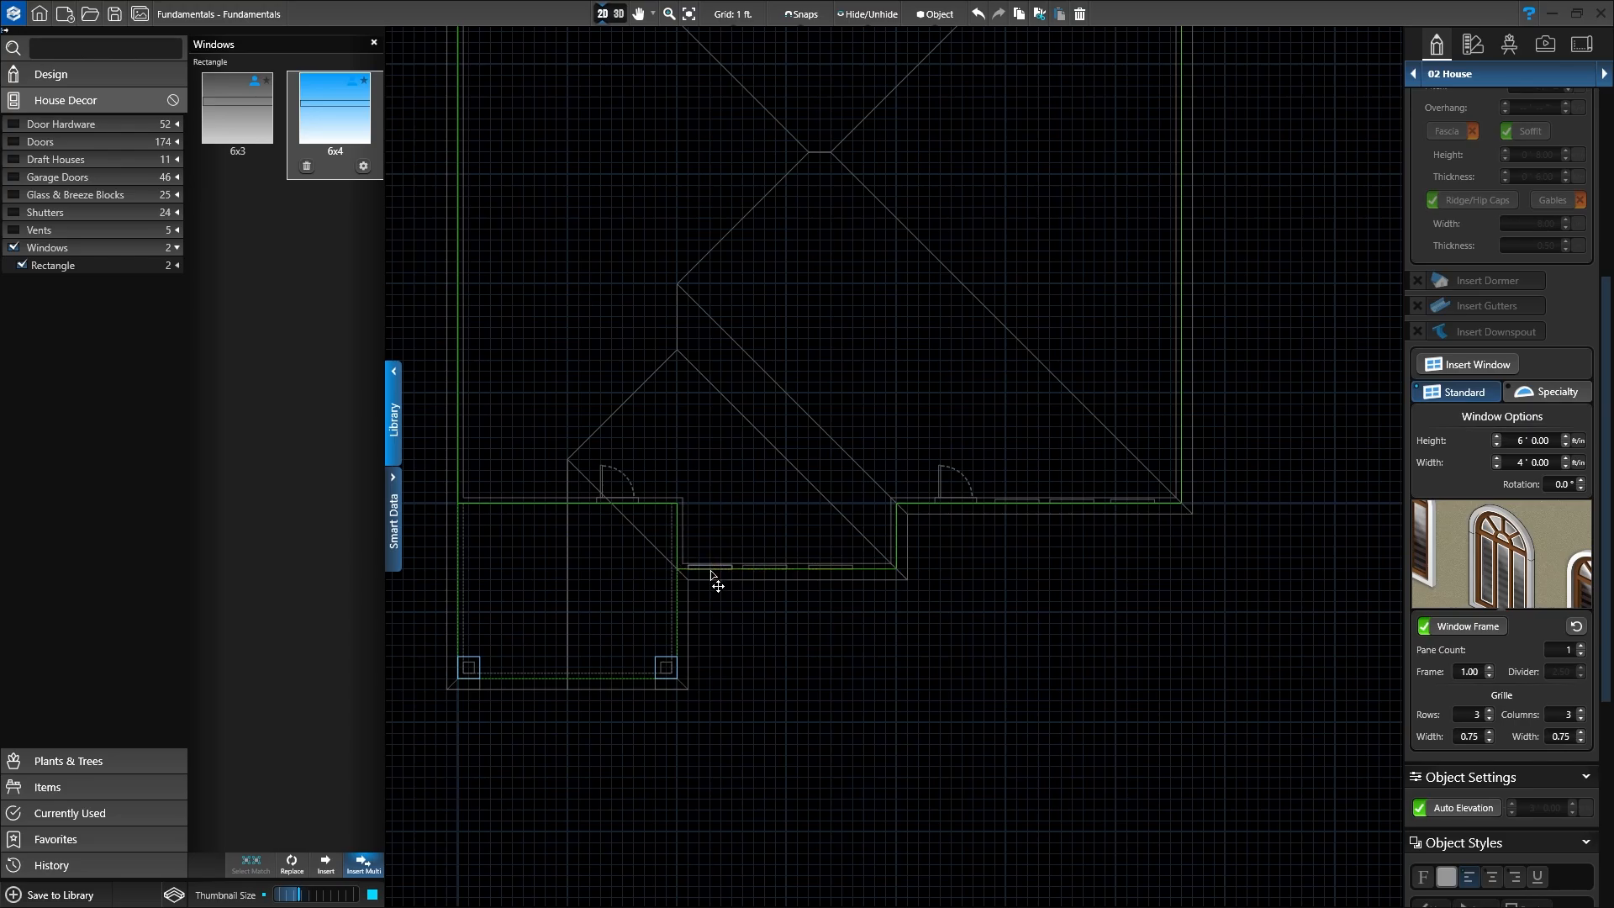
left_click(566, 504)
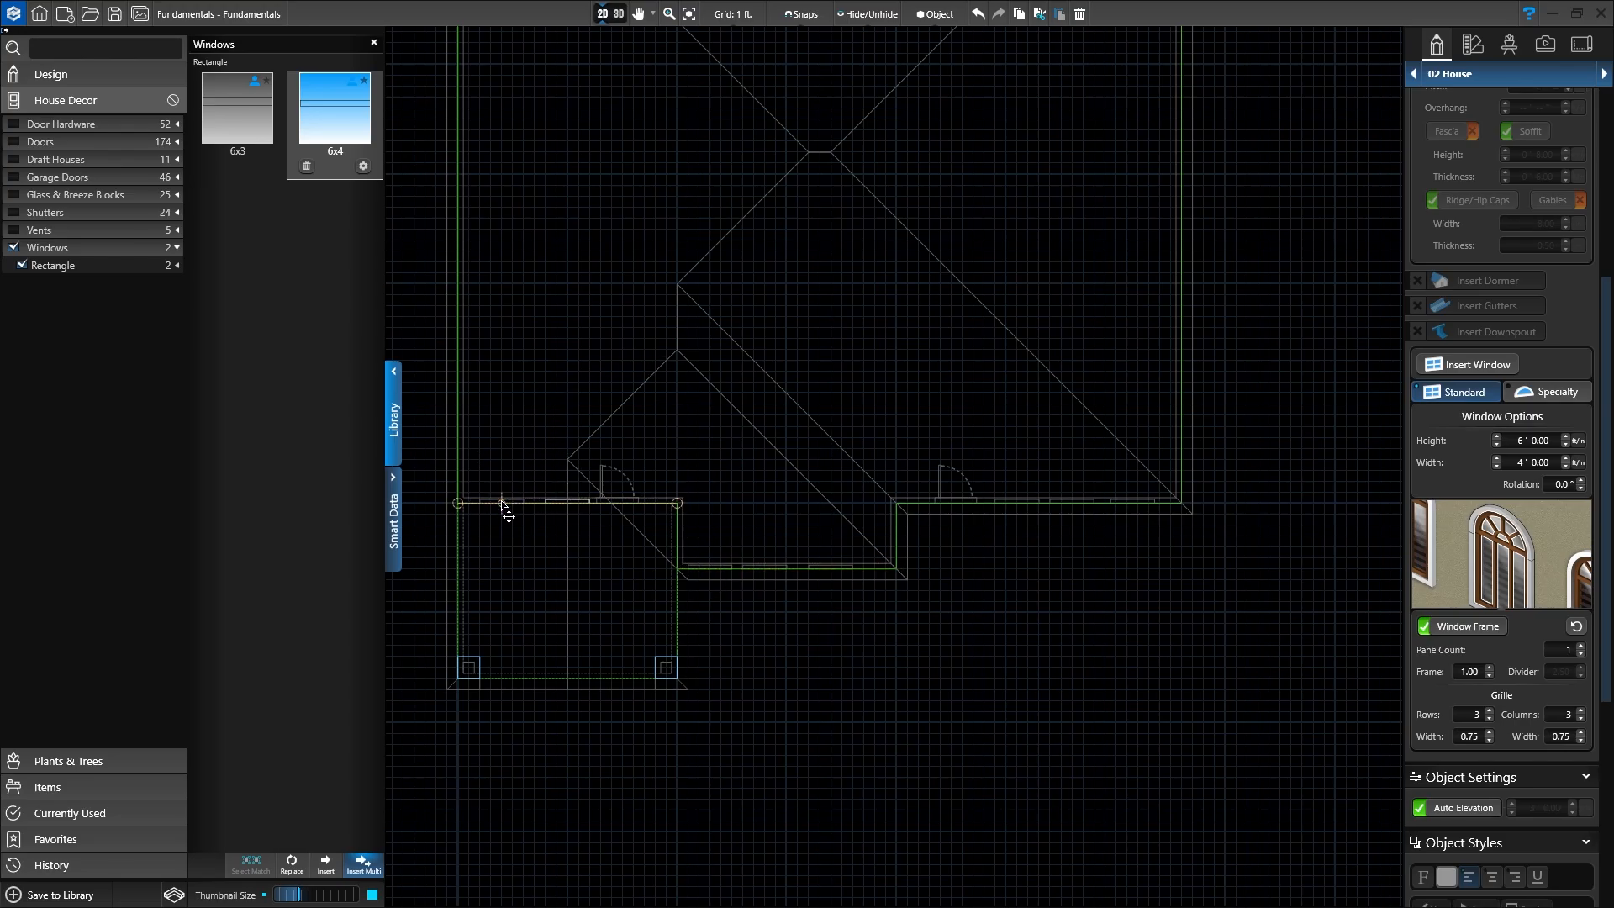
left_click(502, 504)
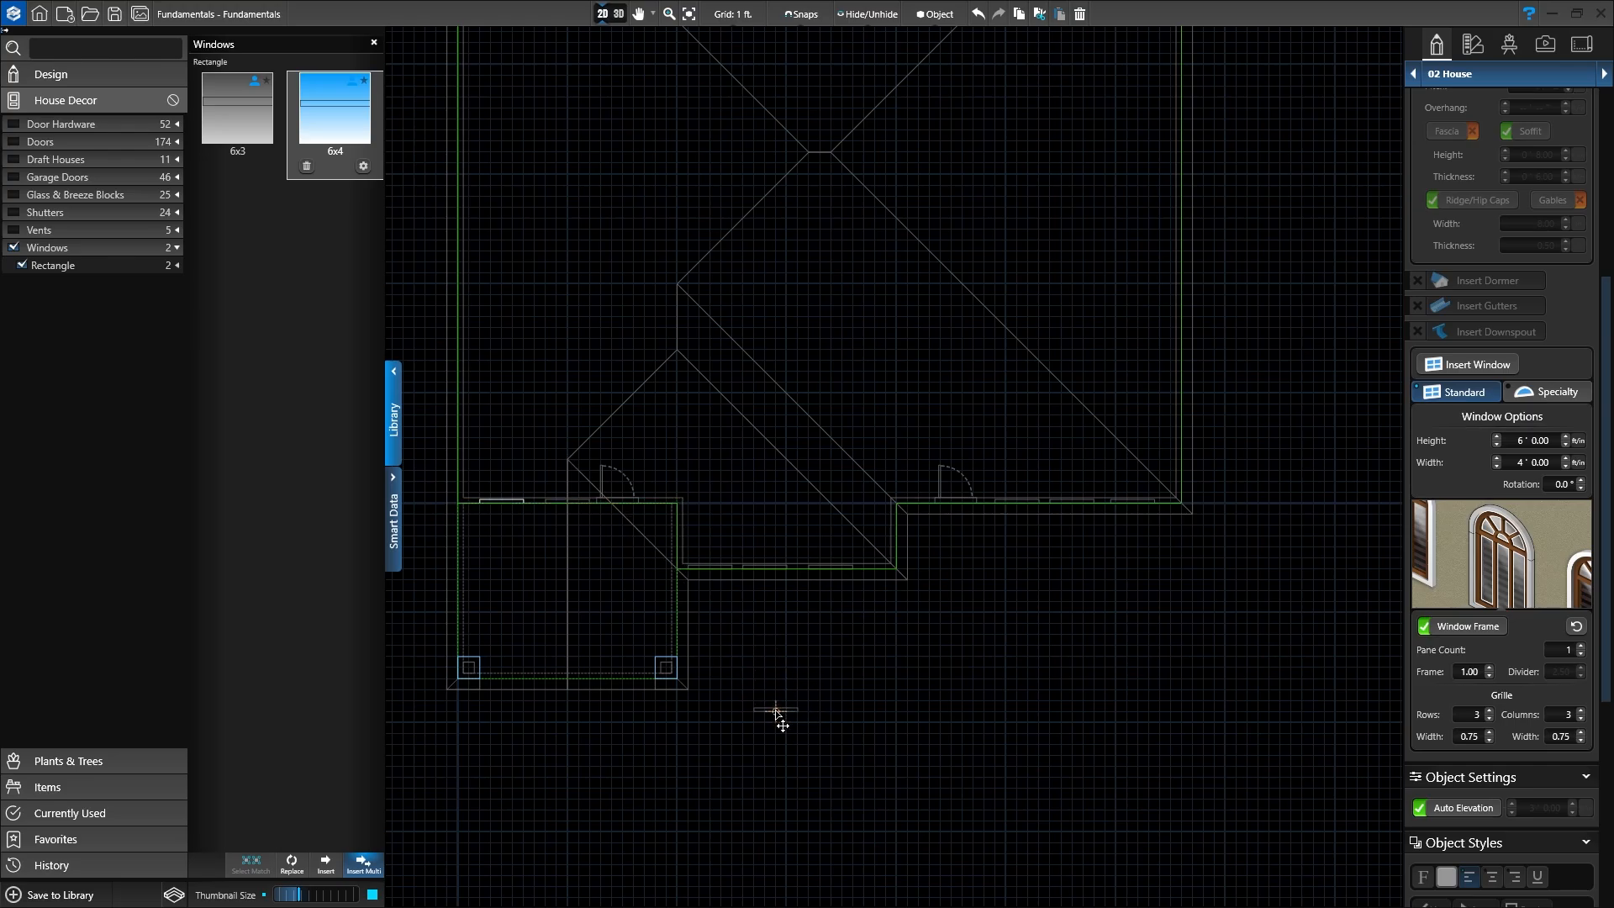
key("Escape")
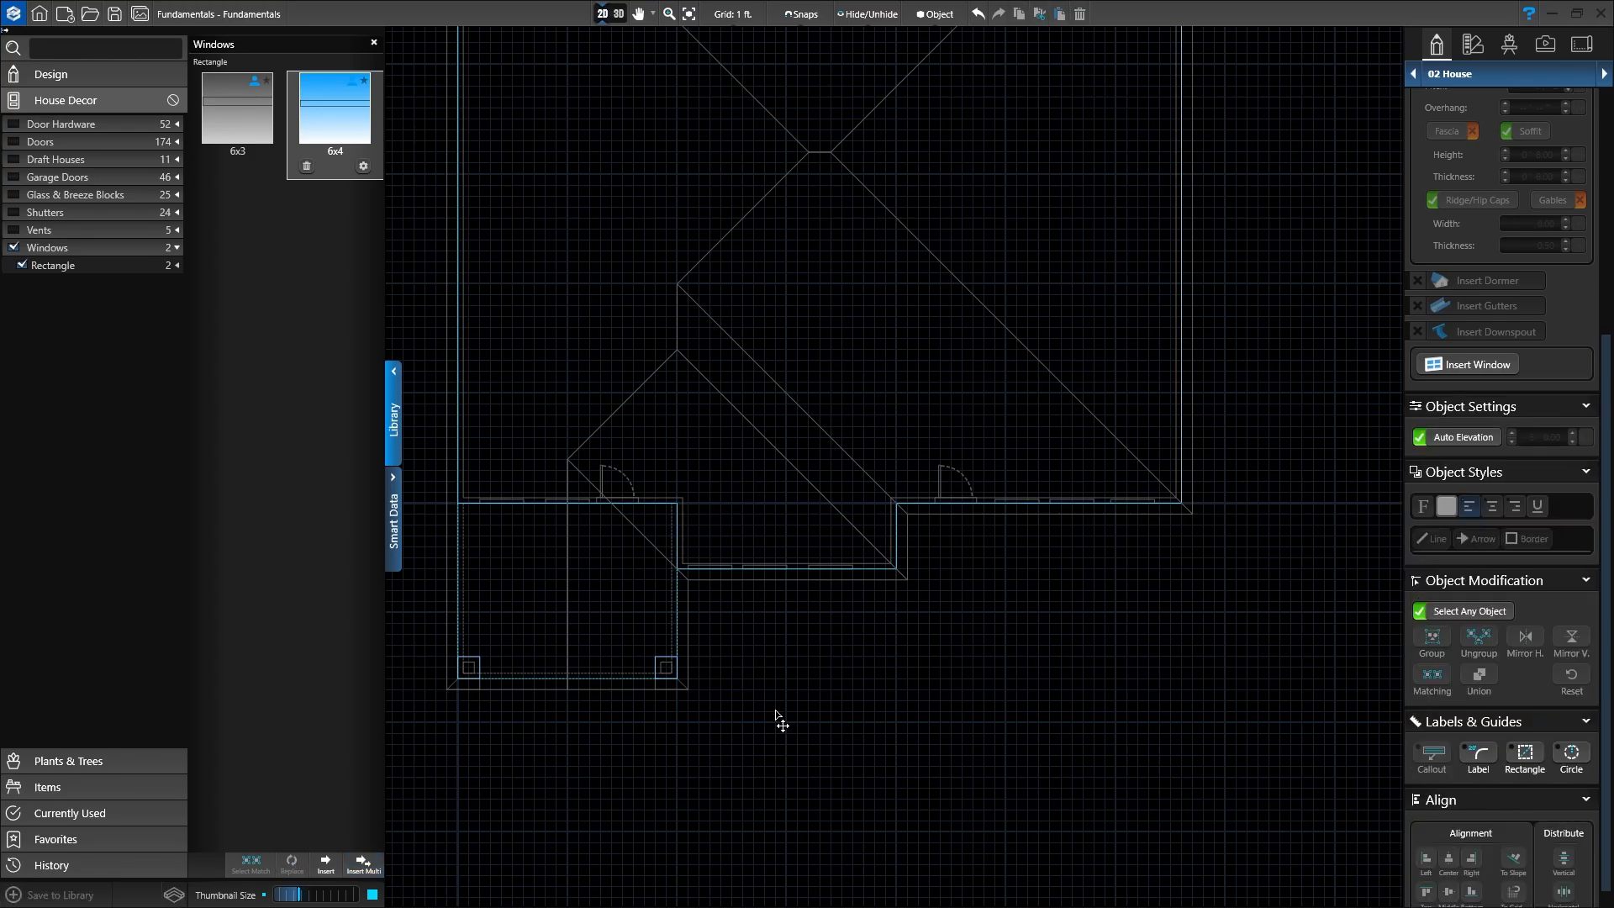
Step: Return to the 3D view and orbit around to face the new back-wall windows
left_click(618, 14)
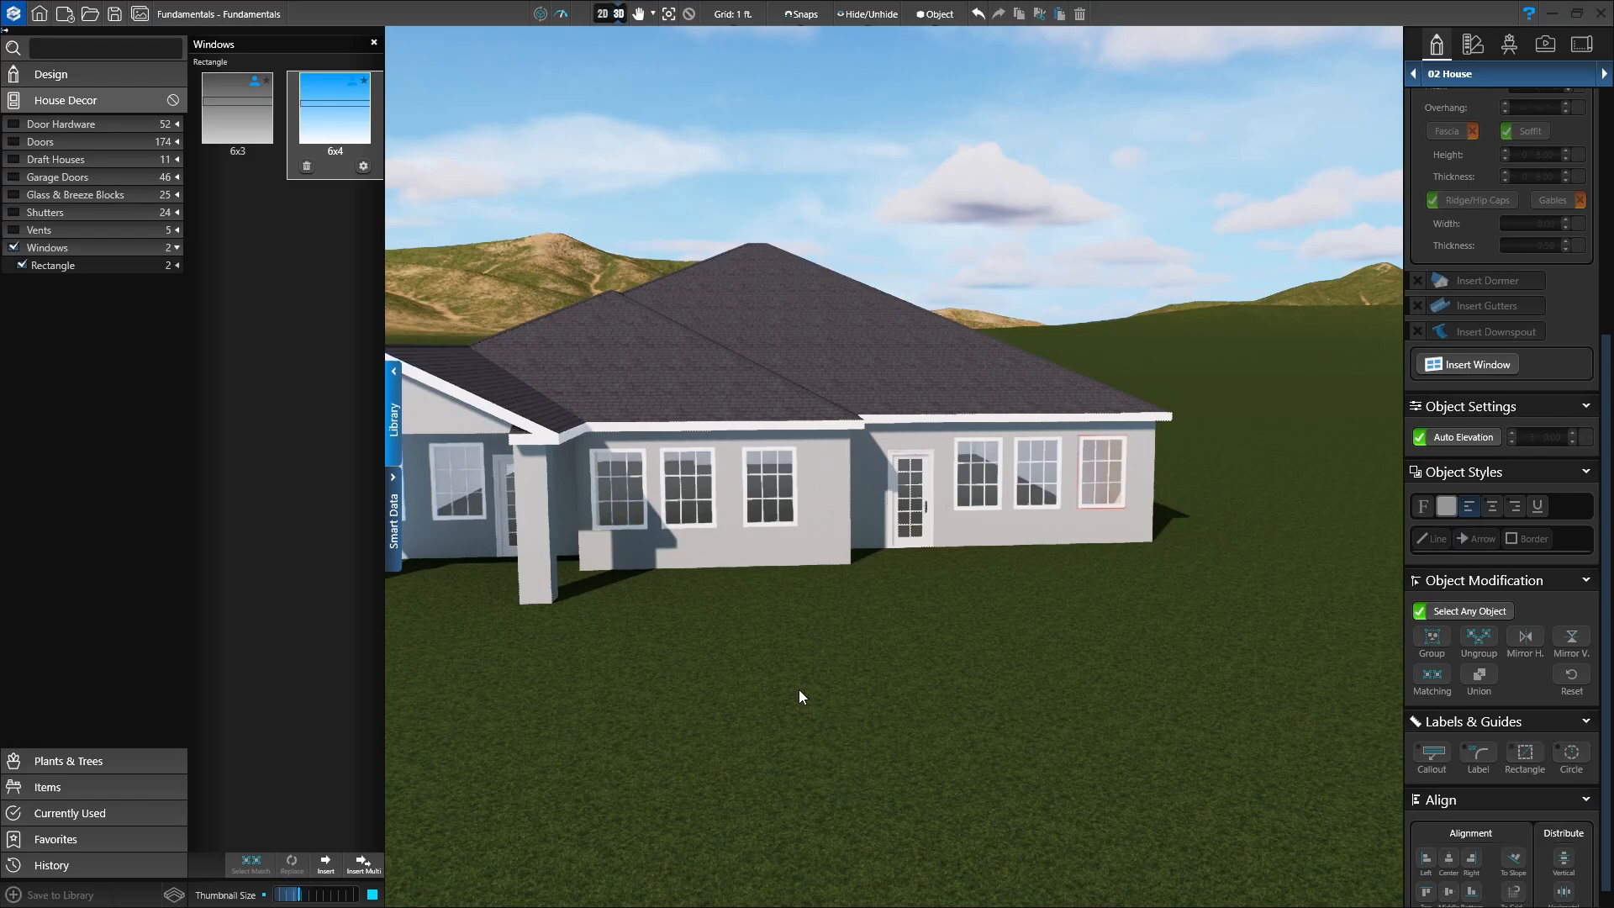
middle_click_drag(823, 661, 985, 658)
scroll(981, 740, "down", 3)
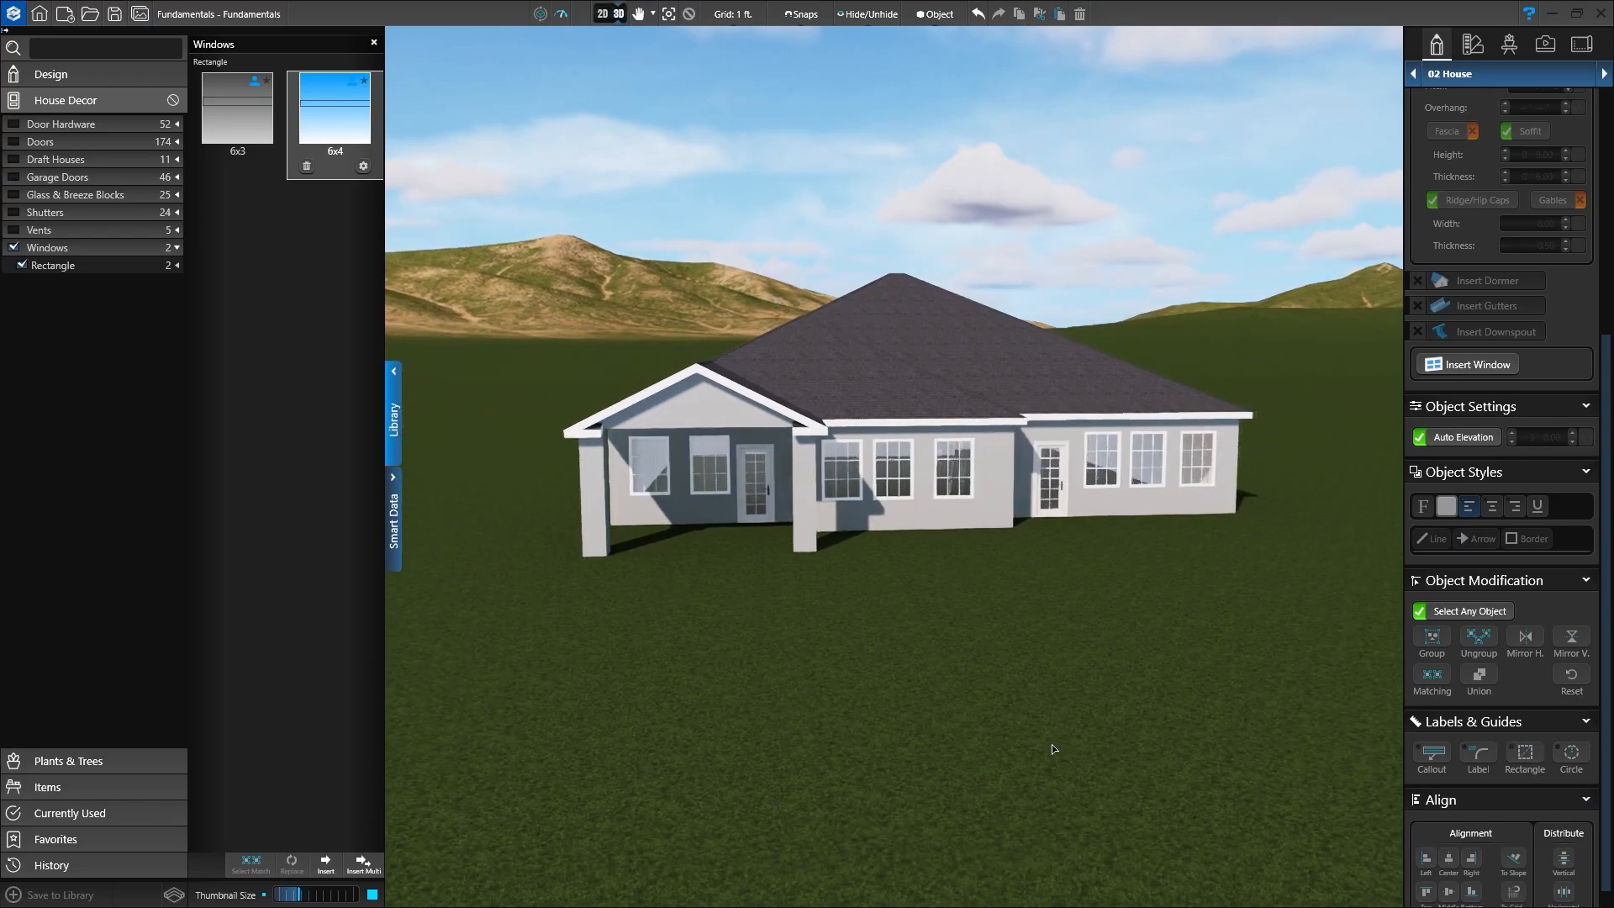
left_click_drag(1052, 744, 916, 750)
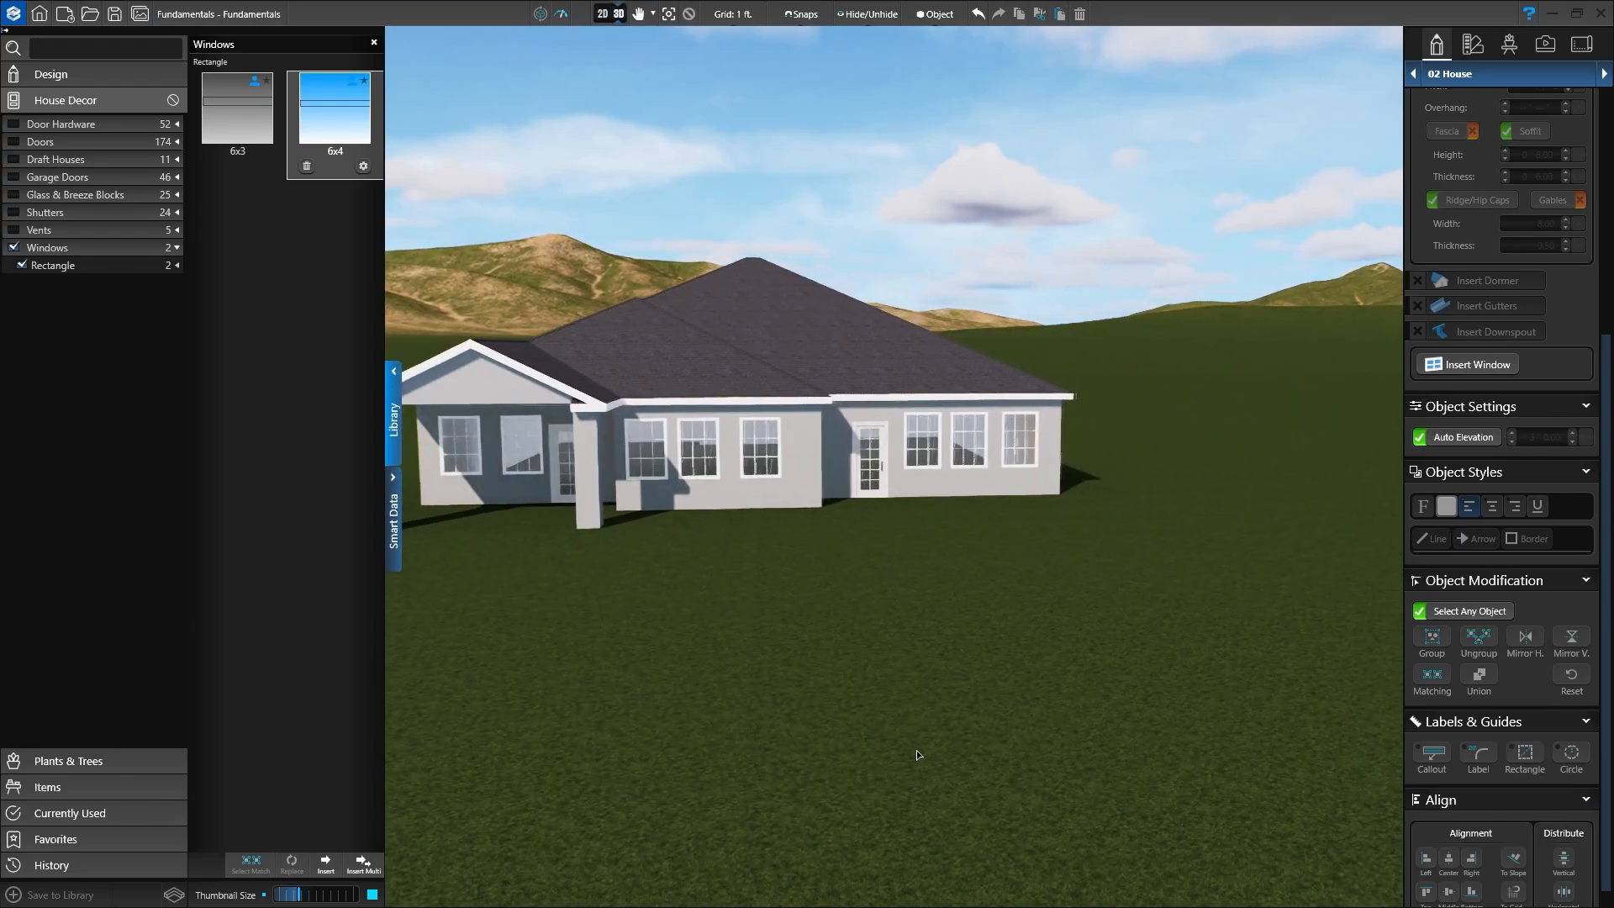
middle_click_drag(985, 753, 706, 772)
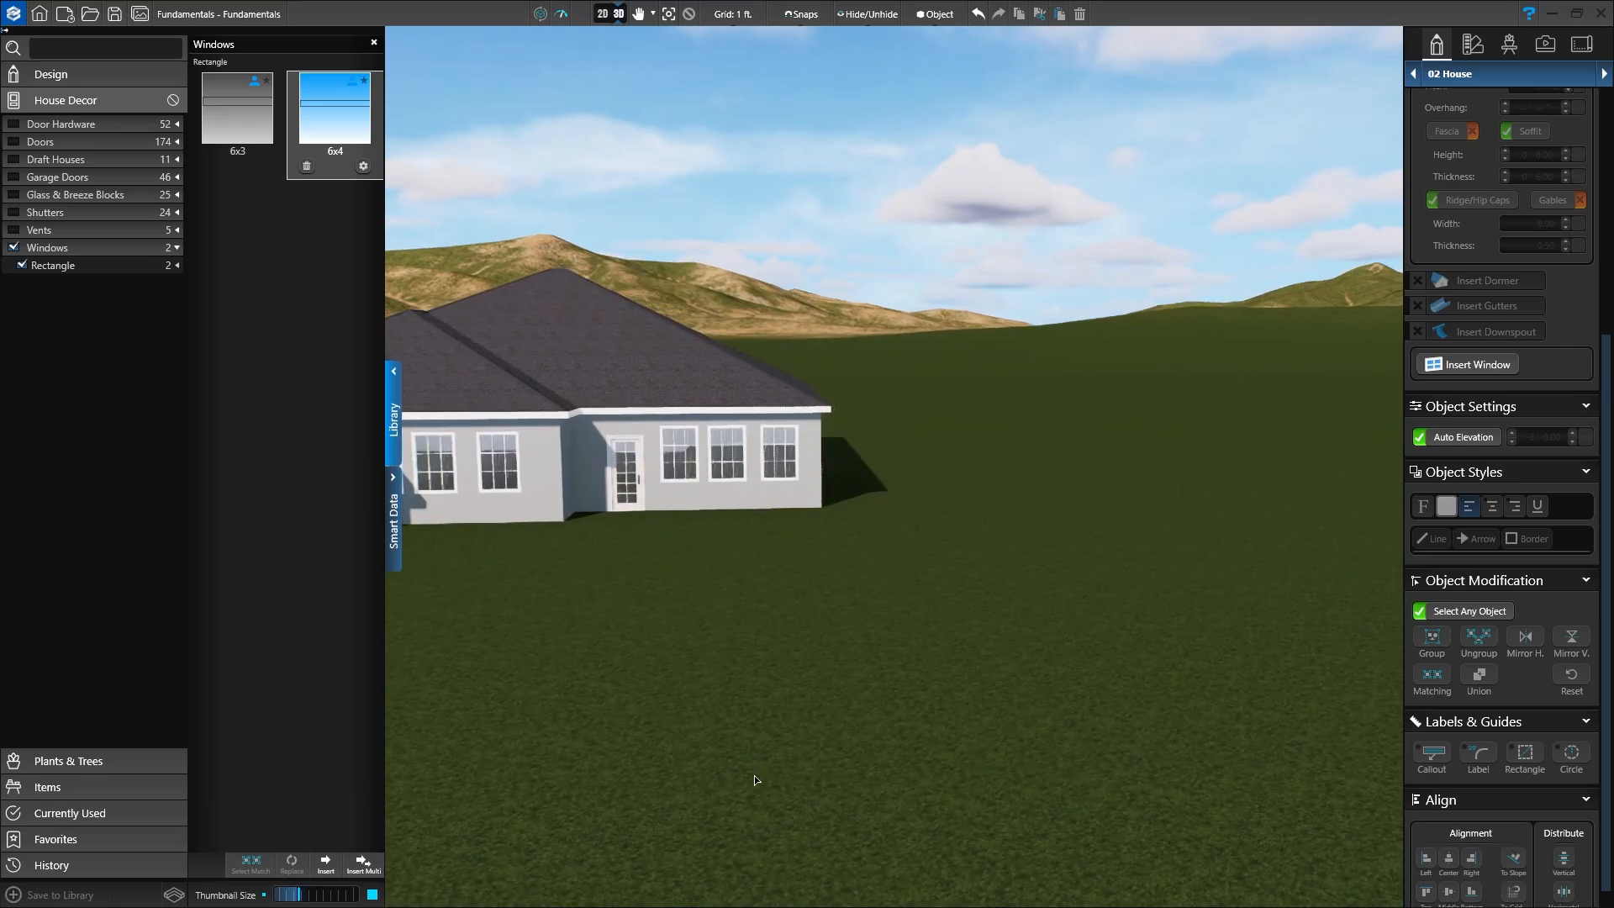
scroll(764, 673, "up", 5)
middle_click_drag(771, 663, 942, 700)
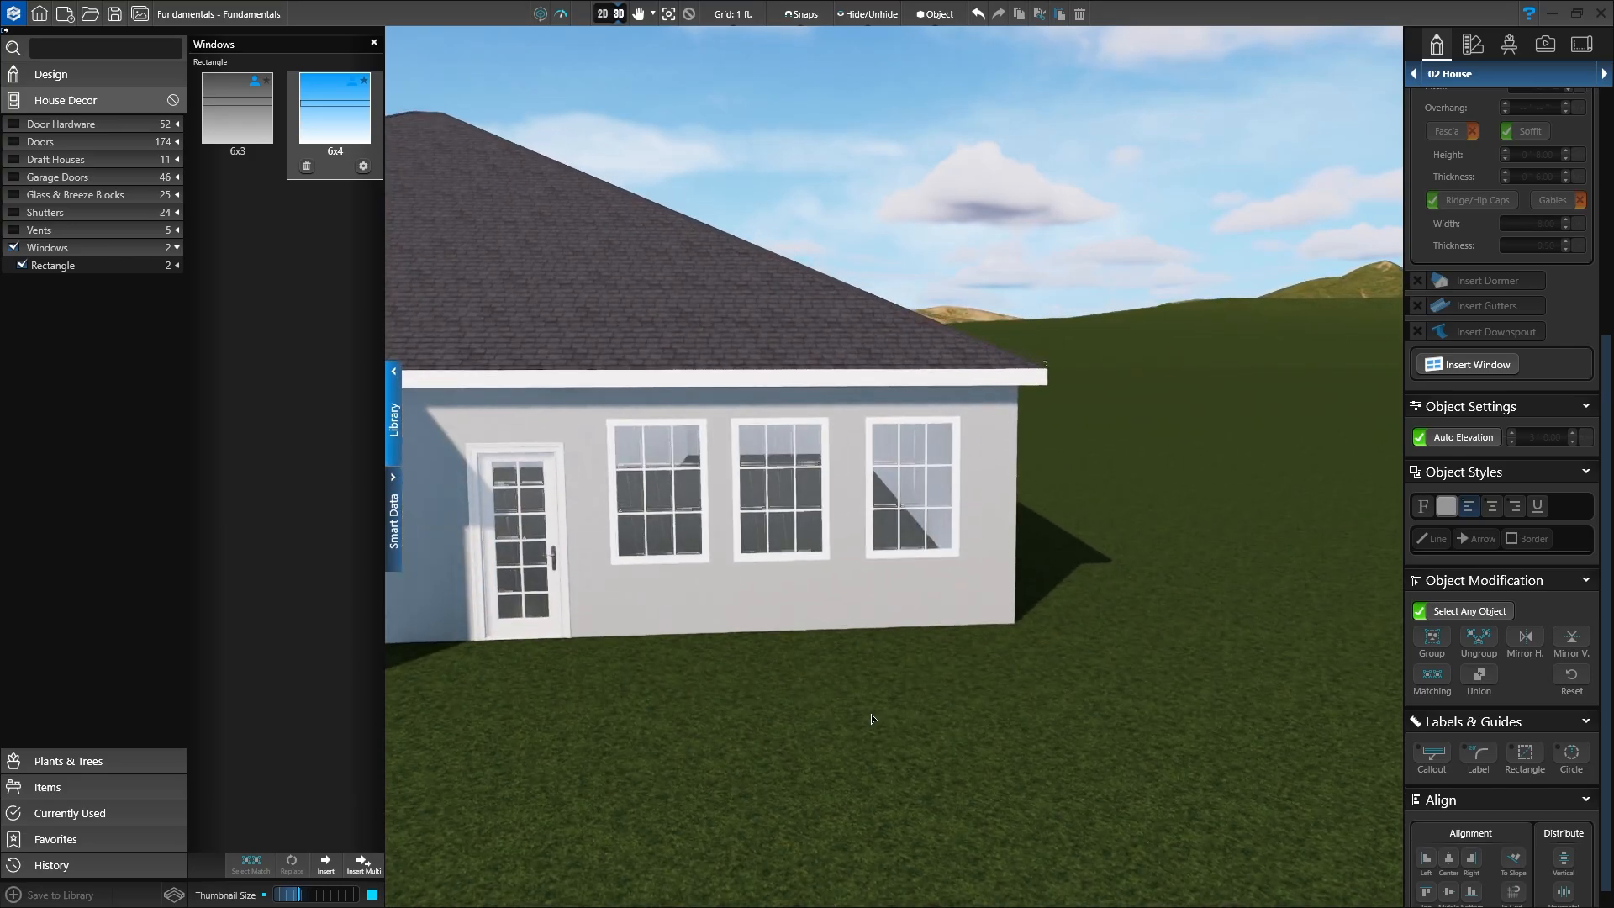
left_click_drag(867, 712, 903, 676)
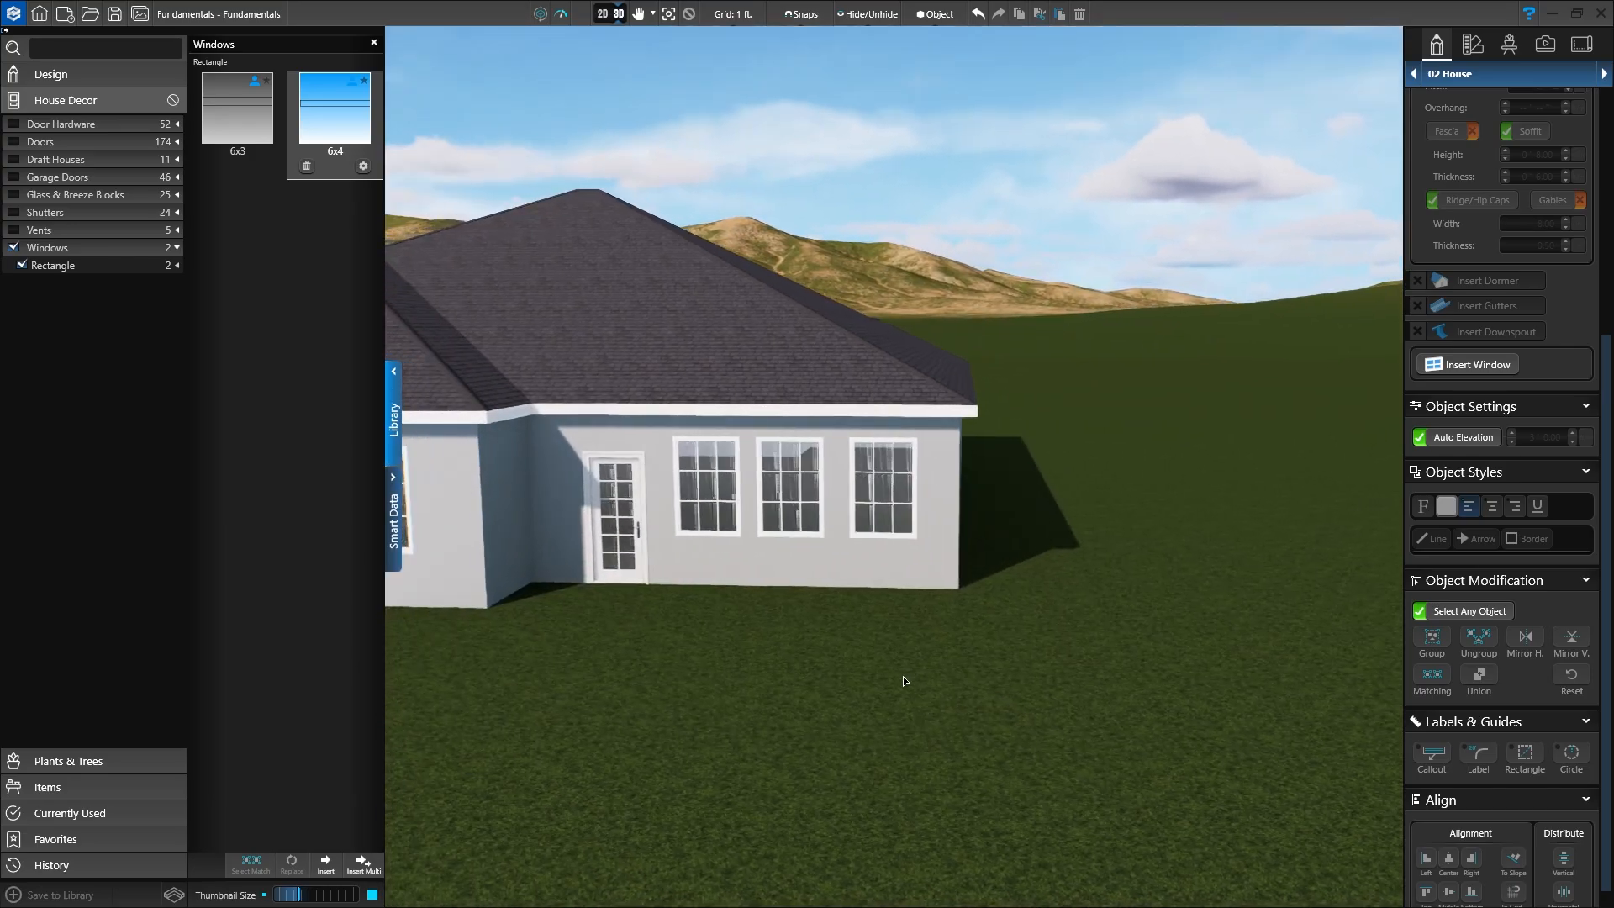
Step: Shift the middle back window about 3 inches along the wall to even its spacing
left_click(782, 503)
scroll(957, 668, "up", 5)
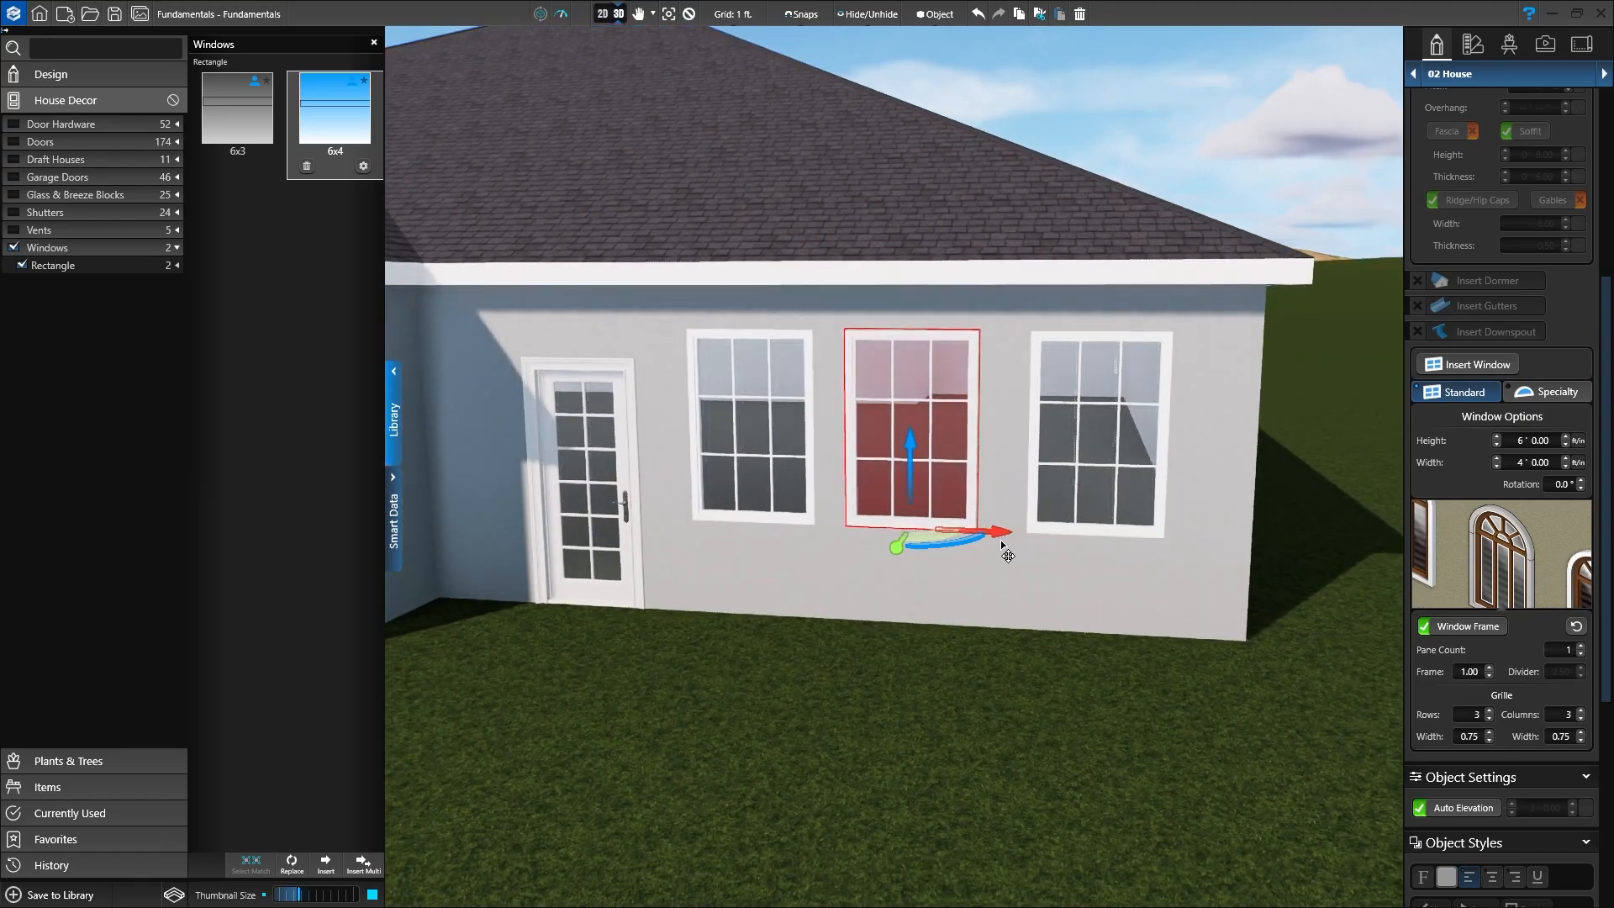
left_click(1001, 540)
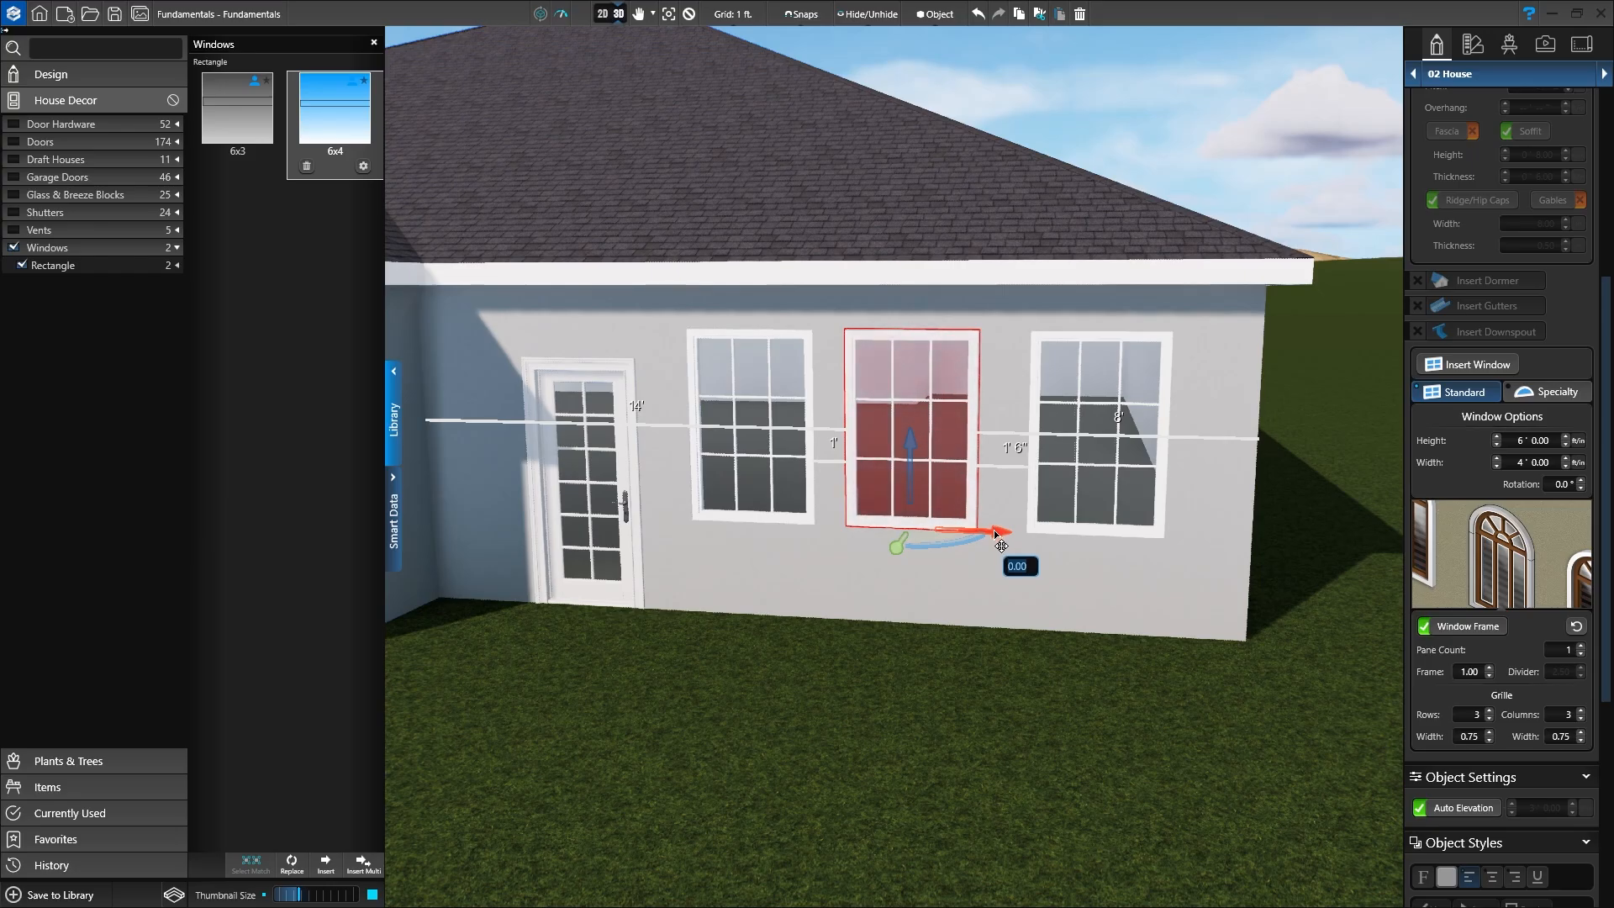
left_click_drag(994, 530, 1001, 532)
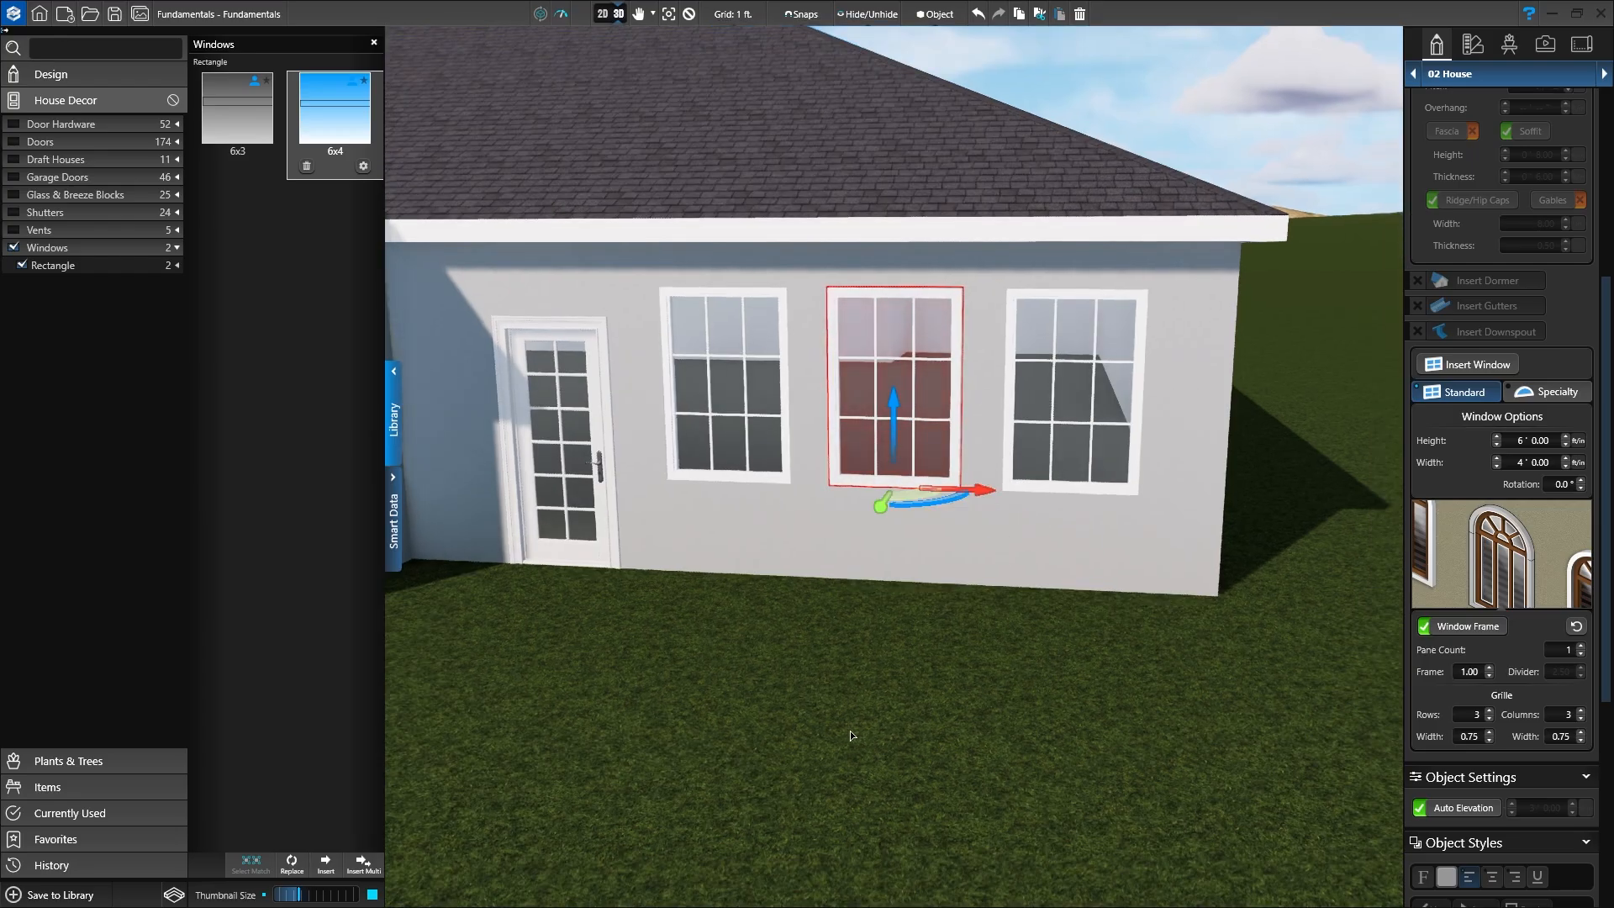
left_click_drag(850, 730, 1014, 705)
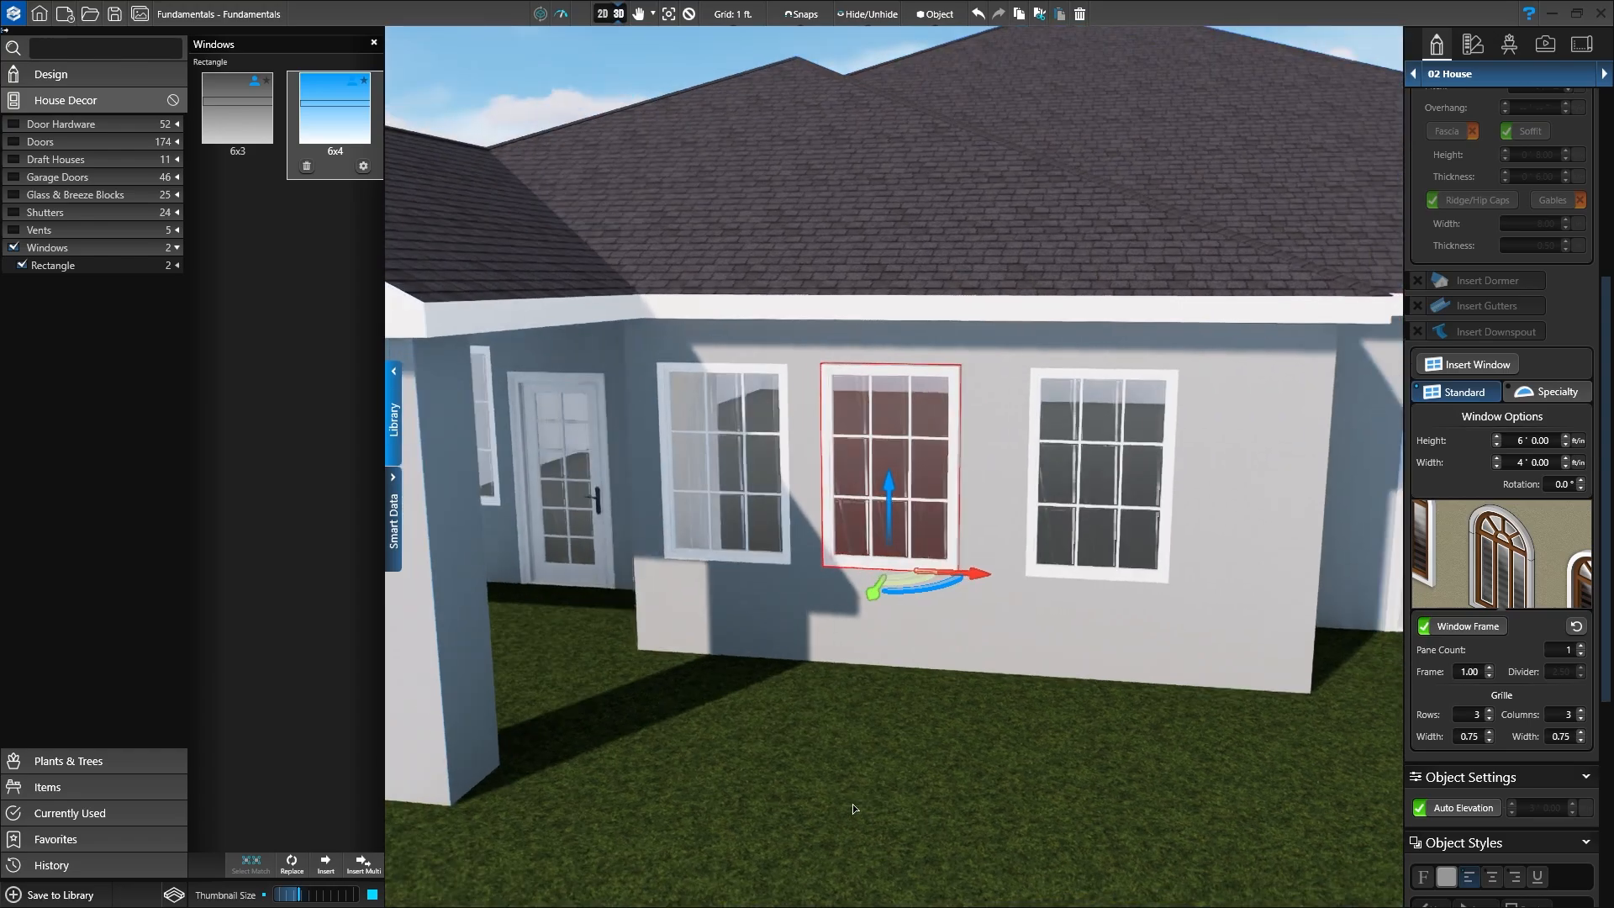
left_click_drag(966, 575, 985, 573)
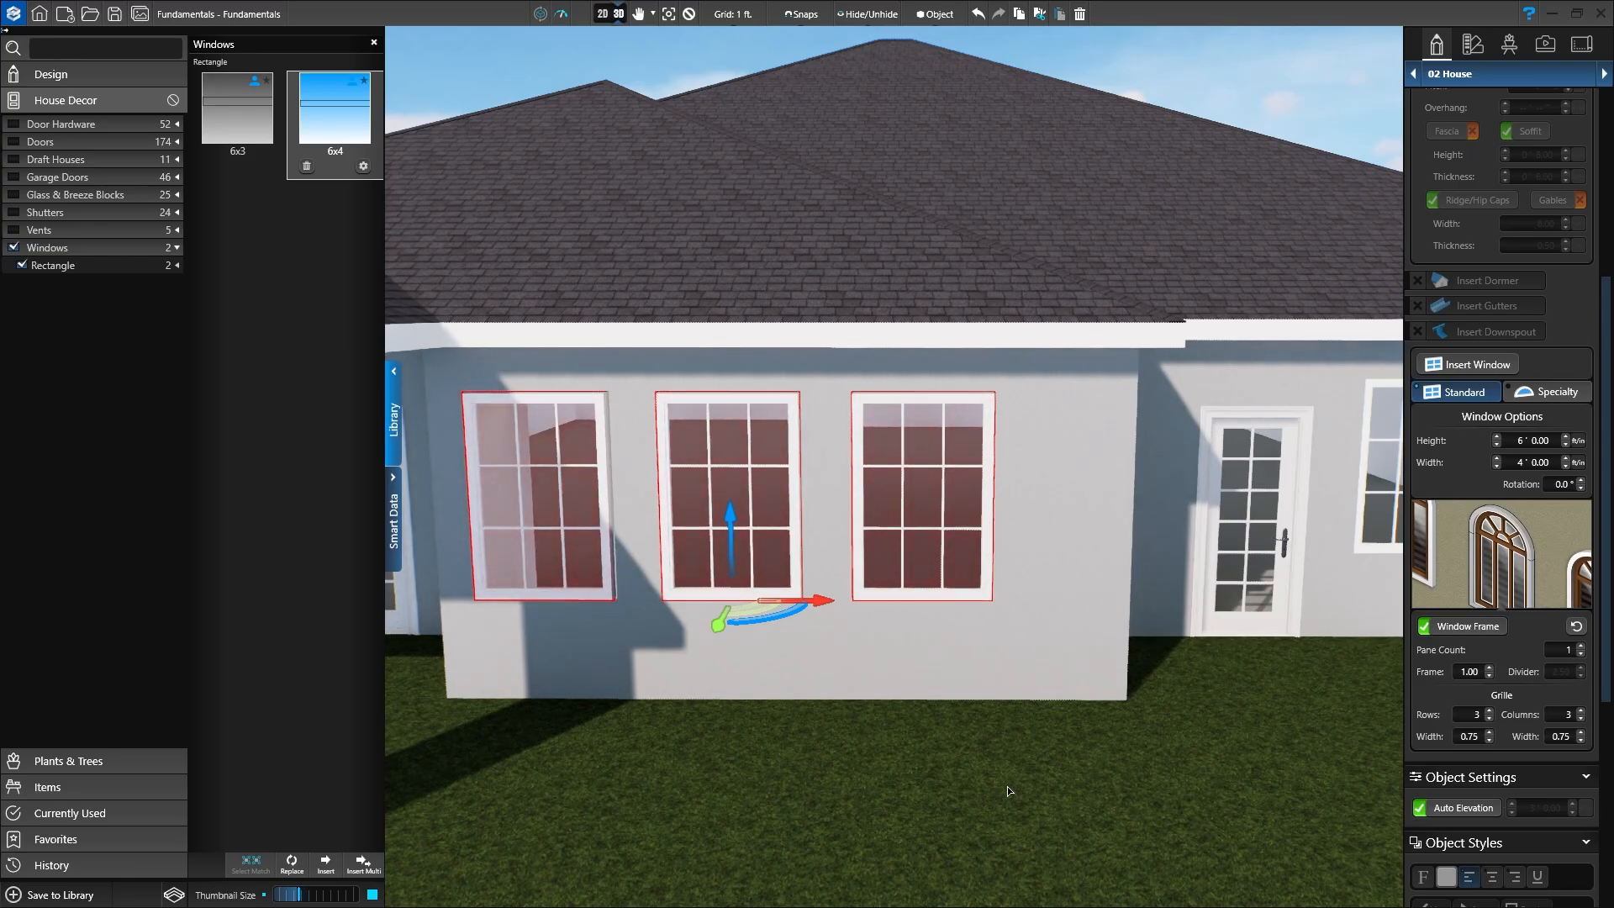
Step: Finish sliding the back-wall window, then move both porch windows 6 inches to the left
left_click_drag(822, 601, 873, 597)
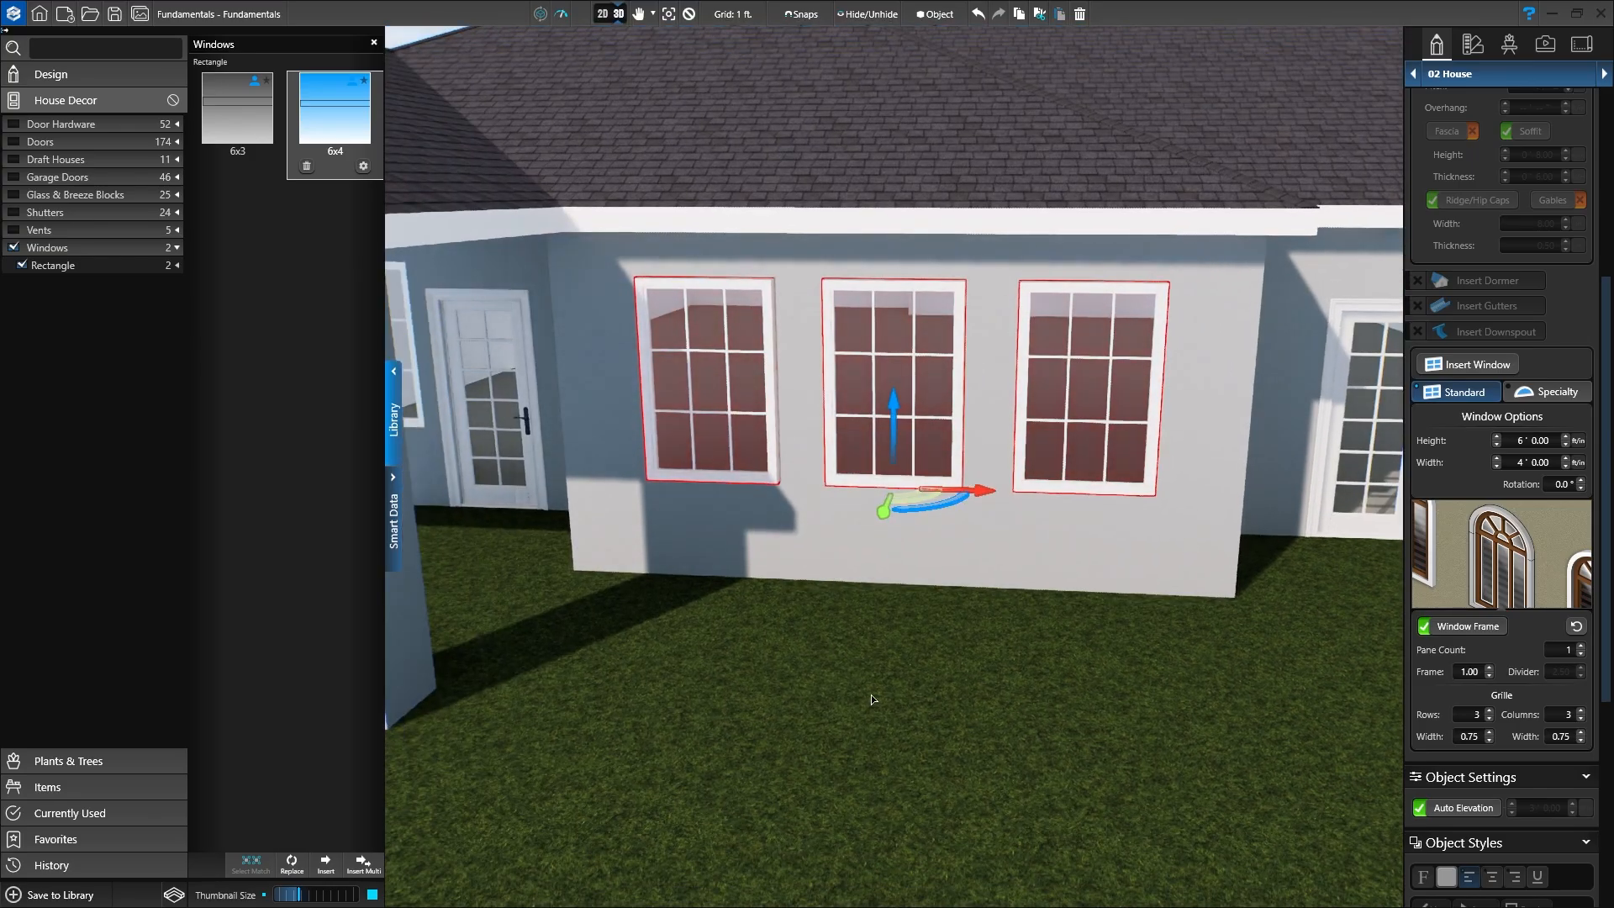
scroll(871, 698, "down", 3)
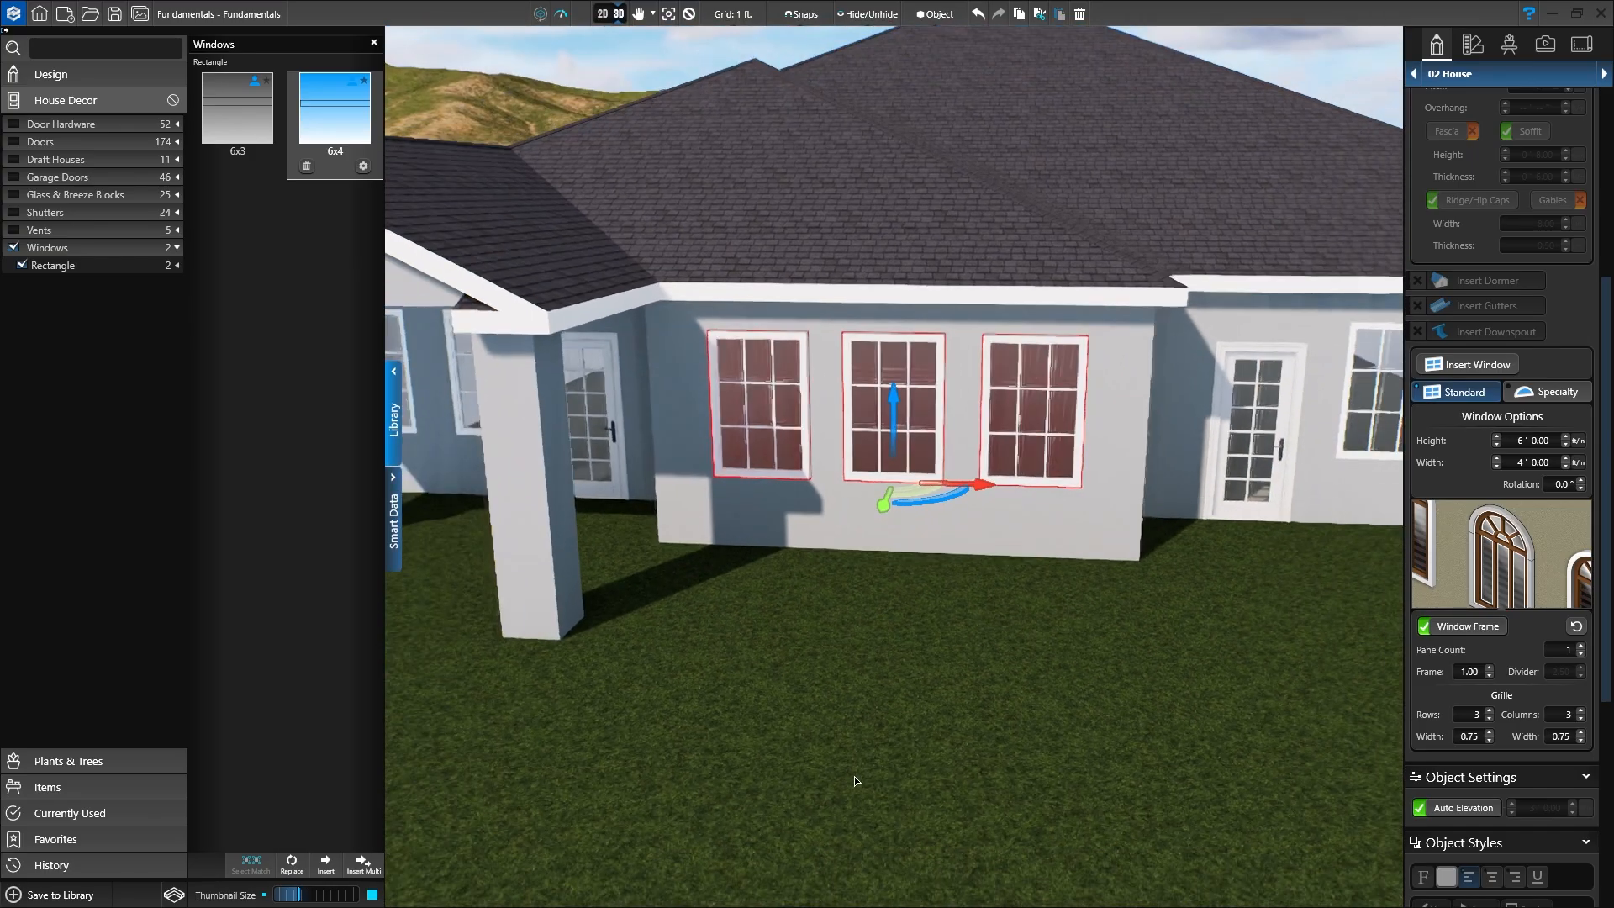
middle_click_drag(848, 737, 1193, 840)
scroll(1009, 757, "up", 6)
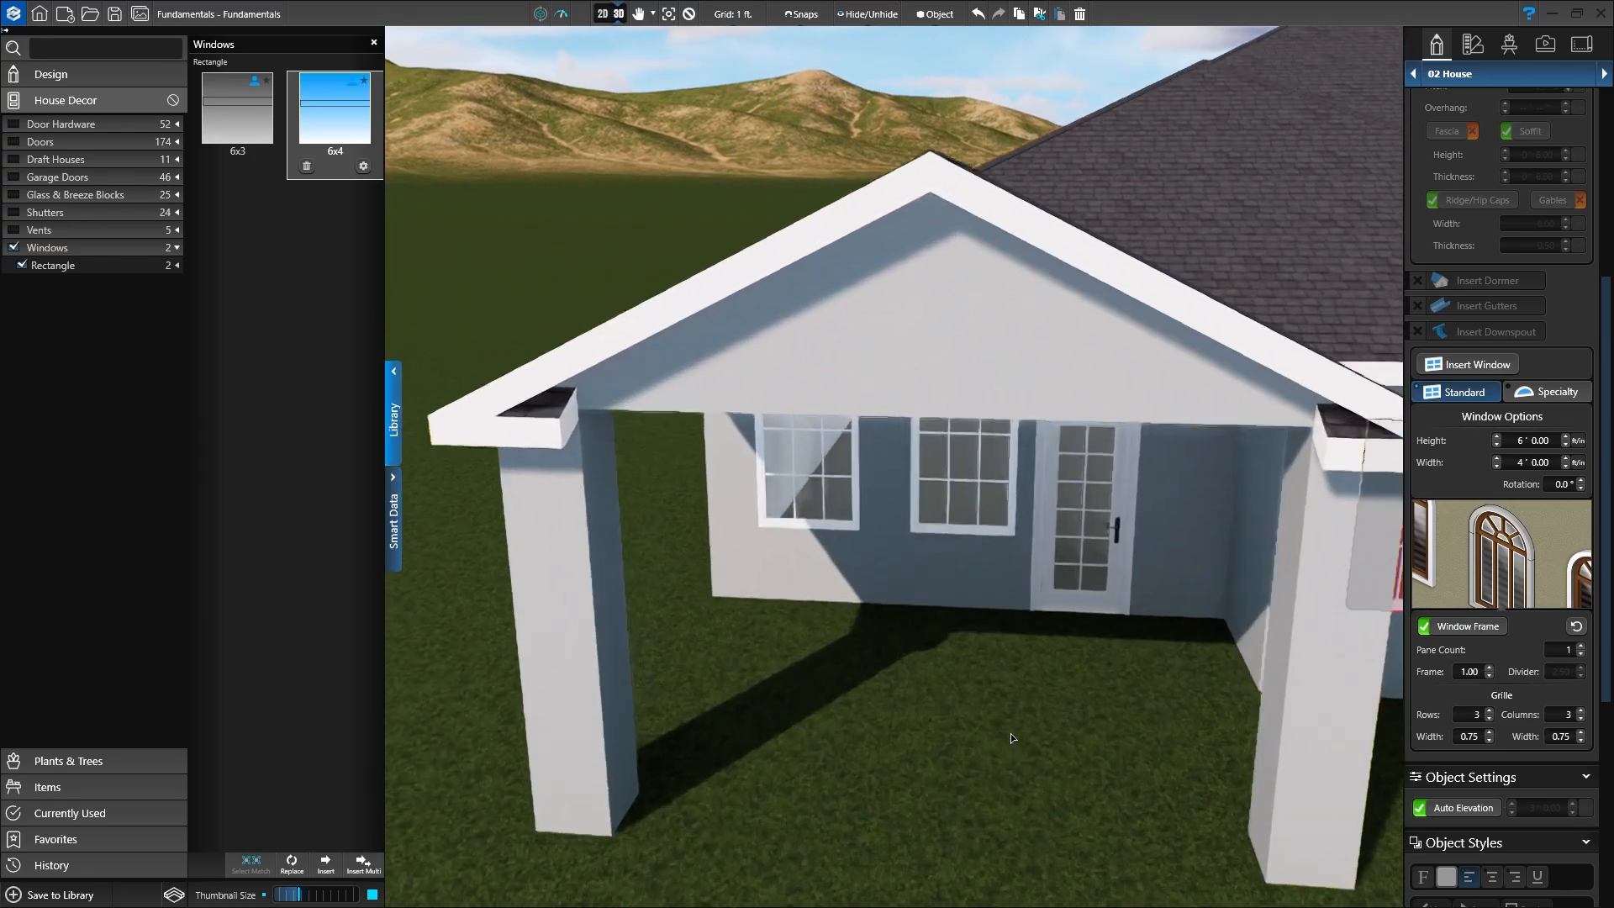
scroll(864, 483, "up", 2)
left_click(752, 441)
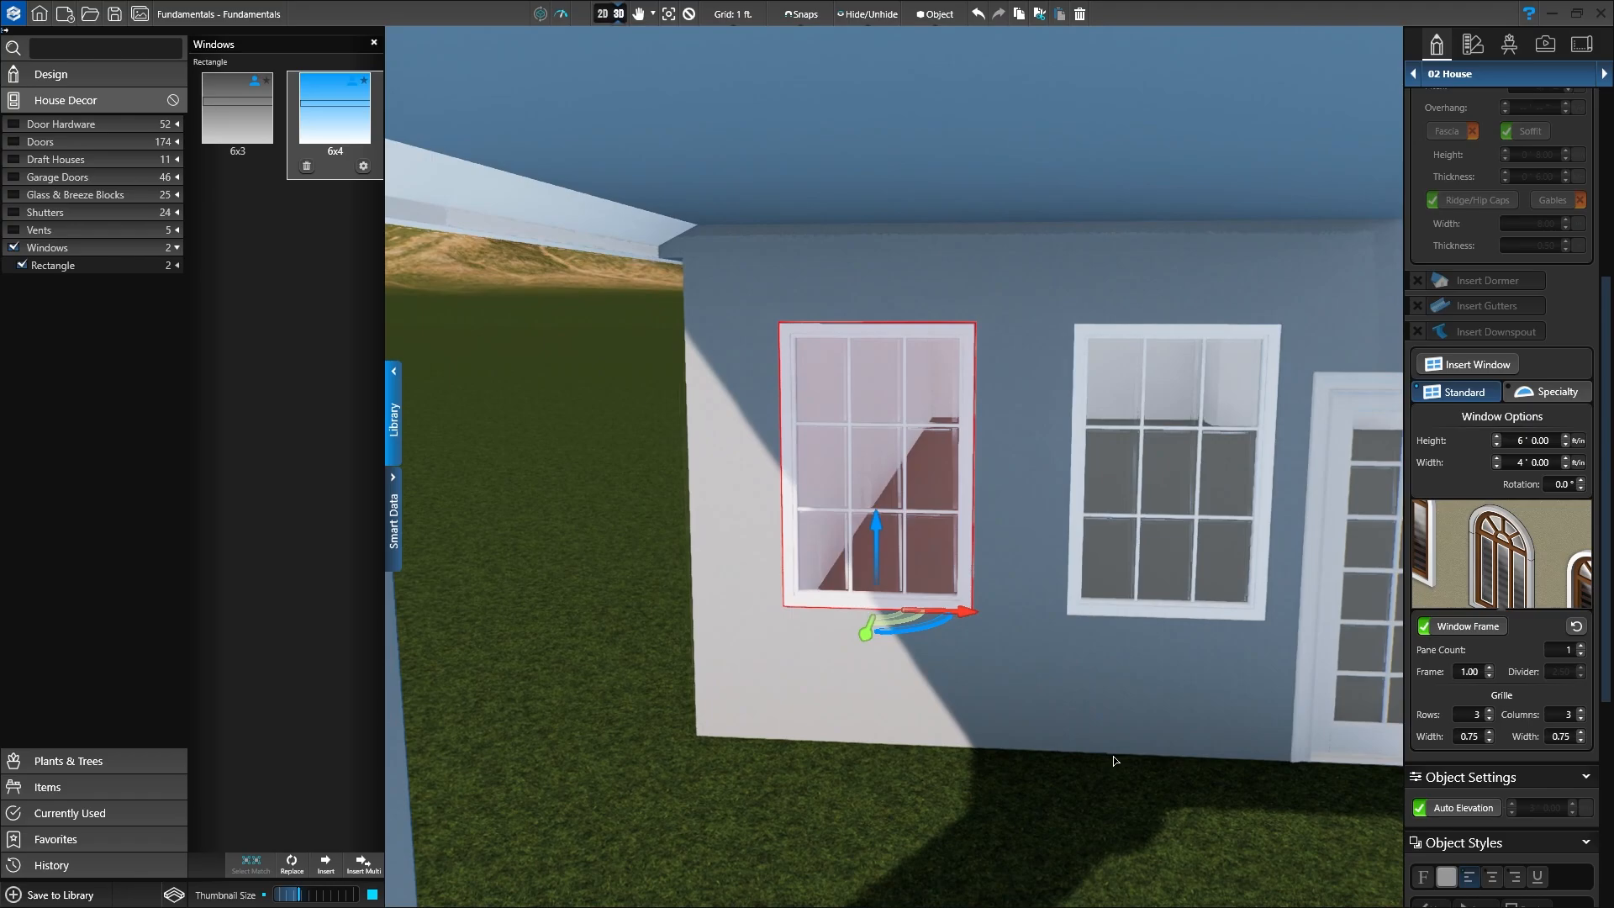
left_click(1153, 511, "shift")
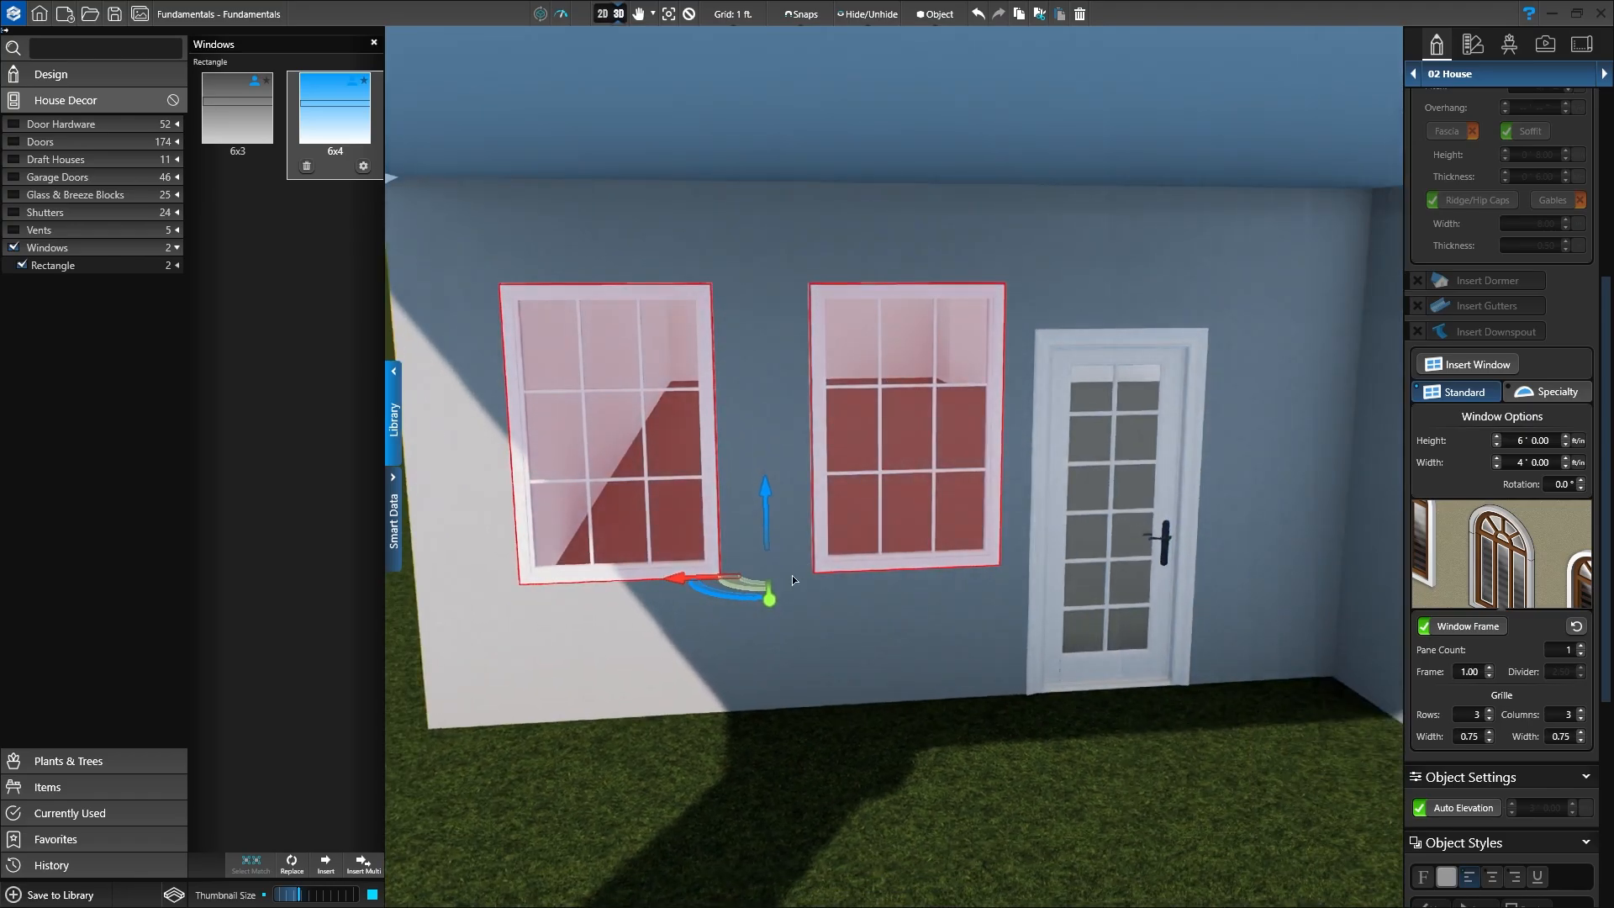
left_click(679, 581)
left_click_drag(678, 579, 652, 579)
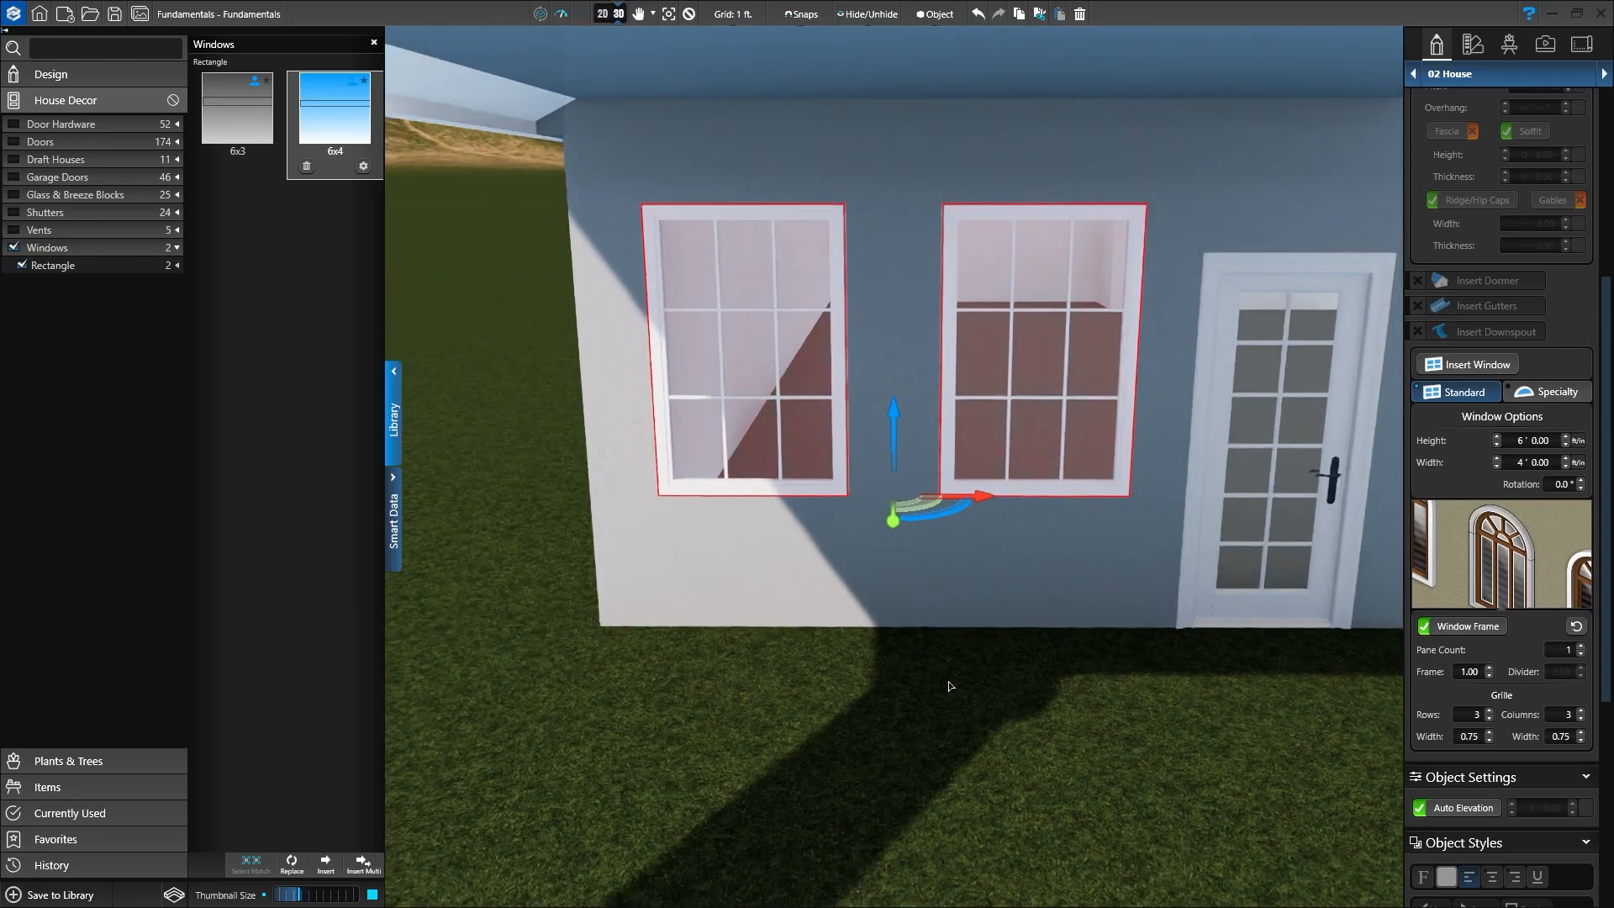
Step: Pull back to view the house's right wing and deselect the porch windows
right_click_drag(948, 681, 948, 884)
right_click_drag(1023, 790, 902, 736)
middle_click_drag(1022, 740, 1007, 745)
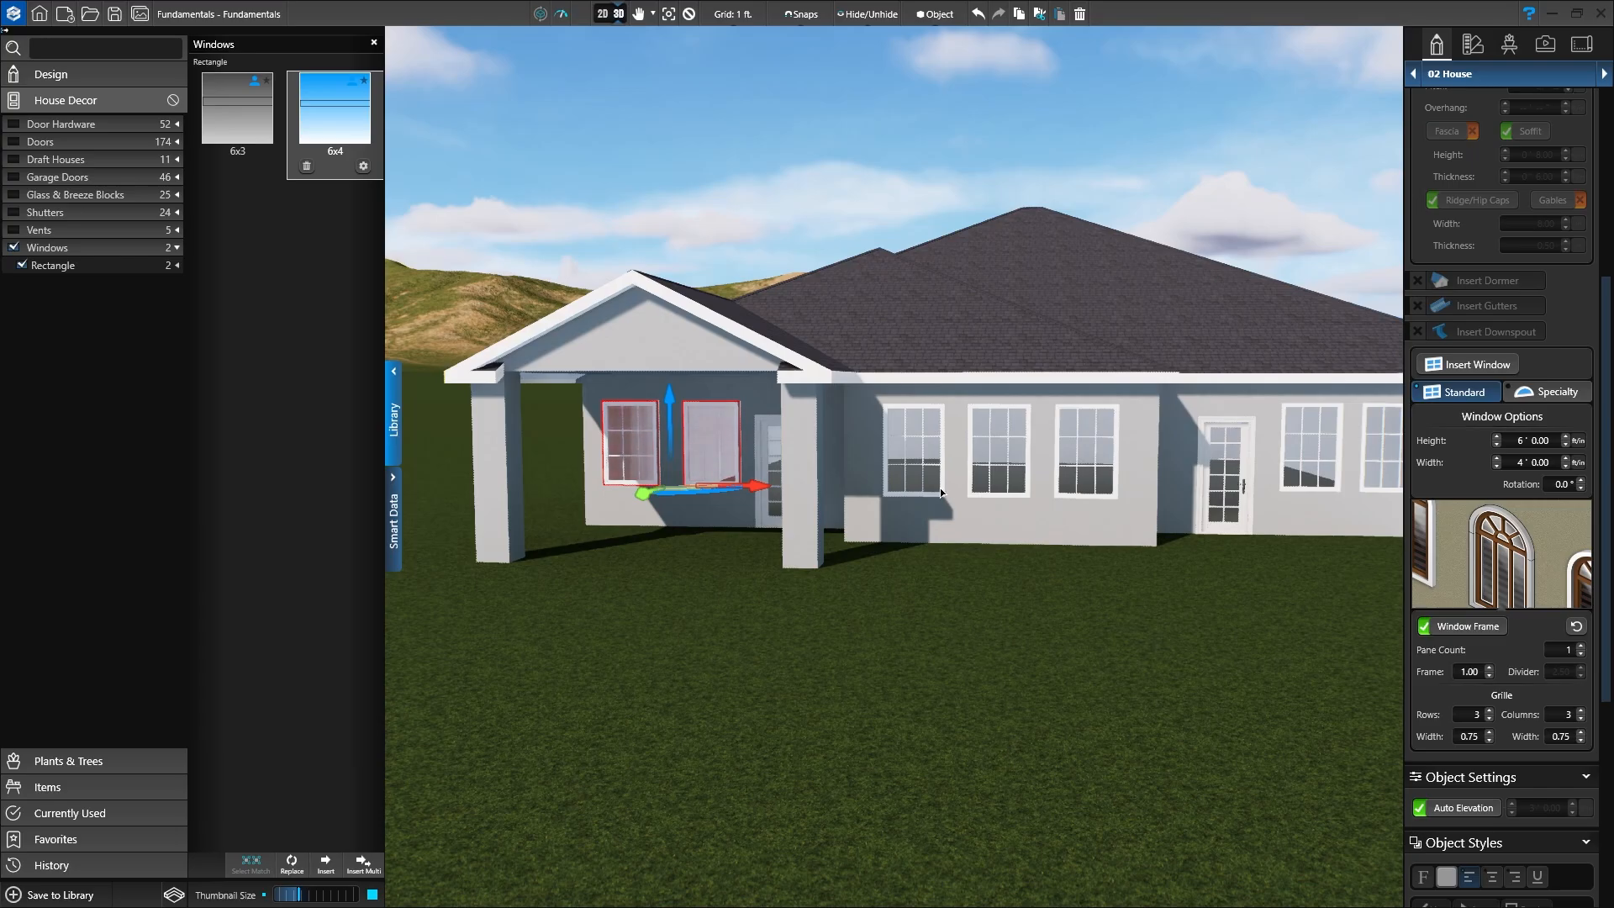
left_click(687, 16)
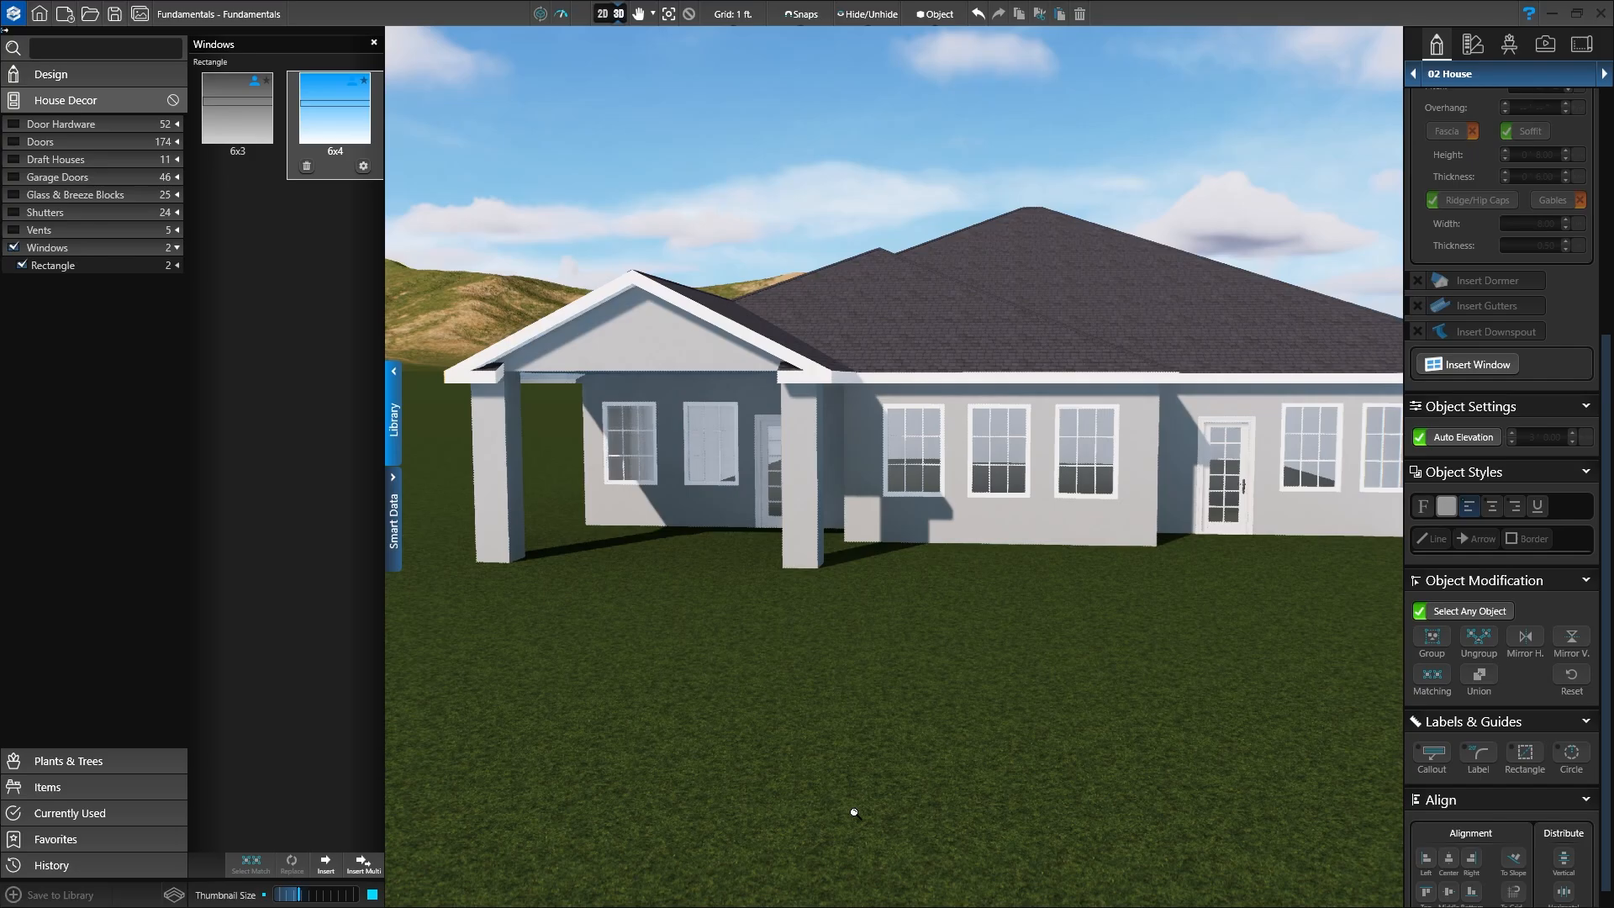
scroll(879, 821, "down", 5)
middle_click_drag(1006, 709, 966, 721)
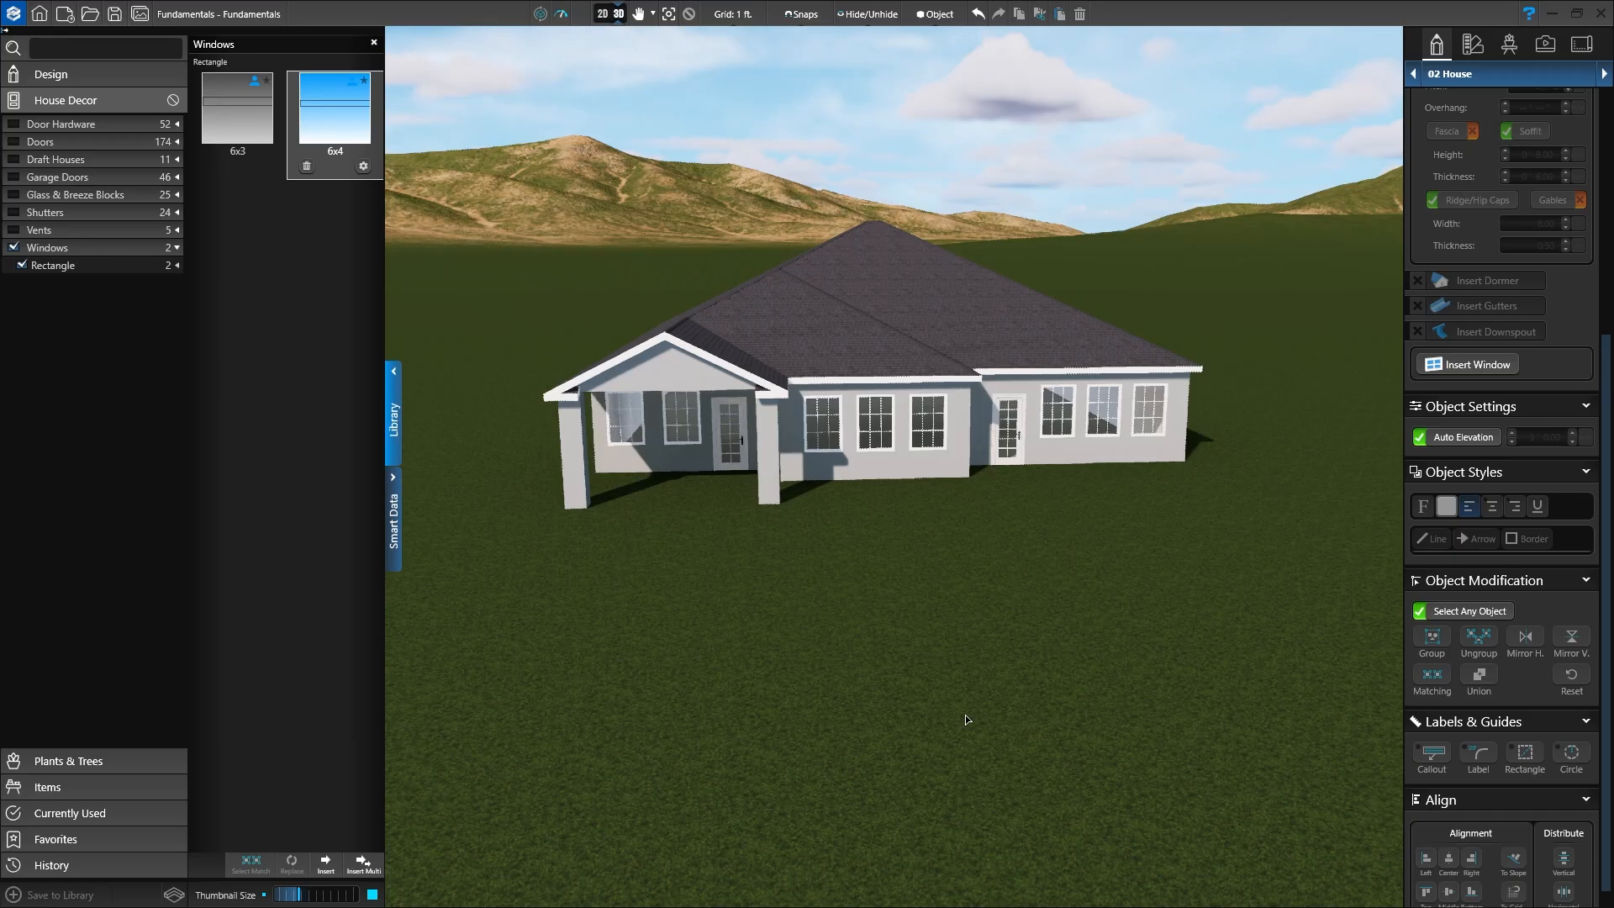
Step: Switch to the 2D plan, hide Windows in the library and collapse the Library panel
left_click(602, 13)
middle_click_drag(763, 754, 865, 753)
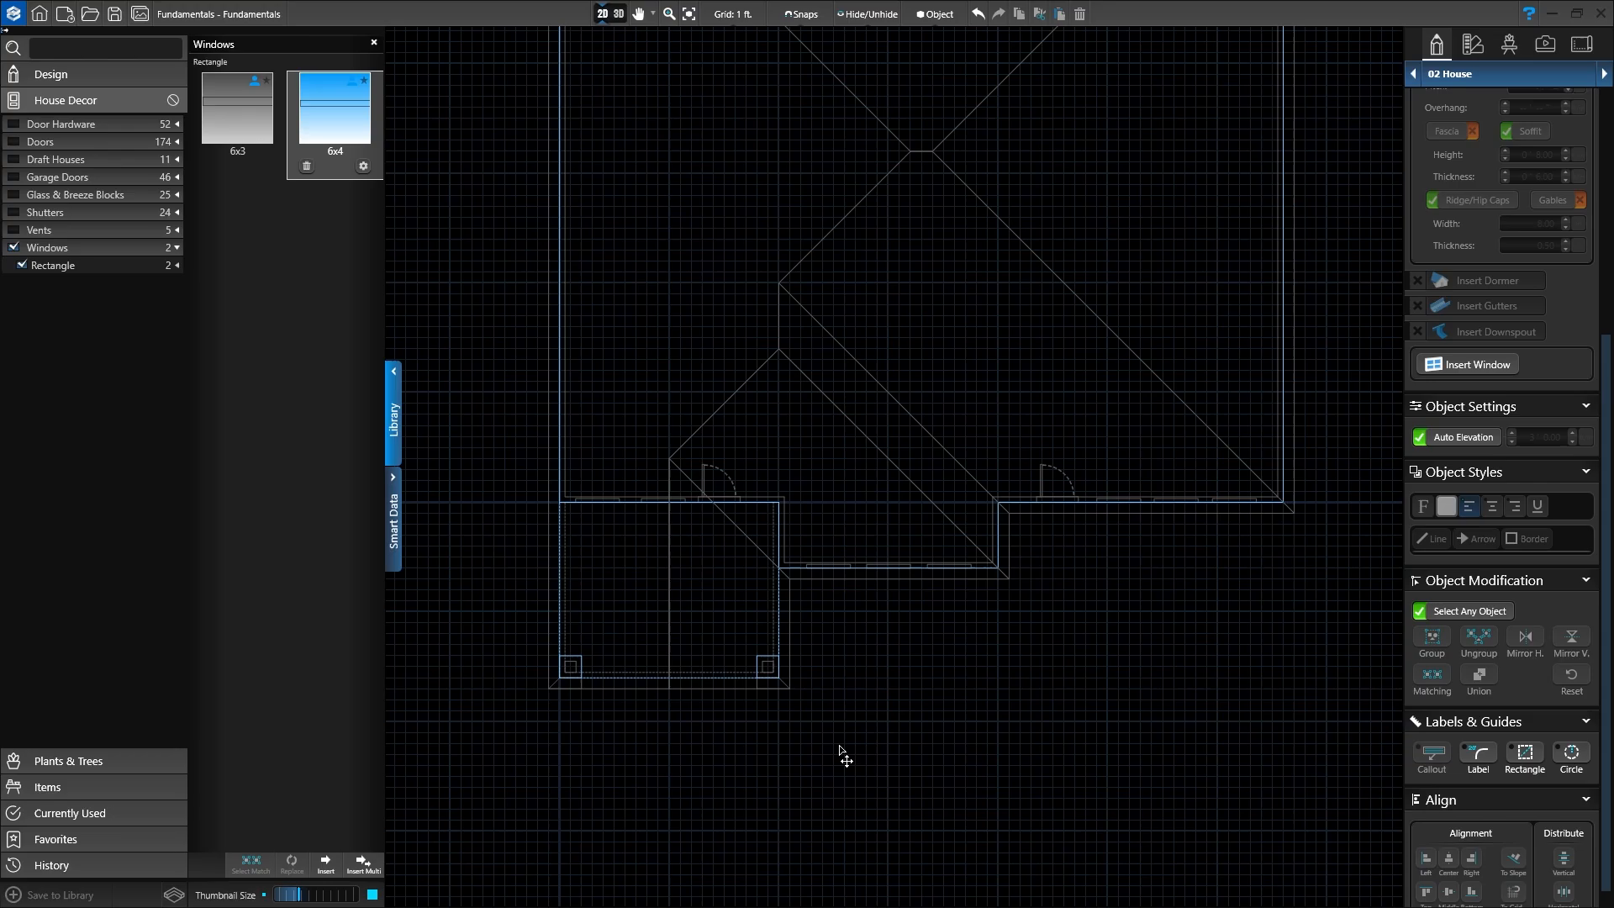
left_click(13, 248)
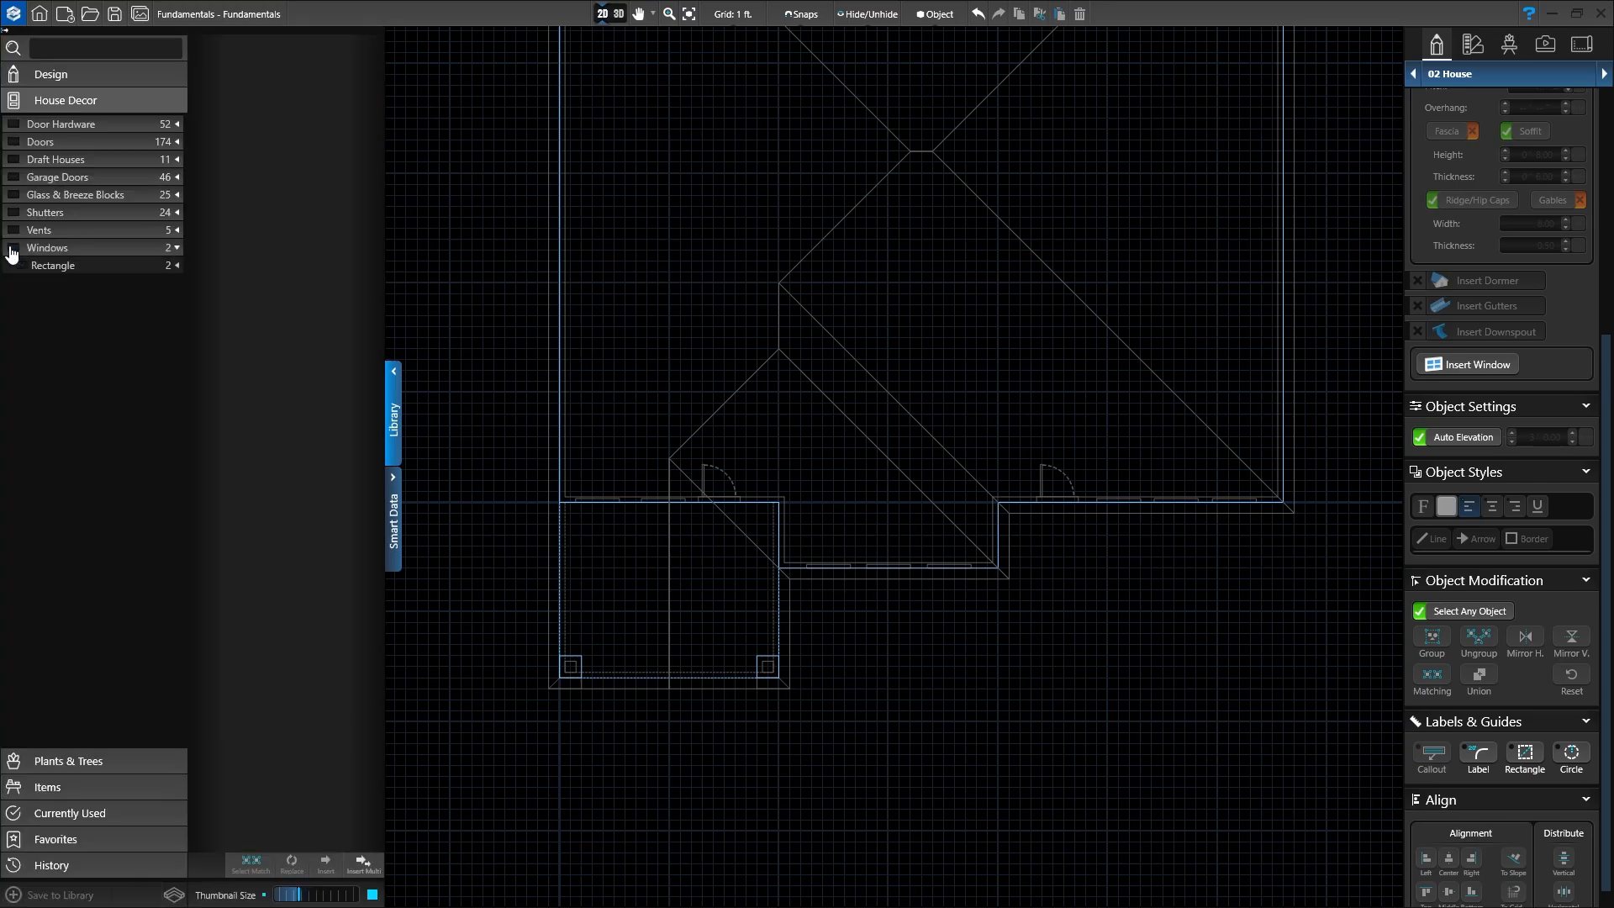
left_click(395, 439)
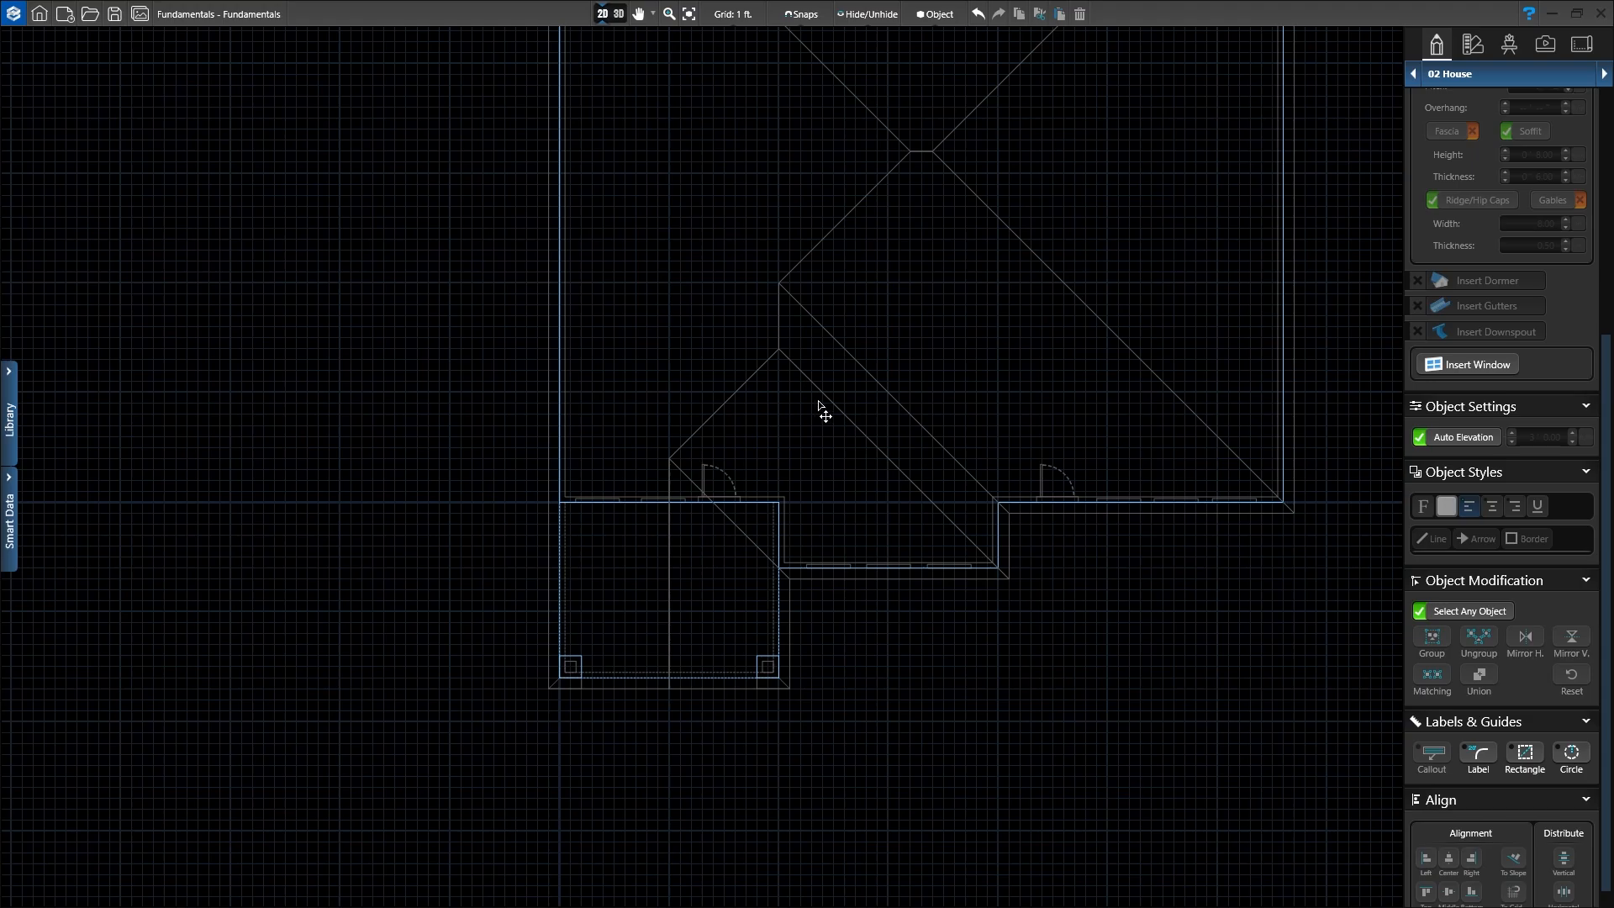
Step: Frame the house outline and advance to the 03 Walls, Fences & Railings stage
middle_click_drag(789, 416, 638, 530)
scroll(775, 493, "down", 2)
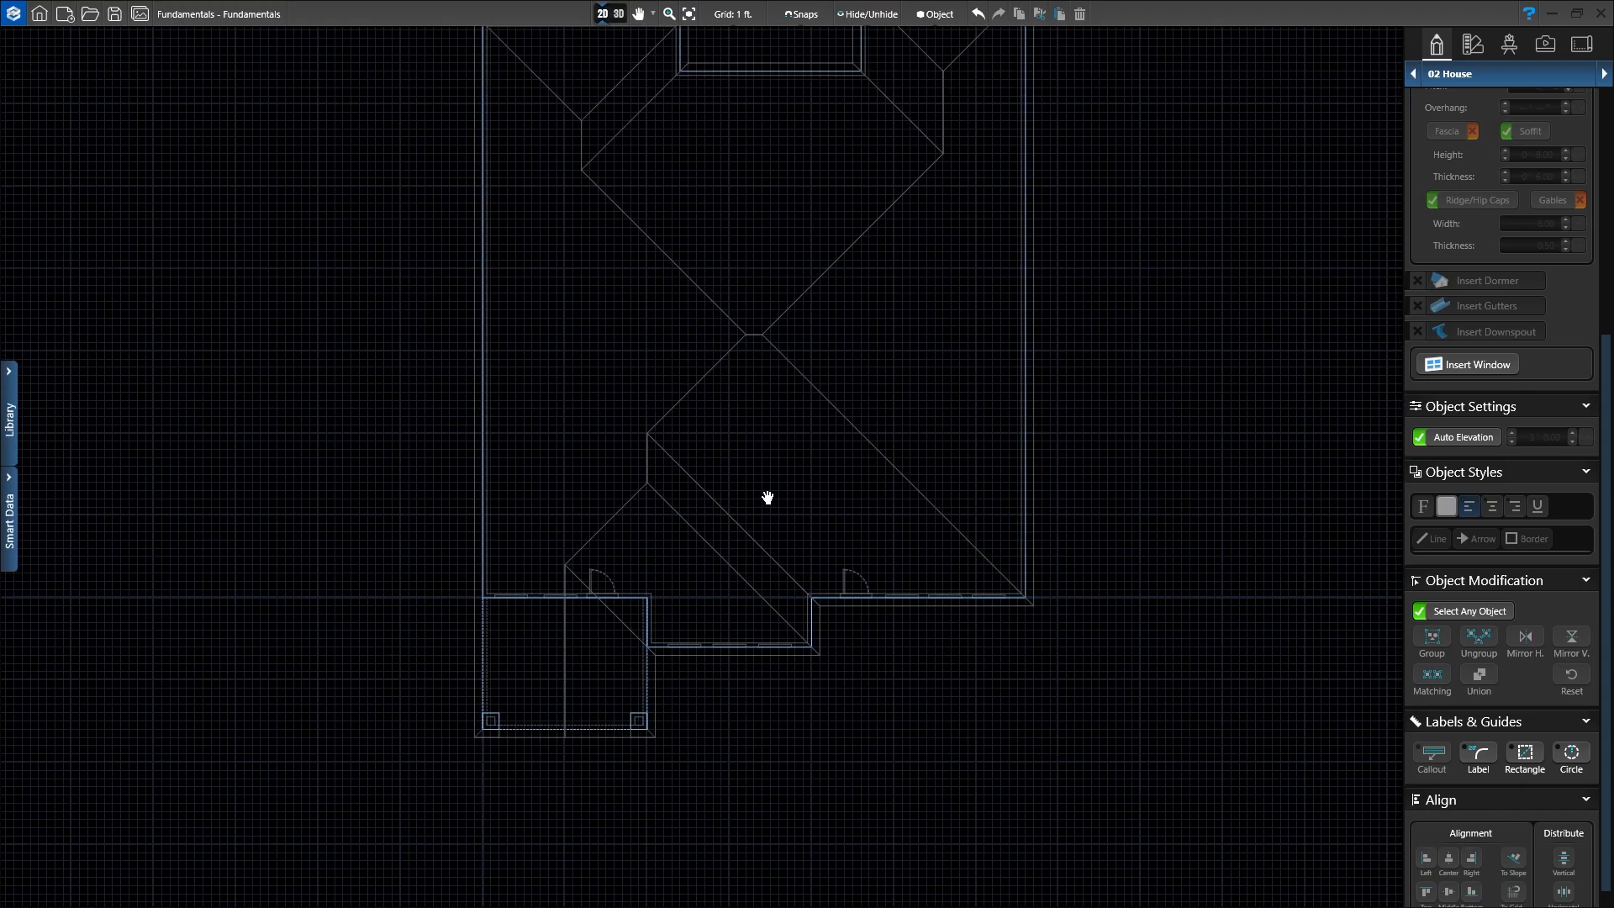
middle_click_drag(764, 497, 717, 588)
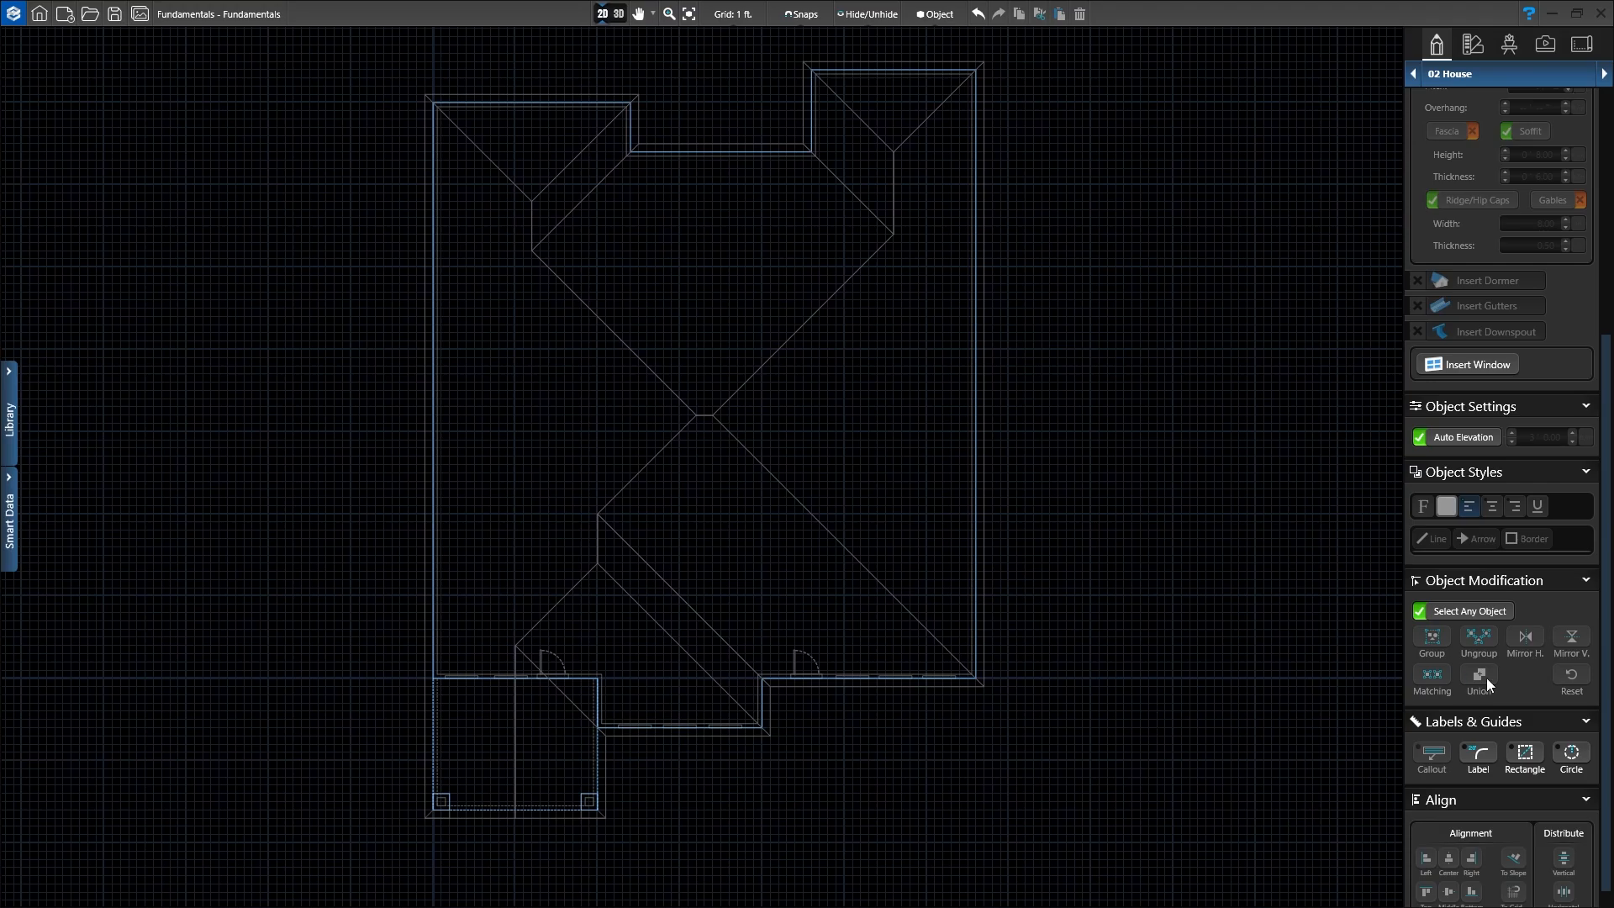
scroll(1486, 678, "up", 5)
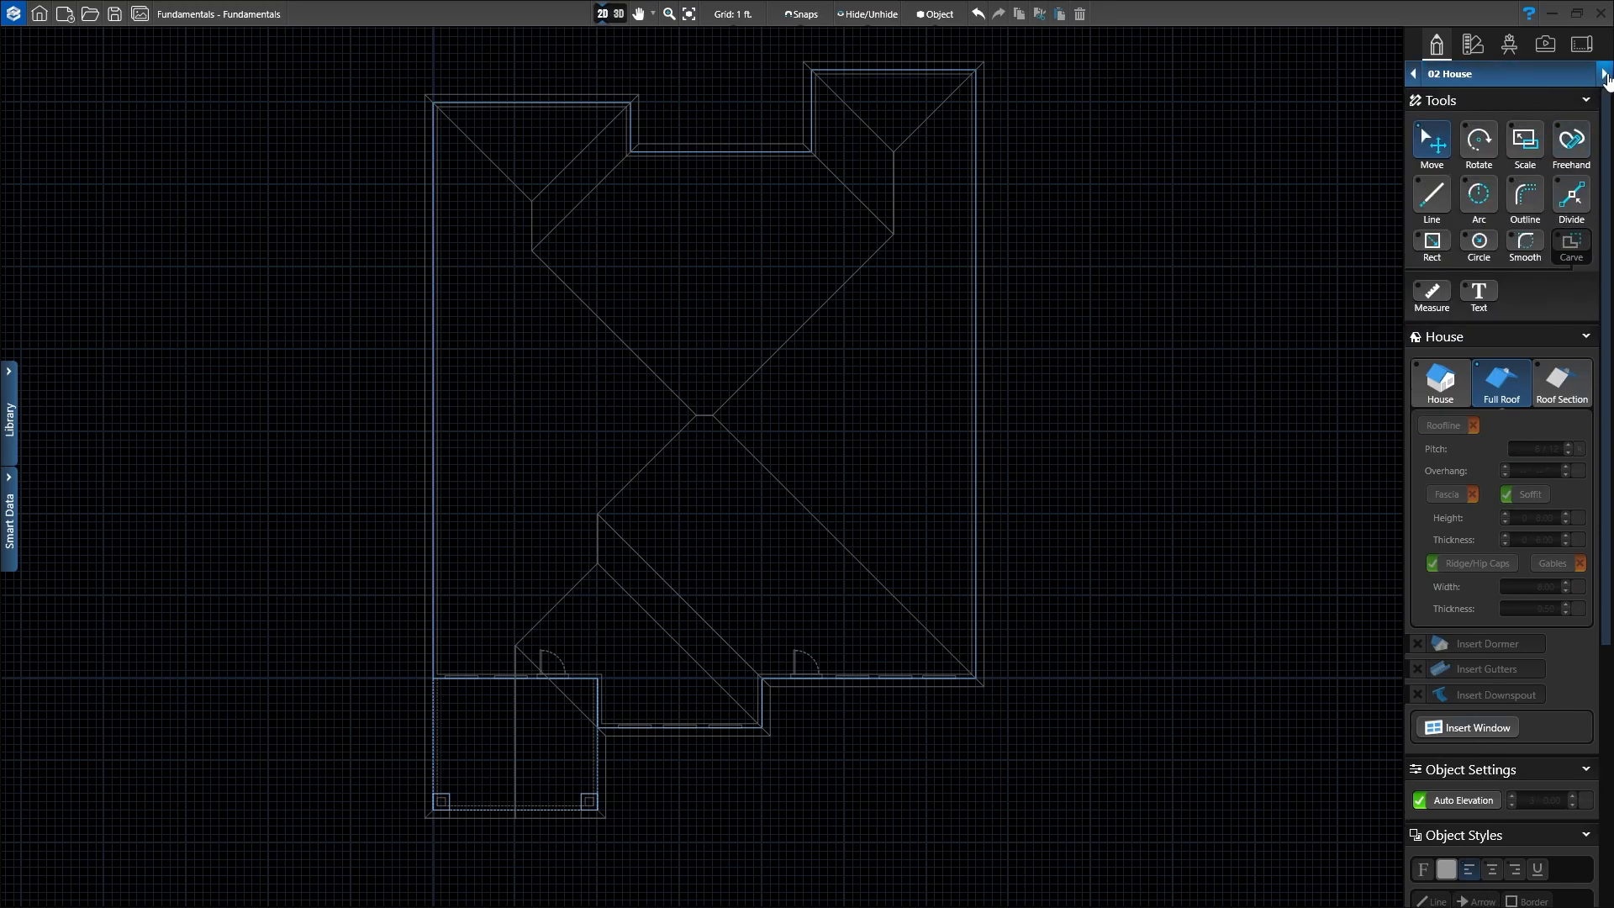
left_click(1606, 74)
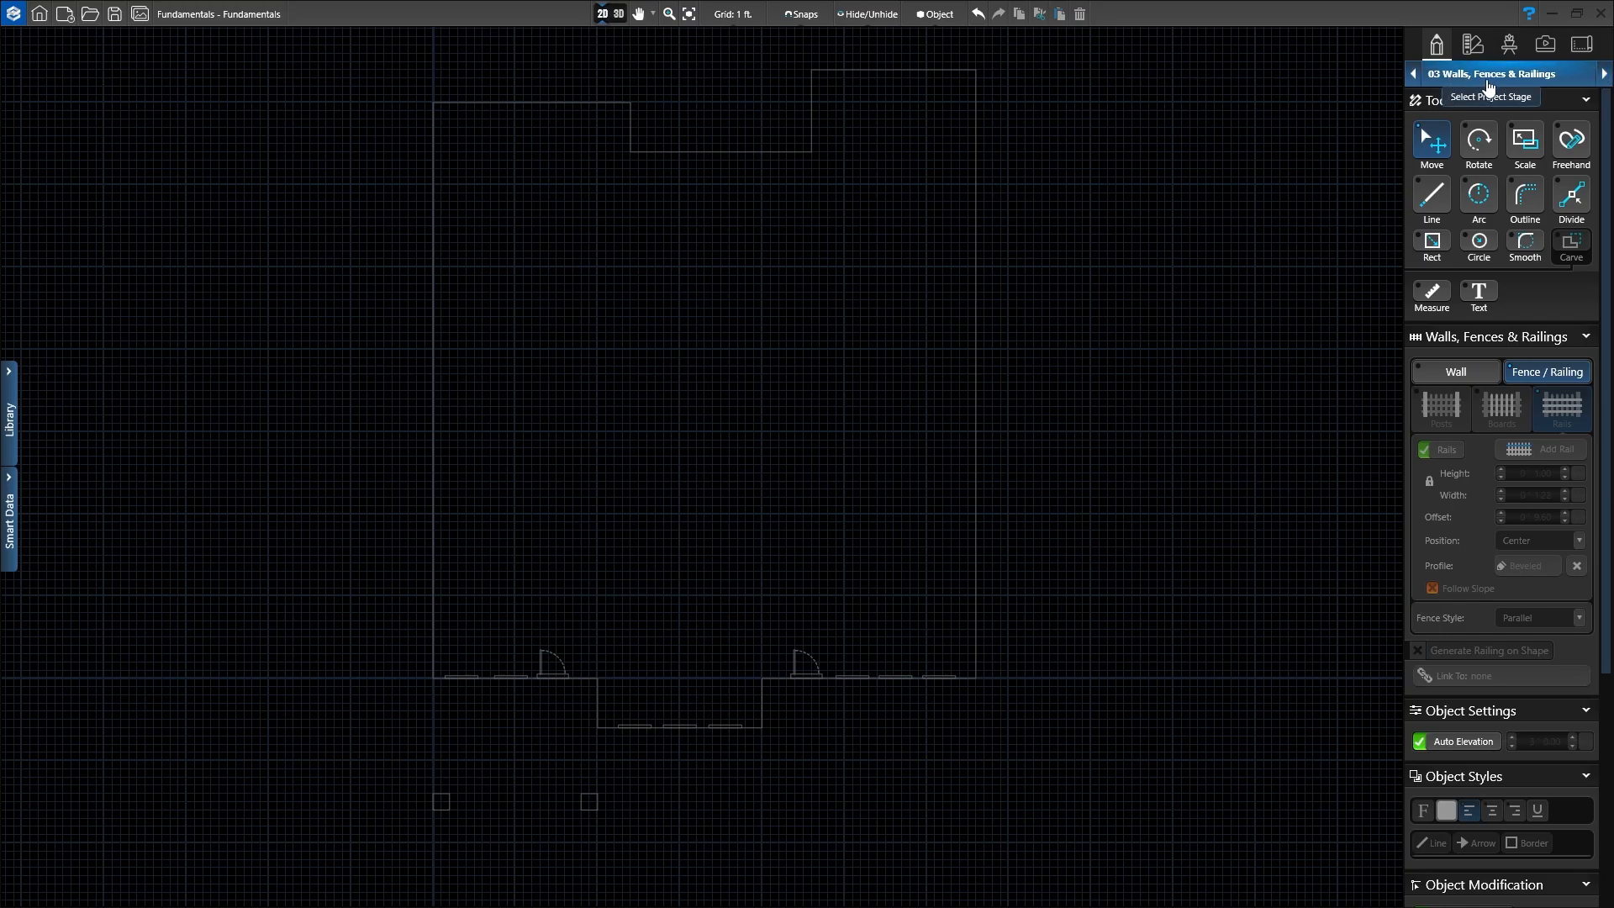
Step: Zoom the plan onto the house outline's top-left corner and select the Measure tool
scroll(702, 467, "down", 1)
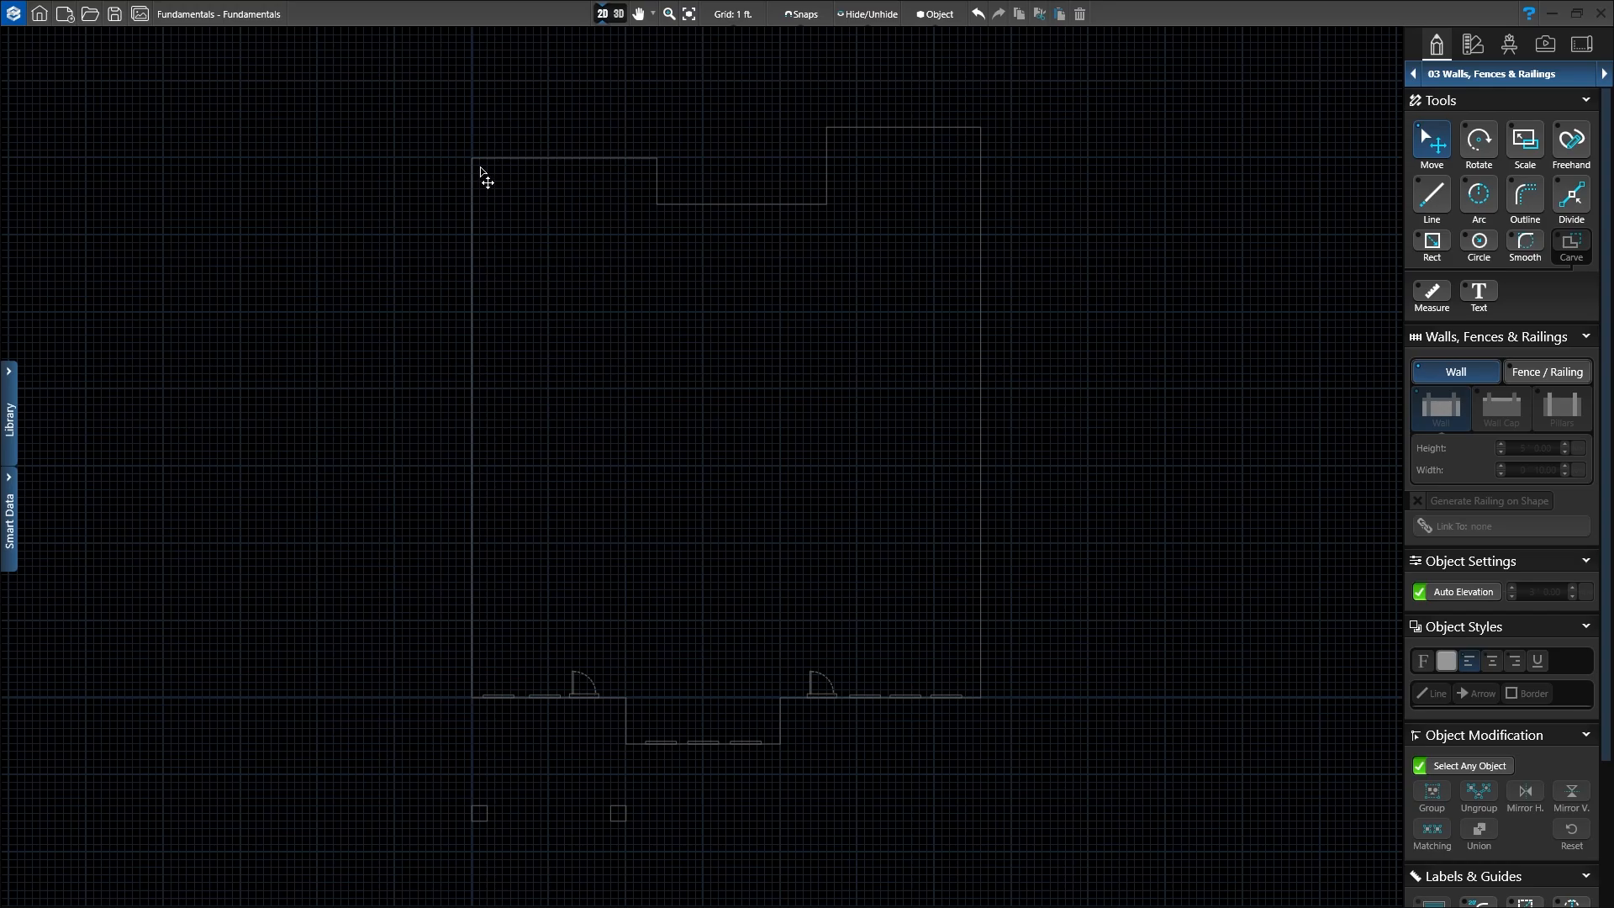
scroll(472, 159, "up", 1)
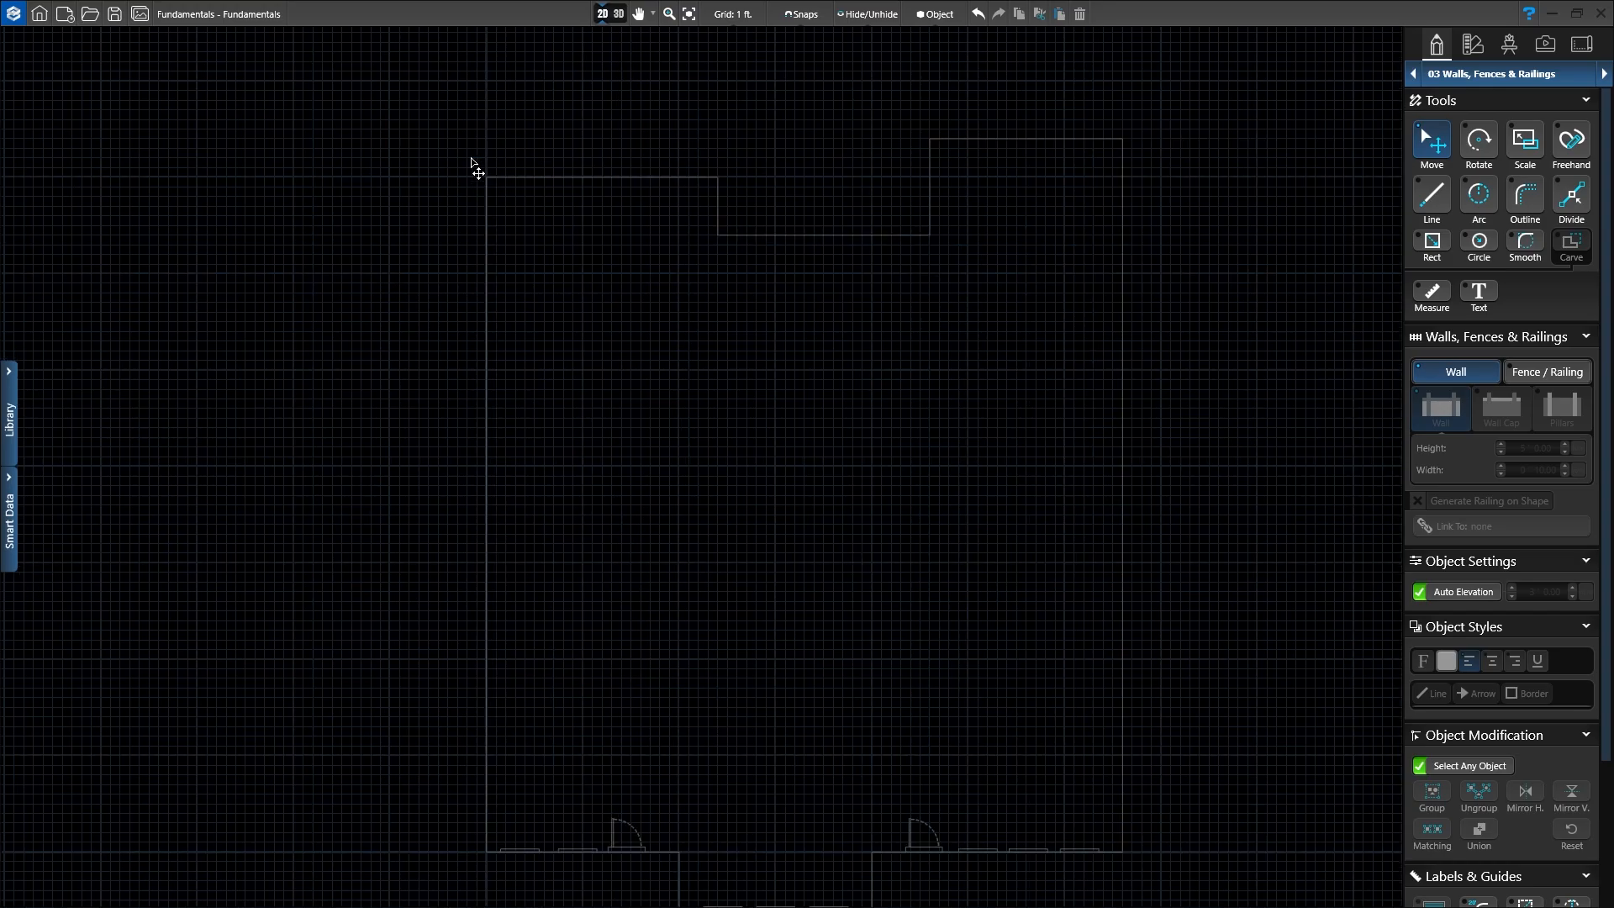
scroll(505, 200, "up", 4)
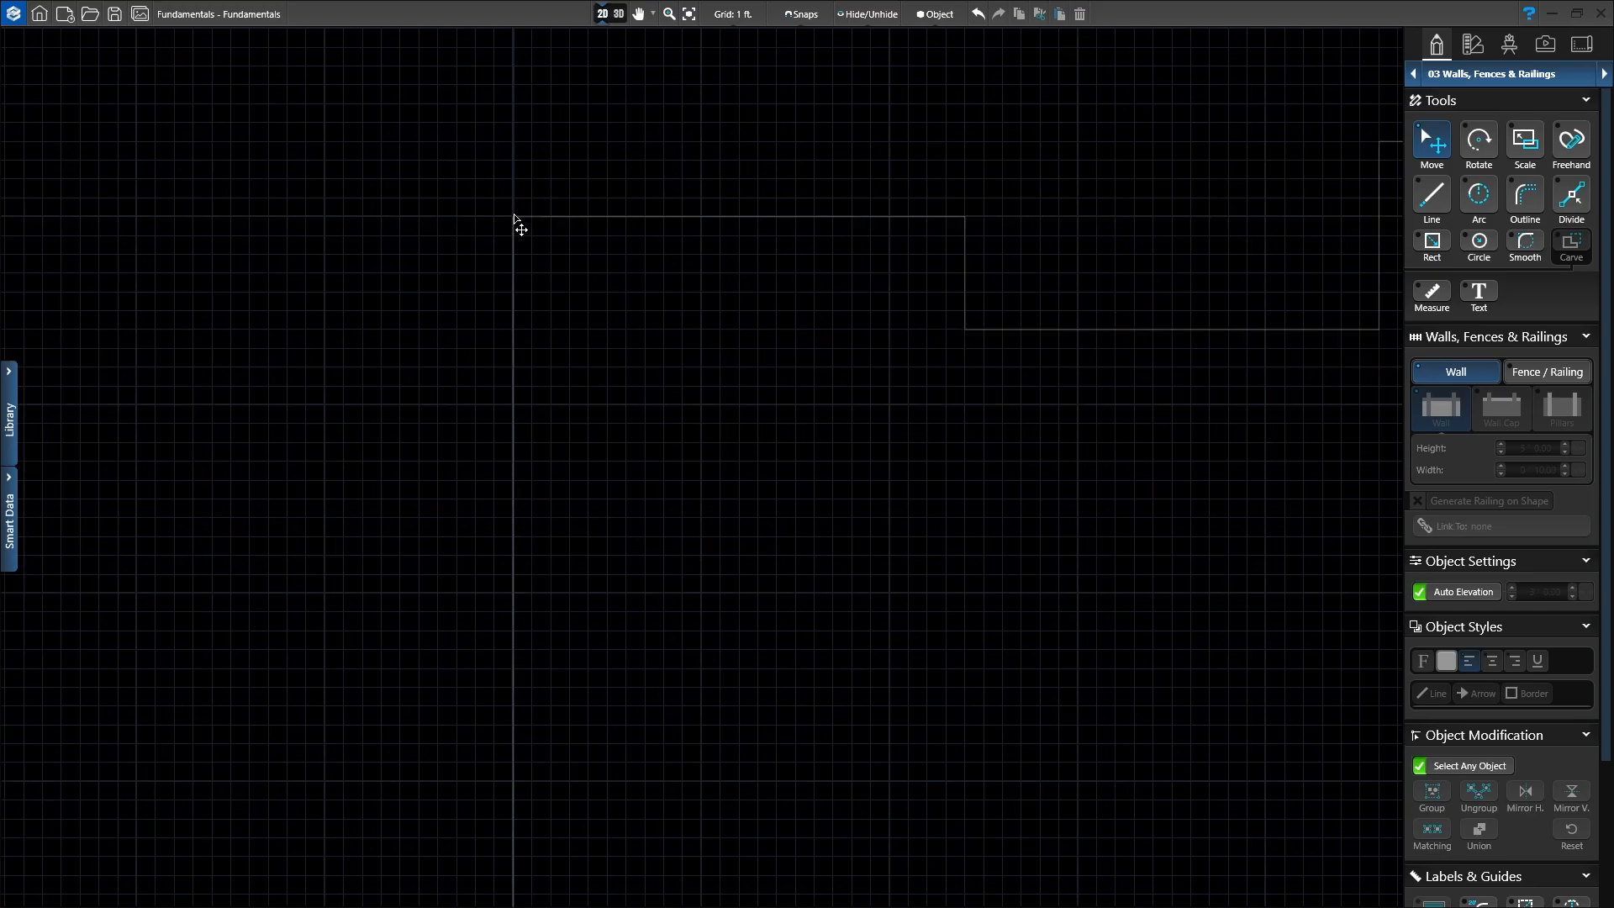
scroll(527, 233, "up", 1)
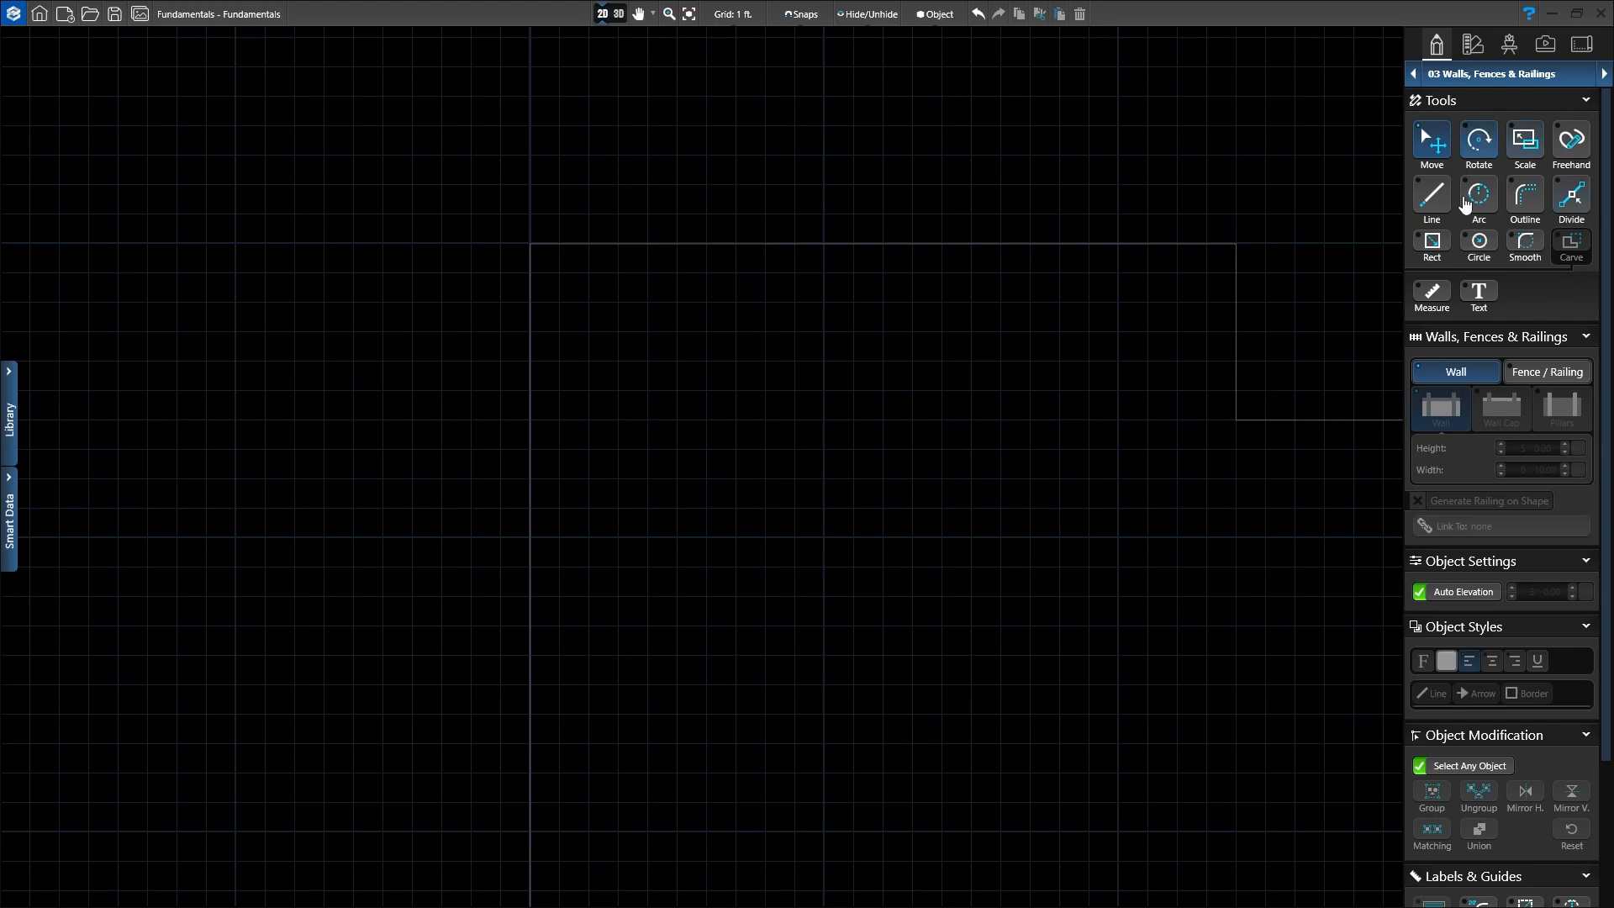
left_click(1432, 291)
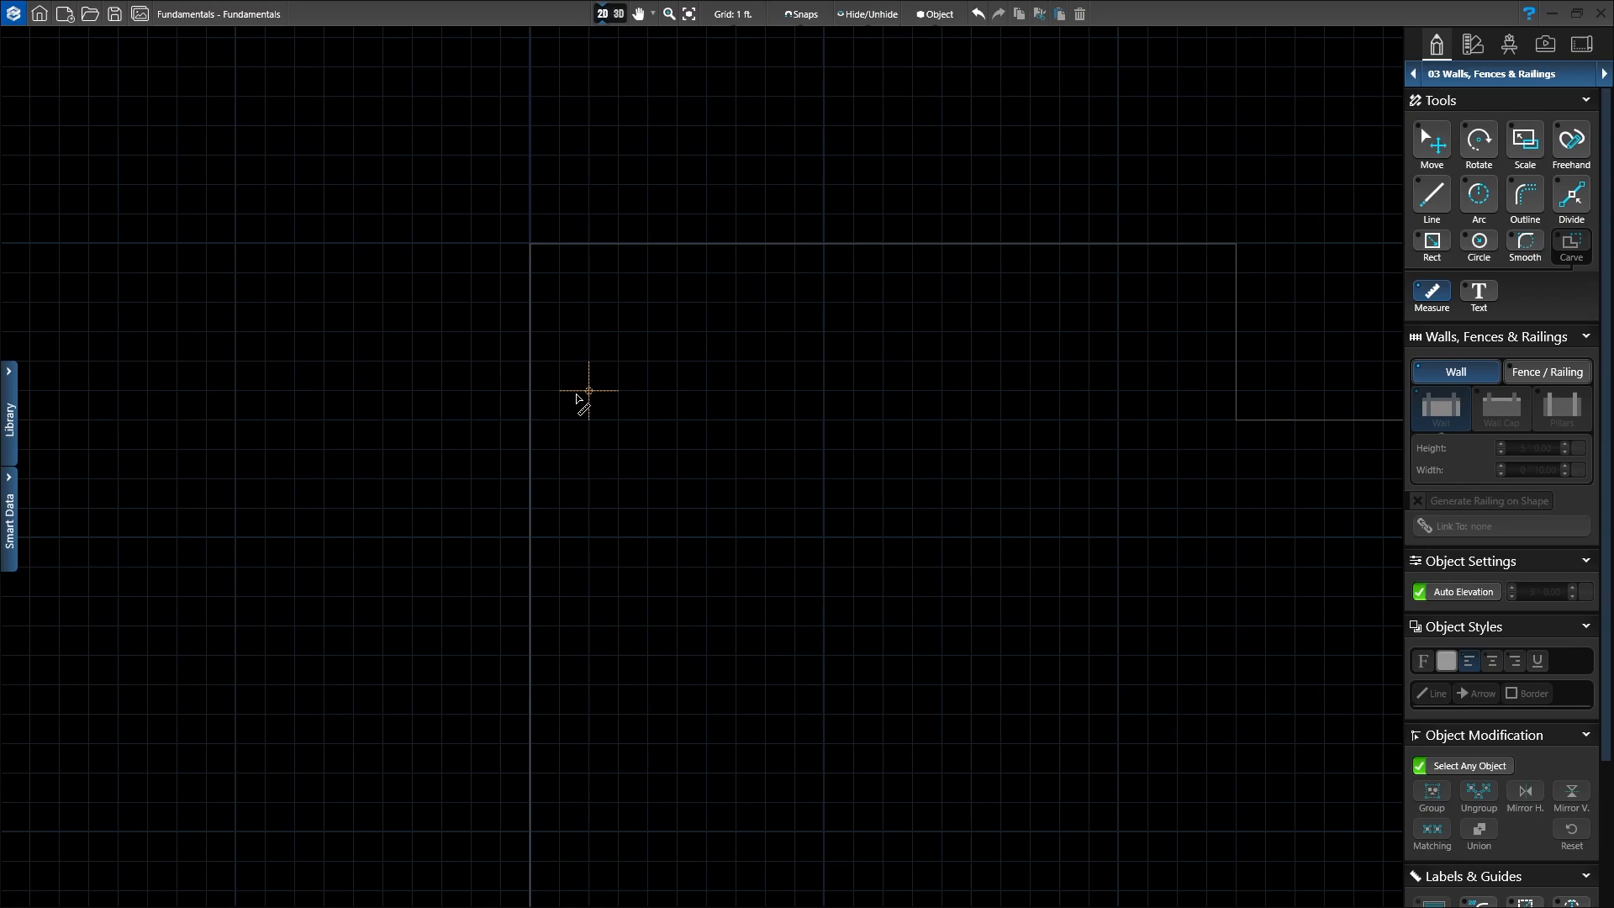
Step: Measure 16' straight down from the outline's top-left corner and bring its lower end into view
left_click(530, 246)
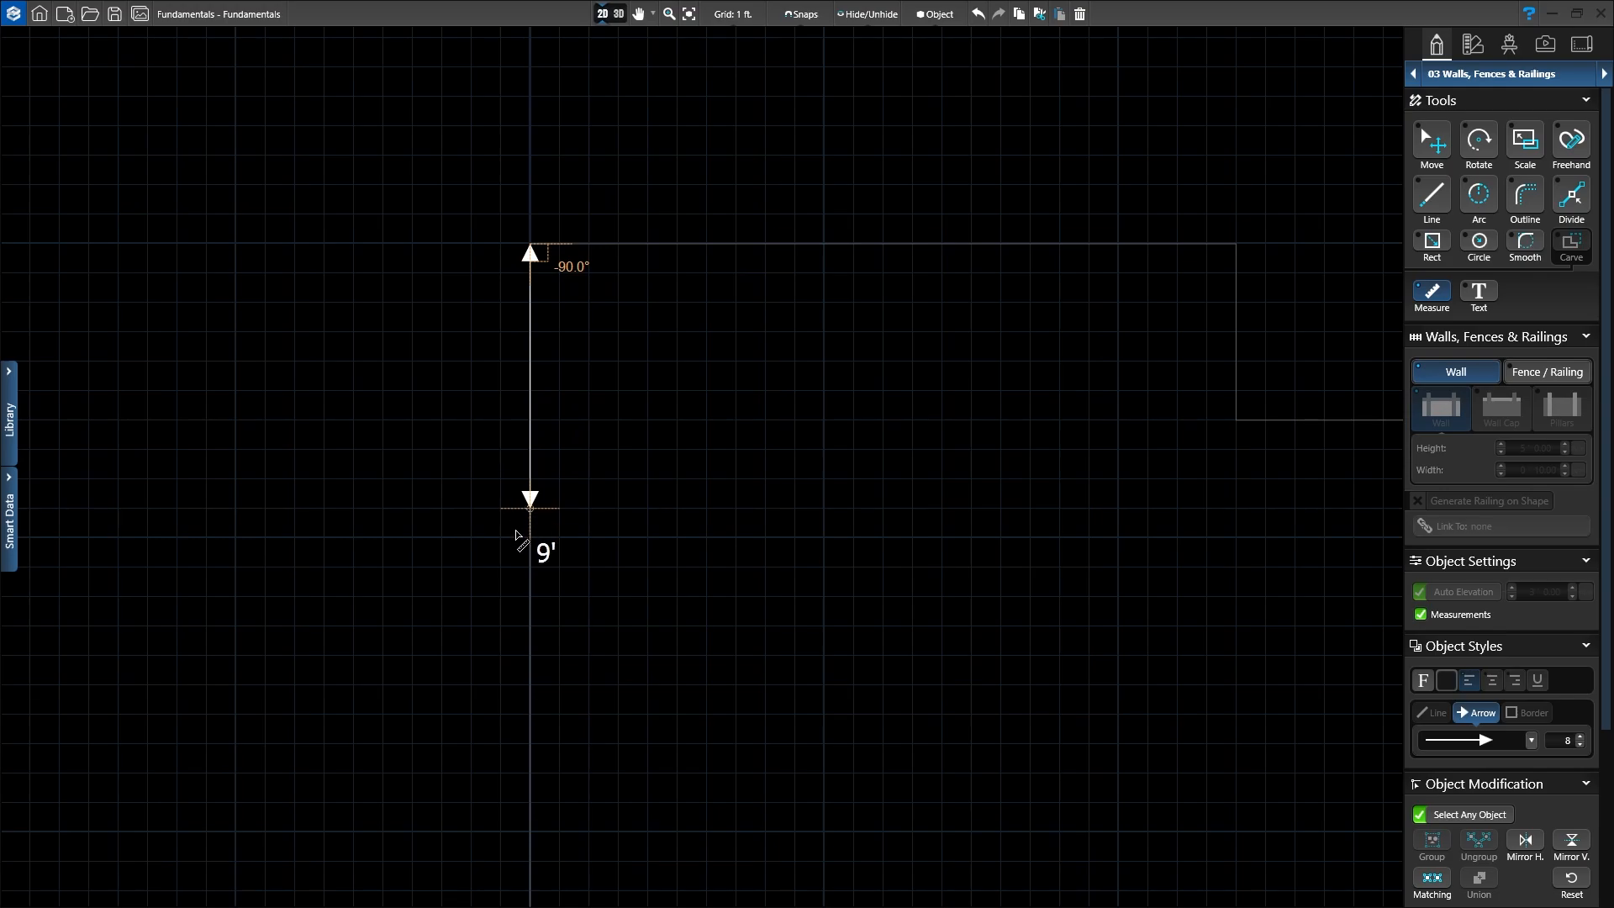
left_click(516, 714)
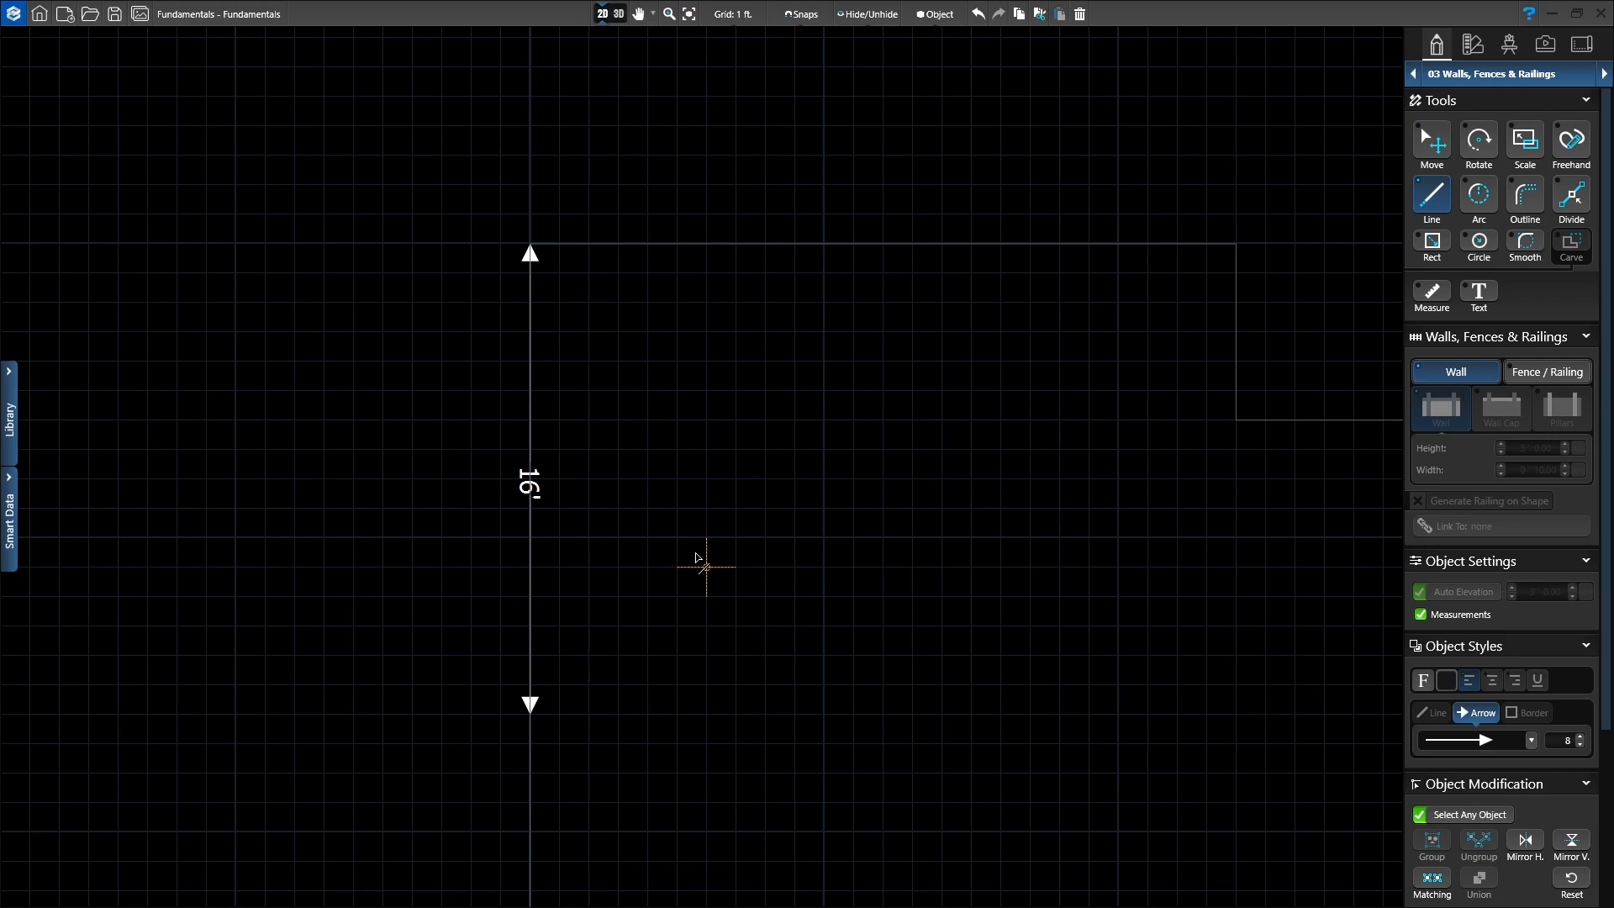
middle_click_drag(674, 605, 780, 372)
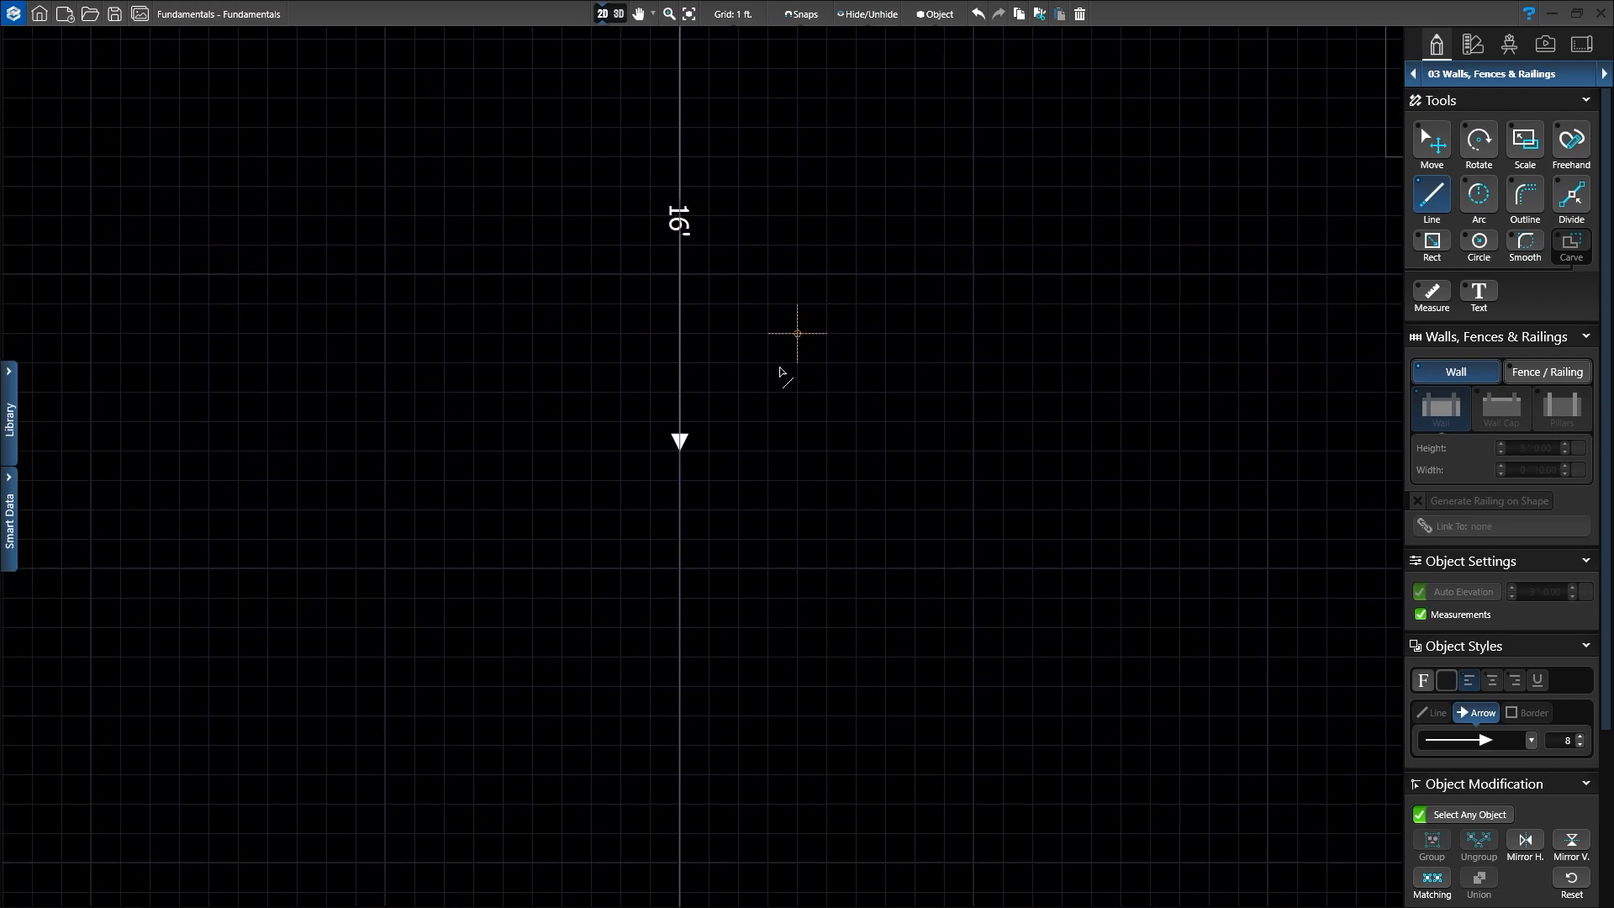
Step: Start the wall at the dimension's lower end: a 12' run left, then a 108' vertical run
left_click(681, 454)
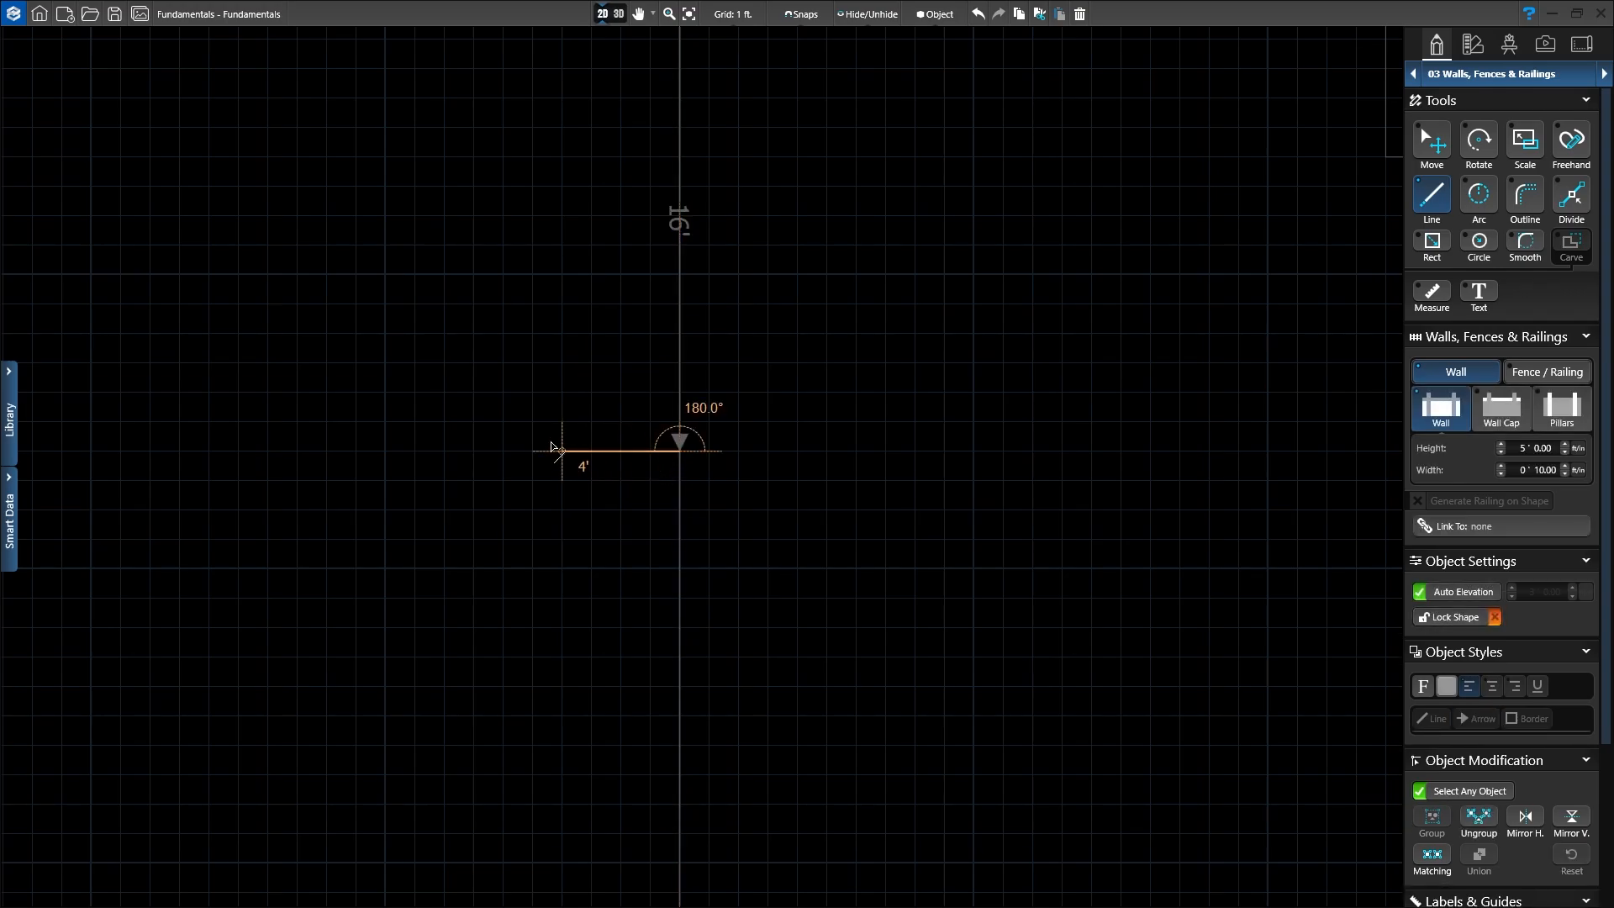
left_click(326, 451)
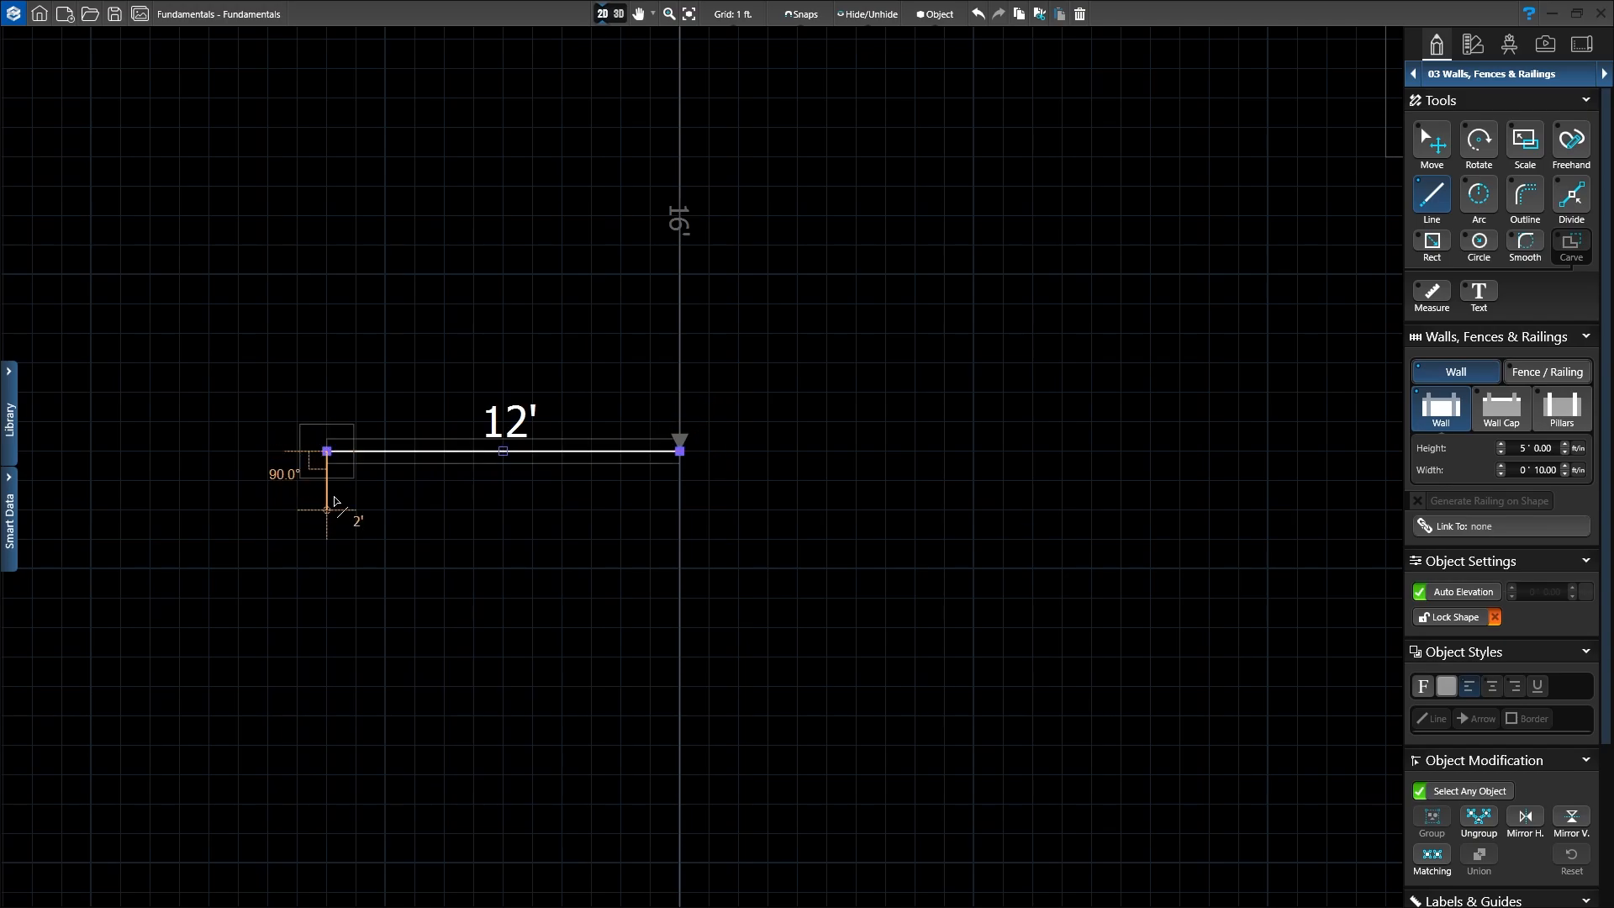
scroll(335, 502, "down", 3)
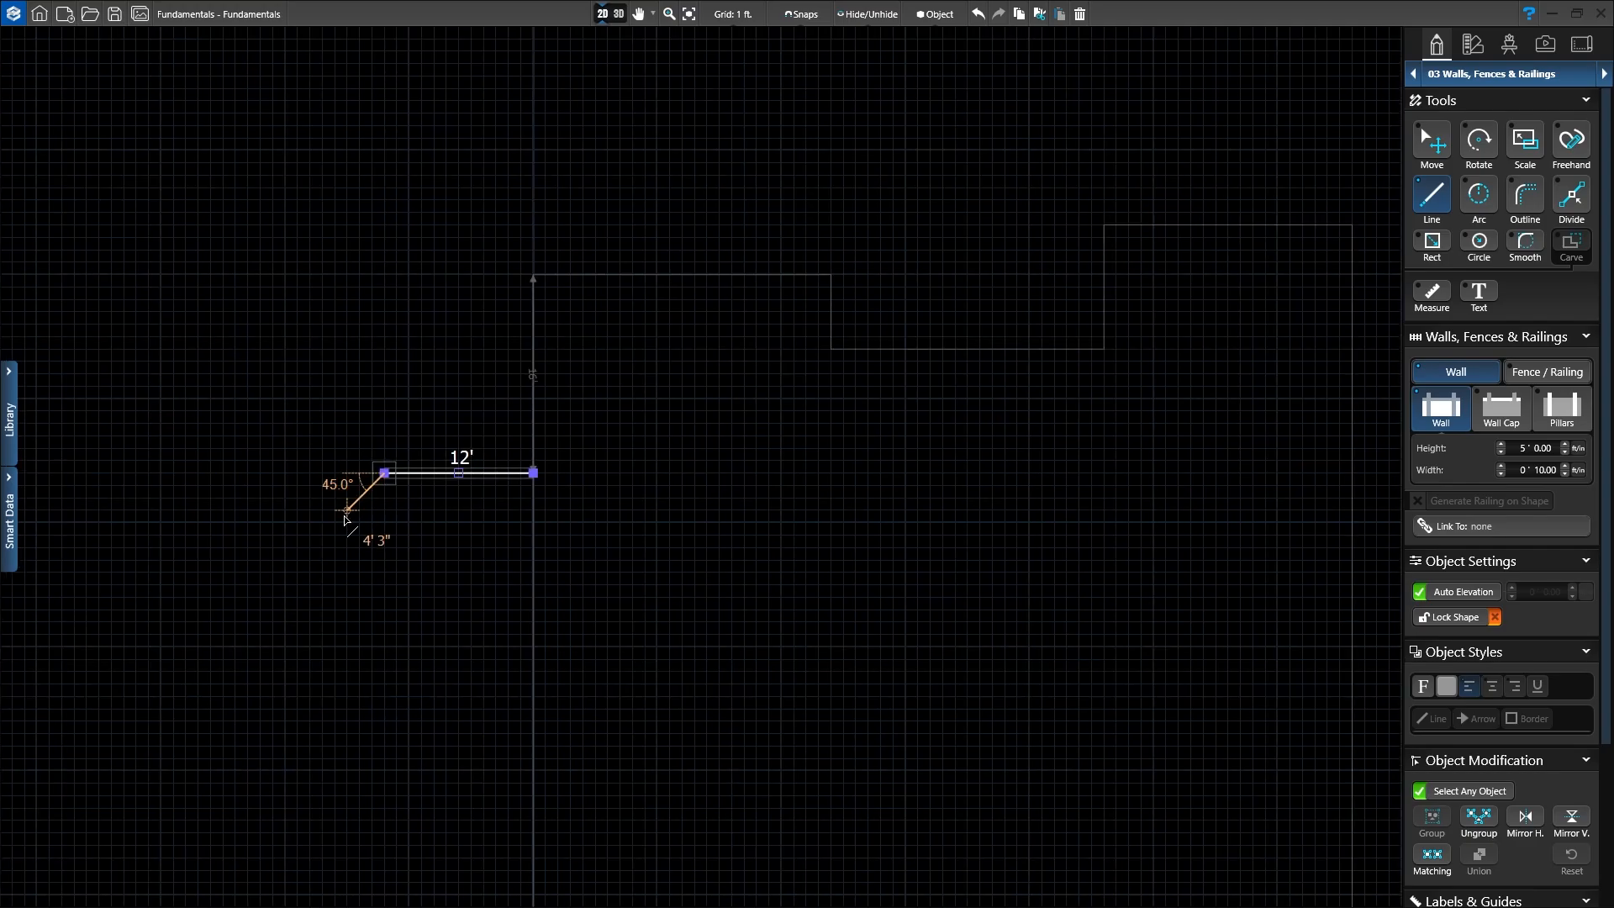
middle_click_drag(384, 586, 359, 291)
scroll(361, 302, "down", 2)
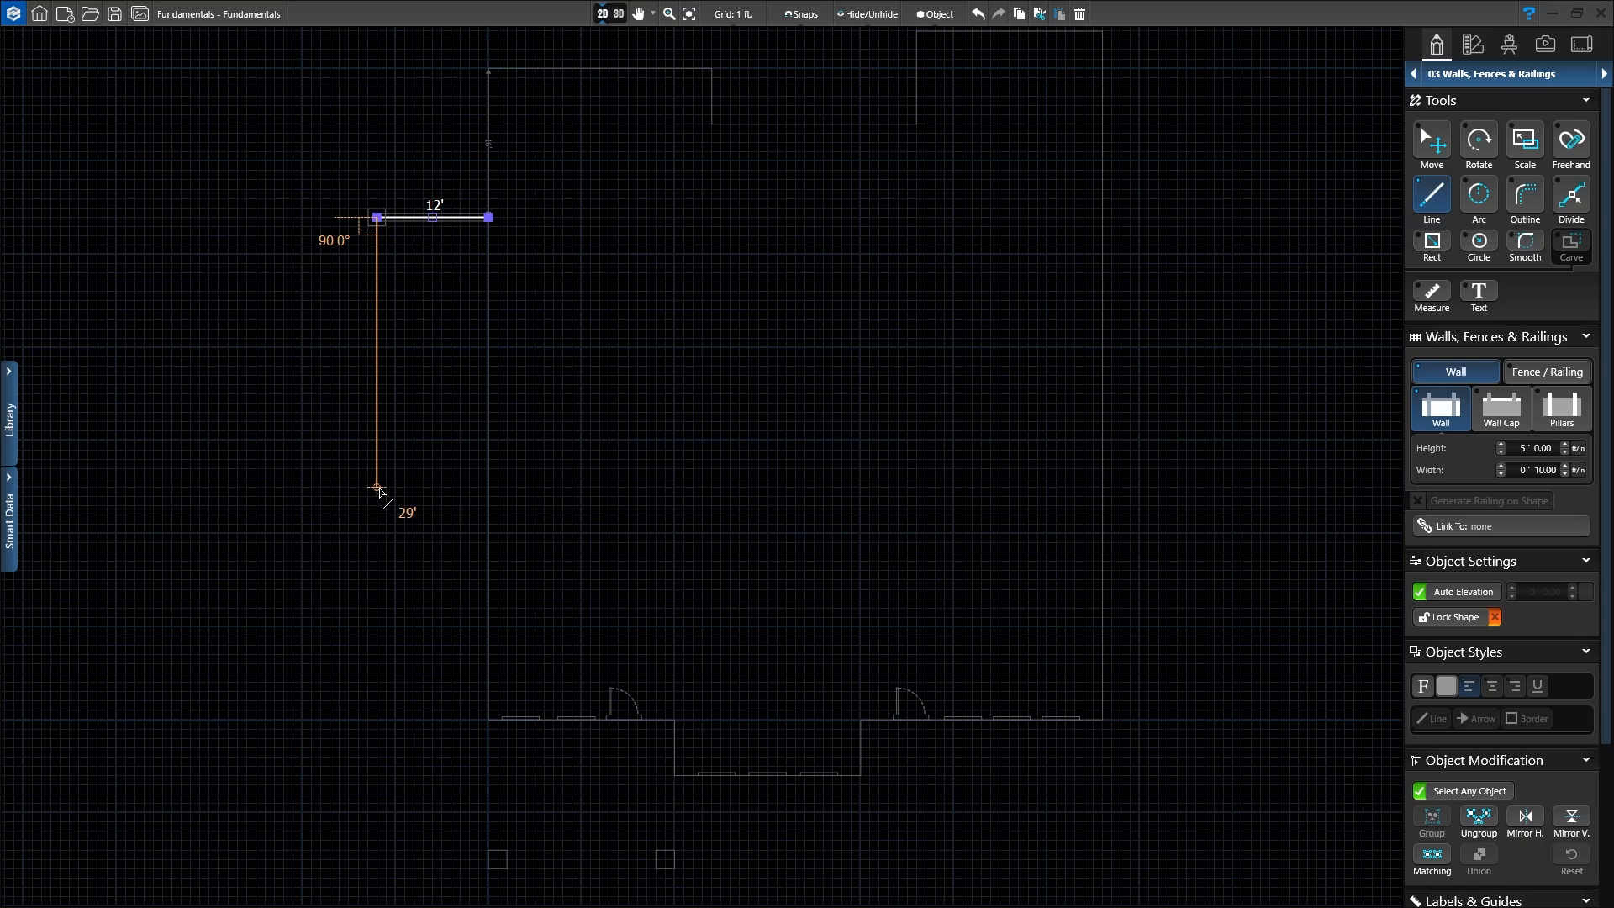
type("108'")
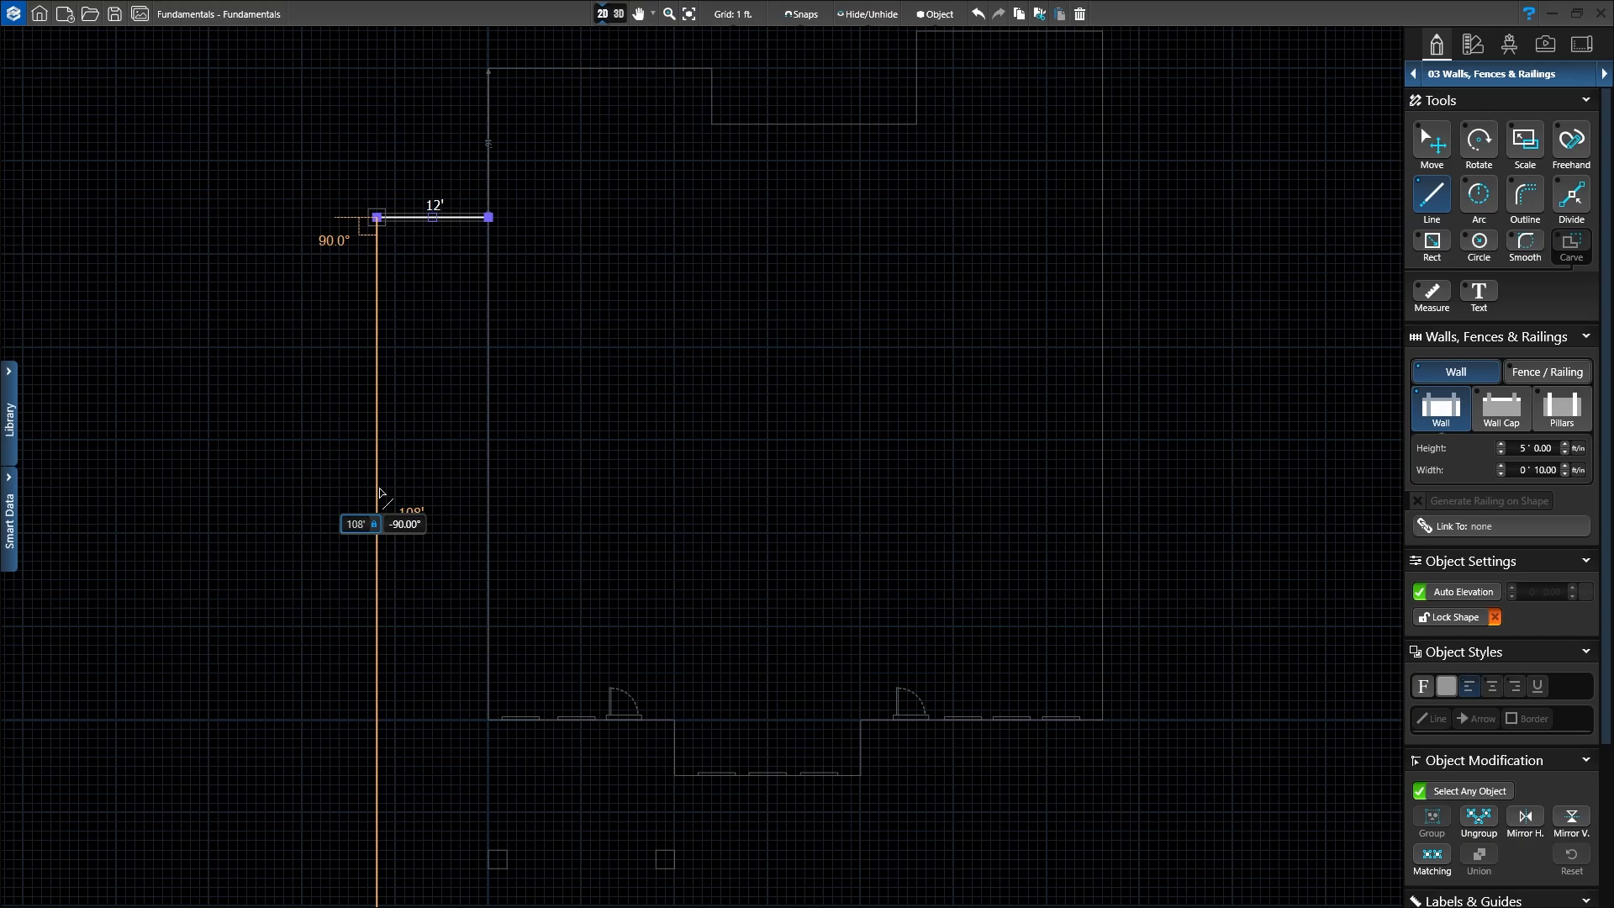
key("Return")
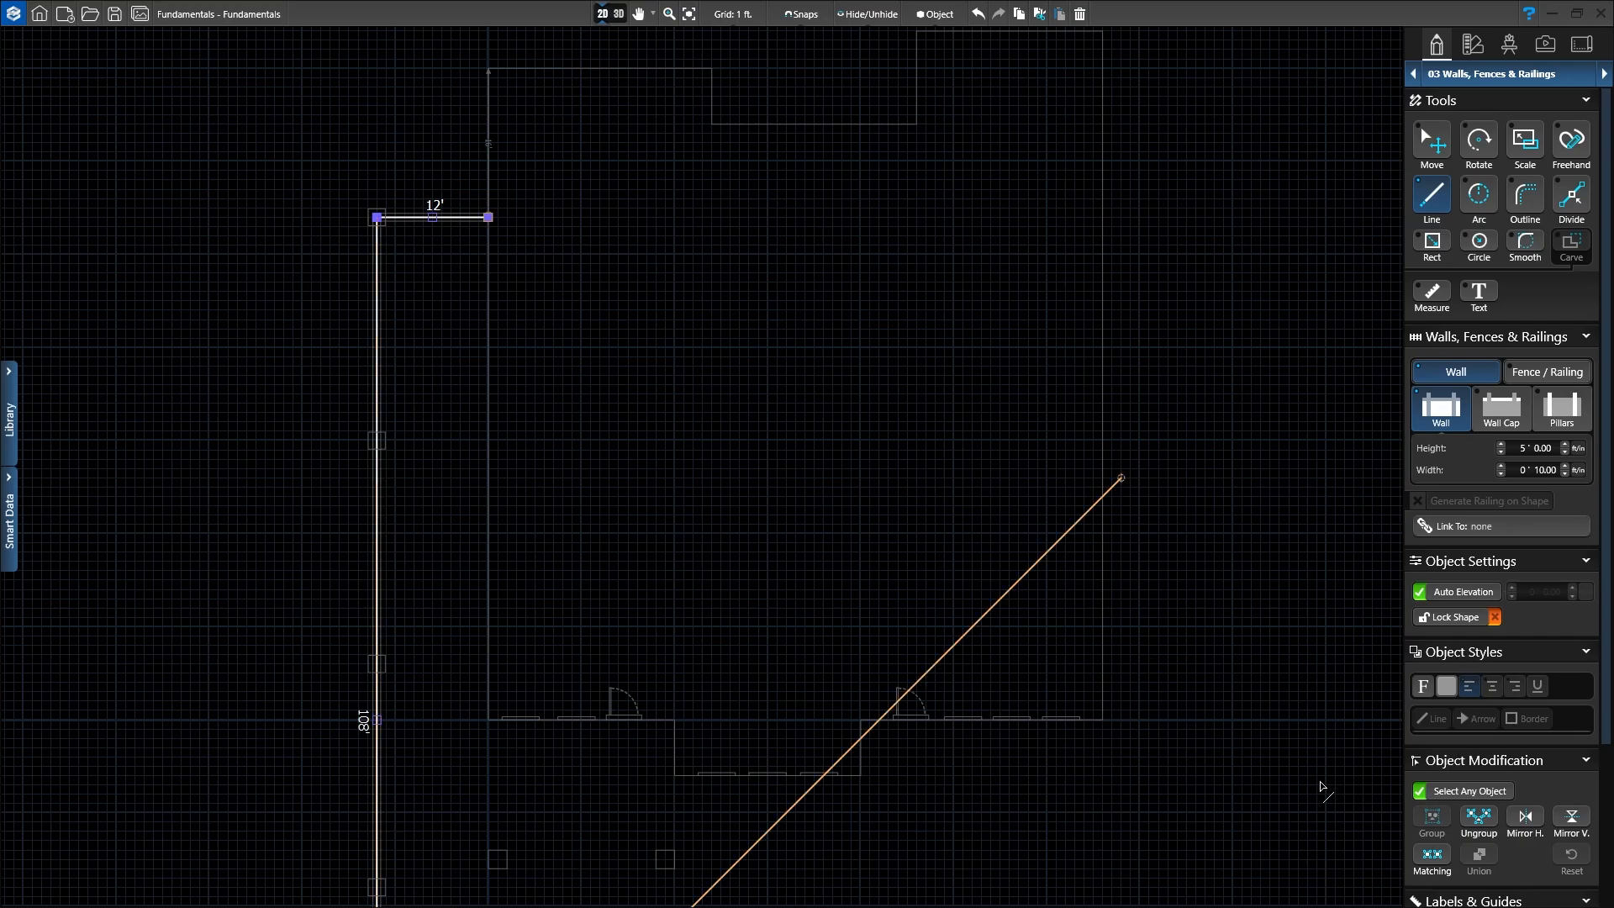
Step: Draw the 94' bottom wall and the 128' right-side wall, then frame the walled lot
scroll(875, 702, "down", 2)
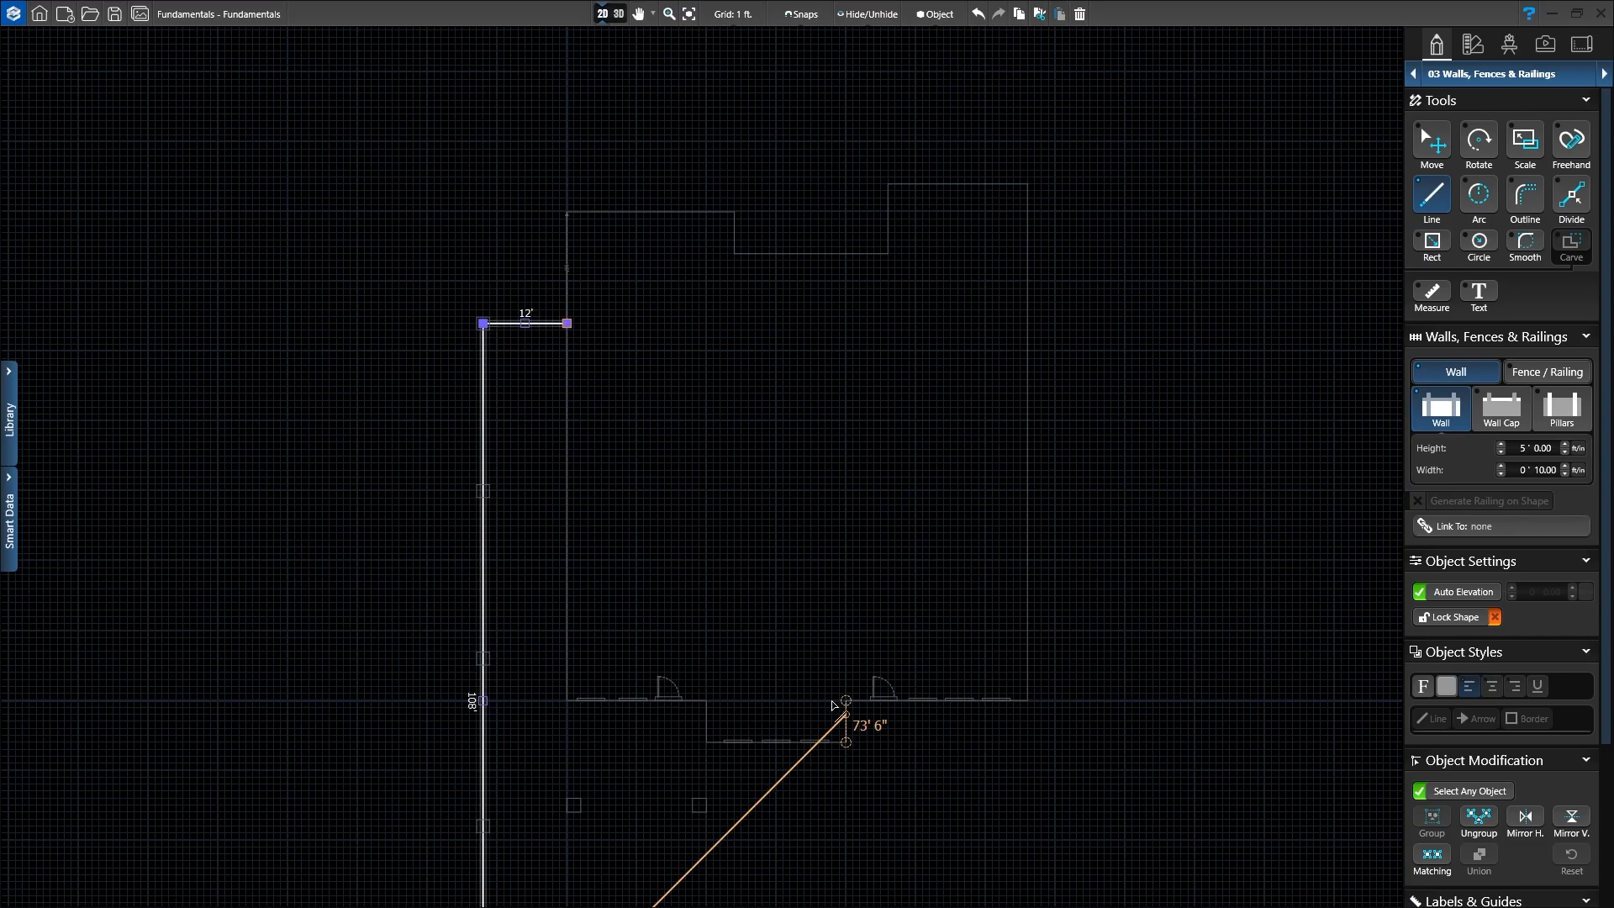
scroll(800, 797, "down", 1)
middle_click_drag(795, 772, 653, 458)
scroll(629, 568, "up", 2)
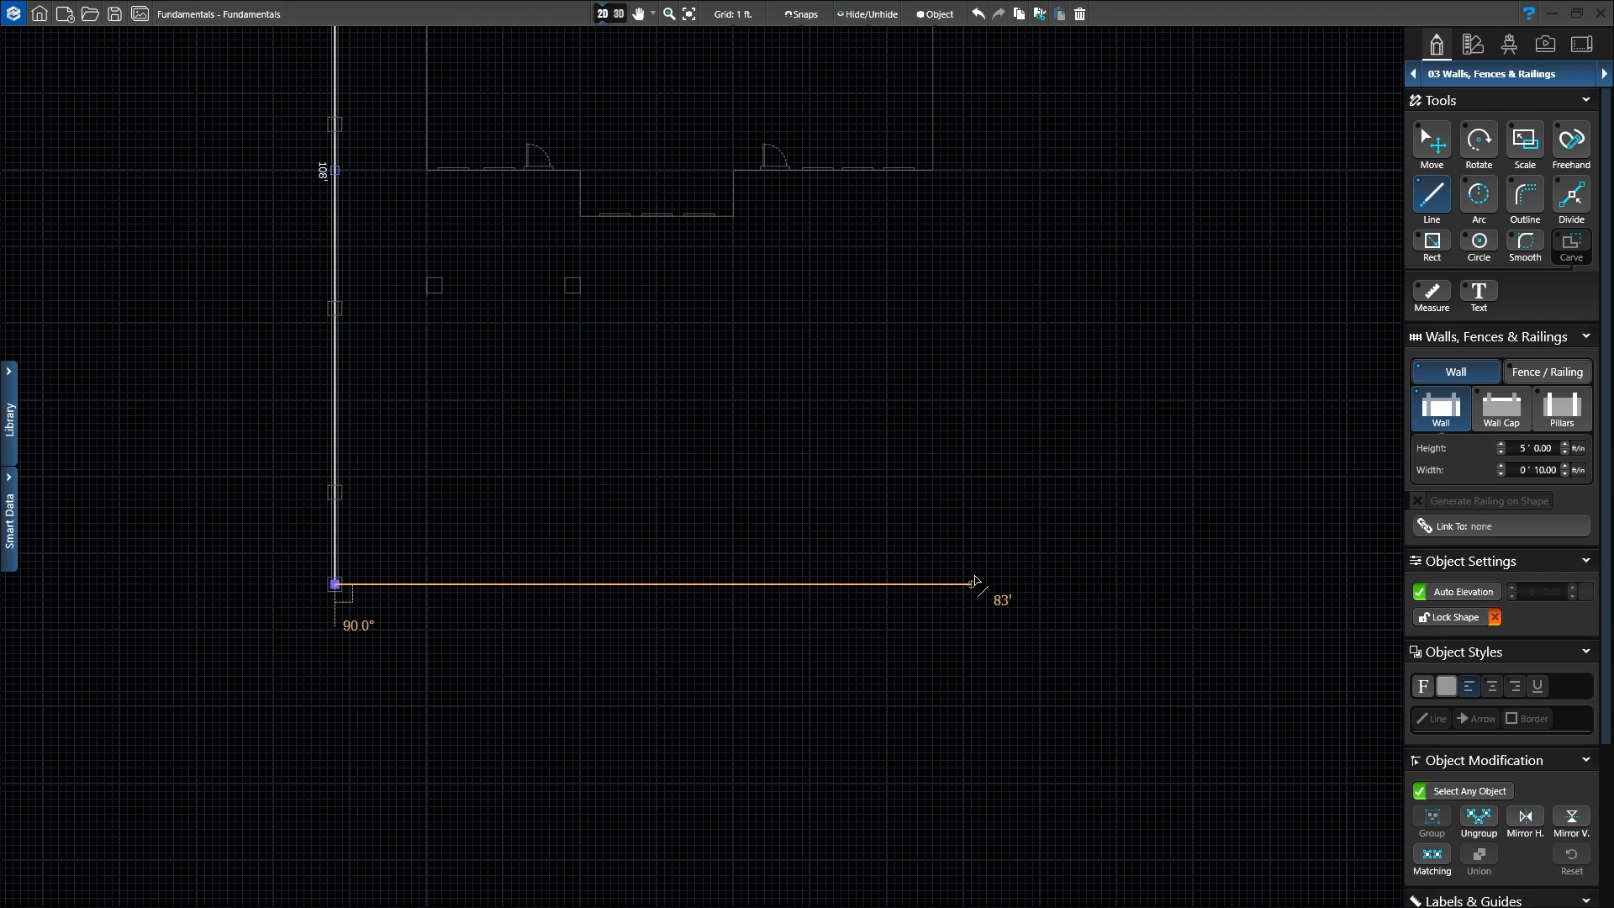
left_click(1056, 585)
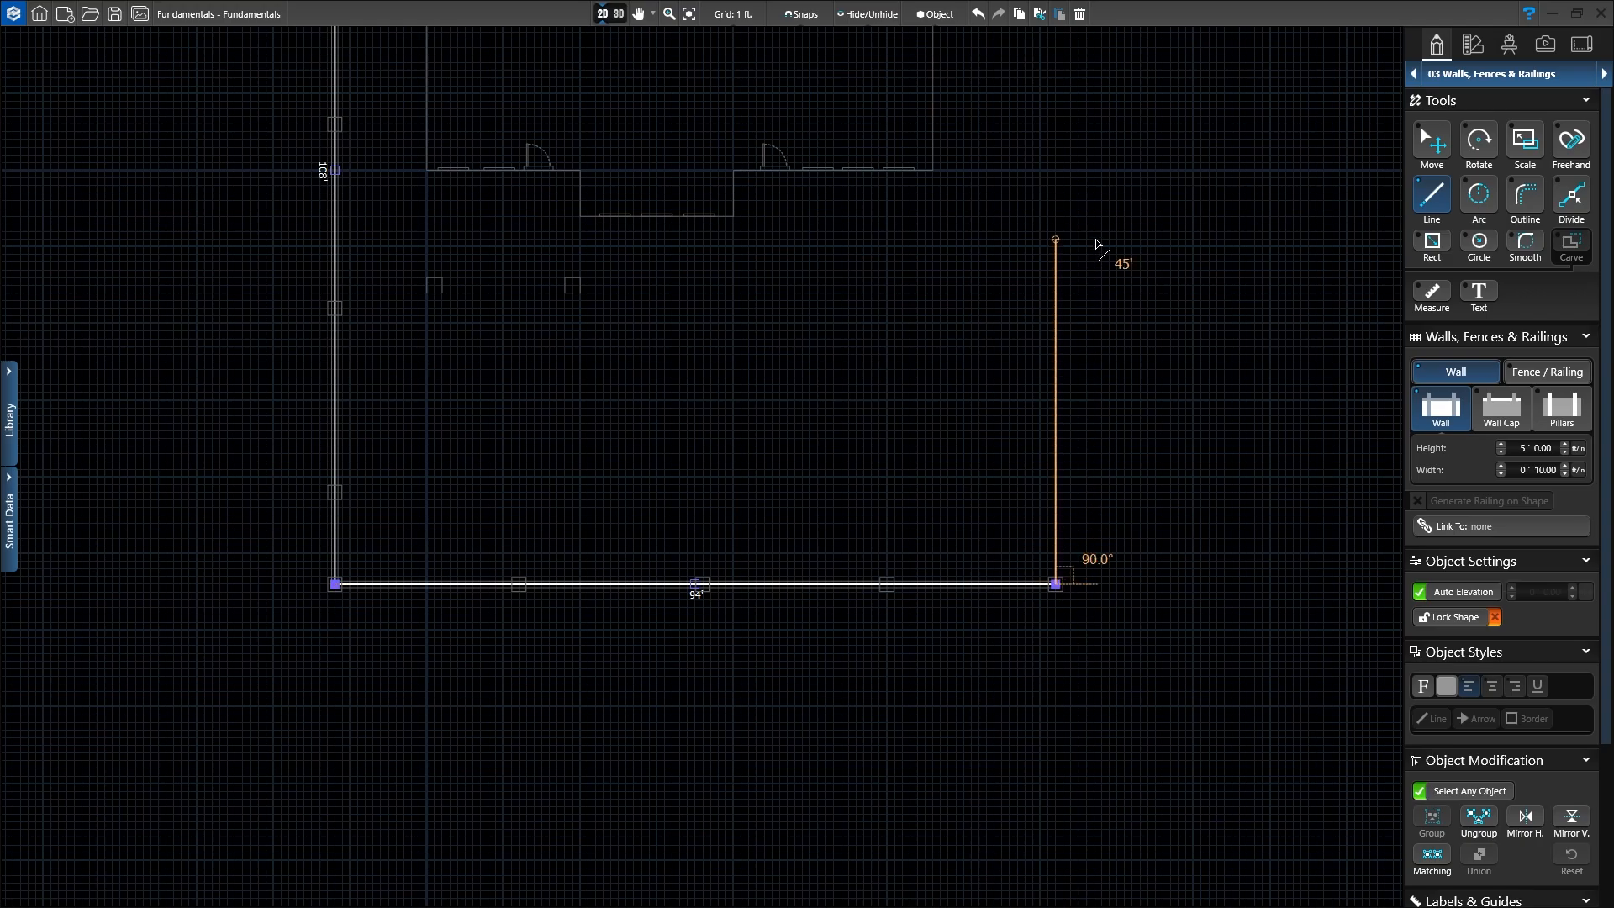
mouse_move(1096, 238)
middle_mouse_down()
mouse_move(1080, 238)
mouse_move(1002, 594)
mouse_move(990, 757)
middle_mouse_up()
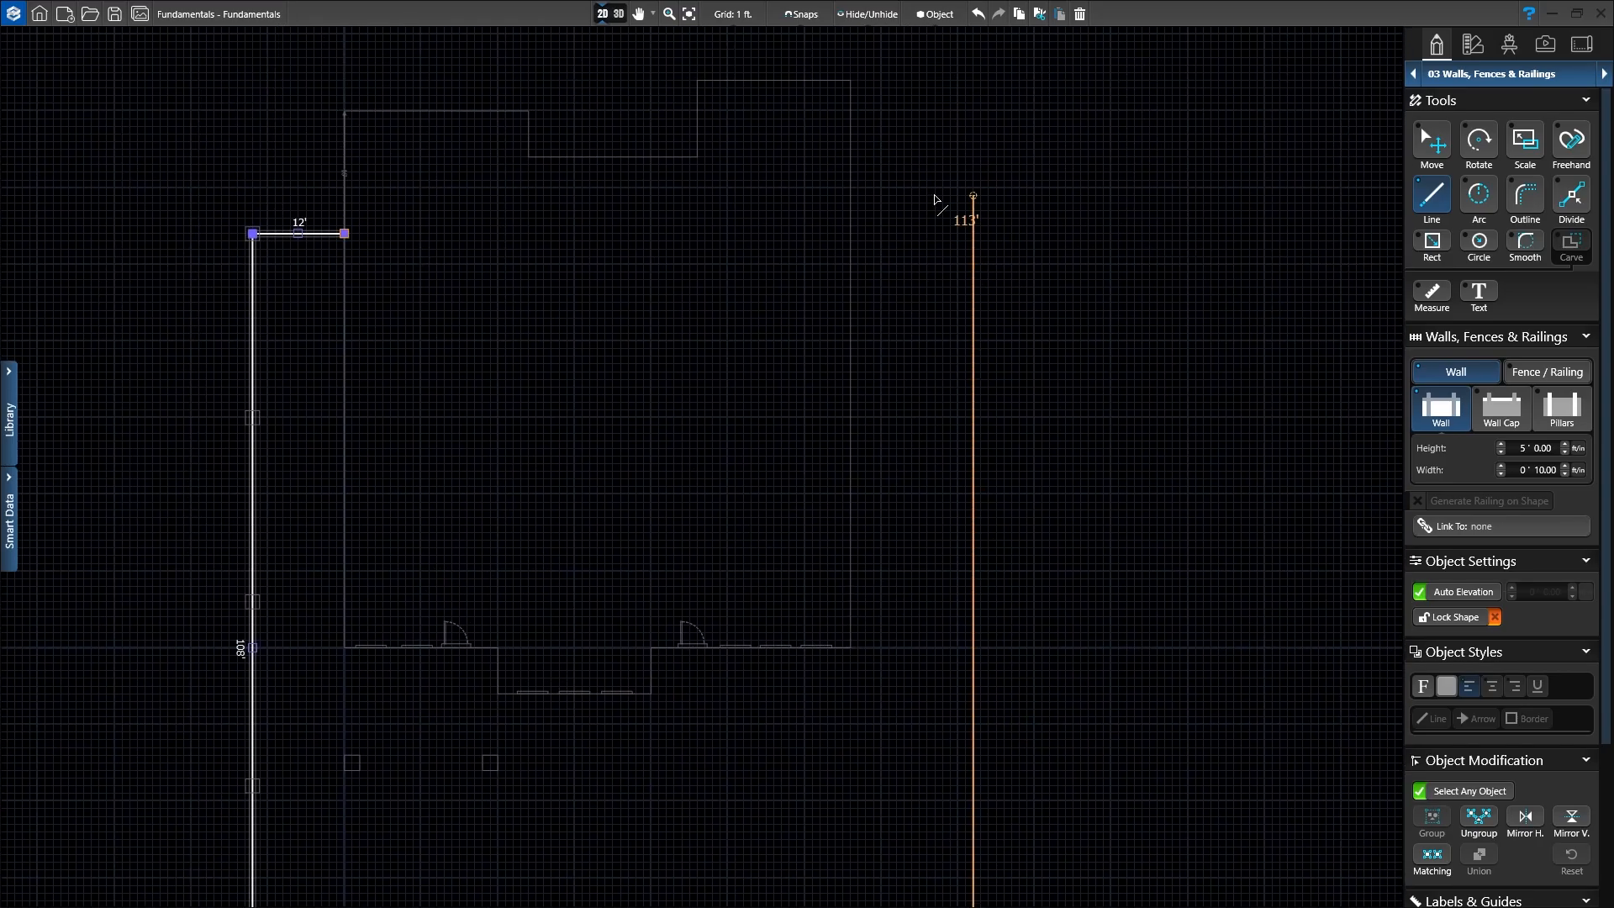
left_click(973, 82)
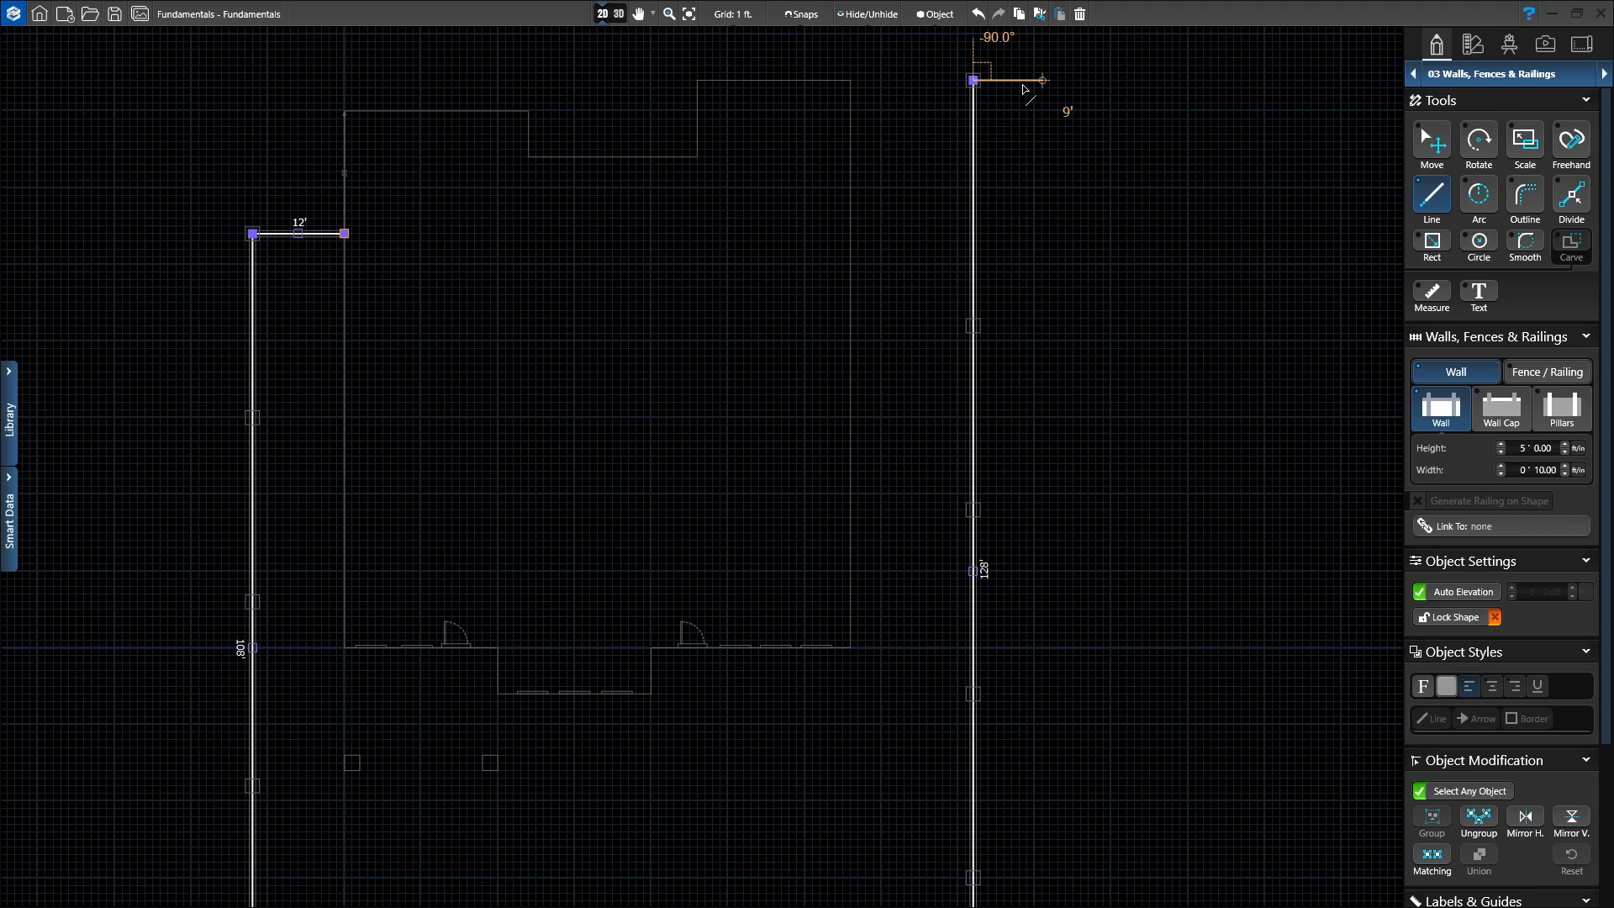
left_click(973, 82)
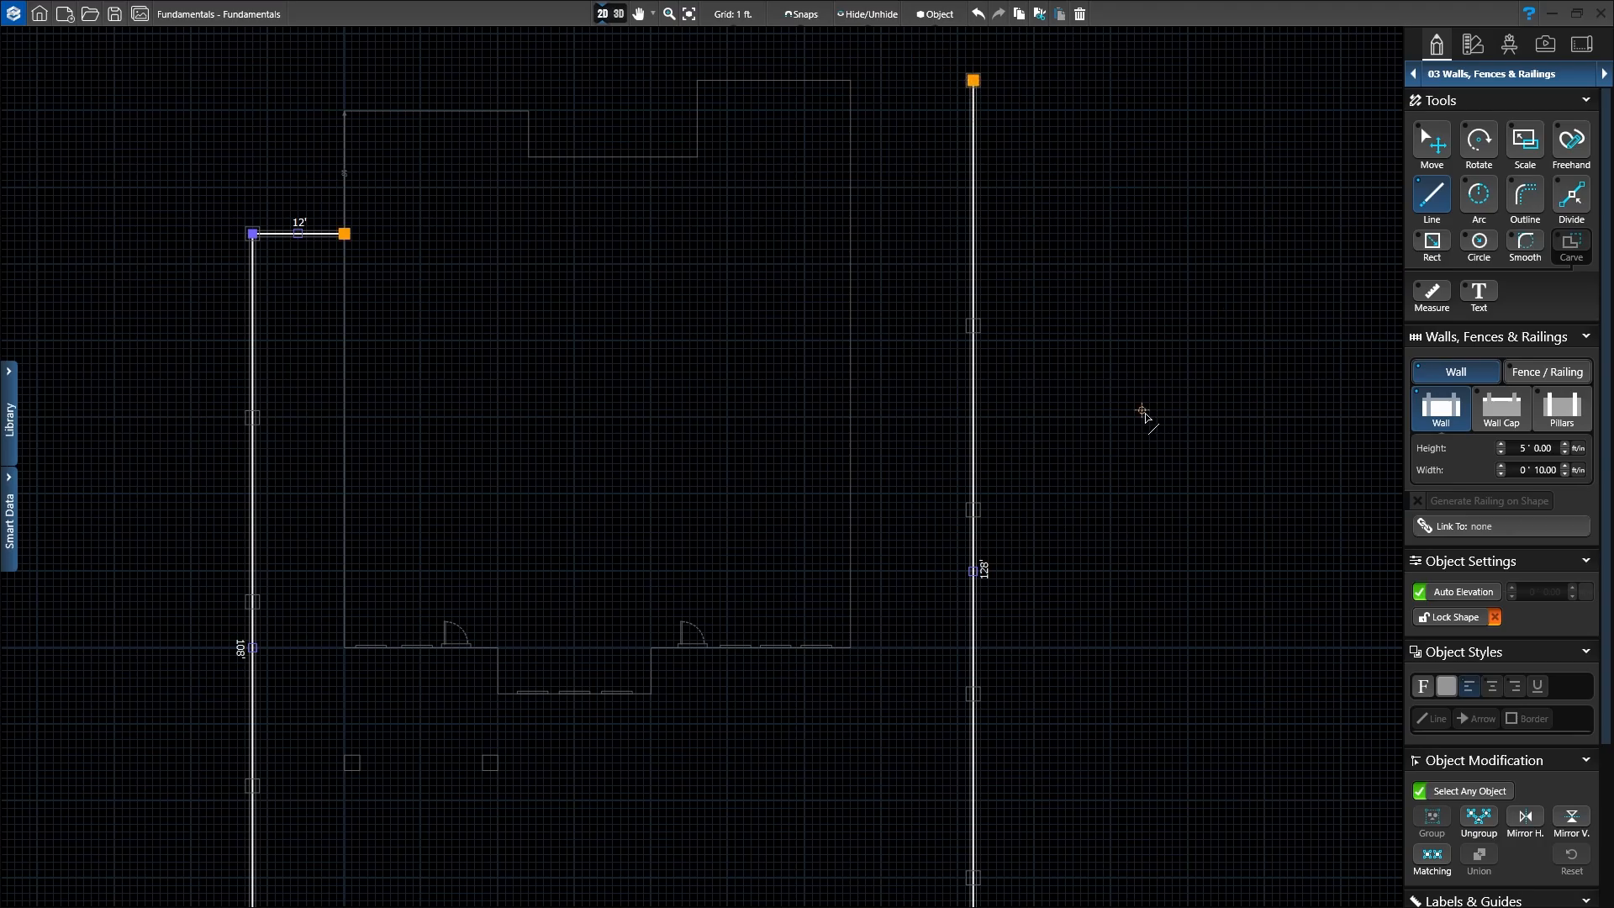
scroll(1146, 416, "down", 3)
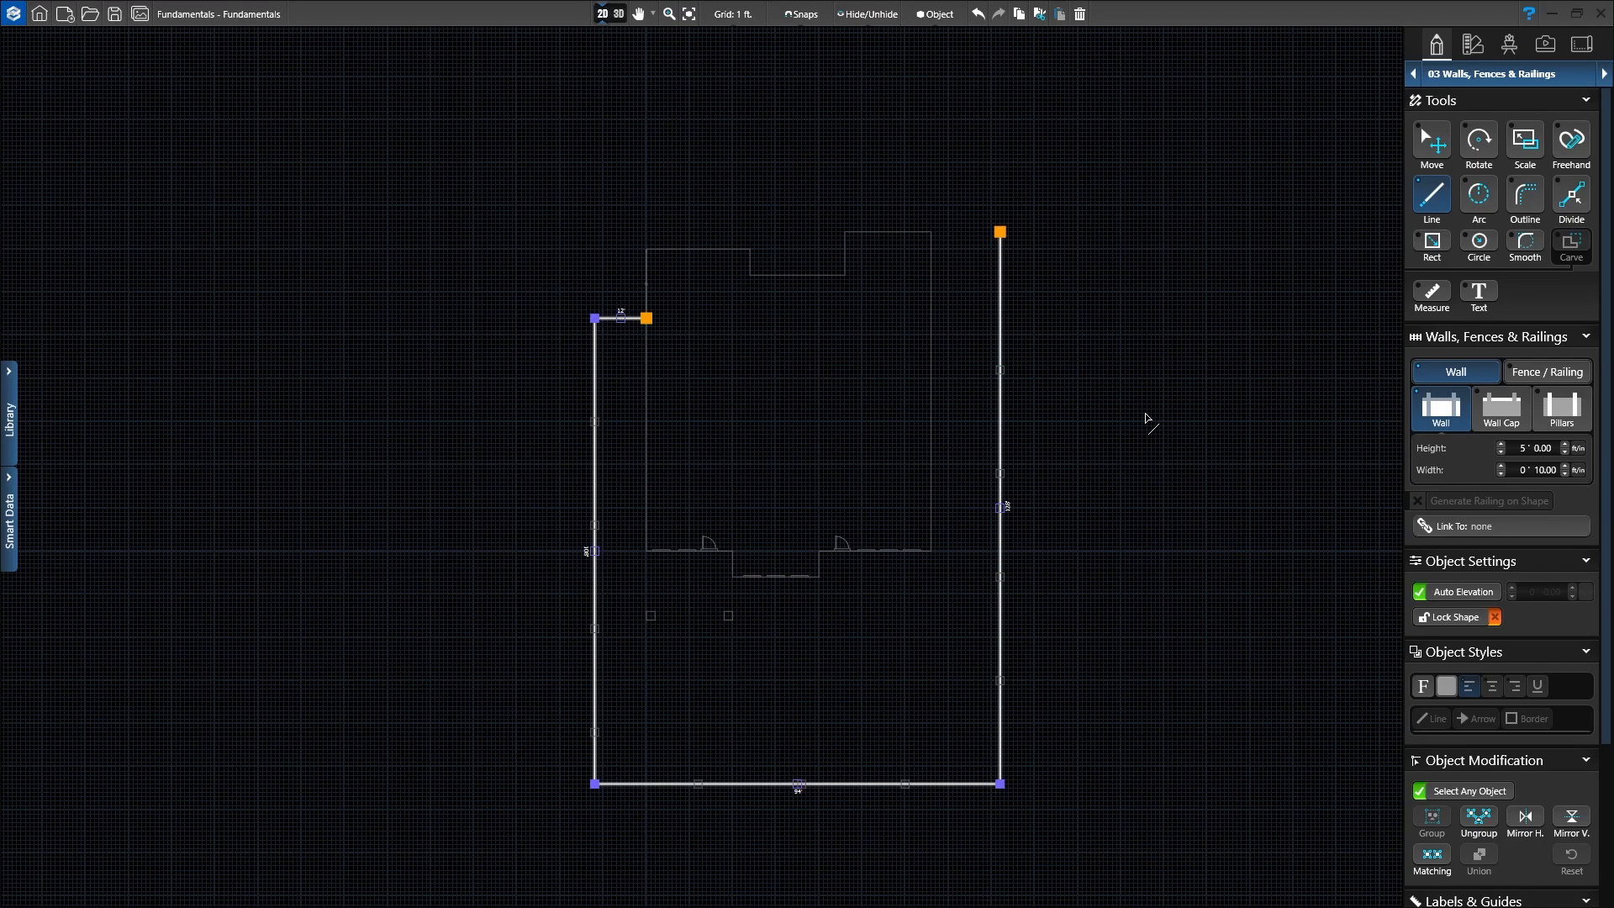
middle_click_drag(1146, 416, 1042, 333)
scroll(1013, 339, "up", 1)
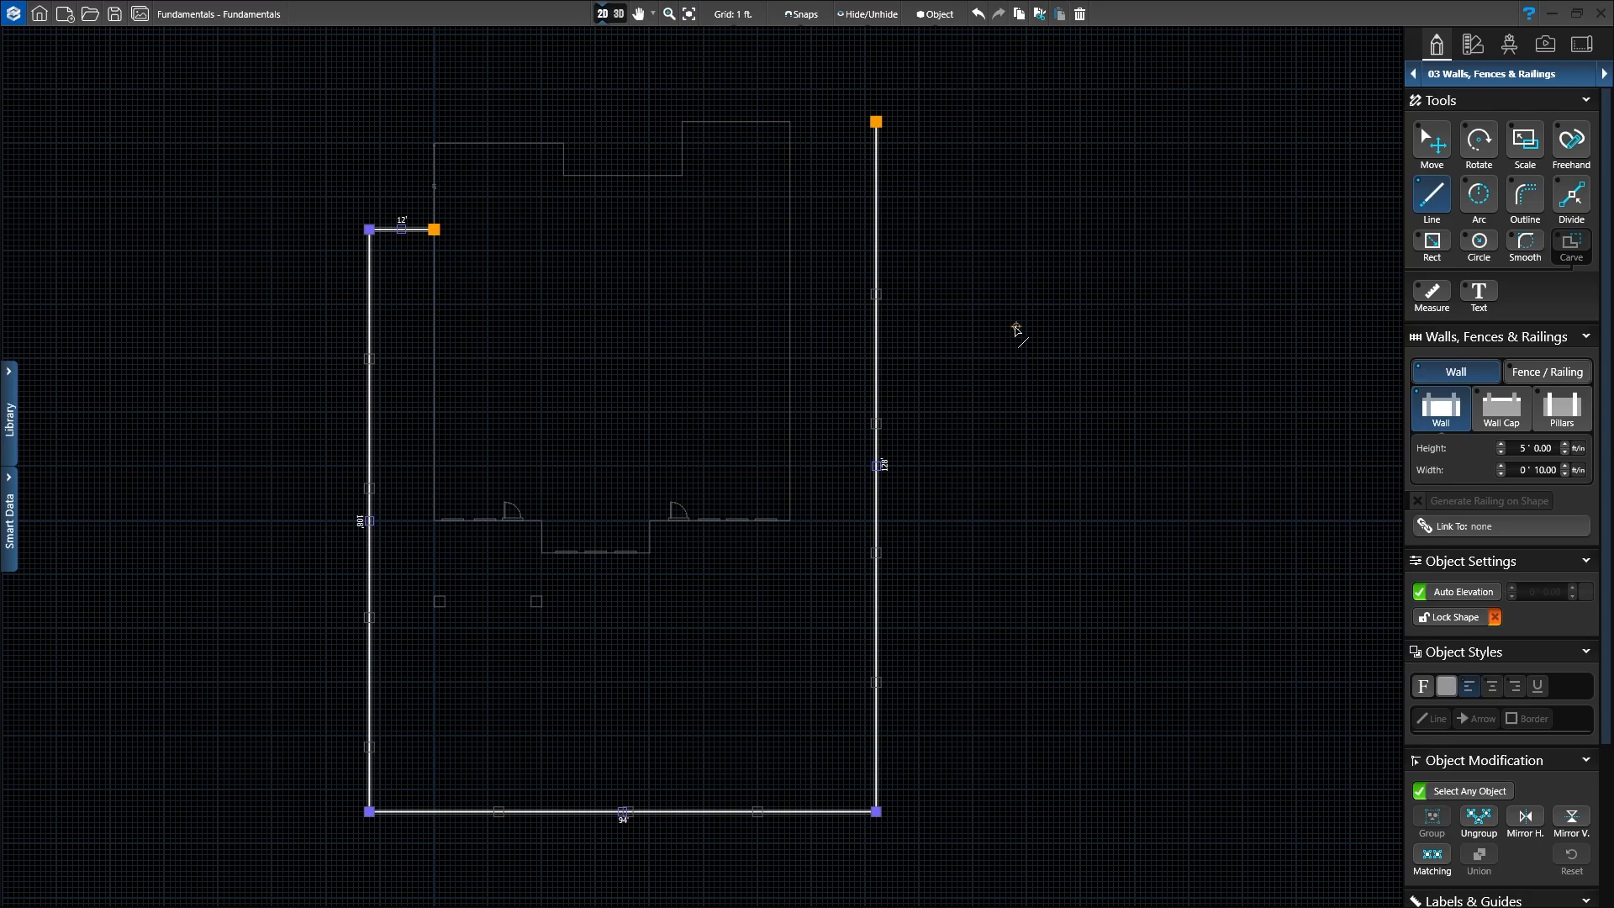
middle_click_drag(1029, 492, 1065, 484)
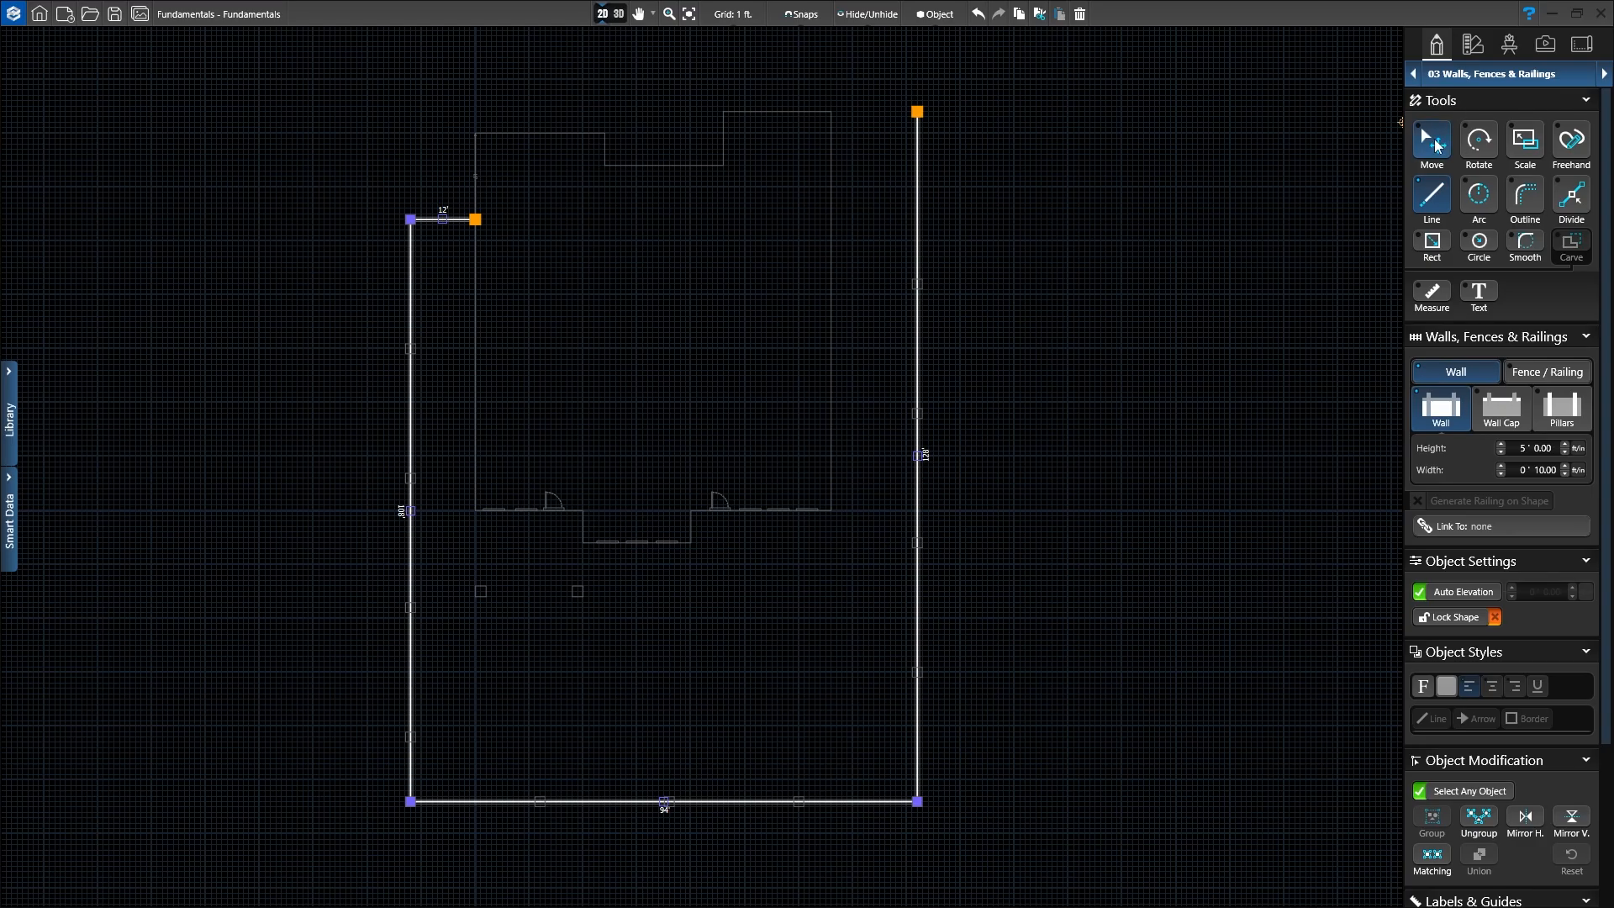
Step: Switch to the Move tool and open the Style 02 Wall Cap Profiles library for the perimeter wall
left_click(1432, 141)
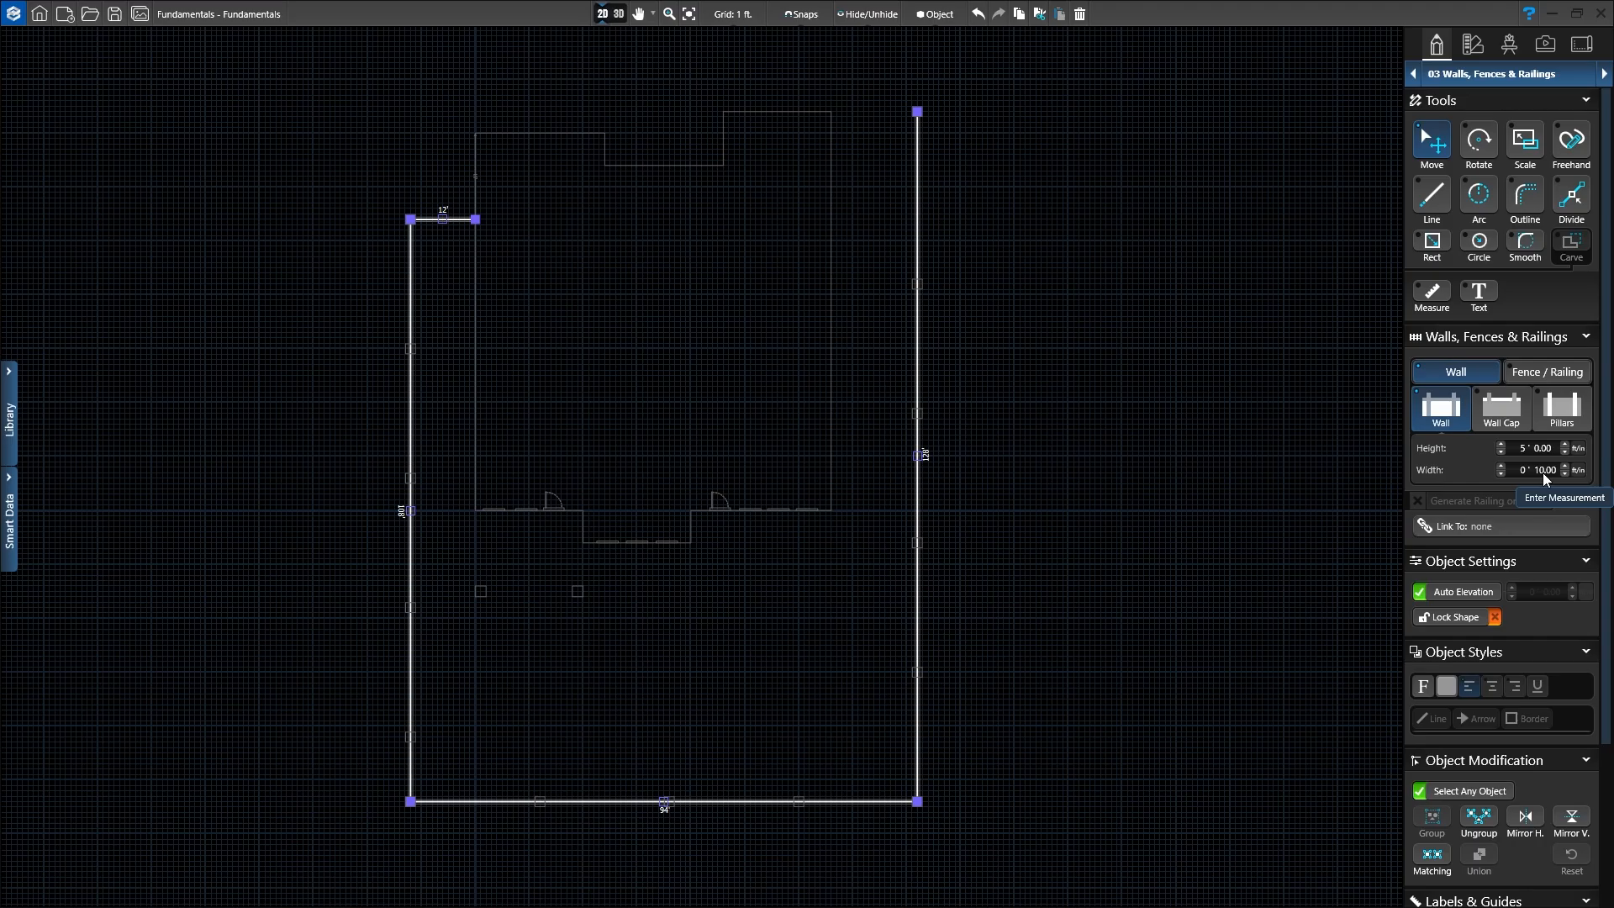
left_click(1504, 418)
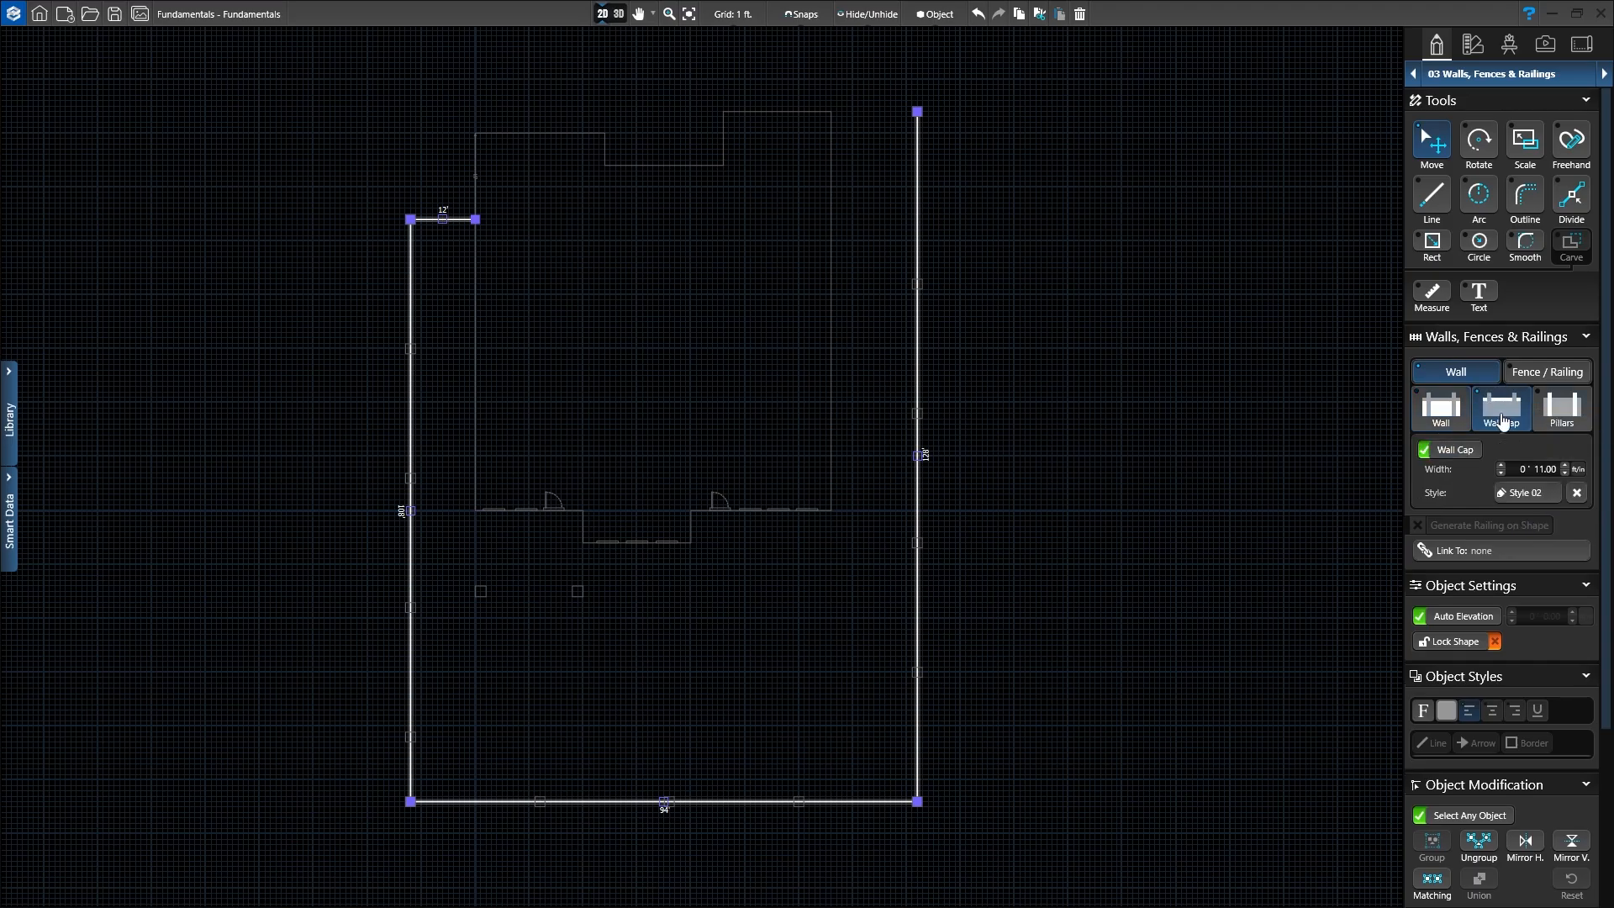
scroll(1458, 497, "down", 1)
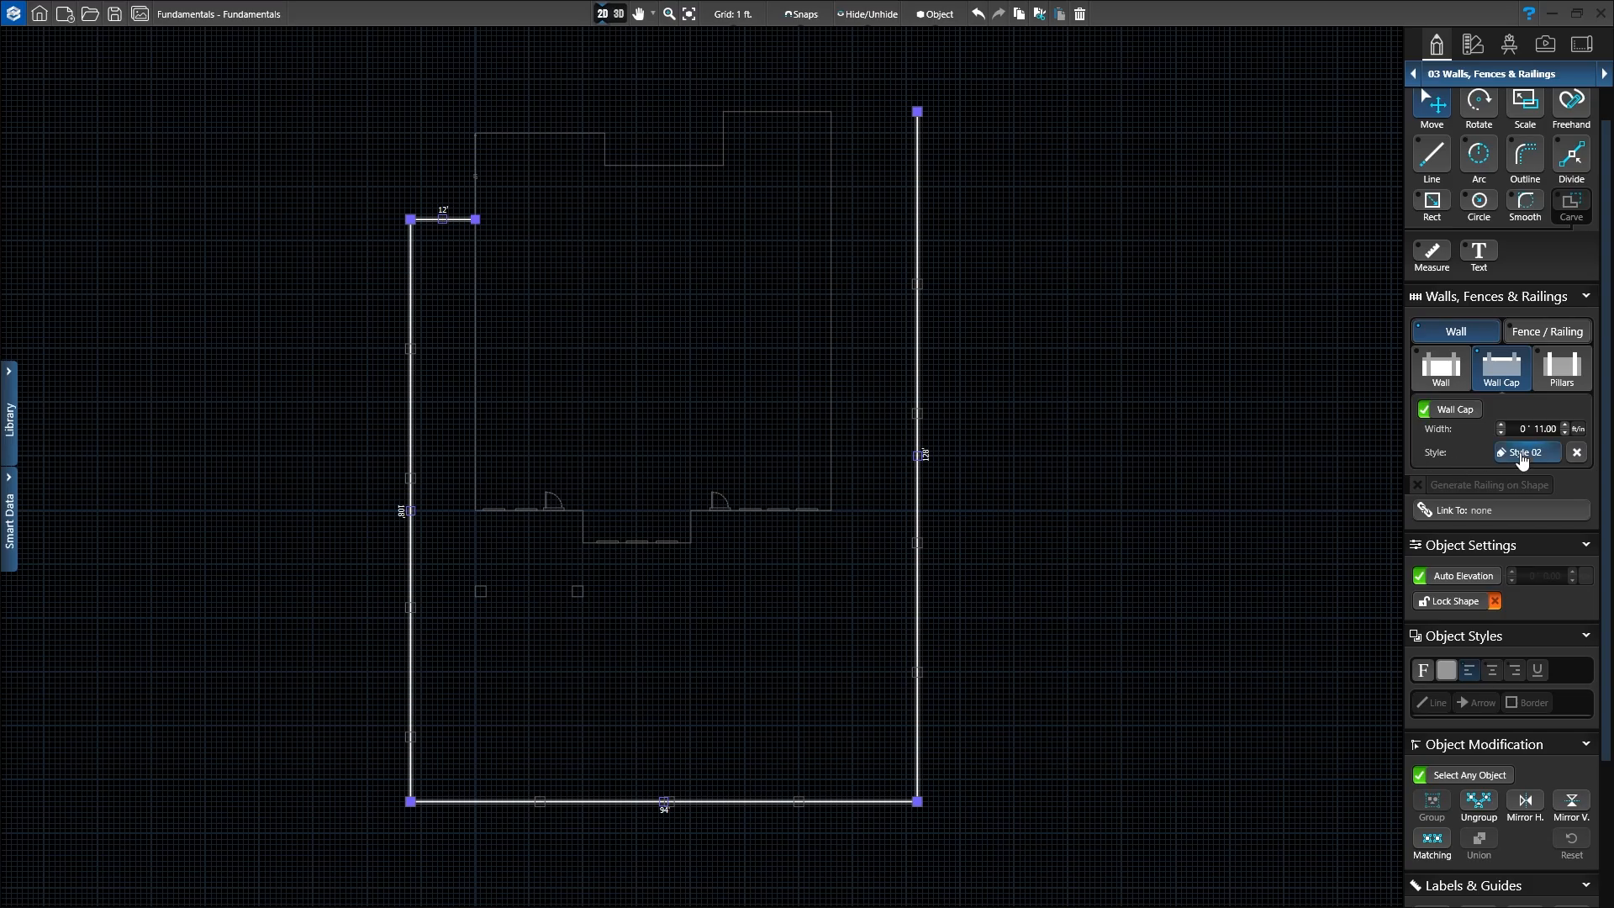
left_click(1526, 460)
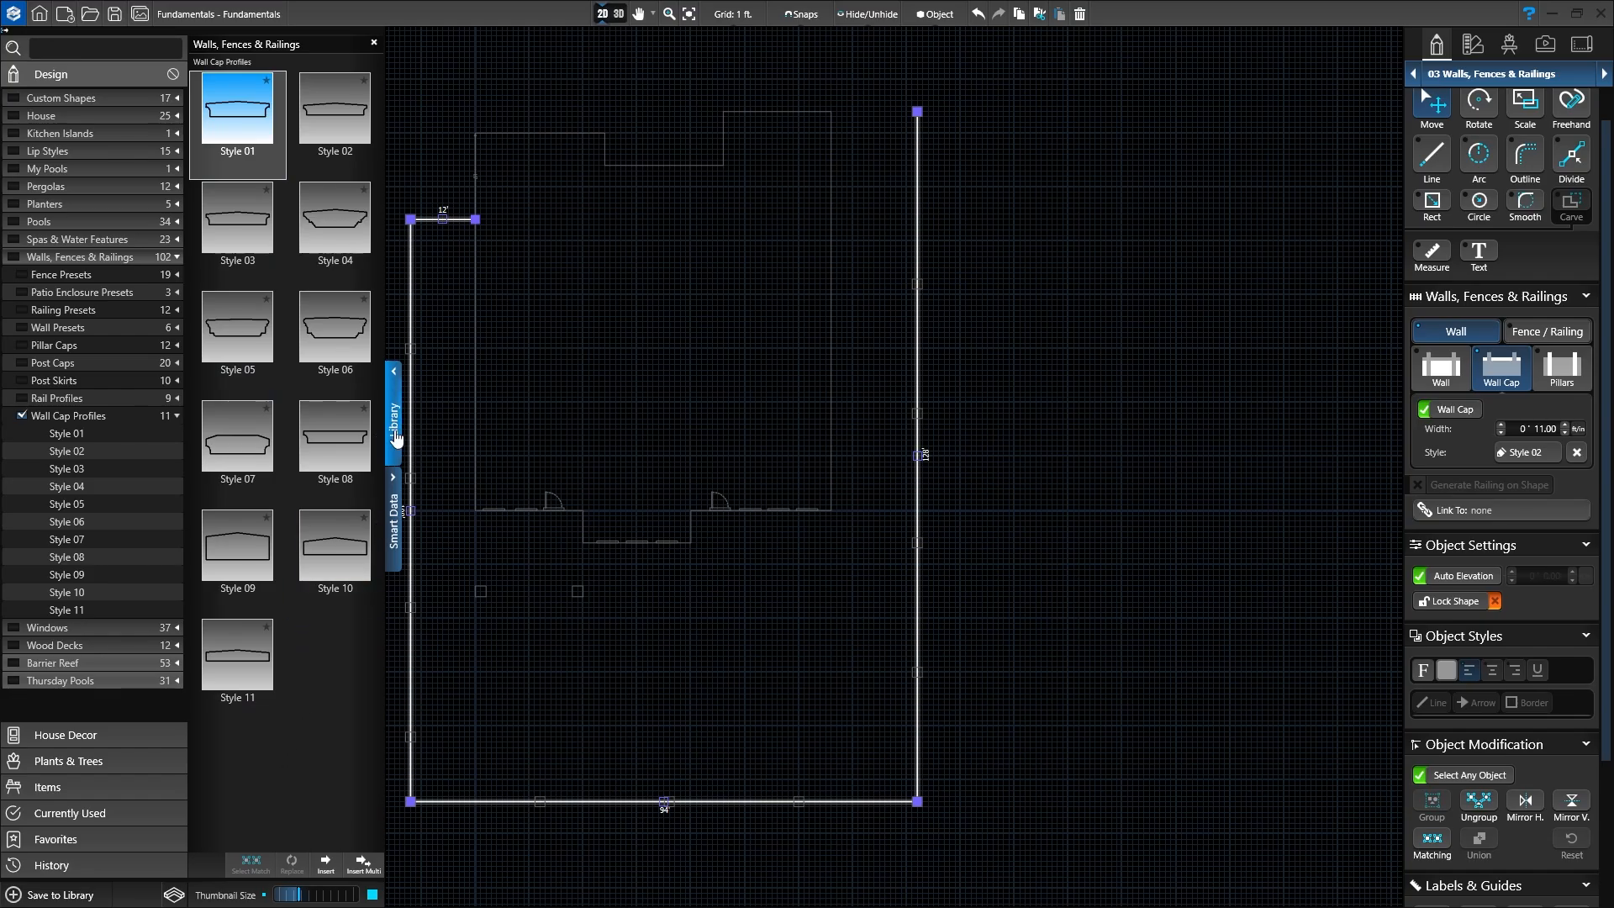
Step: Collapse the wall cap library and bring up the Pillars settings for the perimeter wall
left_click(396, 438)
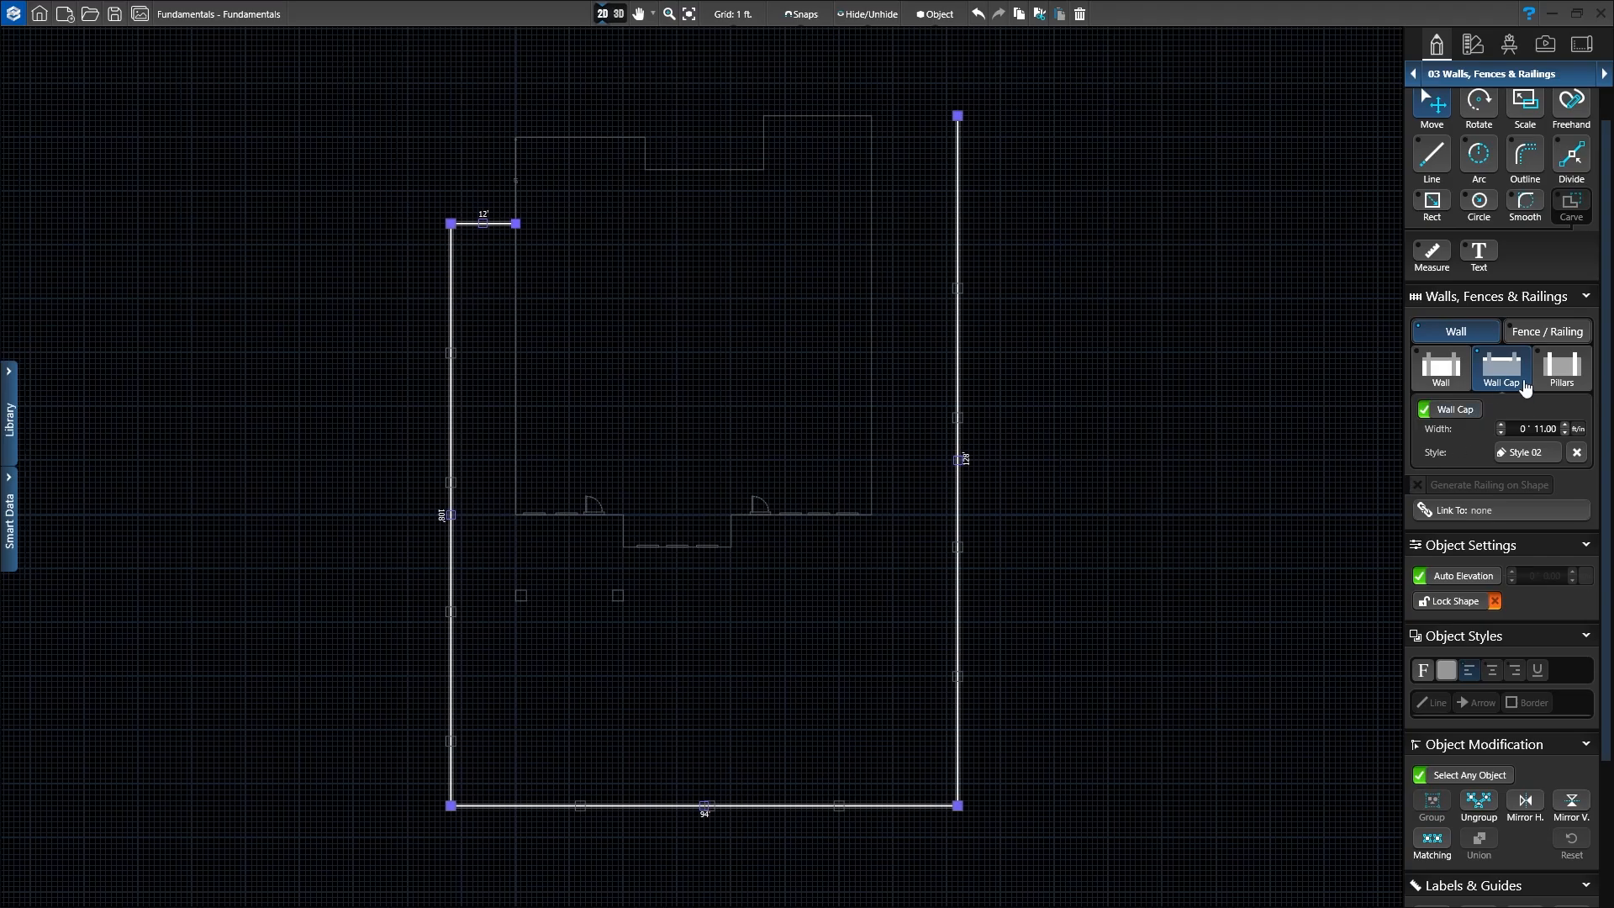
left_click(1564, 369)
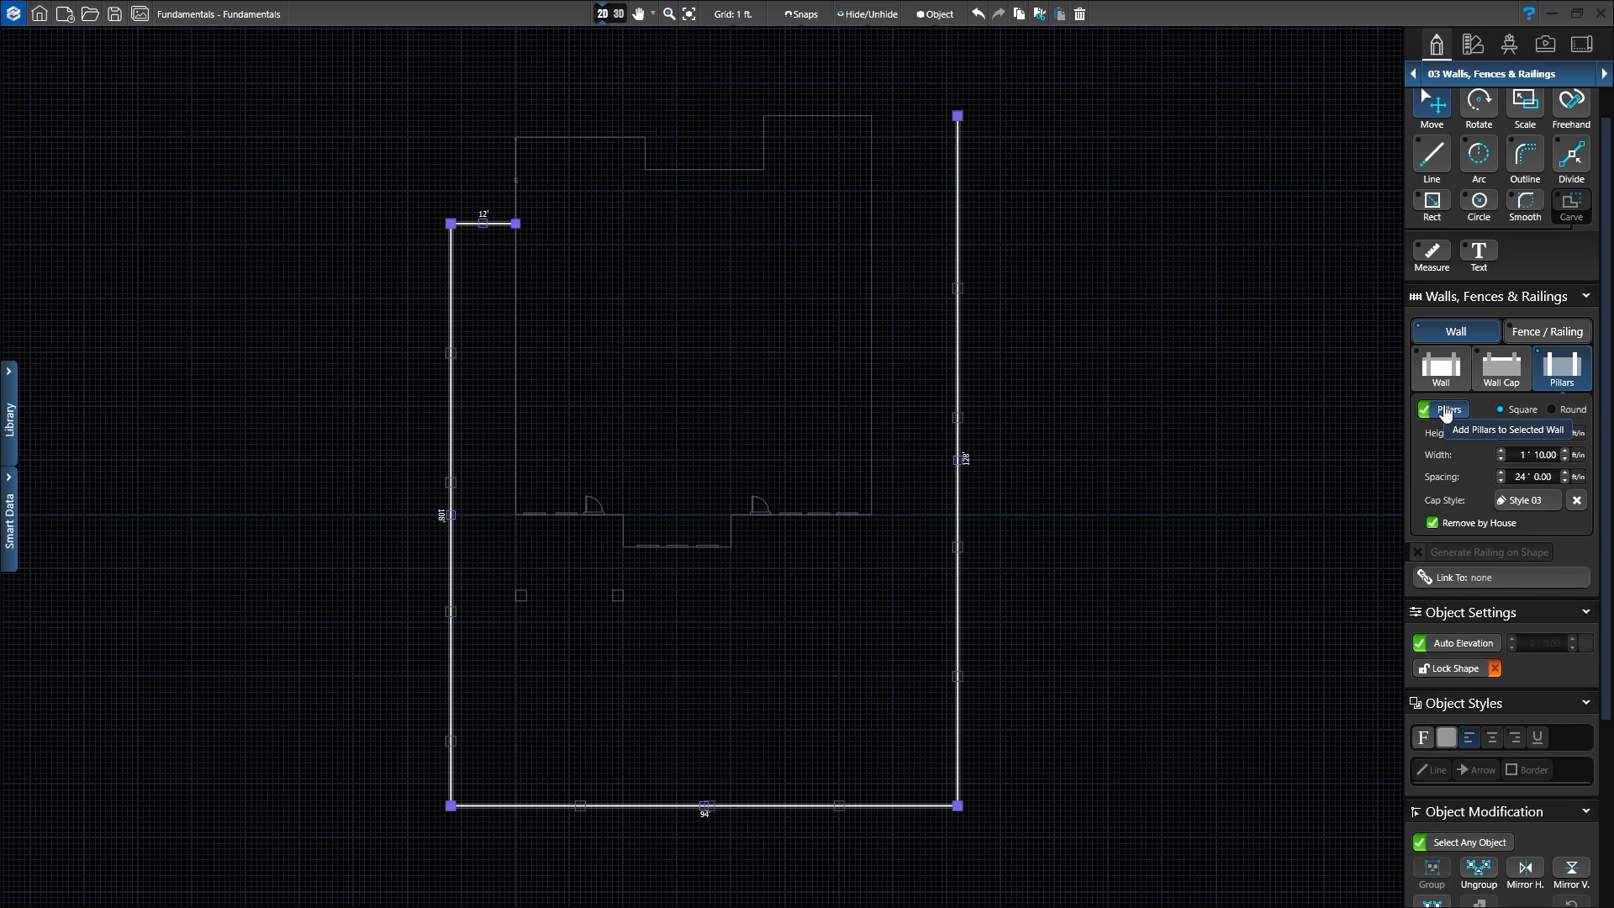
scroll(1468, 461, "down", 1)
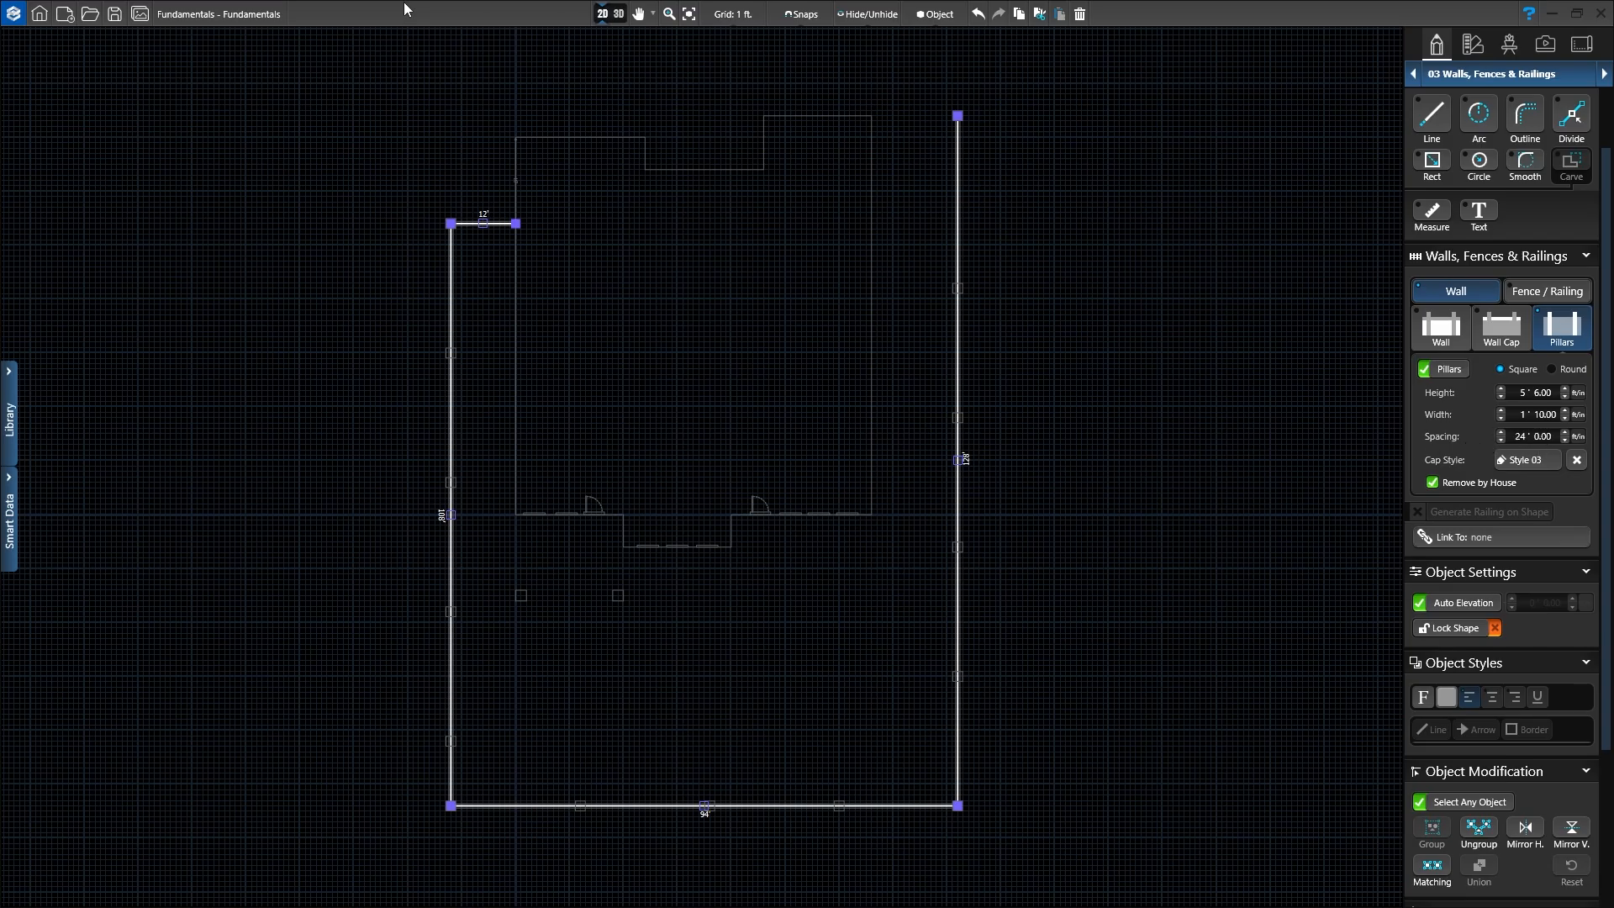
Step: Switch to 3D and adjust the pillar spacing with the spinner arrows, ending at 29'
left_click(622, 23)
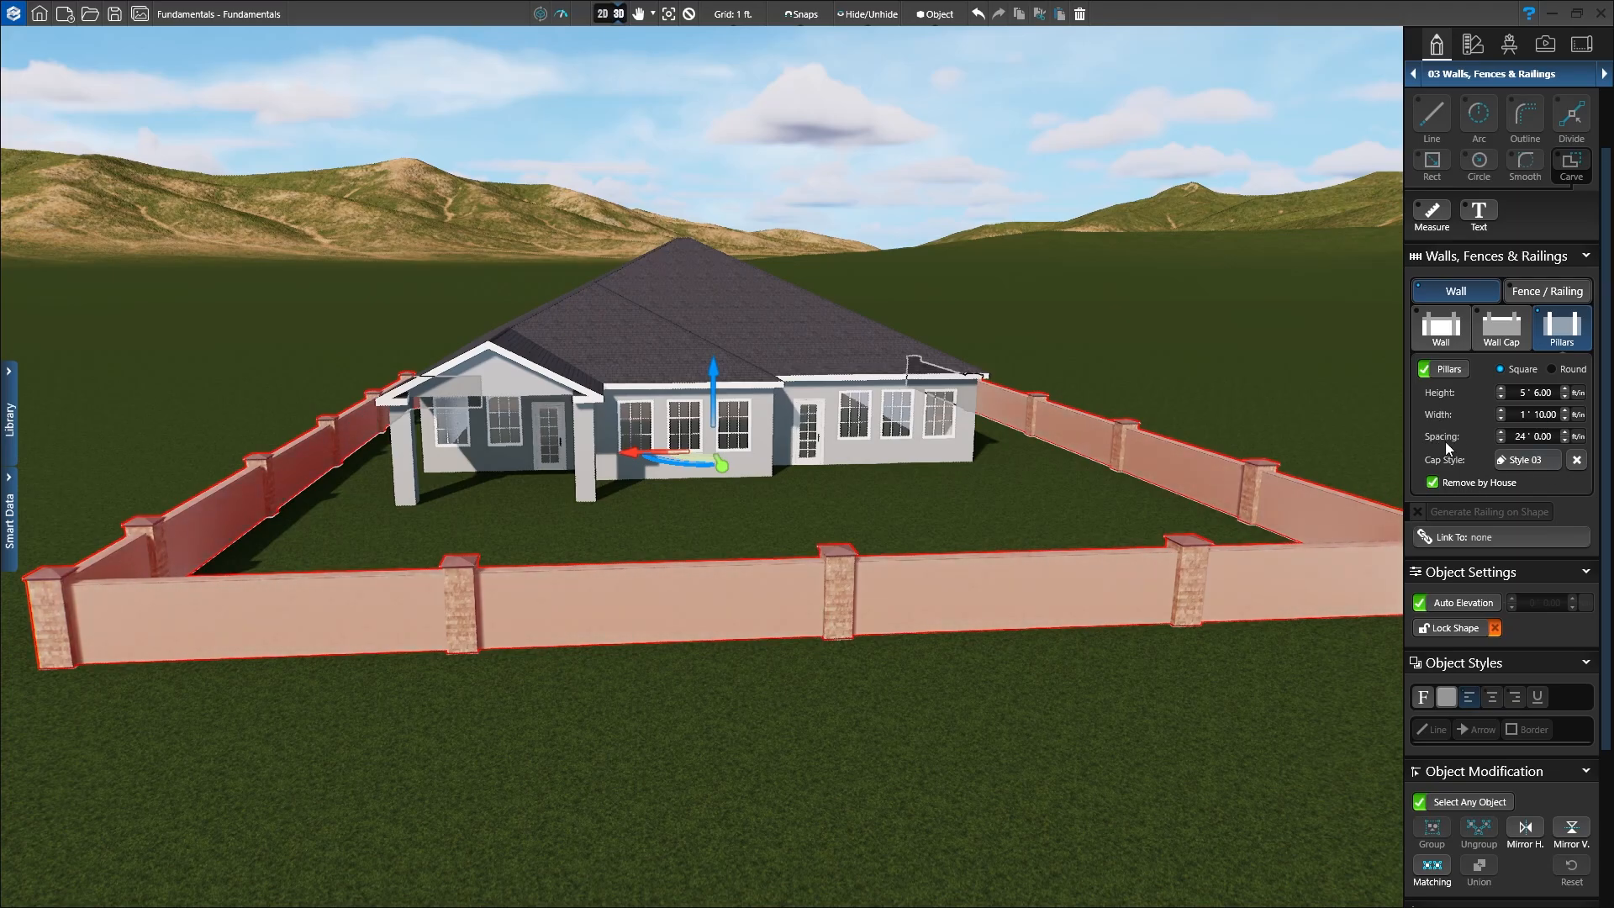
left_click(1501, 441)
left_click(1501, 441)
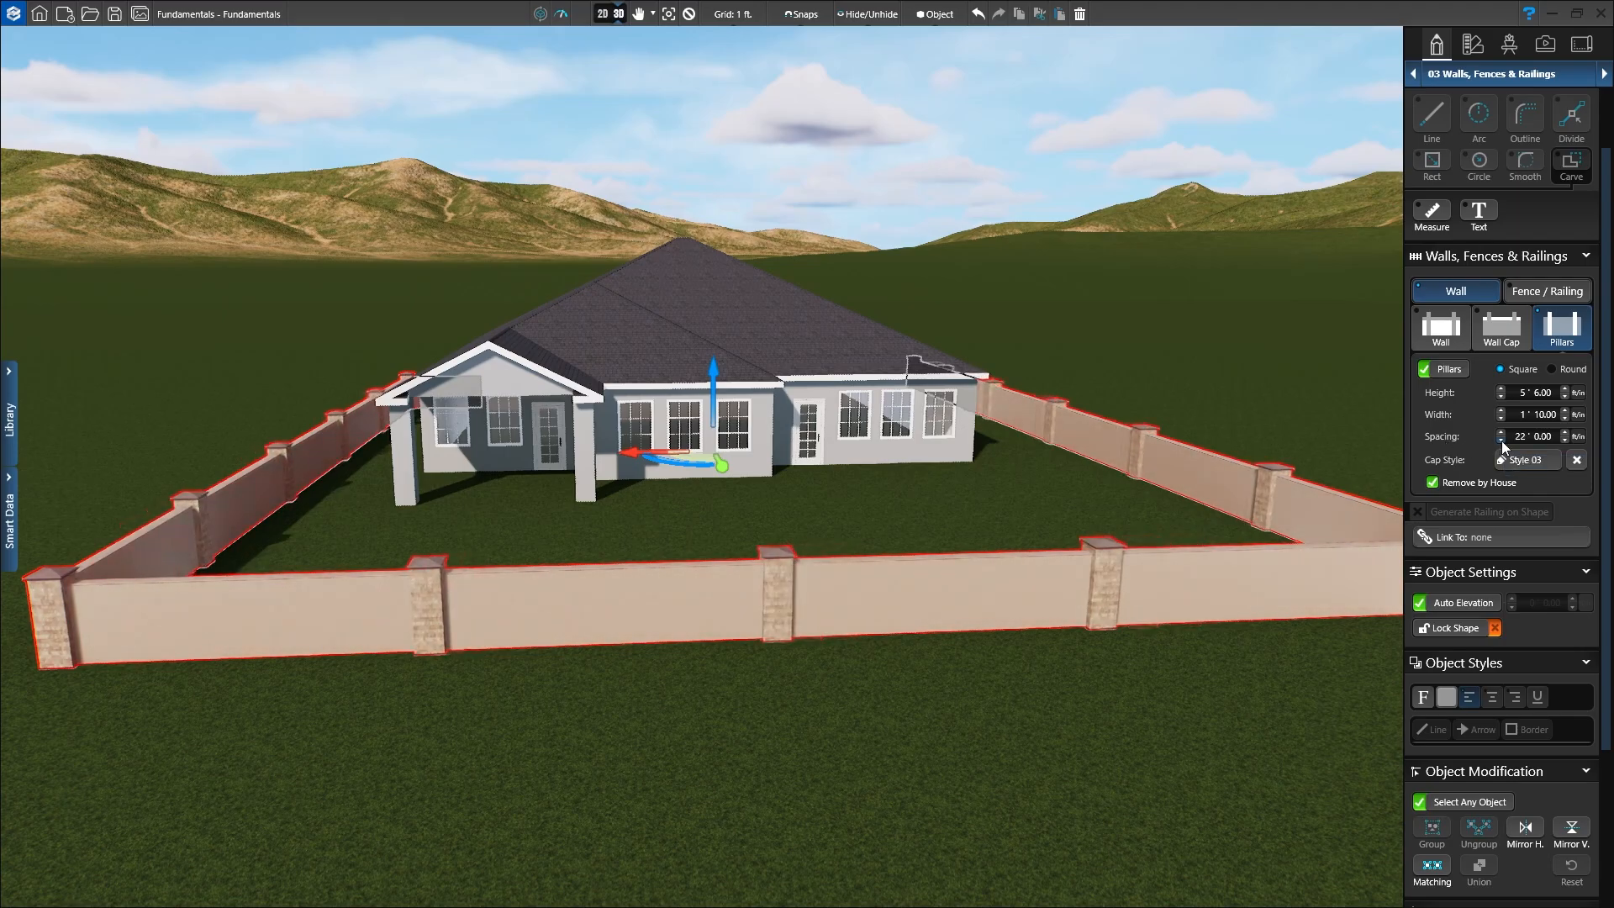
left_click(1502, 441)
left_click(1501, 441)
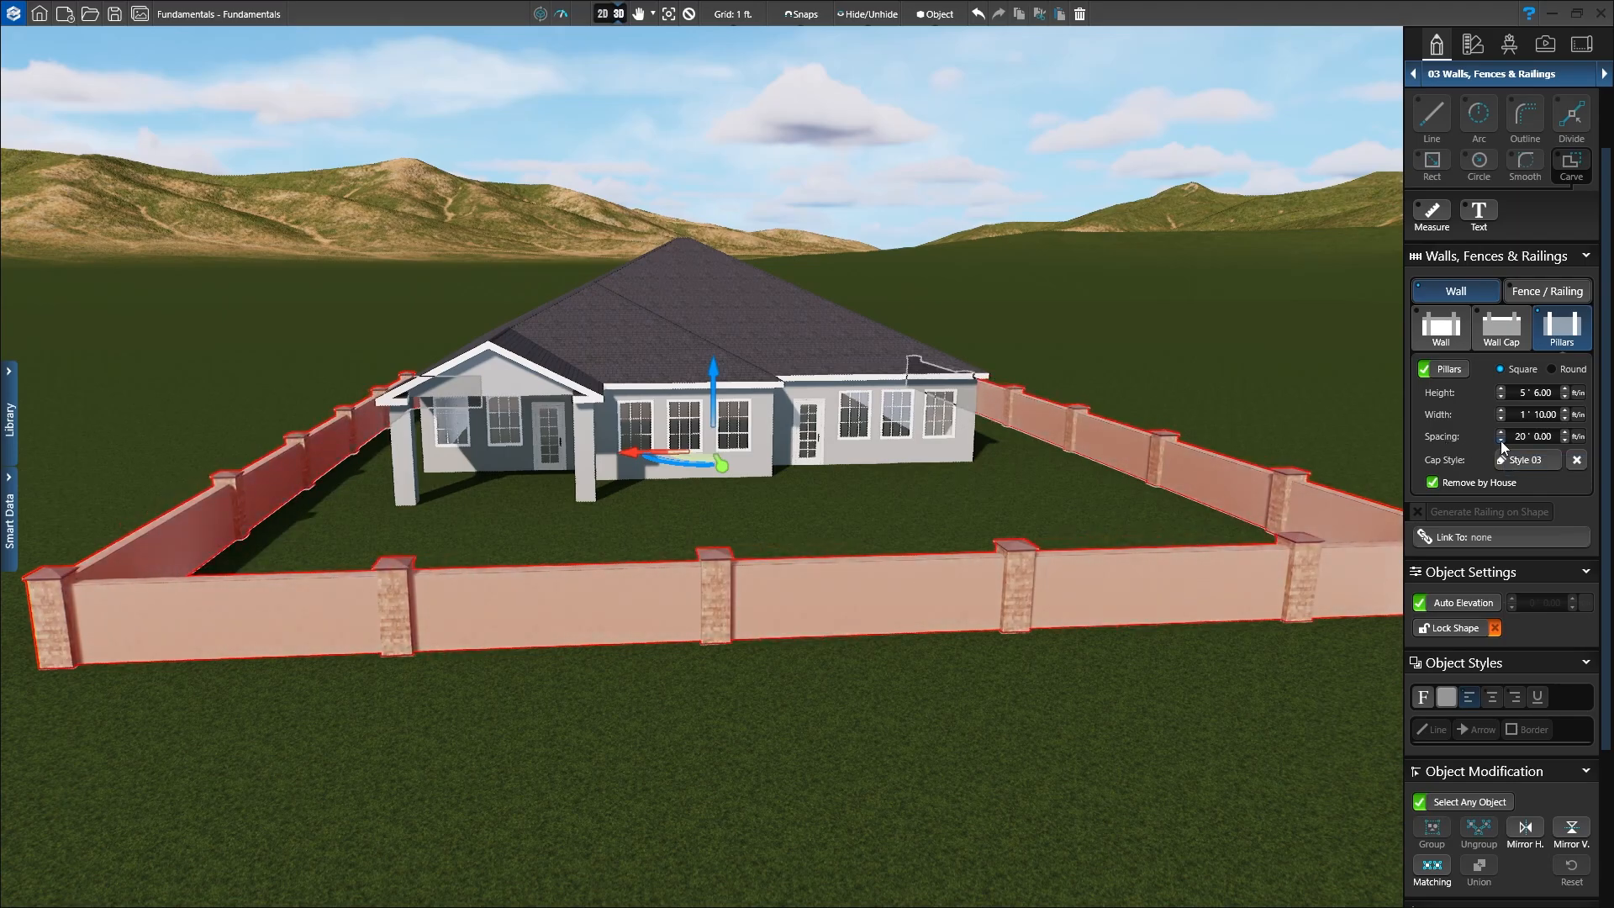
left_click(1502, 436)
left_click(1501, 436)
left_click(1502, 436)
left_click(1502, 435)
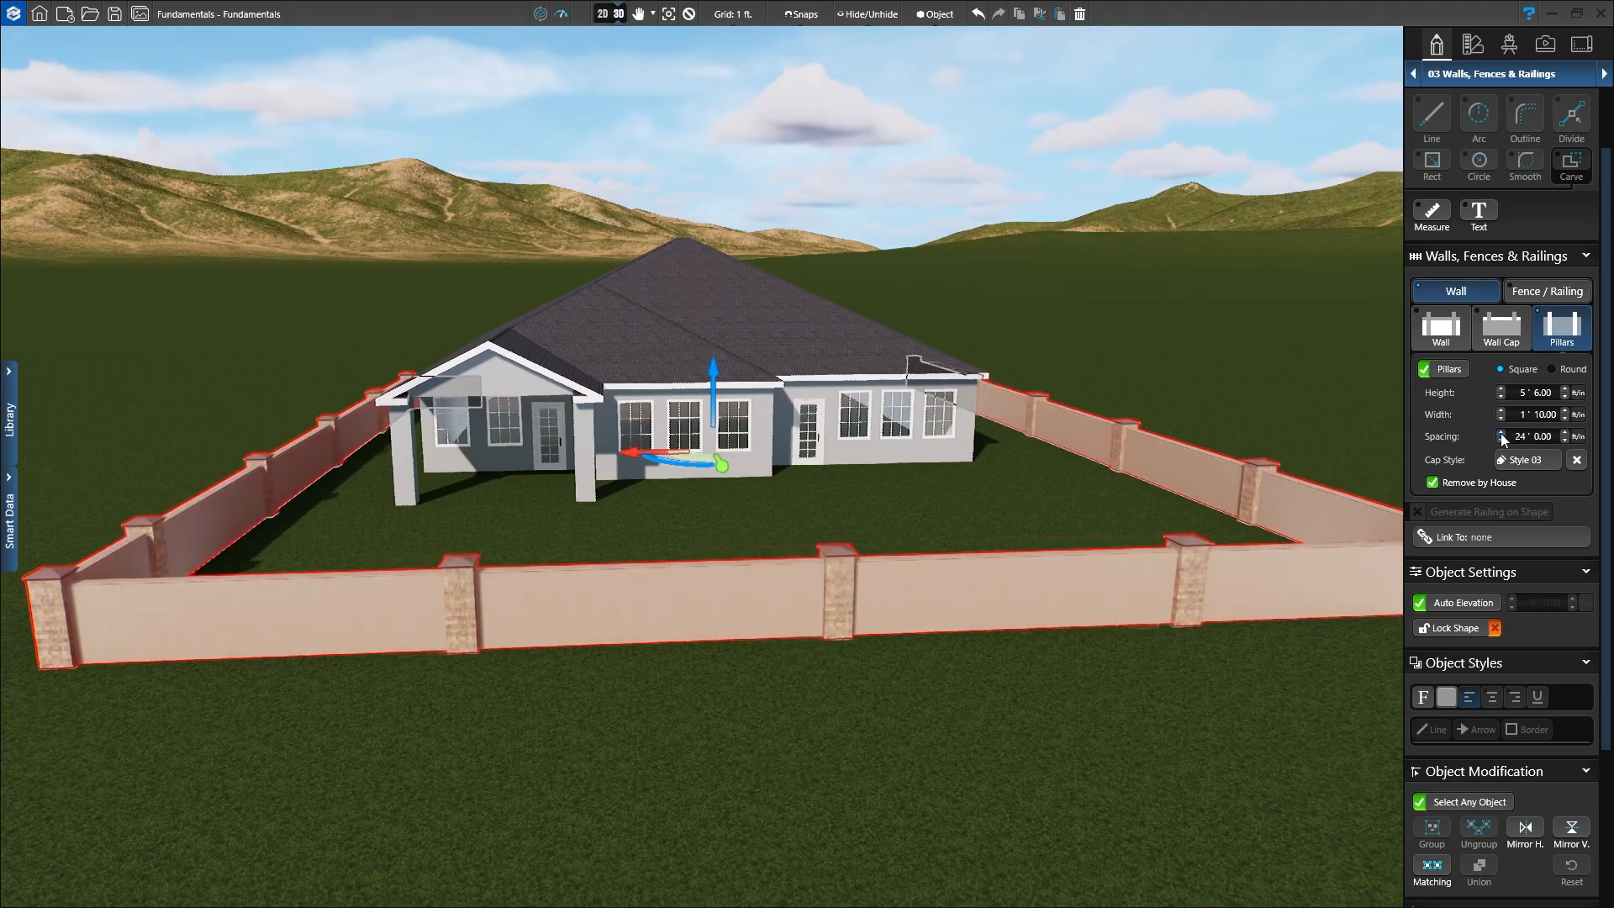
left_click(1501, 435)
left_click(1502, 435)
left_click(1502, 436)
left_click(1501, 436)
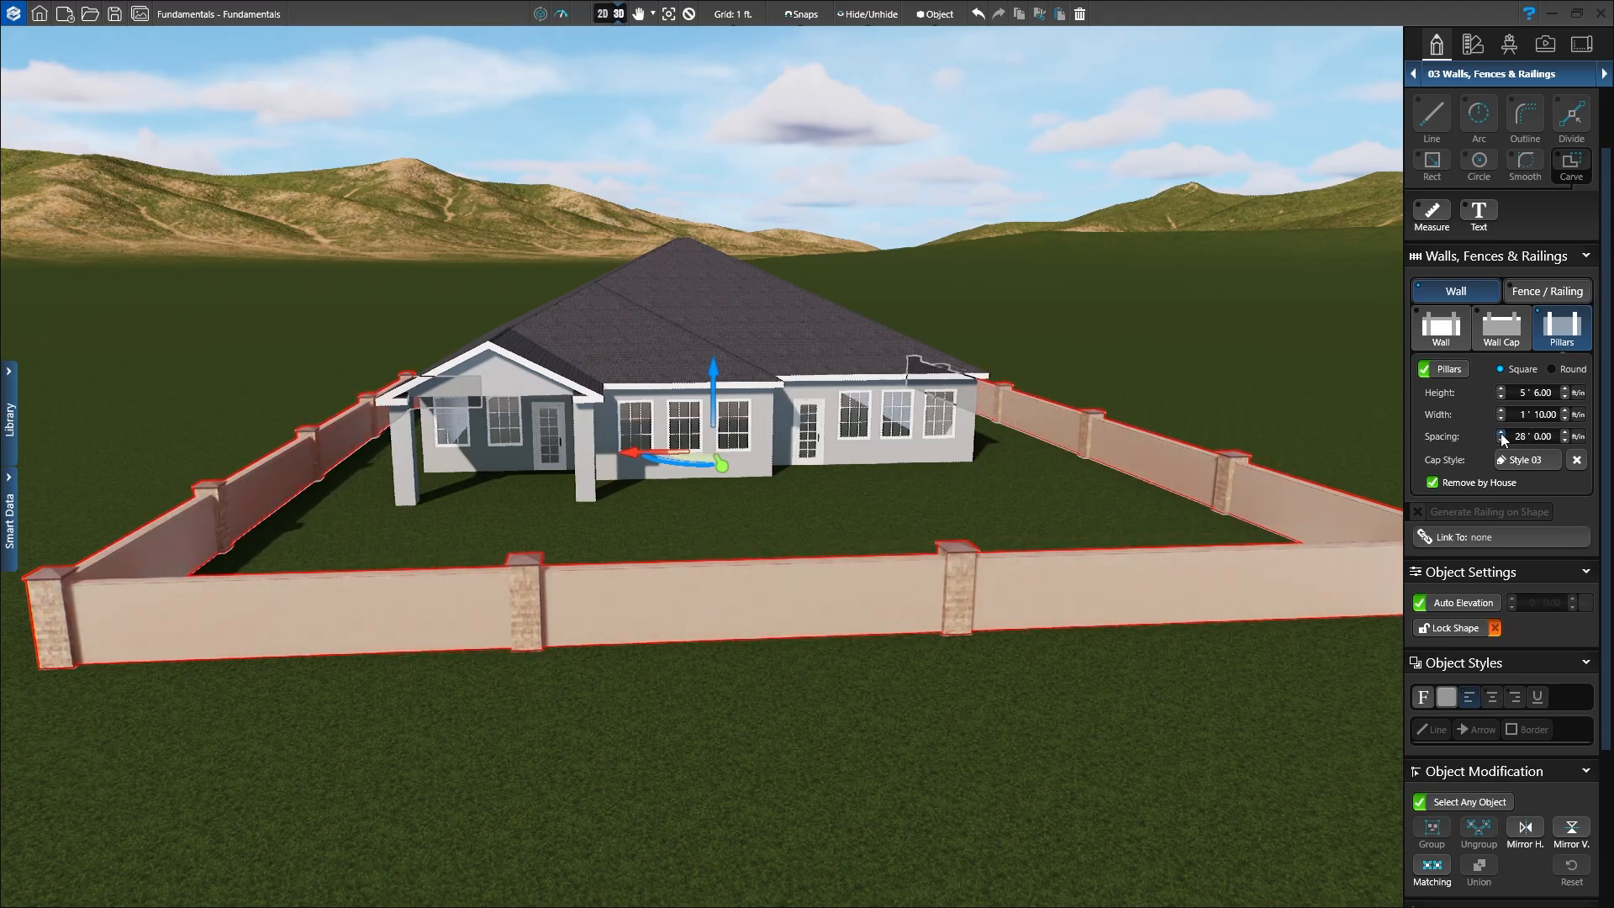
left_click(1502, 435)
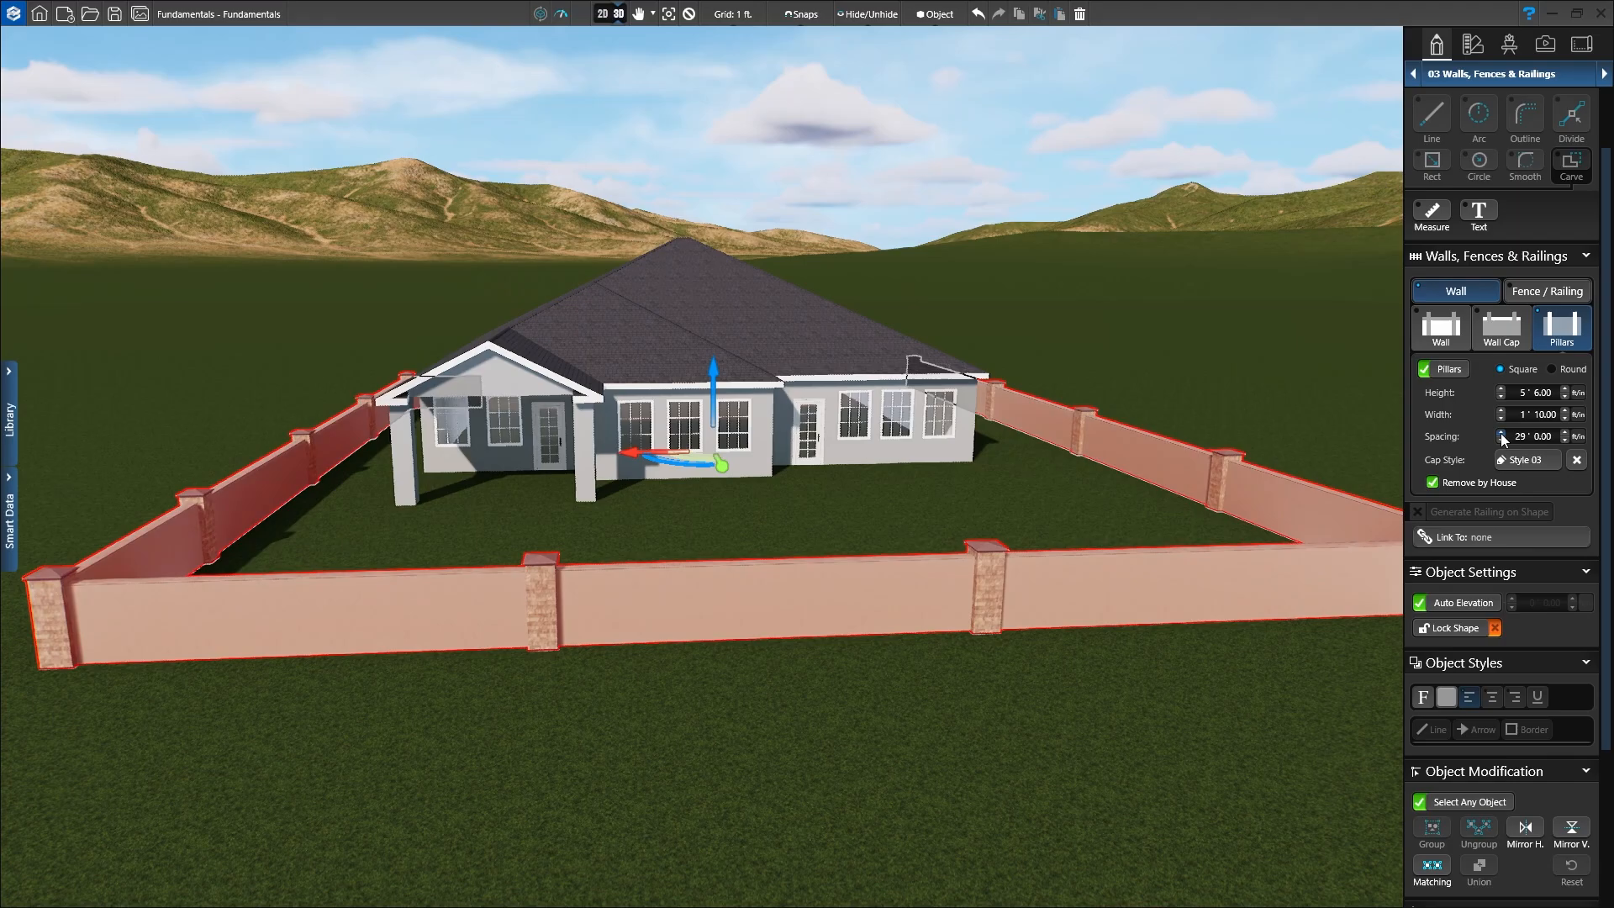
left_click(1501, 435)
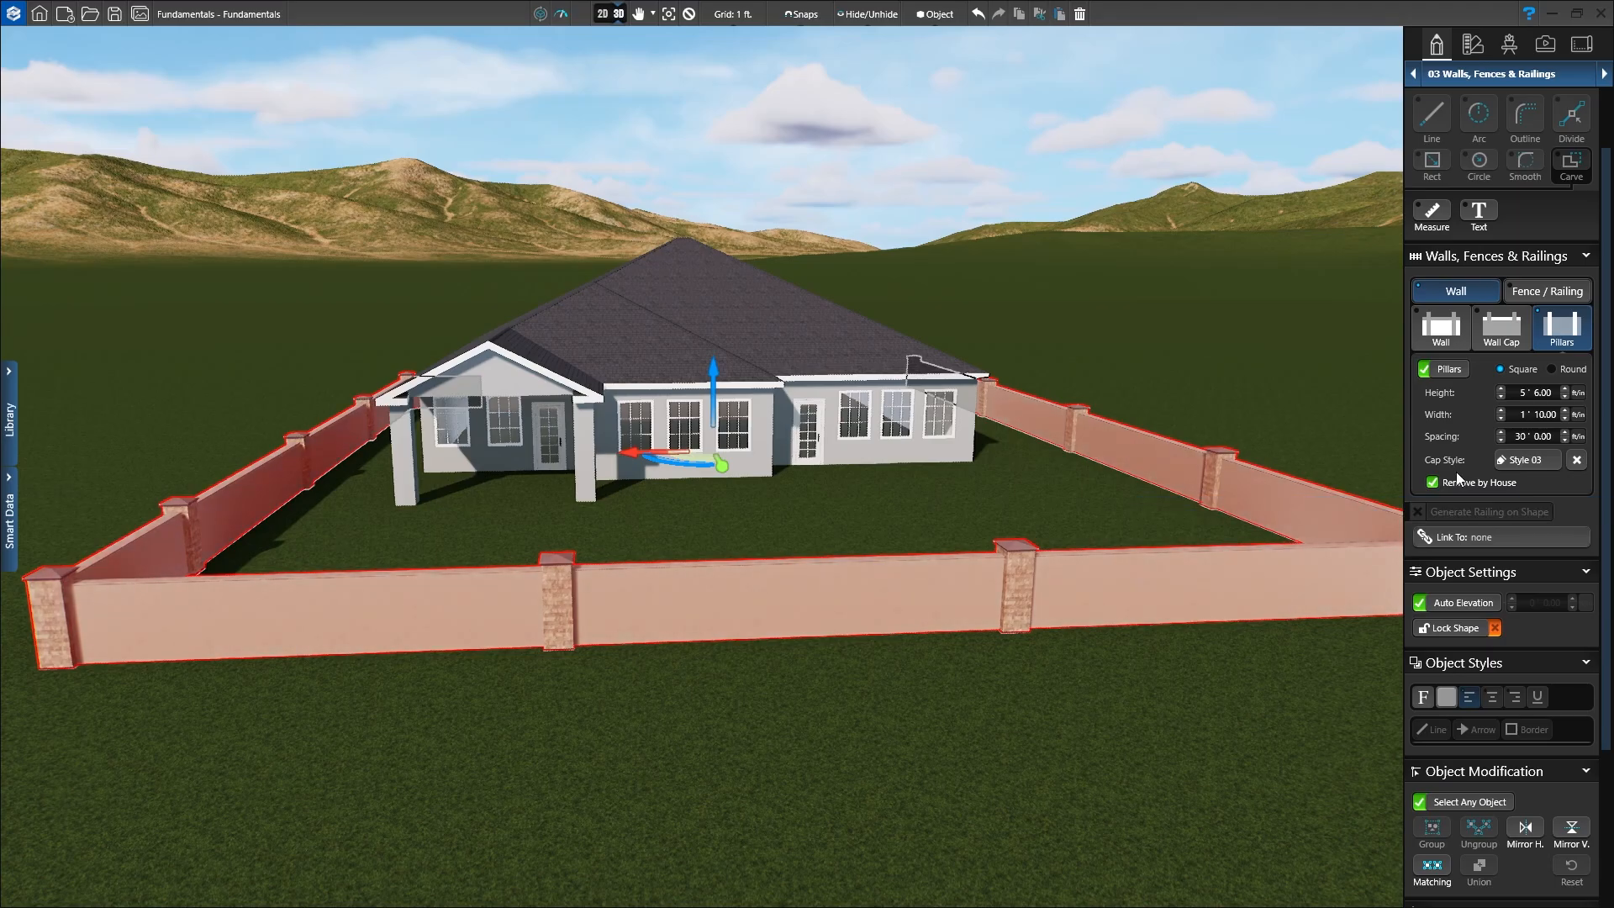
Step: Deselect the wall and orbit to its capped stone end pillar beside the house's corner
scroll(959, 471, "down", 5)
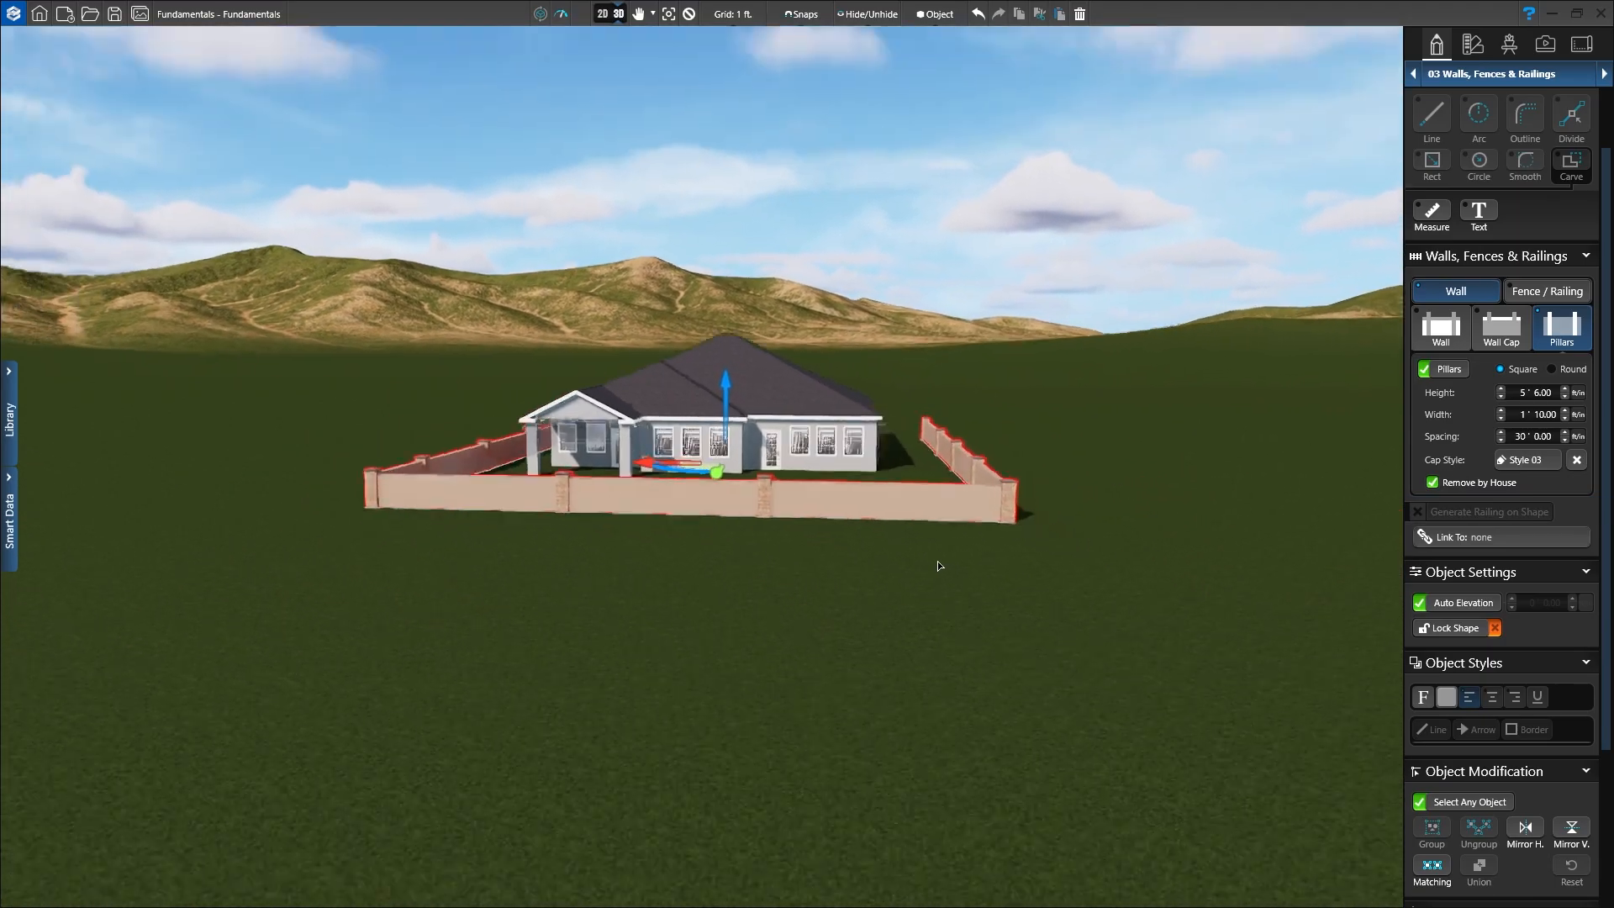
middle_click_drag(938, 566, 965, 598)
scroll(956, 548, "up", 5)
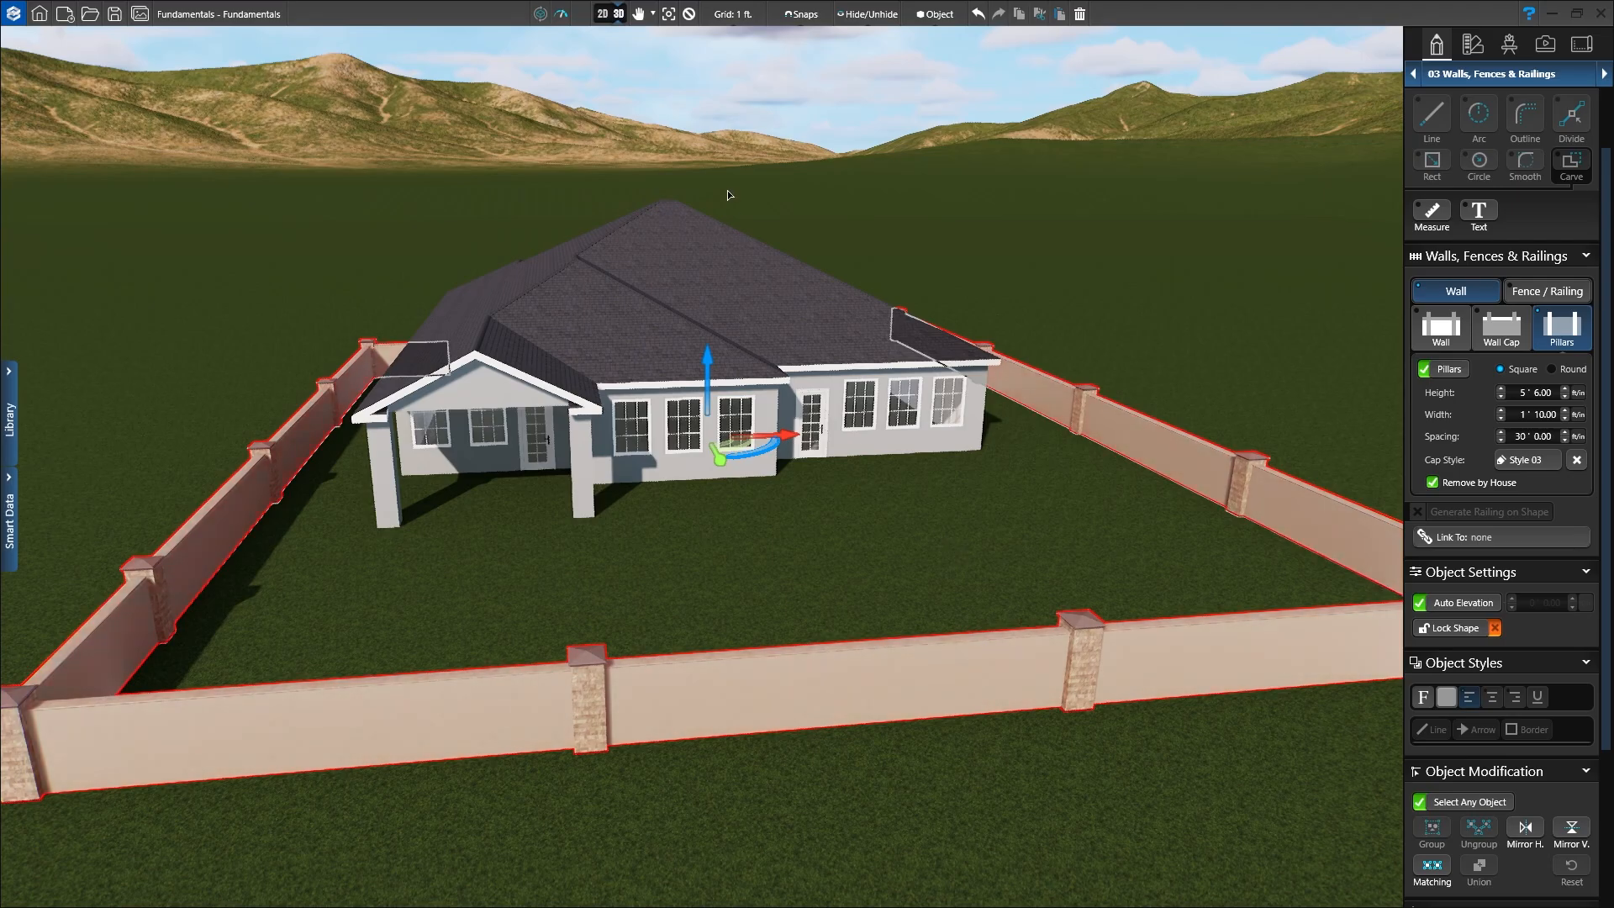
left_click(691, 17)
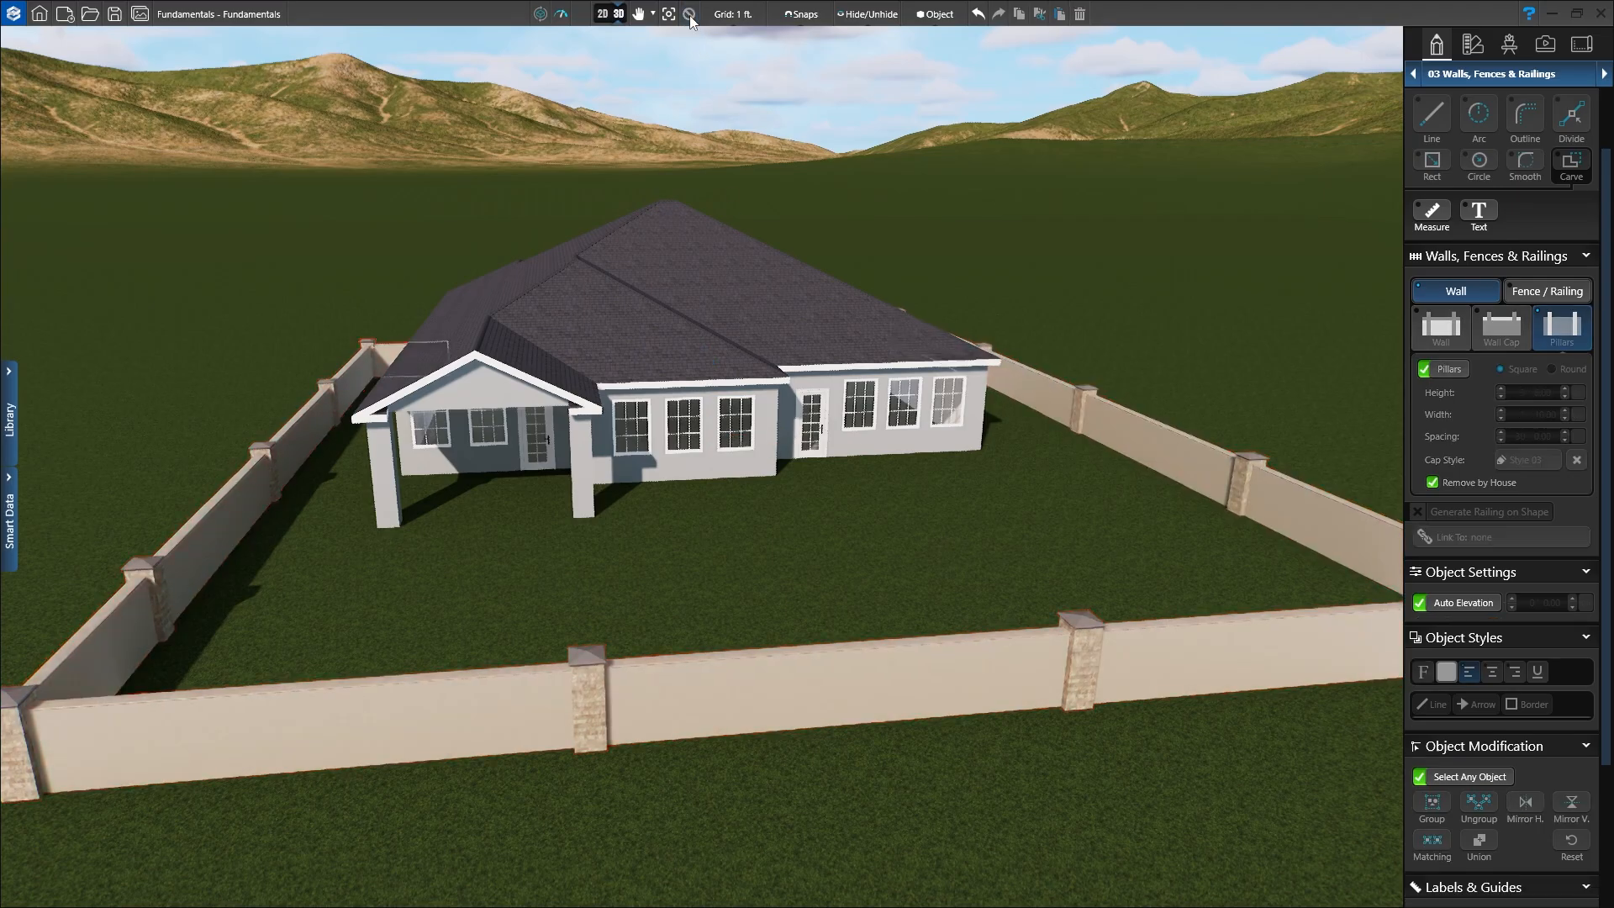
middle_click_drag(829, 461, 822, 425)
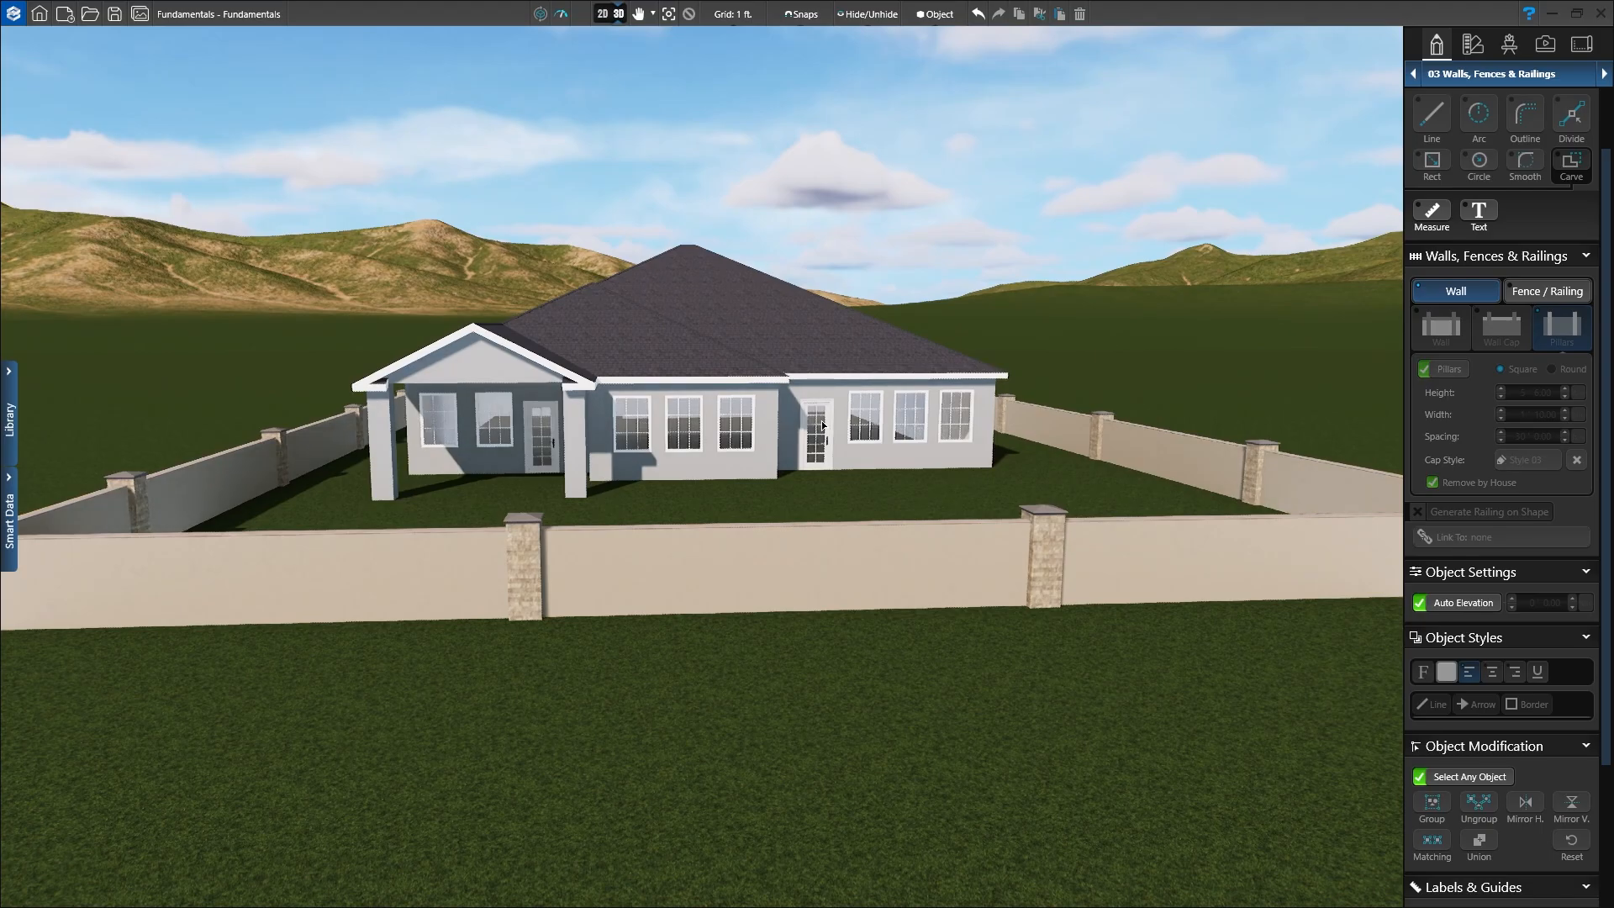
left_click_drag(1001, 457, 596, 570)
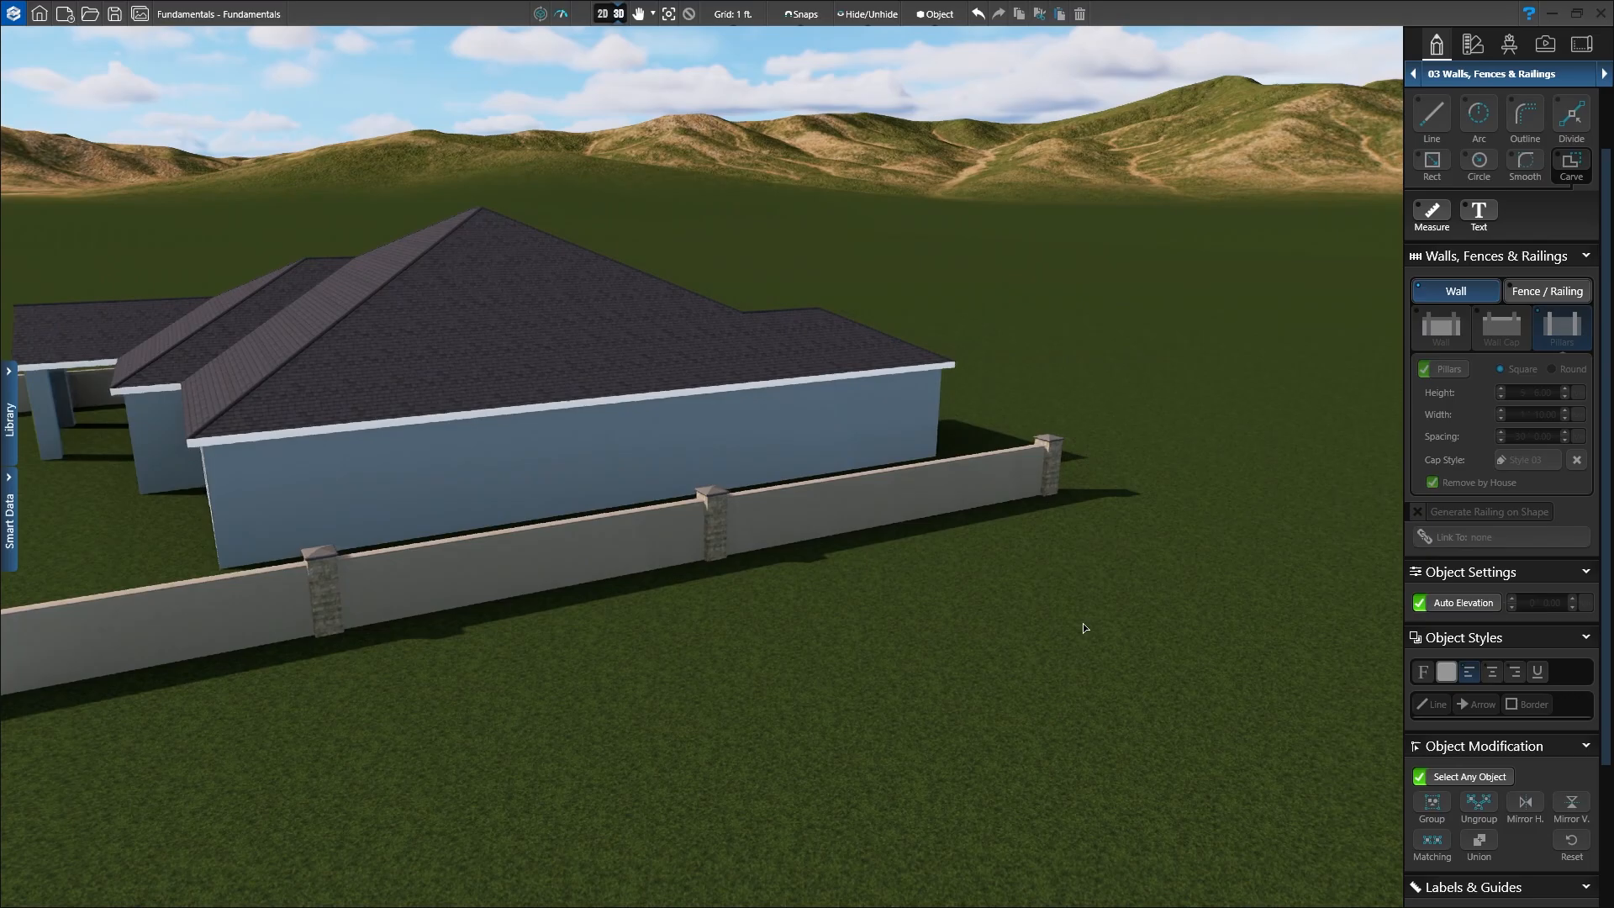
left_click_drag(1085, 628, 971, 561)
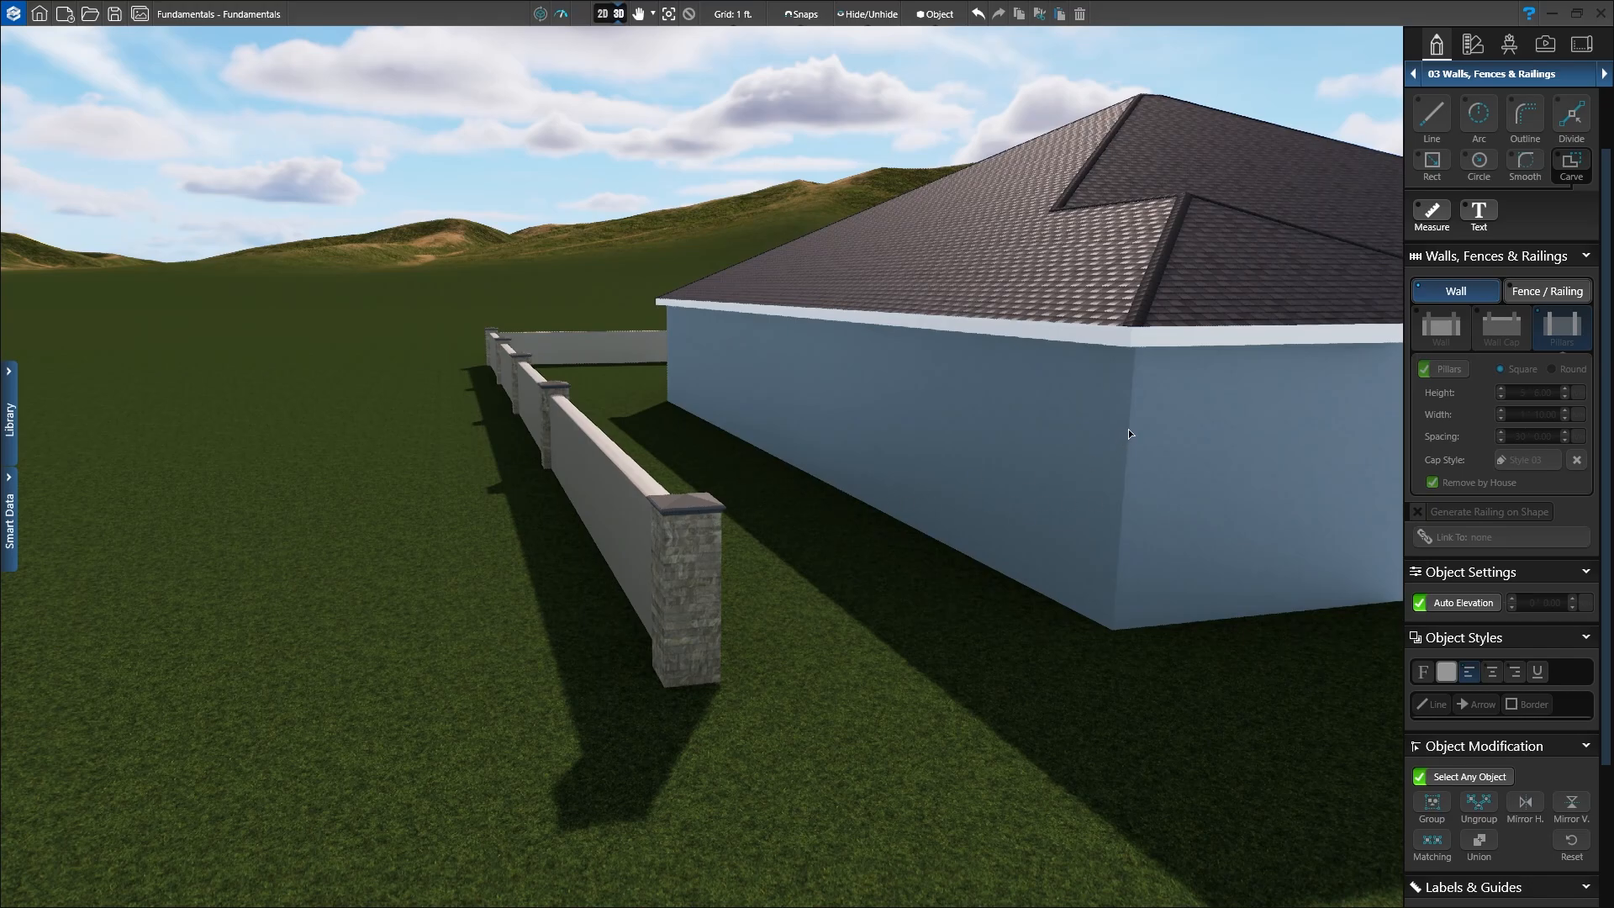
left_click_drag(1128, 429, 1142, 515)
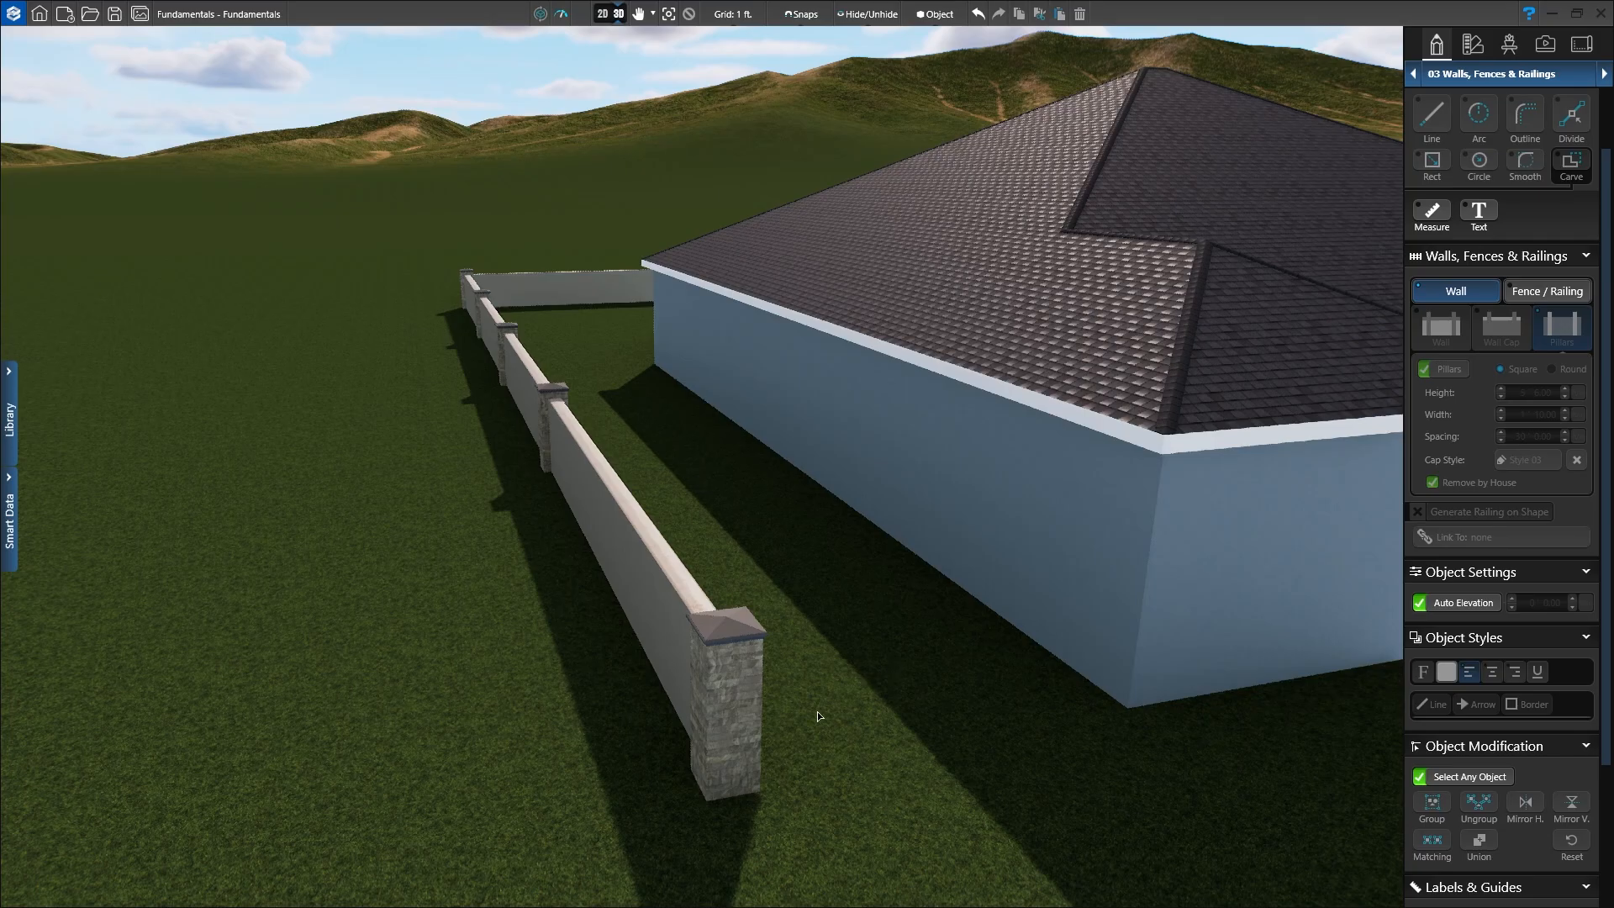
Step: Return to the 2D plan and zoom into the top-right corner where the wall ends beside the house
left_click(603, 14)
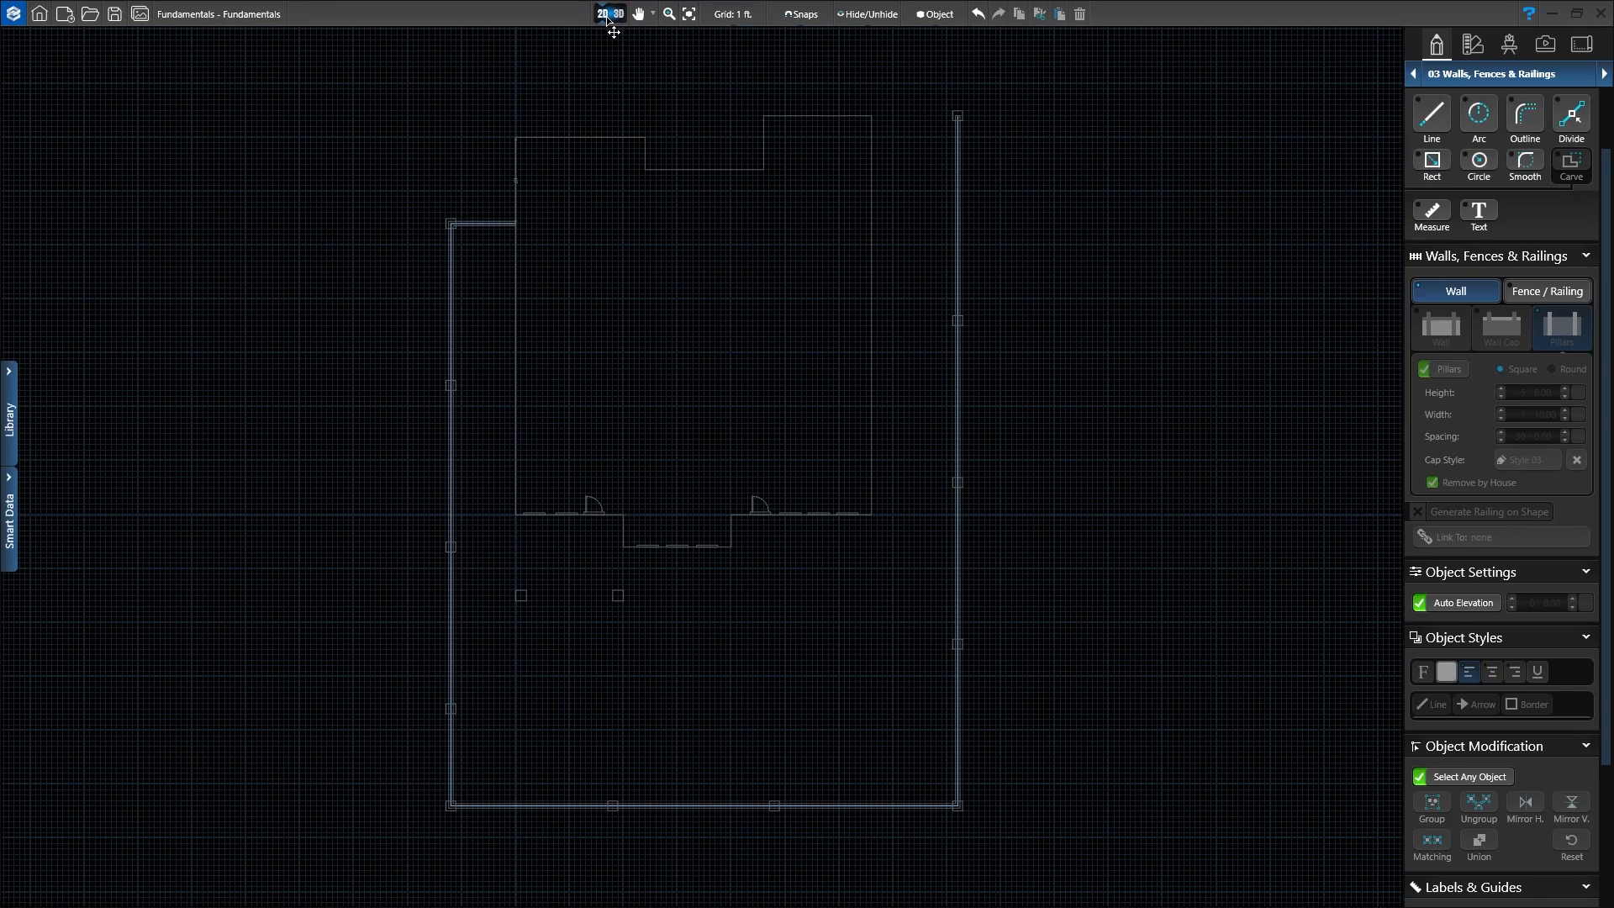
middle_click_drag(858, 245, 770, 323)
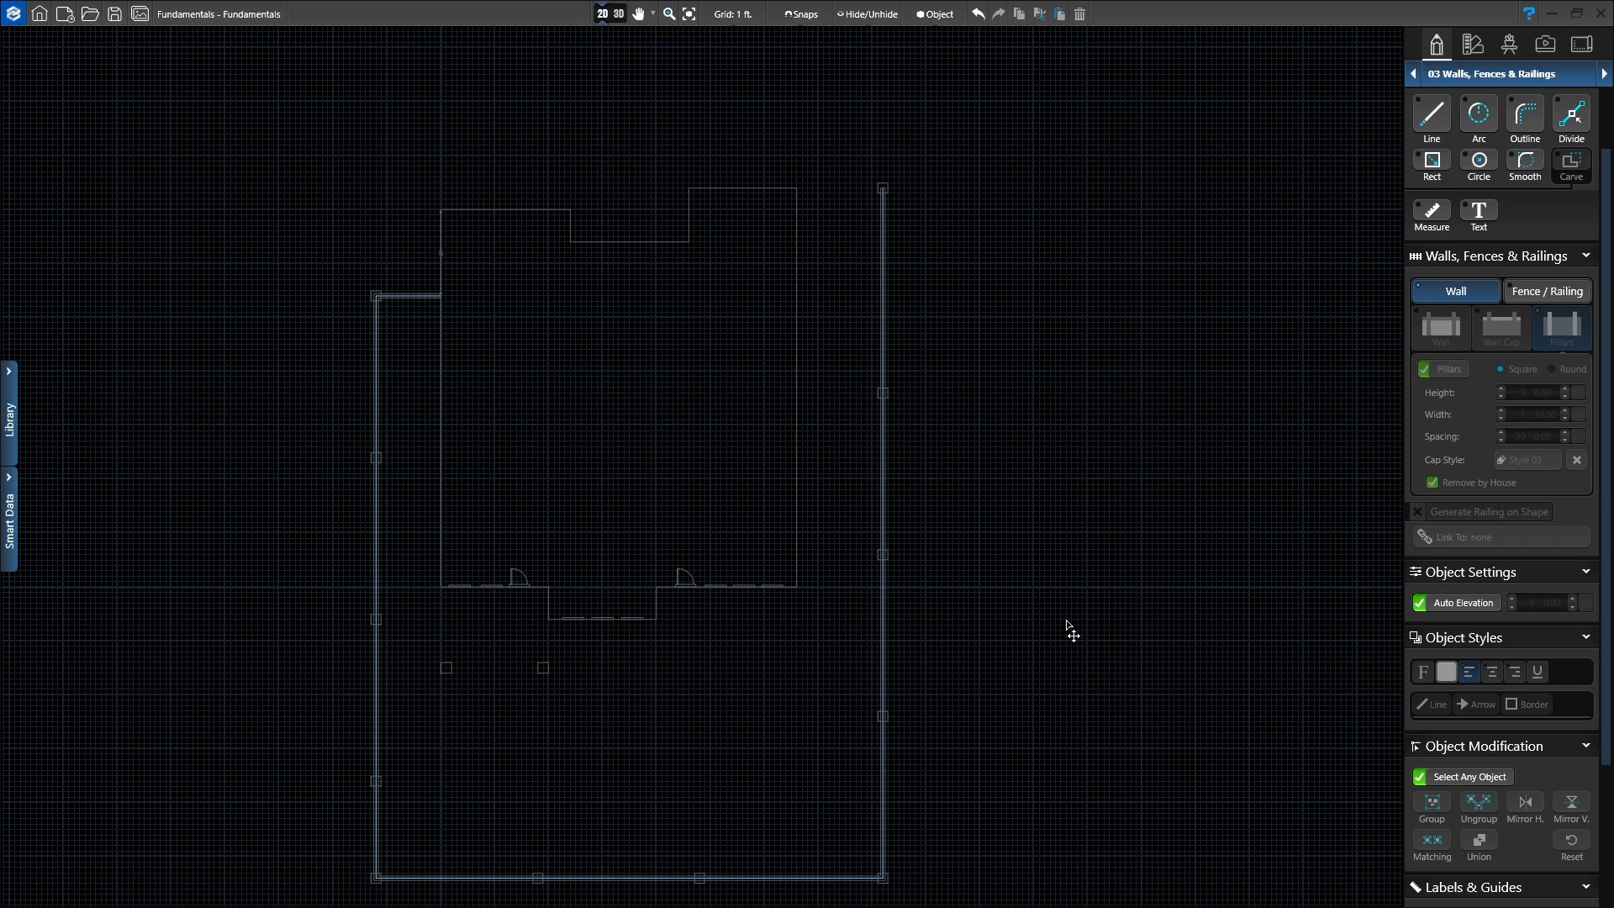
scroll(778, 223, "up", 3)
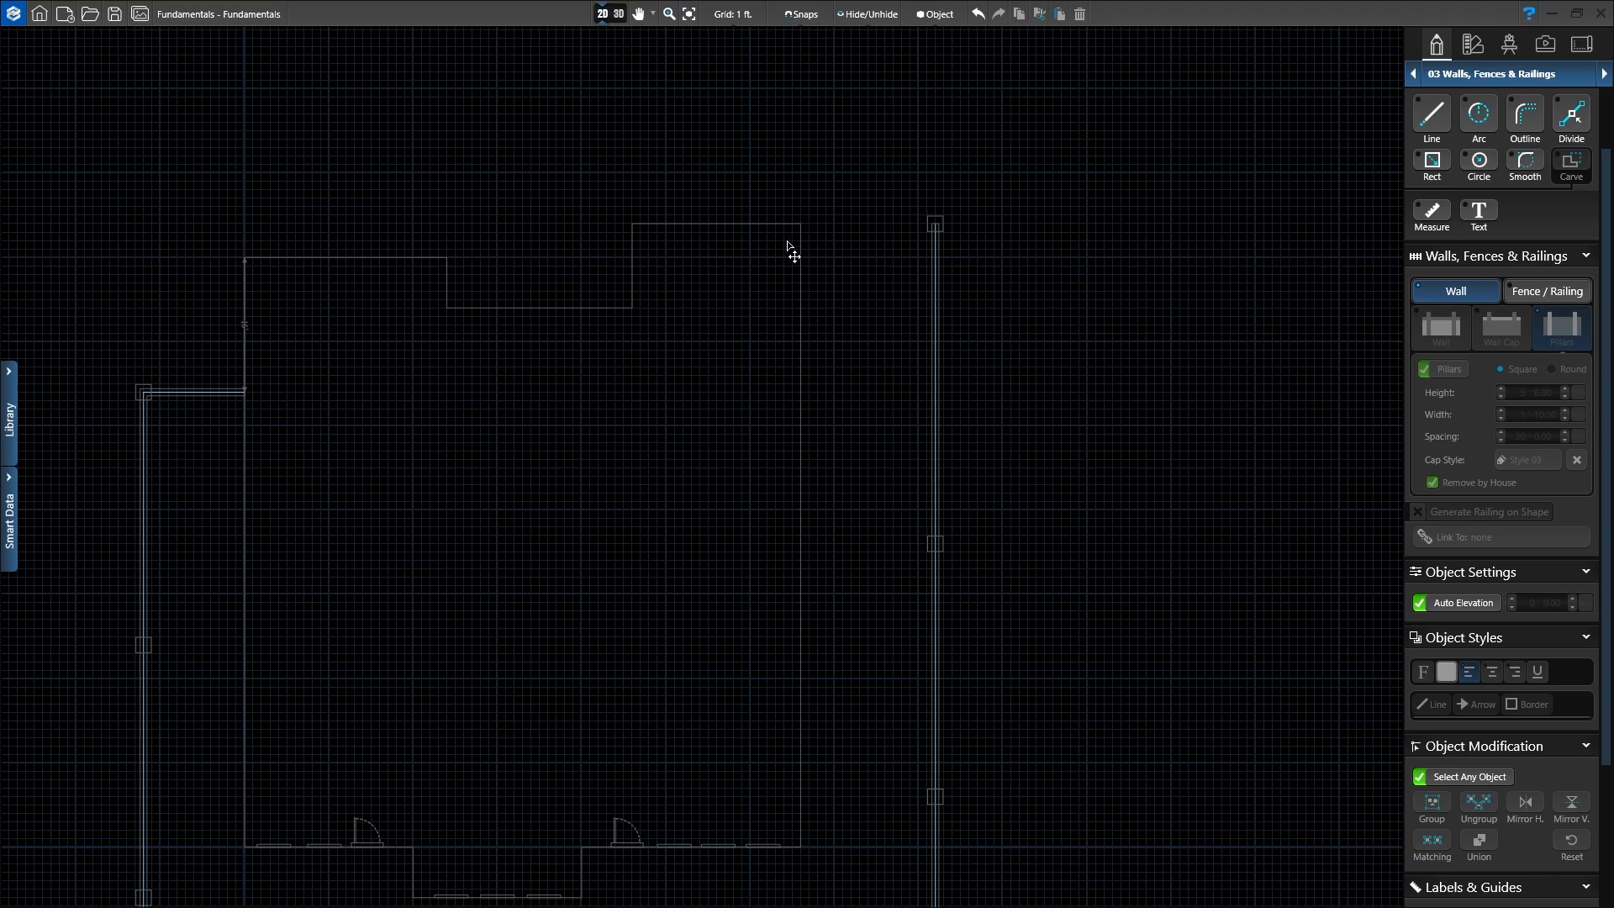
scroll(794, 252, "up", 5)
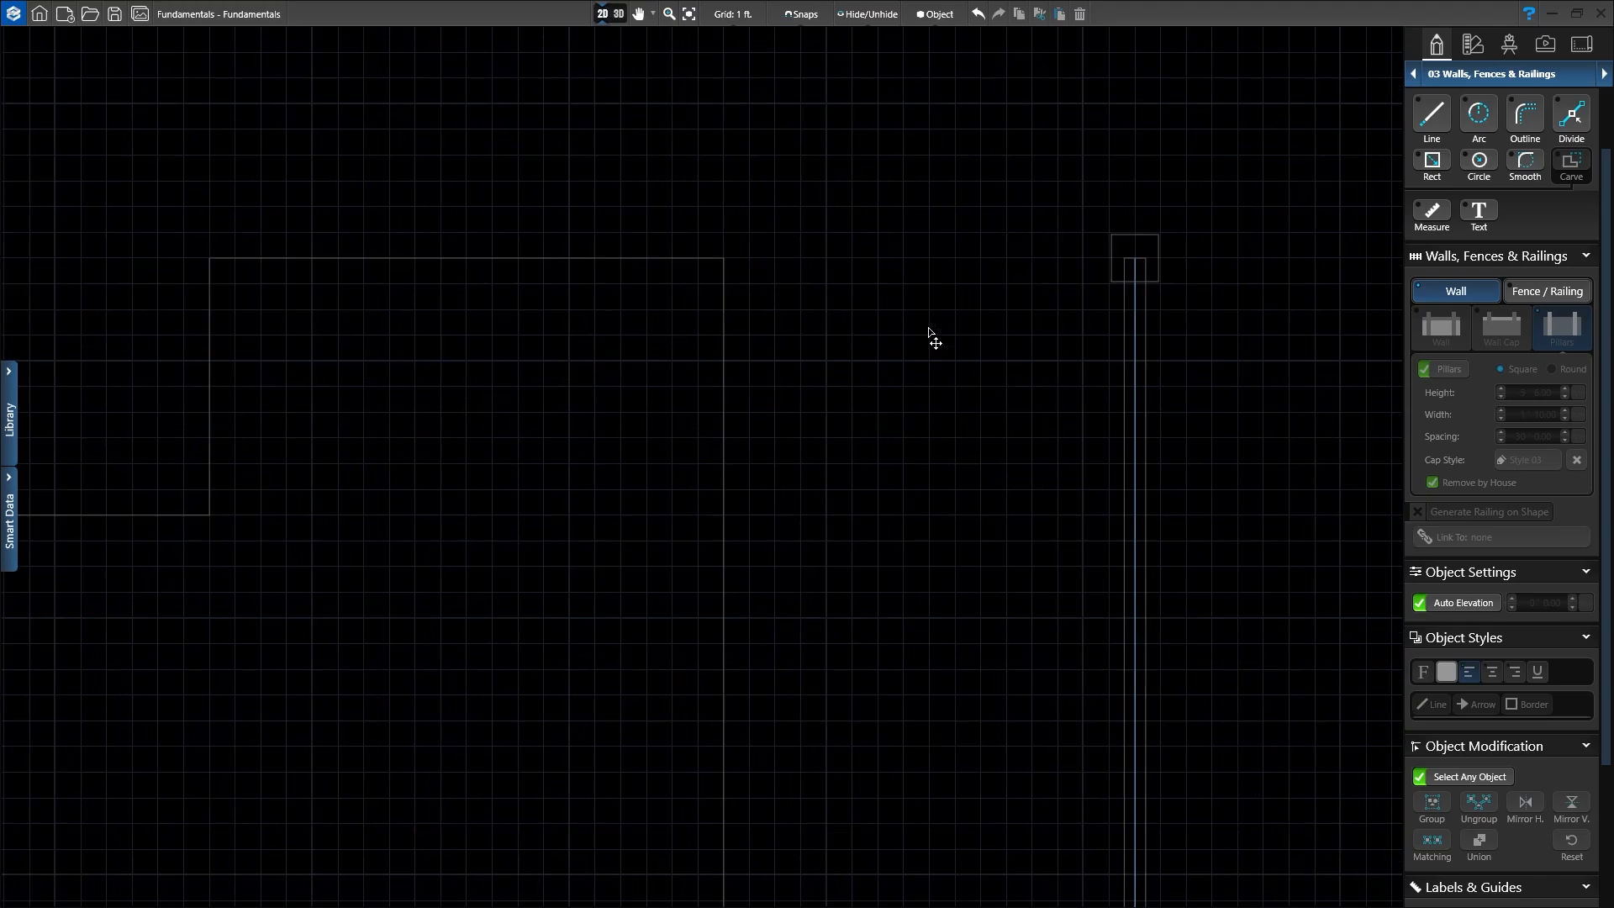
middle_click_drag(930, 334, 710, 396)
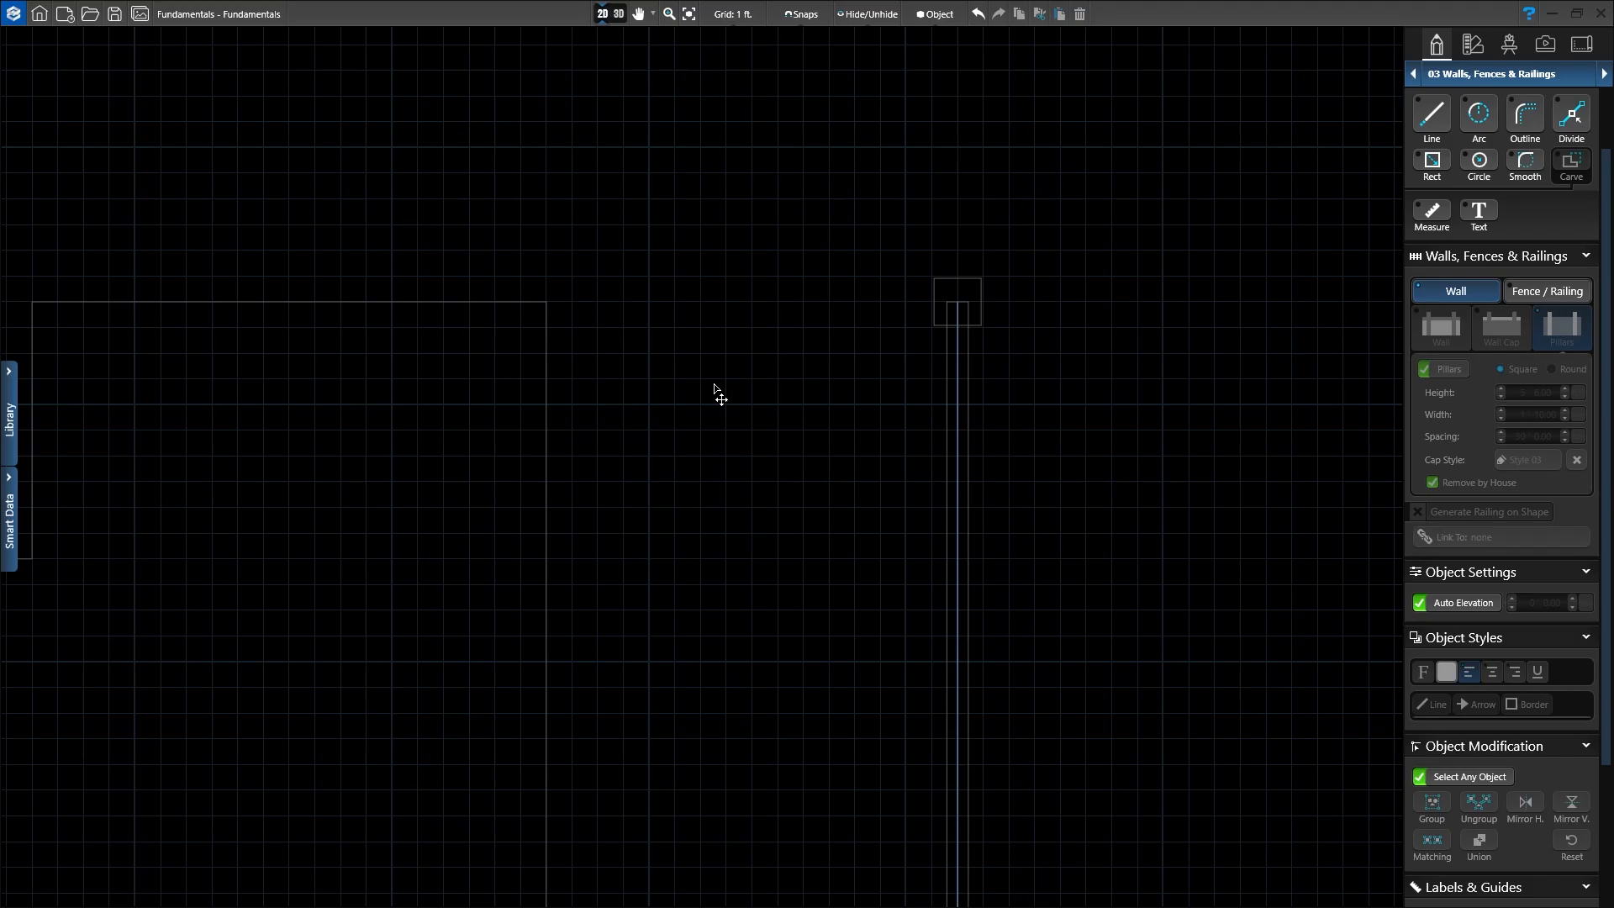
scroll(1461, 148, "up", 2)
left_click(1442, 147)
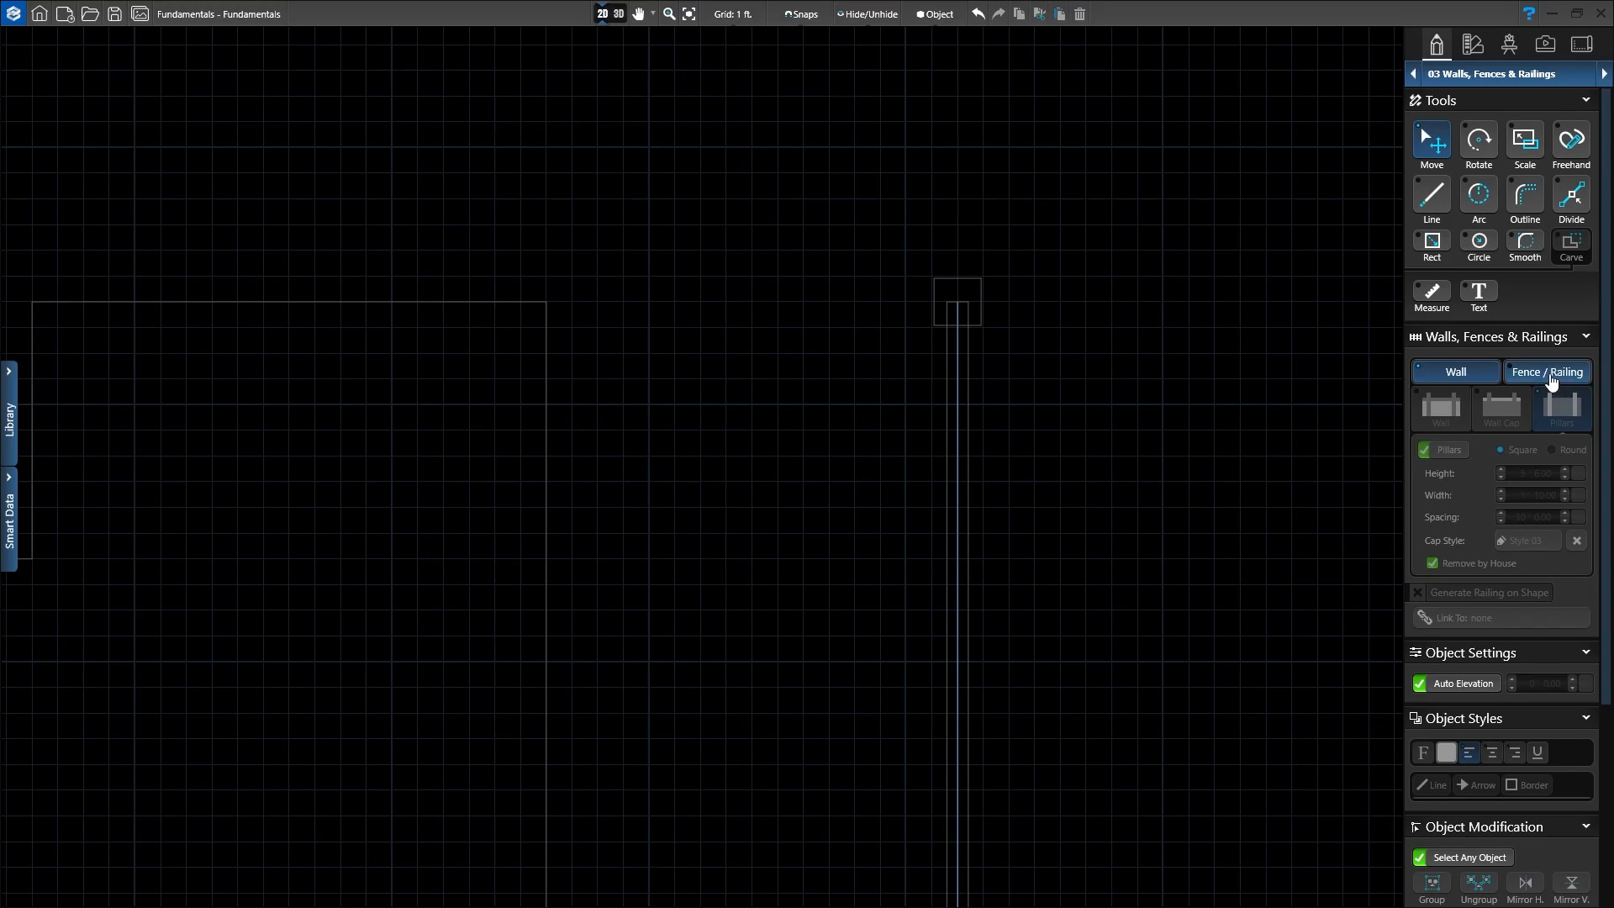
Step: Draw a 15' straight fence line from the house corner to the perimeter wall's end pillar
left_click(1551, 380)
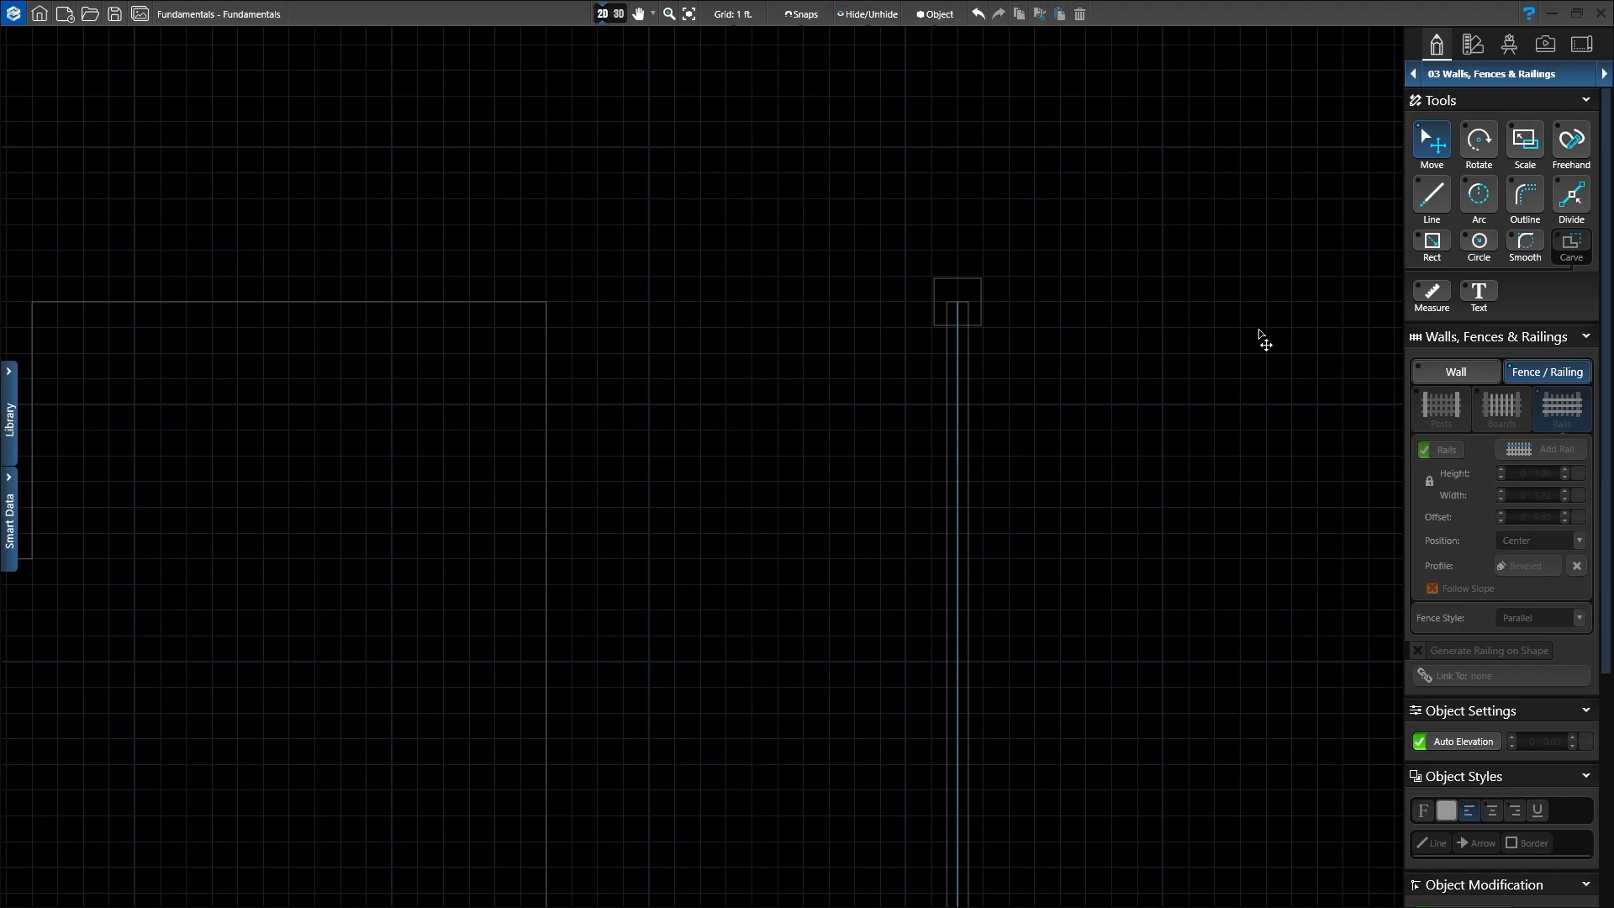
left_click(1436, 200)
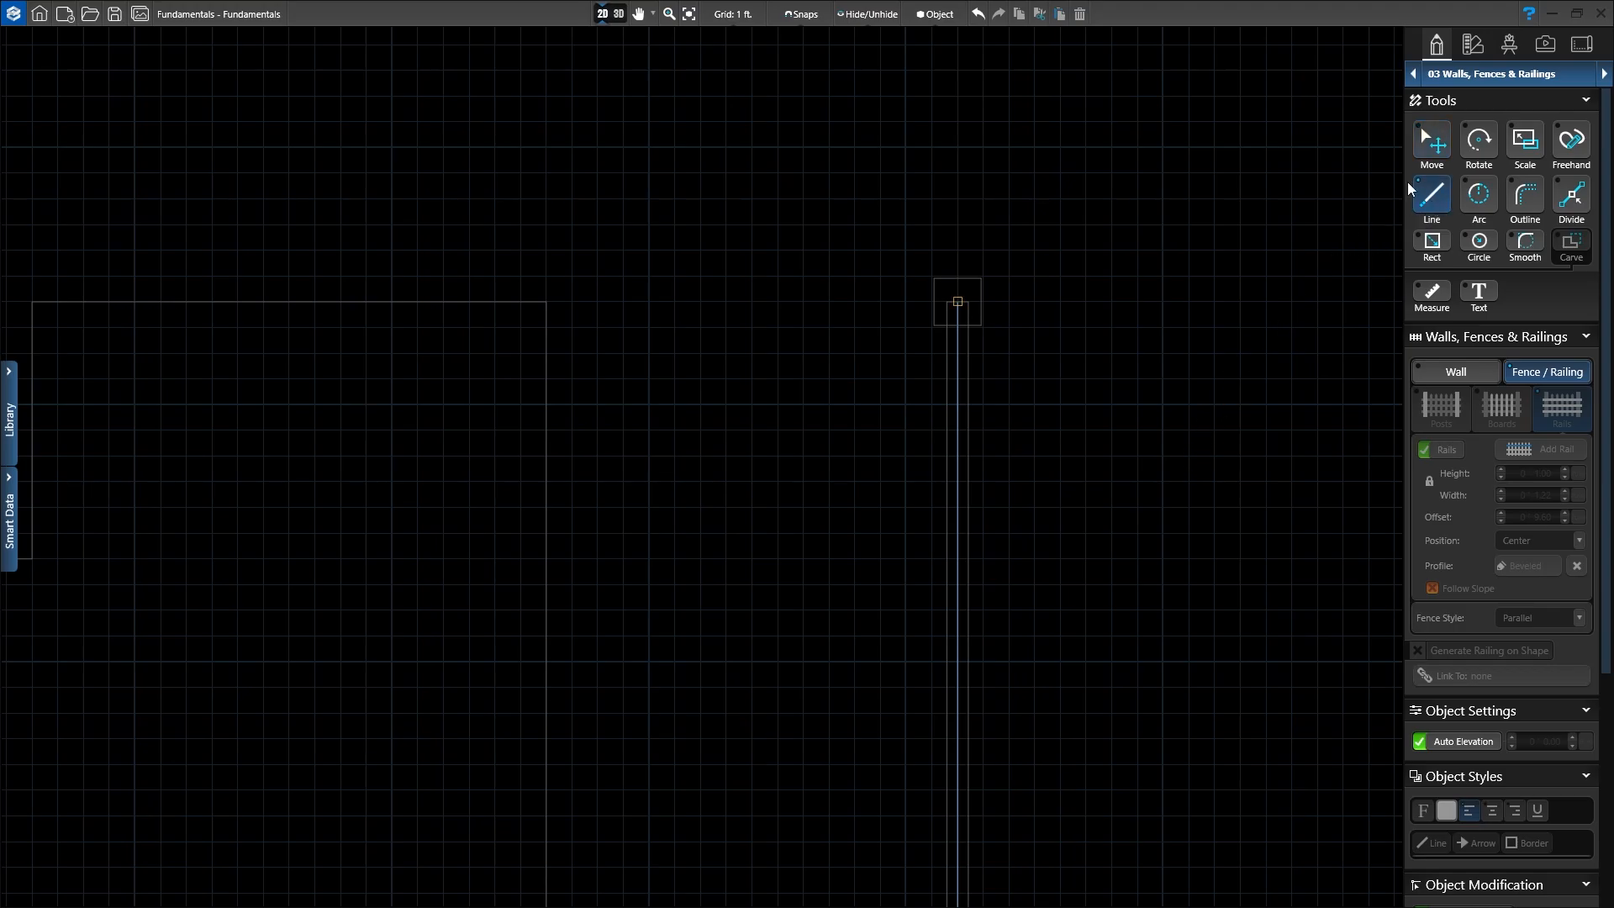
left_click(547, 304)
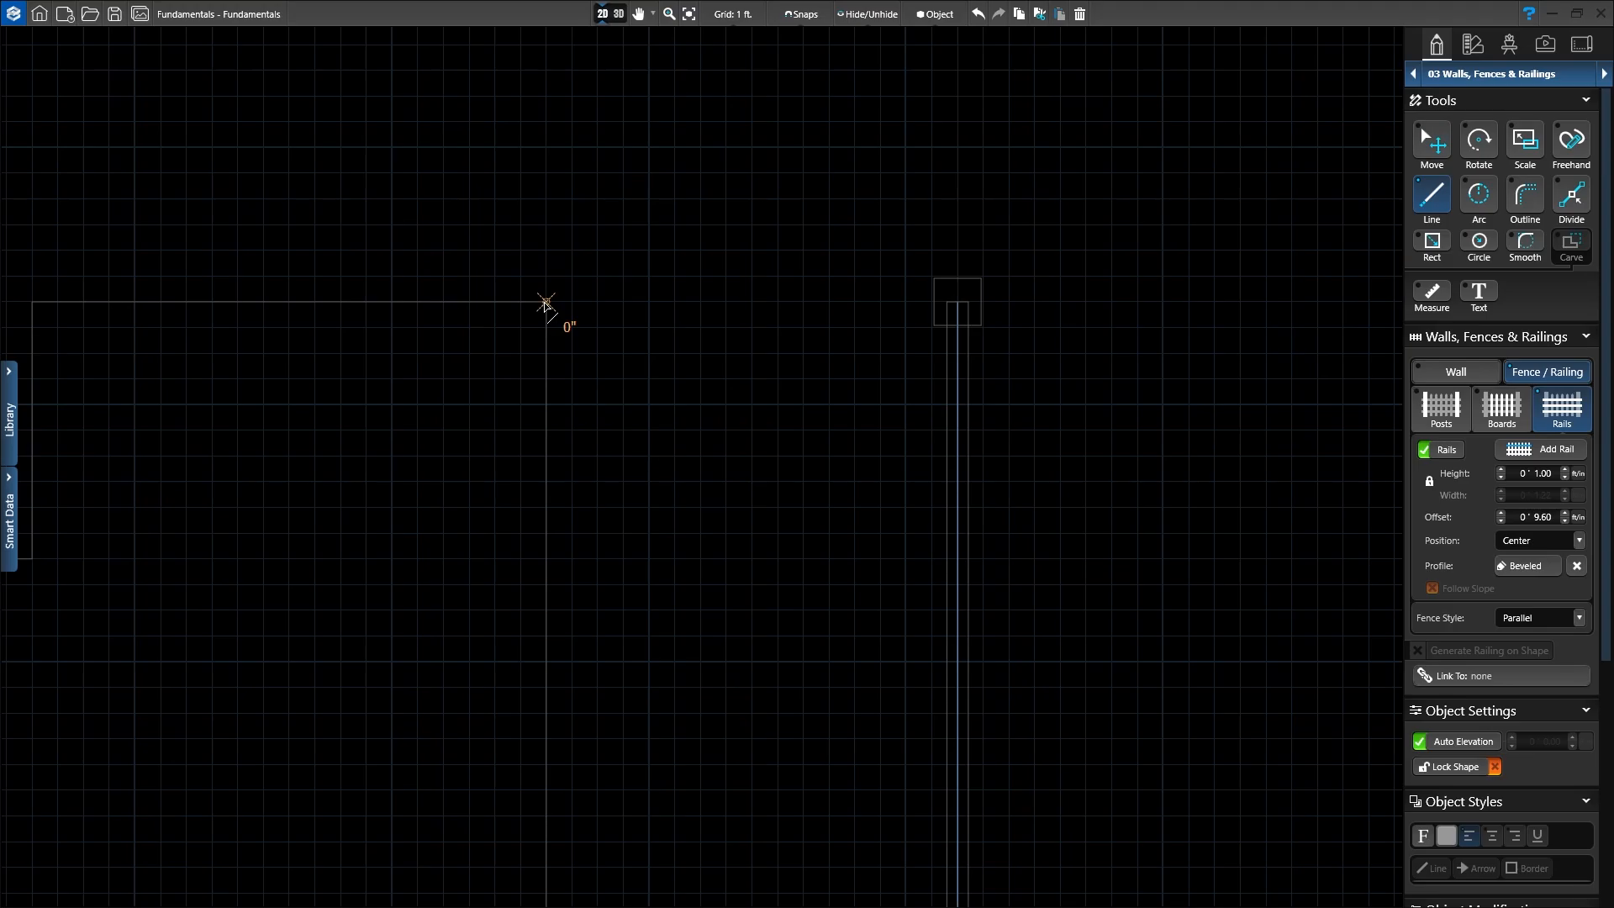
left_click_drag(547, 305, 925, 316)
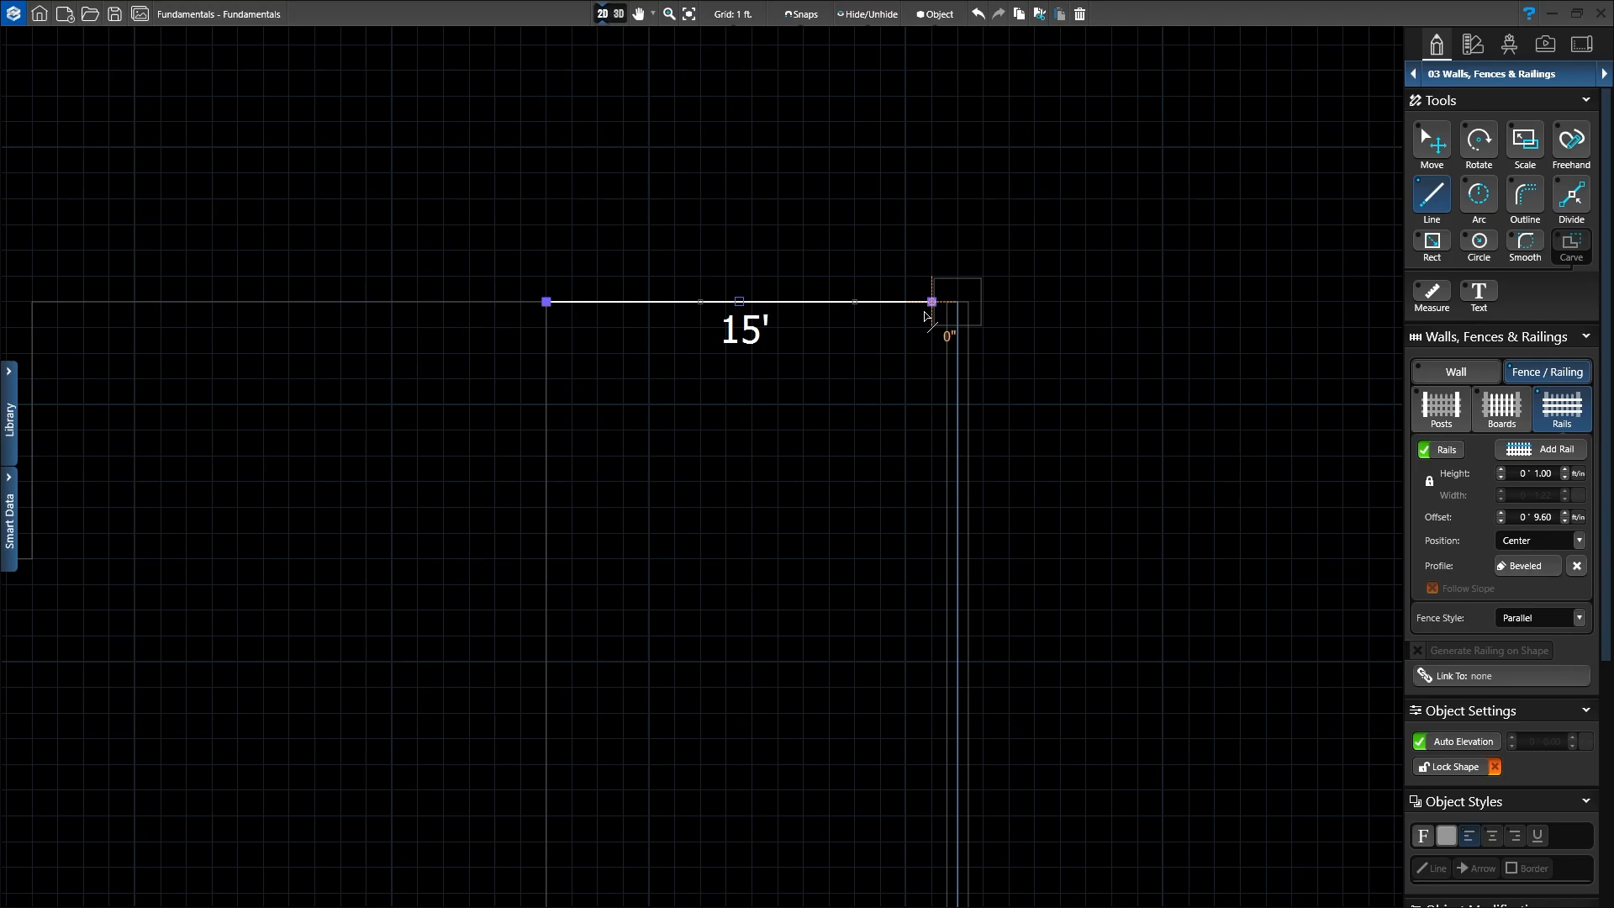
right_click(954, 292)
scroll(1119, 383, "up", 2)
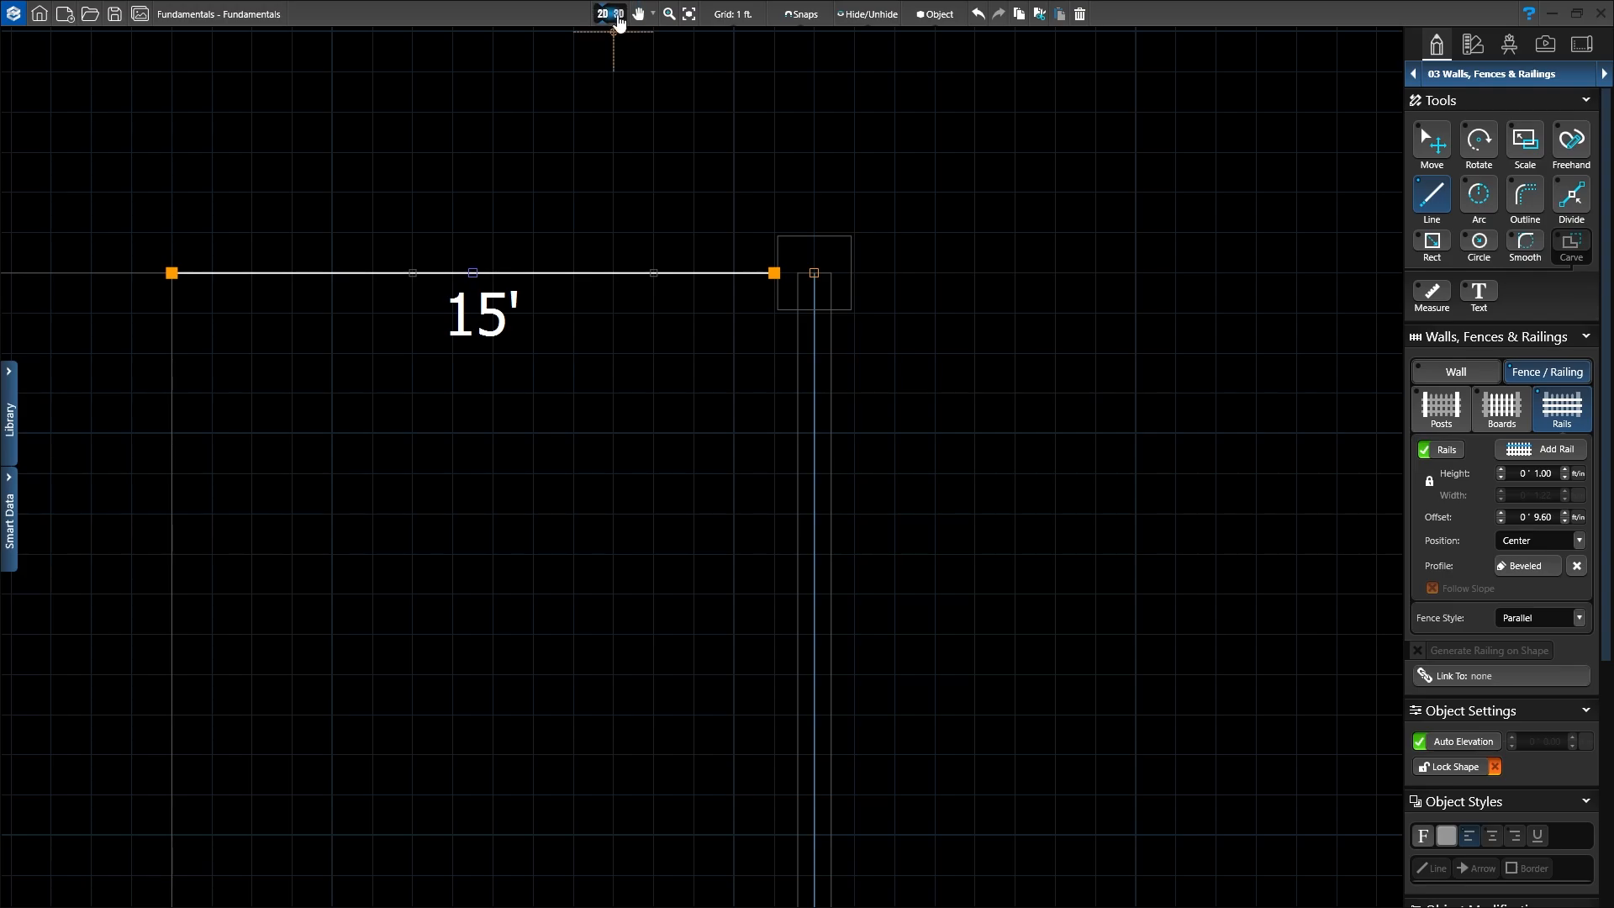
Step: Switch to 3D and bring up the Fence Presets in the object library
left_click(618, 17)
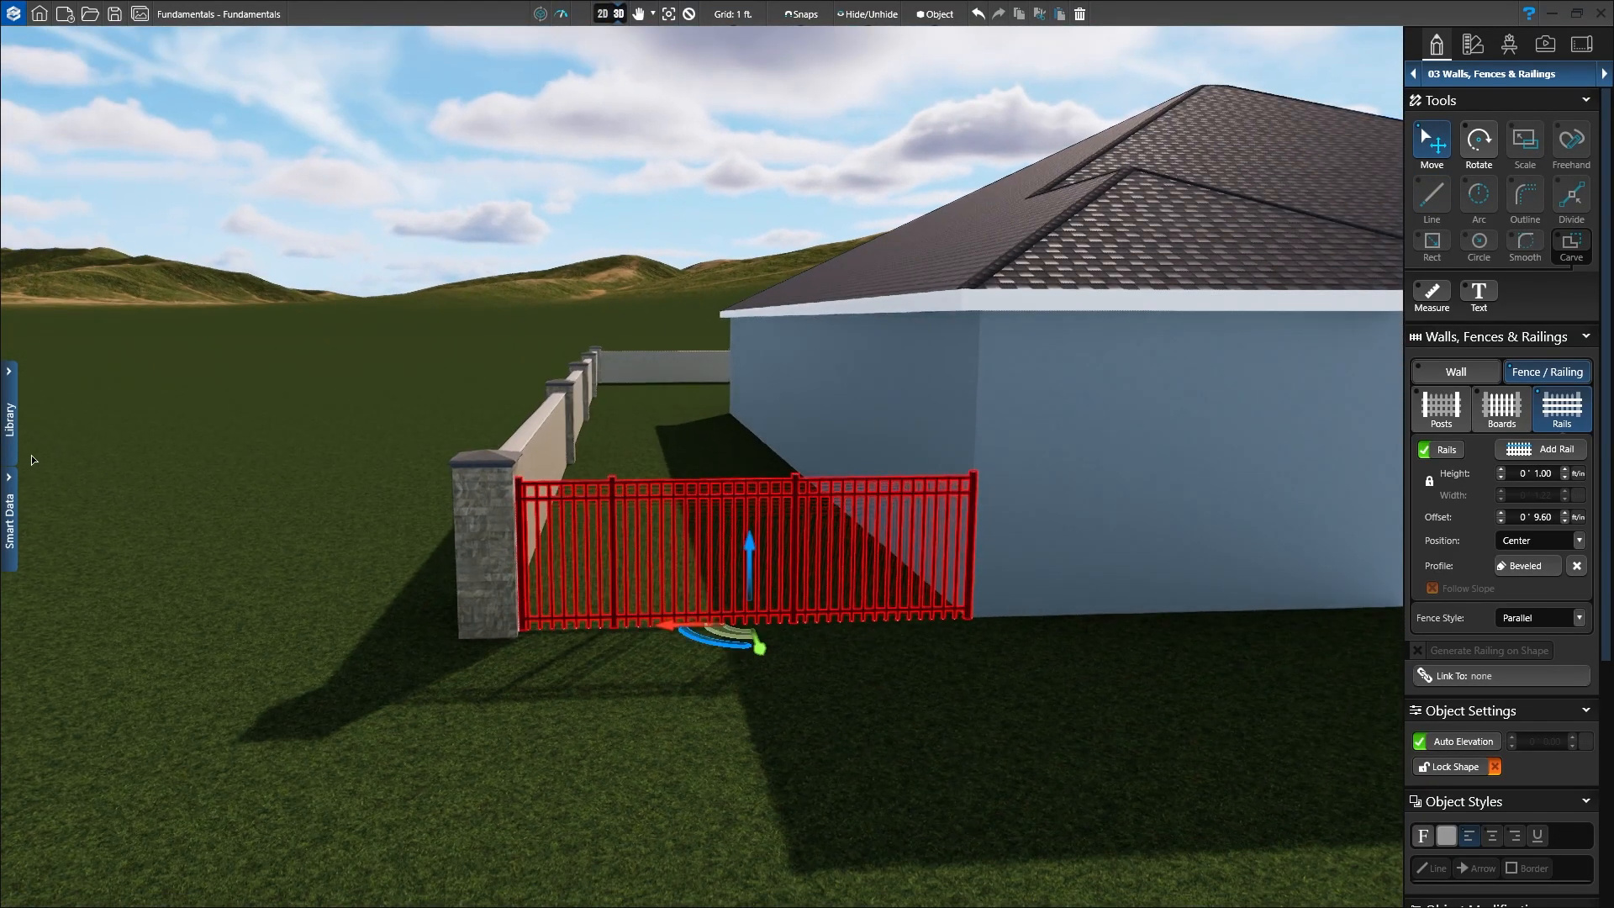
left_click(8, 444)
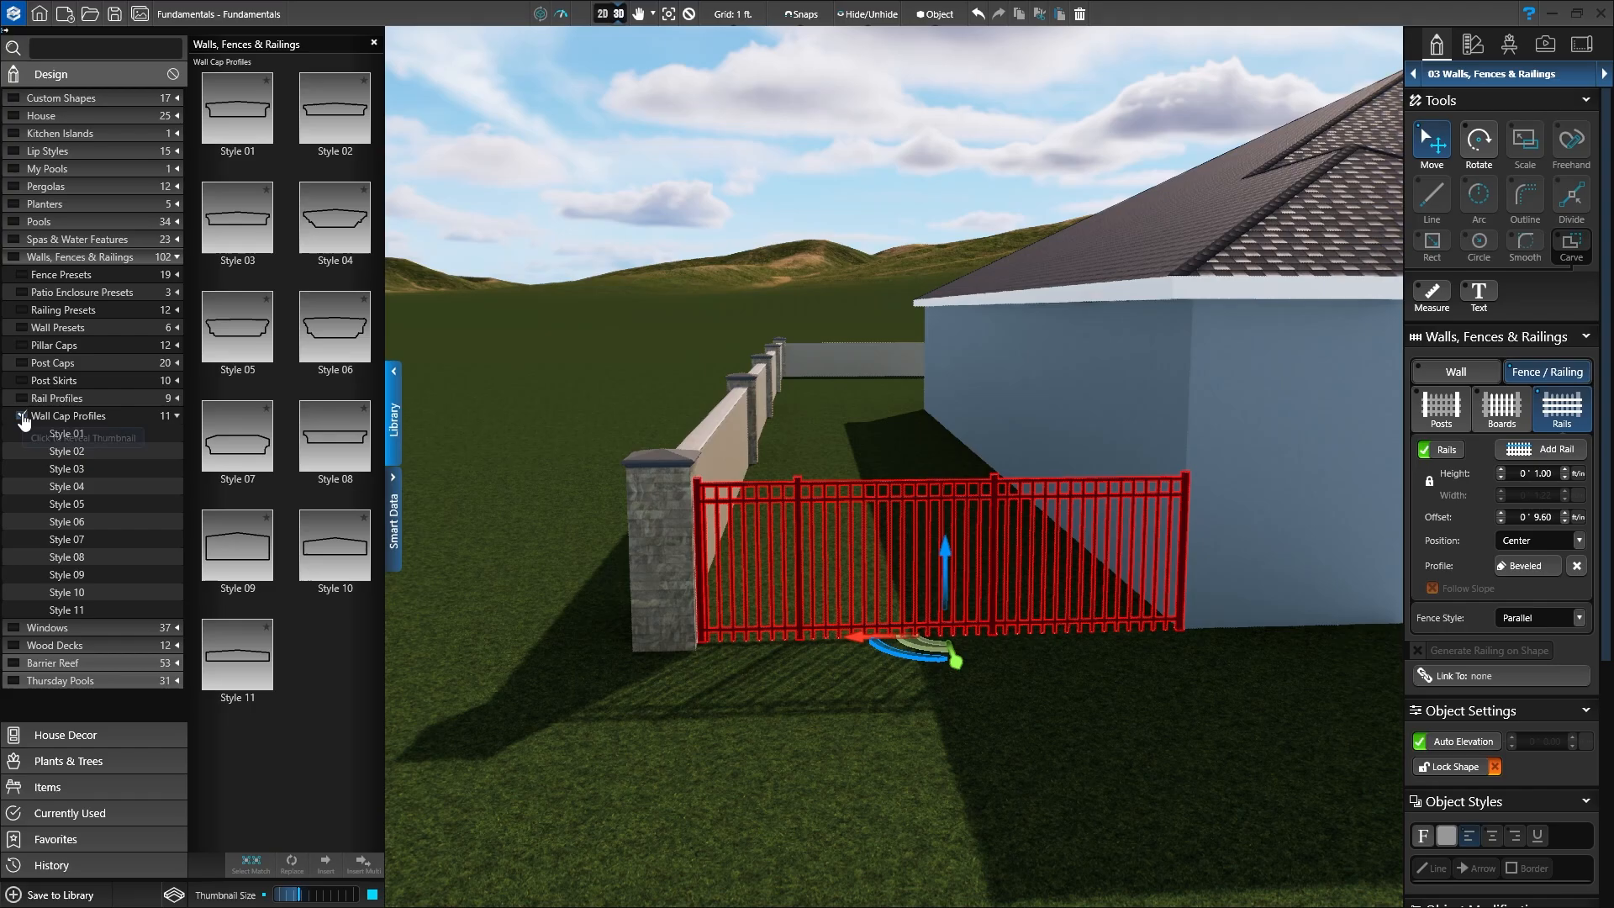
left_click(22, 416)
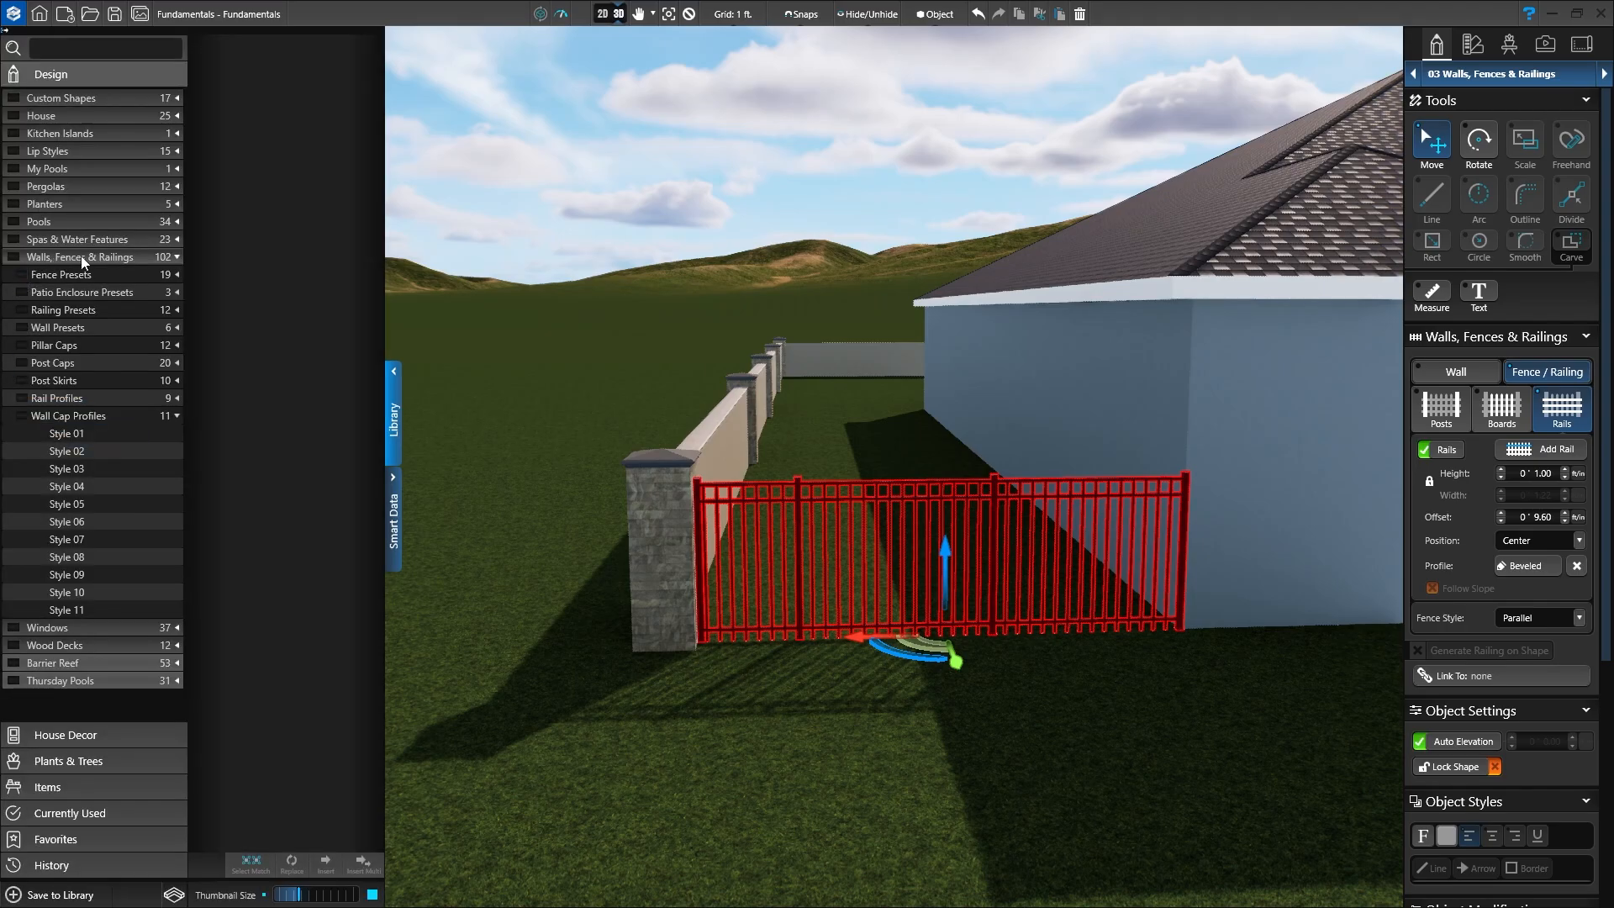
left_click(20, 277)
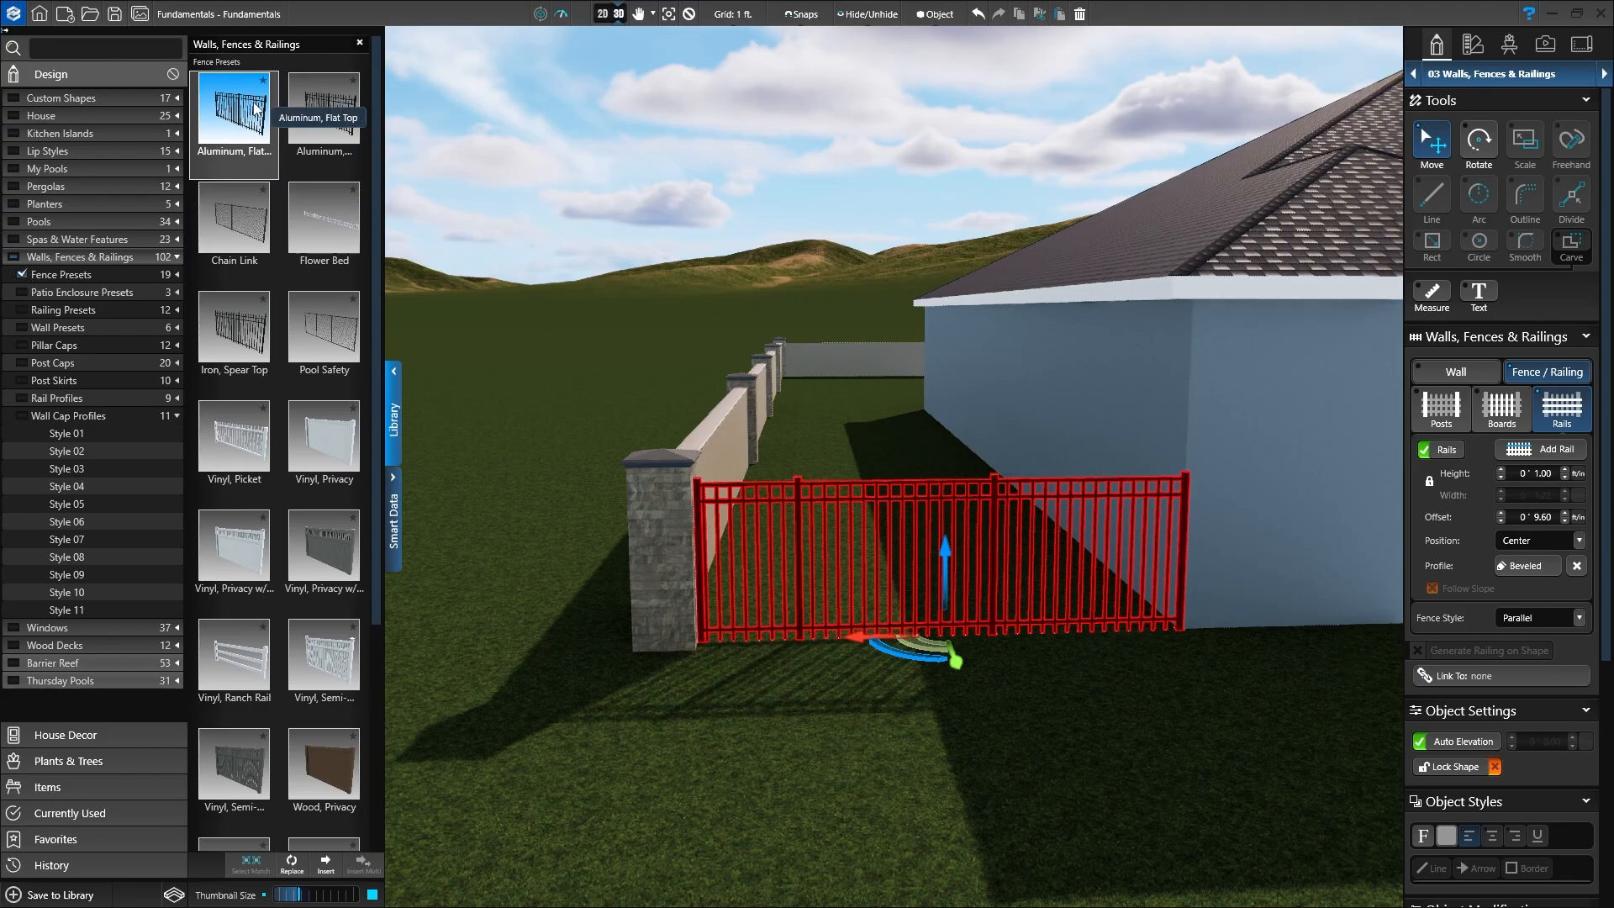
Step: Preview Chain Link, Iron Spear Top and Vinyl styles, then apply Aluminum, Flat Top to the fence
left_click(235, 220)
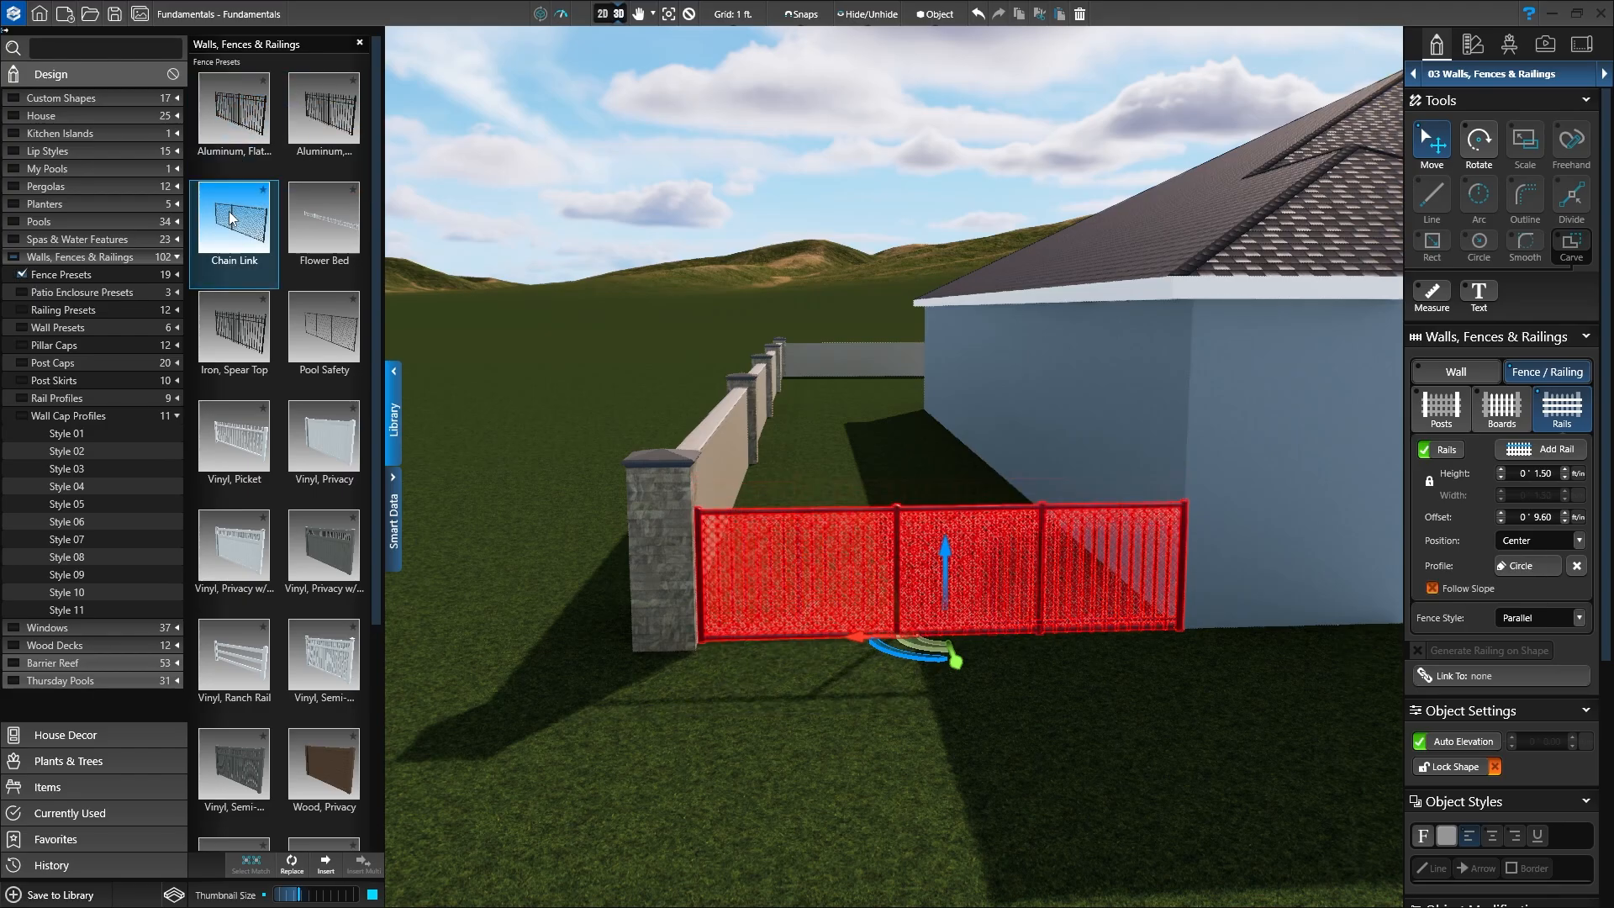
left_click(237, 336)
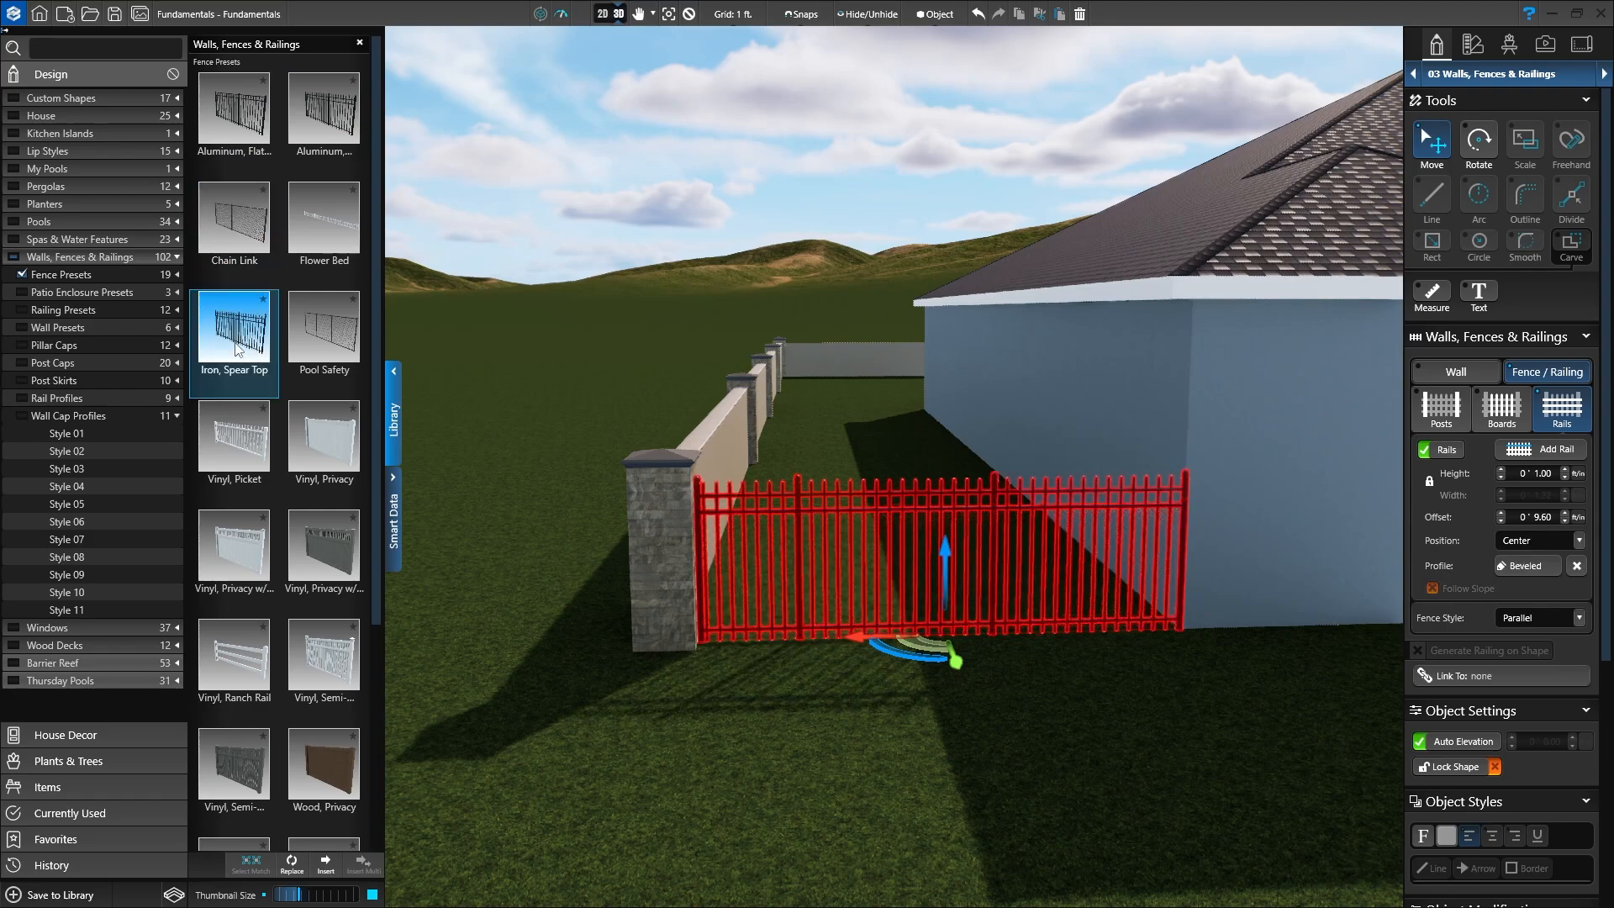
left_click(229, 439)
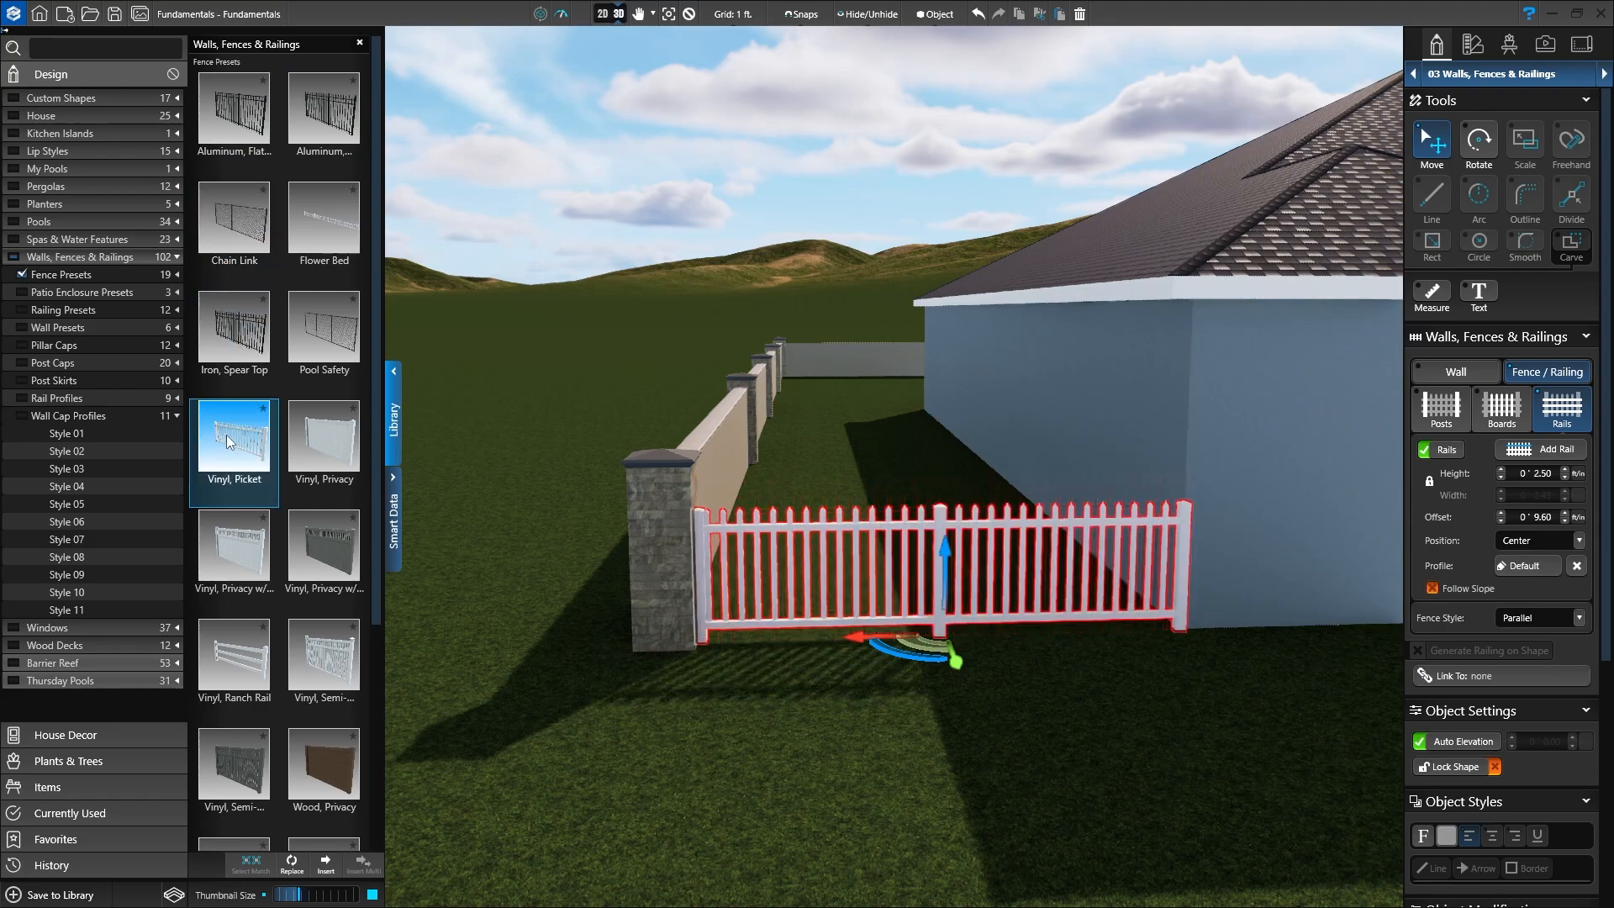
left_click(234, 664)
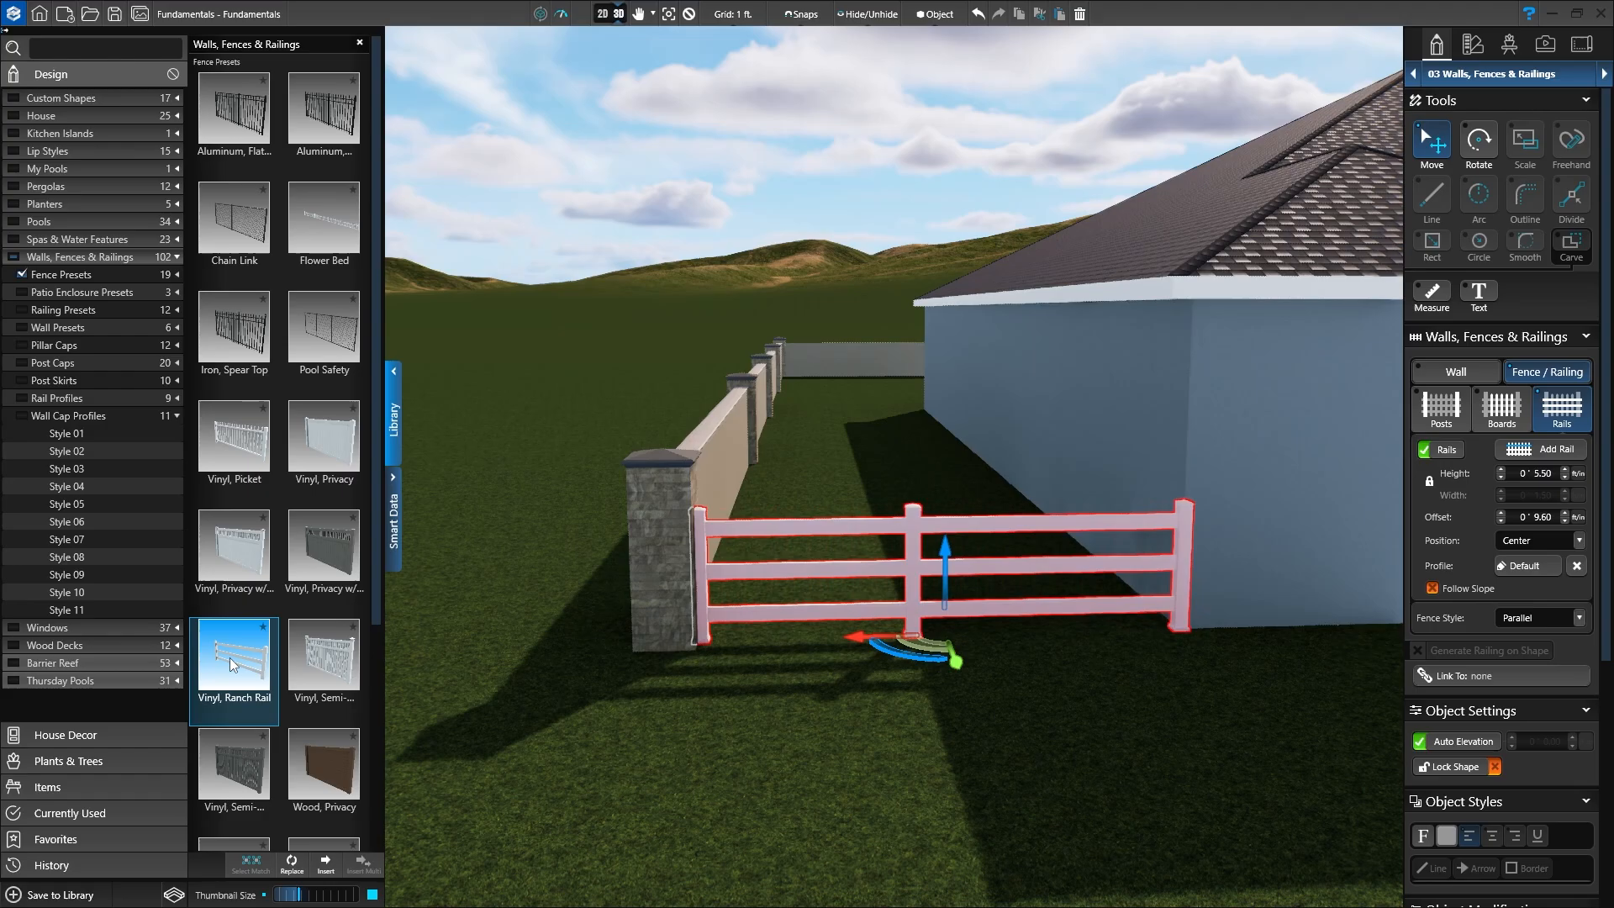
scroll(235, 669, "down", 3)
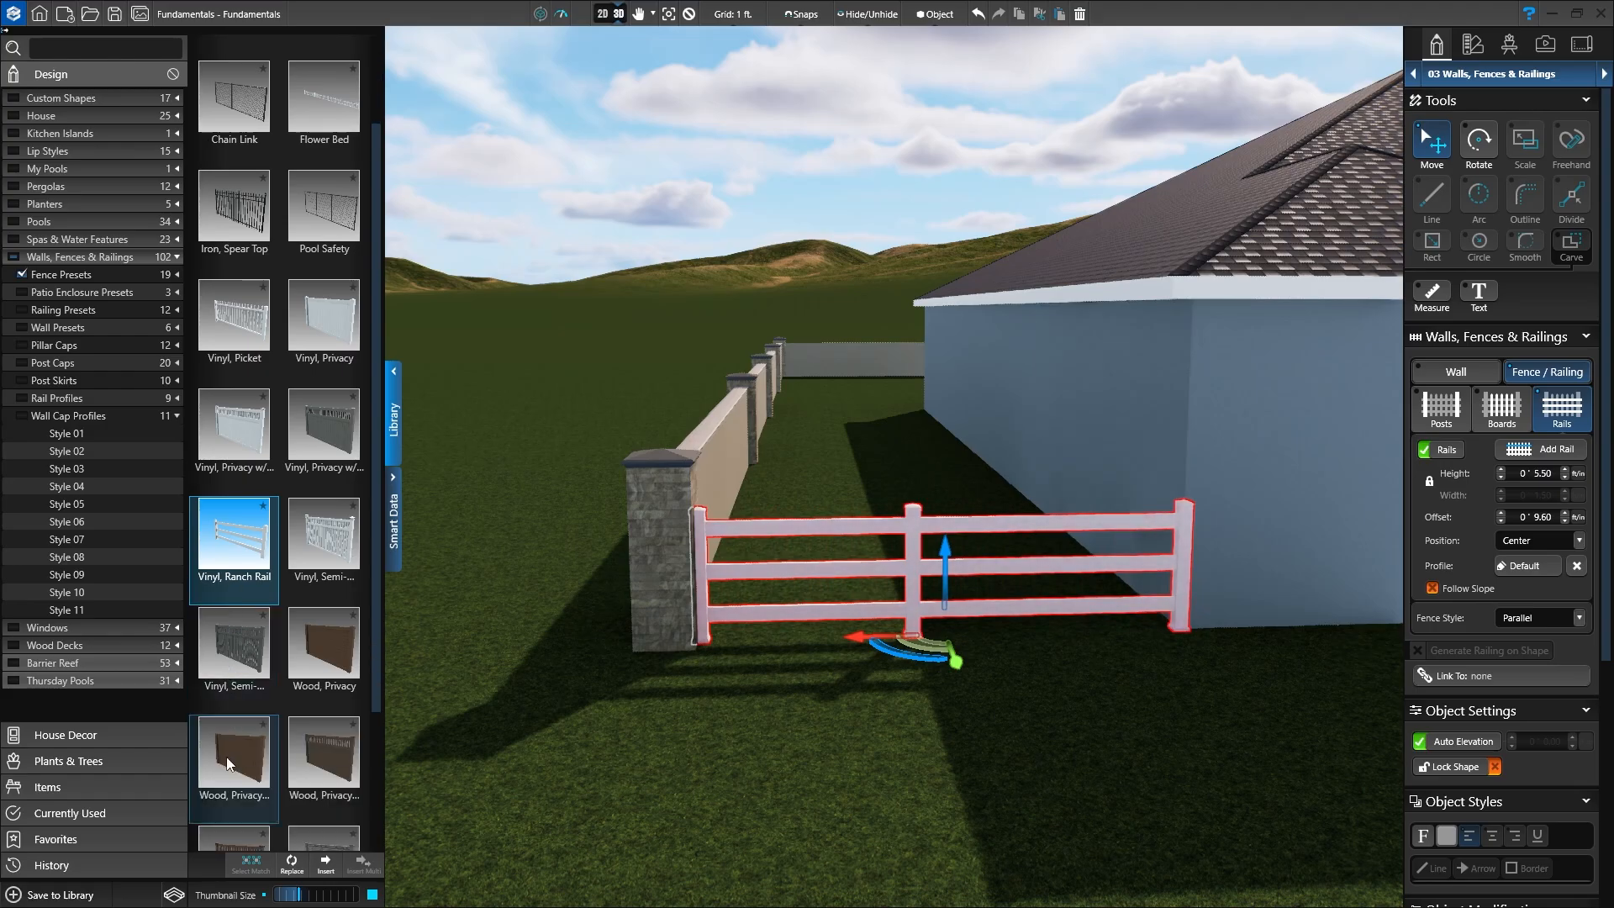
scroll(249, 481, "up", 3)
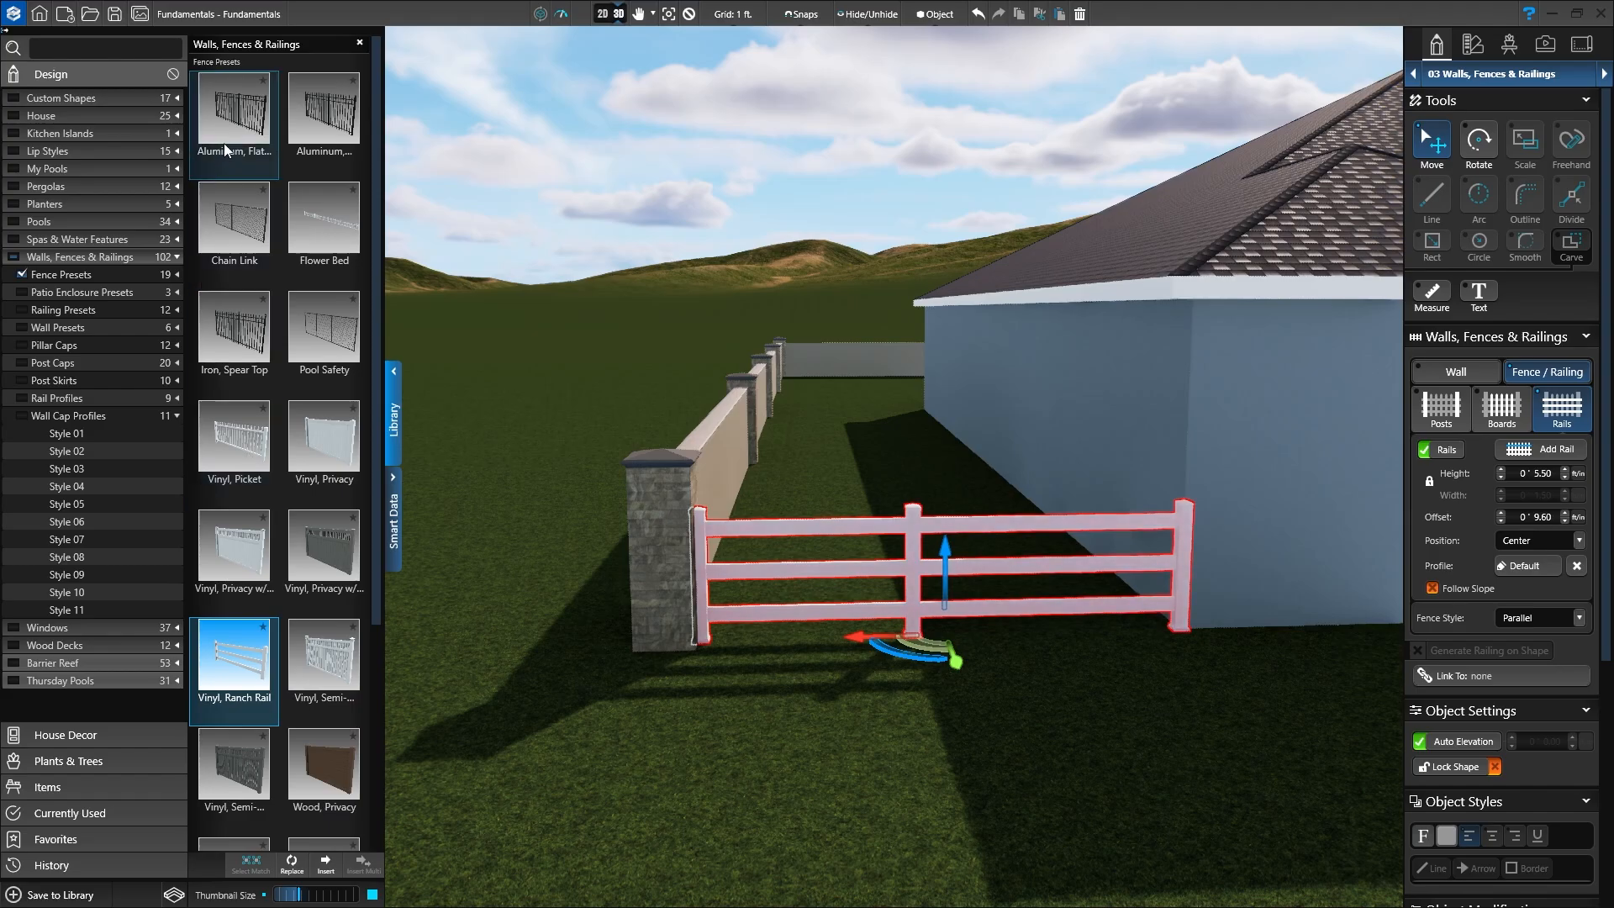
left_click(240, 124)
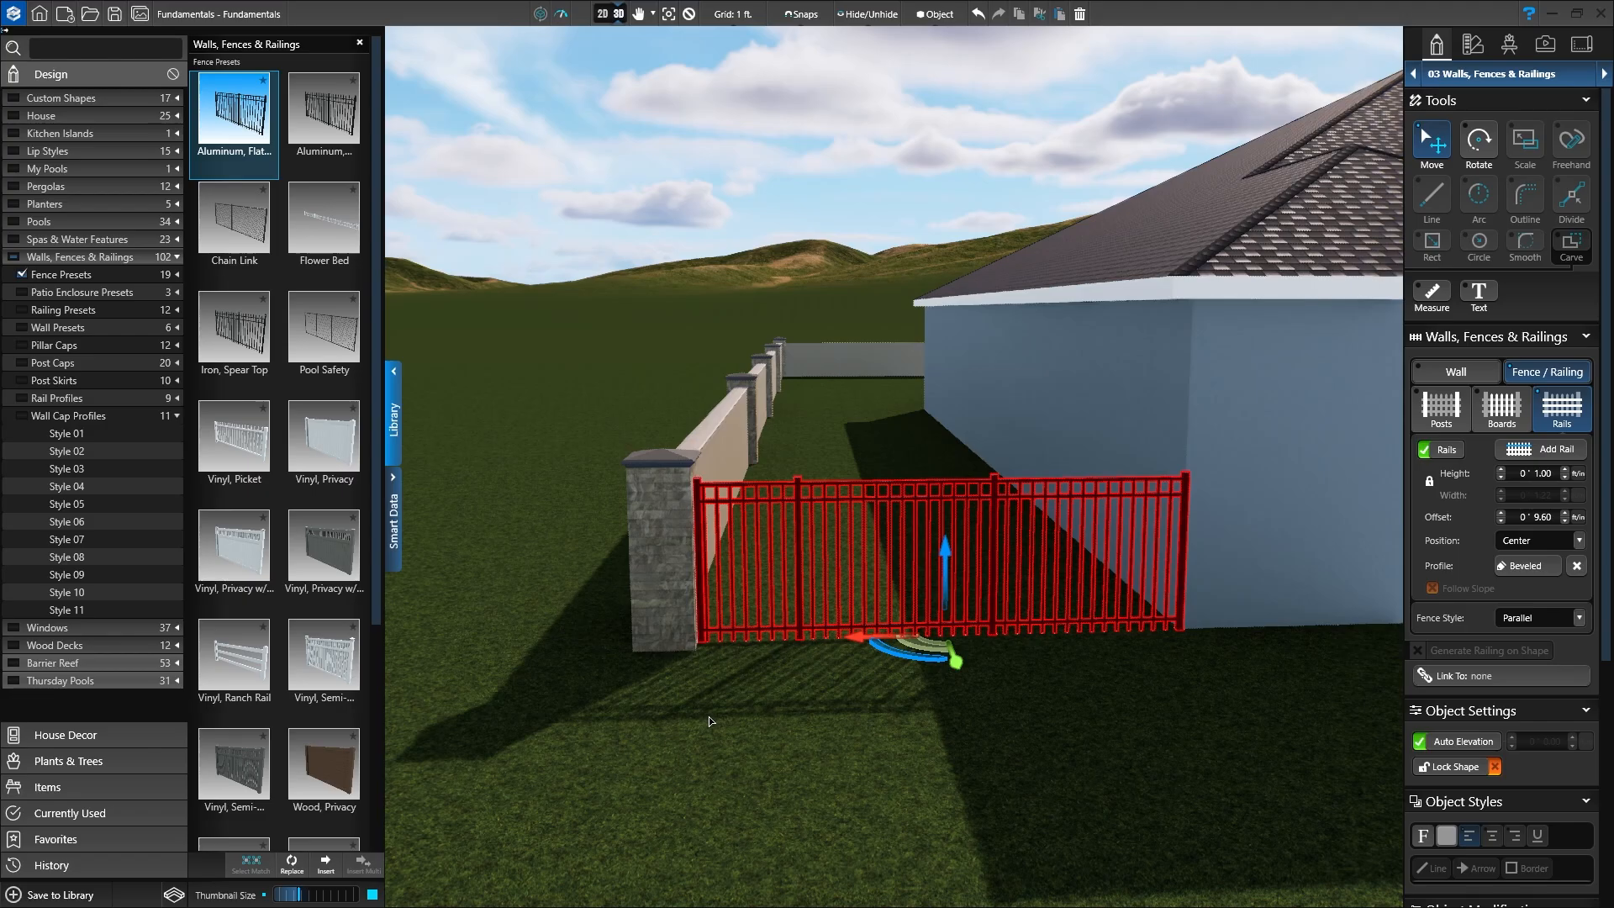
Step: Deselect the fence, close the library and orbit out to view the whole walled property
left_click(687, 14)
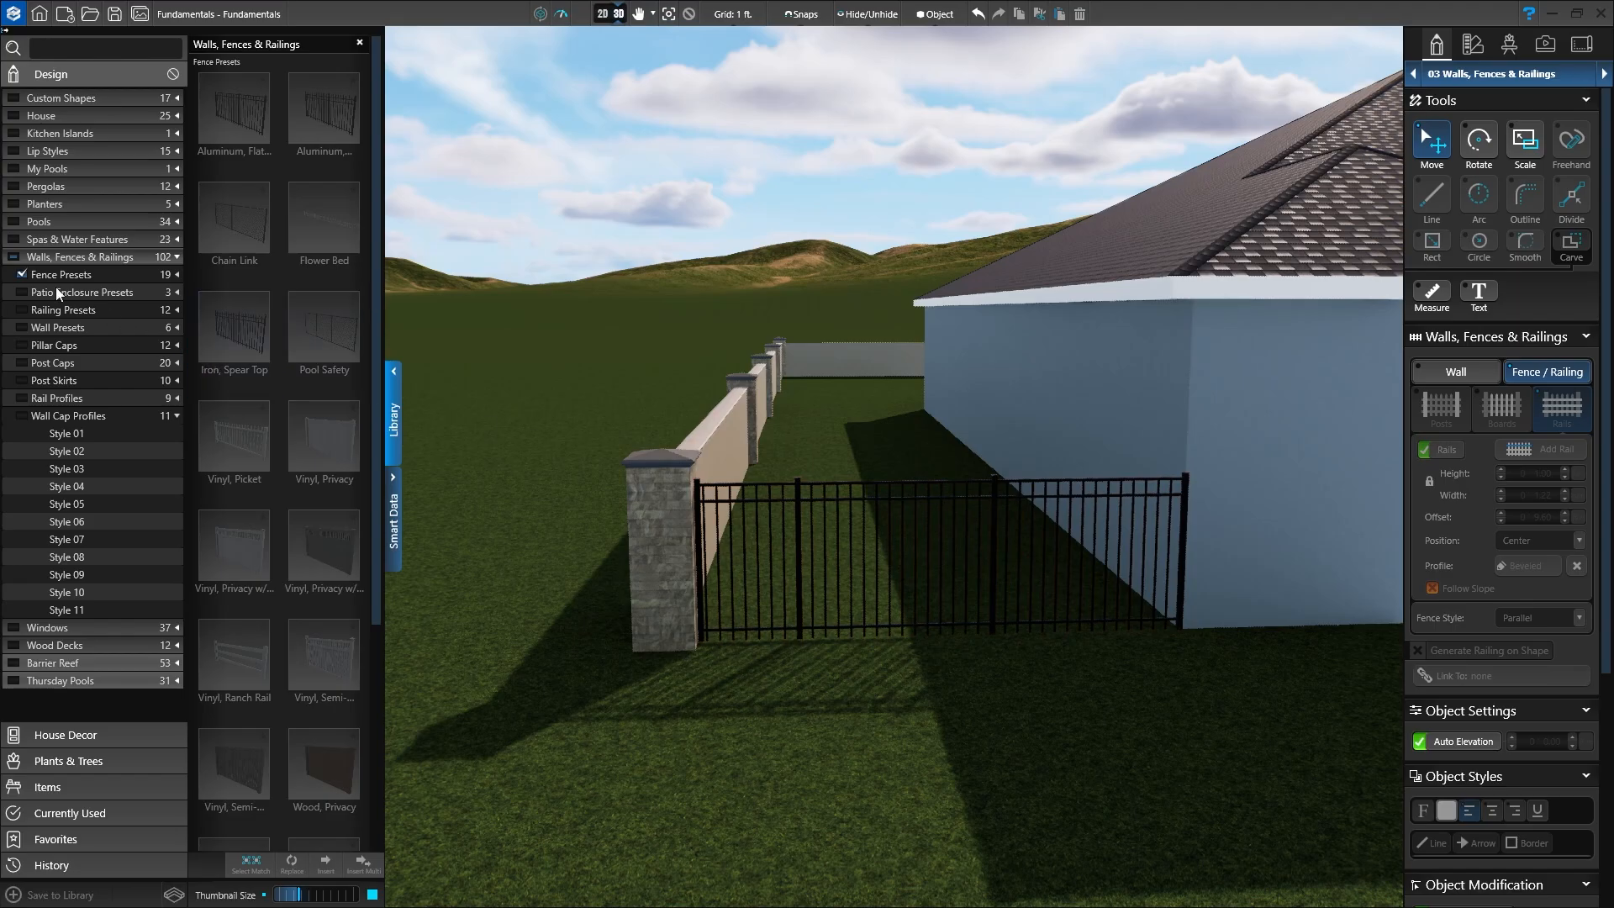
left_click(22, 274)
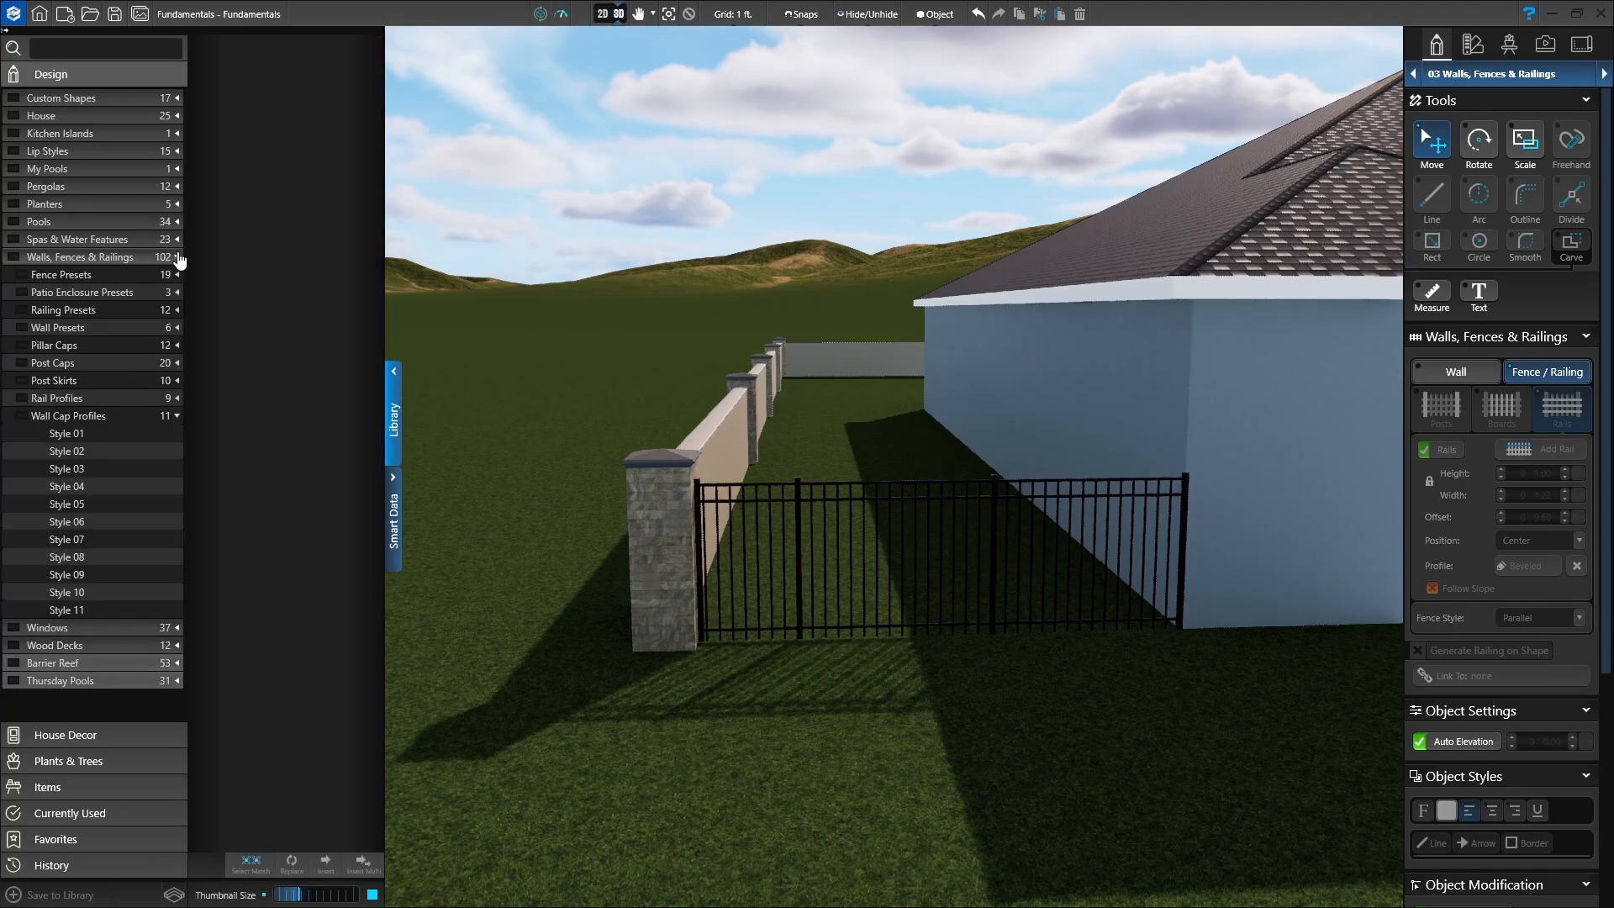
left_click(176, 256)
left_click(392, 424)
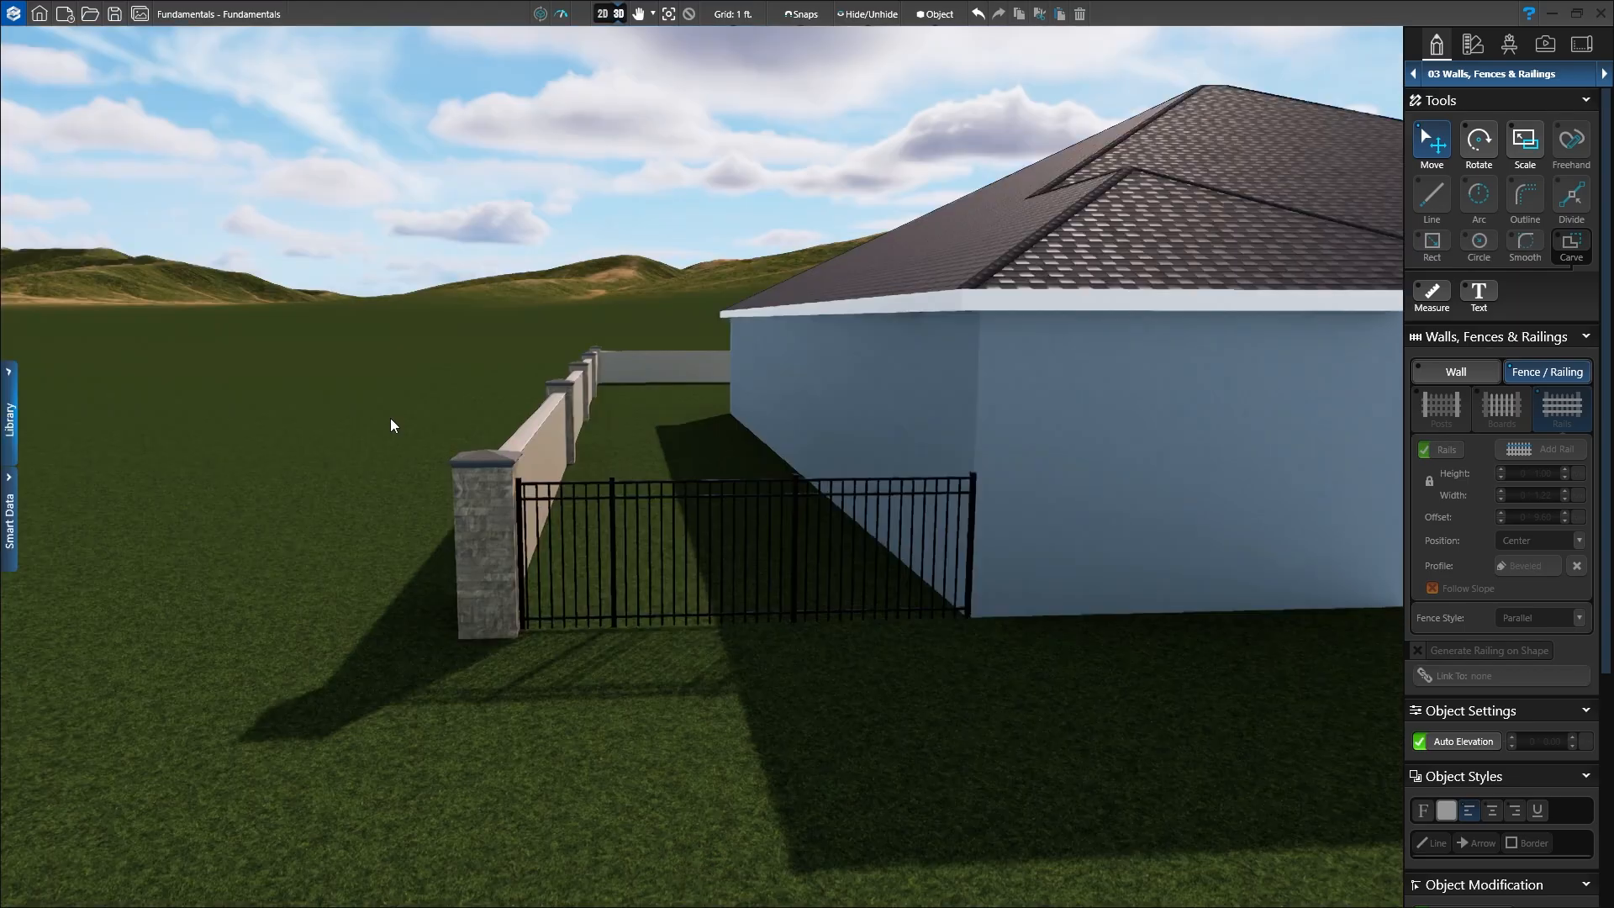
middle_click_drag(389, 421, 605, 566)
scroll(549, 535, "down", 3)
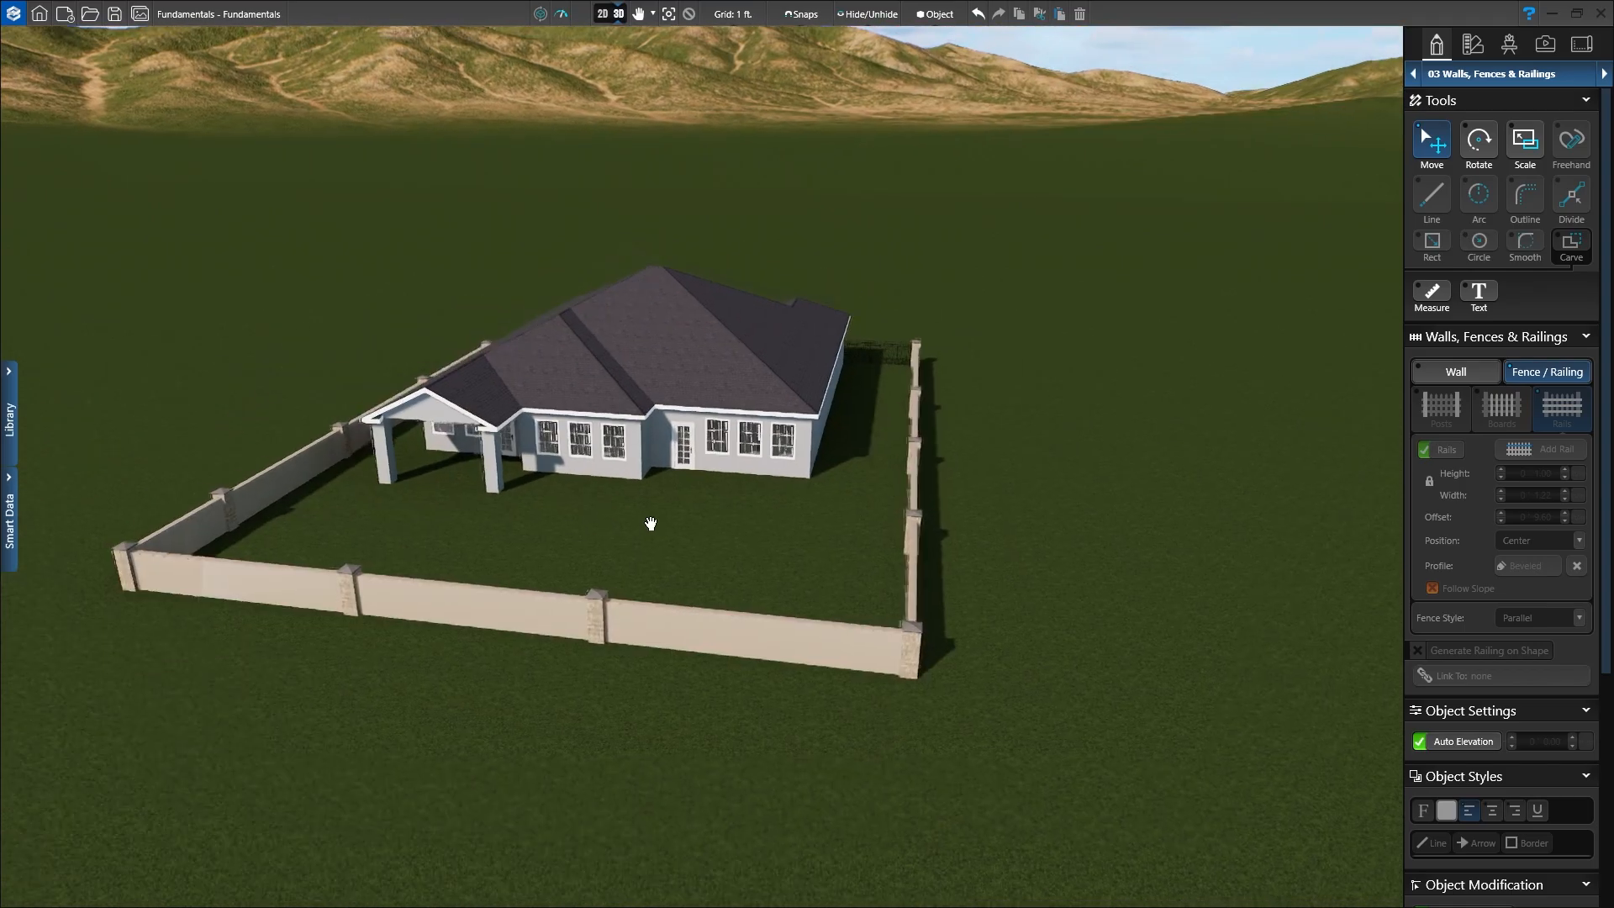
right_click_drag(648, 527, 592, 517)
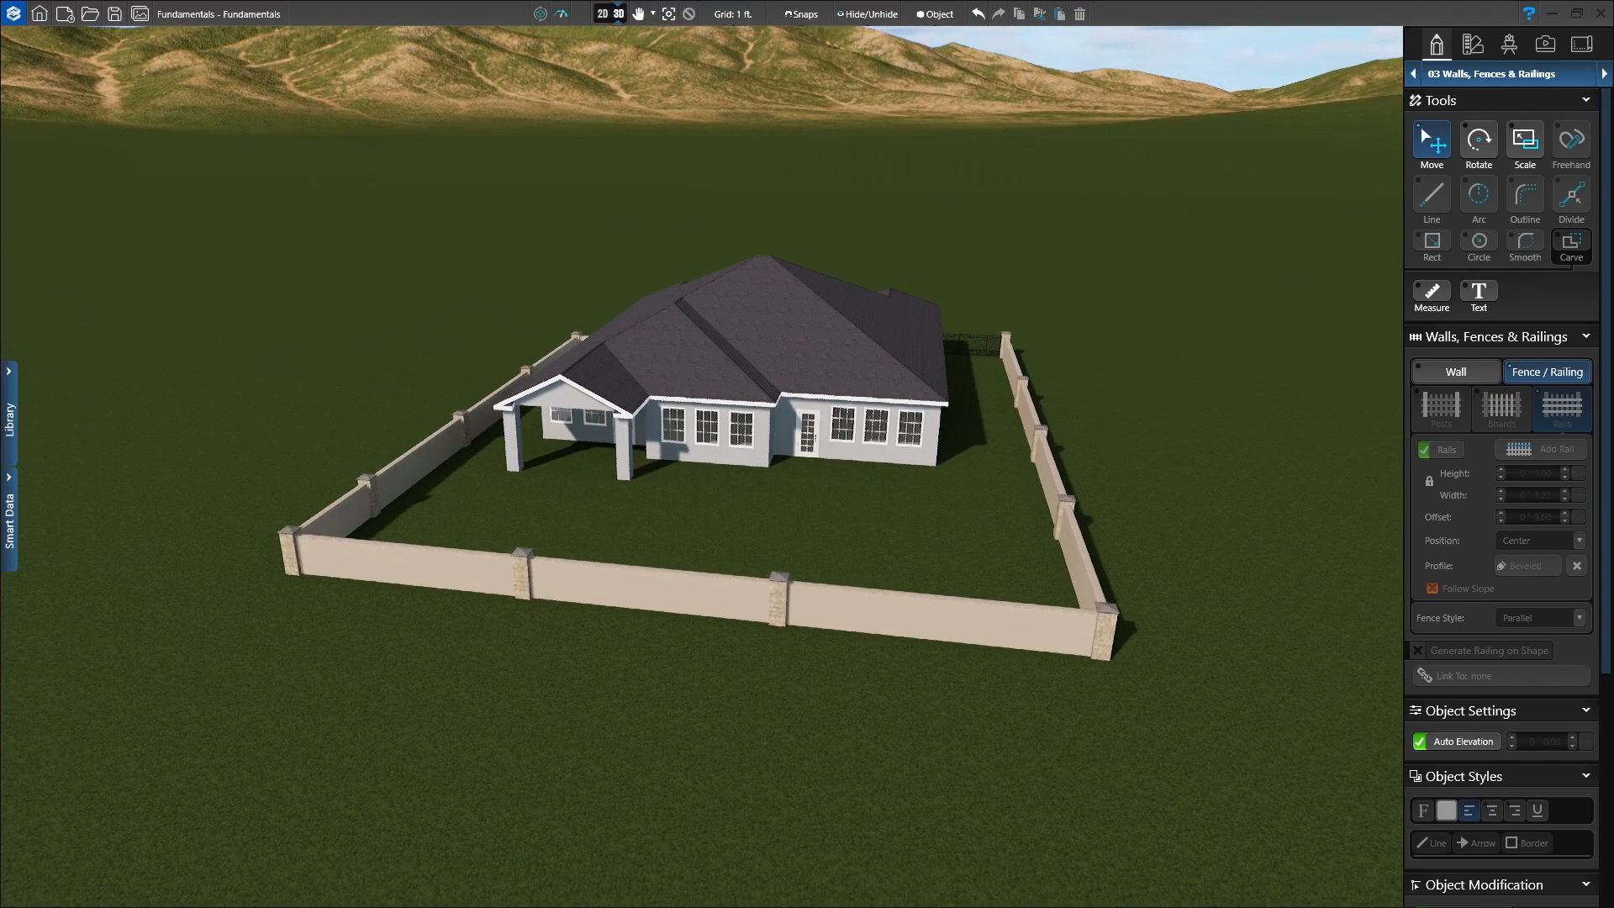
right_click_drag(677, 563, 674, 522)
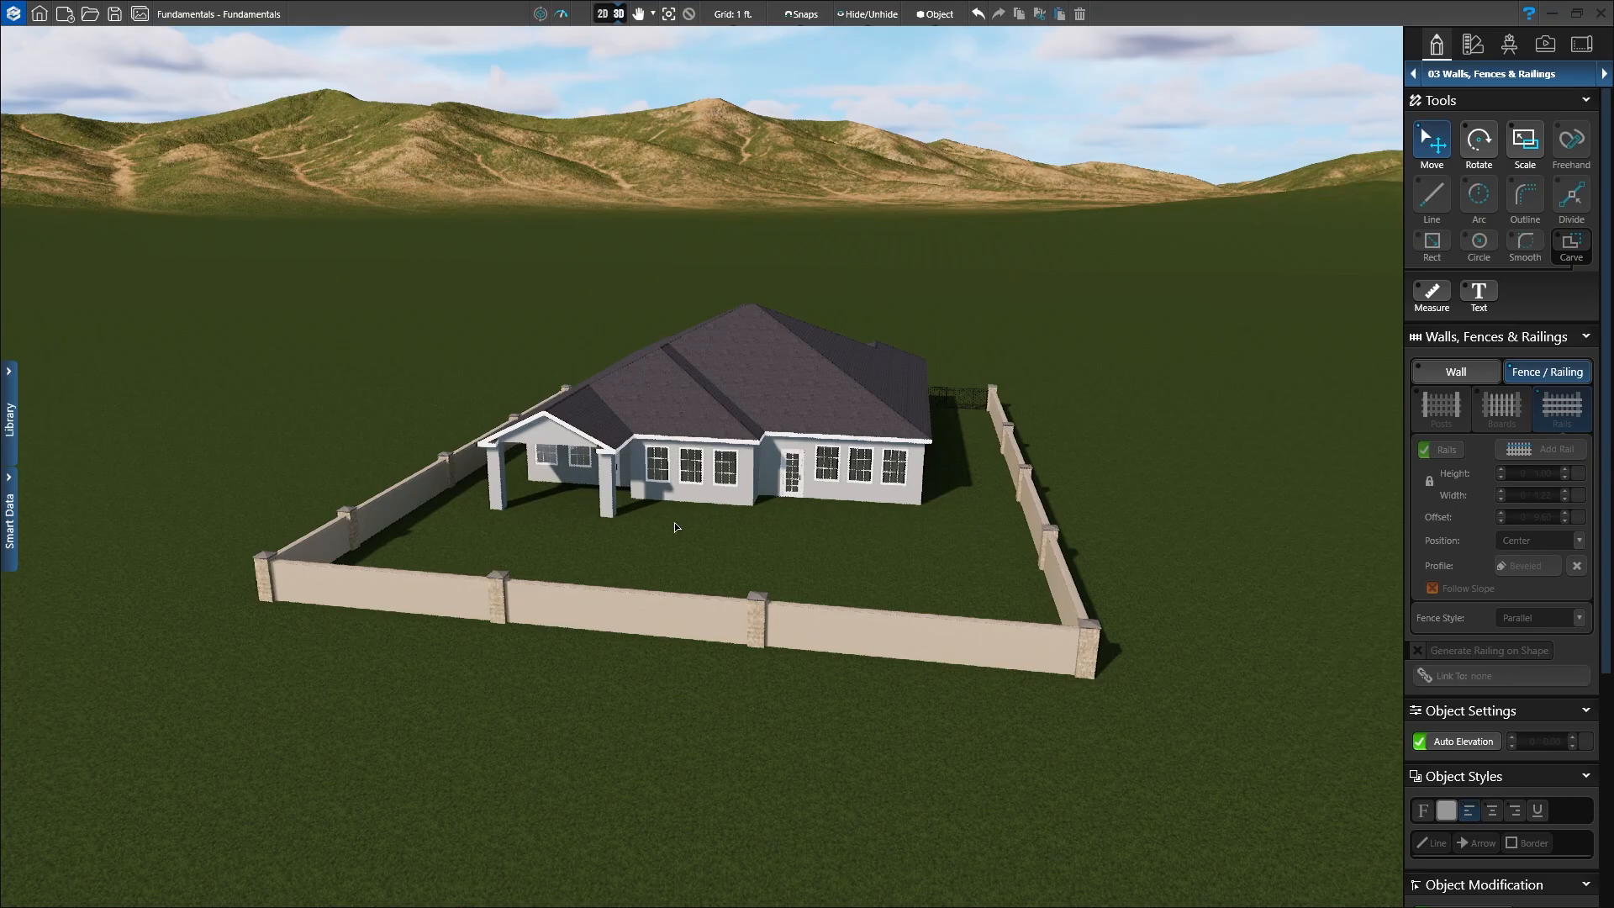
Step: Back in 2D, centre the whole house plan and open the project stages dropdown
left_click(601, 15)
scroll(577, 423, "down", 3)
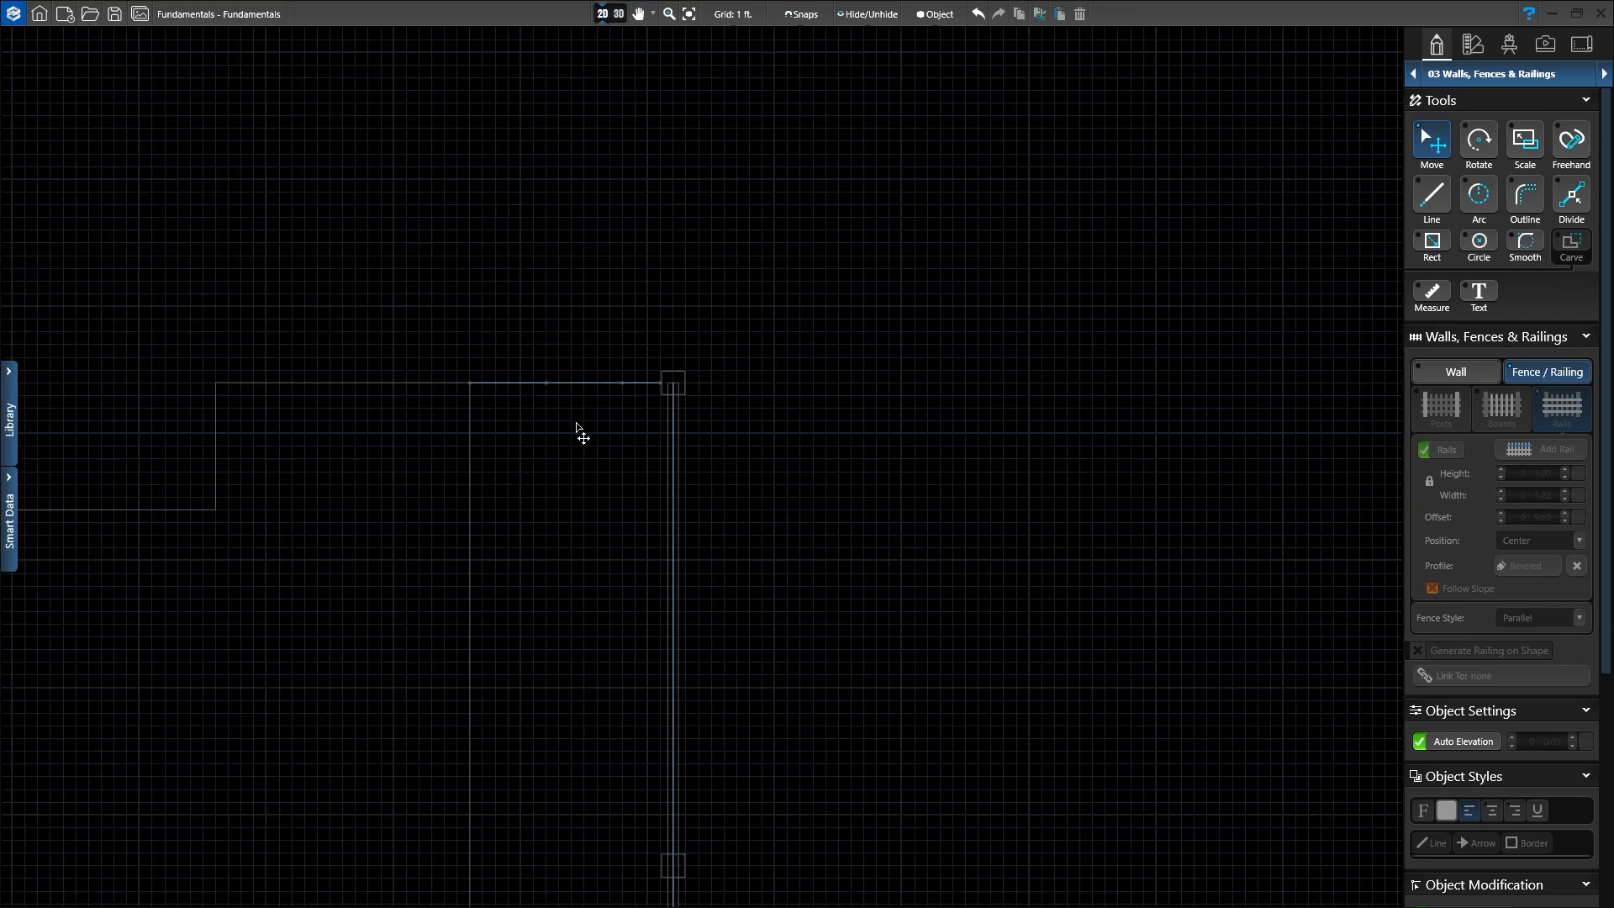
scroll(577, 423, "down", 5)
middle_click_drag(479, 625, 742, 406)
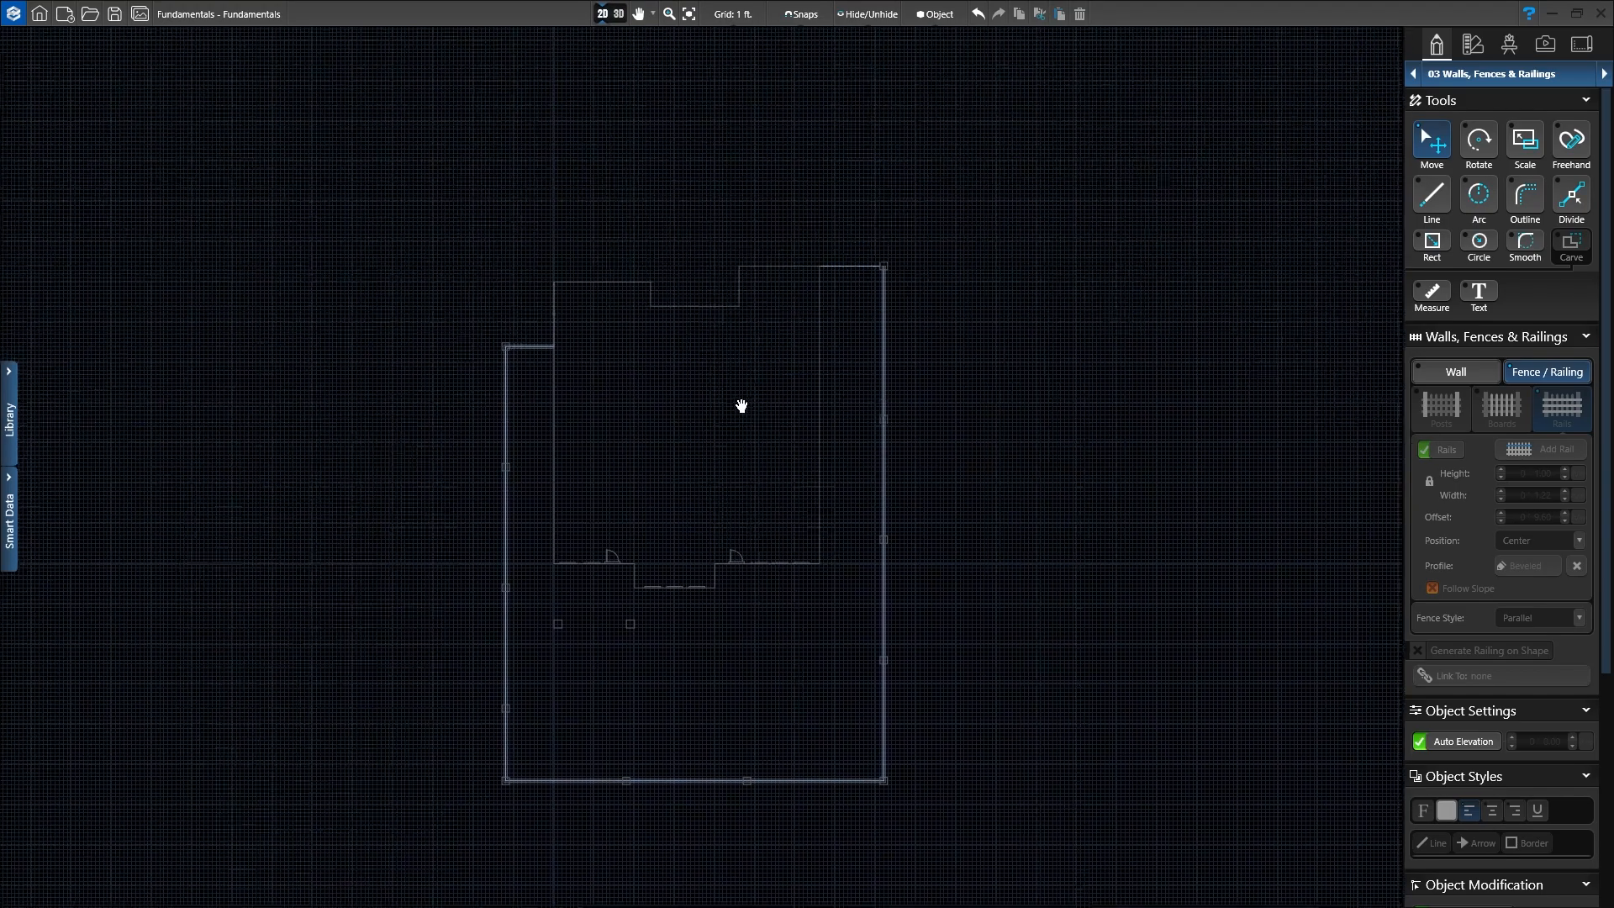
scroll(741, 406, "up", 2)
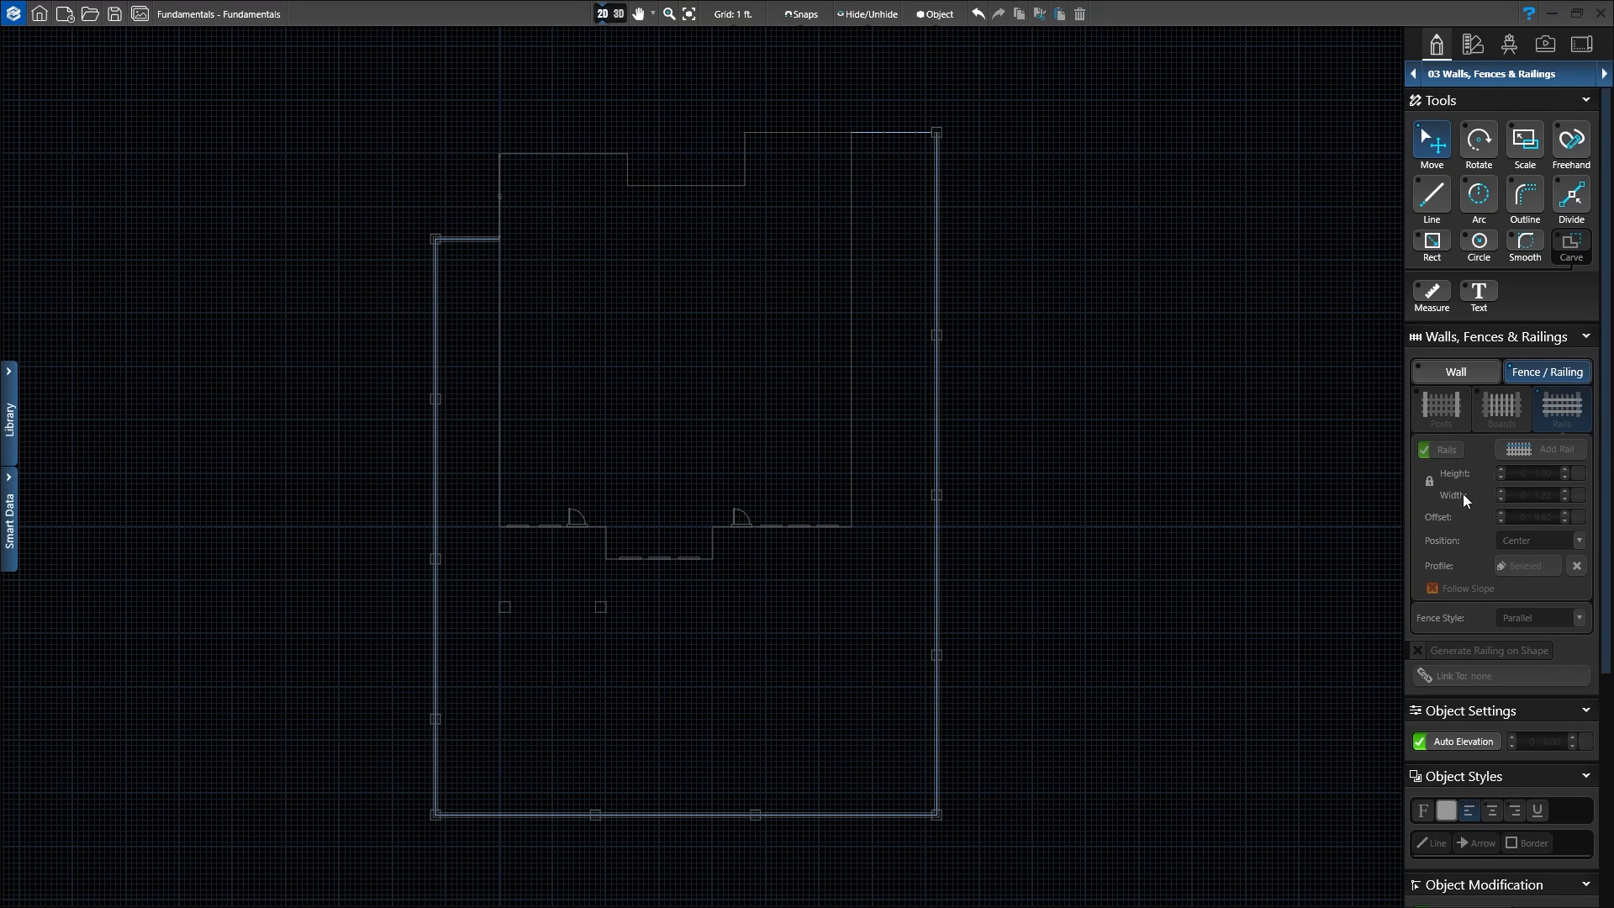
left_click(1508, 77)
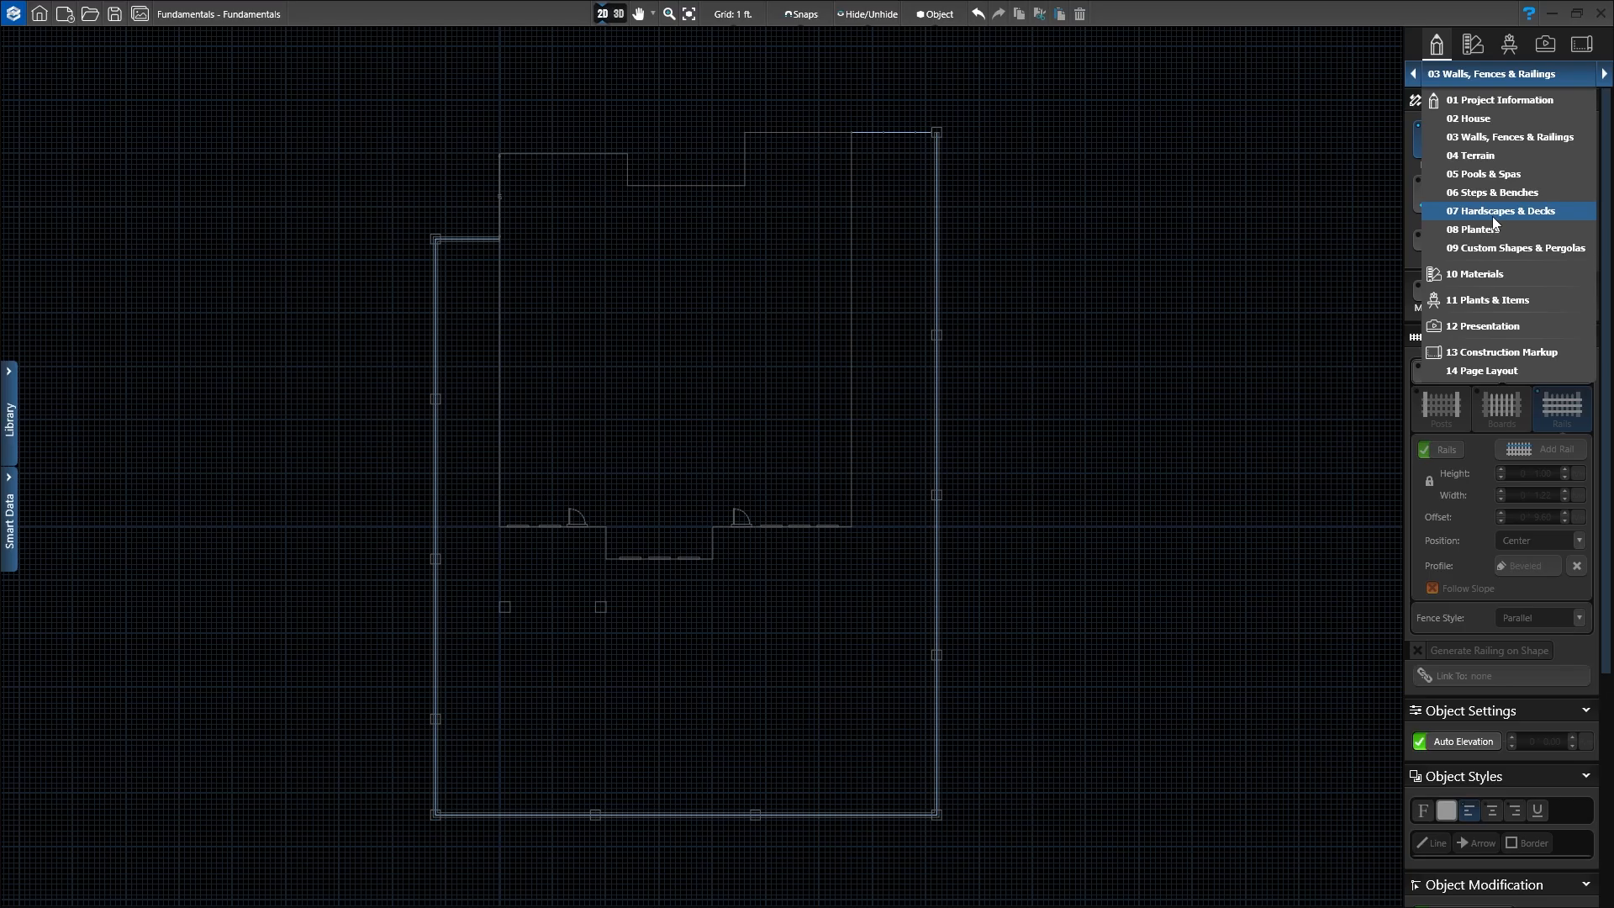
Step: Switch to the 07 Hardscapes & Decks stage and zoom in on the back of the house
left_click(1493, 218)
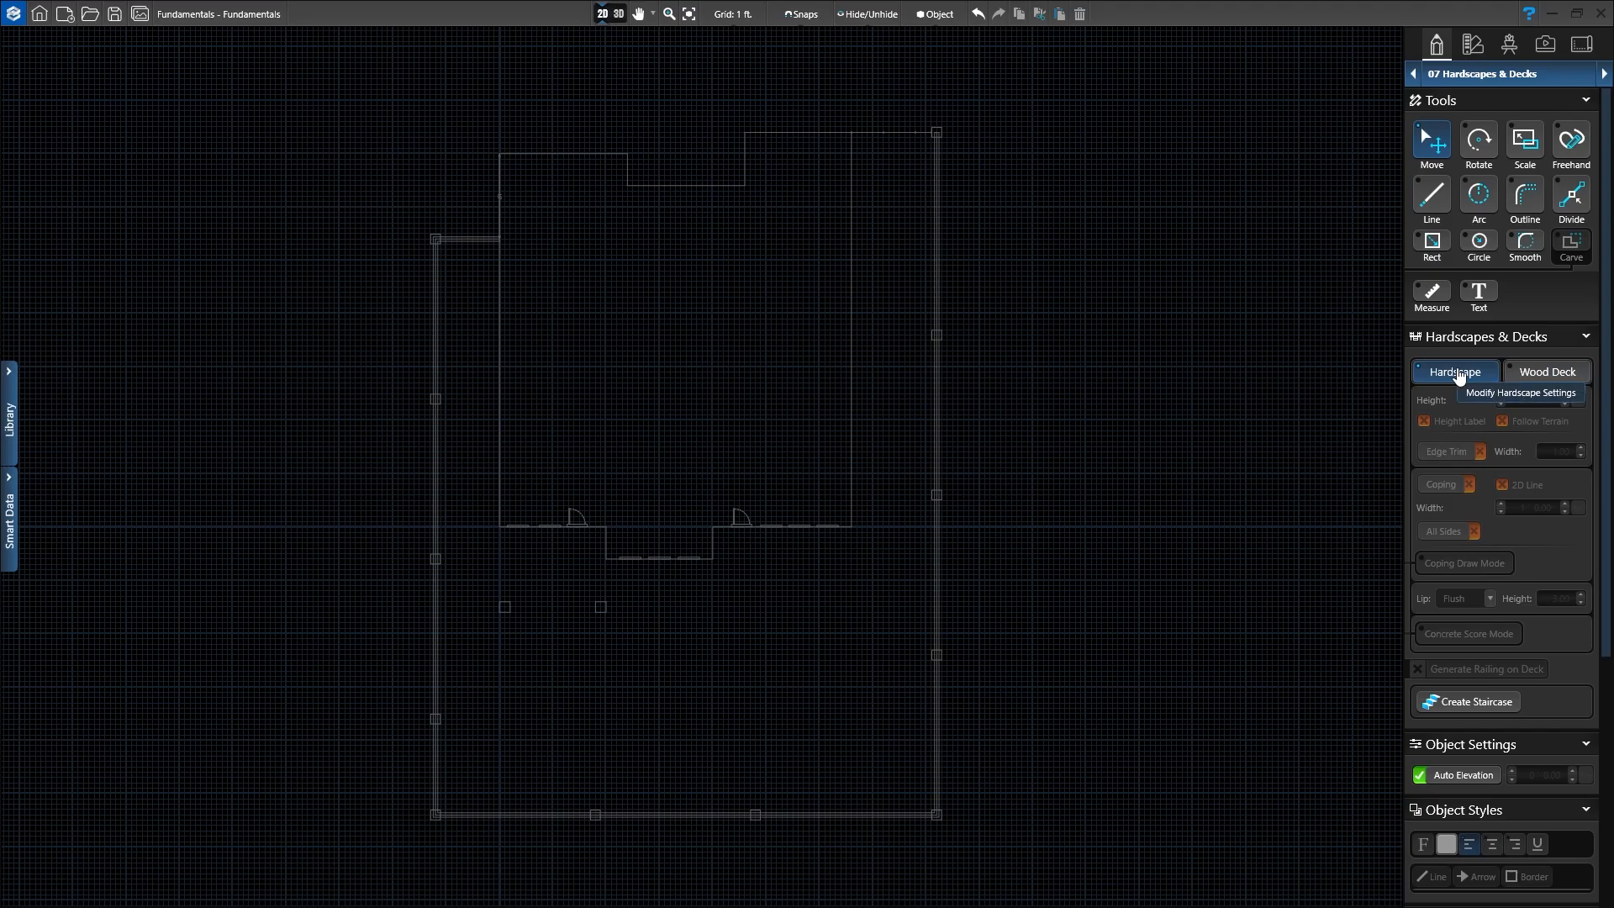
scroll(557, 678, "up", 3)
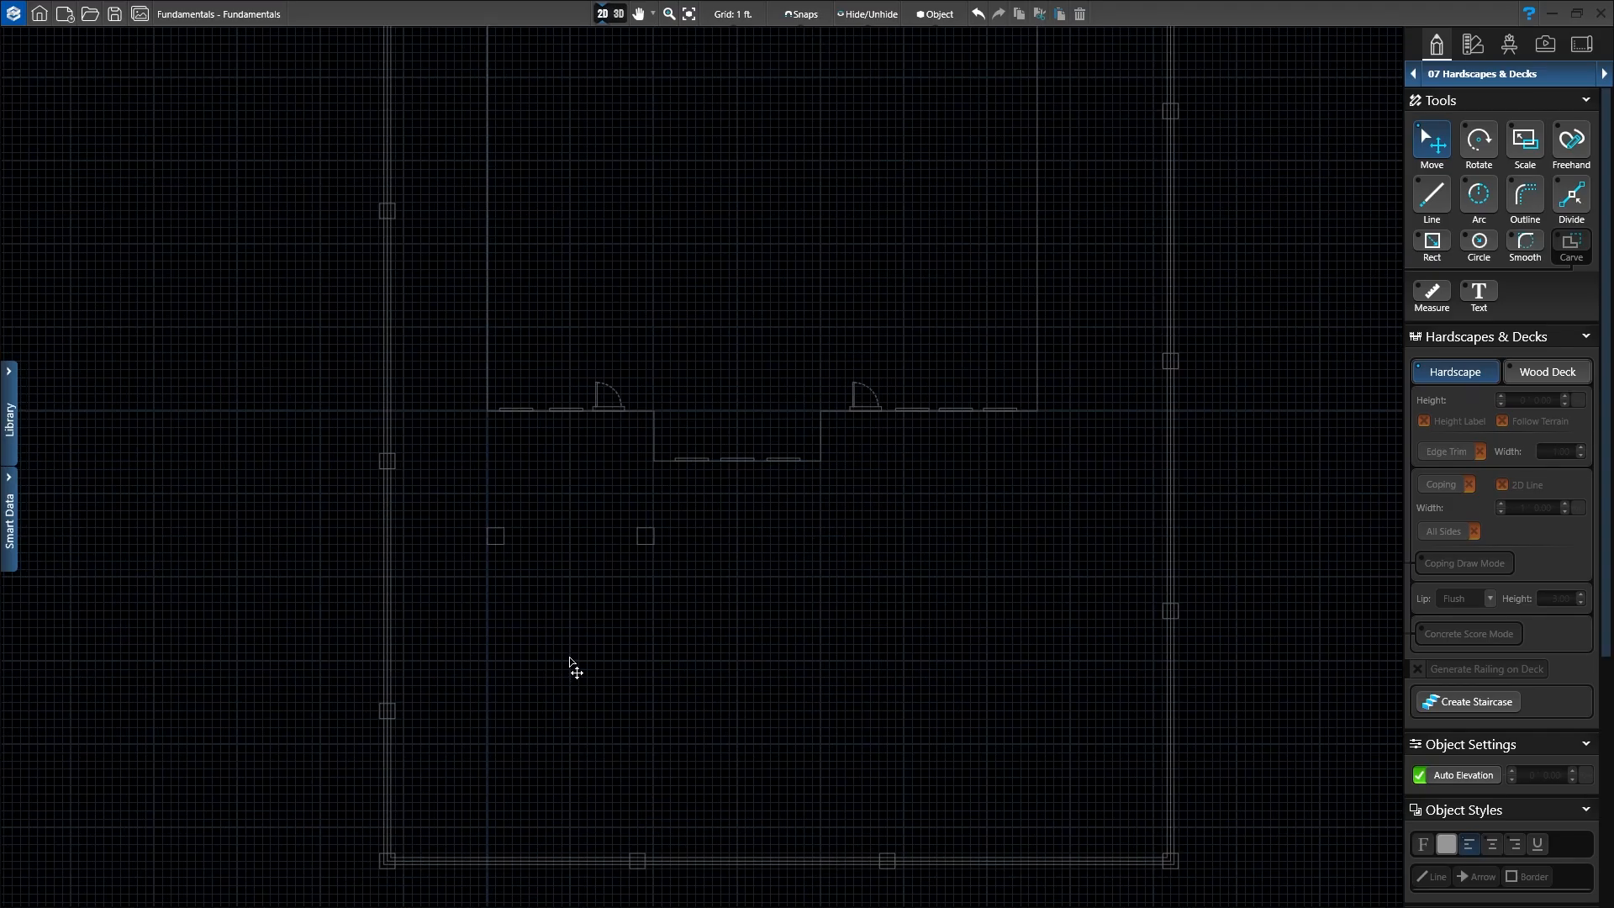
scroll(572, 454, "up", 4)
middle_click_drag(560, 488, 577, 451)
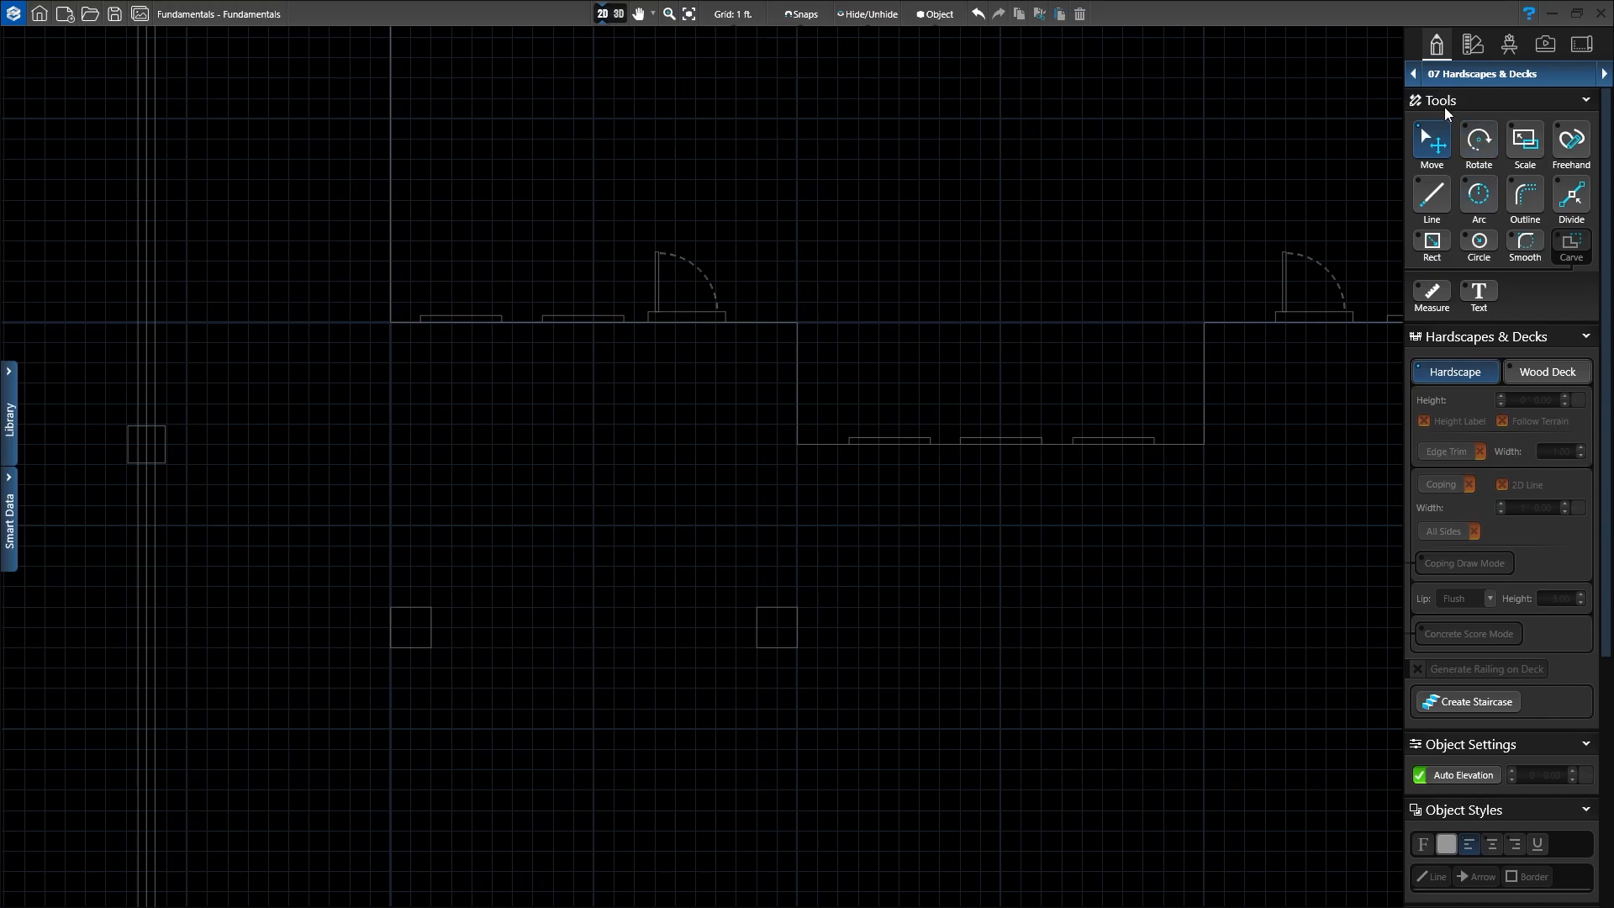
Step: Draw a 20' by 16' Hardscape rectangle from the left wing's back wall corner
left_click(1433, 243)
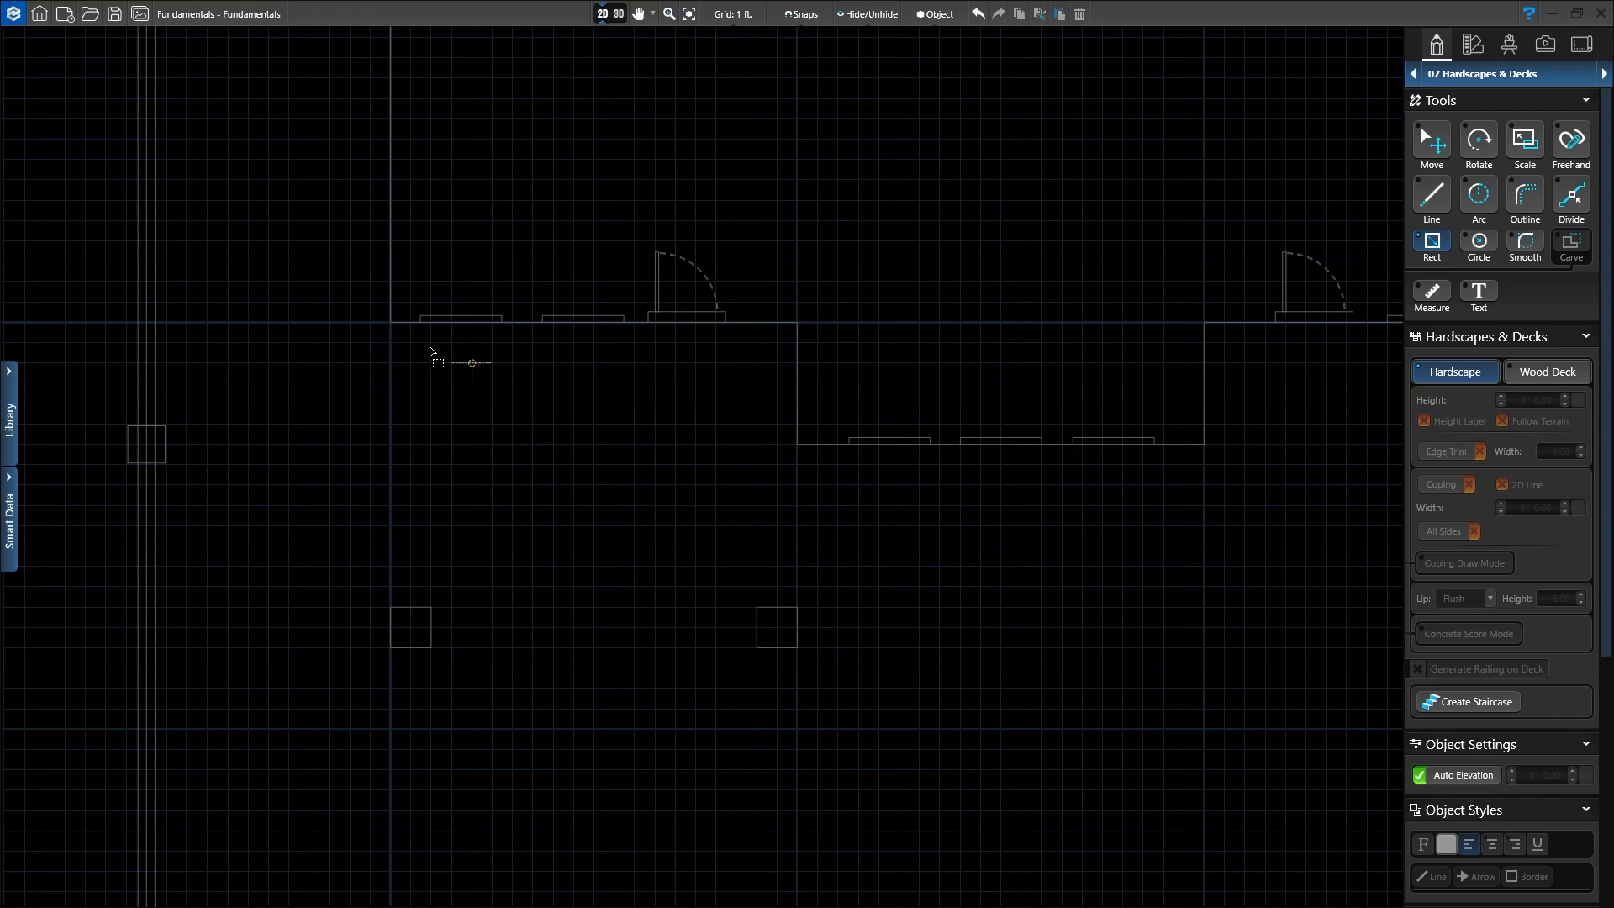
left_click(390, 323)
left_click_drag(390, 323, 796, 647)
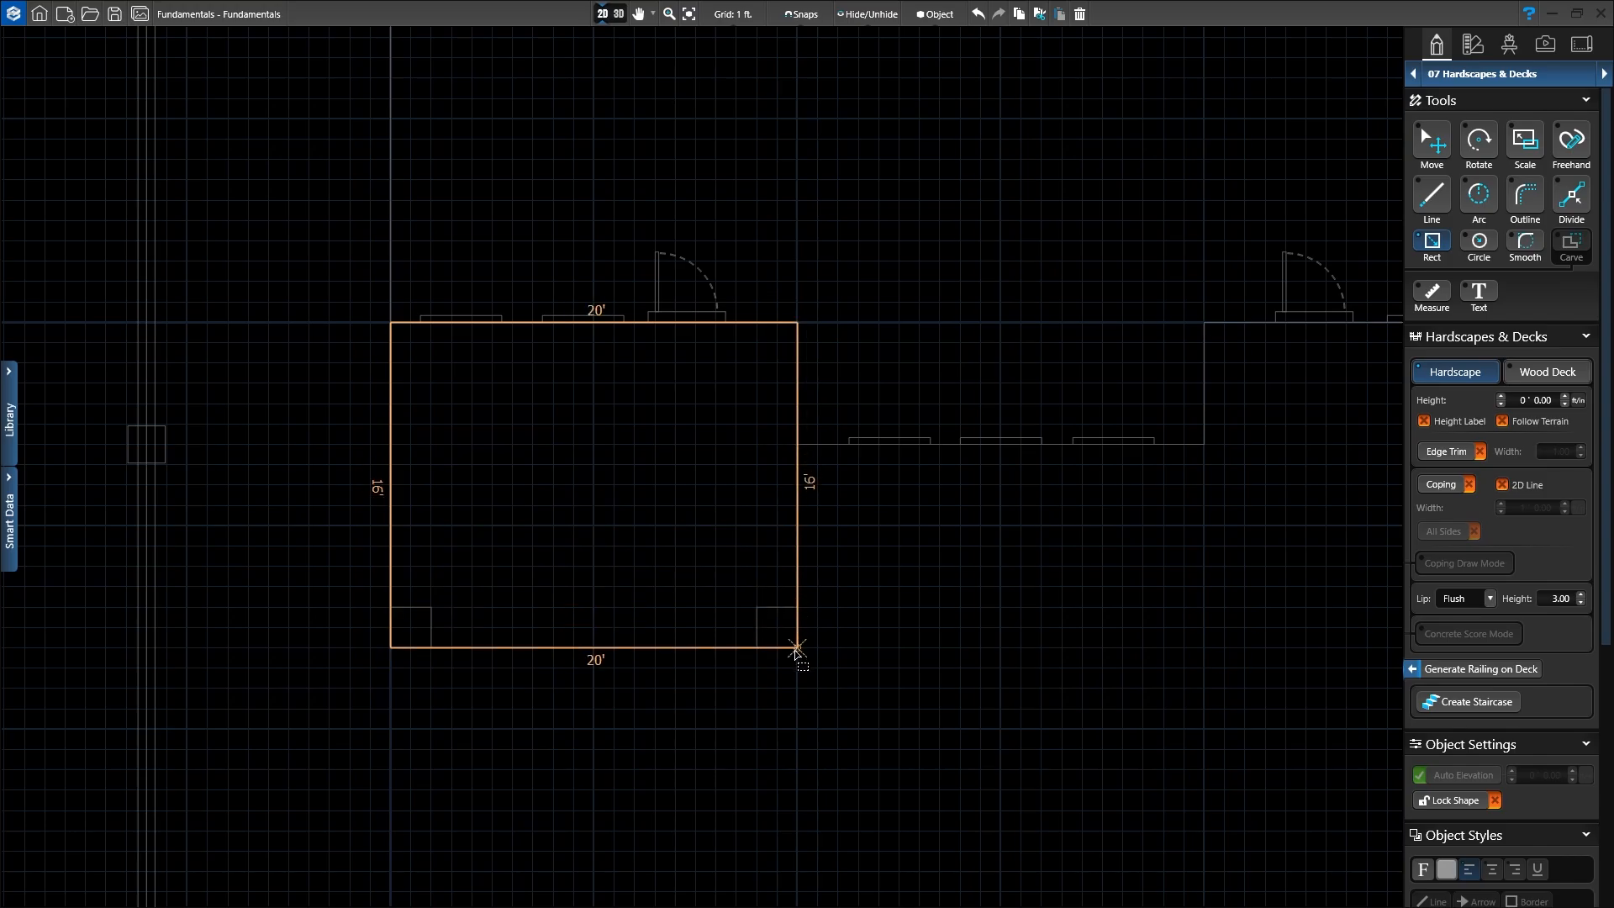
left_click_drag(796, 647, 797, 649)
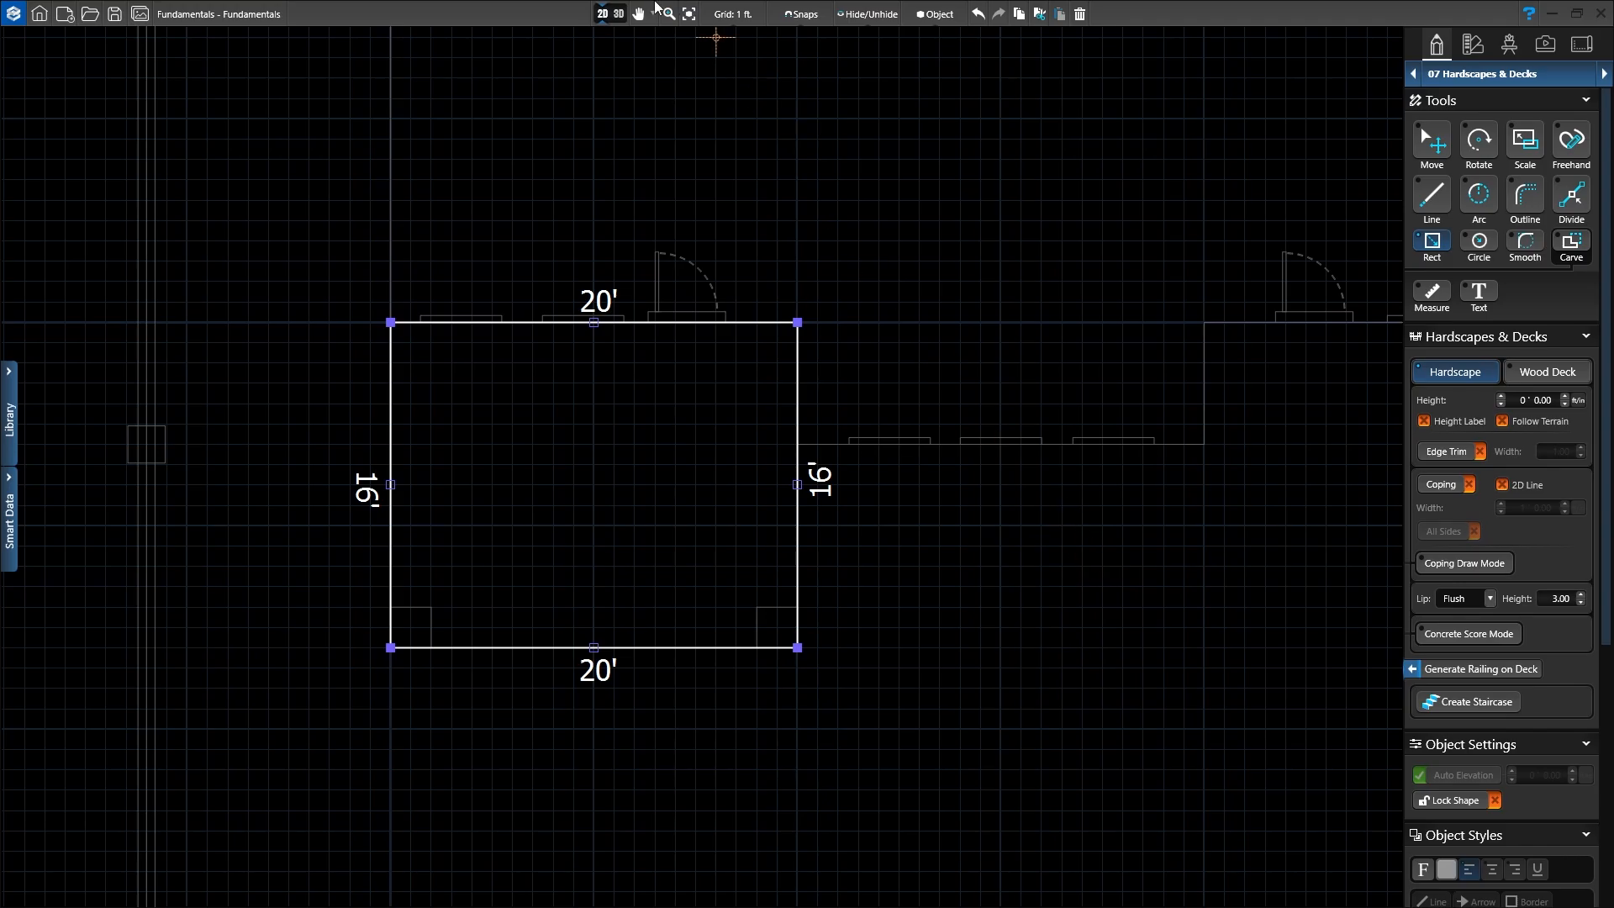
Step: In 3D, zoom to the new patio and orbit around the covered back porch
left_click(619, 13)
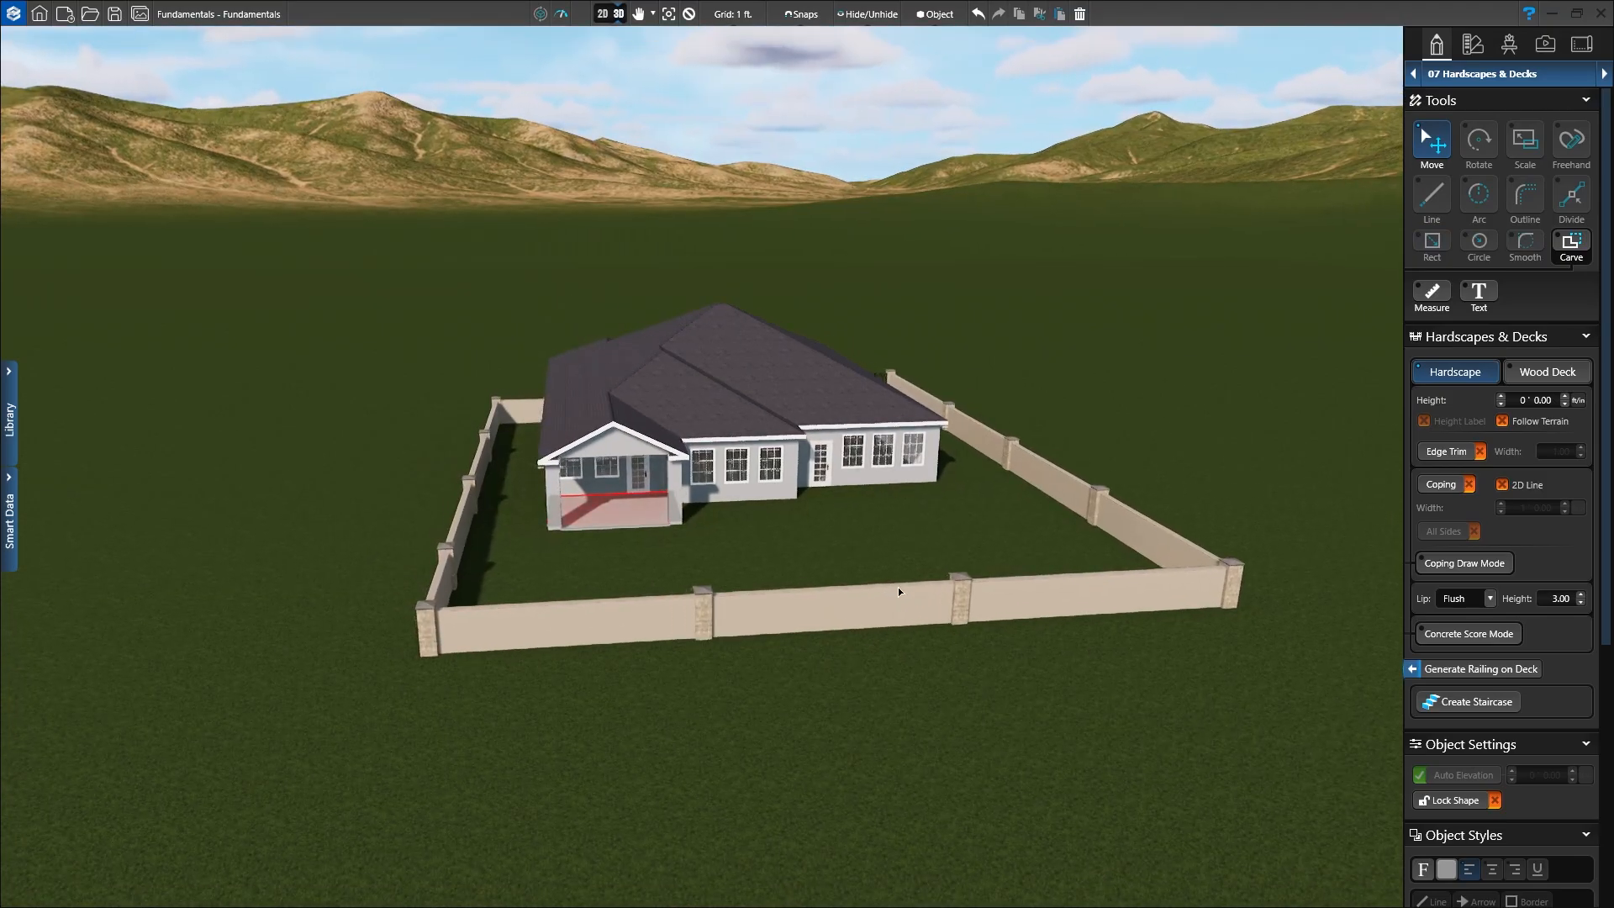
key("f")
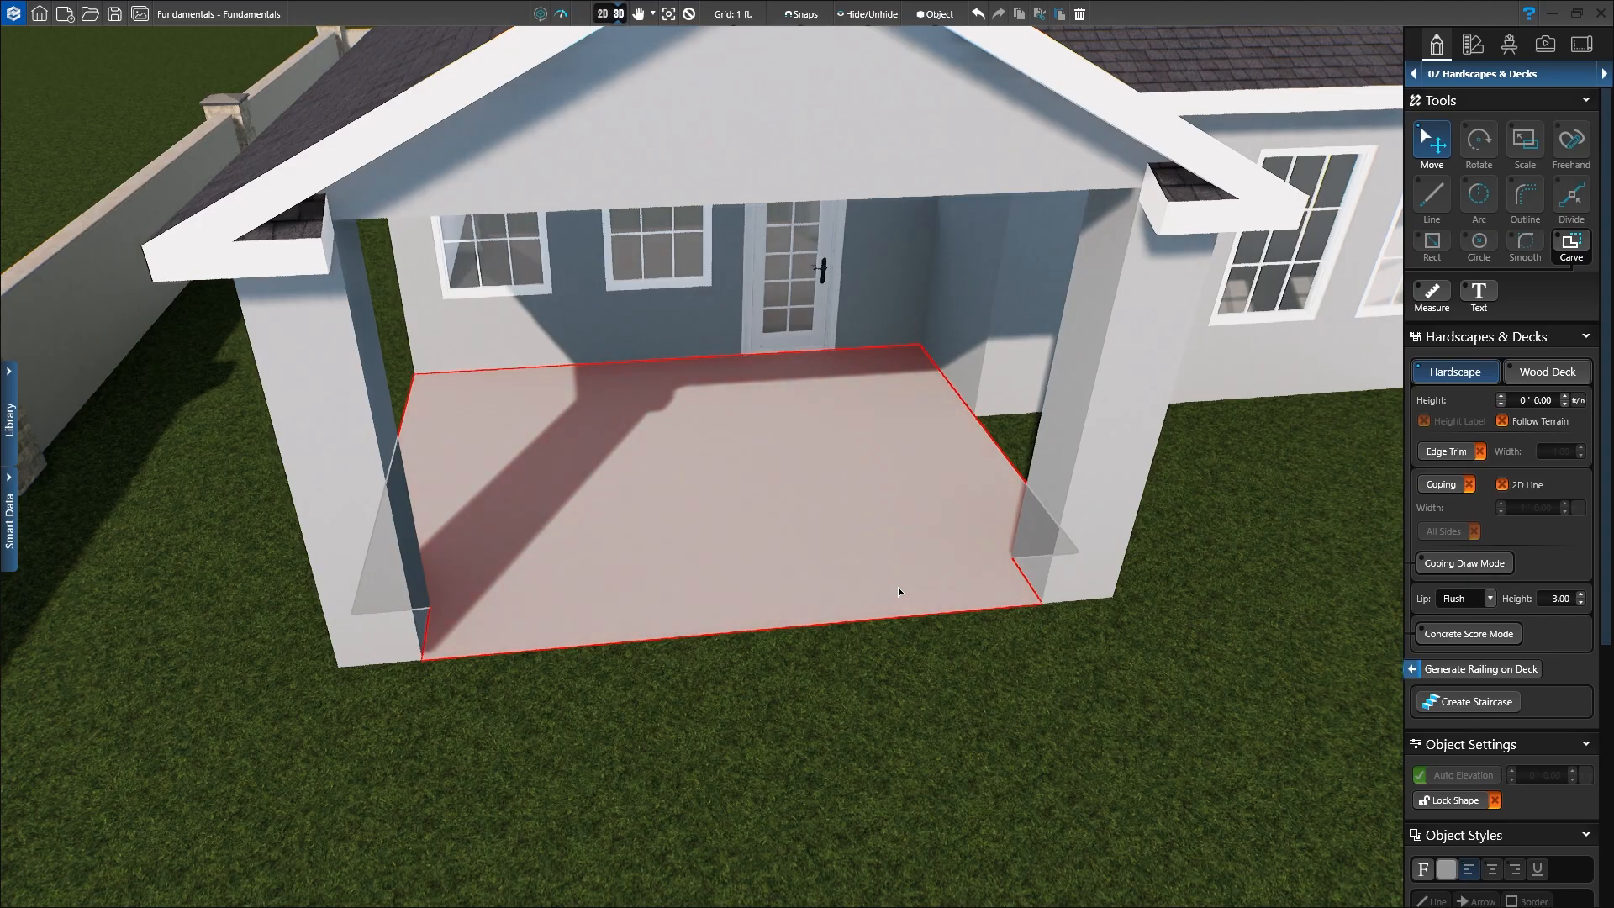
scroll(791, 559, "down", 3)
scroll(792, 559, "down", 2)
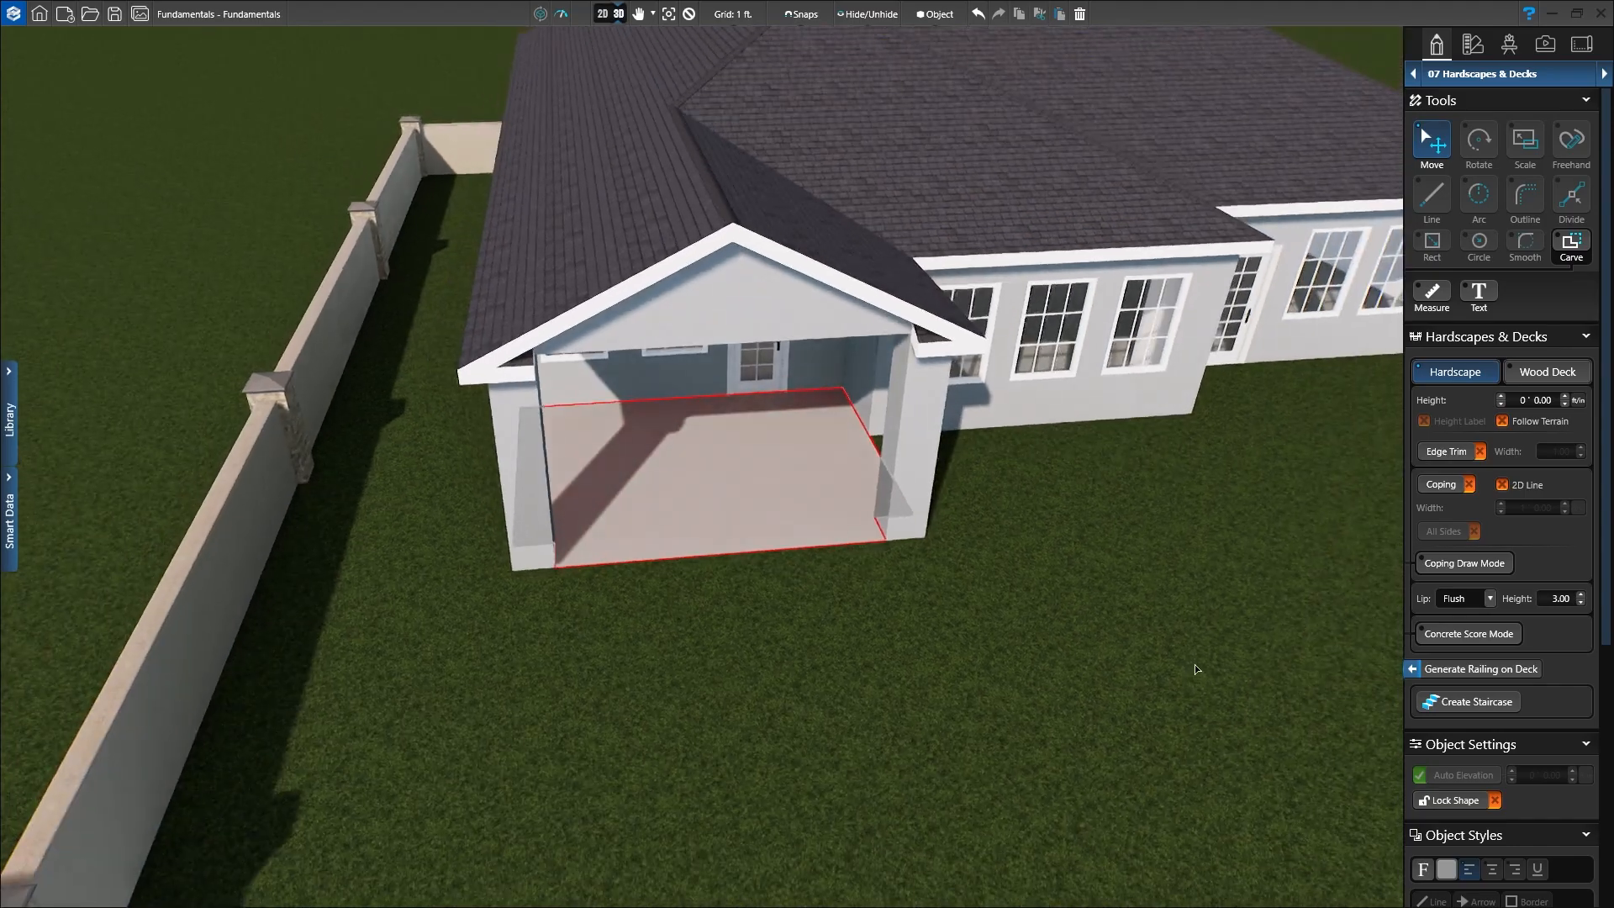
middle_click_drag(1194, 664, 777, 630)
scroll(774, 622, "up", 2)
middle_click_drag(1009, 665, 790, 649)
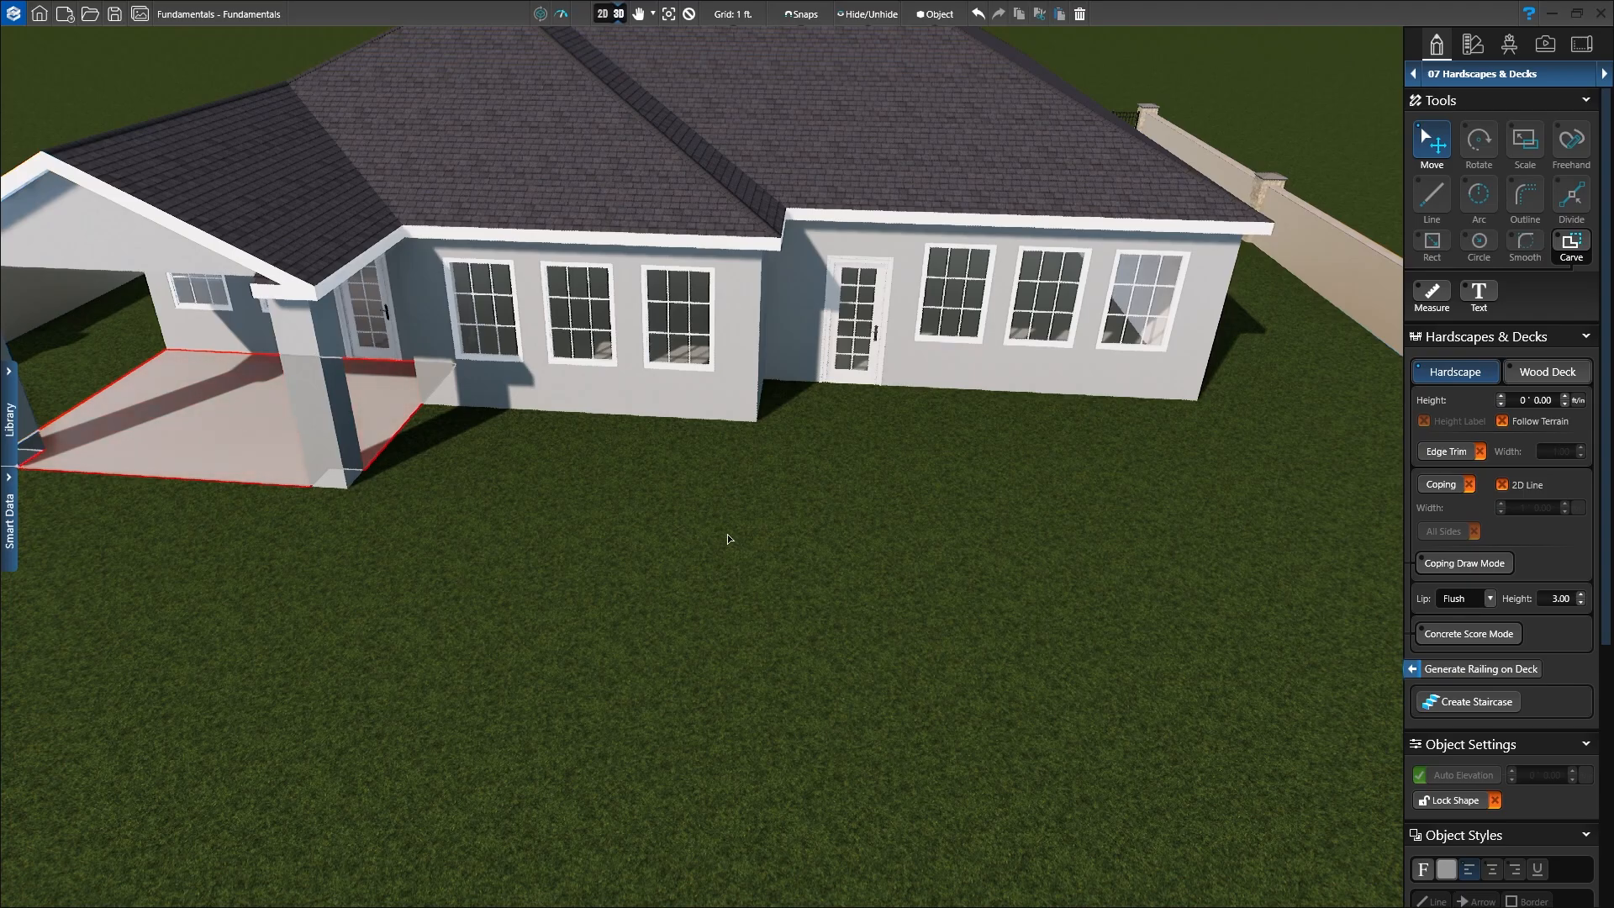
Step: Back in 2D, draw a 26' by 21' hardscape rectangle at the right wing's back corner
left_click(602, 14)
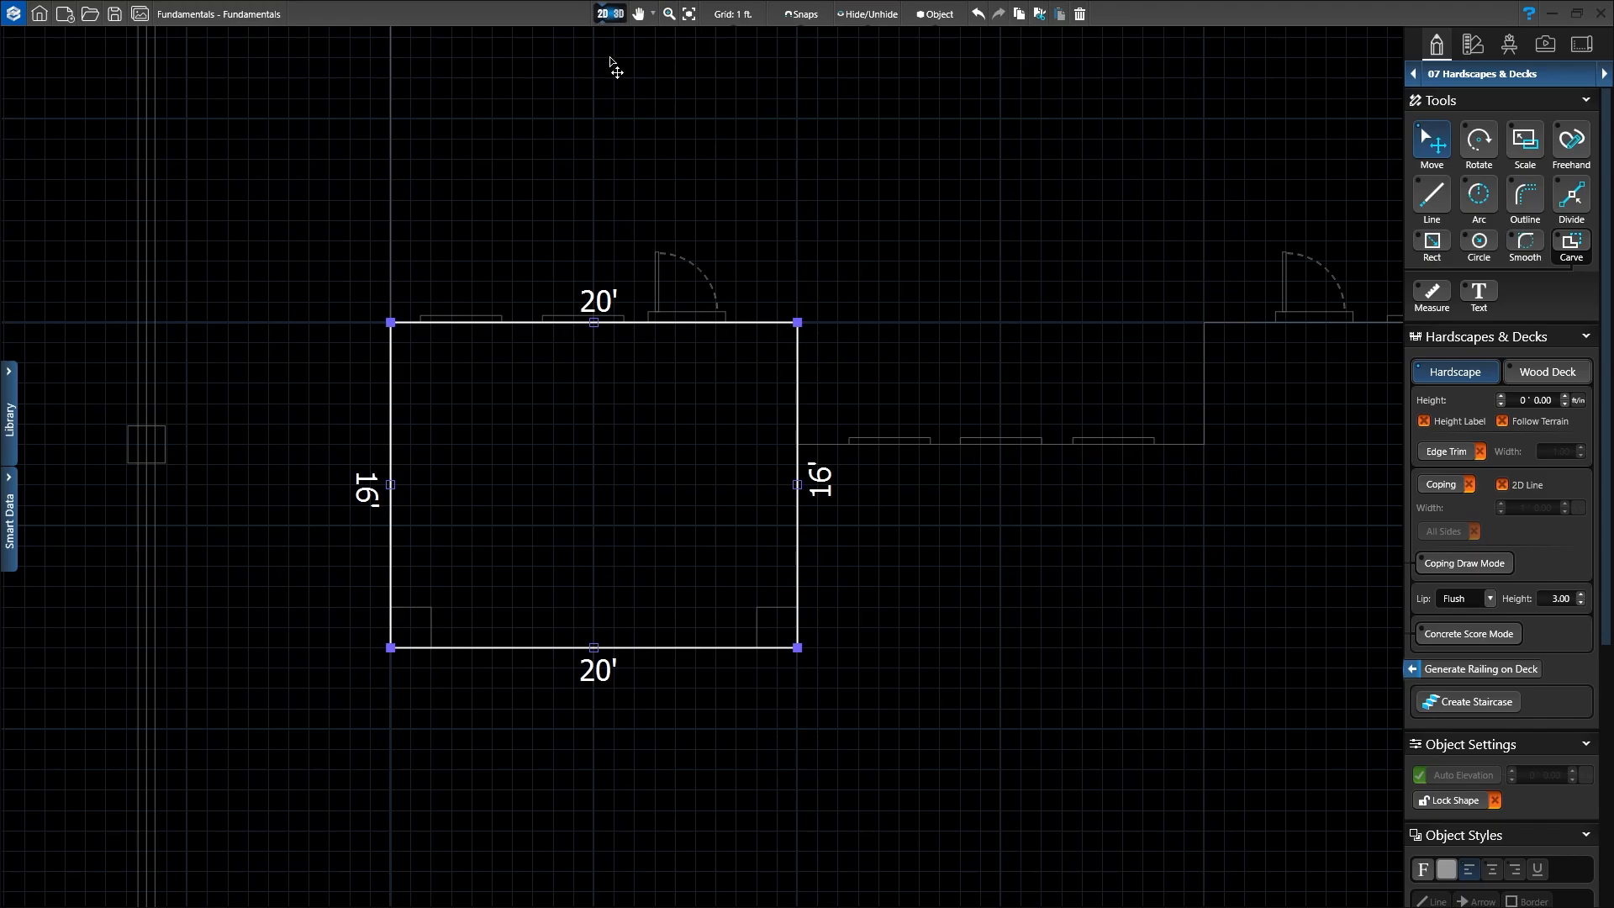
left_click(973, 663)
scroll(1138, 630, "down", 3)
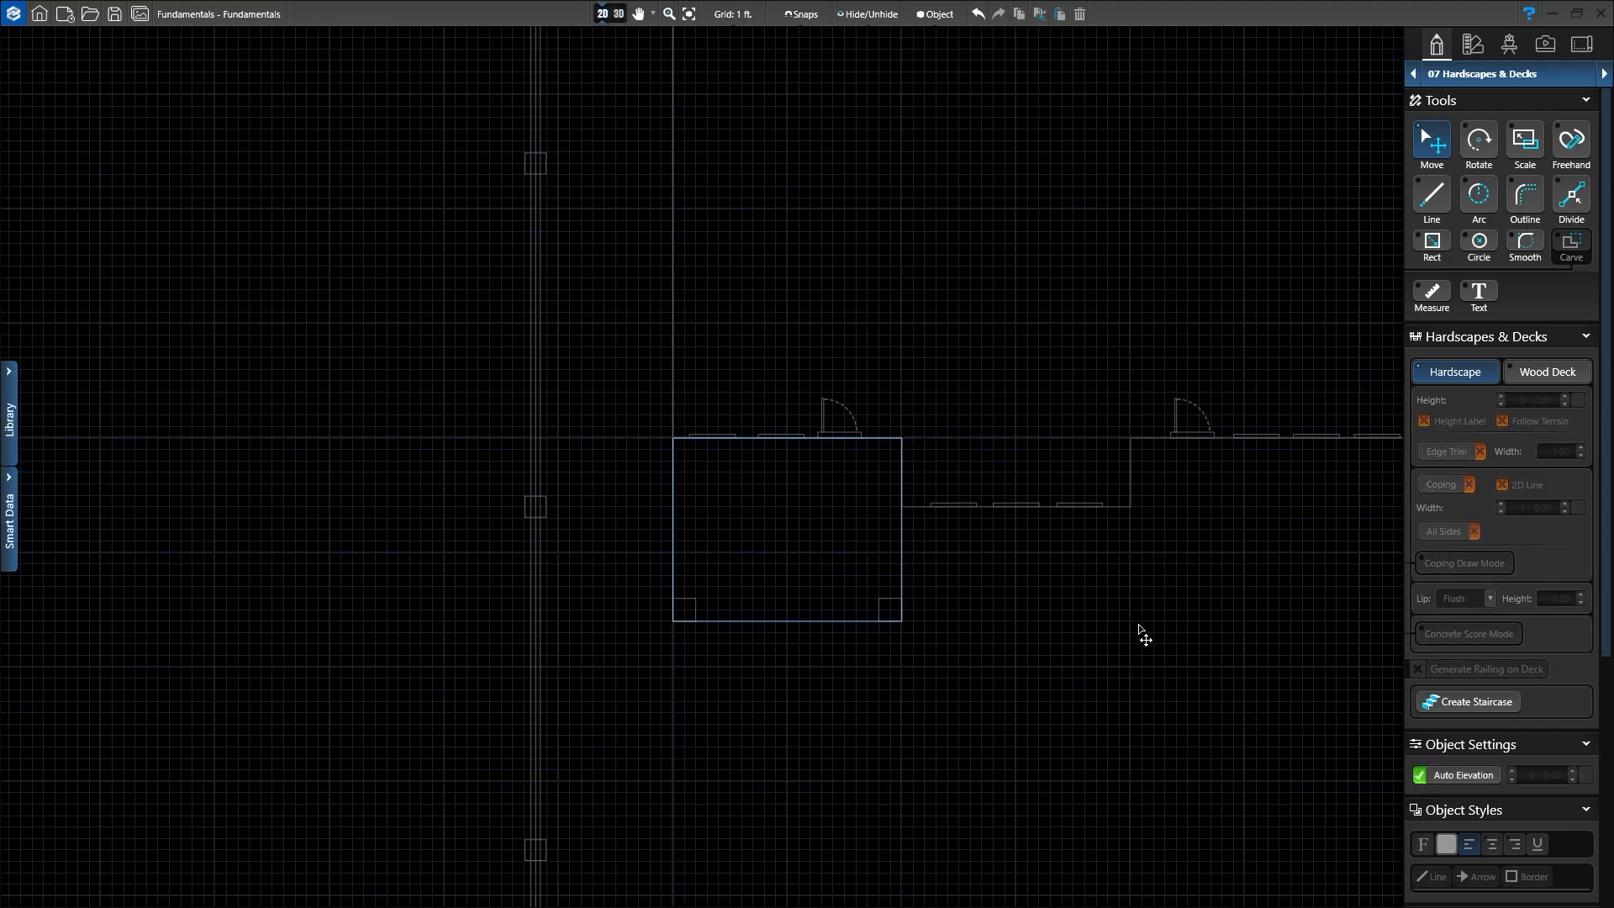
middle_click_drag(1124, 616, 790, 531)
scroll(815, 468, "up", 3)
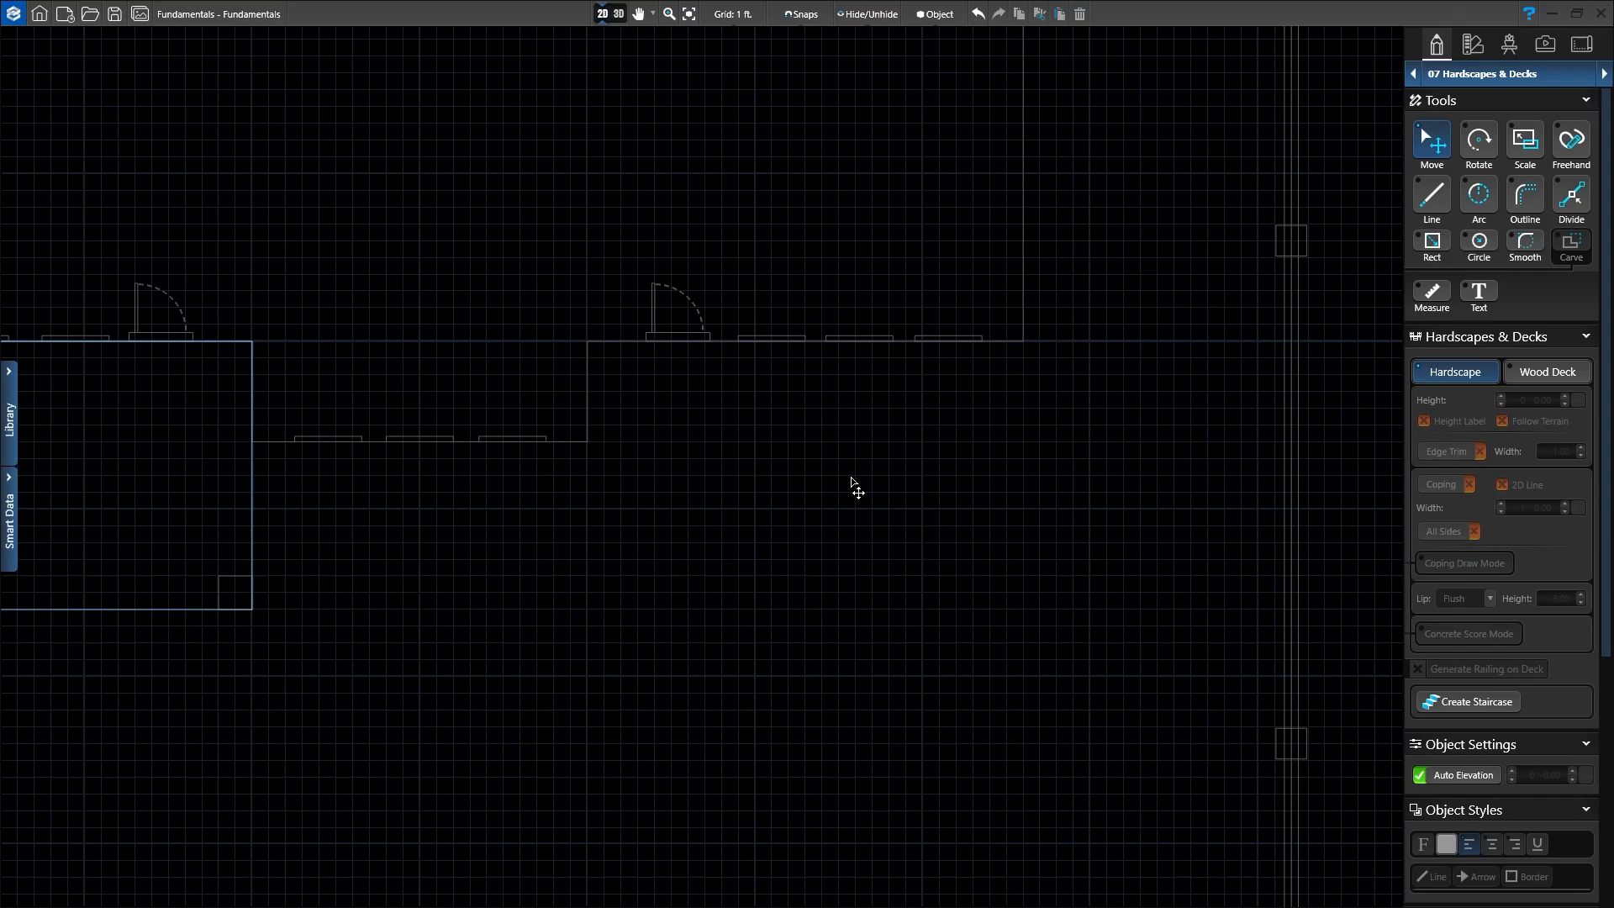
middle_click_drag(938, 498, 778, 484)
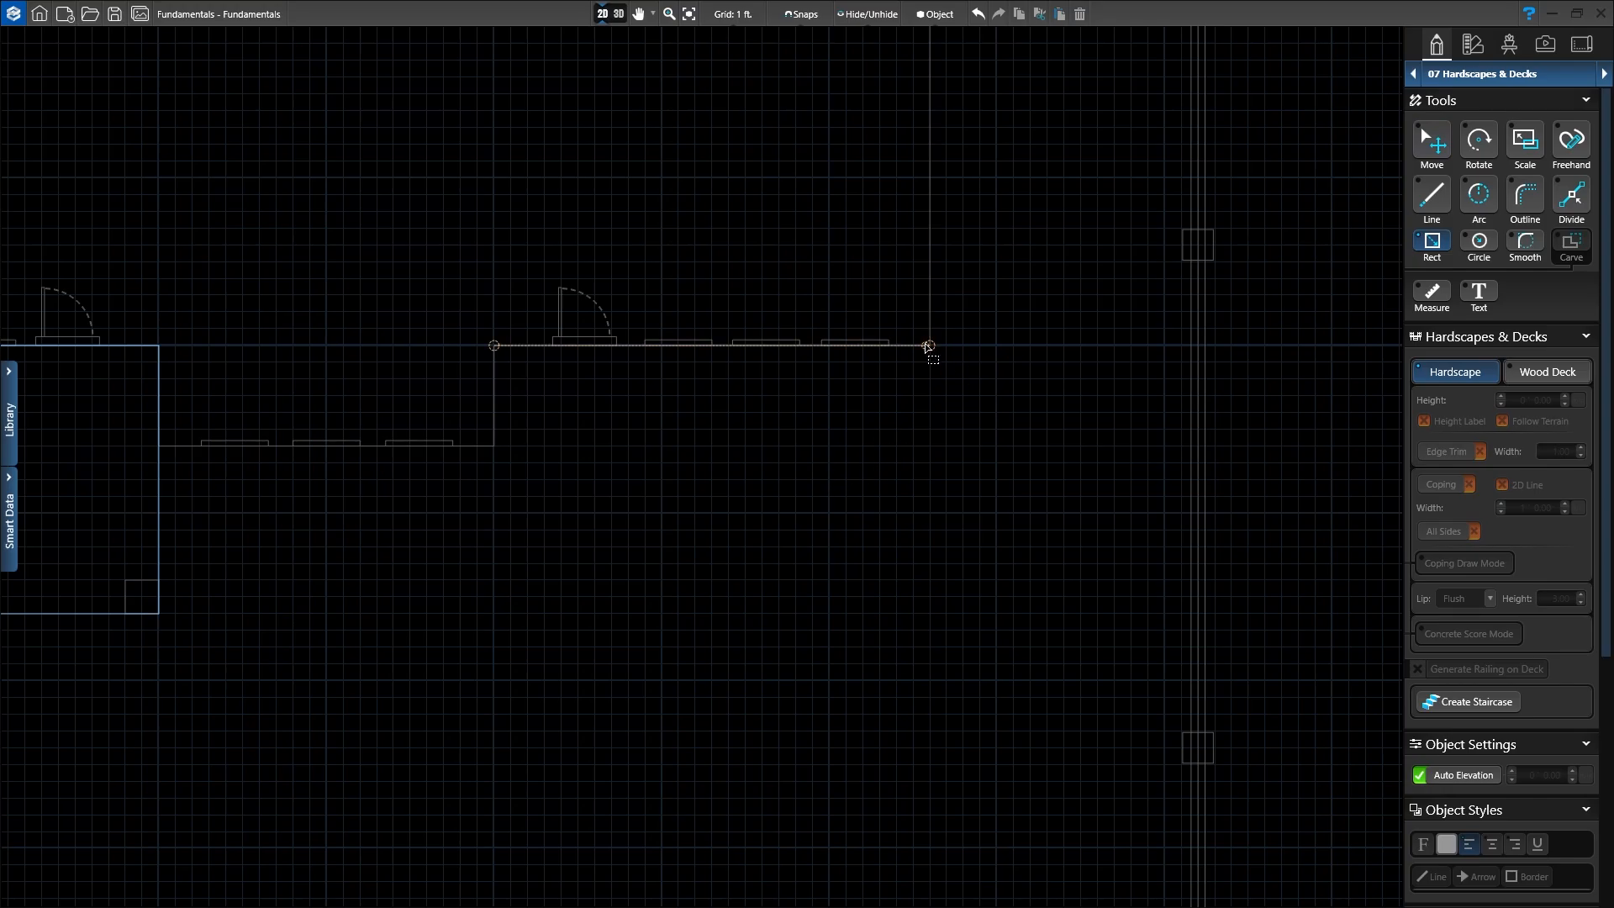
mouse_move(929, 345)
left_mouse_down()
mouse_move(713, 444)
mouse_move(1398, 580)
left_mouse_up()
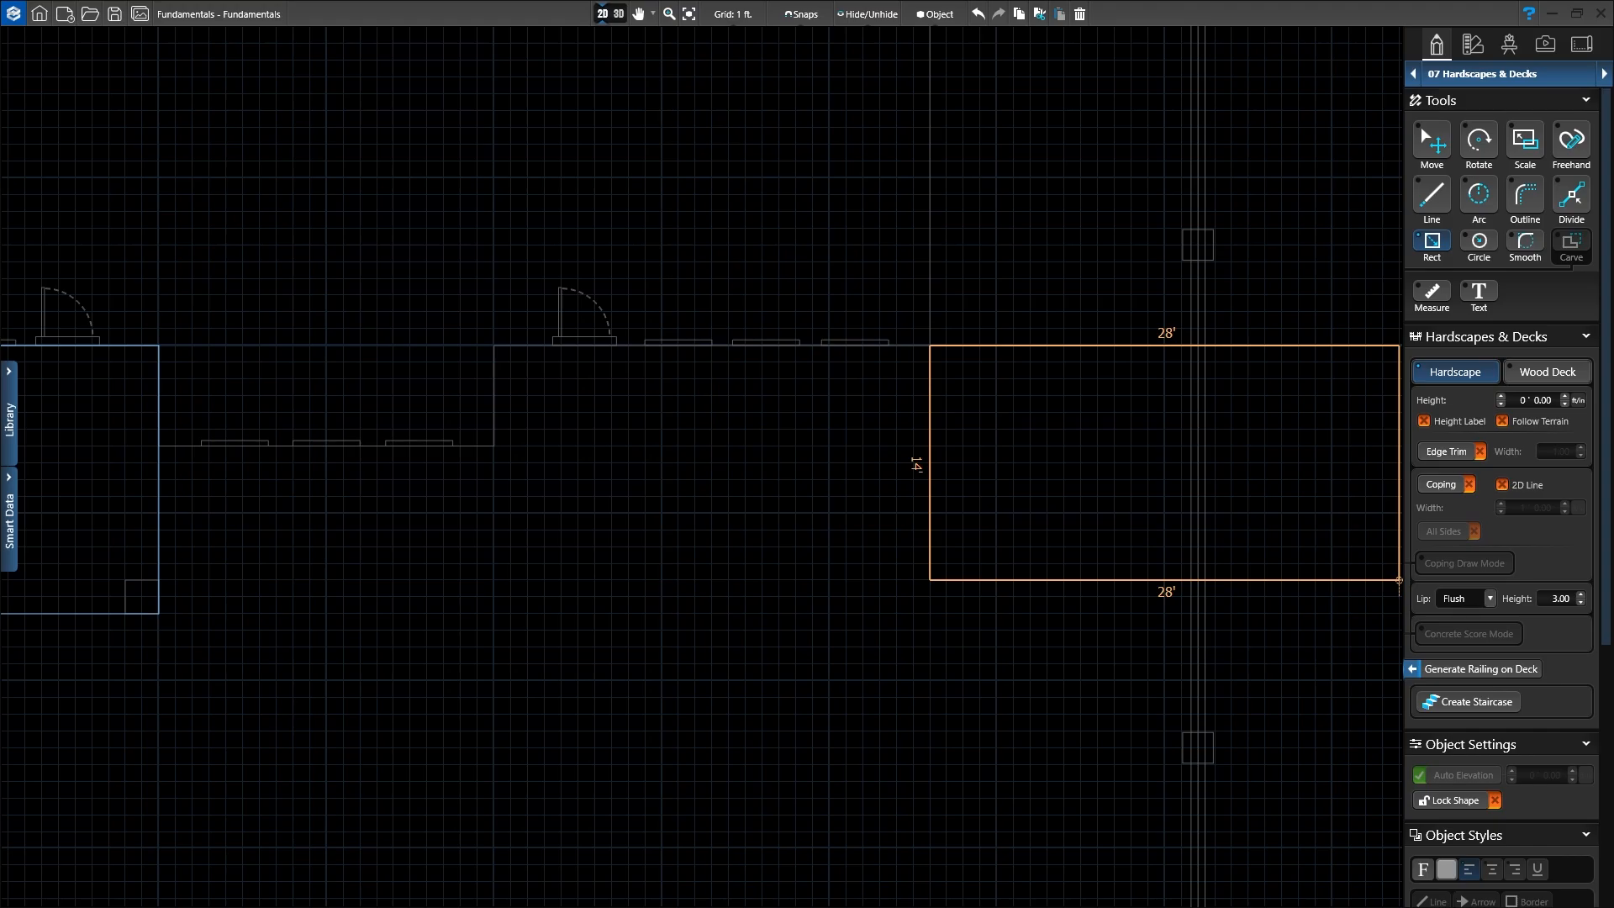
left_click_drag(1399, 580, 492, 697)
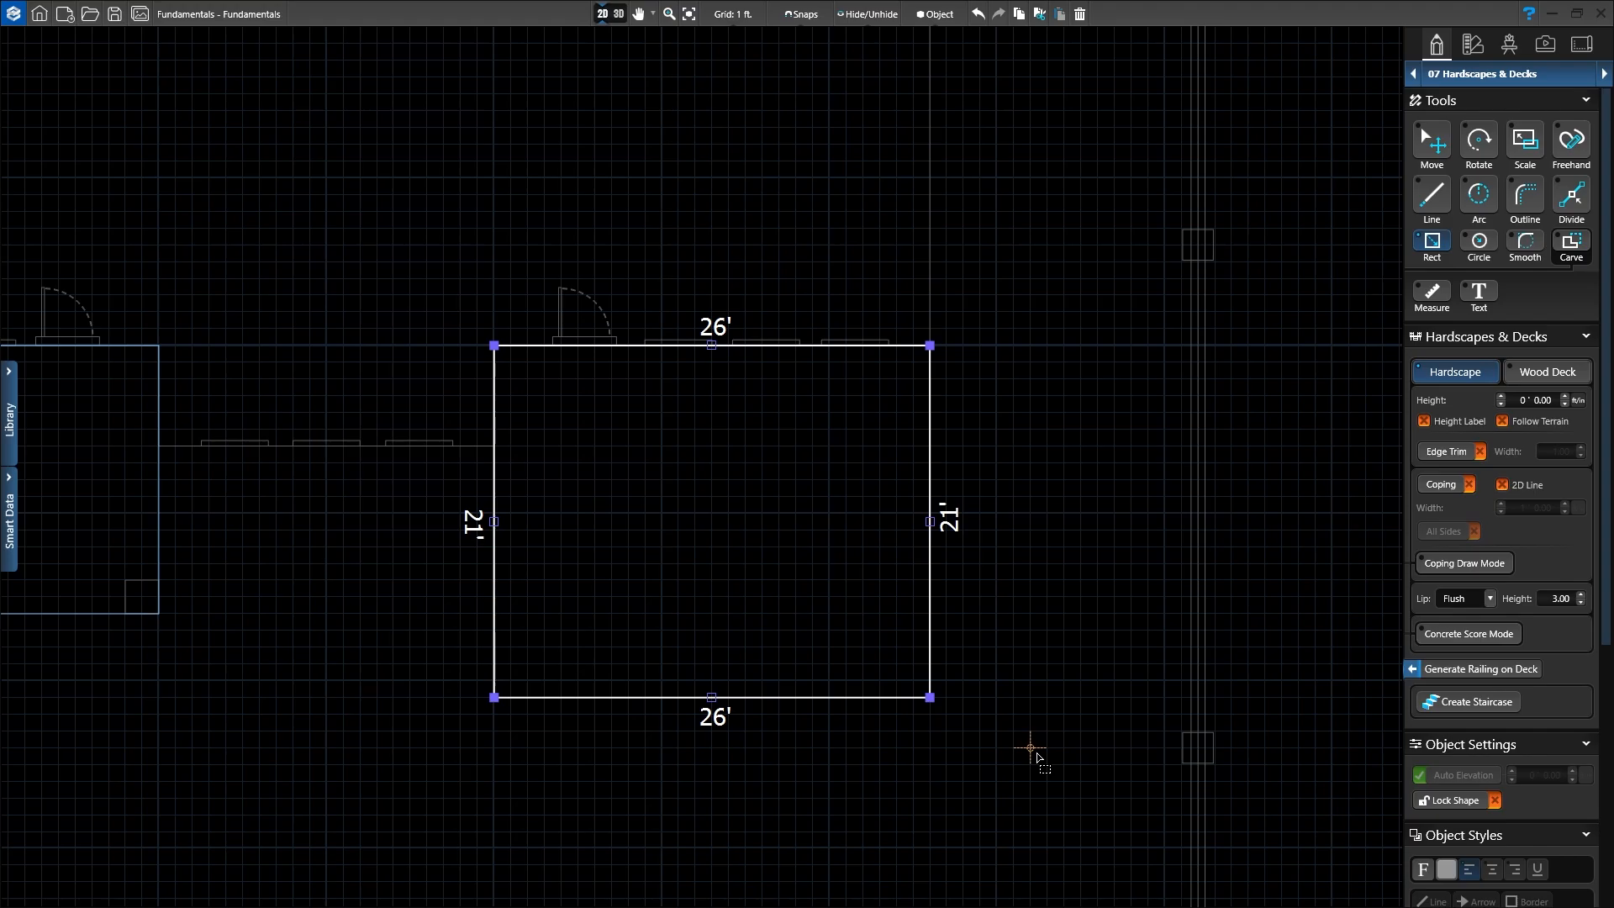
middle_click_drag(224, 595, 540, 529)
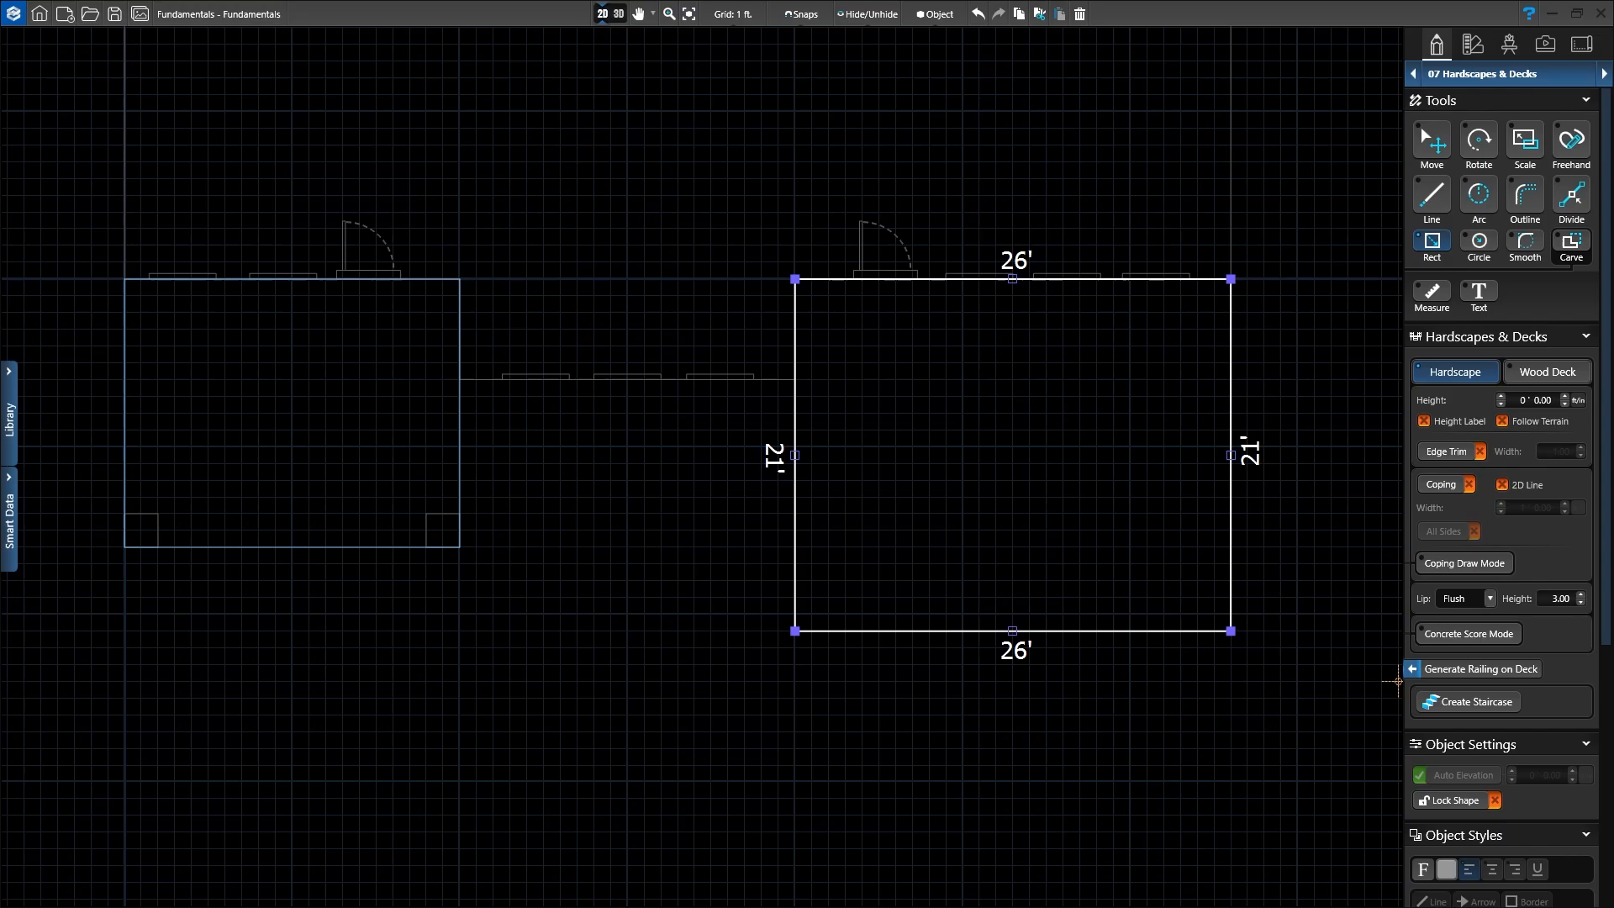
Step: Draw a 20' by 5'6" hardscape strip between the two patios, then deselect it
left_click(459, 548)
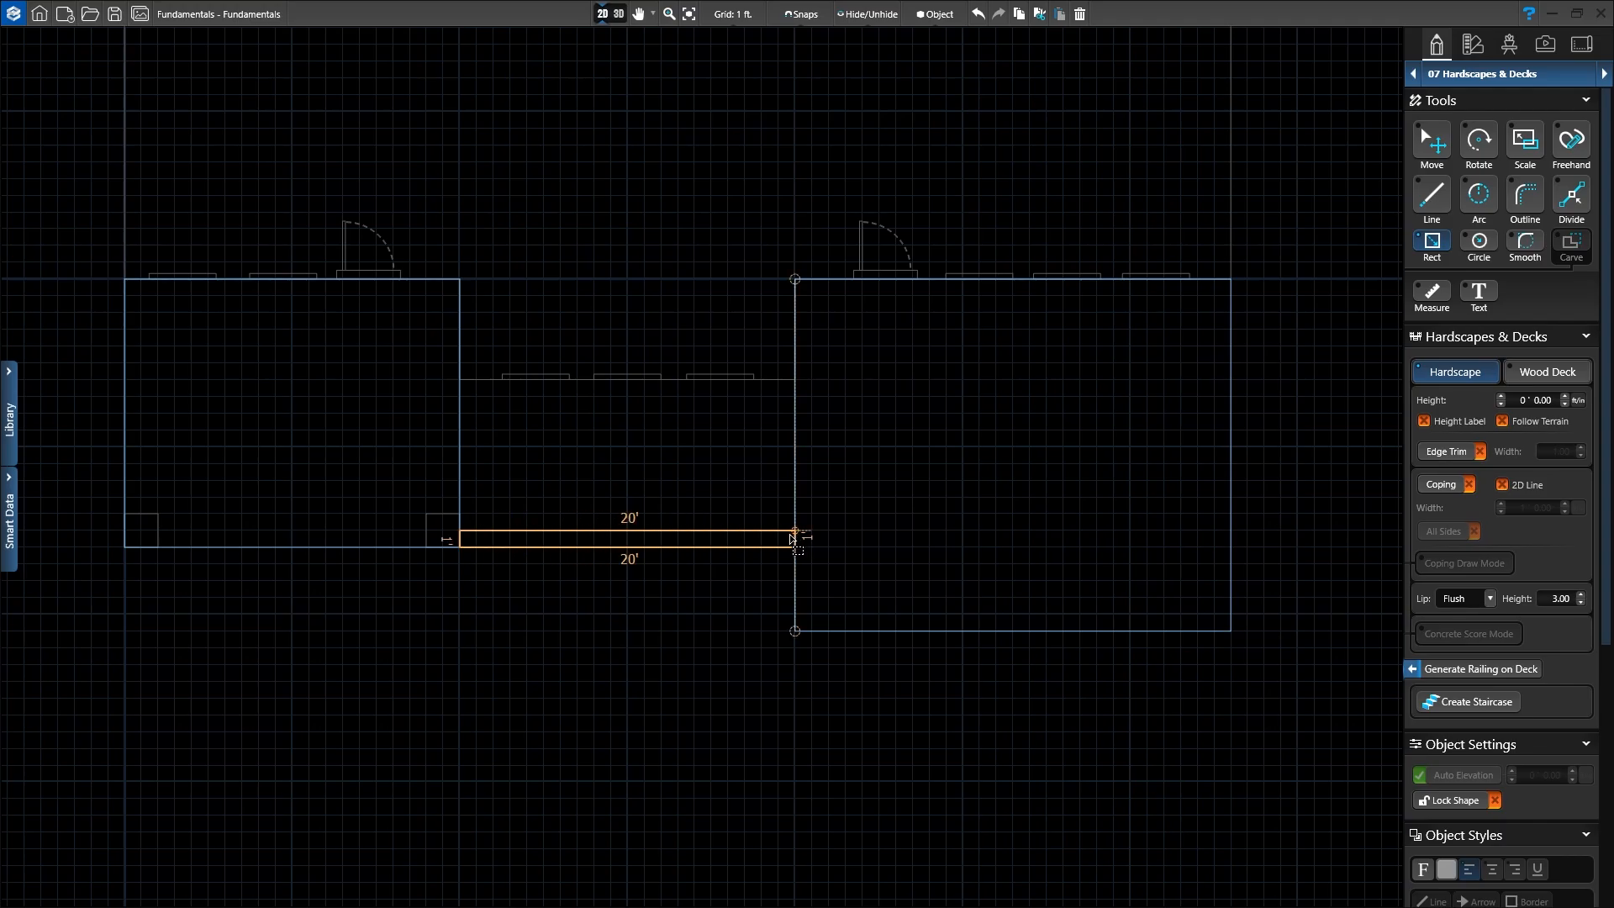
left_click(793, 458)
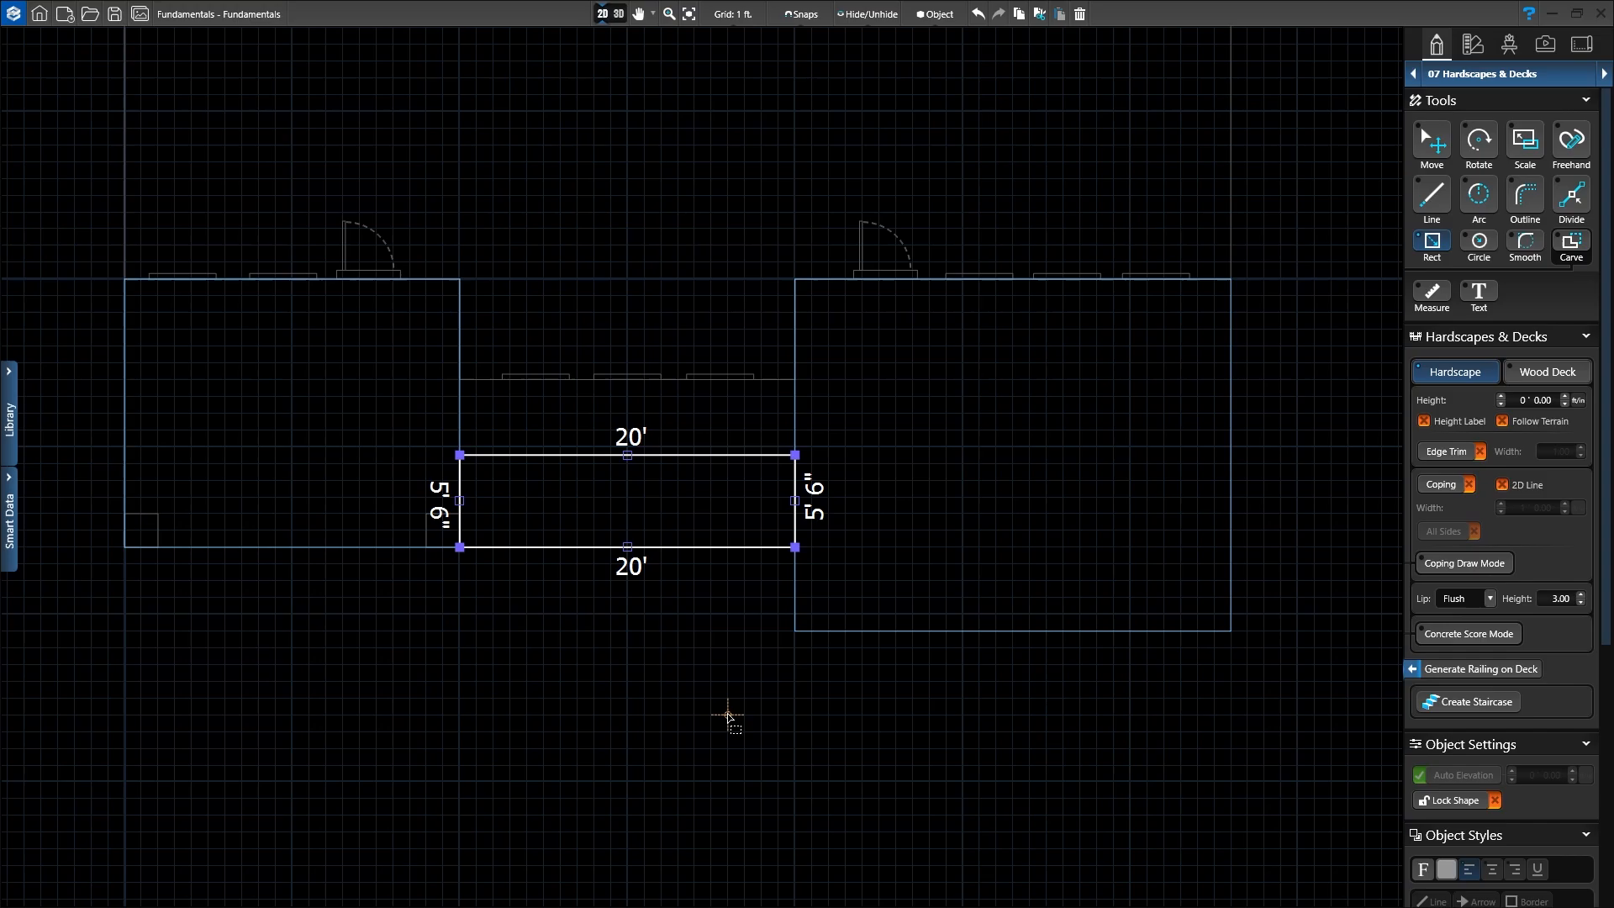
left_click(1445, 148)
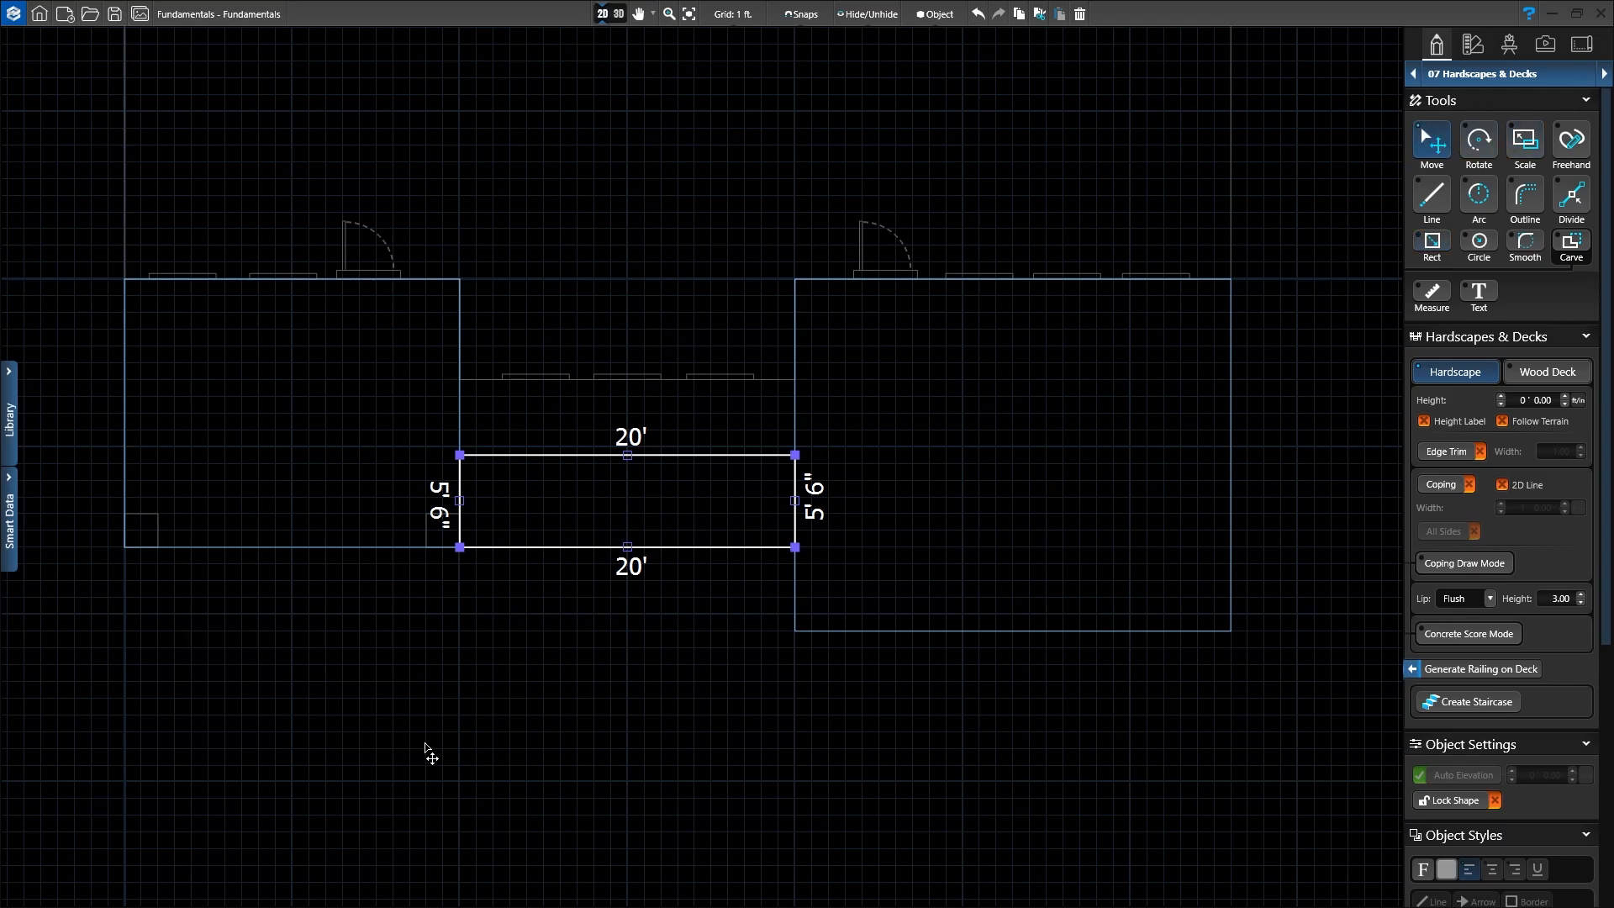
left_click(622, 670)
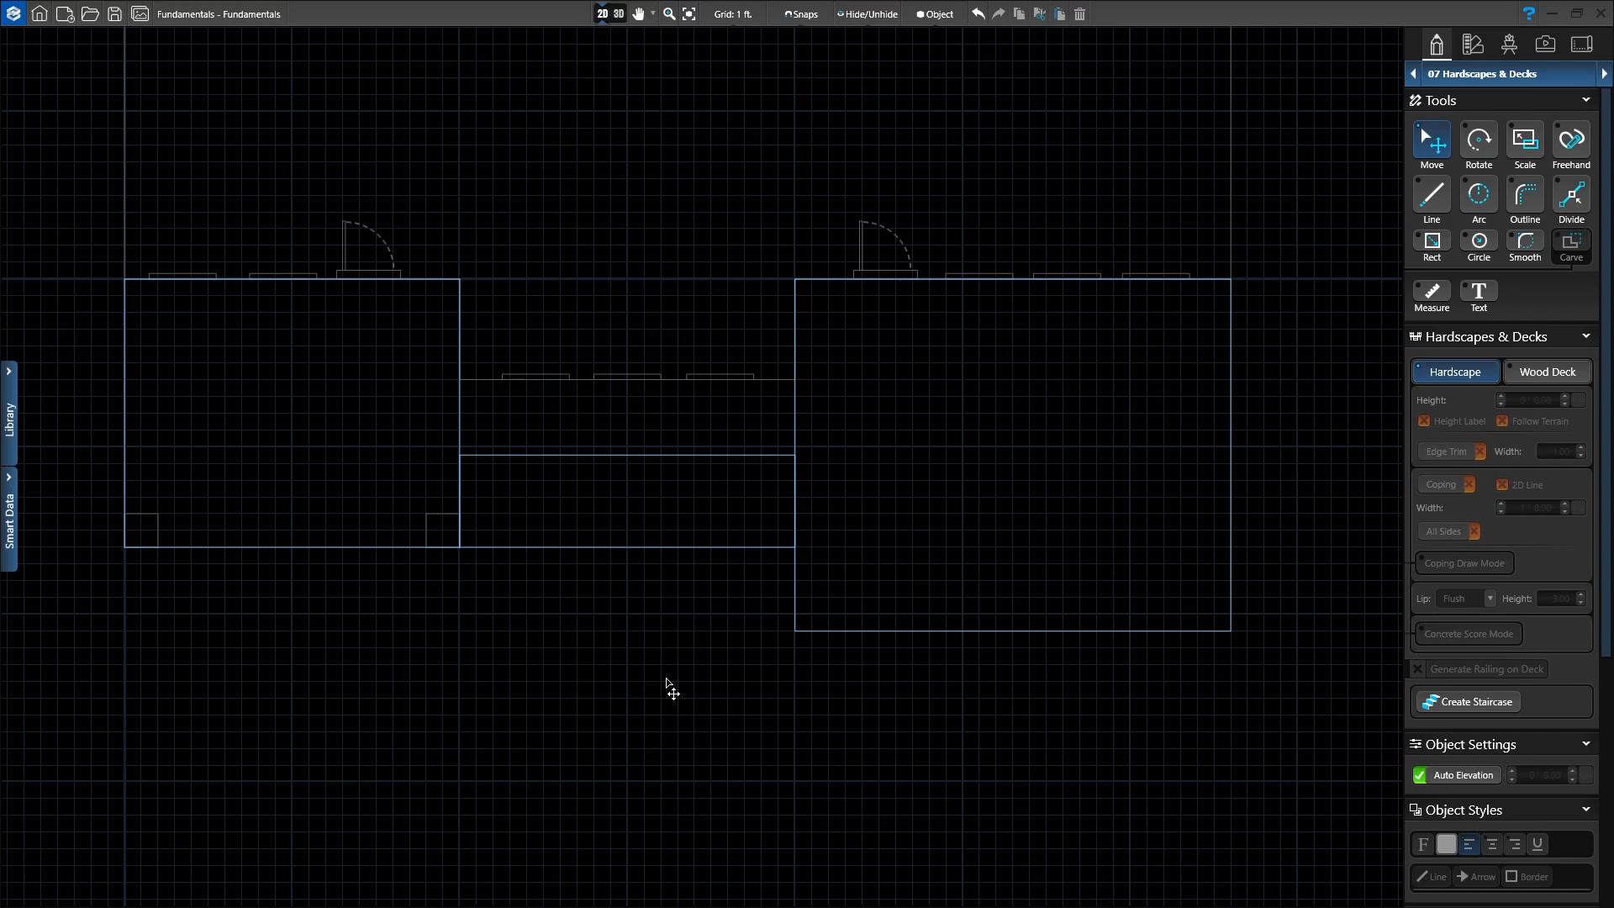
Step: In 3D, zoom and orbit around both patios and their connecting strip across the rear lawn
left_click(619, 14)
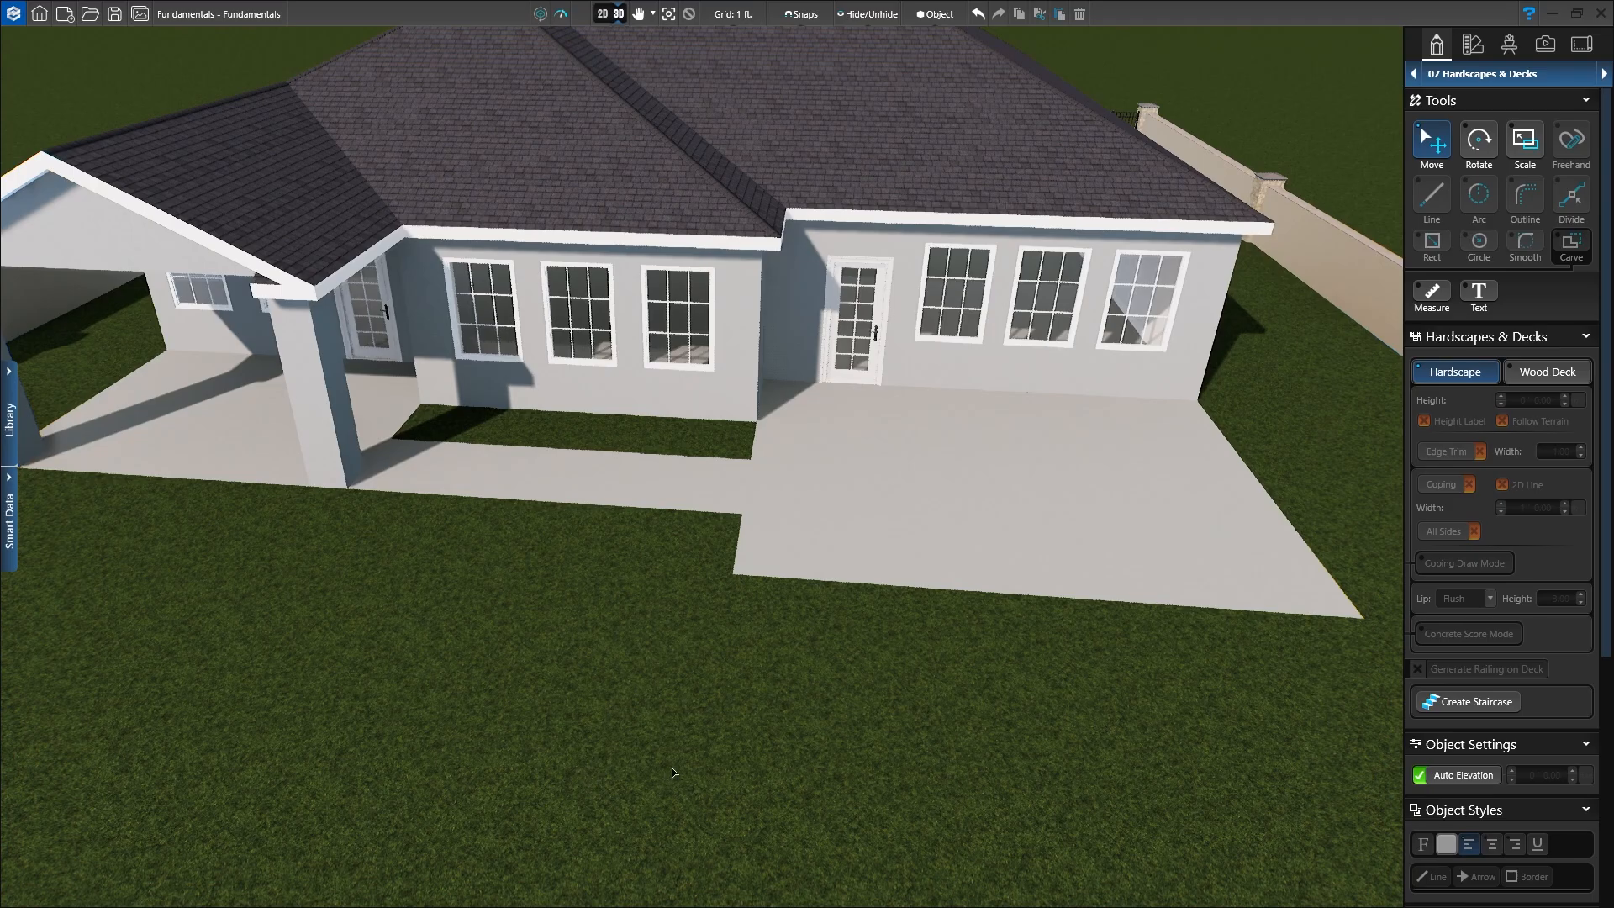
middle_click_drag(700, 760, 566, 698)
right_click_drag(623, 710, 659, 709)
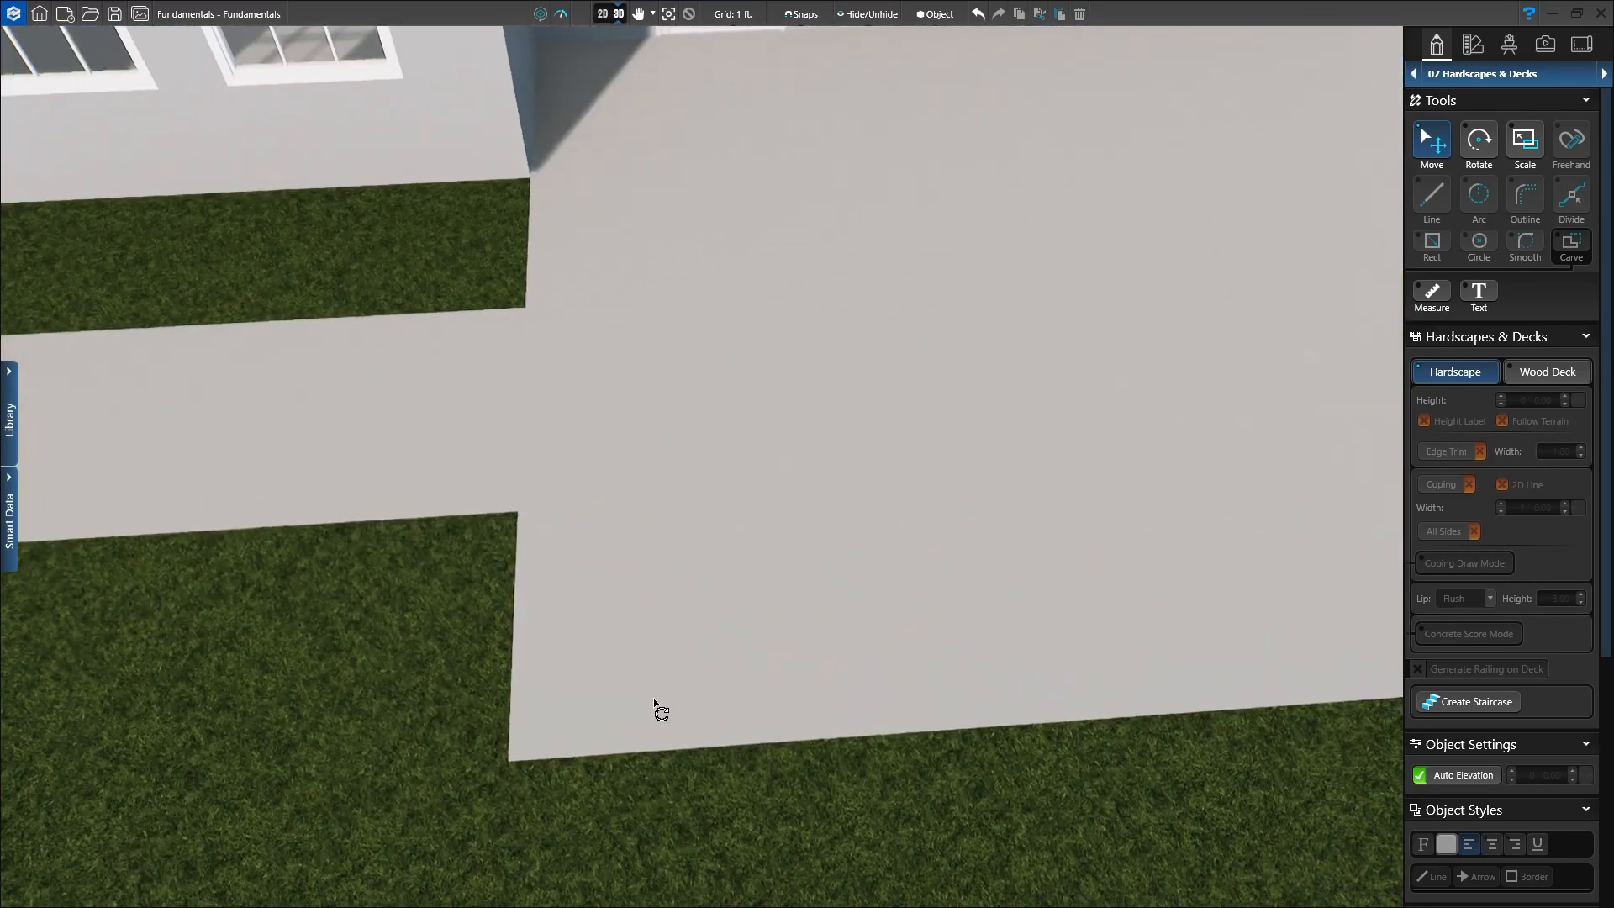
middle_click_drag(666, 654, 824, 678)
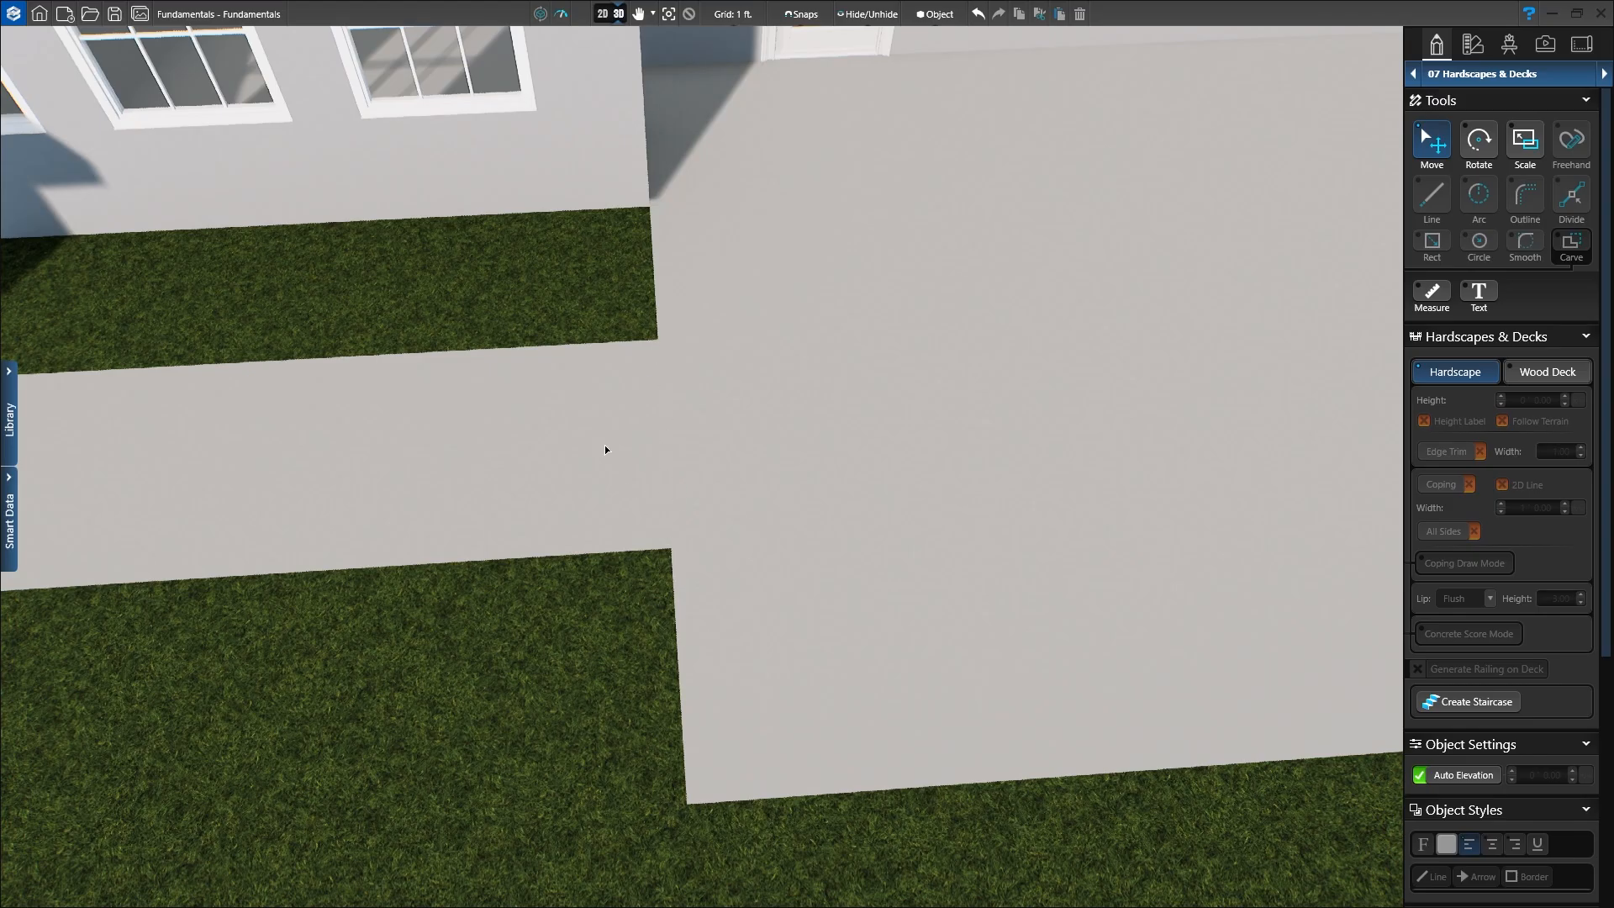
right_click_drag(748, 422, 844, 637)
right_click_drag(966, 609, 648, 629)
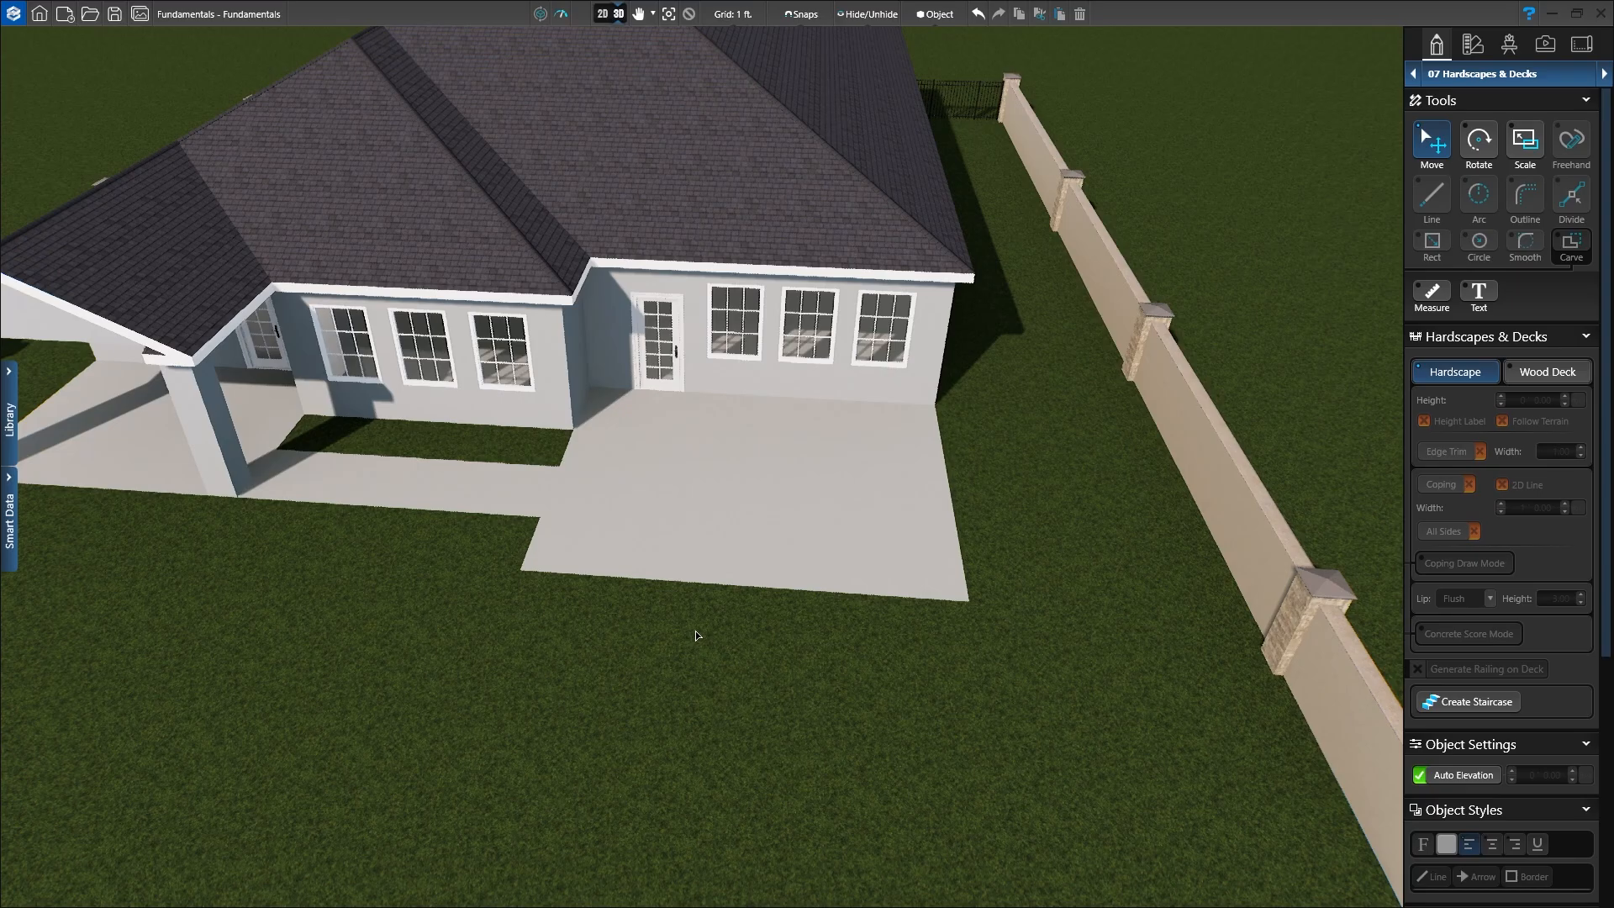
Step: In the 2D plan, select the 26' by 21' right-hand patio rectangle and centre it enlarged in view
left_click(602, 14)
scroll(942, 481, "down", 2)
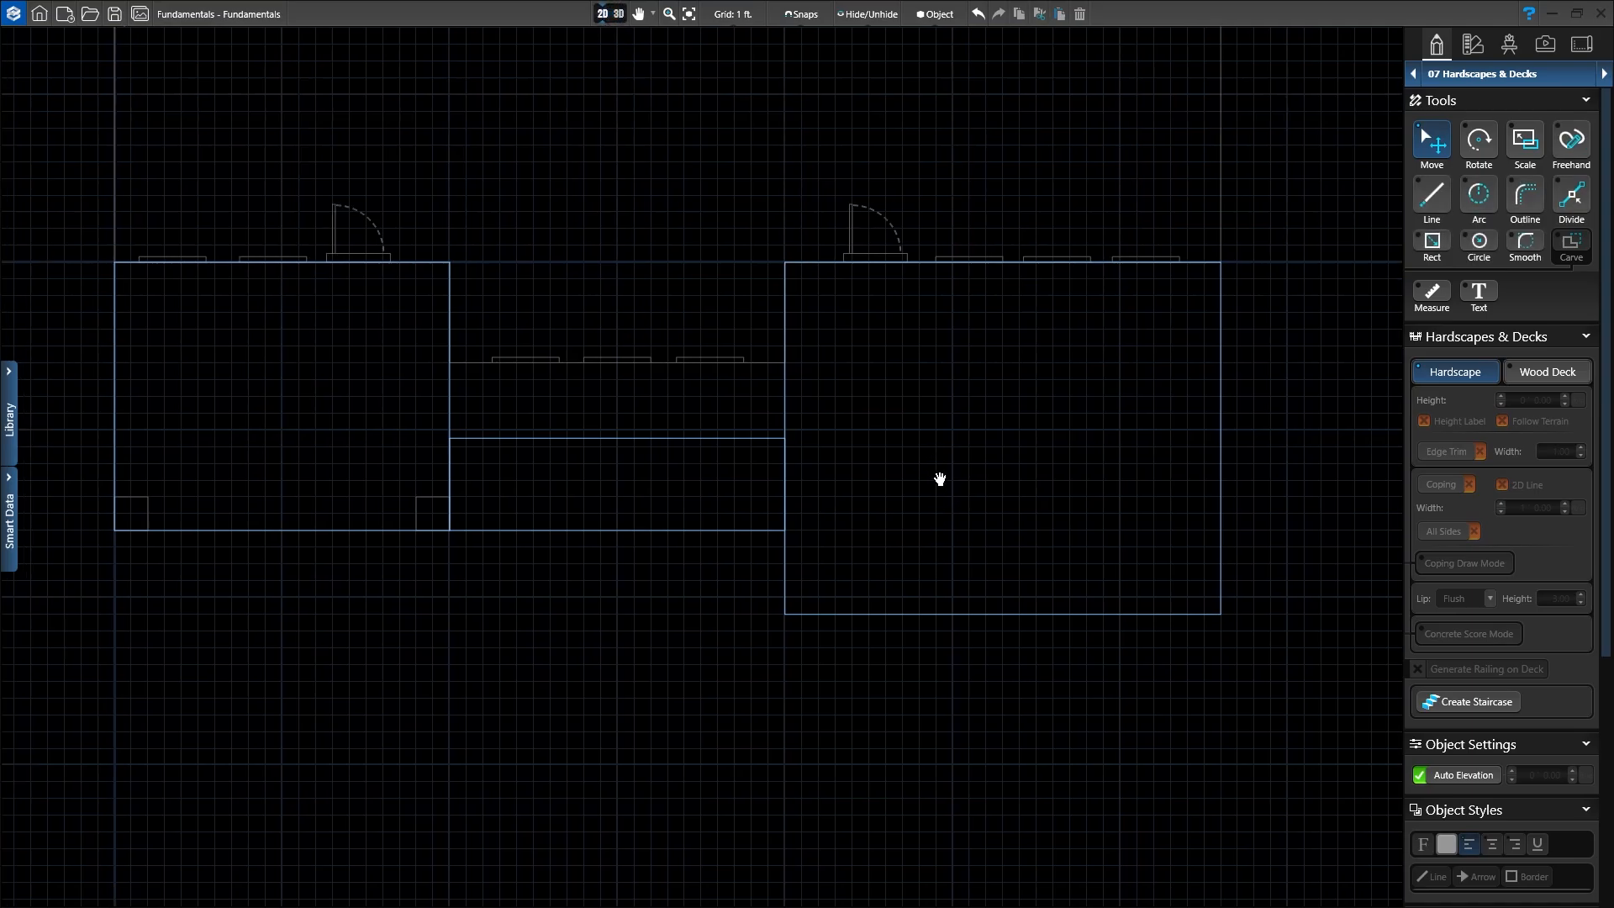
scroll(941, 484, "down", 1)
middle_click_drag(935, 604, 775, 637)
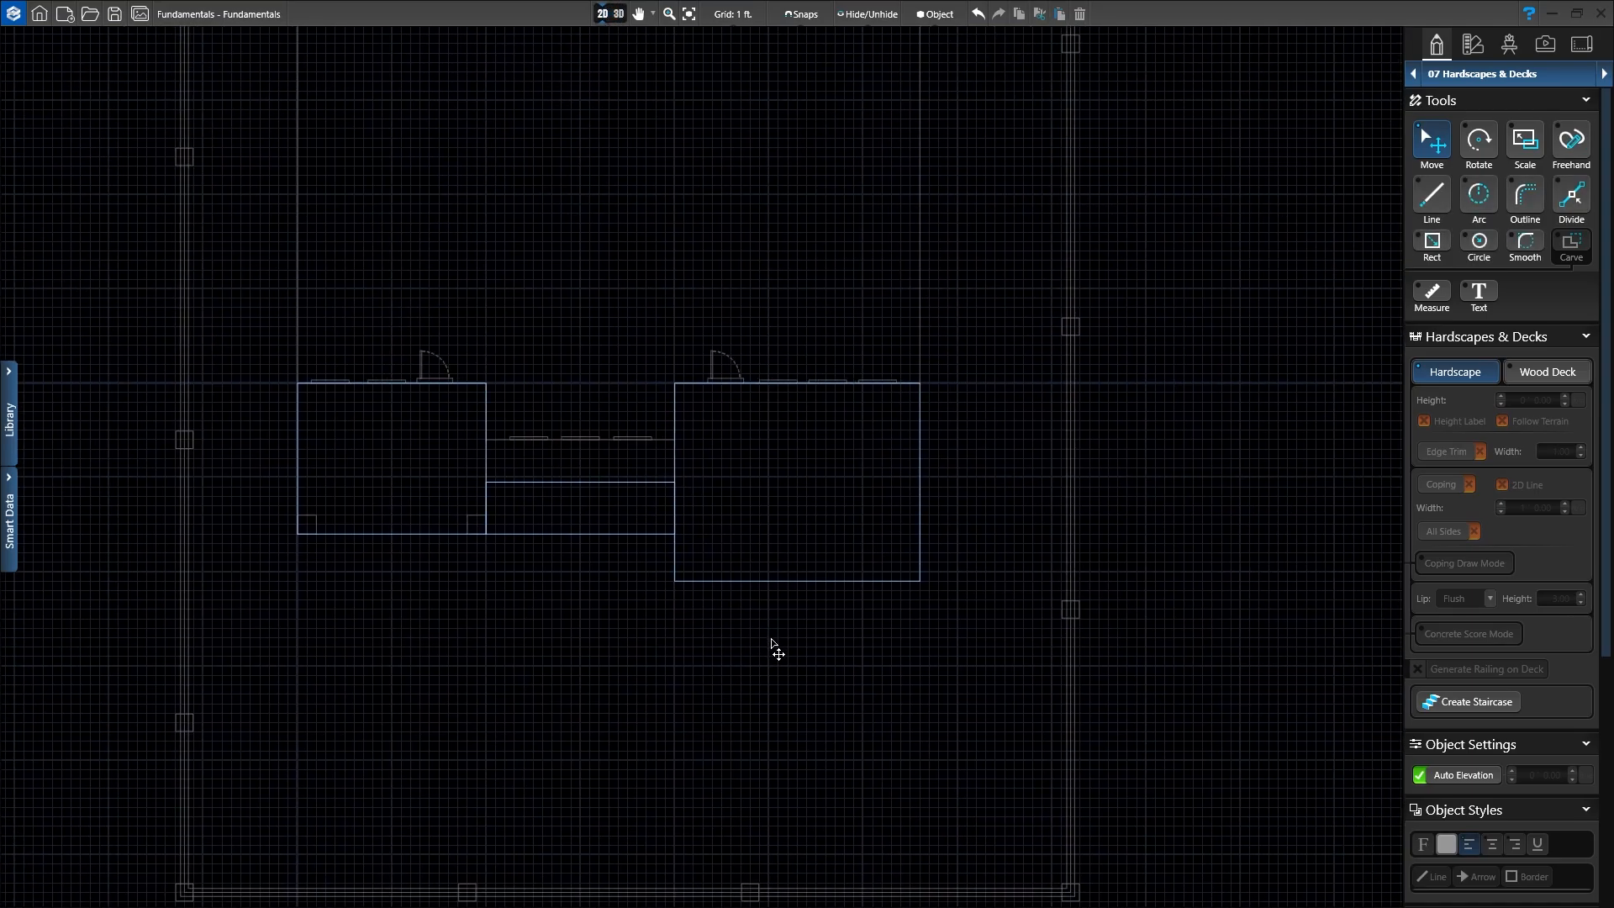
left_click(783, 585)
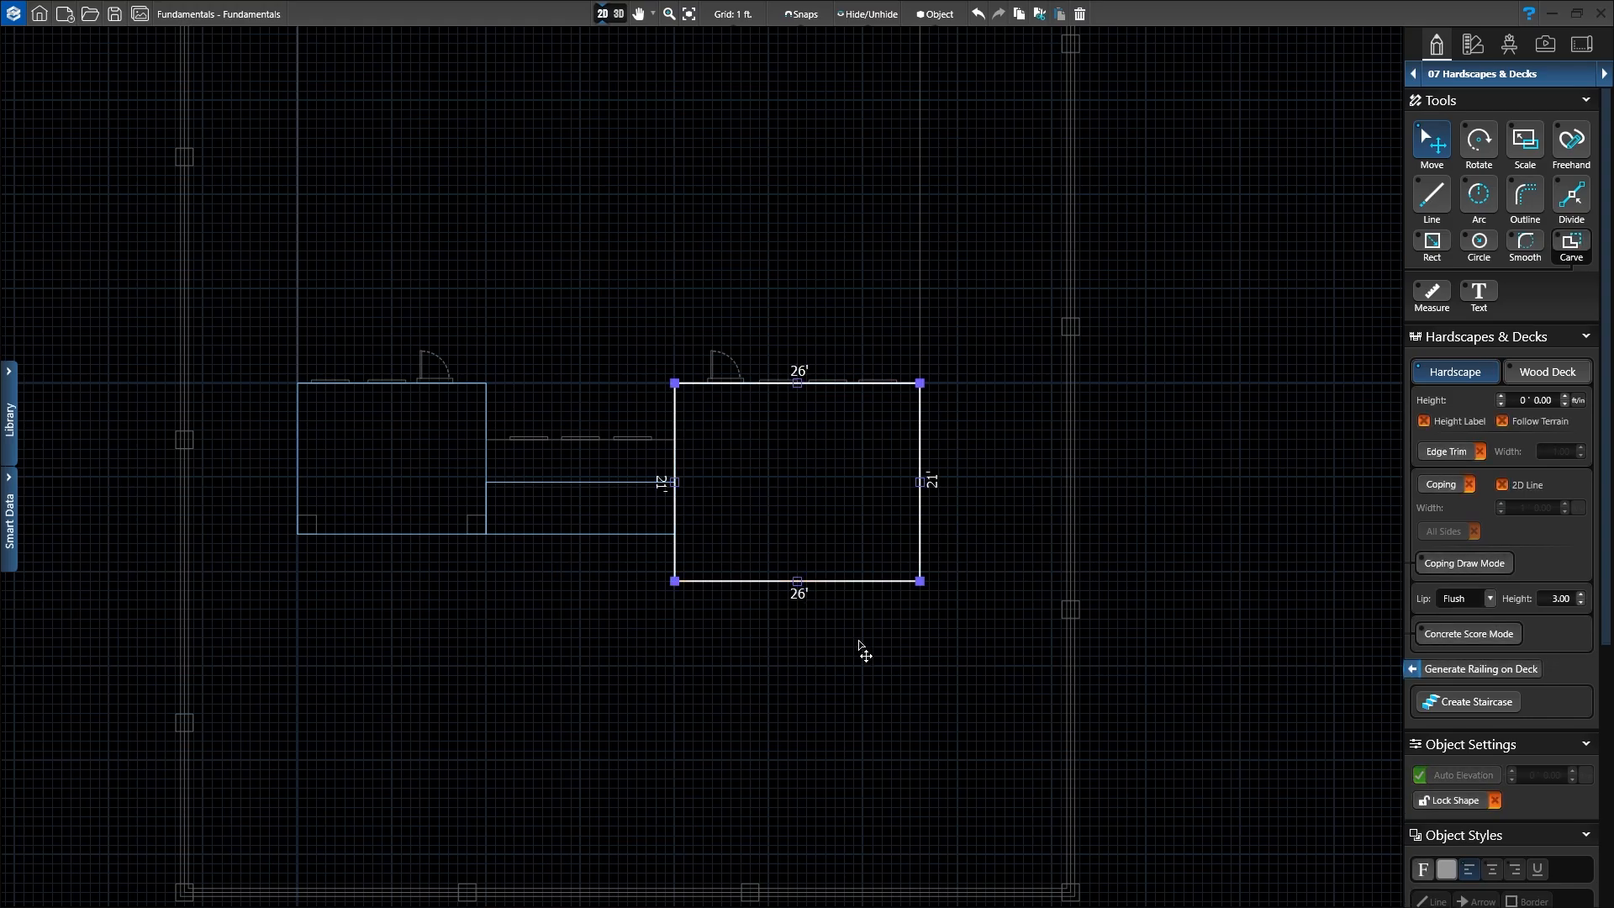
scroll(858, 648, "up", 2)
middle_click_drag(840, 586, 796, 684)
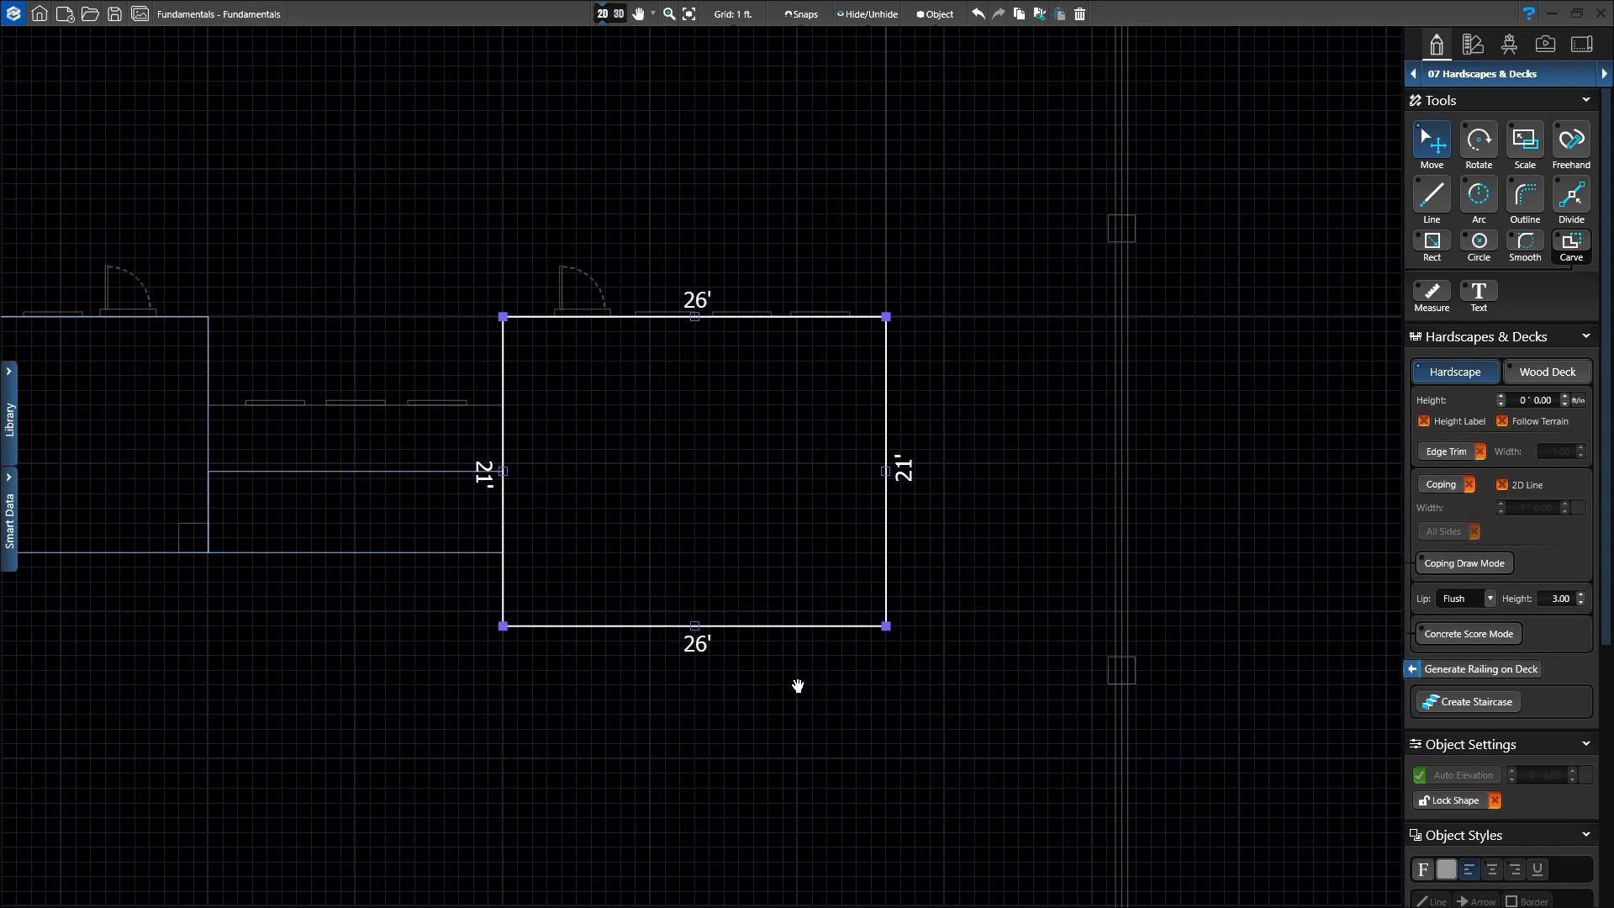
scroll(786, 454, "up", 2)
middle_click_drag(815, 438, 859, 446)
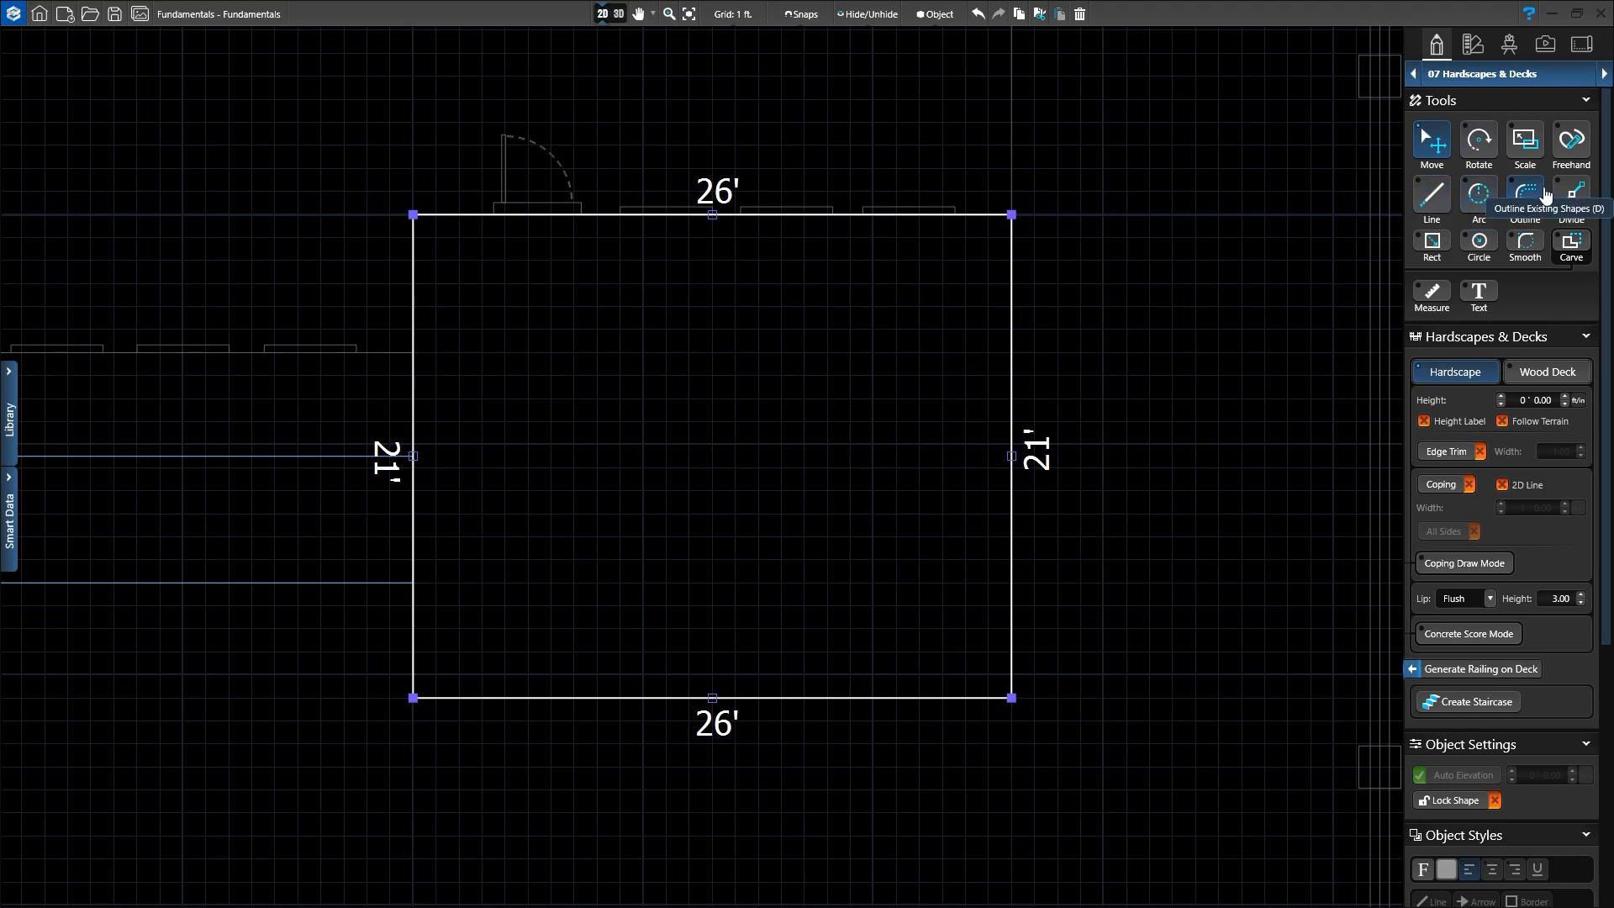
Step: Use Divide to add a point 6' from the patio's bottom-right corner and one 5' up its right edge
left_click(1575, 202)
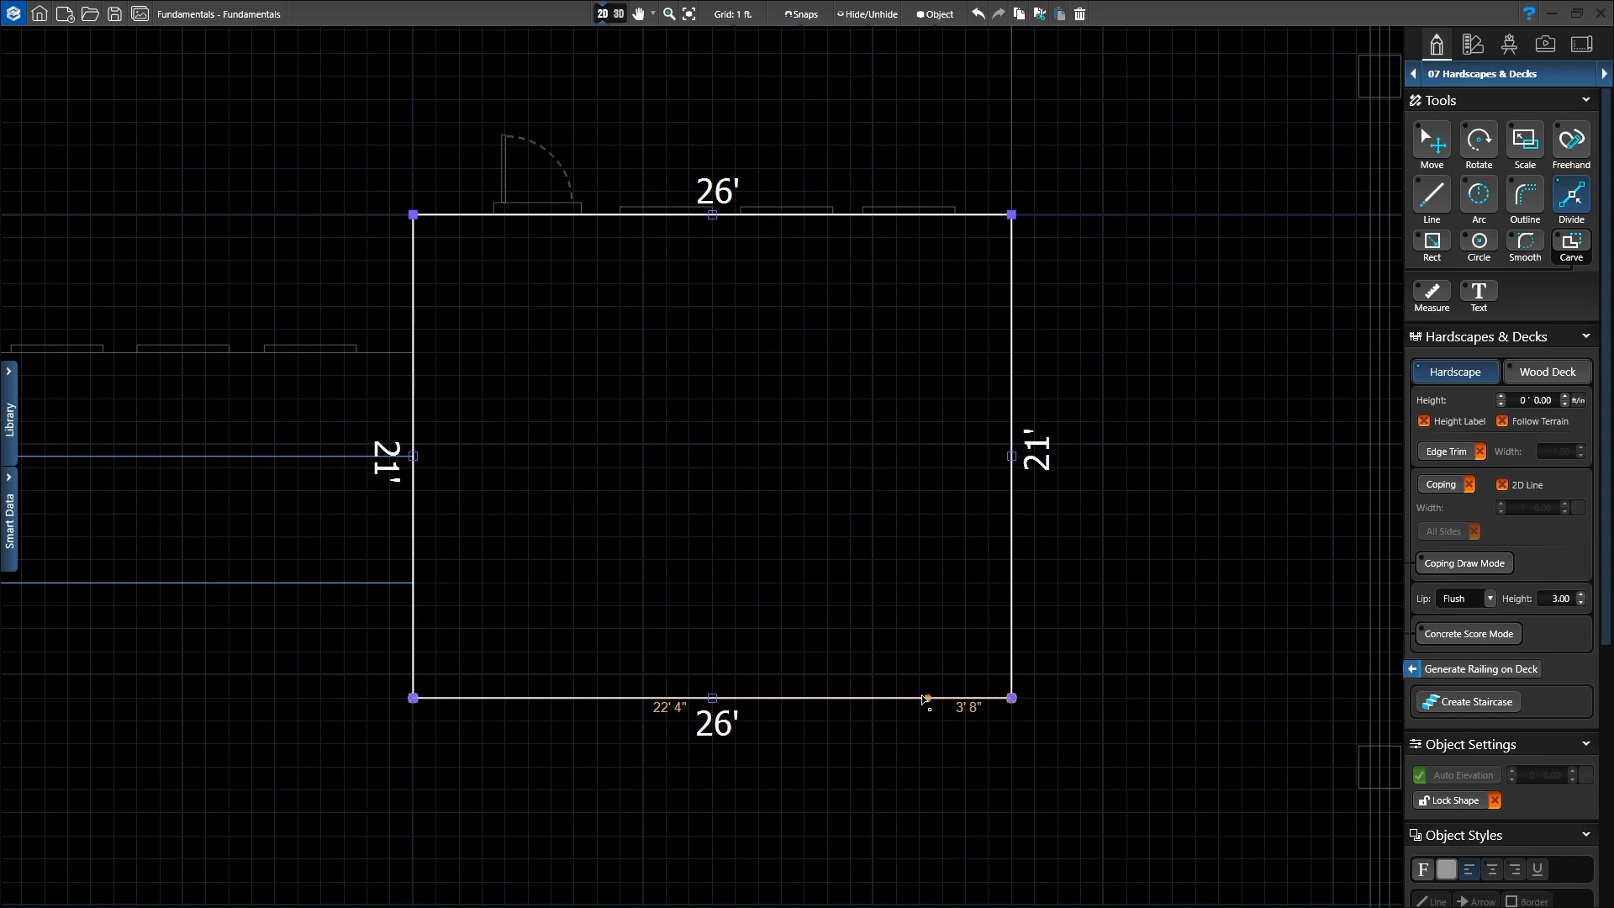
left_click(874, 699)
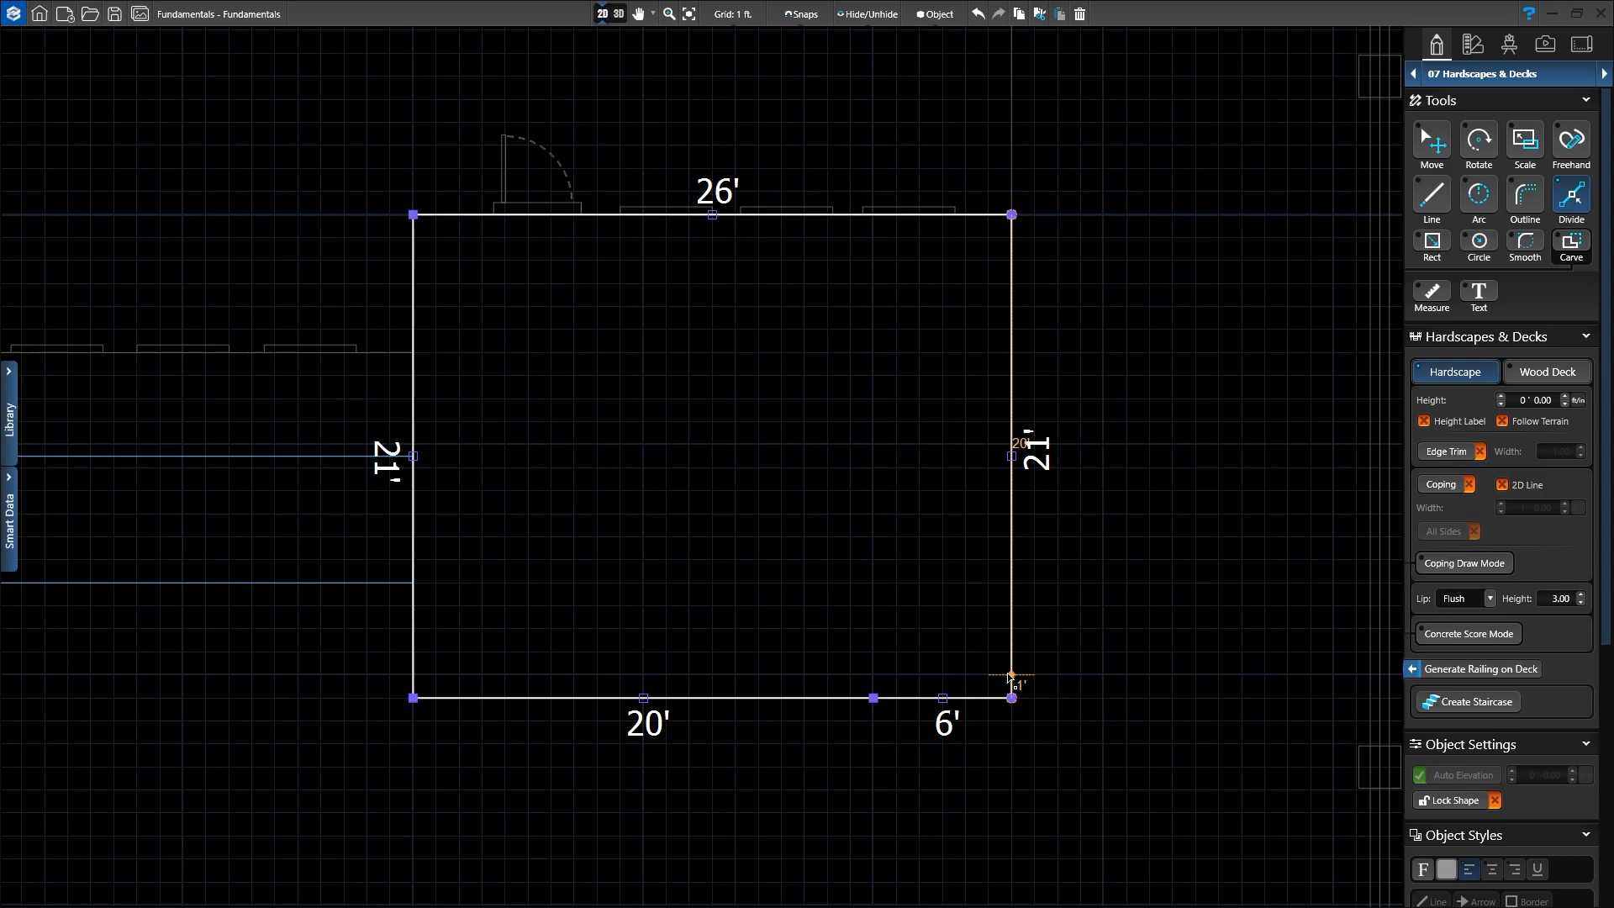
left_click(1011, 583)
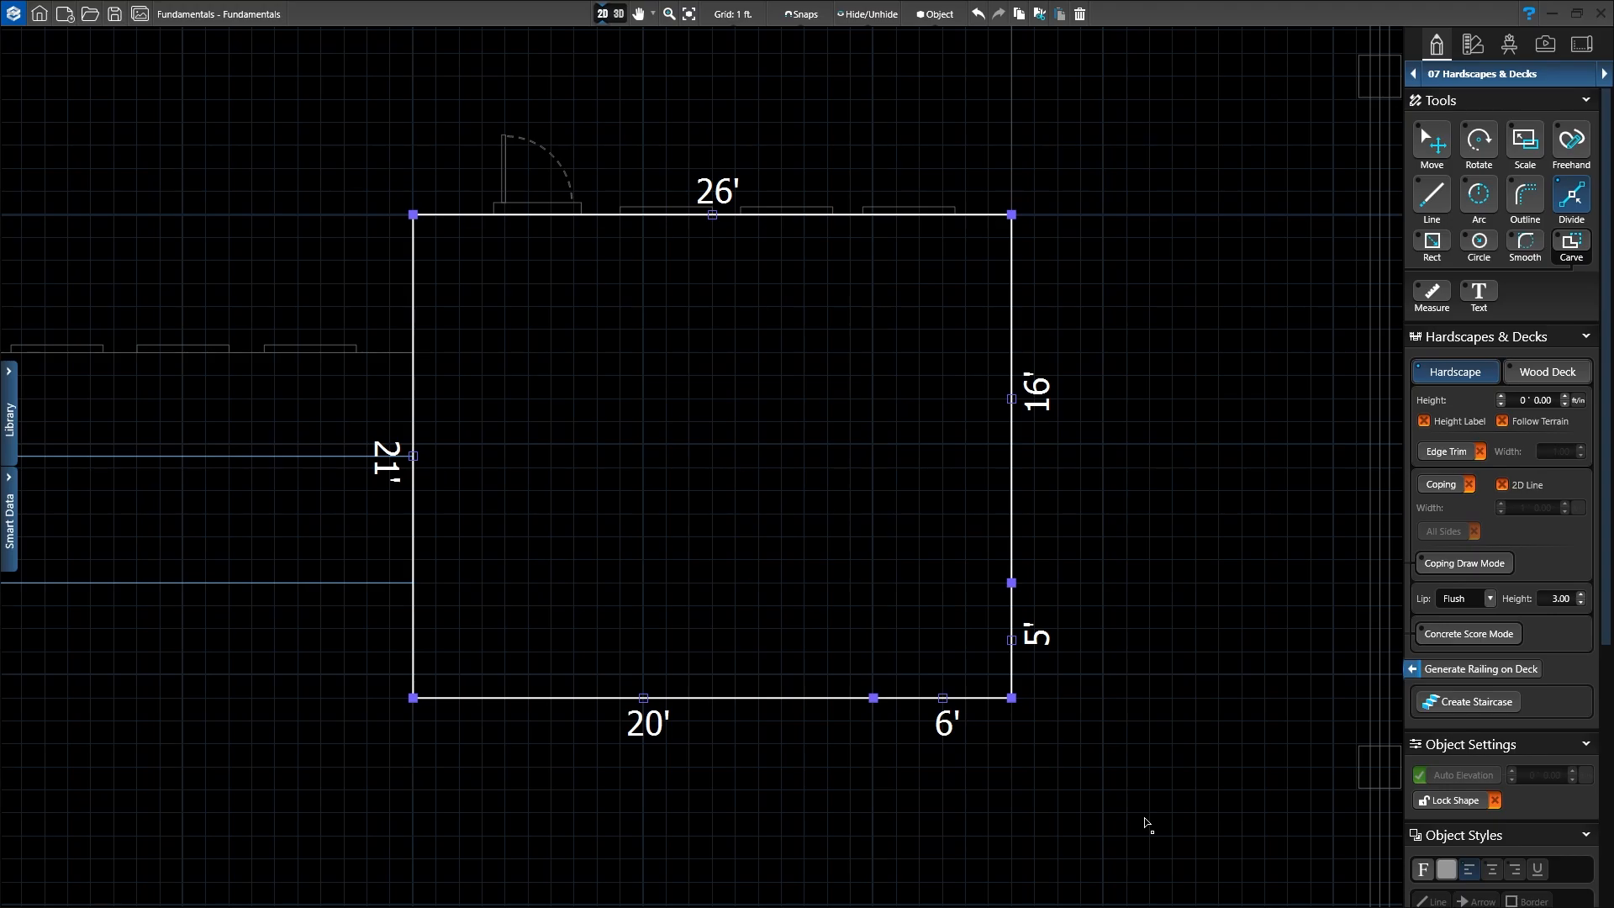
left_click(1438, 157)
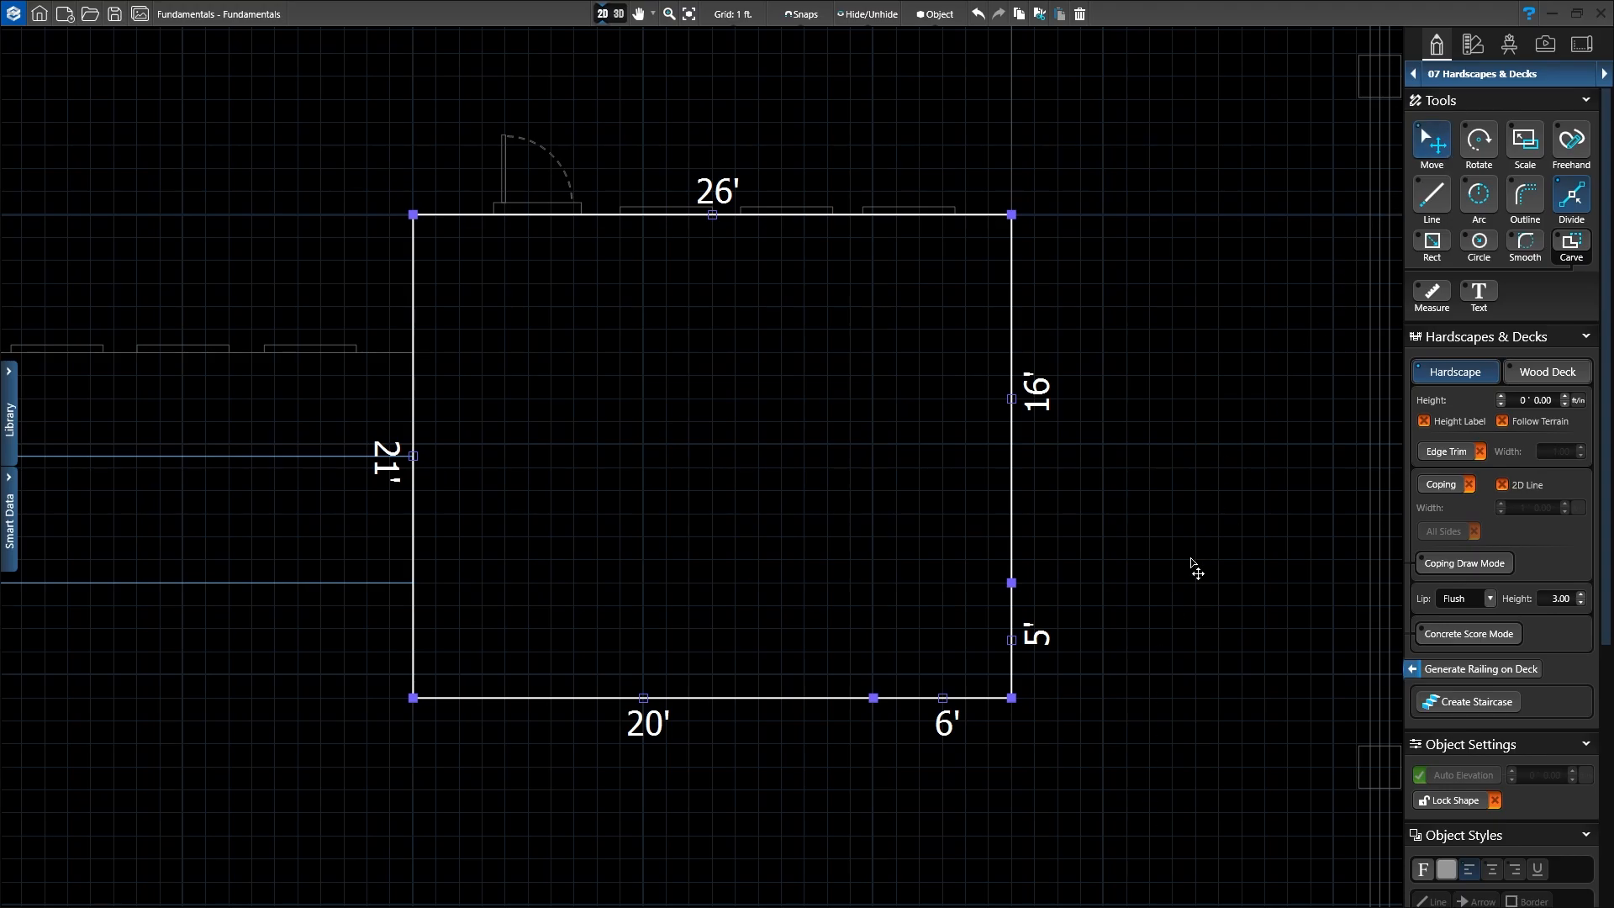
scroll(1056, 703, "up", 2)
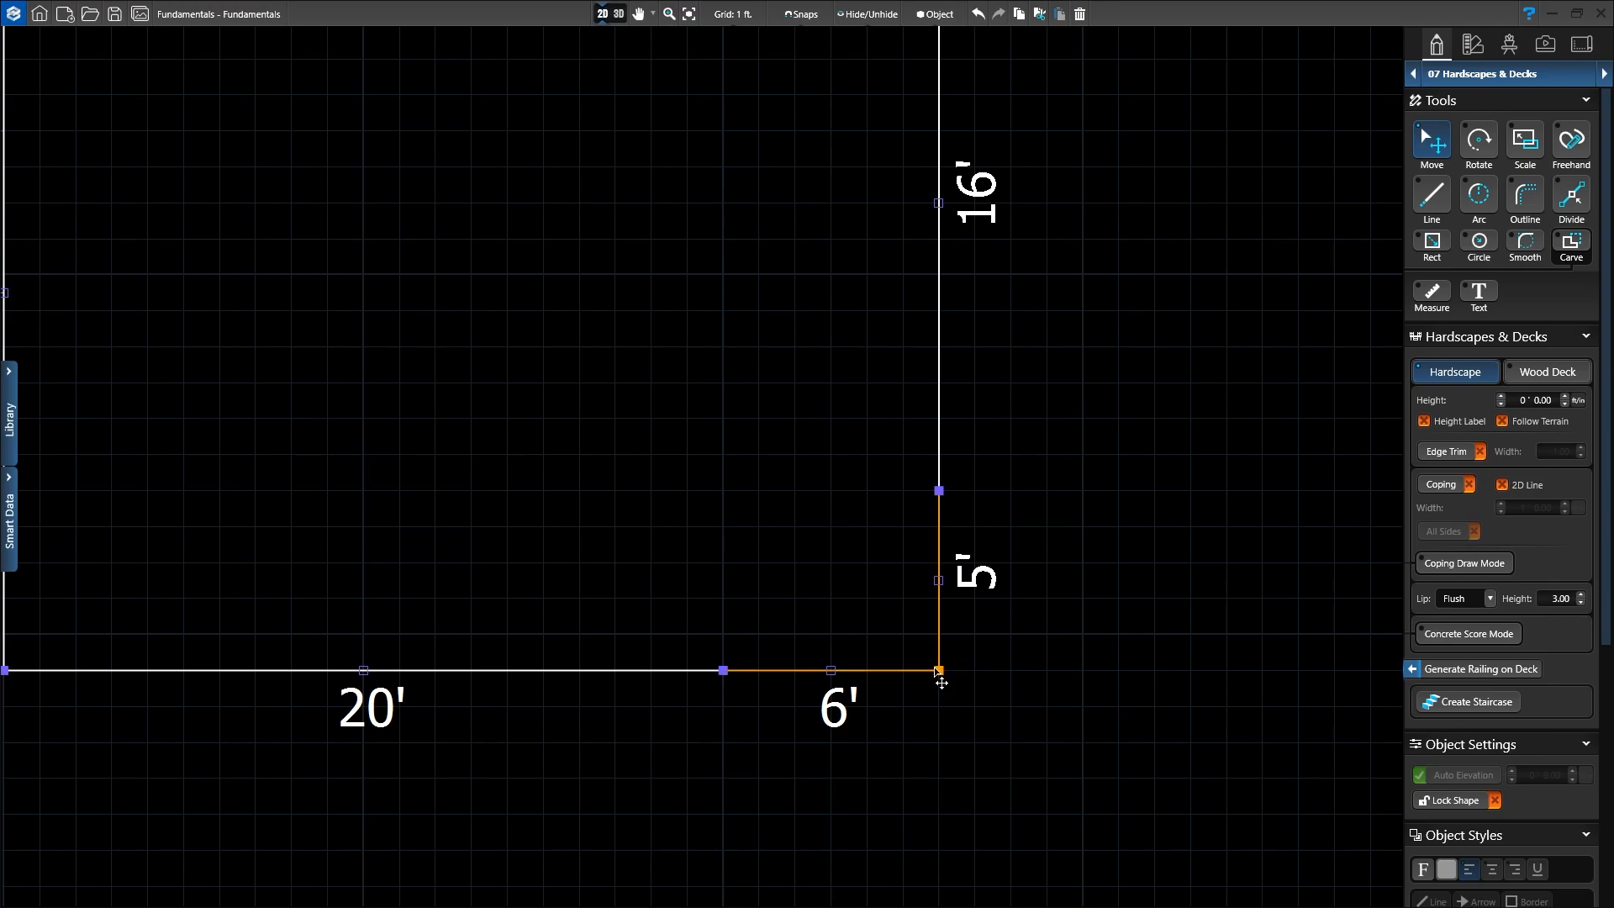
Step: Pull the patio's bottom-right corner in and slide the 5' edge left, leaving a 6' by 5' tab beside a 20' notch
left_click_drag(937, 669, 724, 493)
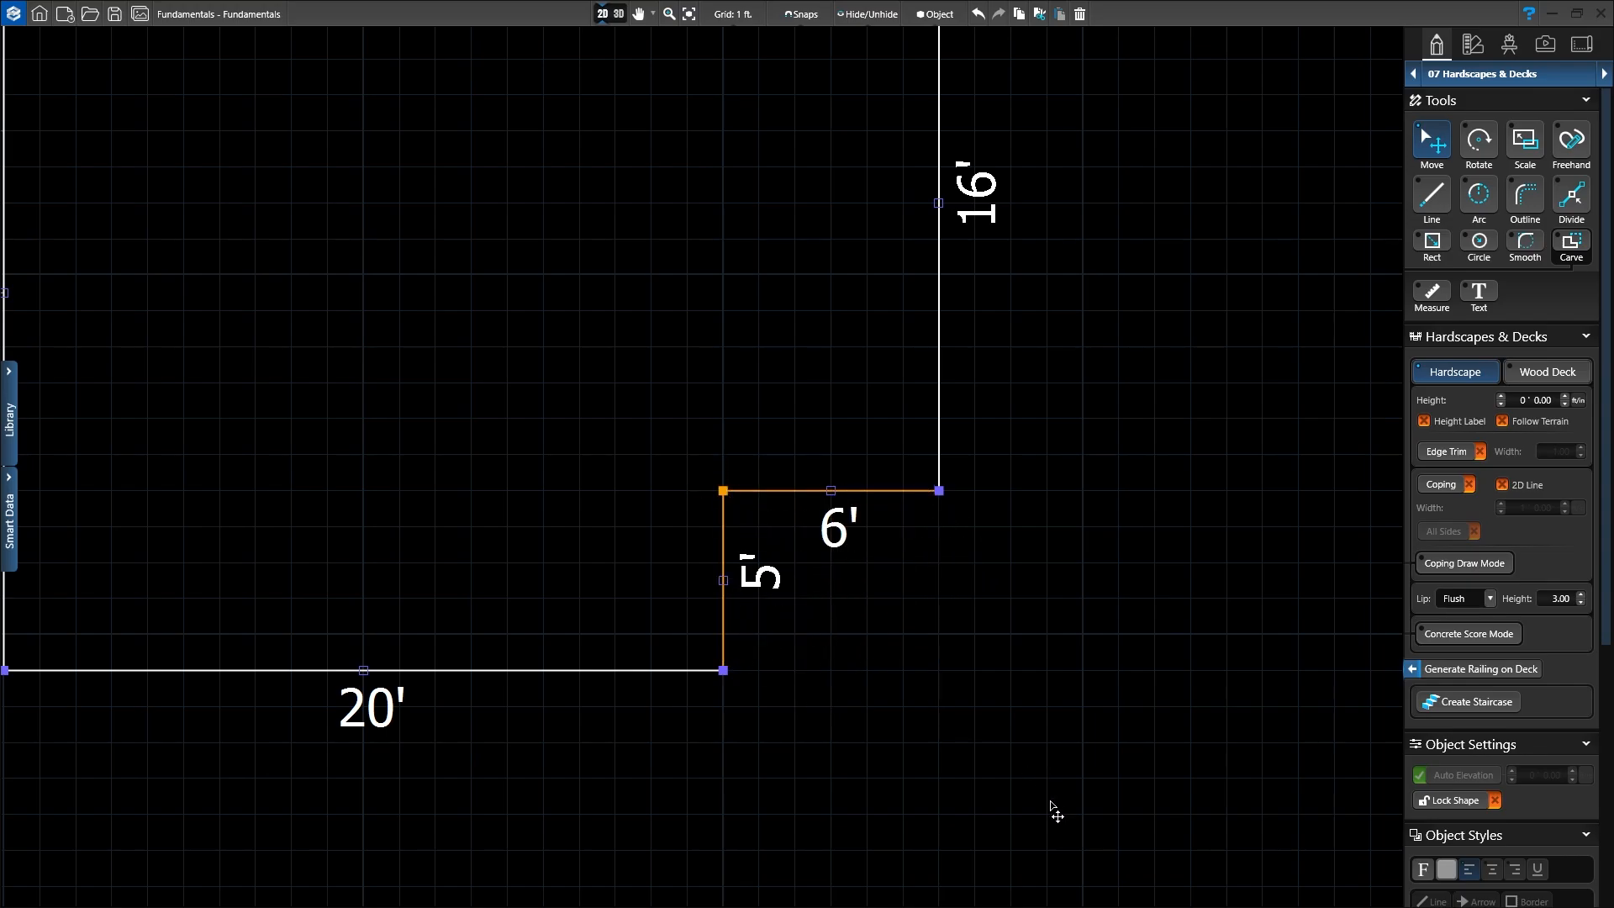
scroll(882, 803, "down", 1)
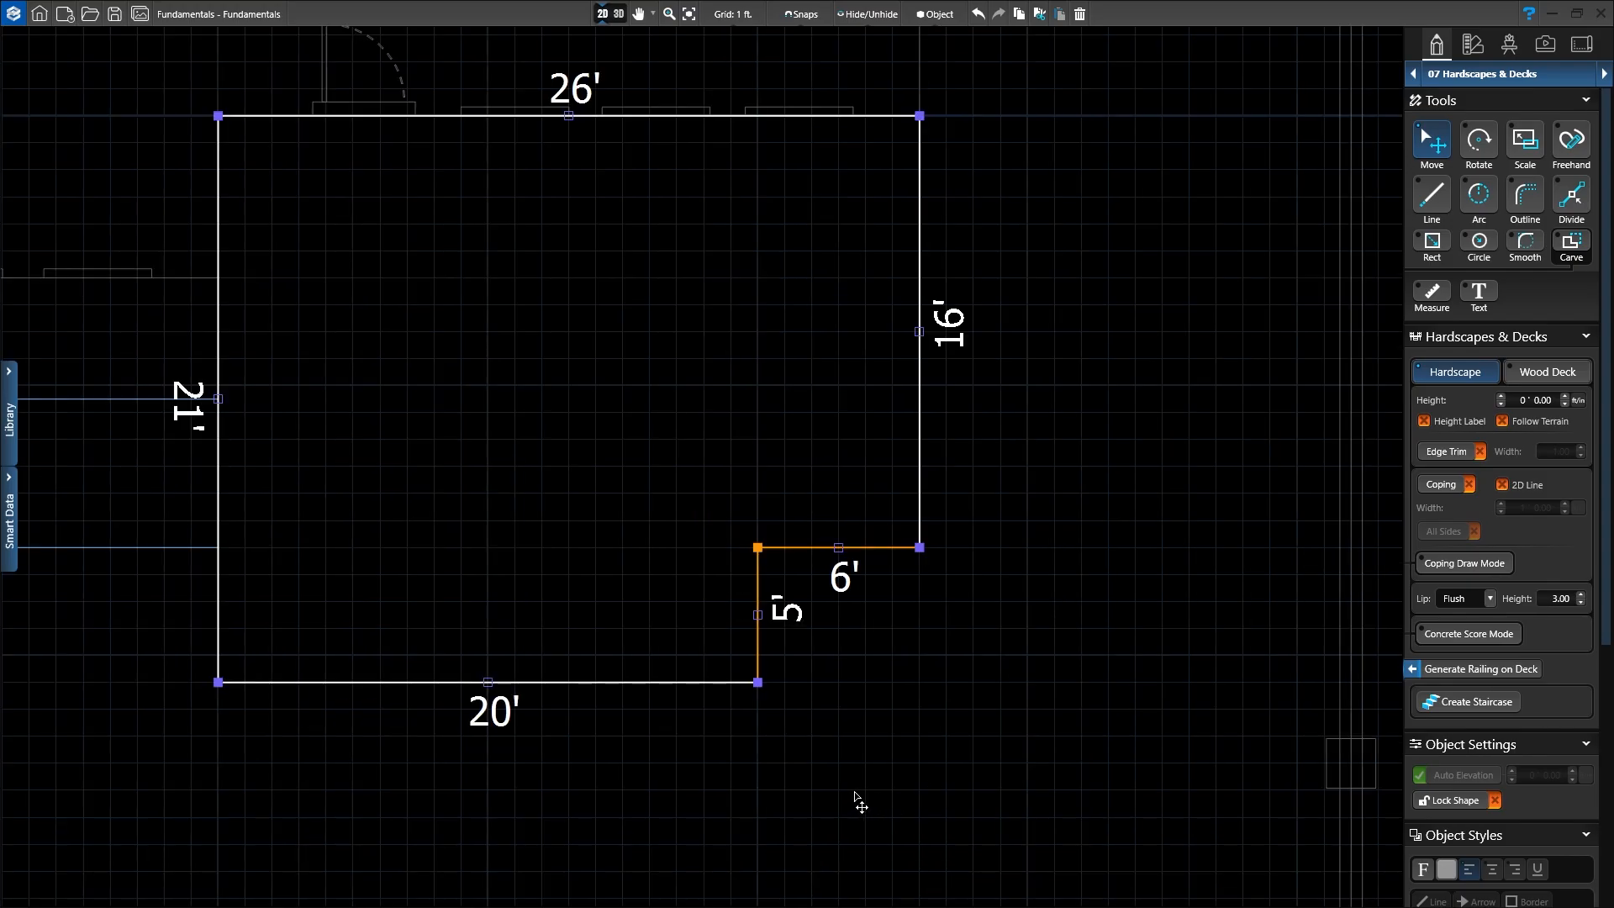
middle_click_drag(857, 800, 998, 745)
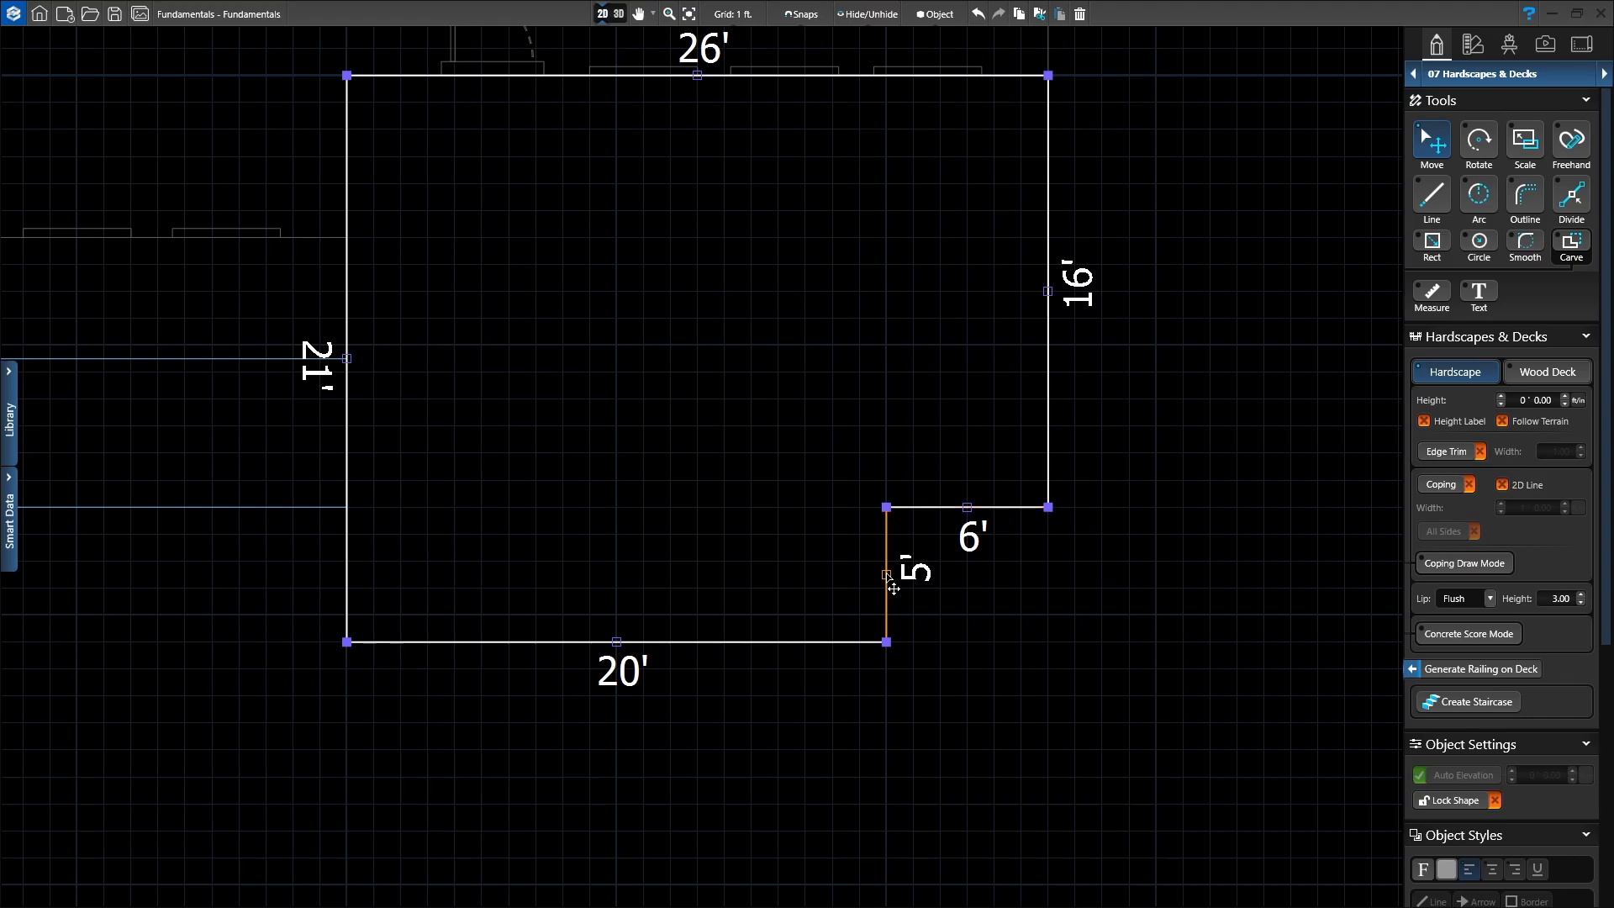
left_click_drag(887, 575, 518, 570)
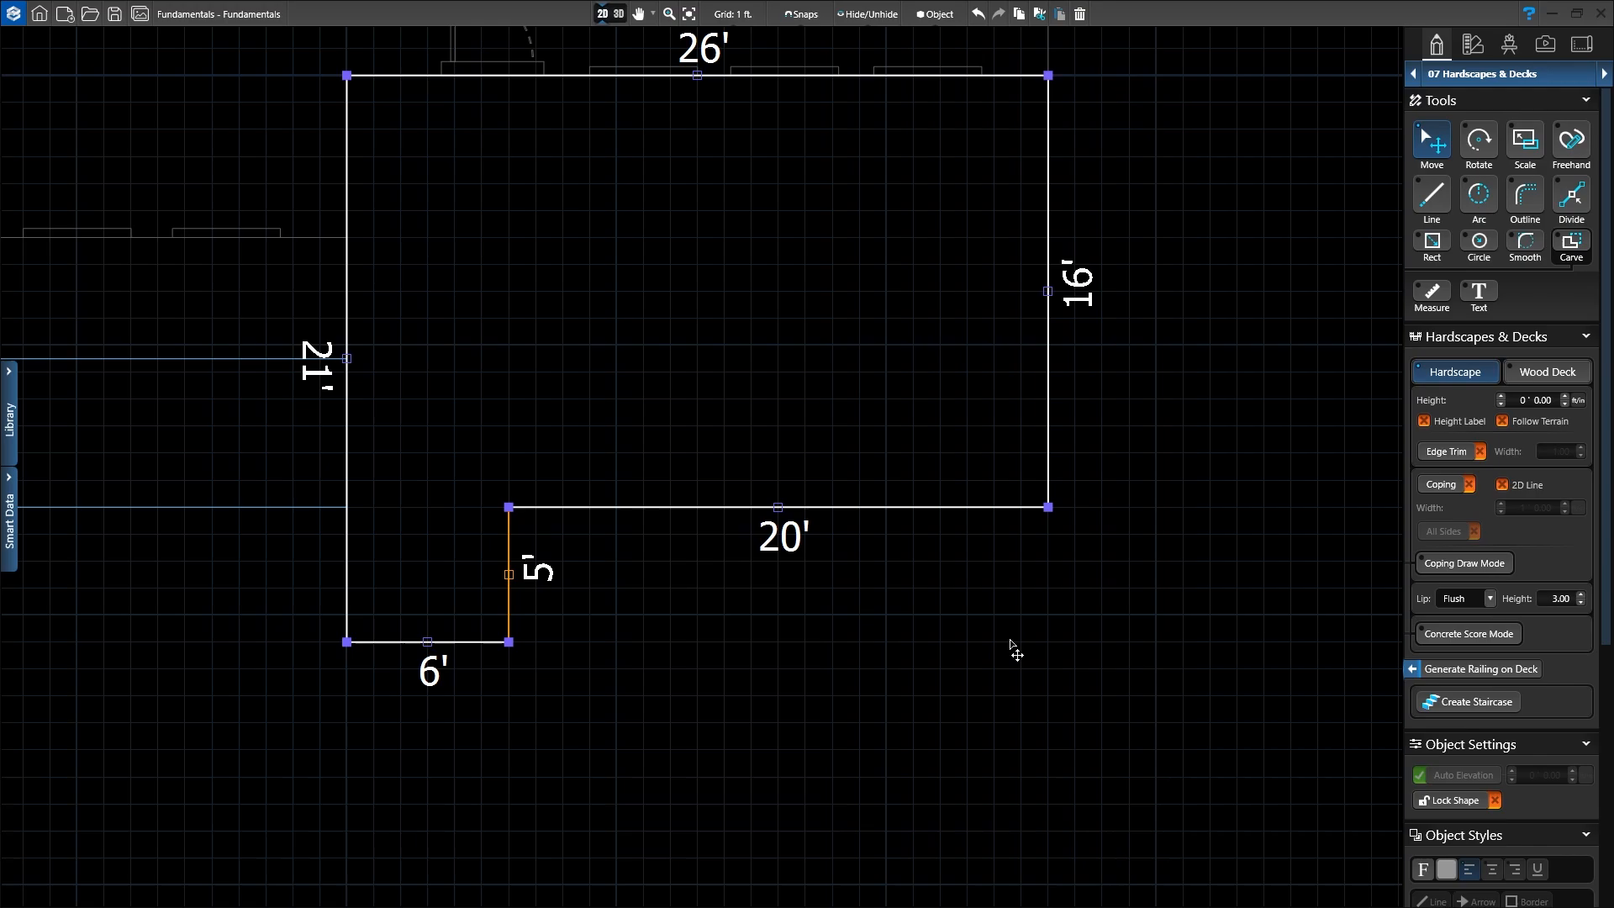
middle_click_drag(1012, 648, 1080, 746)
left_click(1072, 760)
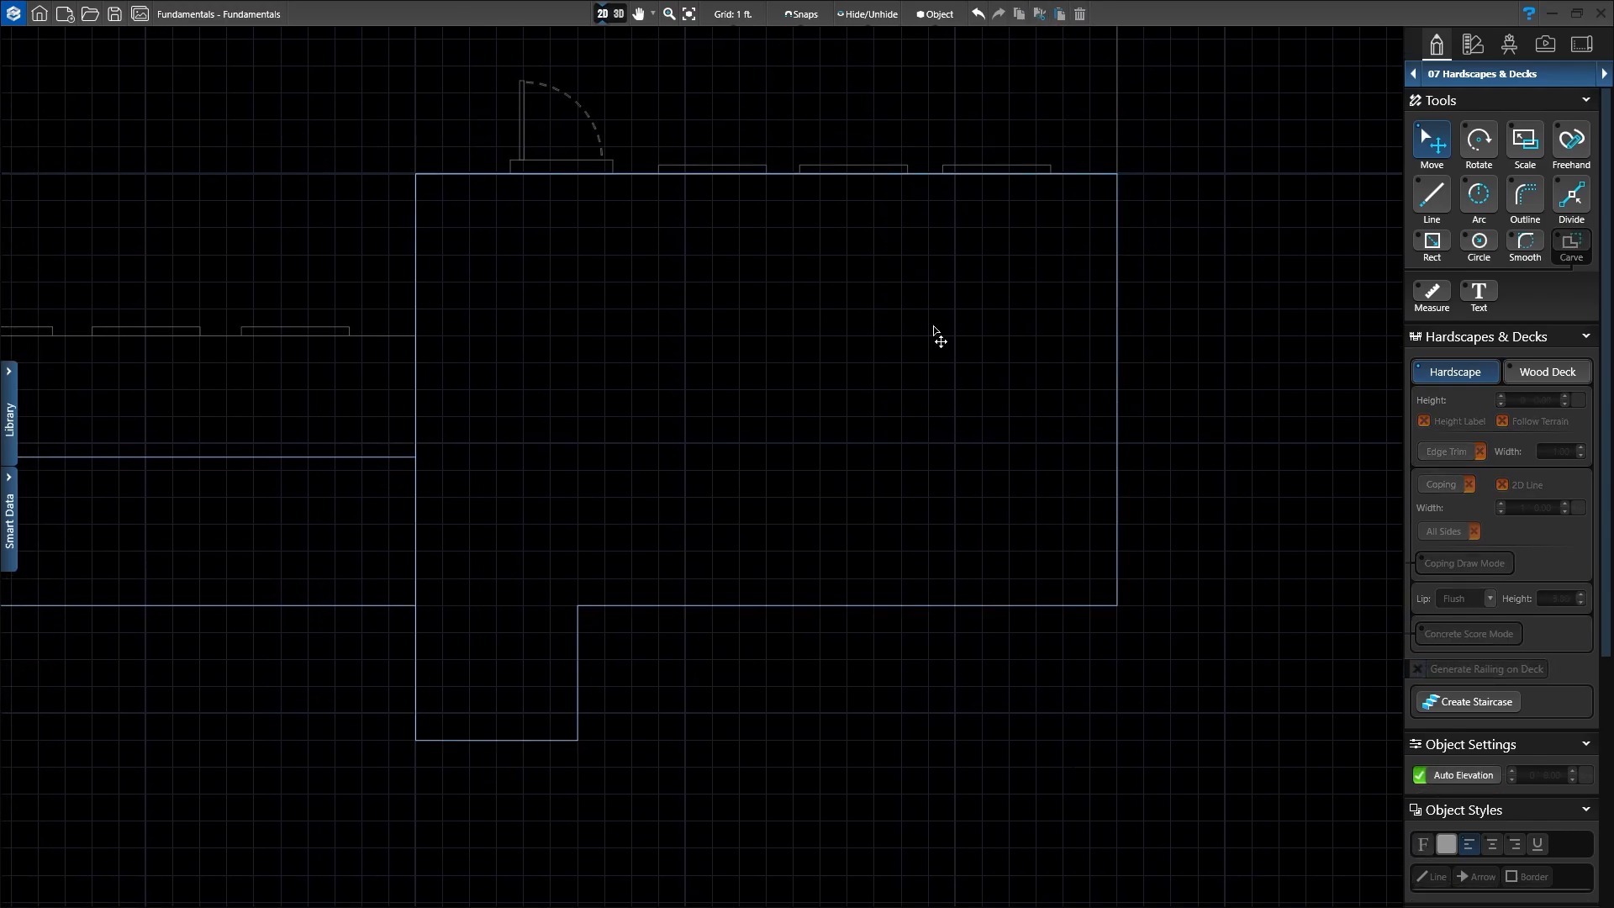
left_click(604, 16)
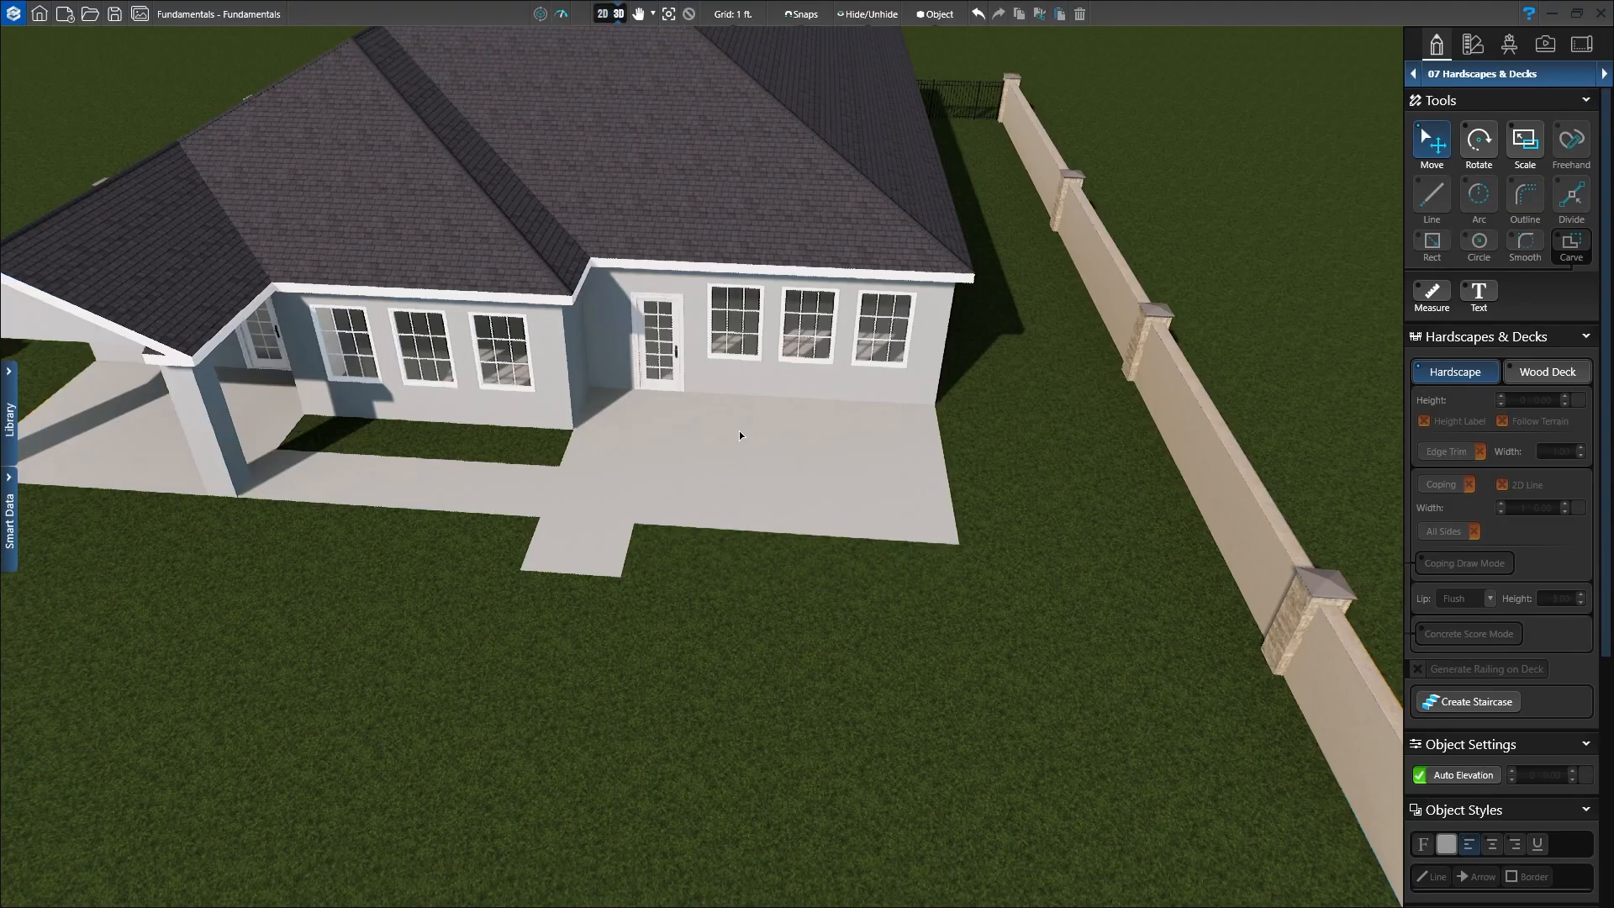
right_click_drag(739, 432, 734, 364)
middle_click_drag(757, 500, 789, 509)
right_click_drag(789, 508, 632, 589)
scroll(688, 469, "up", 5)
scroll(690, 409, "up", 1)
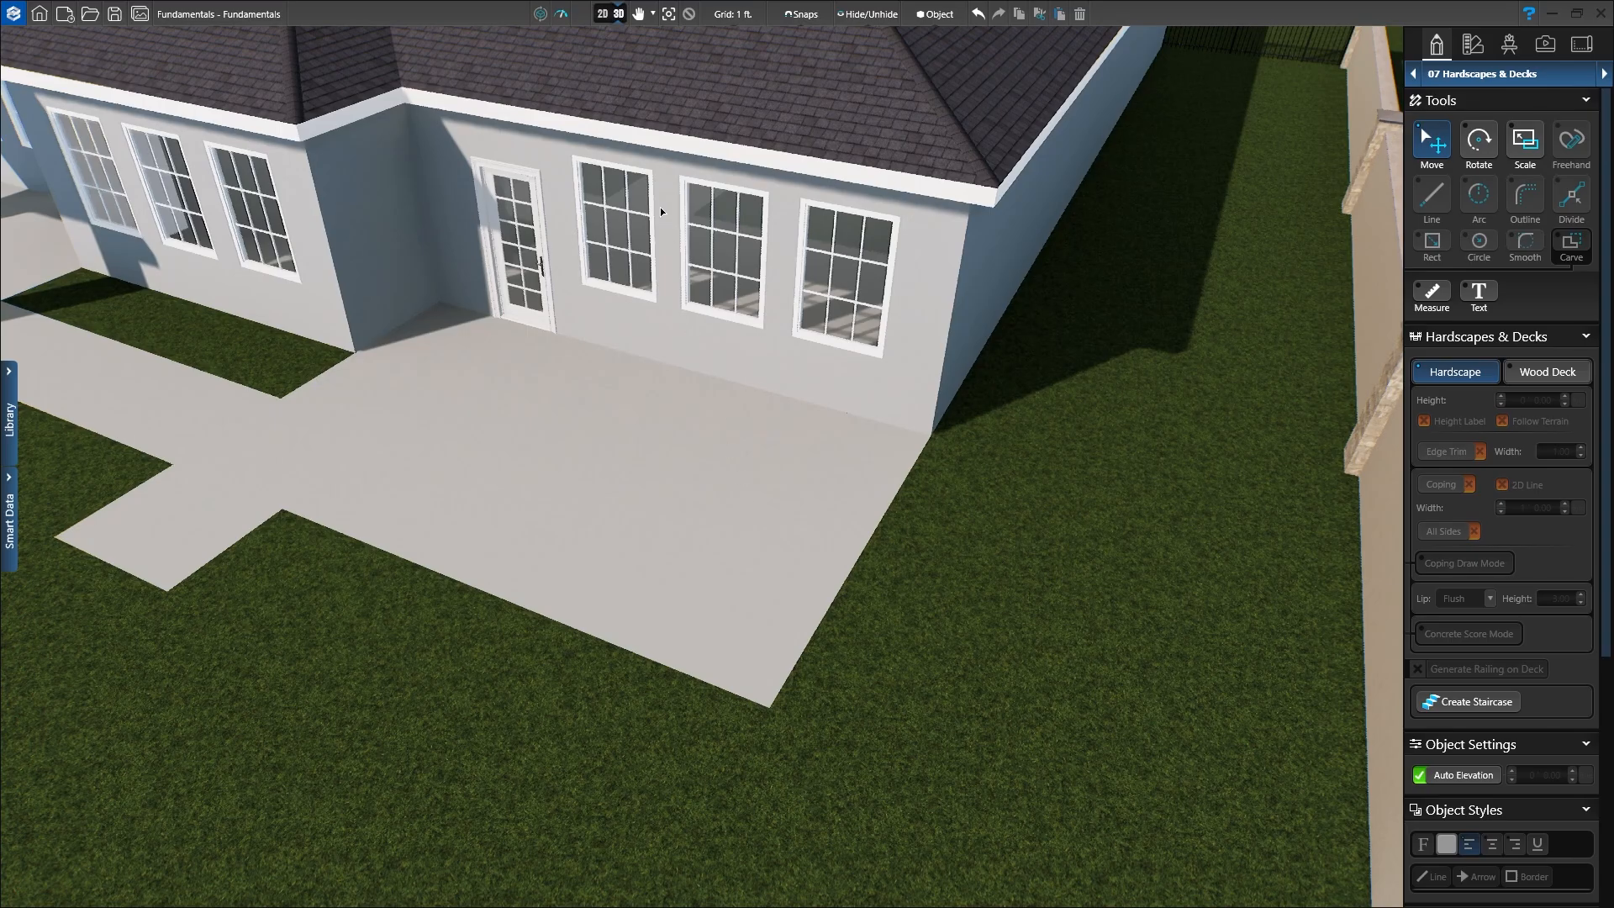
left_click(602, 13)
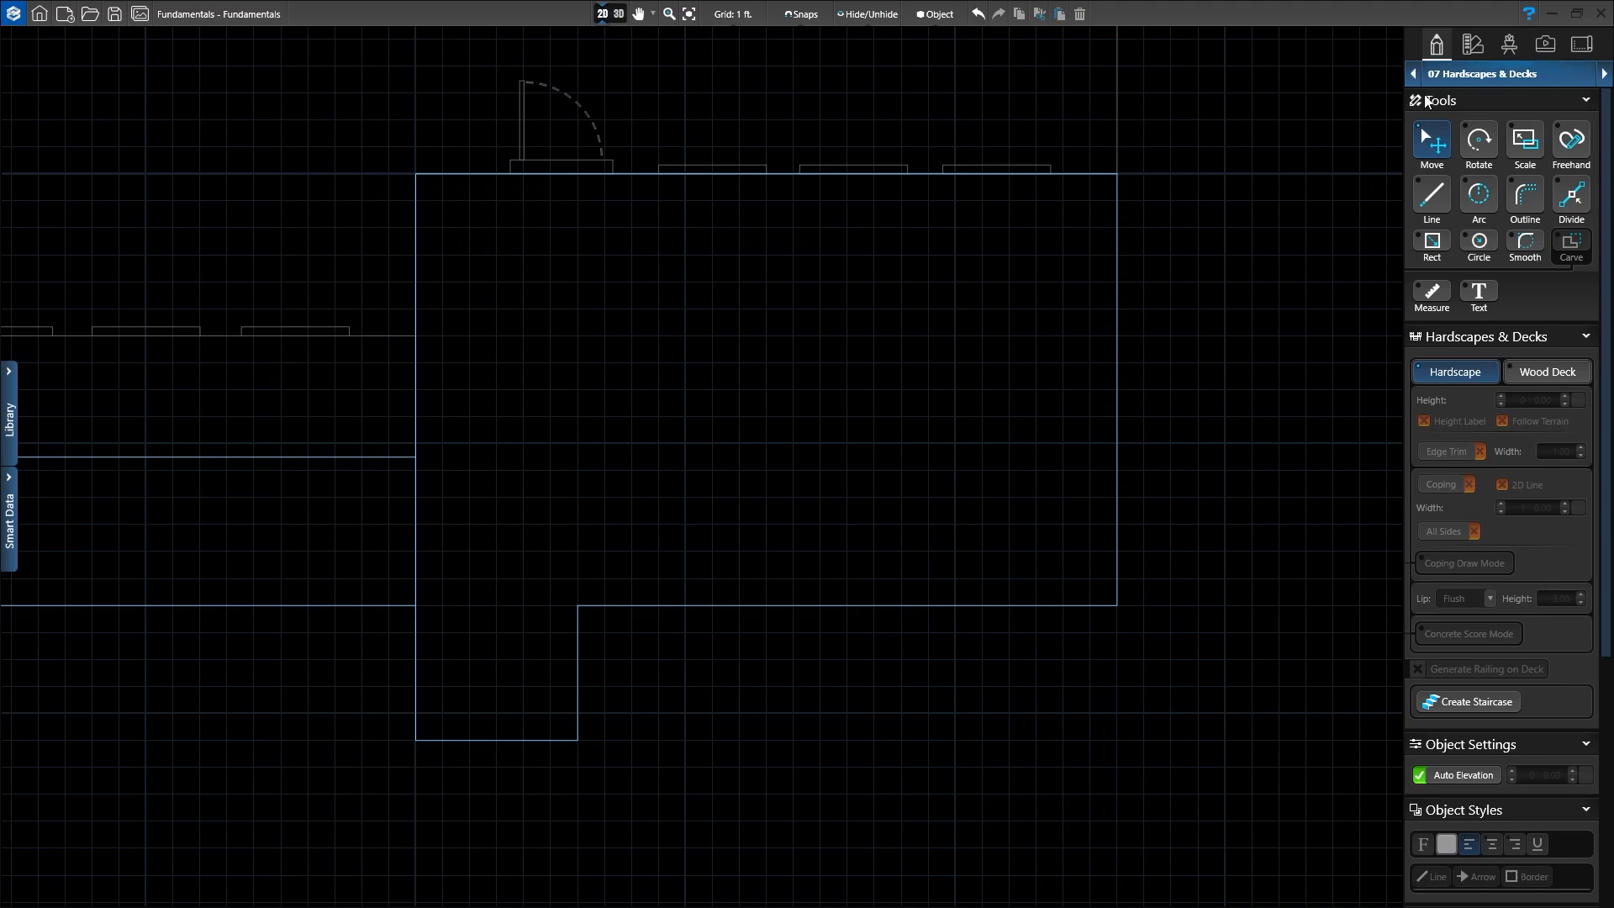
Step: Draw a hardscape line 10' down from the patio's top-right corner, then 13' to the left
left_click(1432, 201)
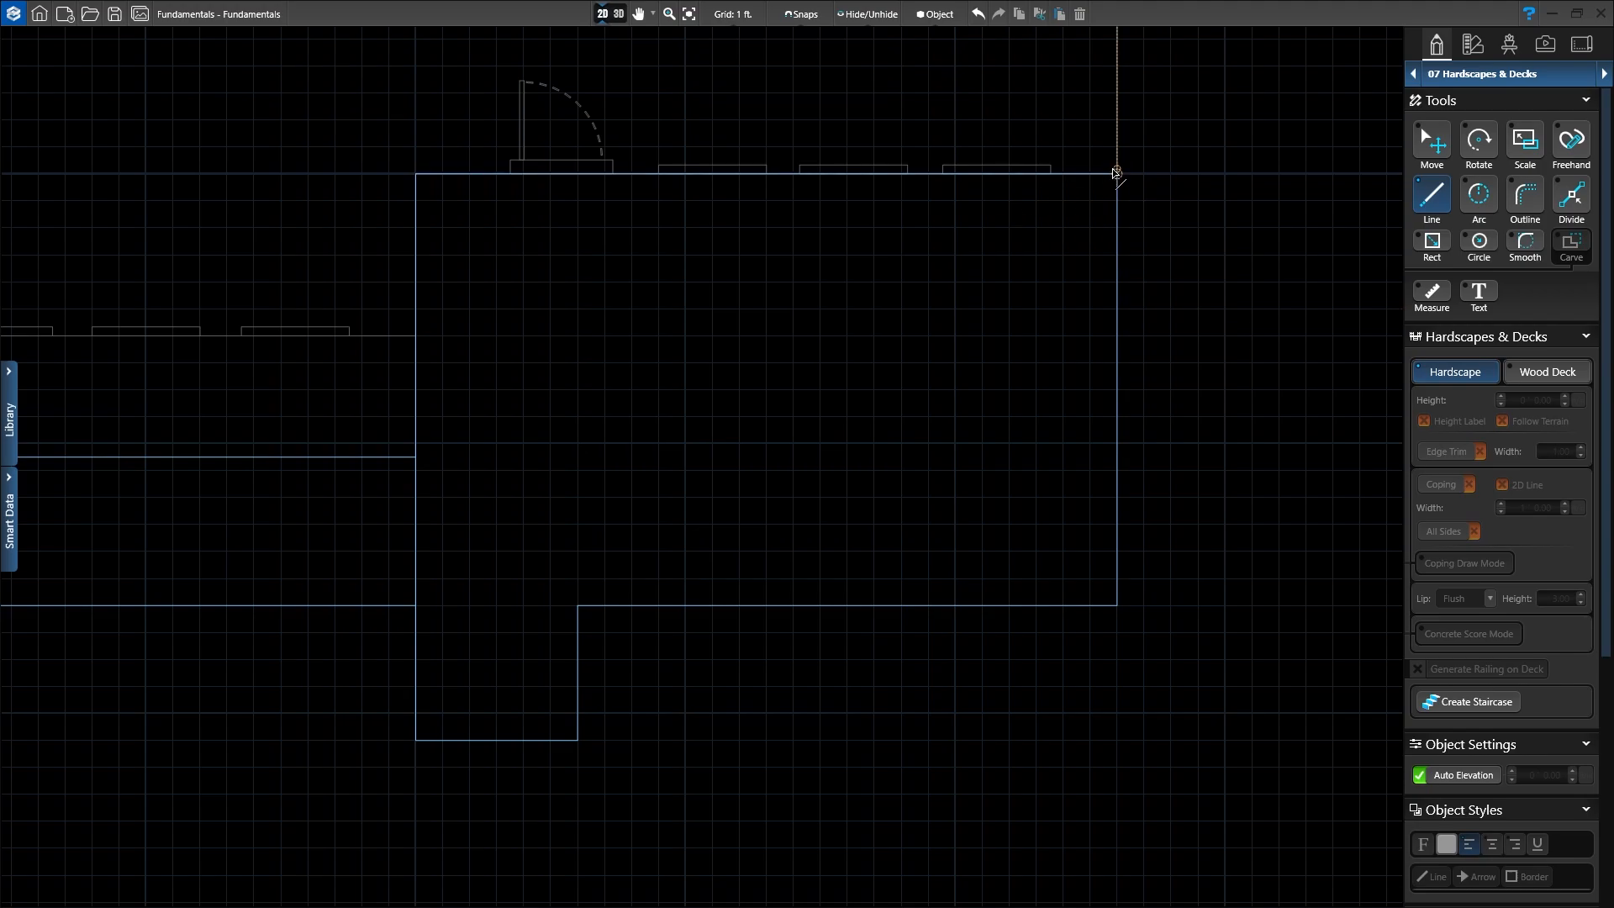
left_click_drag(1116, 174, 764, 440)
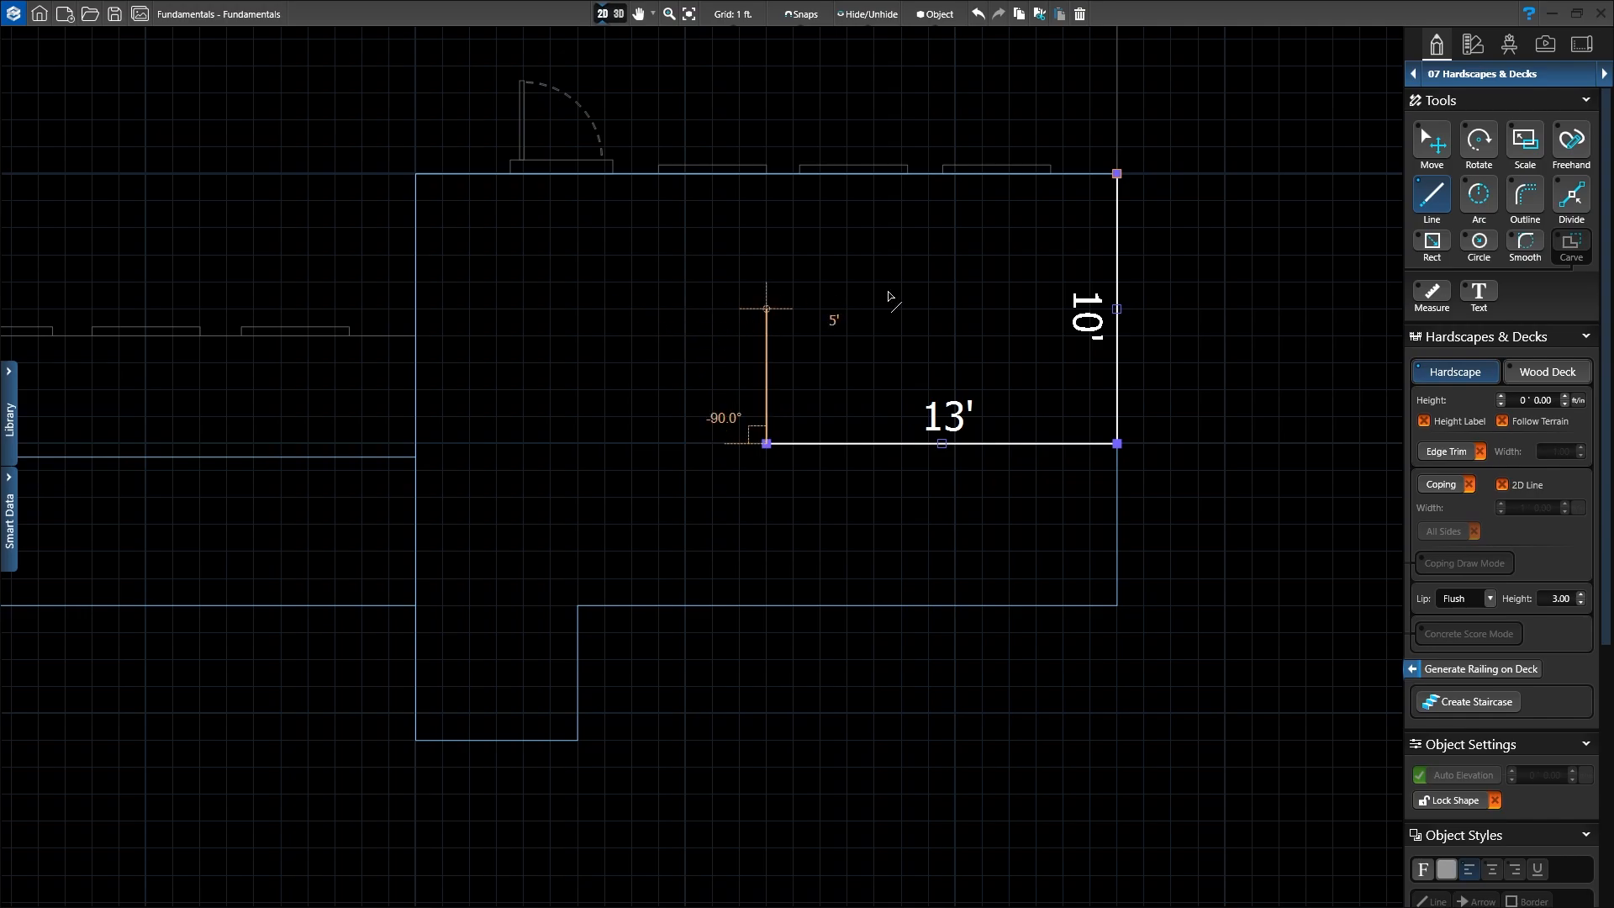
Step: Outline the lines into an L-shaped hardscape (10', 13', 3', 10', 7', 3') and show the coping Lip styles
left_click(1527, 196)
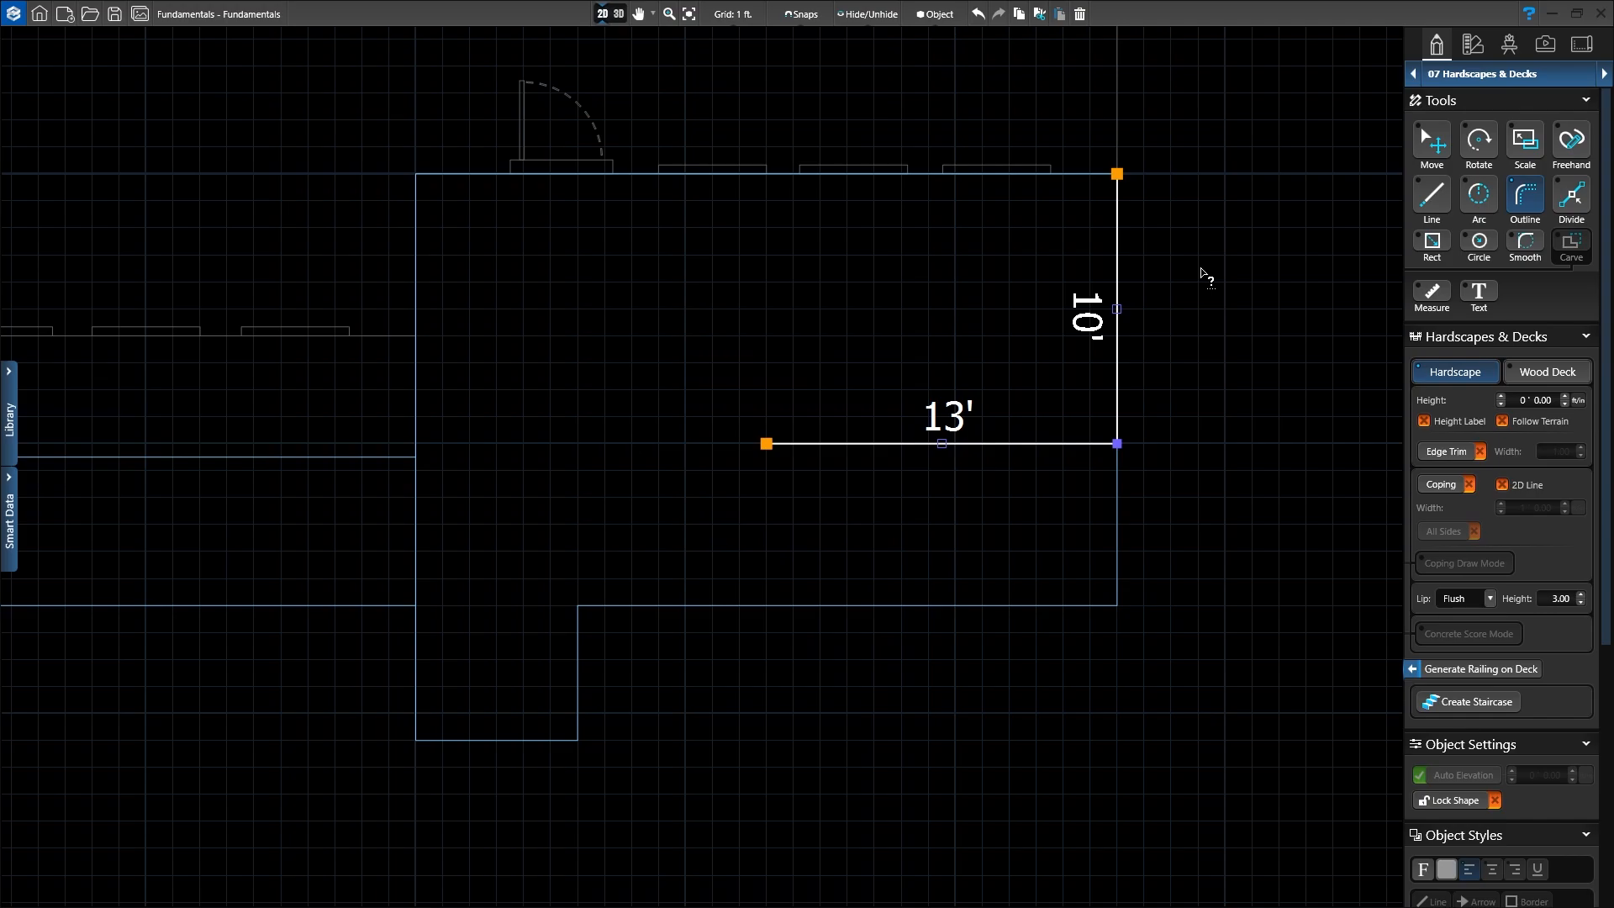
left_click(1117, 176)
left_click(1036, 179)
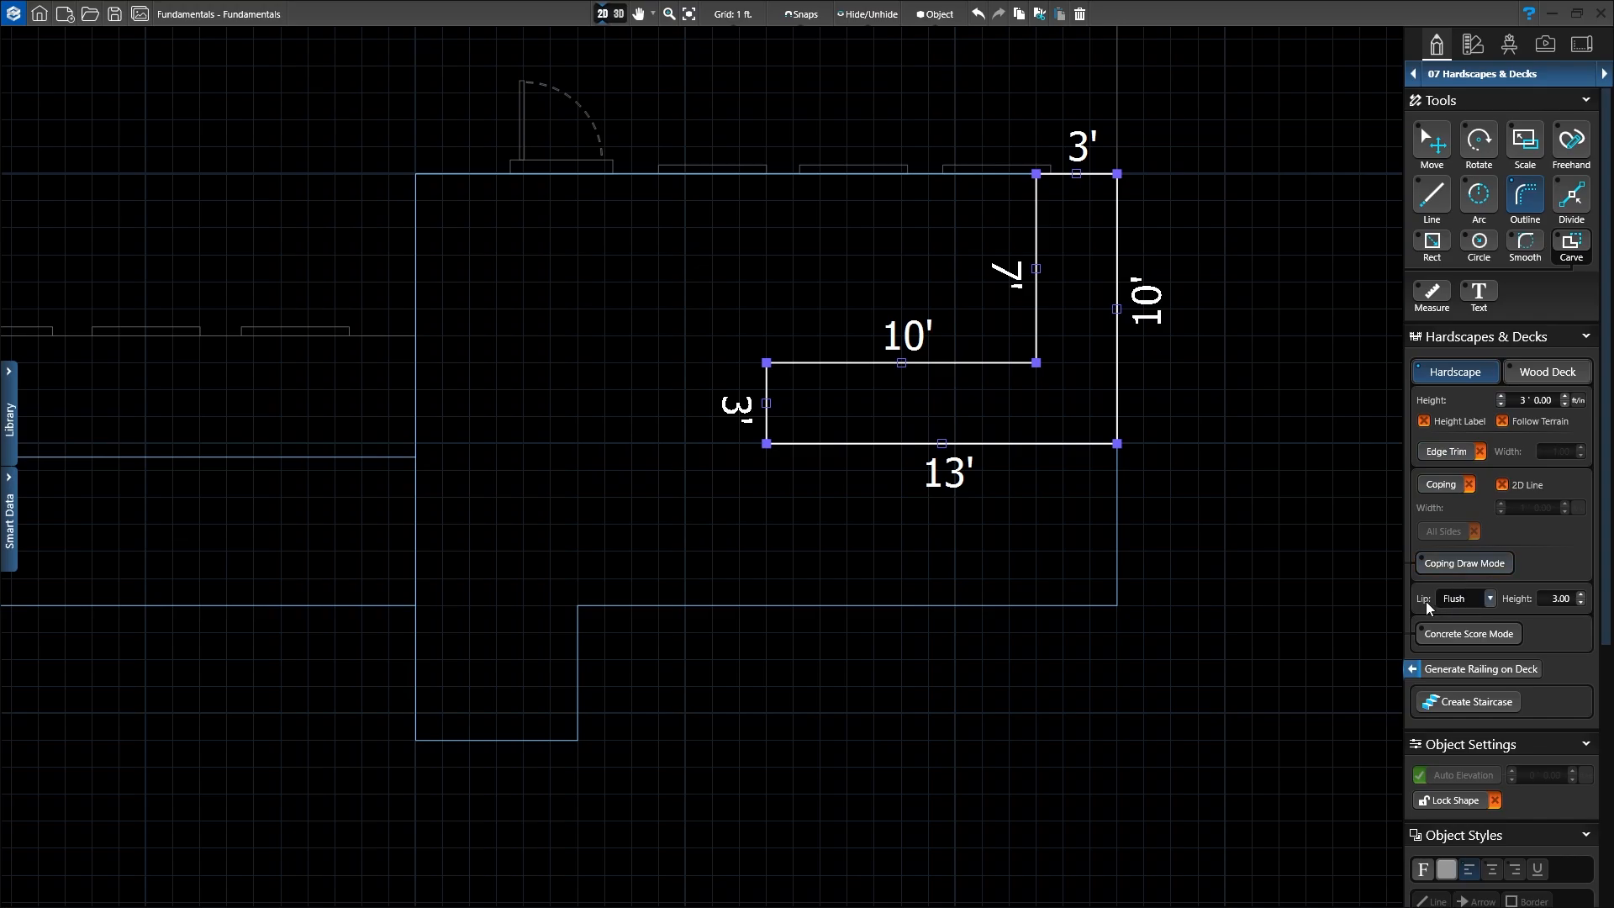
left_click(1467, 569)
left_click(1490, 599)
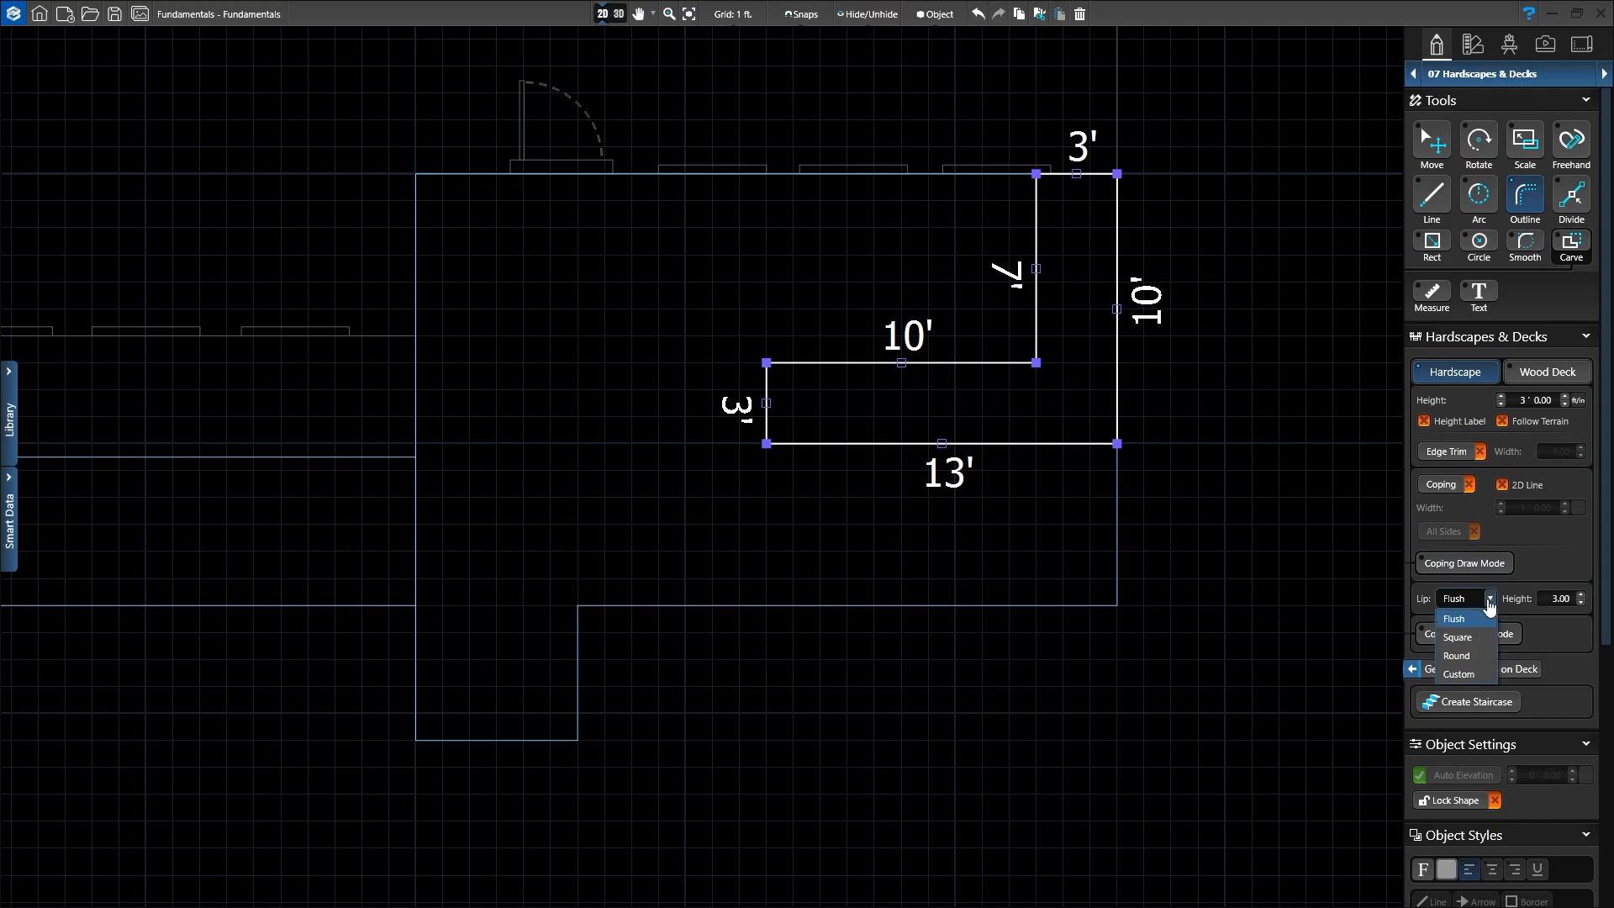
Step: Set the counter's coping lip to Round and inspect the 3'-tall L-shaped wall in 3D
left_click(1458, 658)
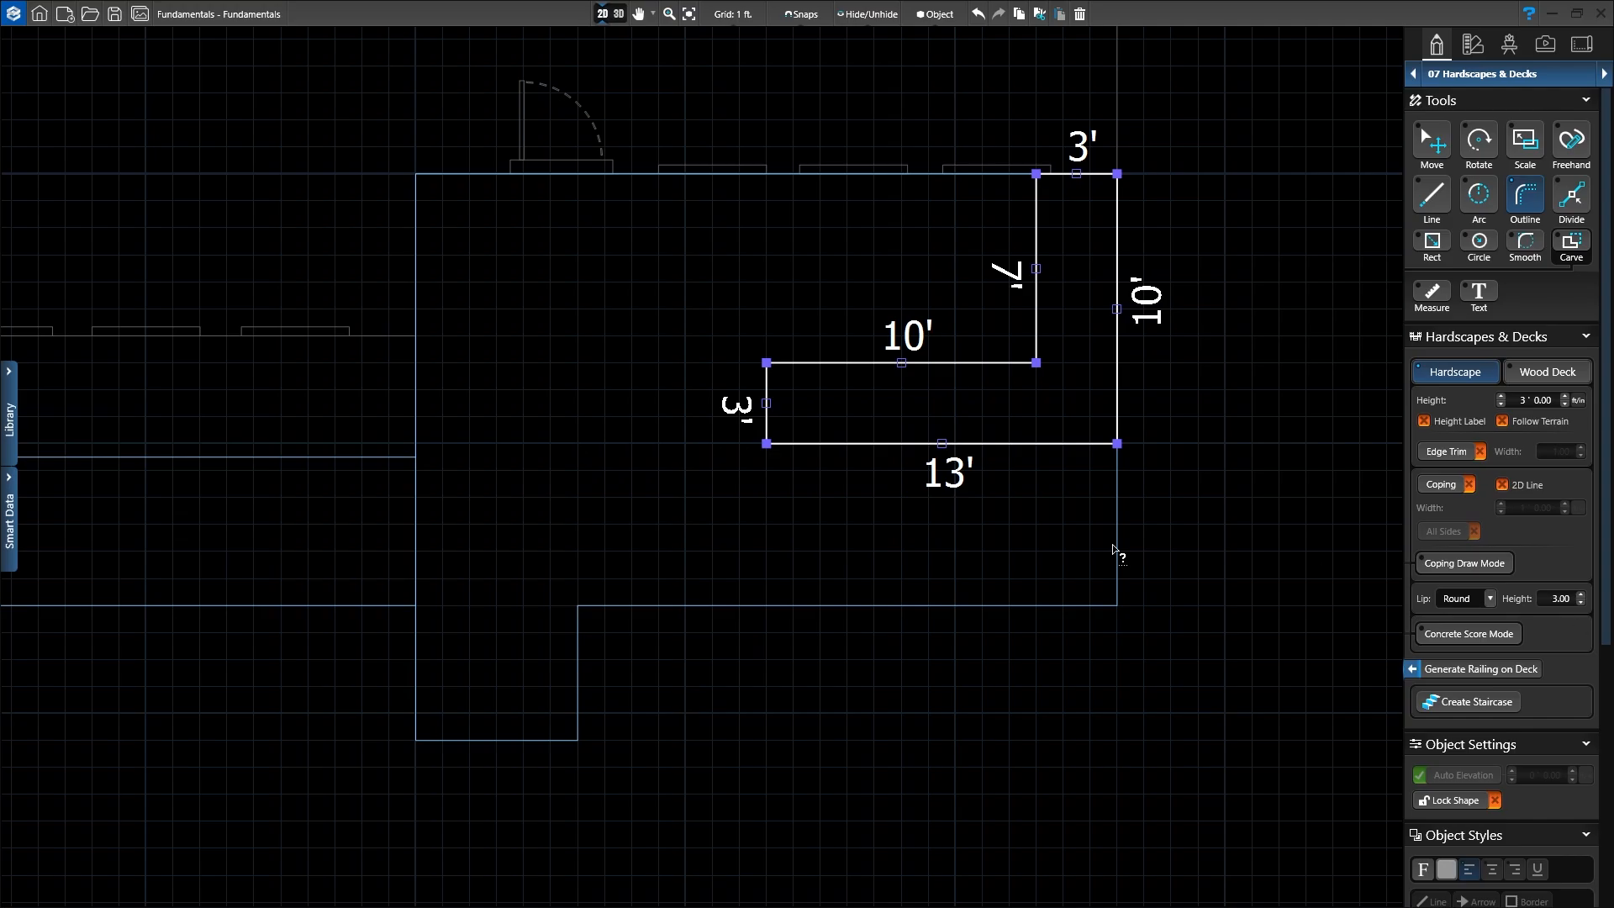
left_click(618, 14)
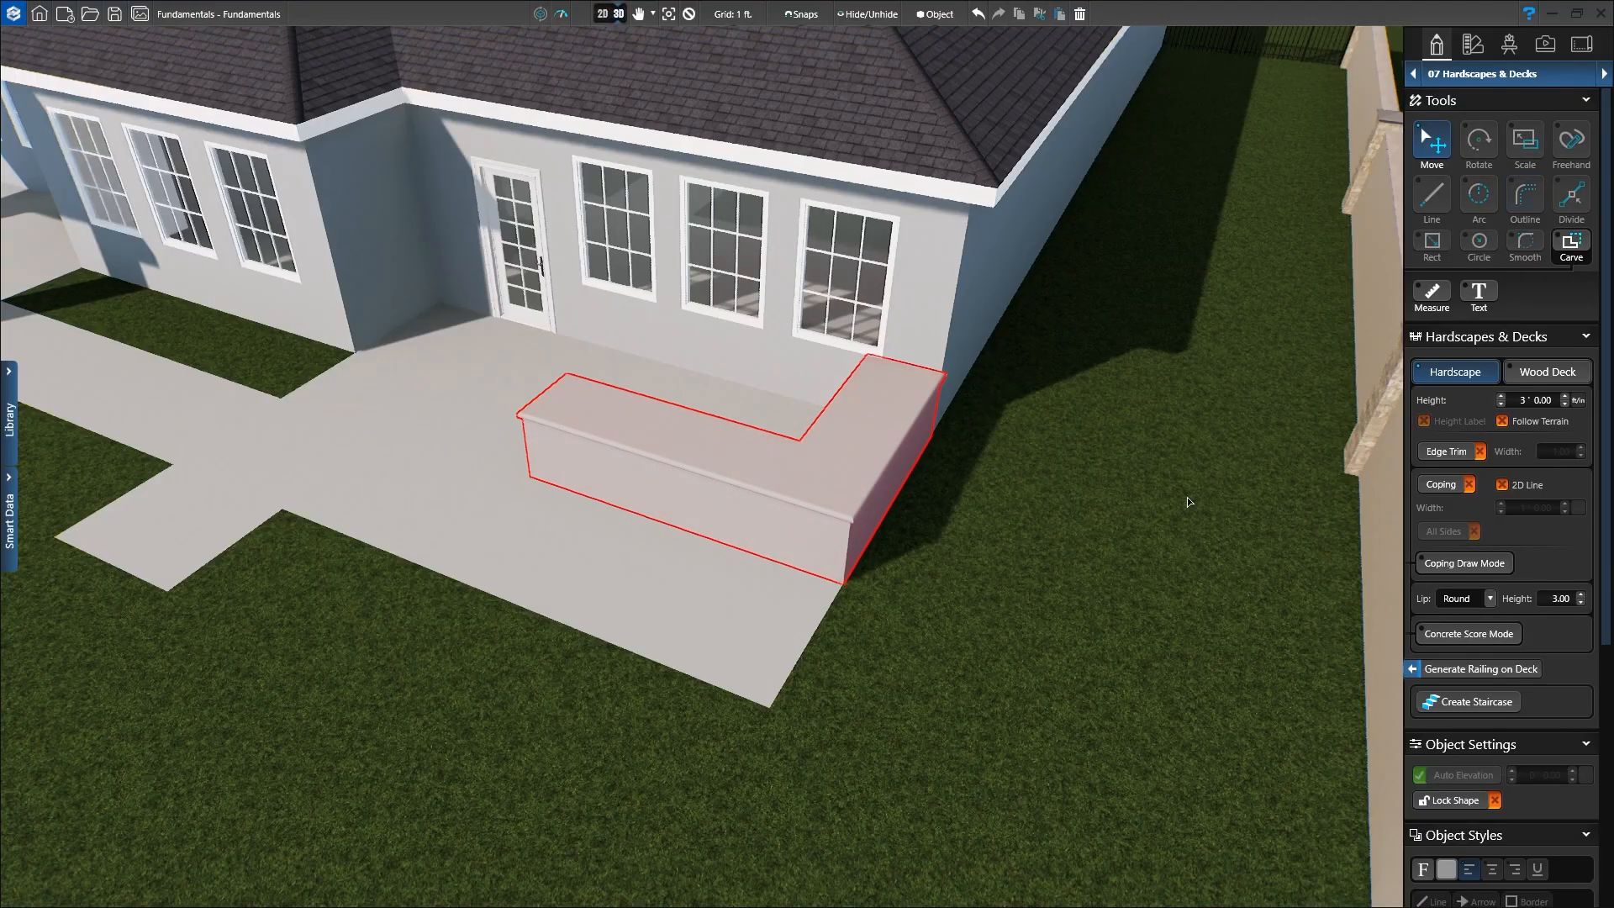
right_click_drag(1187, 497, 1309, 437)
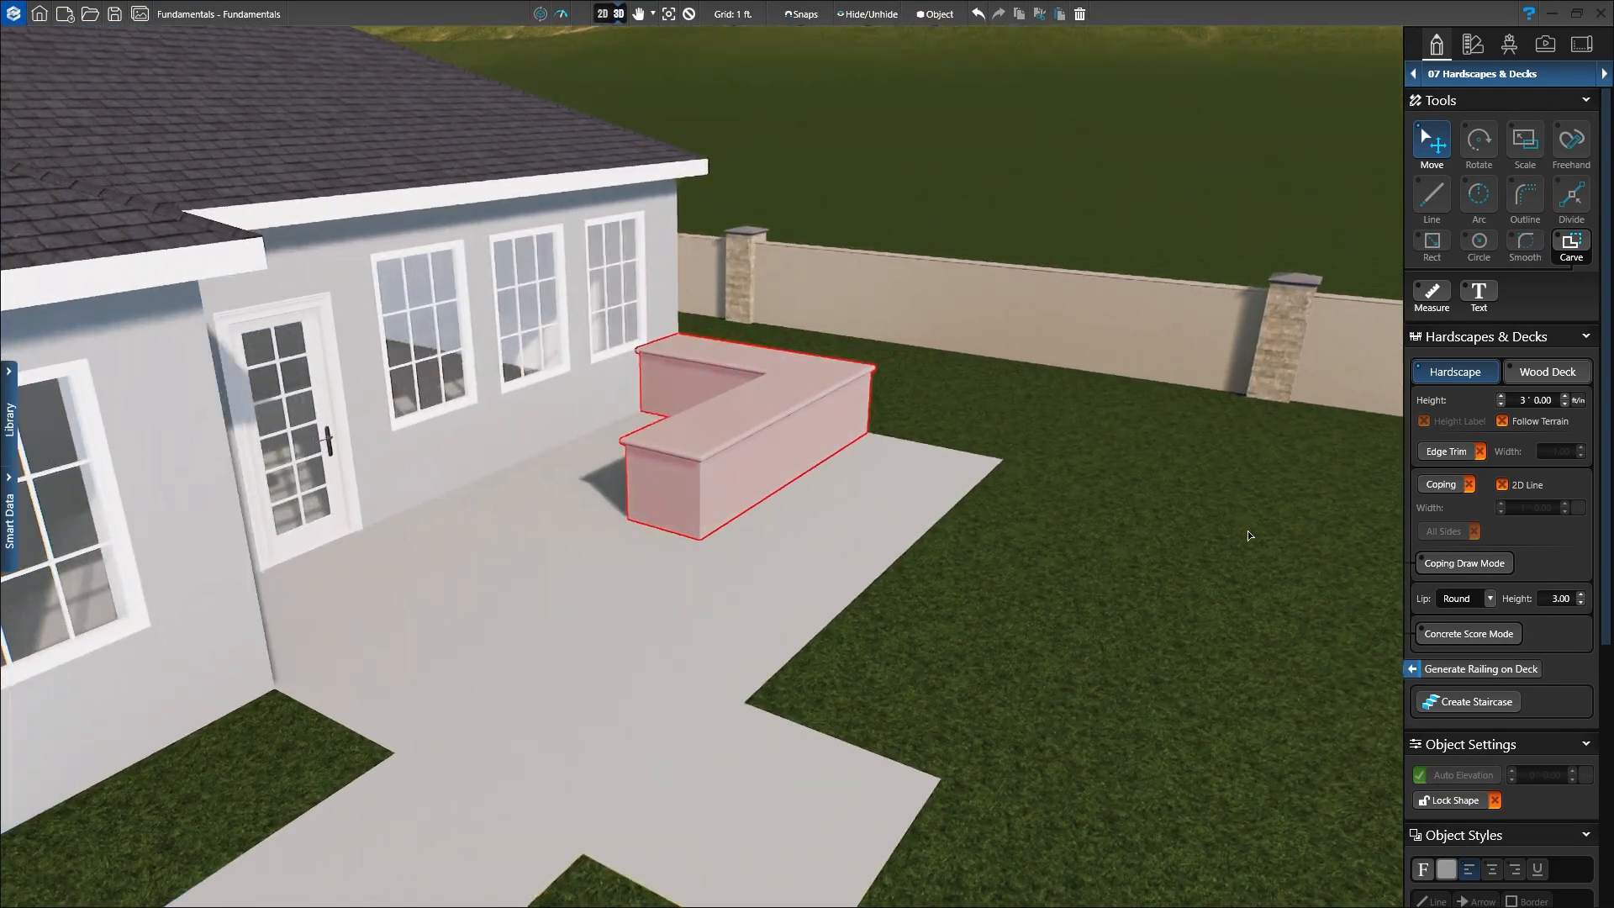
middle_click_drag(1248, 531, 1233, 325)
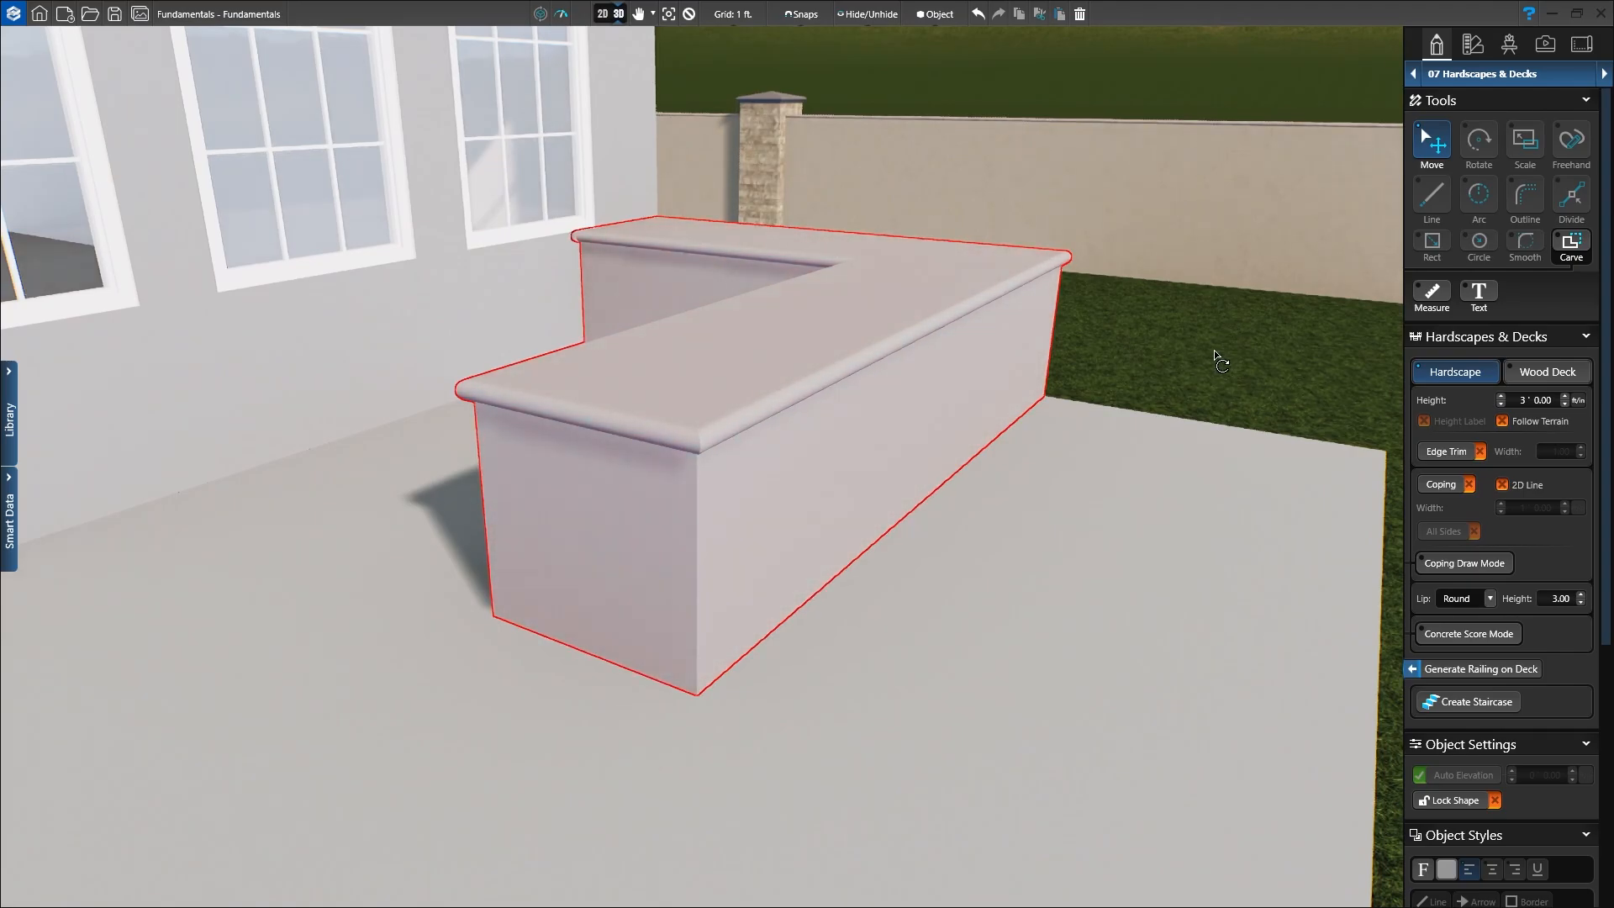
right_click_drag(1216, 355, 1187, 392)
middle_click_drag(1193, 451, 1026, 626)
right_click_drag(1026, 627, 979, 639)
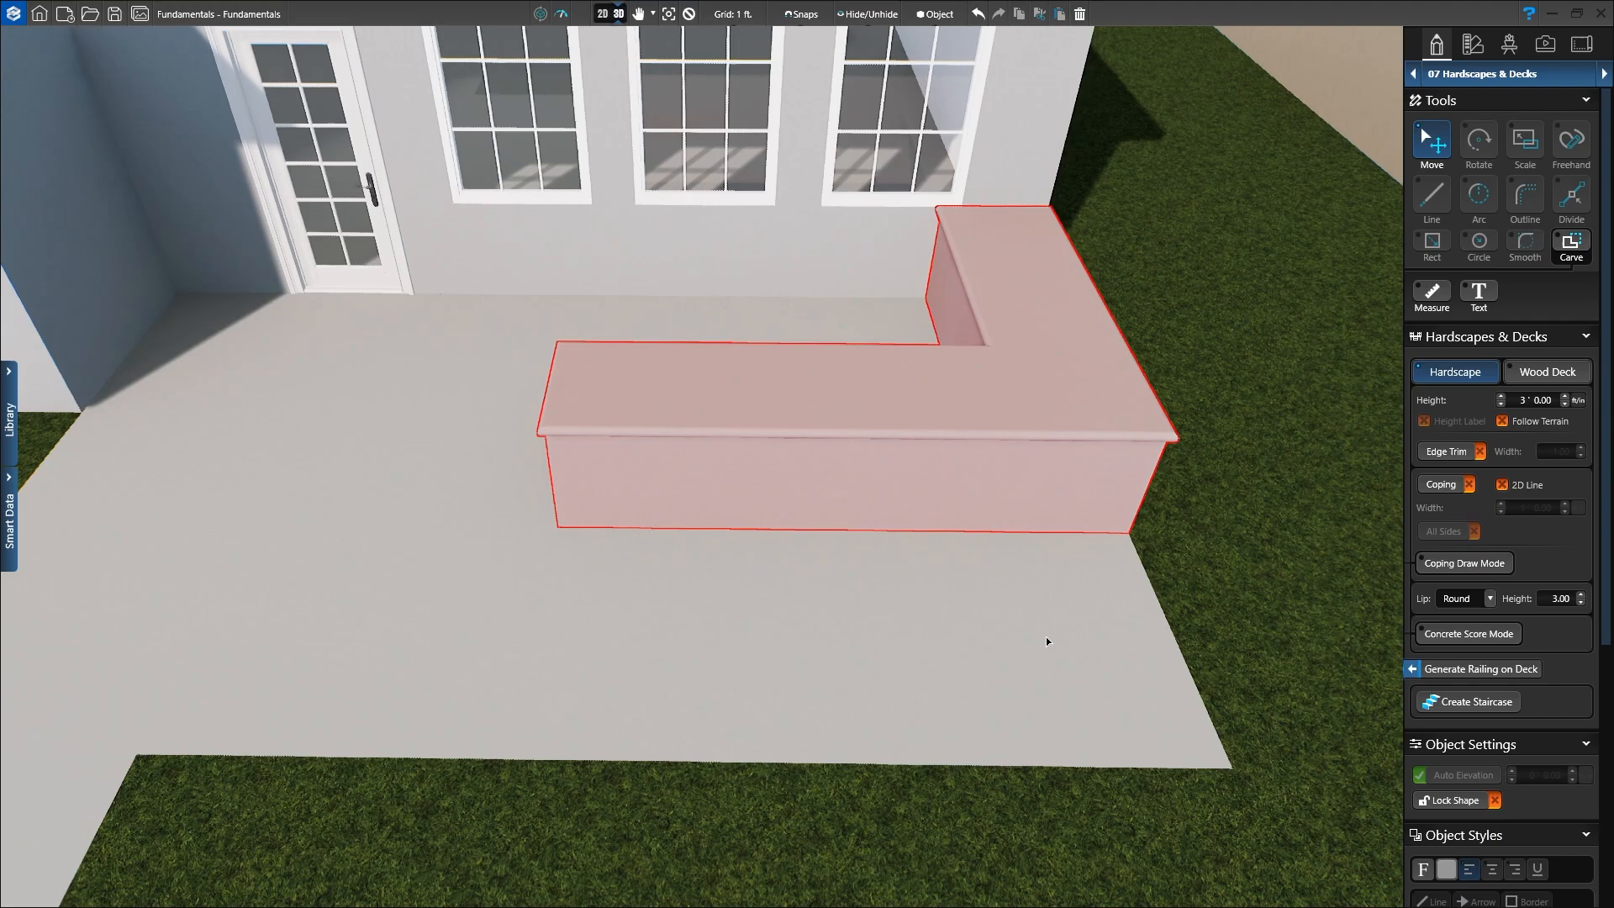
Step: Back in 2D, zoom in on the L-shaped counter with the Carve tool active
left_click(602, 14)
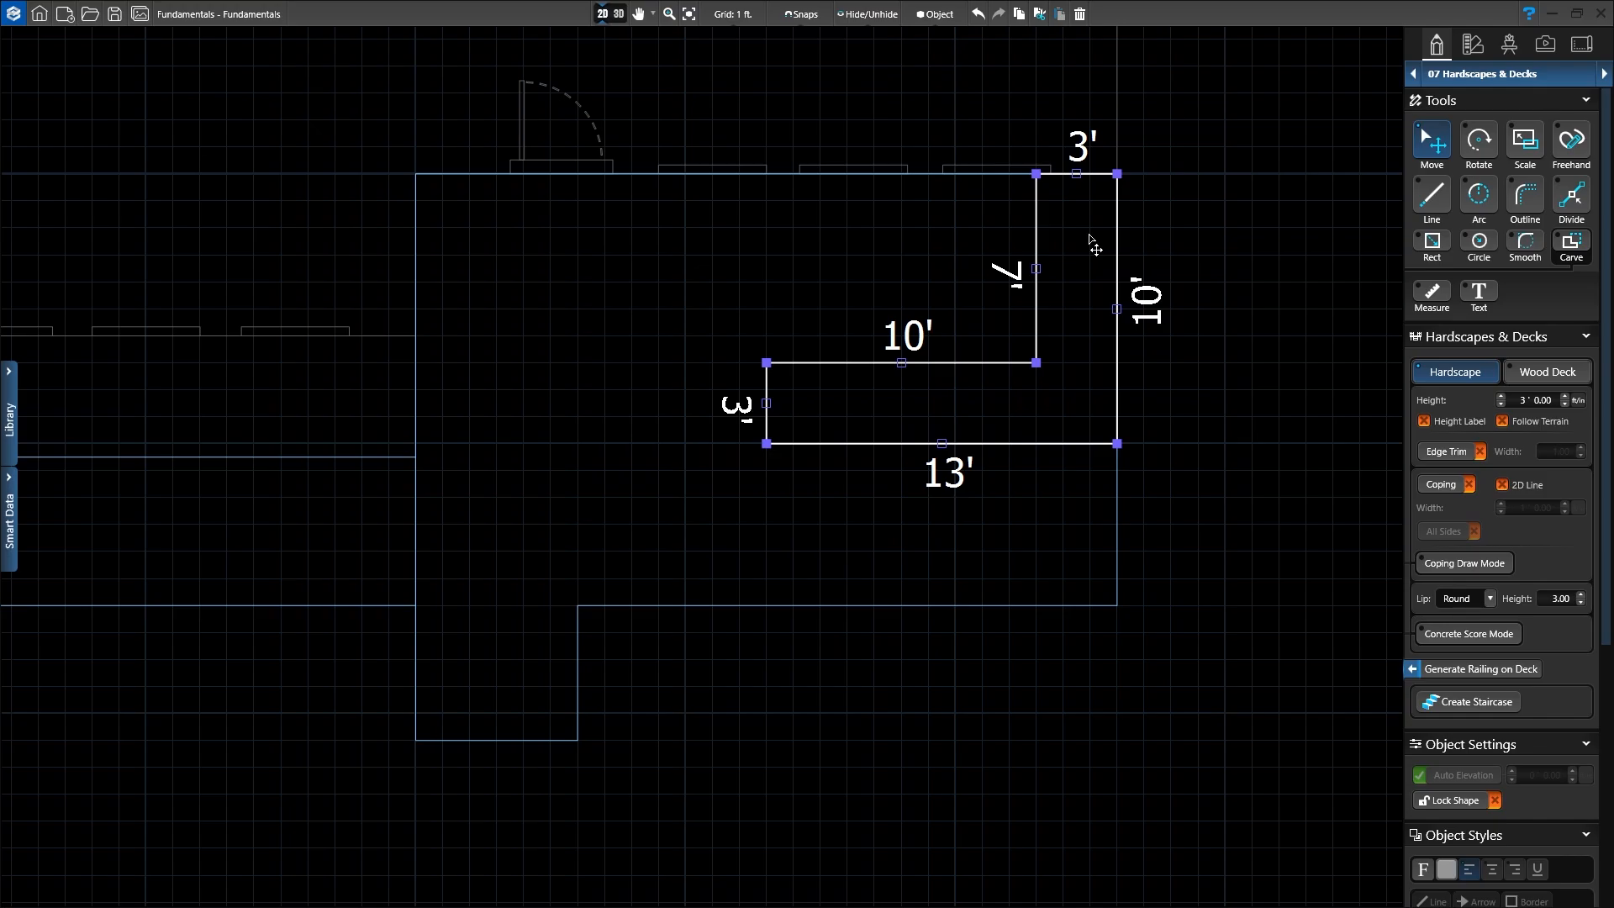
scroll(1067, 269, "up", 2)
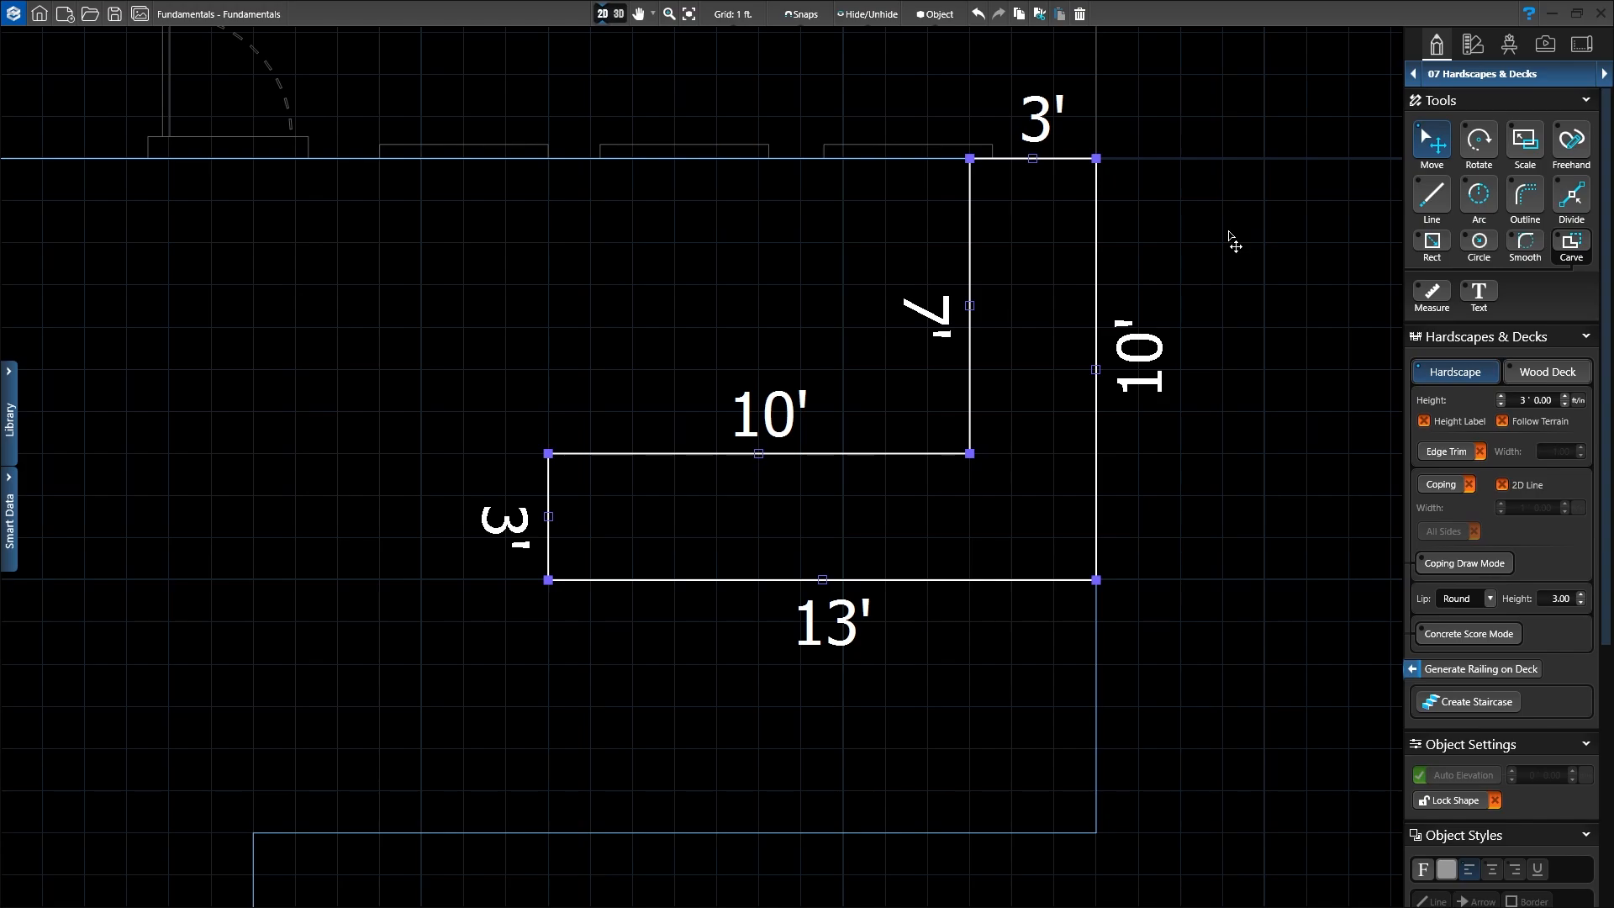
left_click(1572, 245)
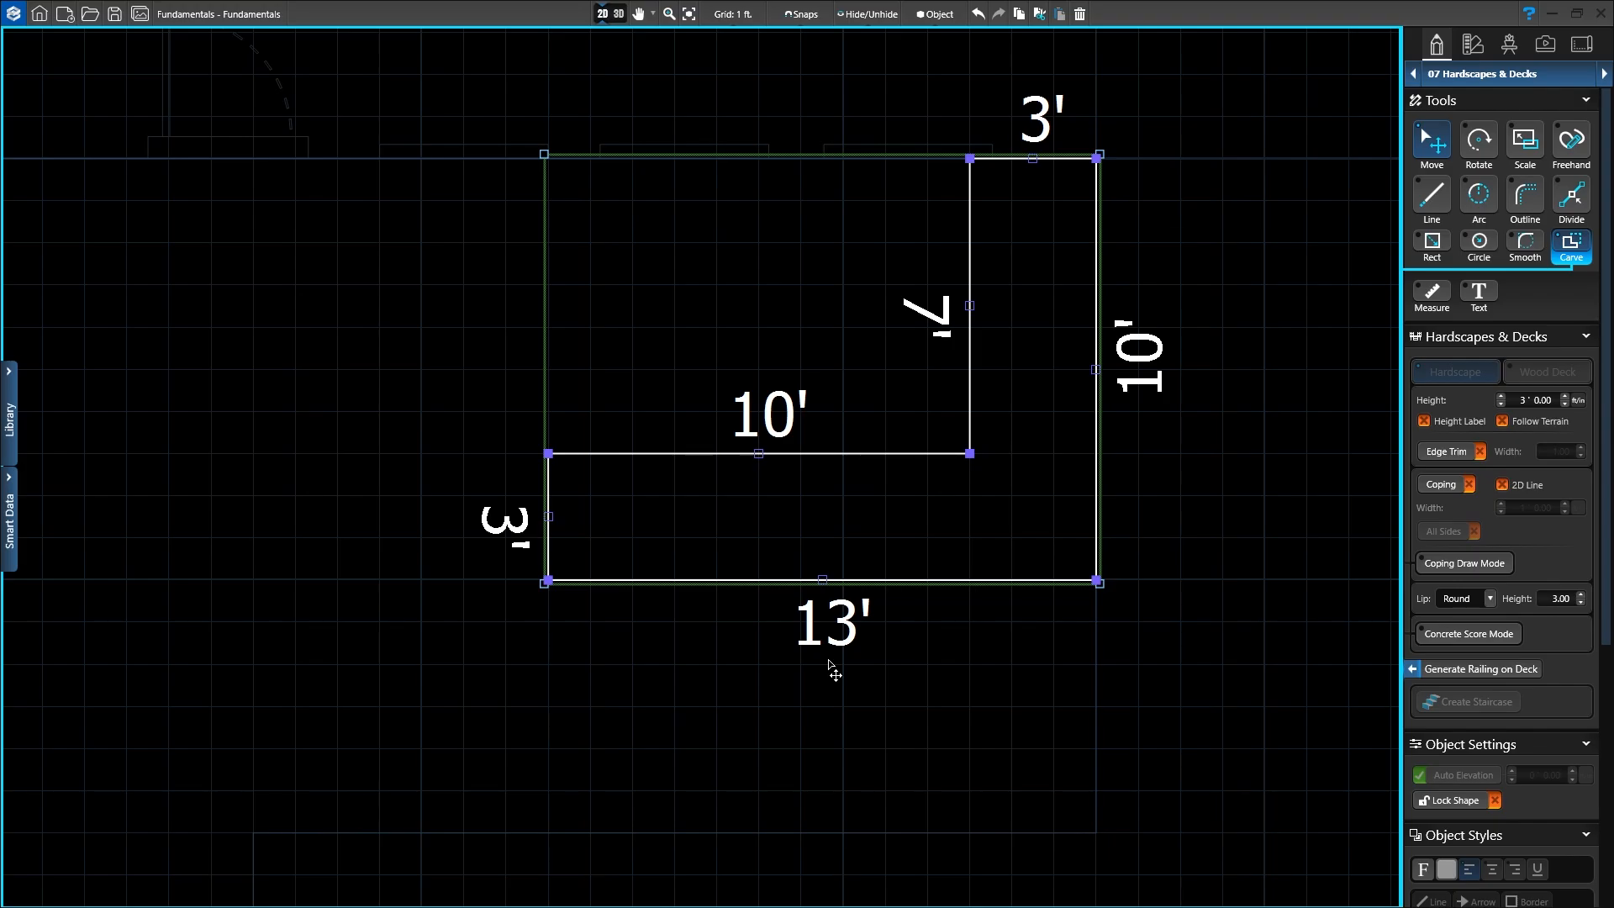
scroll(1063, 248, "up", 2)
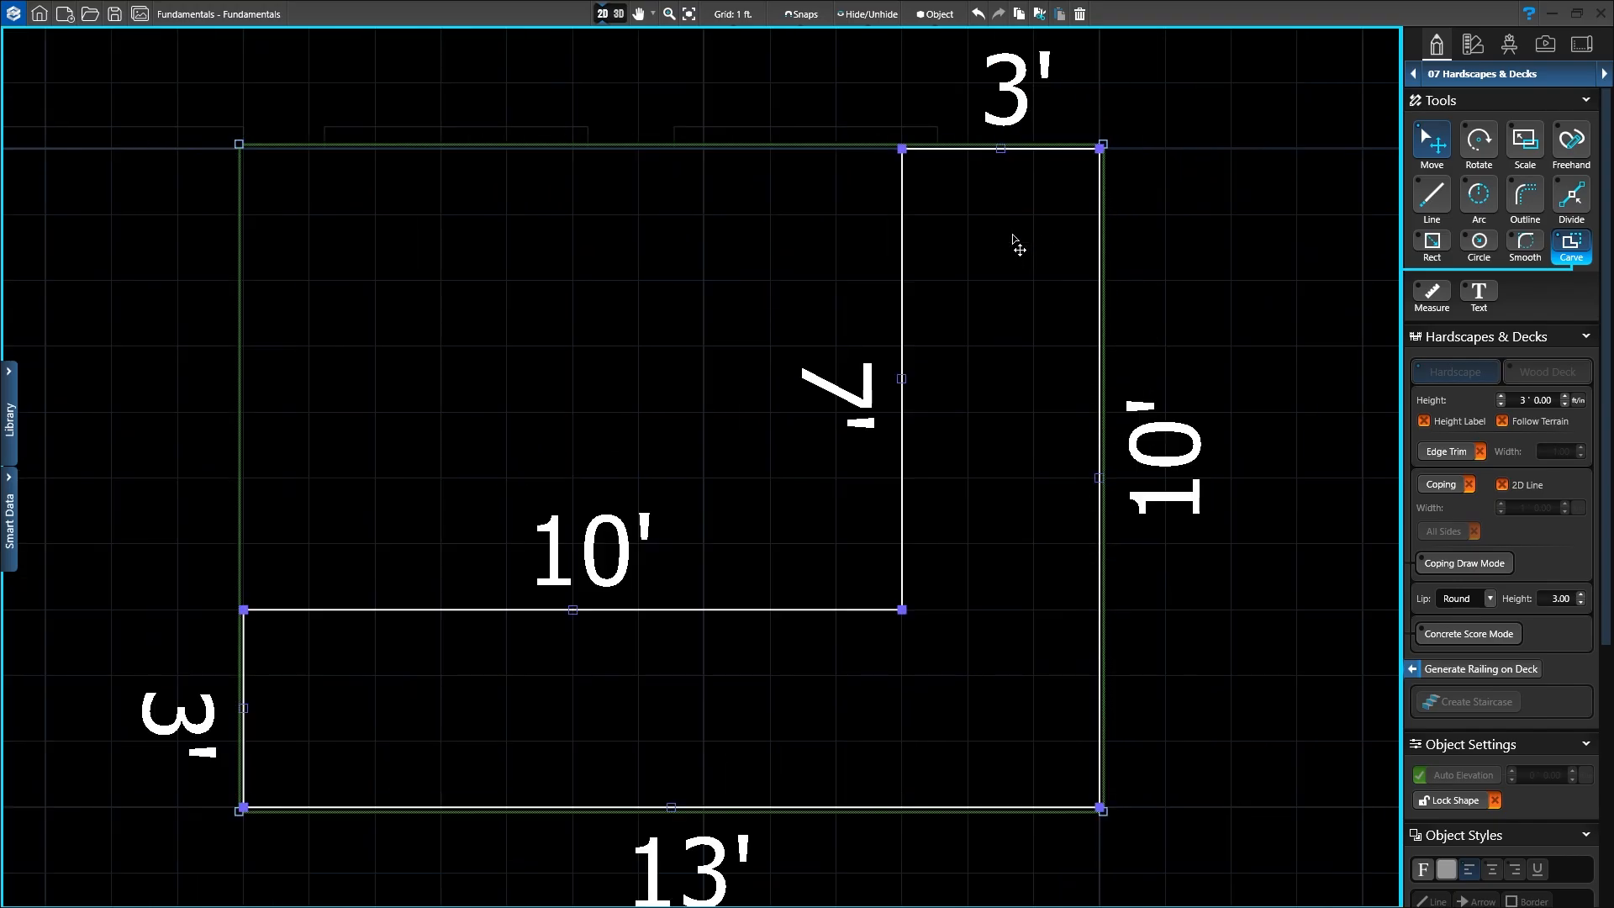
scroll(1023, 245, "up", 1)
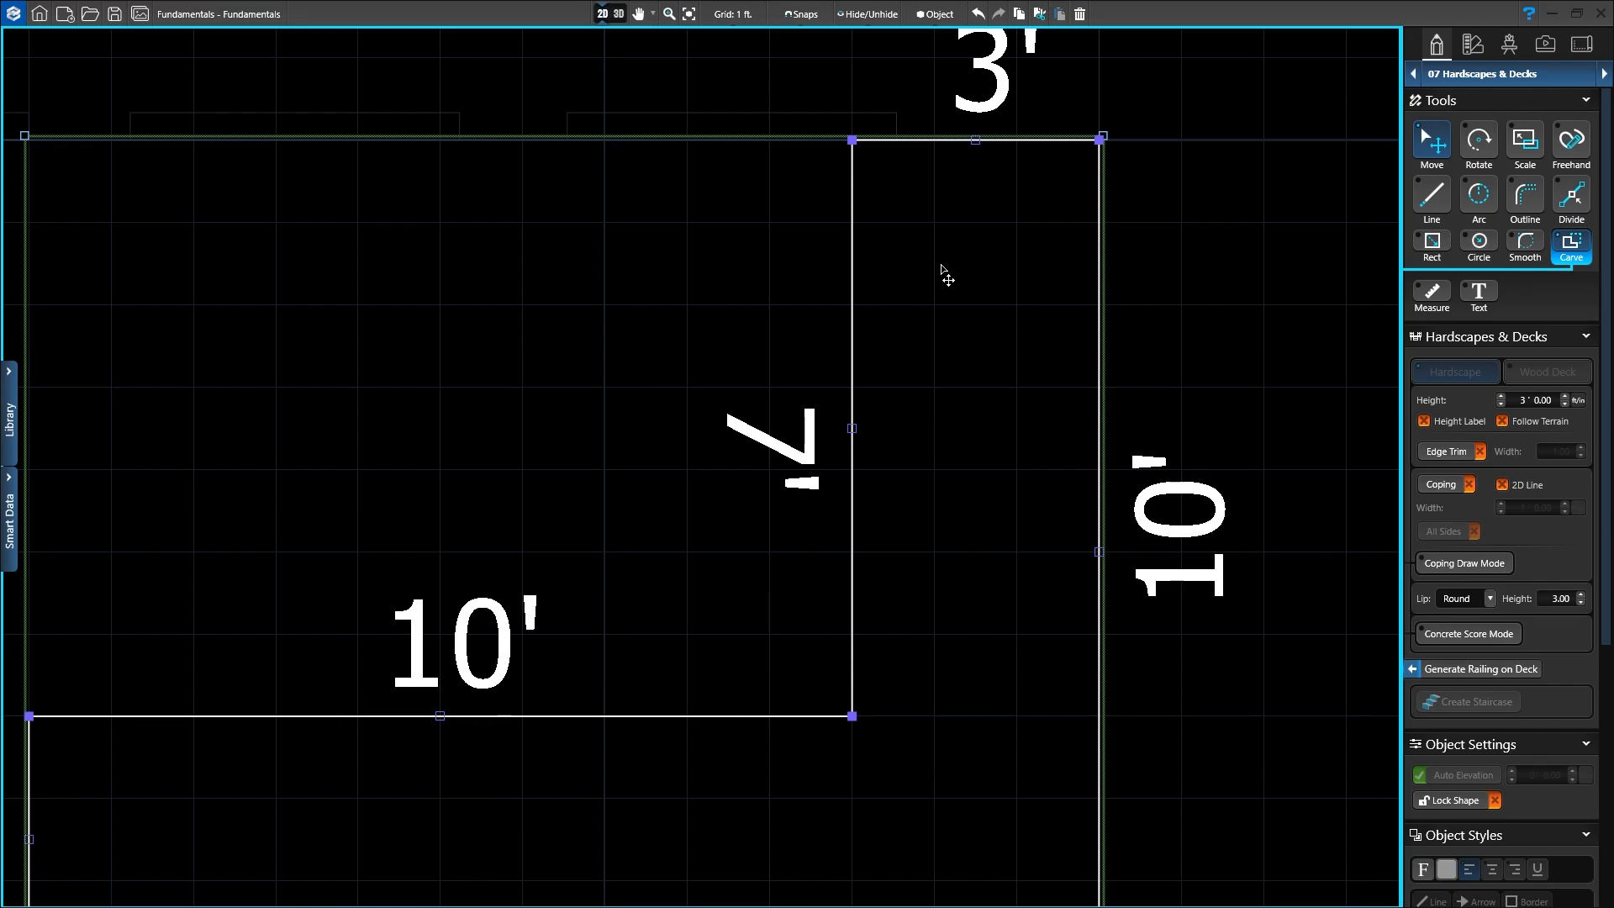
Step: Carve a 1'3" by 1'3" rectangle inside the counter's 3' arm and nudge it slightly left and down
left_click(1432, 244)
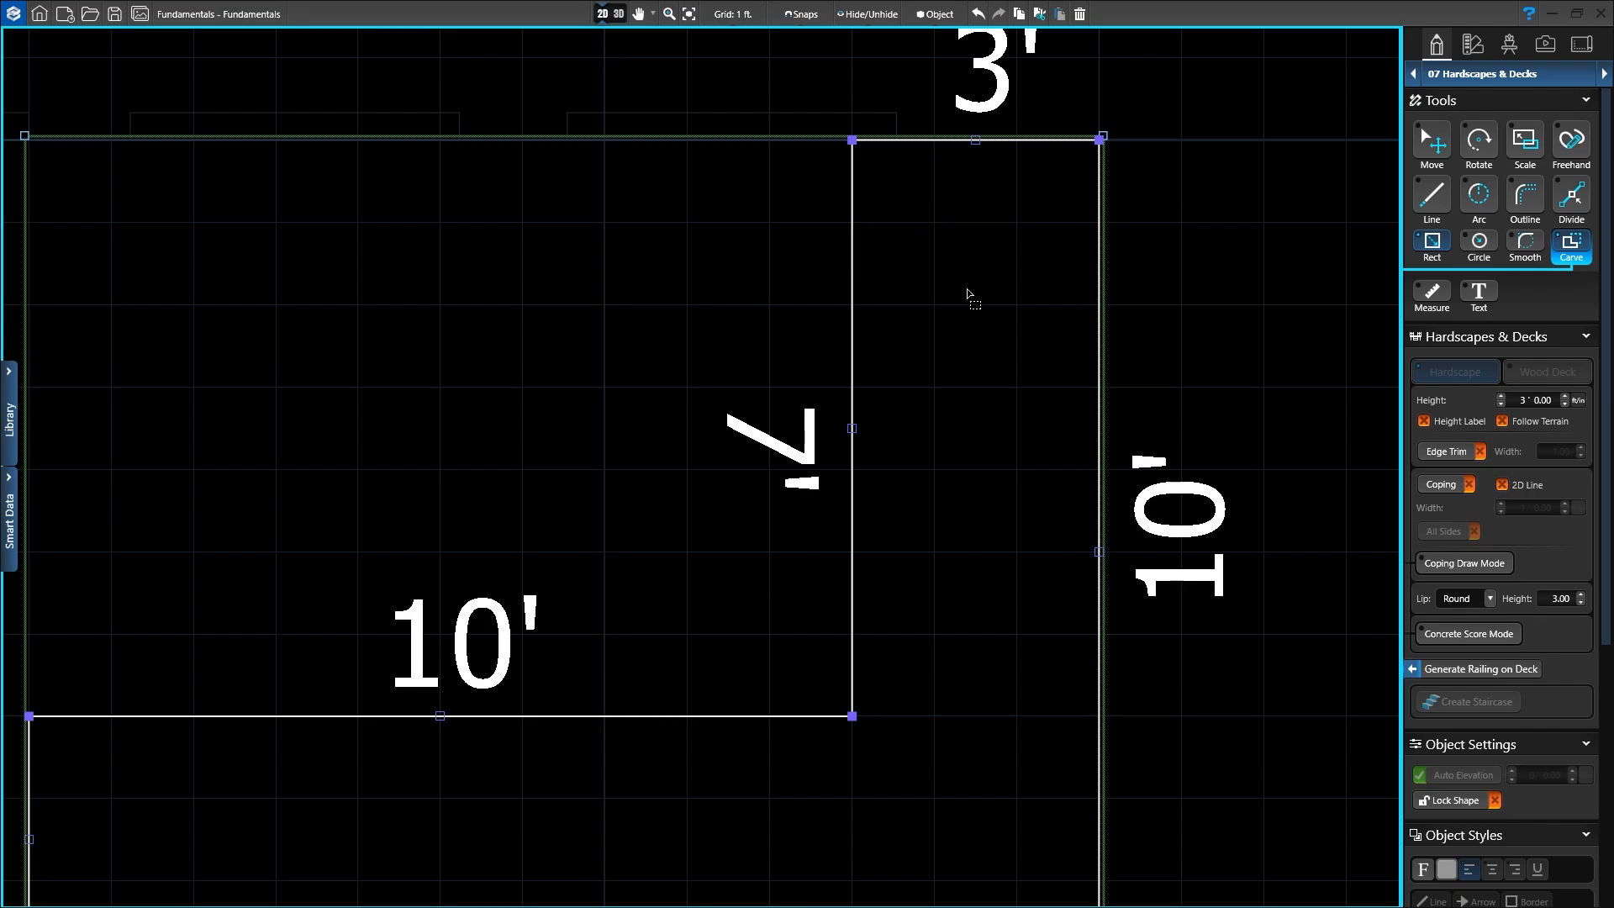
left_click(905, 241)
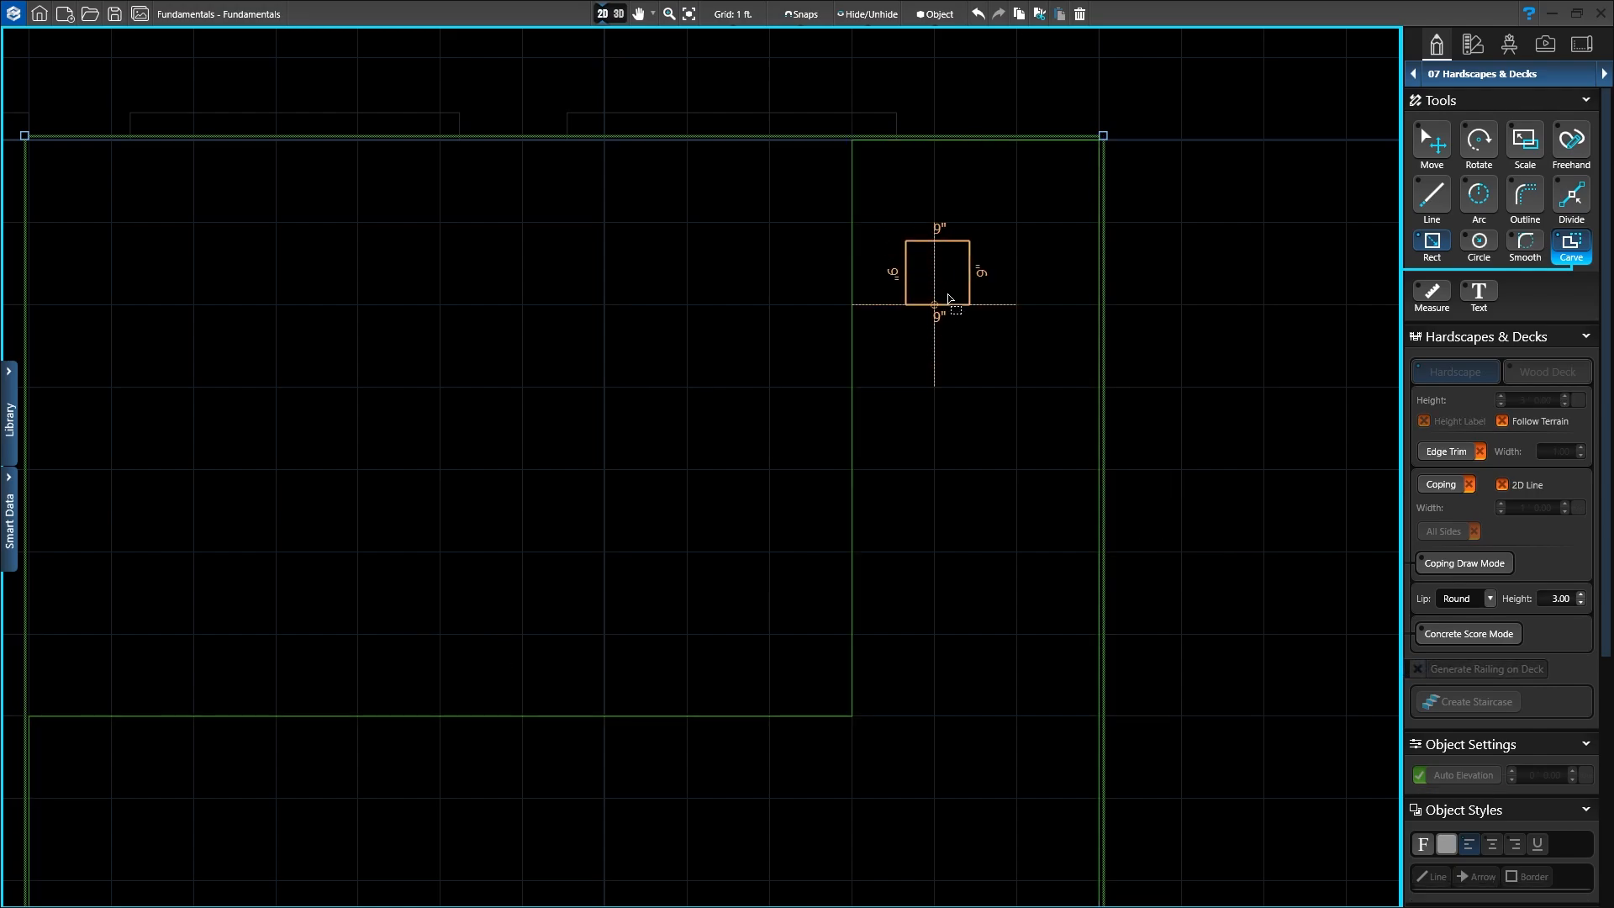
left_click(982, 350)
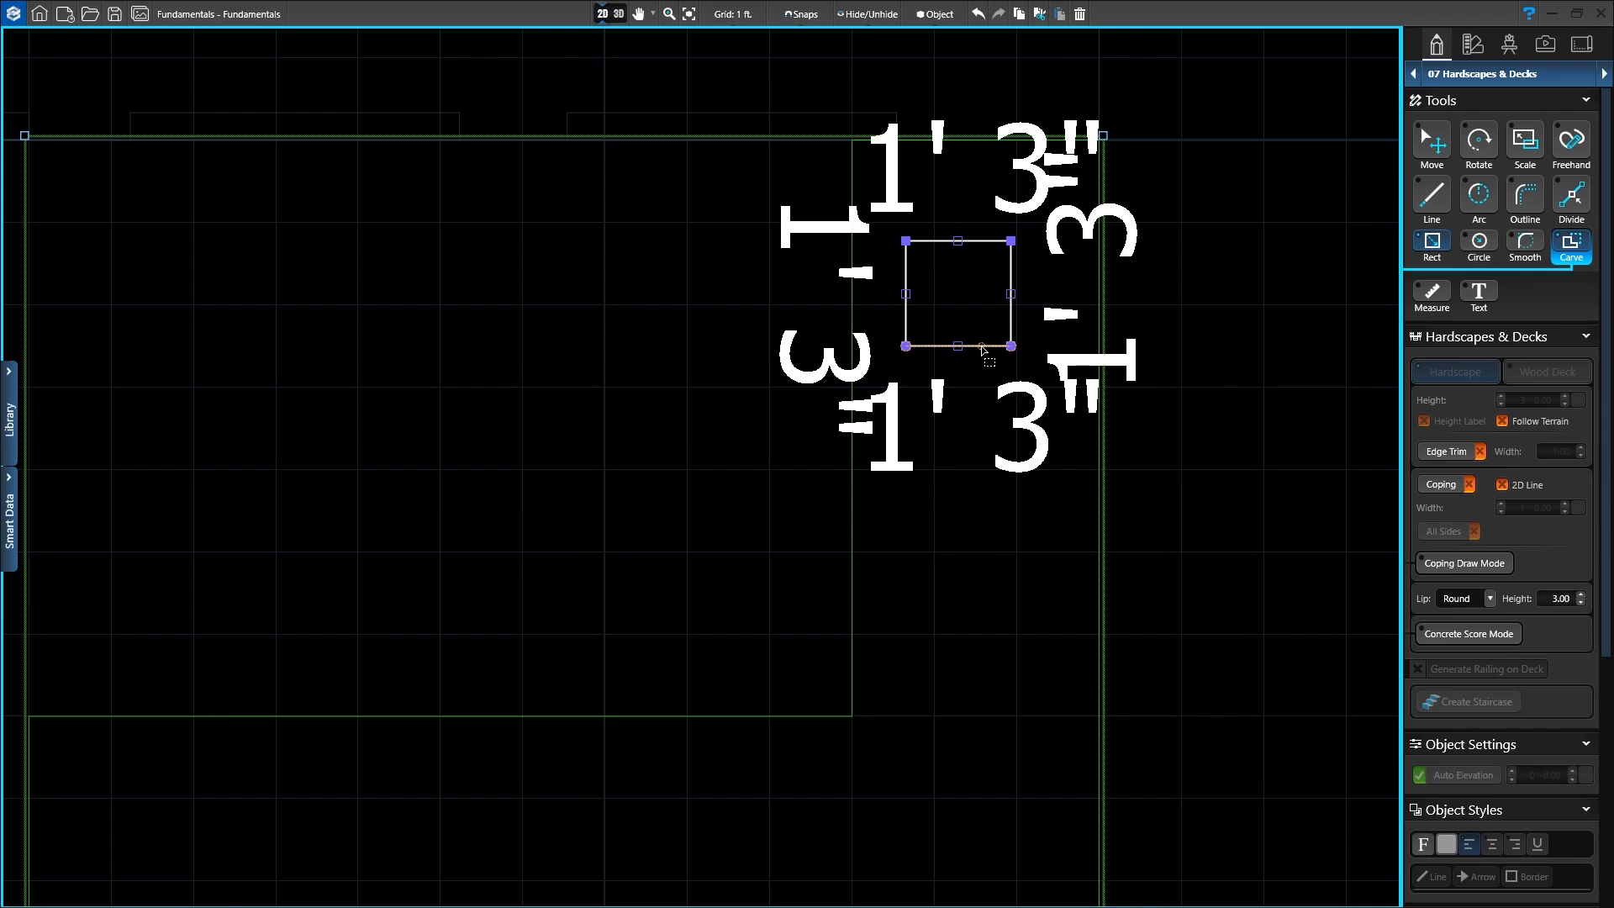
left_click(1432, 142)
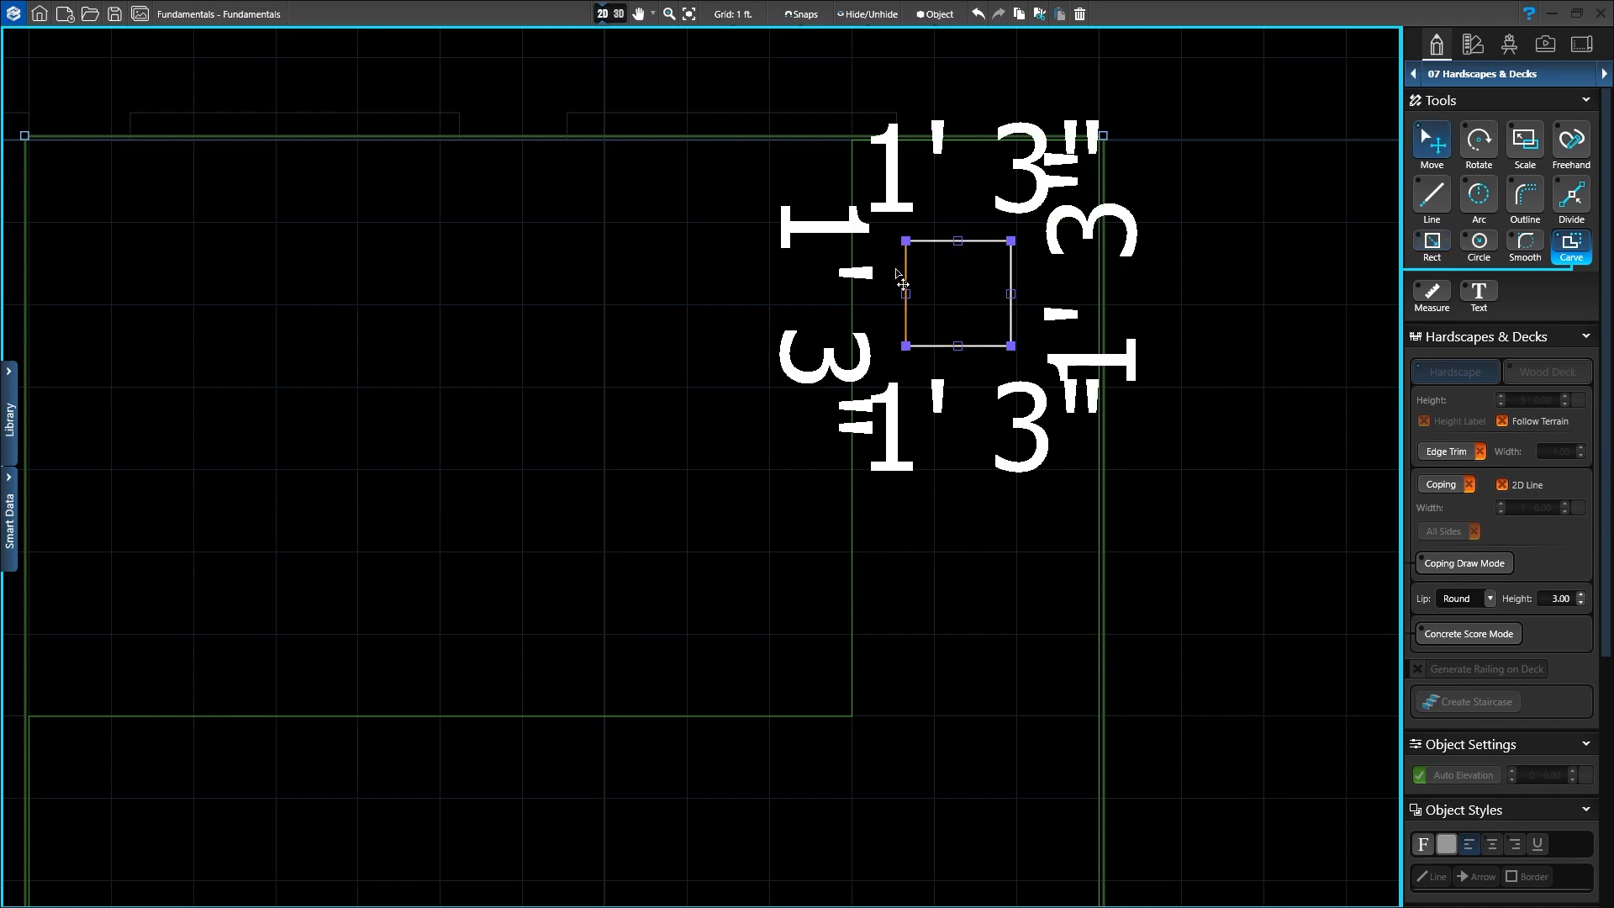
left_click_drag(911, 282, 887, 294)
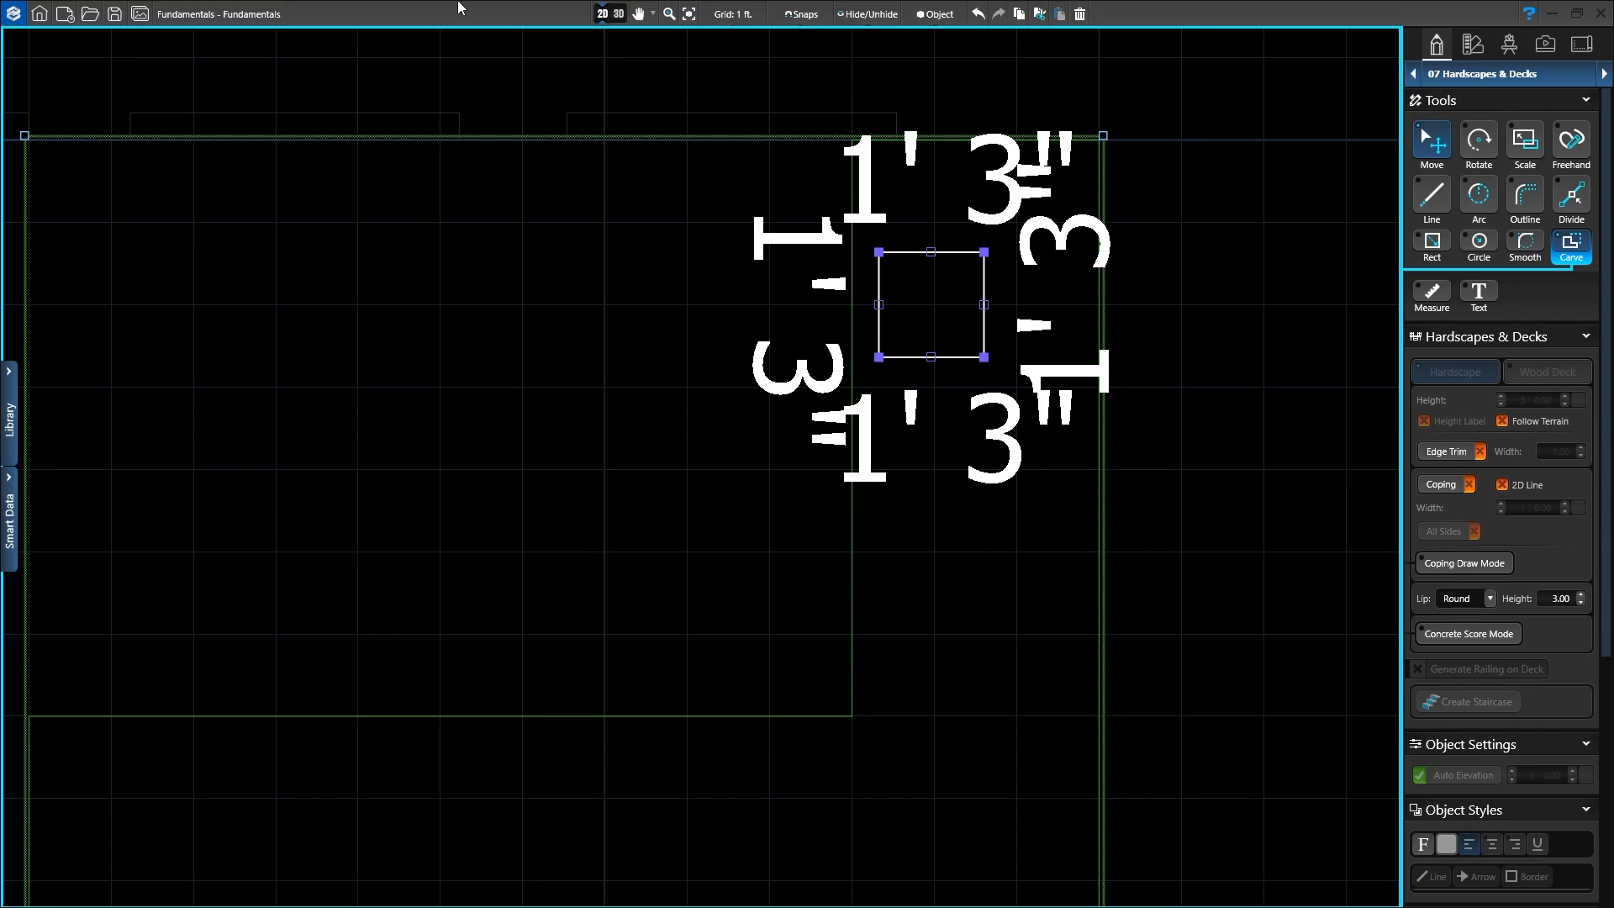
Step: In 3D, pan, tilt and zoom down onto the square carve in the counter's narrow arm
left_click(618, 14)
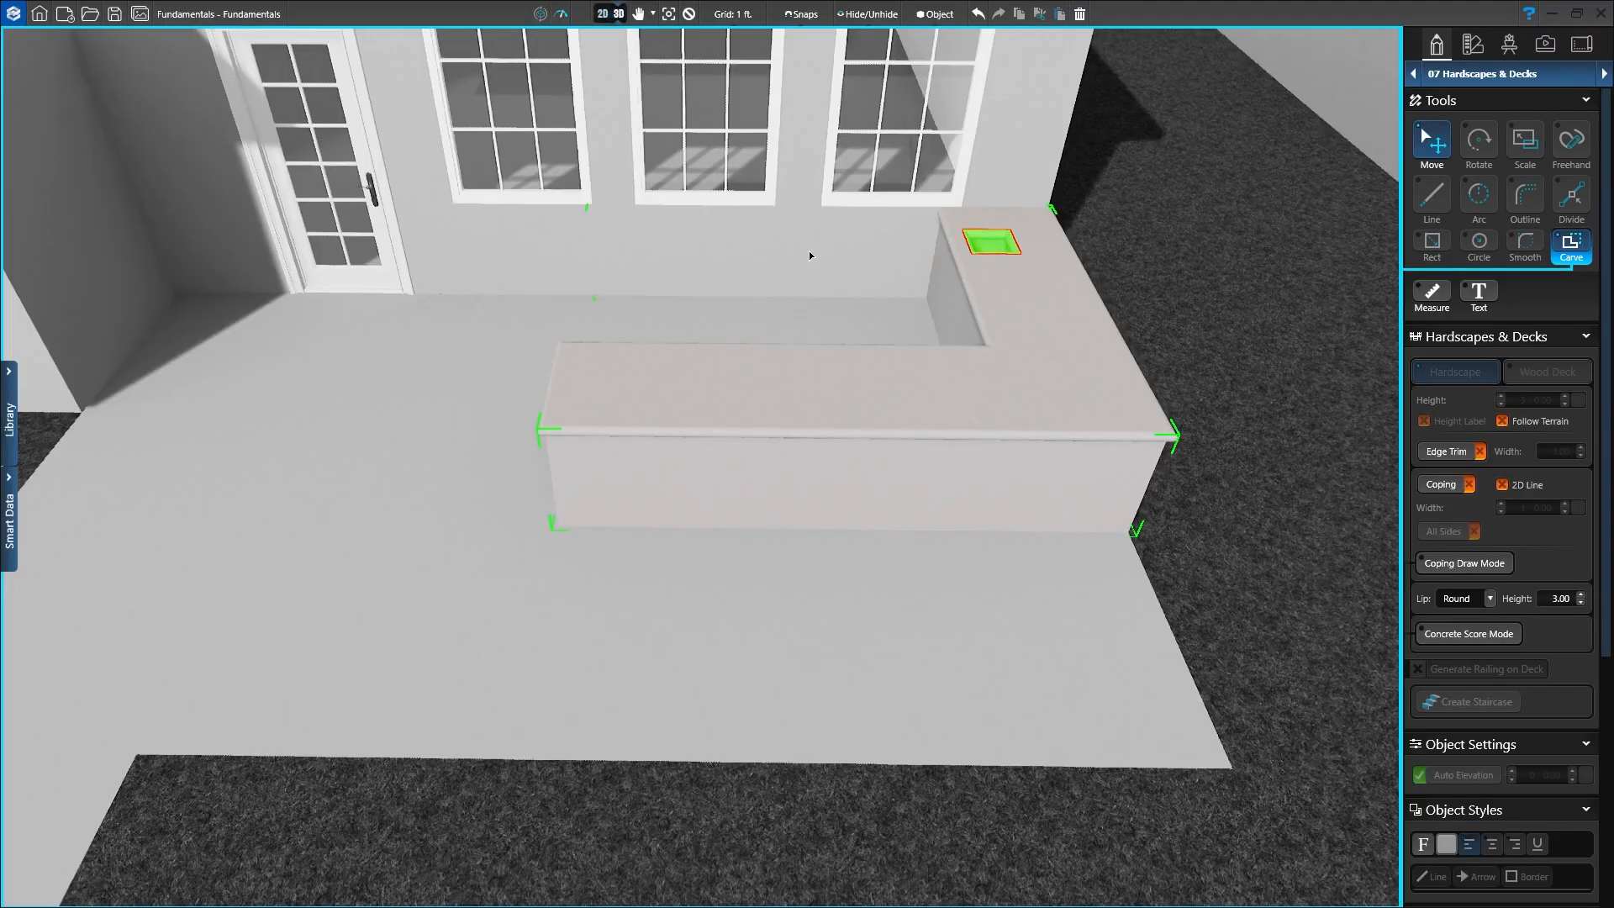
scroll(808, 332, "down", 5)
middle_click_drag(1066, 339, 766, 323)
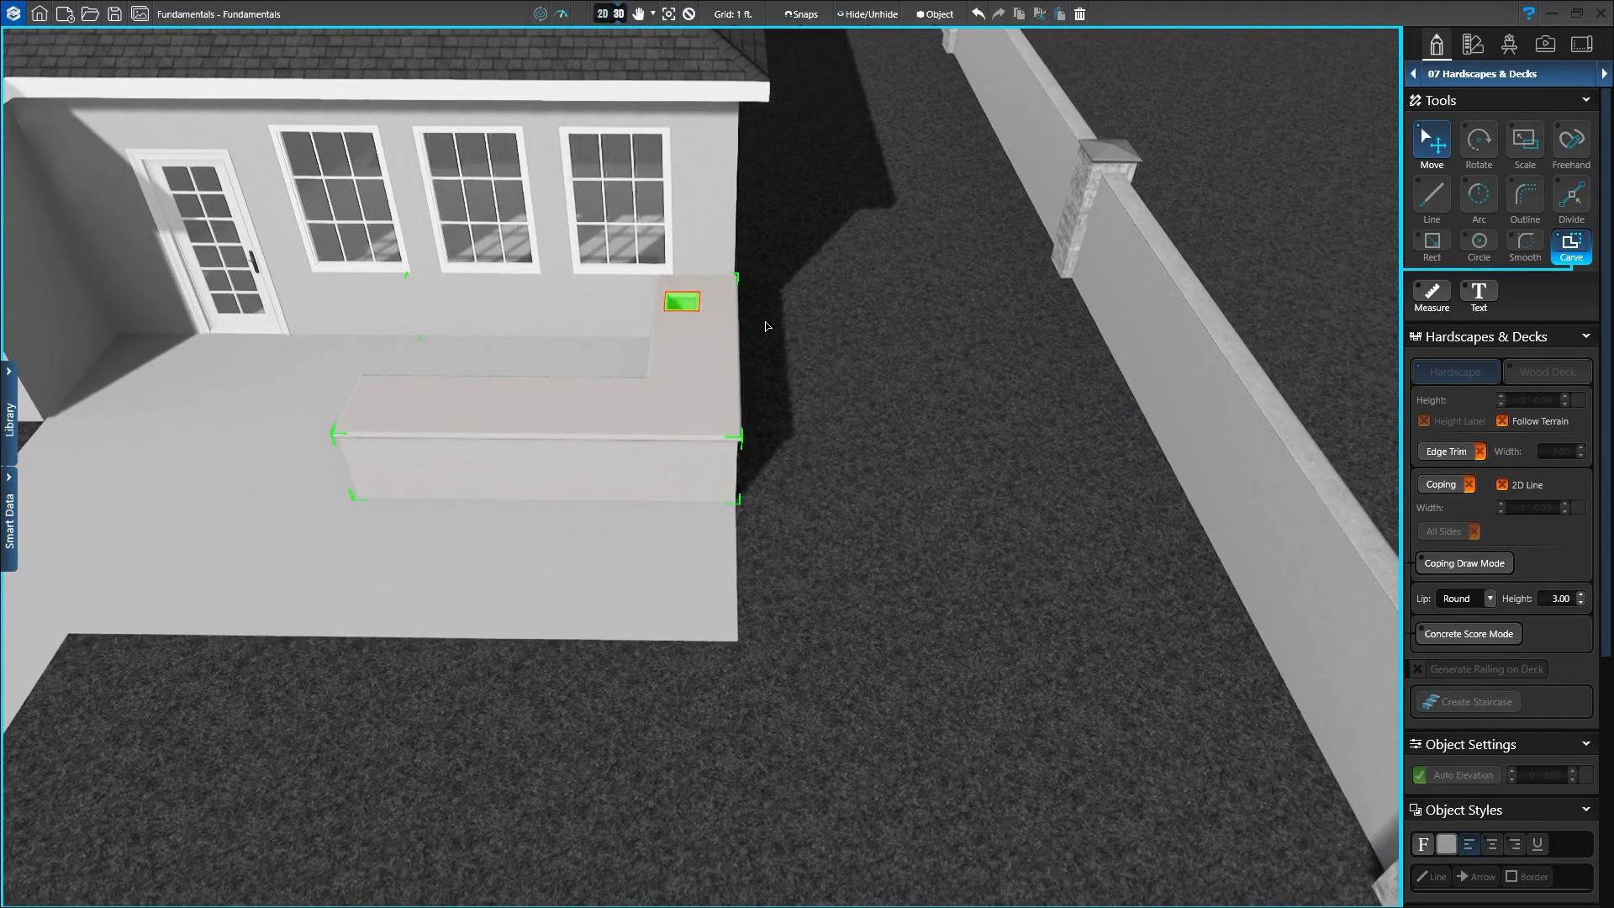
right_click_drag(765, 323, 774, 466)
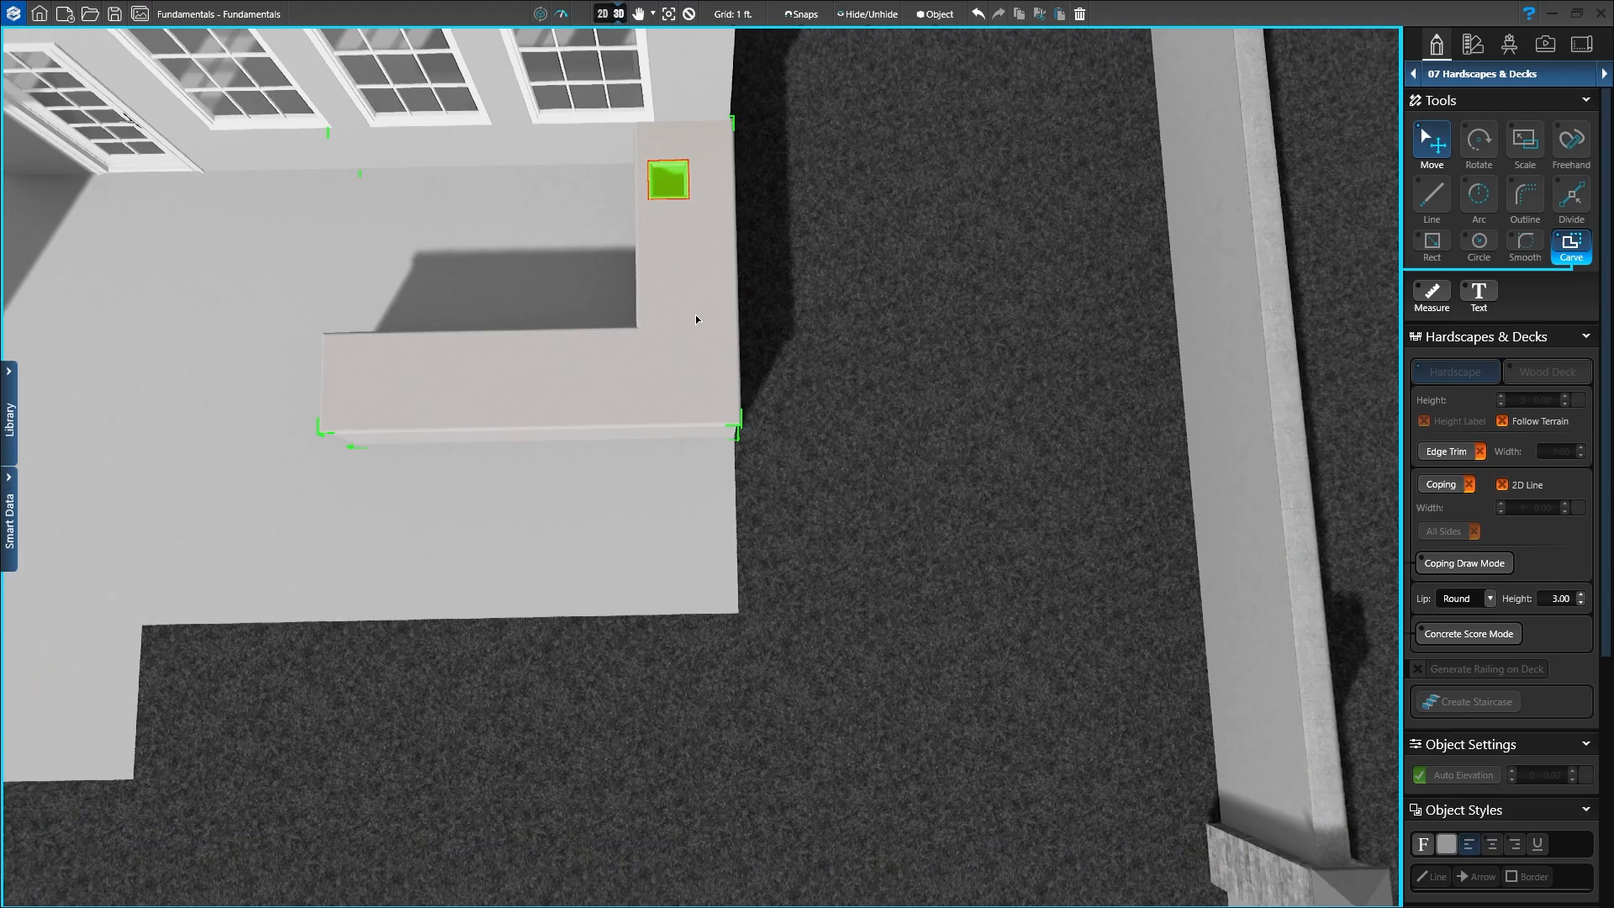
middle_click_drag(698, 317, 785, 607)
scroll(761, 523, "up", 4)
scroll(796, 531, "up", 6)
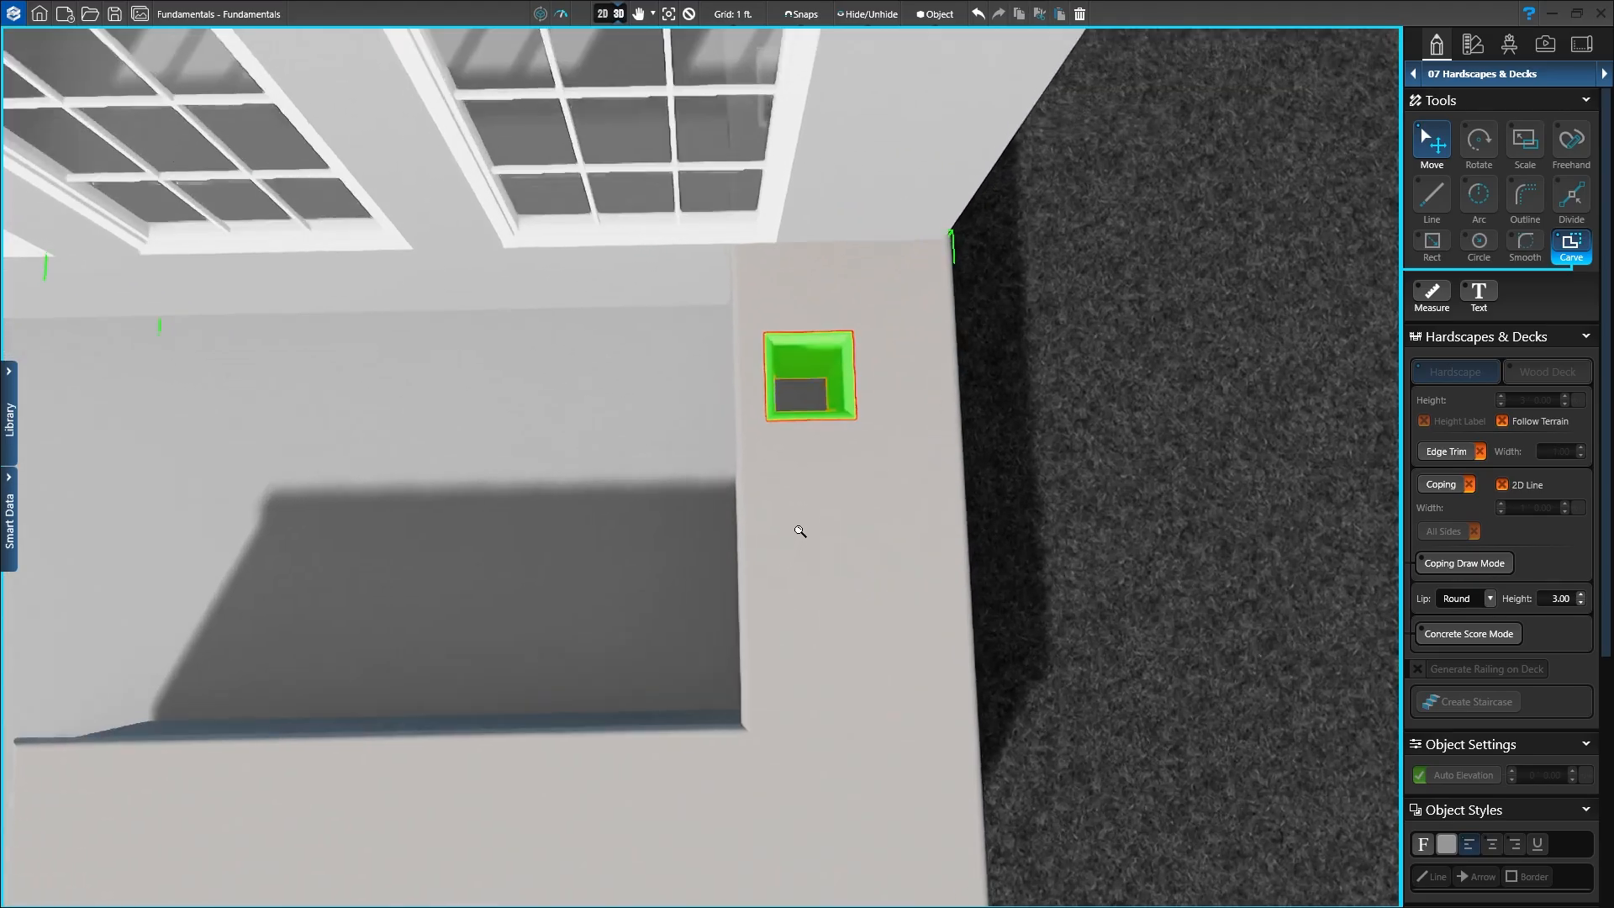
scroll(925, 465, "down", 2)
middle_click_drag(925, 464, 774, 553)
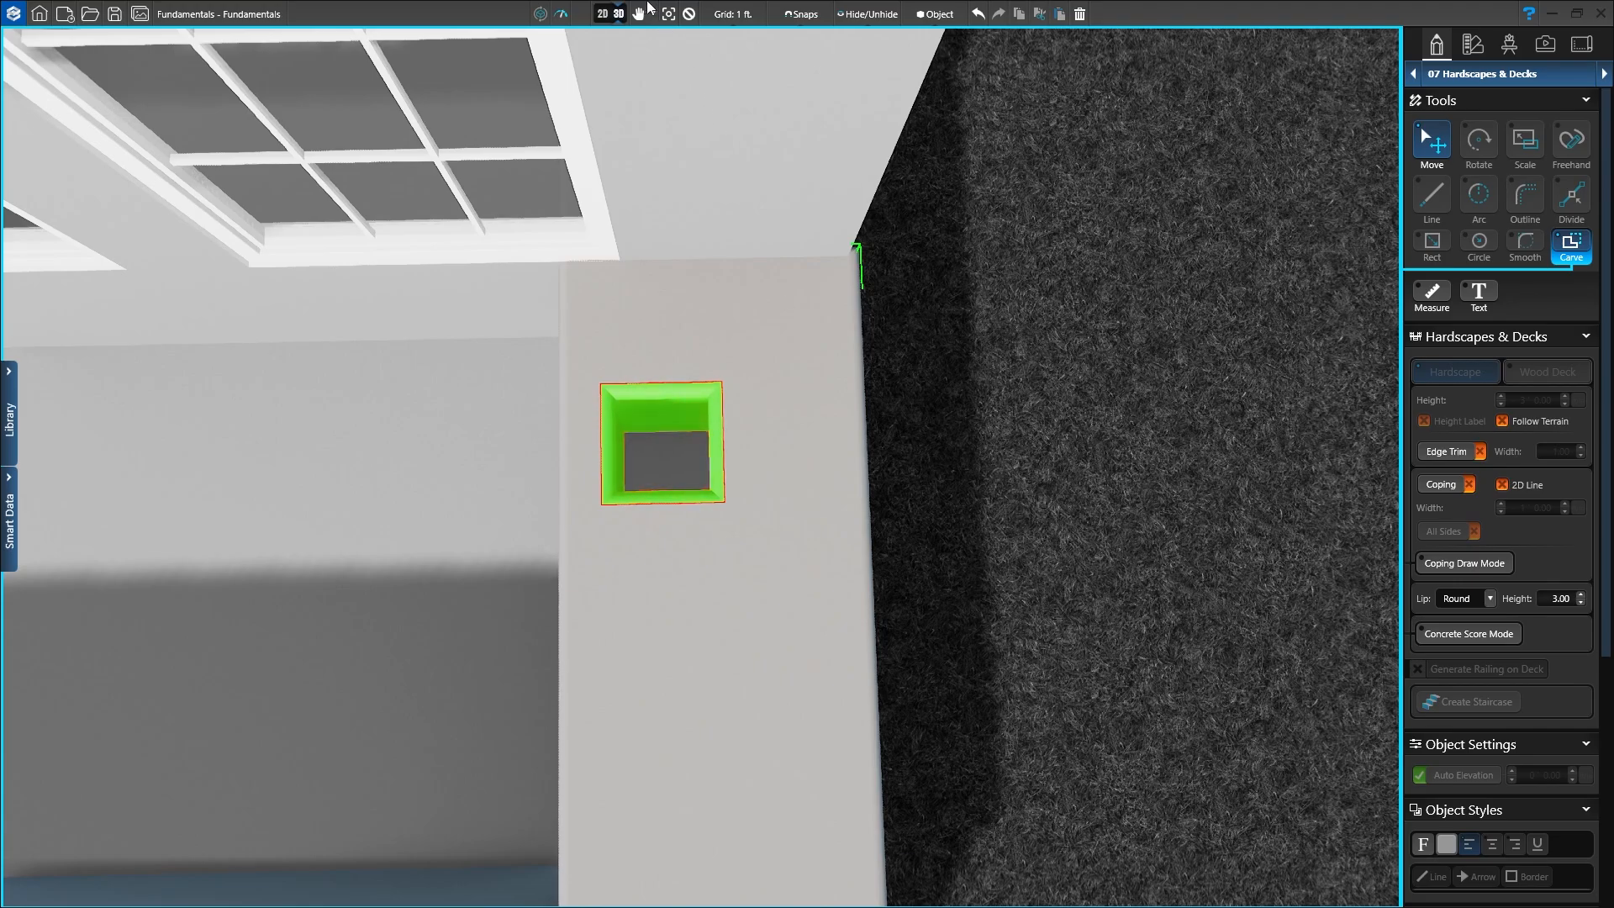
Step: Apply the square hole through the counter top and orbit out toward the patio to view it
left_click(689, 15)
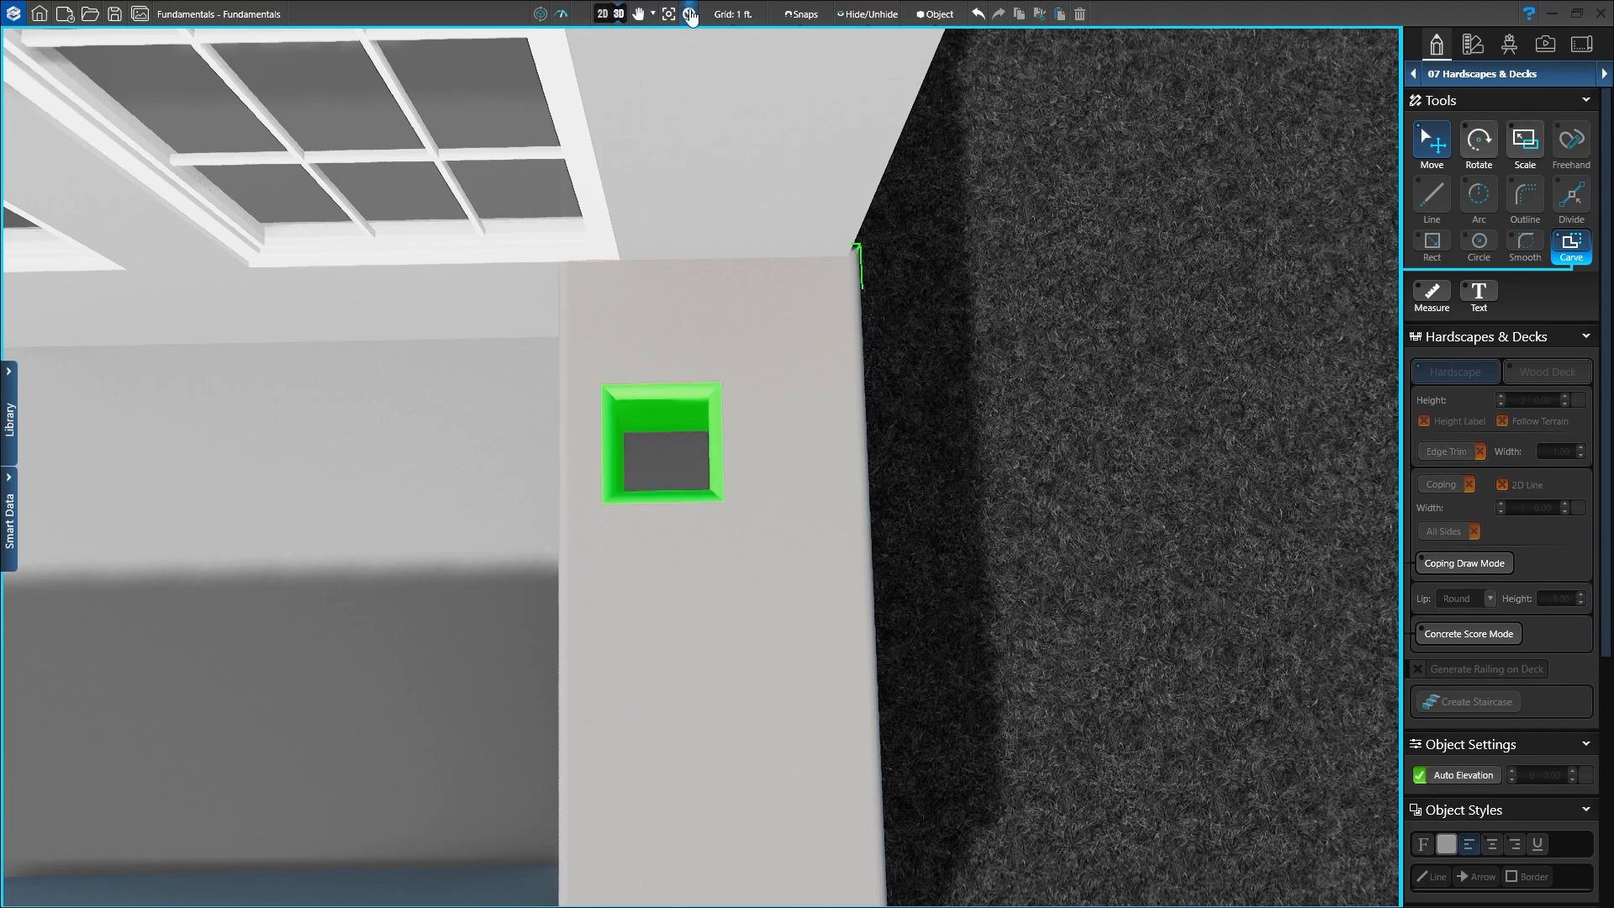
left_click(689, 14)
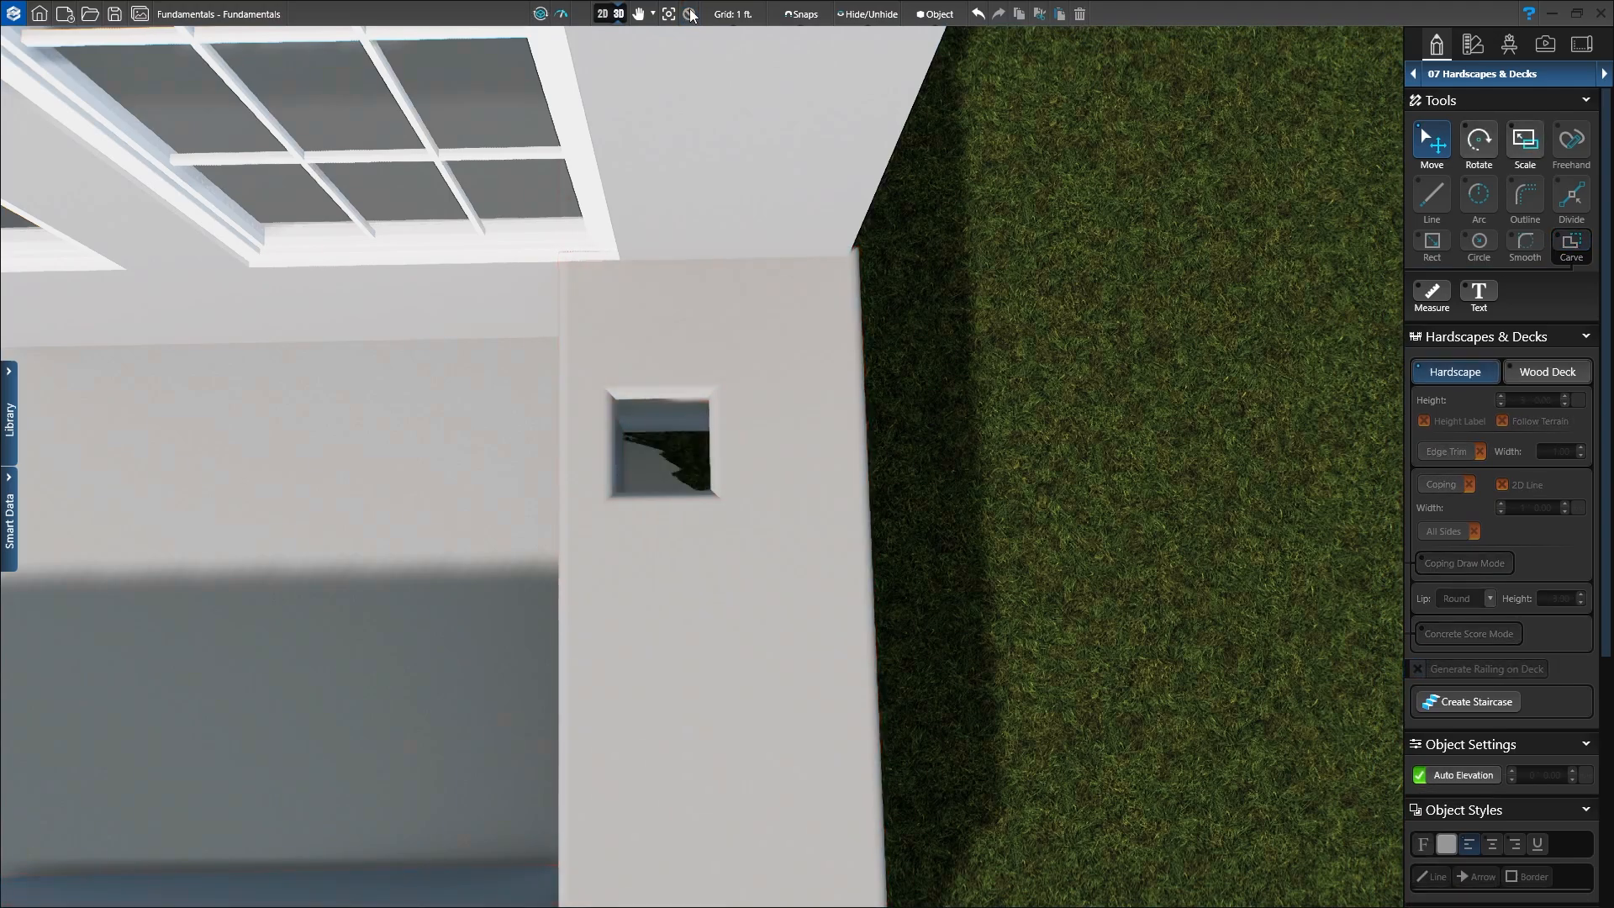
scroll(1005, 353, "down", 5)
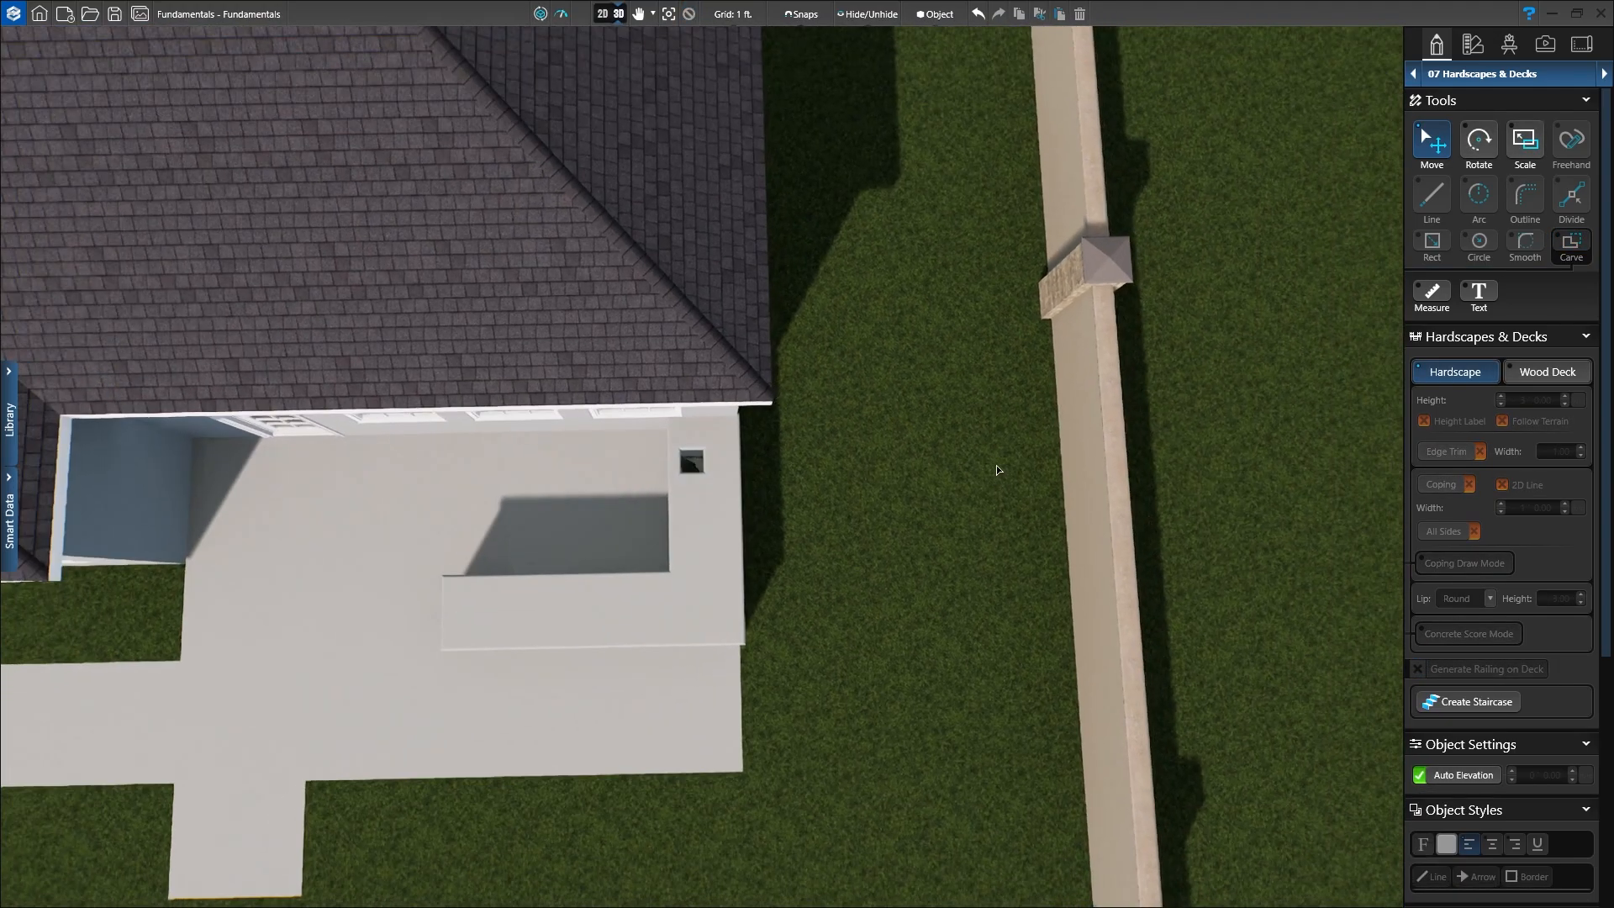
middle_click_drag(996, 466, 1001, 278)
middle_click_drag(901, 465, 1217, 336)
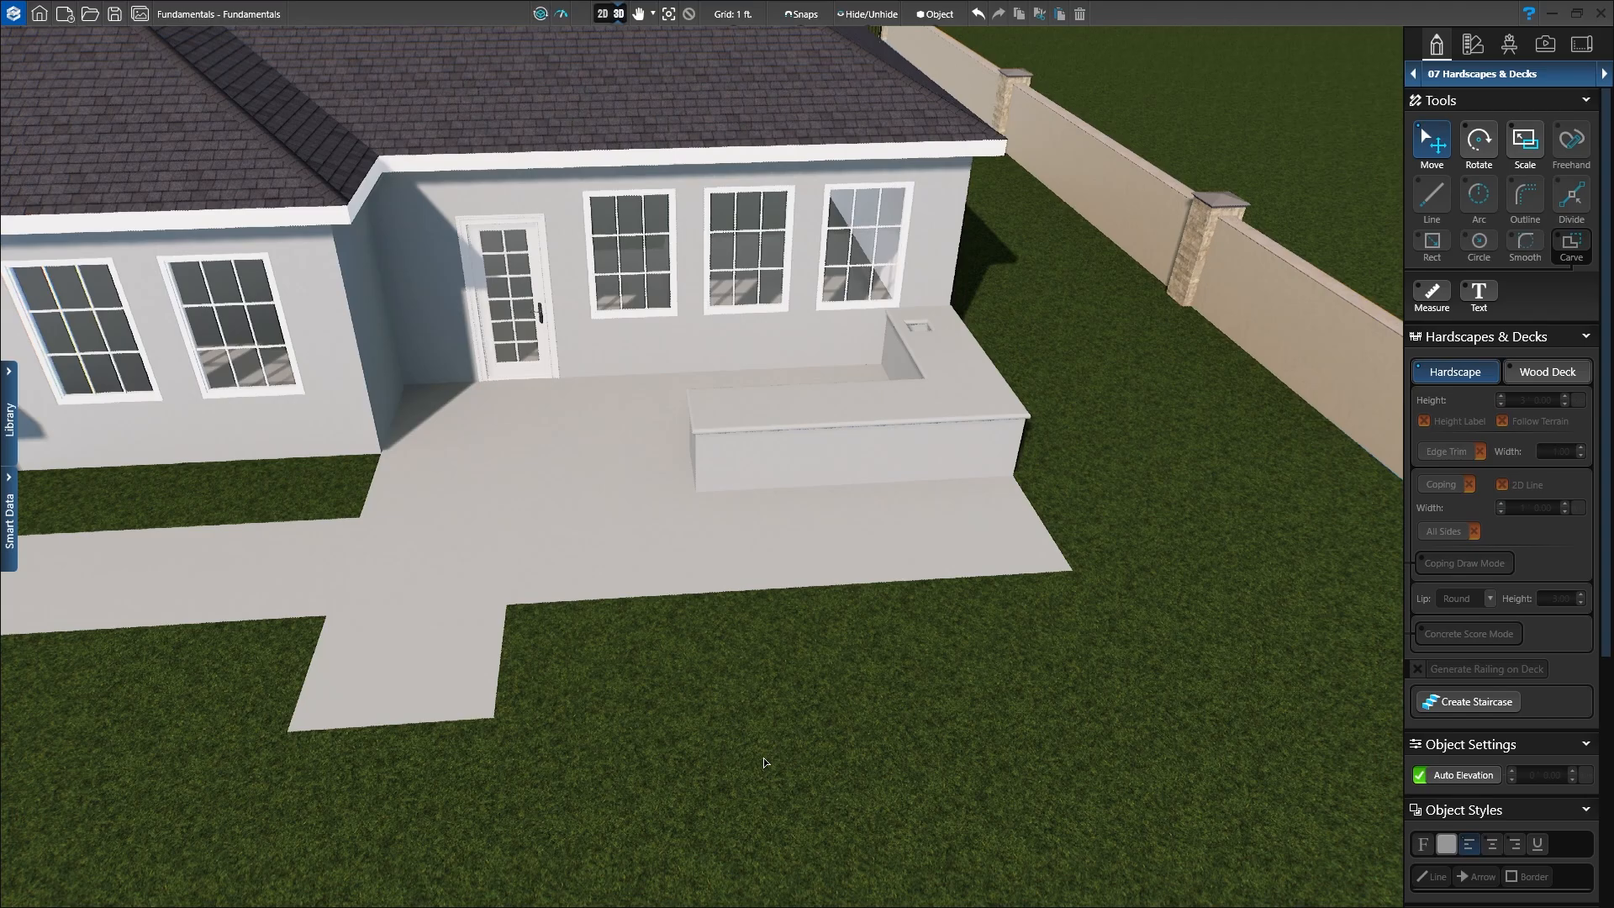
Step: Return to the 2D plan and frame the backyard's top-left notched boundary area
left_click(602, 15)
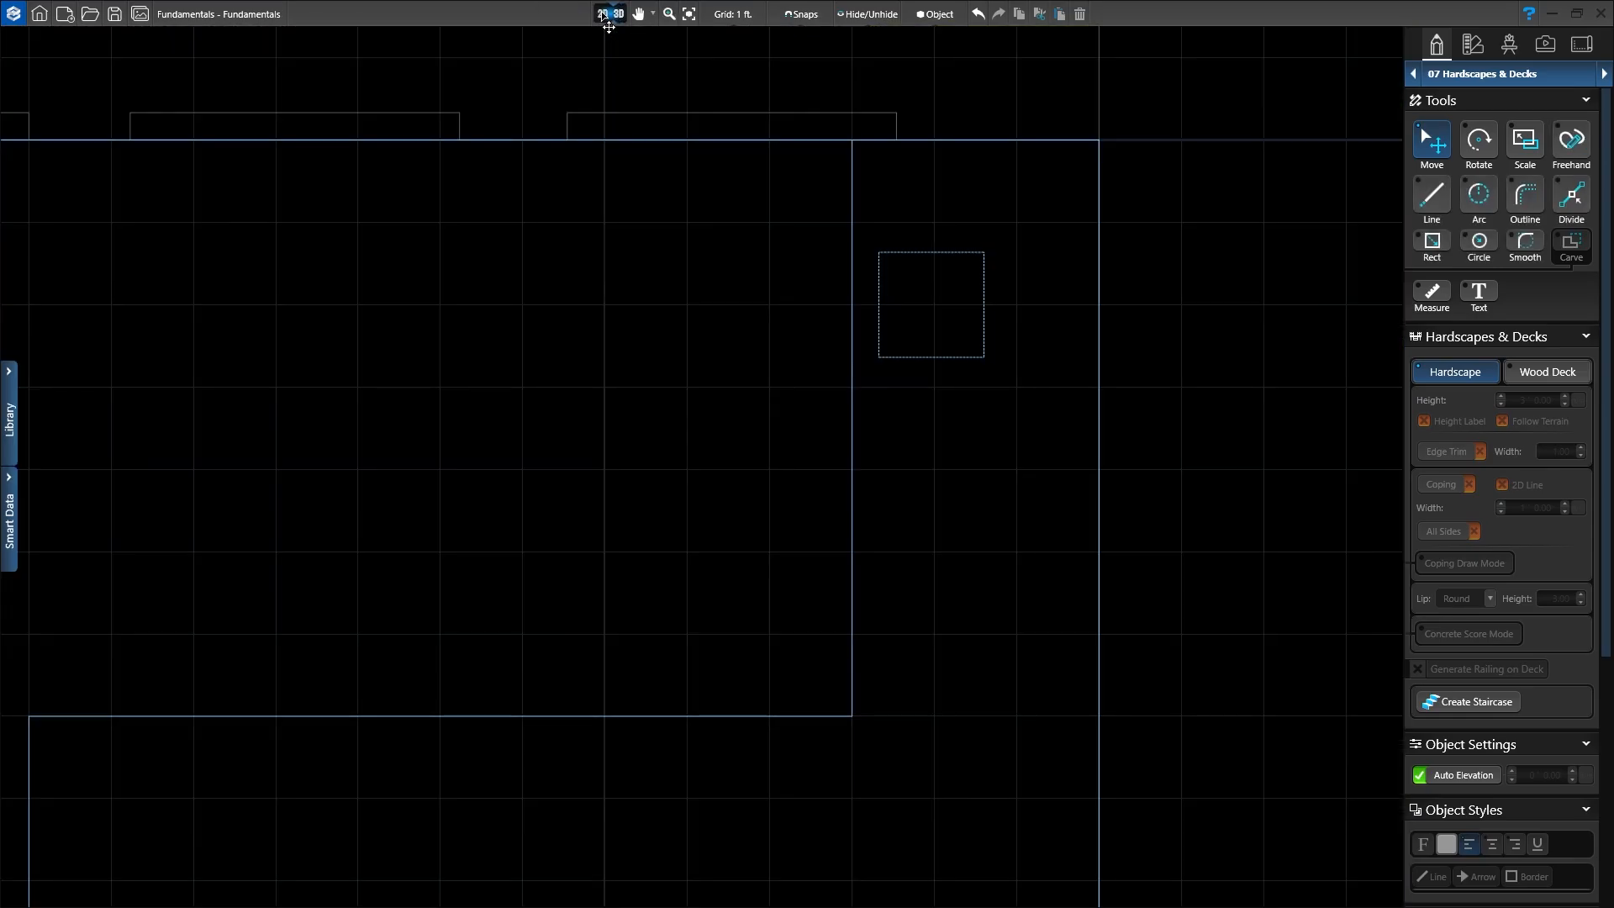
scroll(601, 289, "down", 3)
middle_click_drag(580, 341, 822, 300)
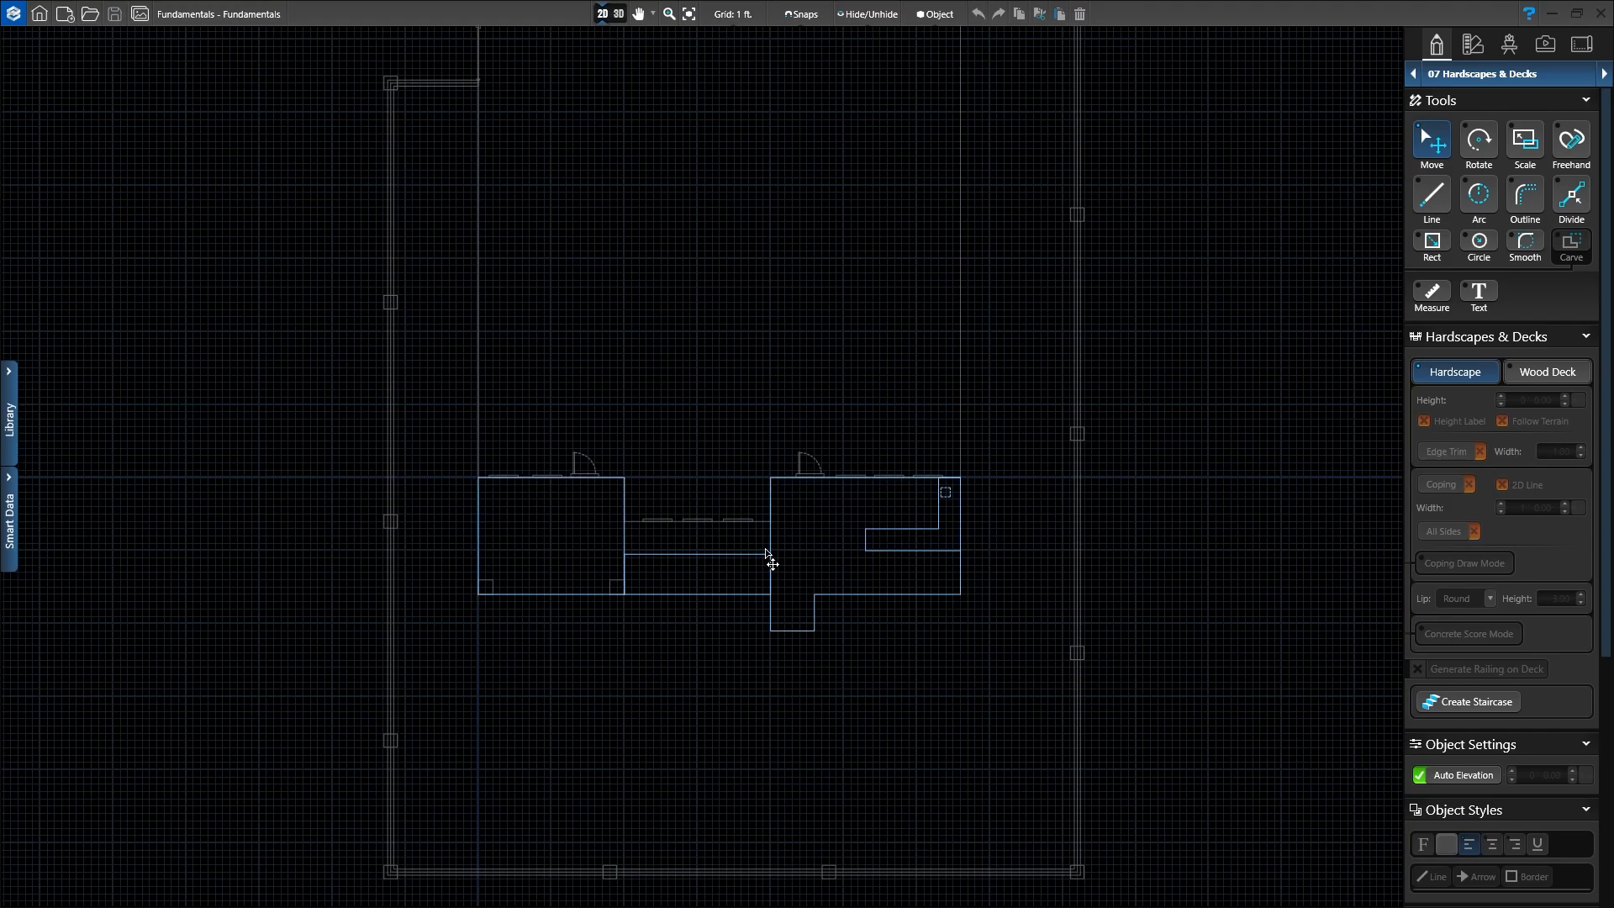
middle_click_drag(662, 364, 599, 647)
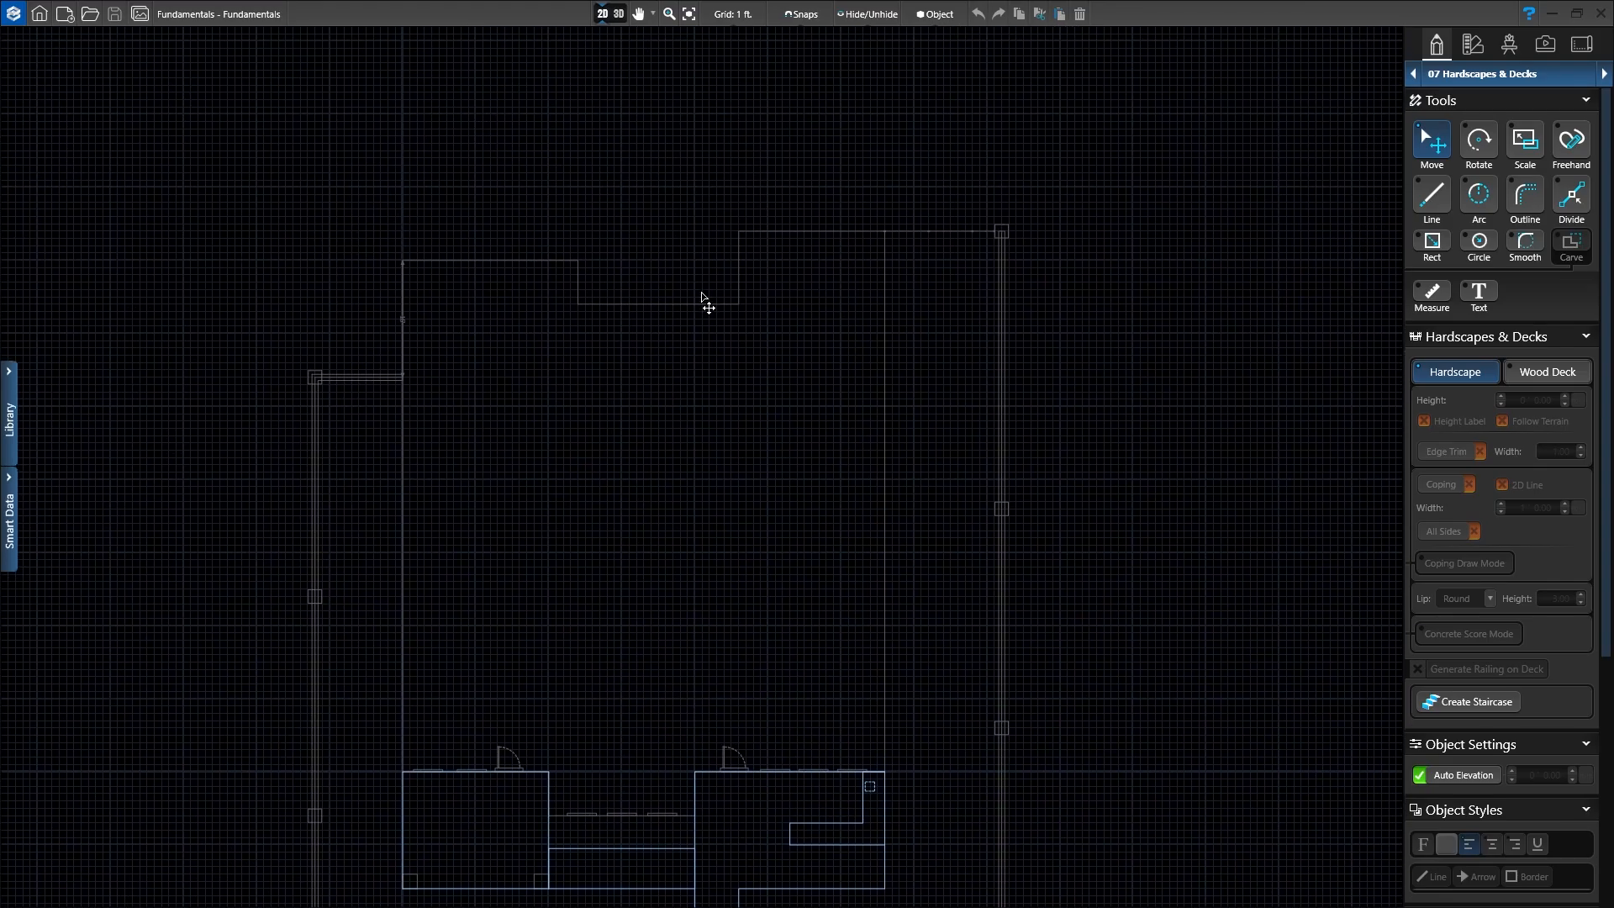
scroll(705, 263, "up", 5)
middle_click_drag(704, 262, 846, 285)
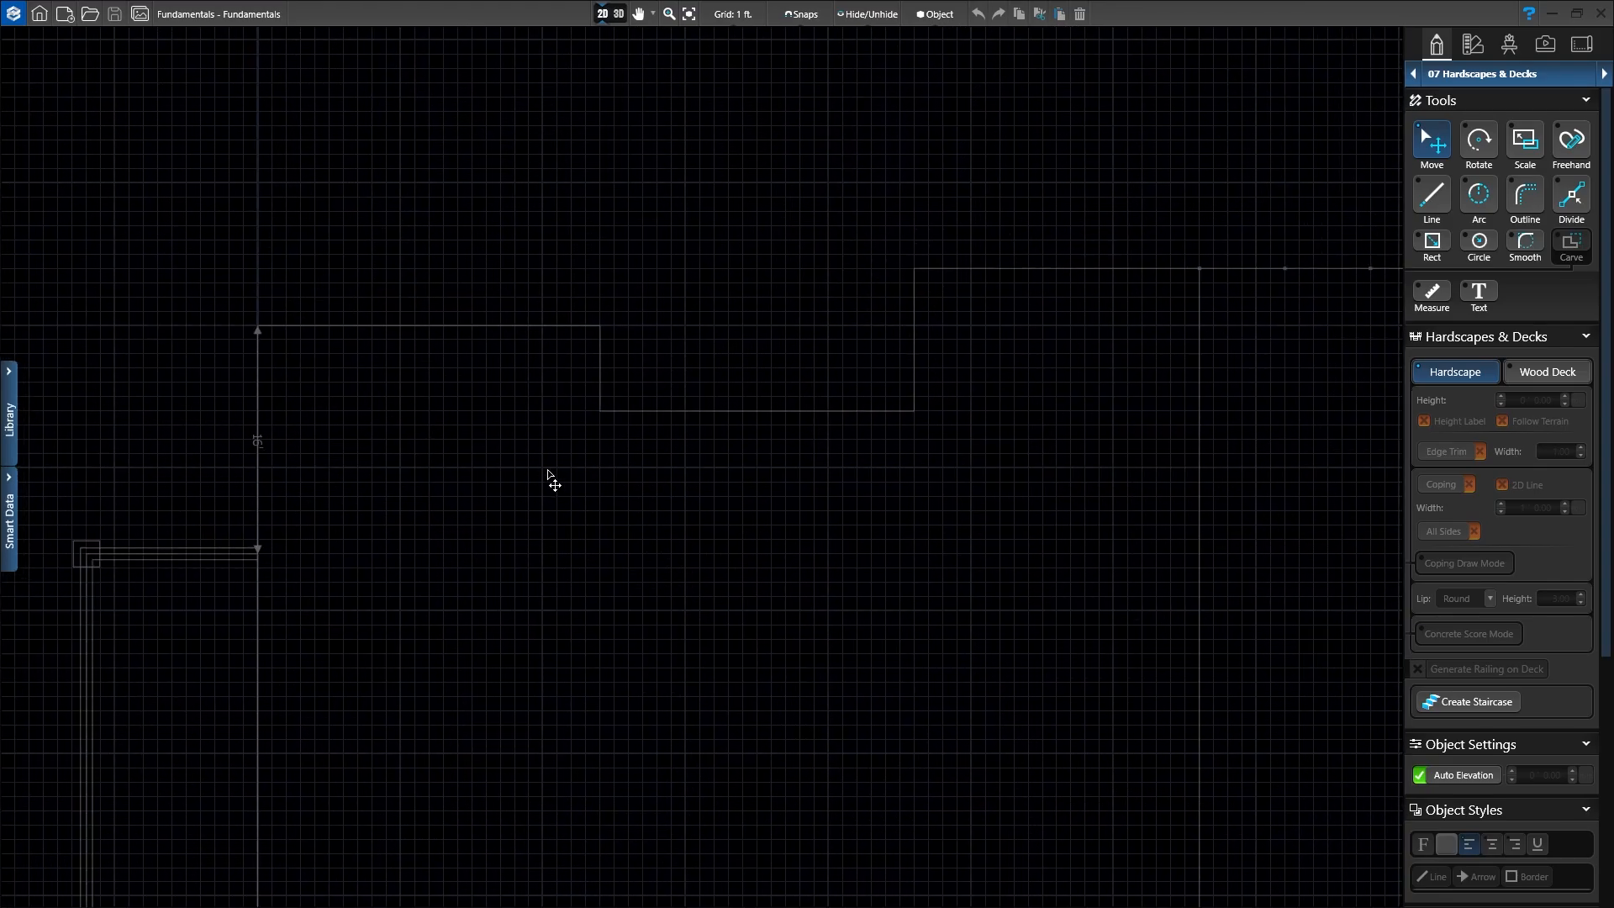
middle_click_drag(504, 482, 407, 557)
scroll(408, 551, "down", 1)
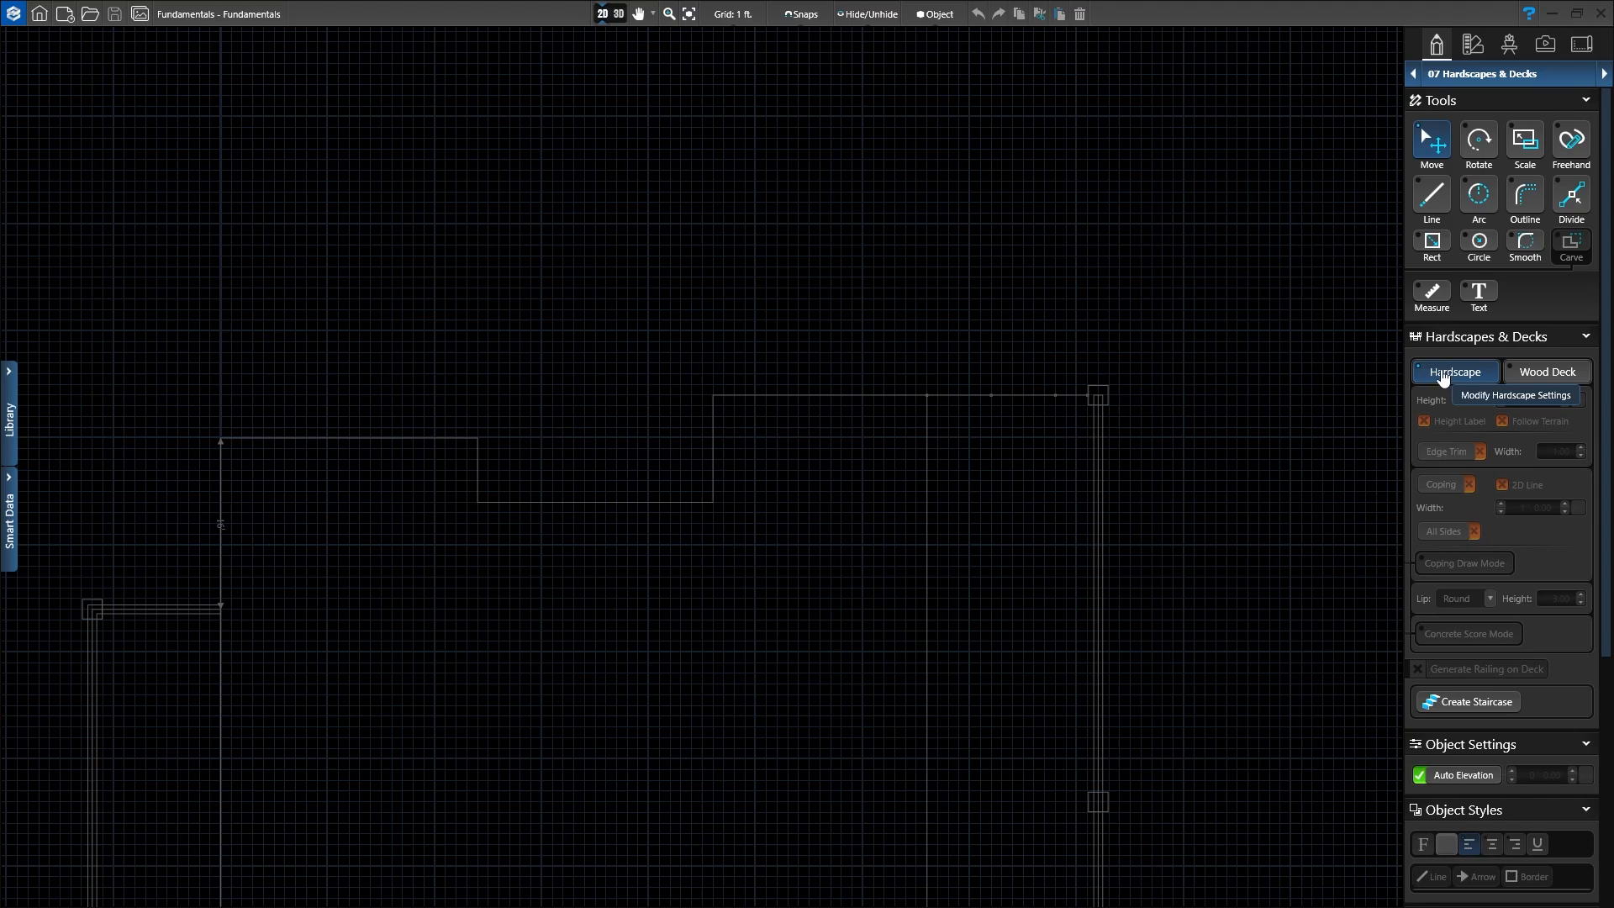
Step: With the Hardscape Rect tool, draw a 24' x 20' rectangle from the yard's top-left corner
left_click(1432, 244)
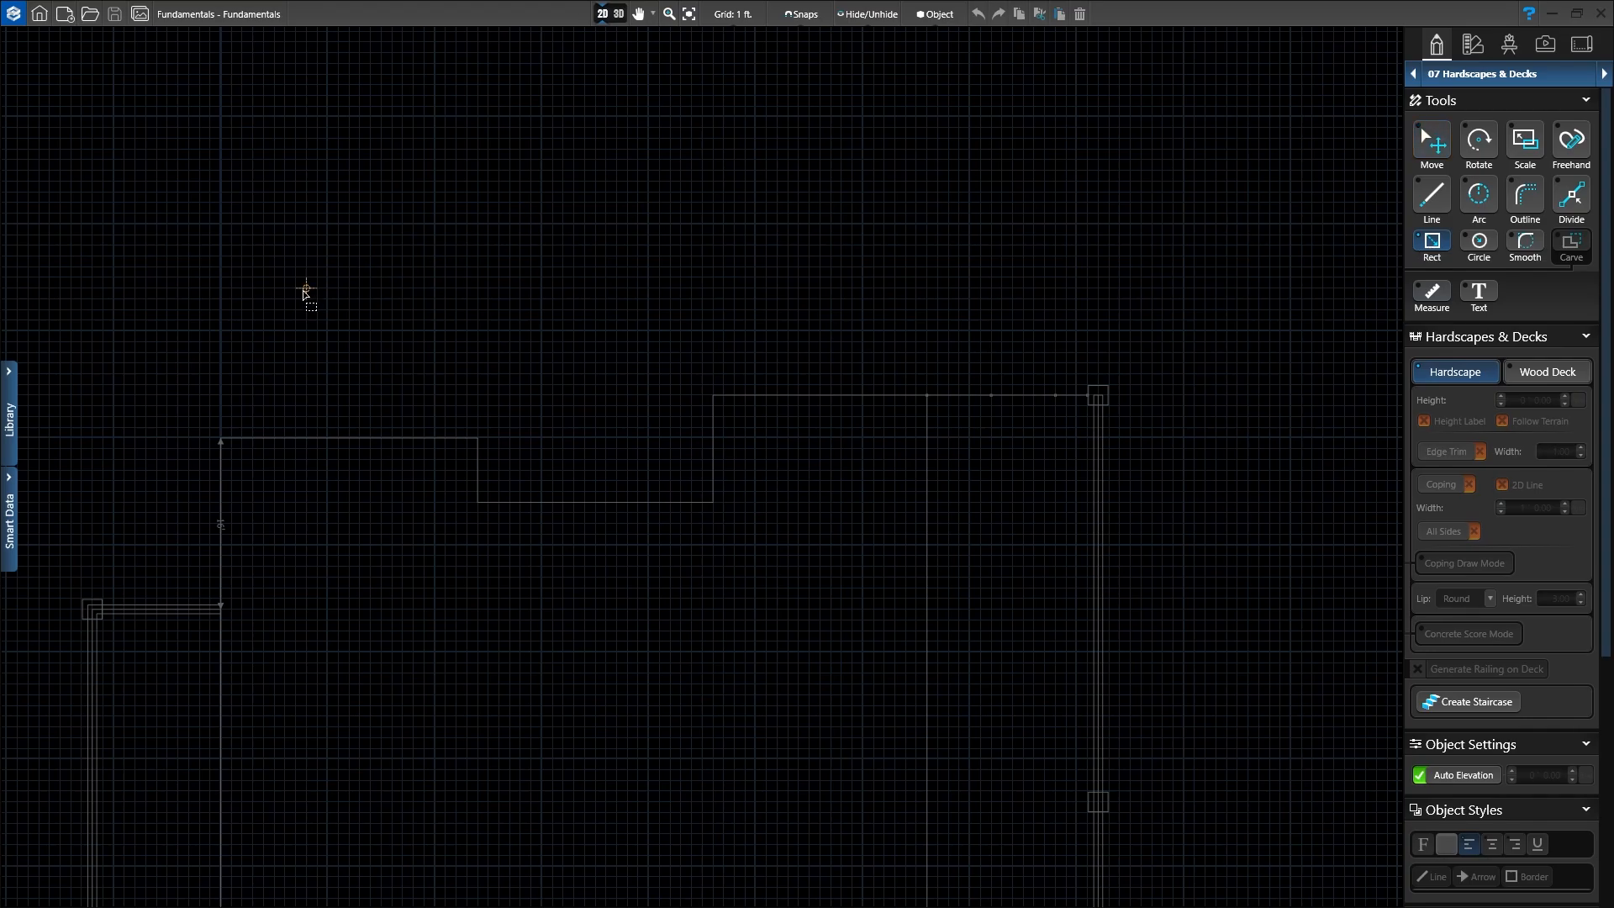
left_click(220, 439)
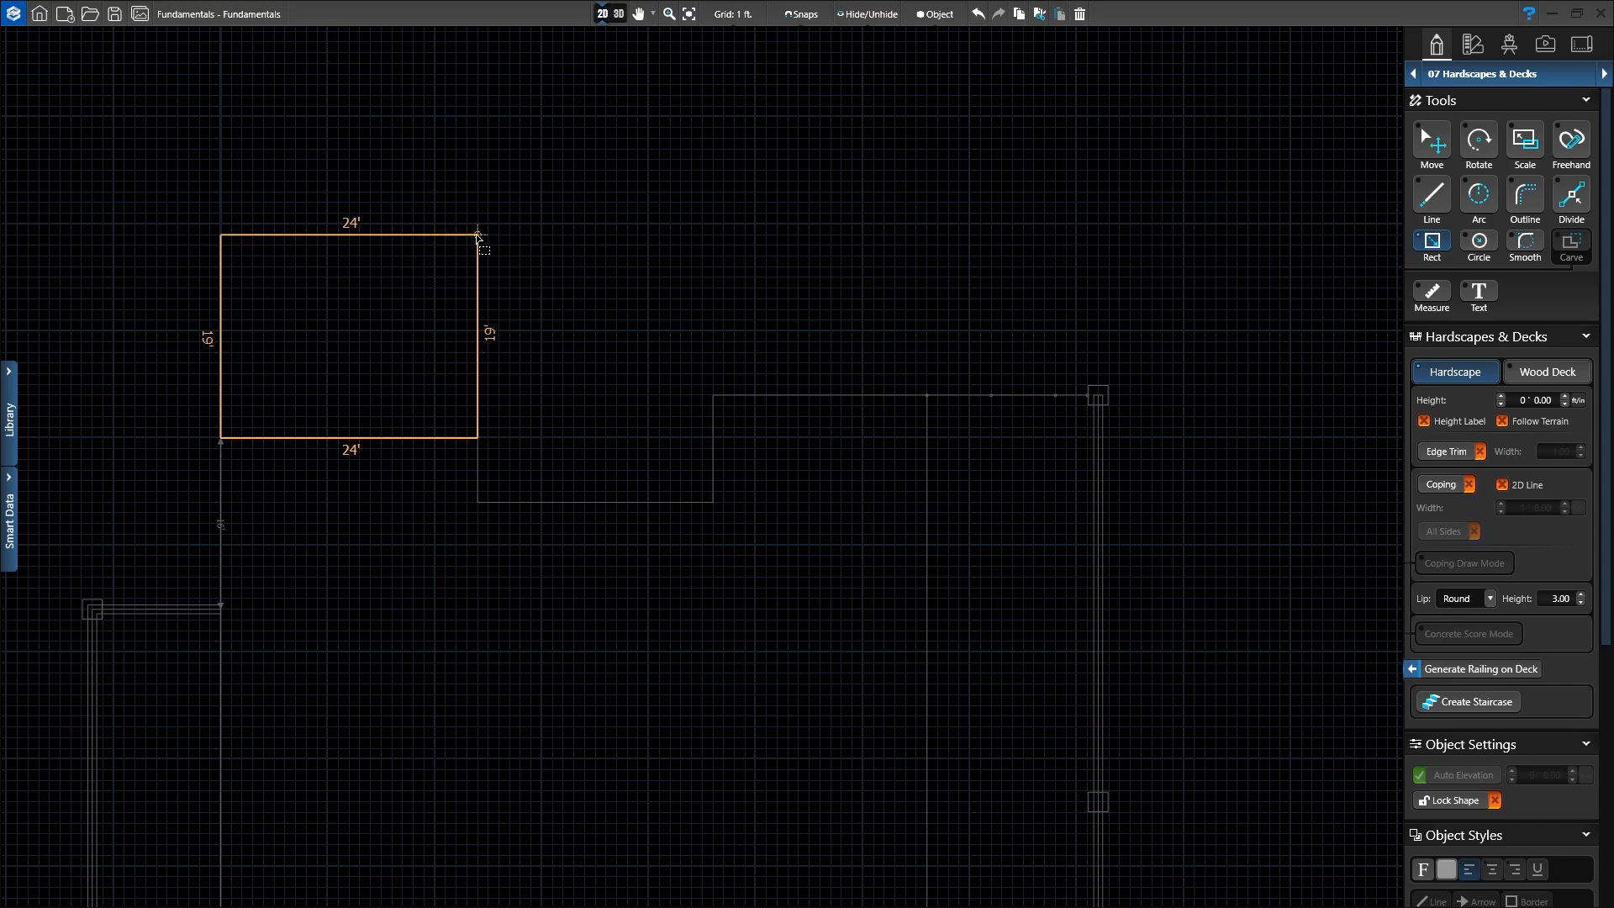
left_click(477, 224)
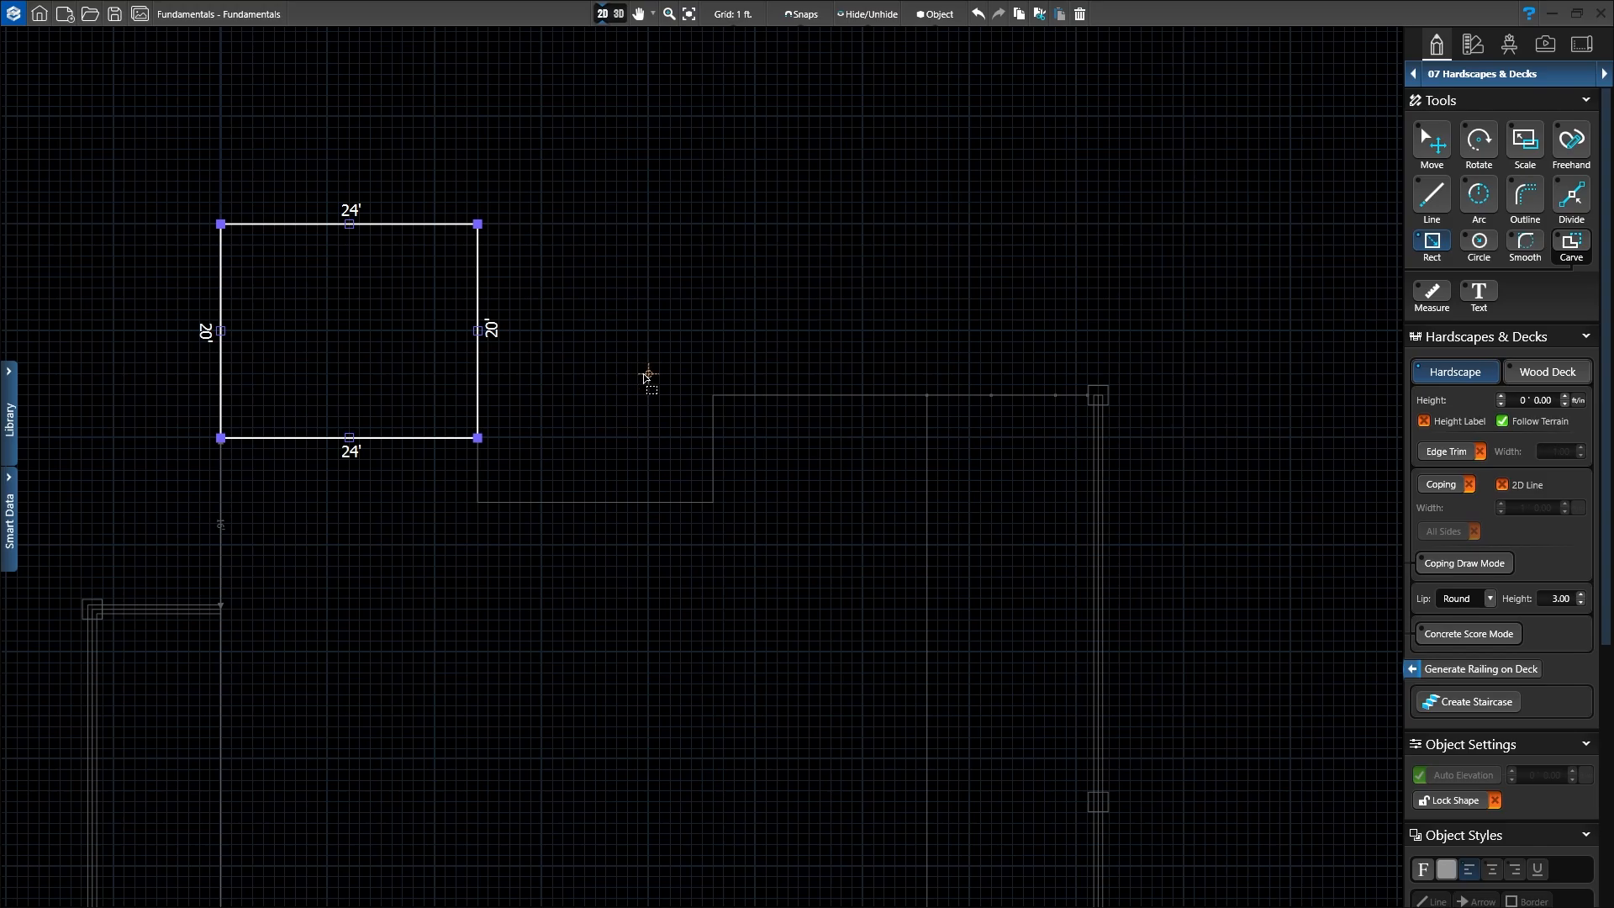
Step: Draw a 10' x 18' rectangle from the notch corner and turn off Follow Terrain
left_click(712, 504)
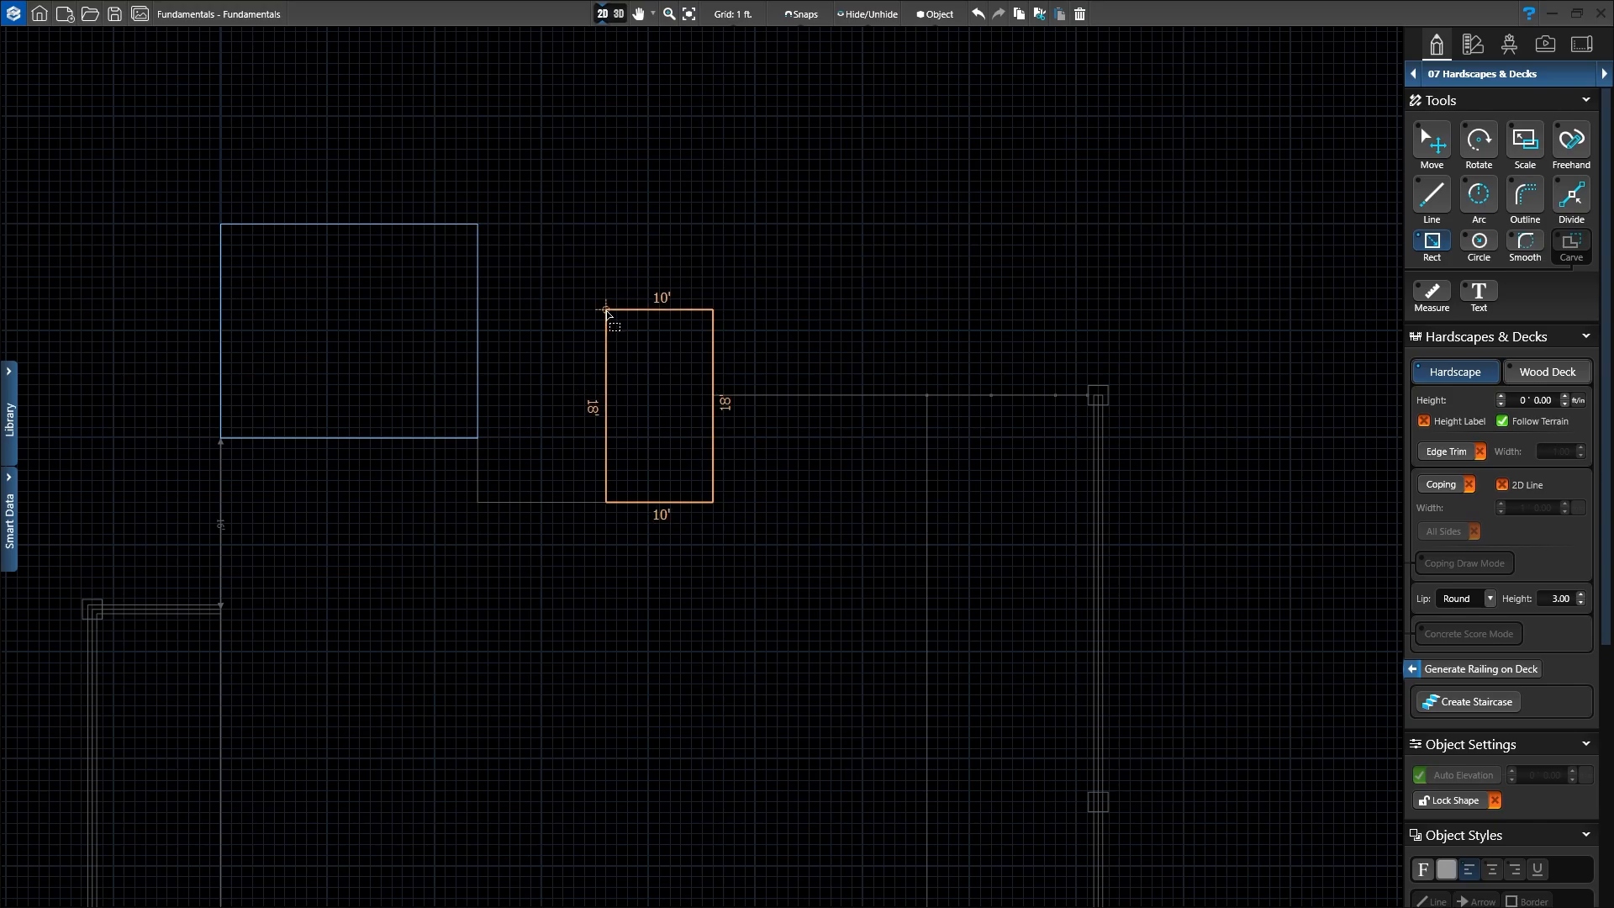
left_click(606, 311)
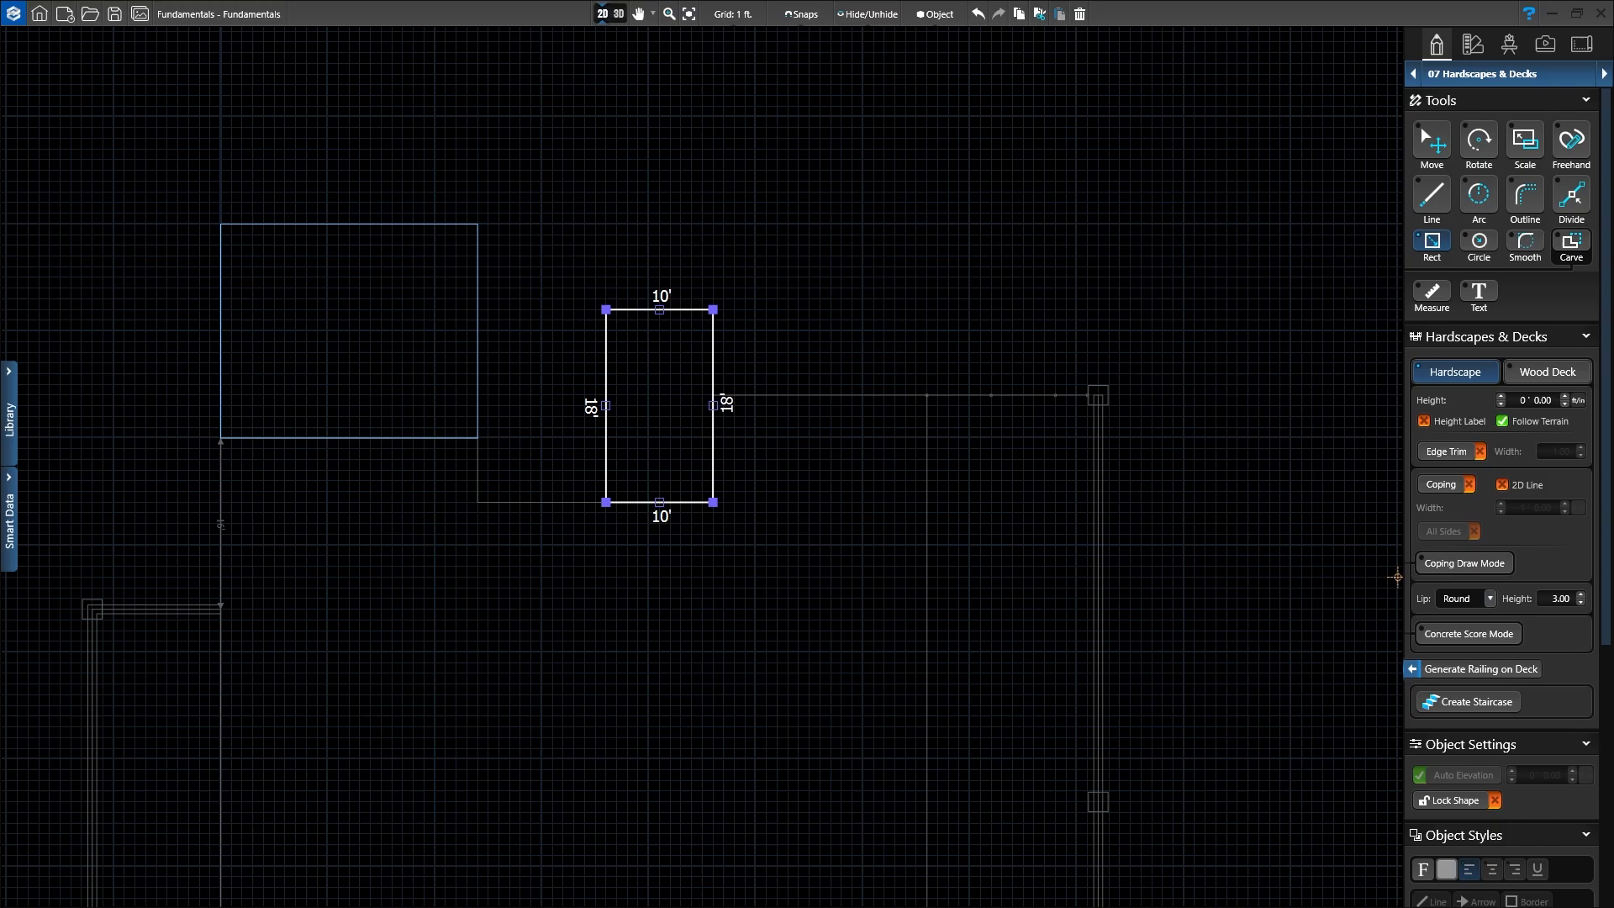
left_click(1501, 422)
scroll(680, 367, "up", 2)
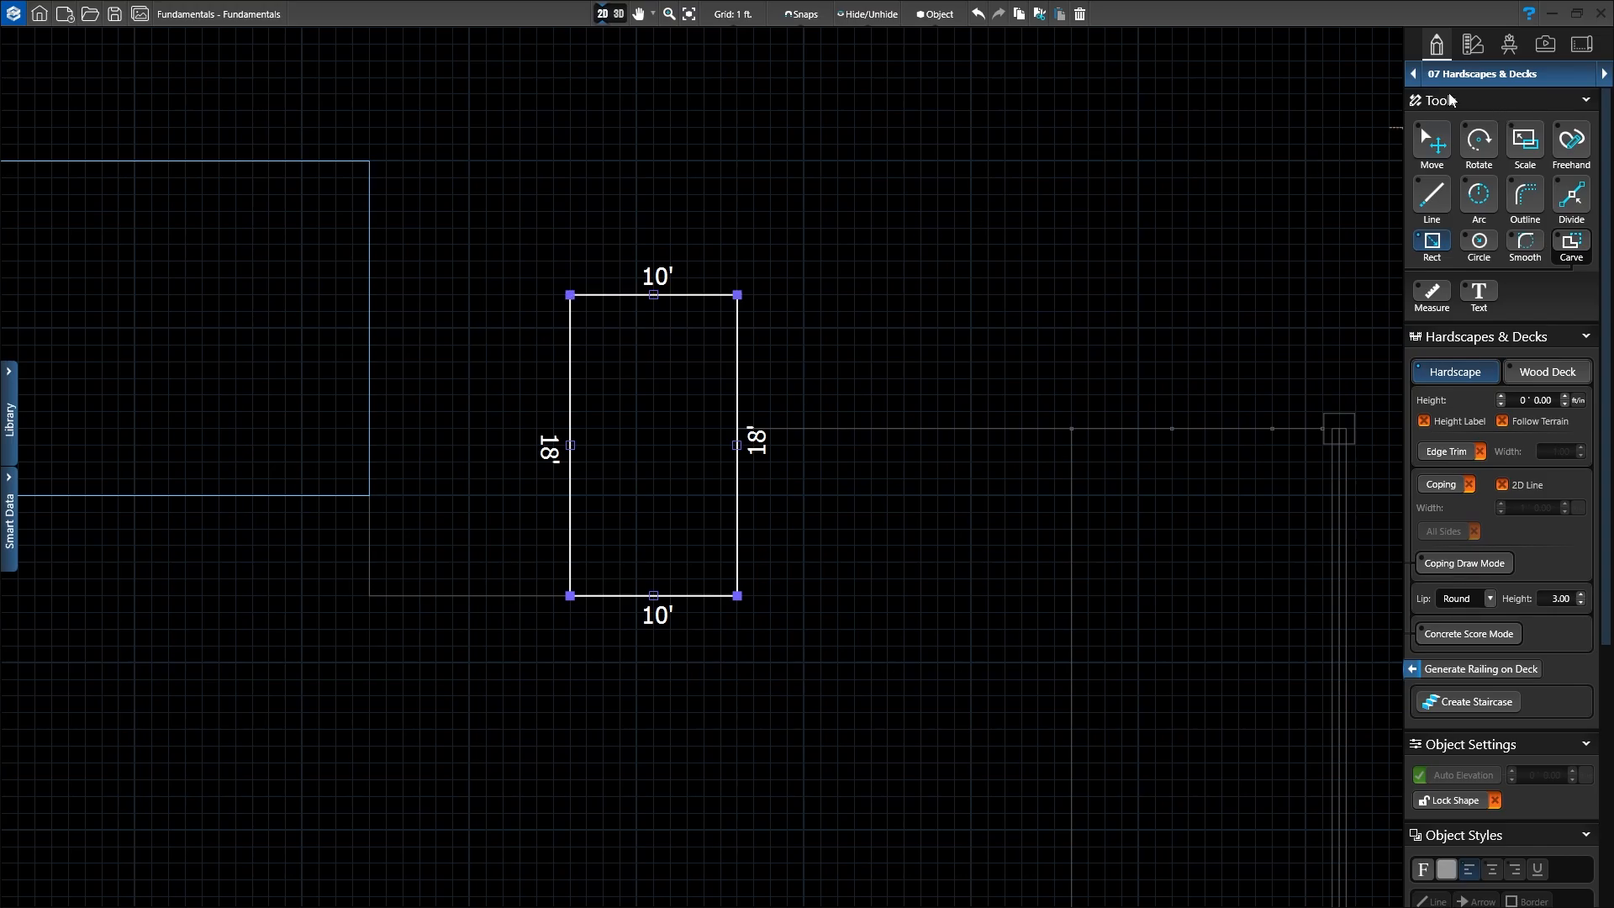
Step: Draw a 4' line straight up at 90° from the small patio's top-right corner
left_click(1432, 195)
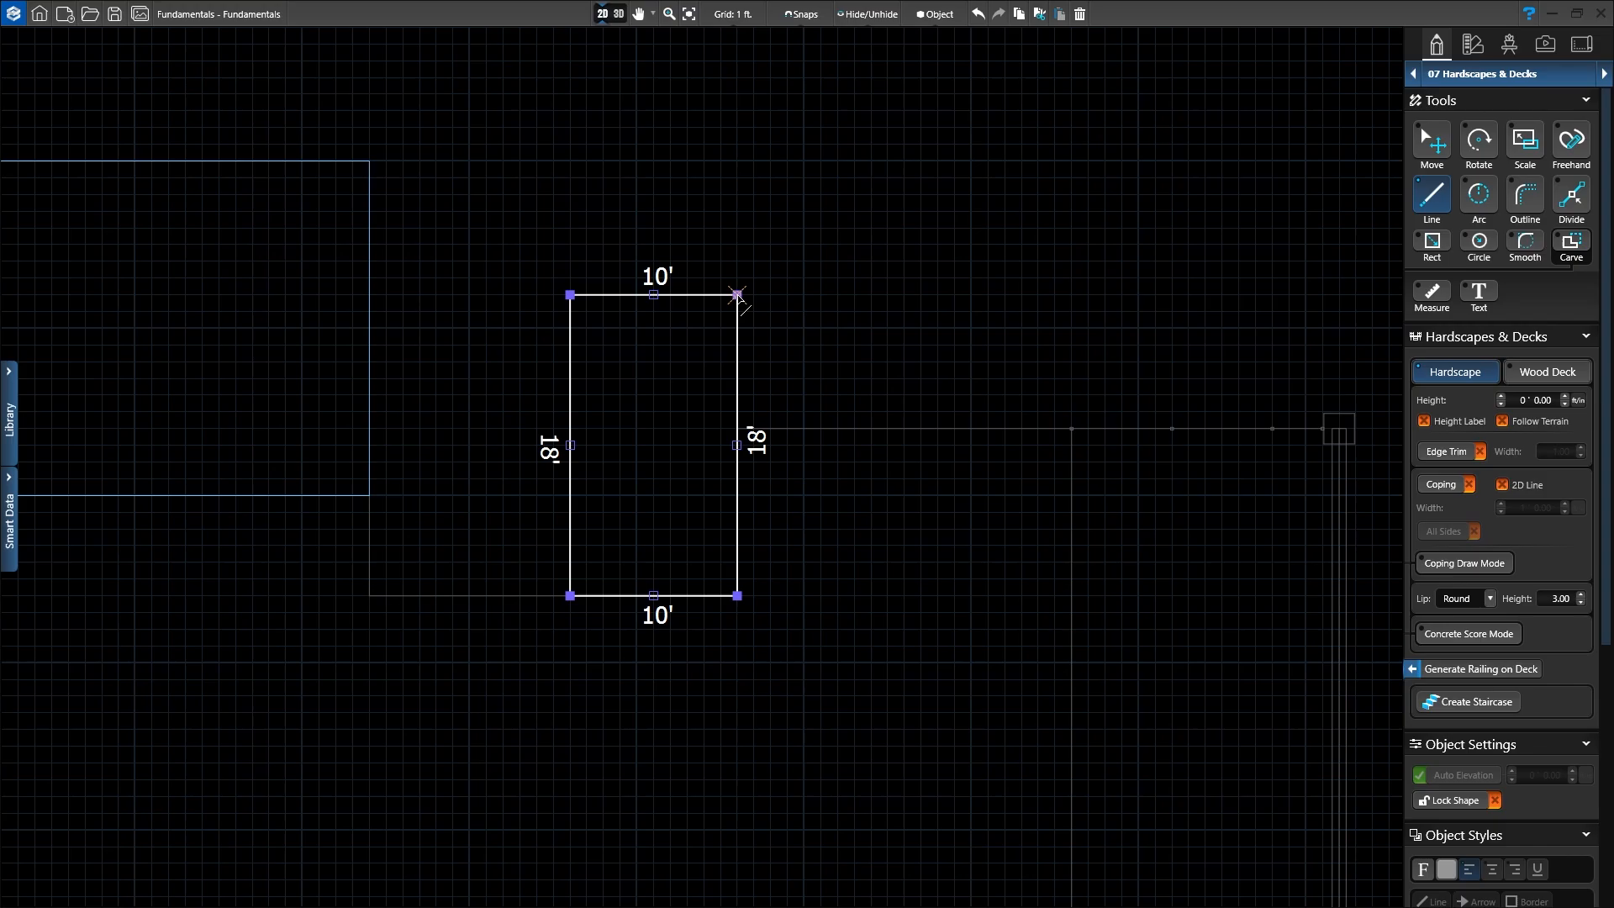
left_click(738, 294)
left_click_drag(737, 295, 739, 227)
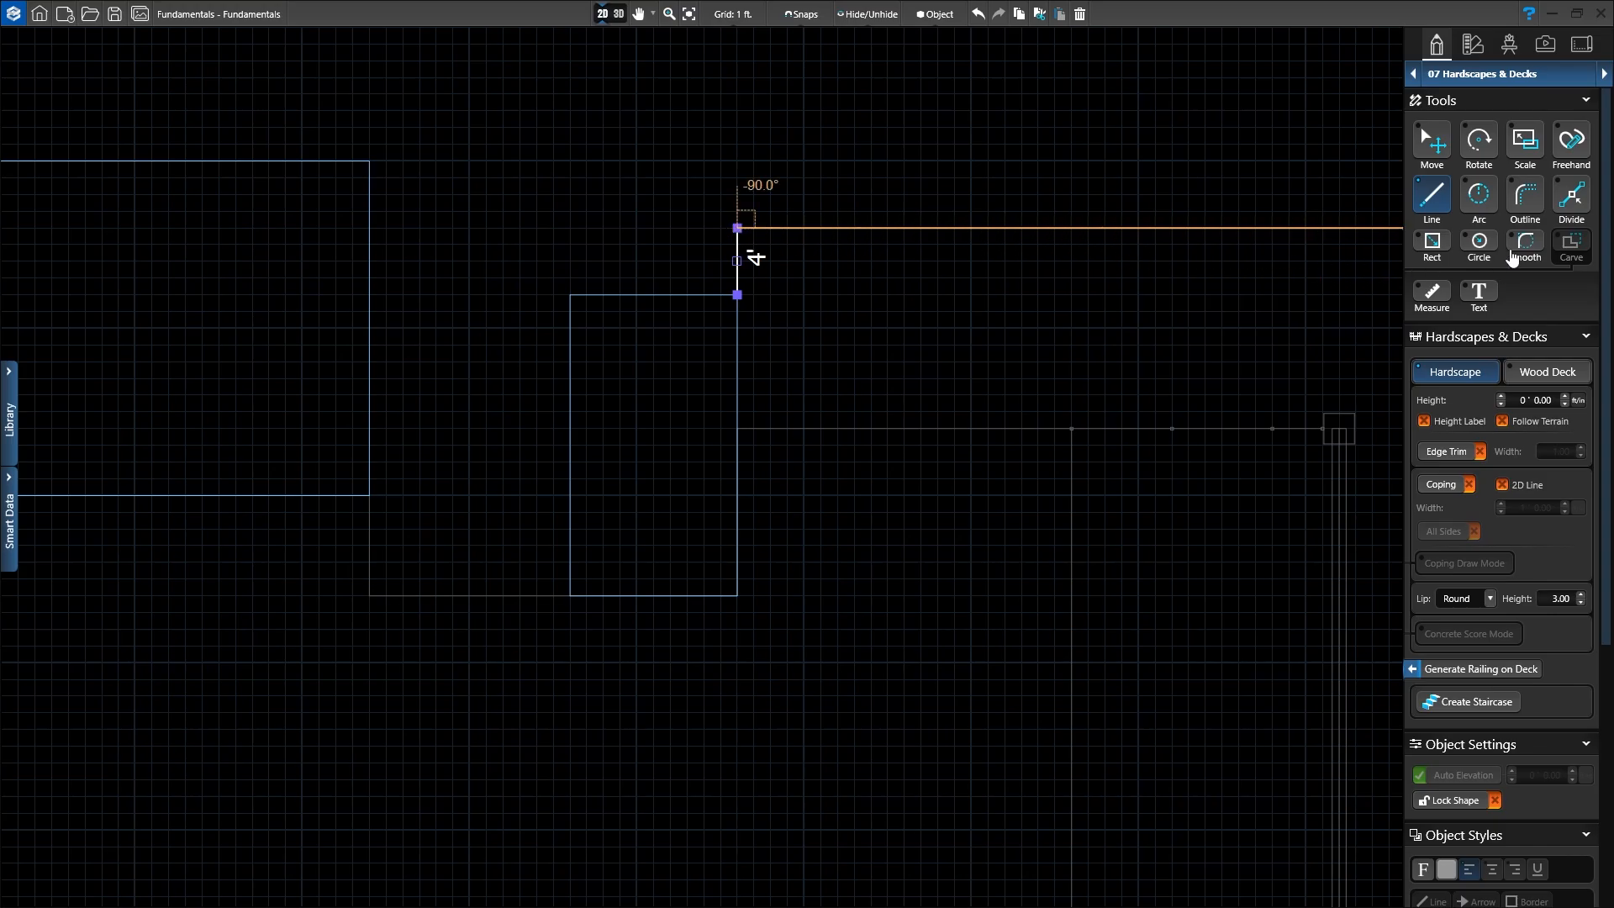
left_click(1480, 202)
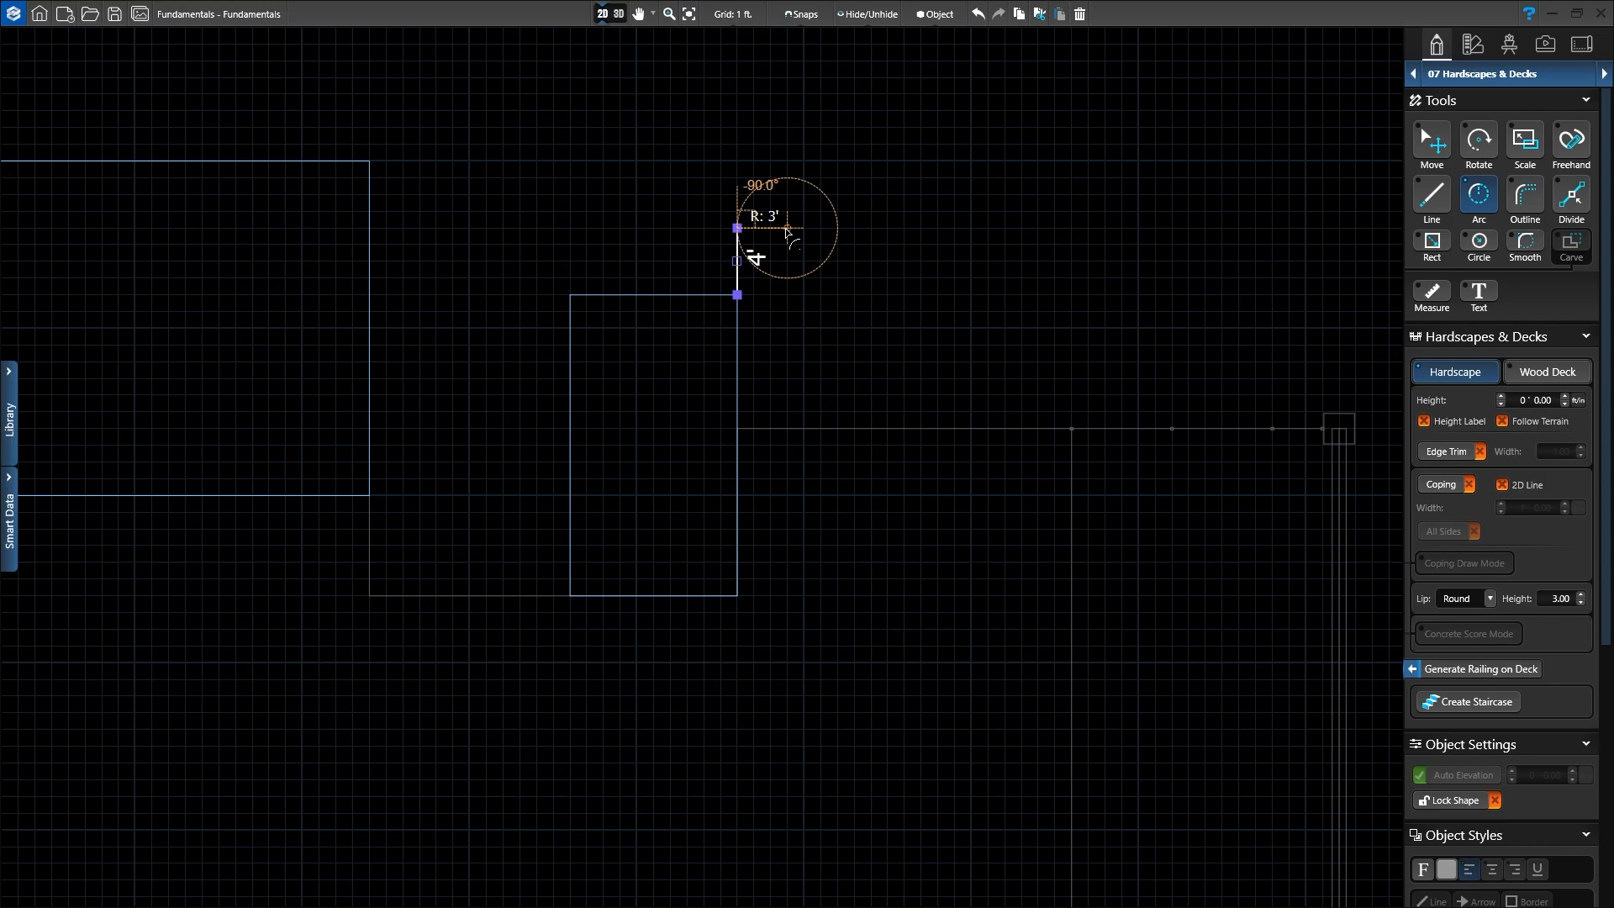
Step: Add a 3'-radius, 180° arc on top of the 4' line, curving to the right
scroll(787, 232, "up", 2)
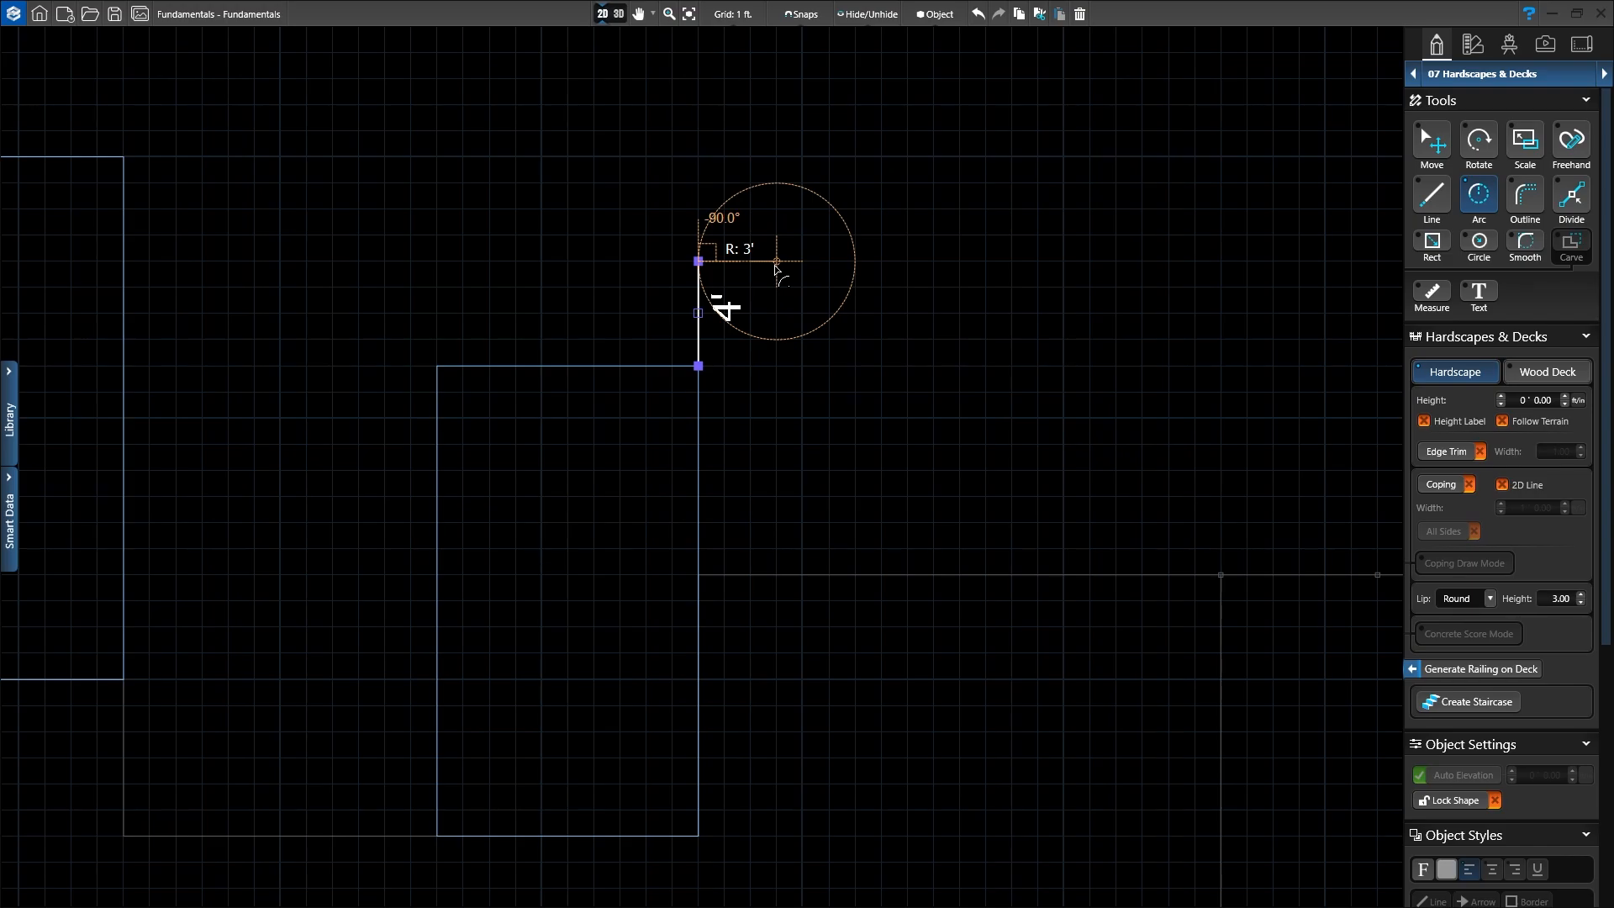
left_click(775, 266)
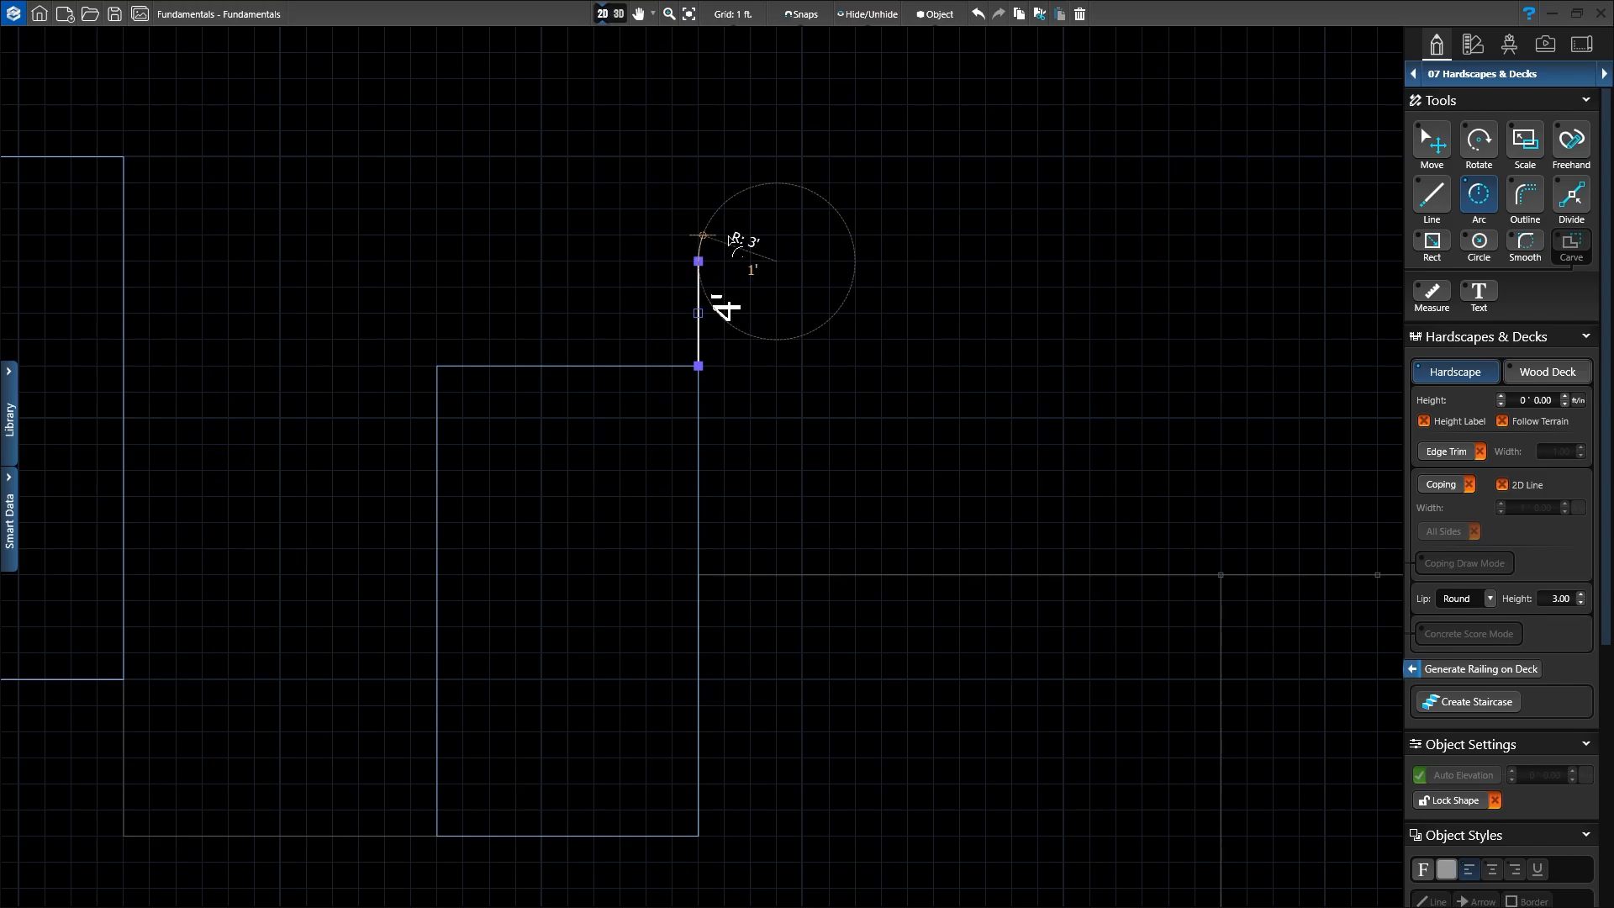
left_click(856, 262)
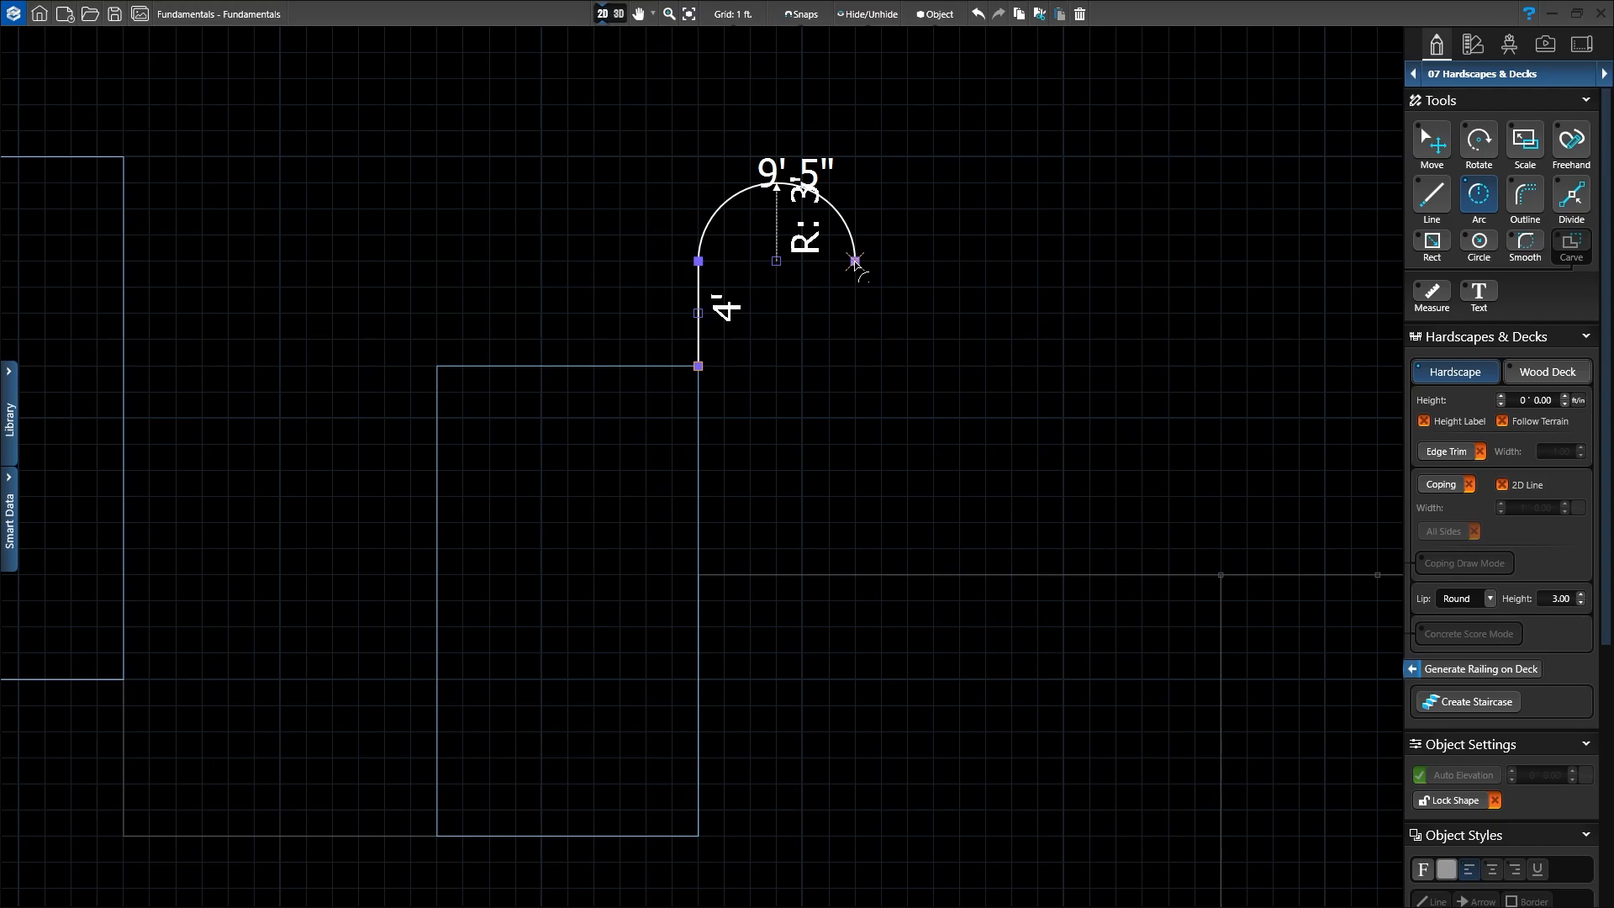
Step: Offset the line and arc 1' inward to close the hook border outline
left_click(1524, 202)
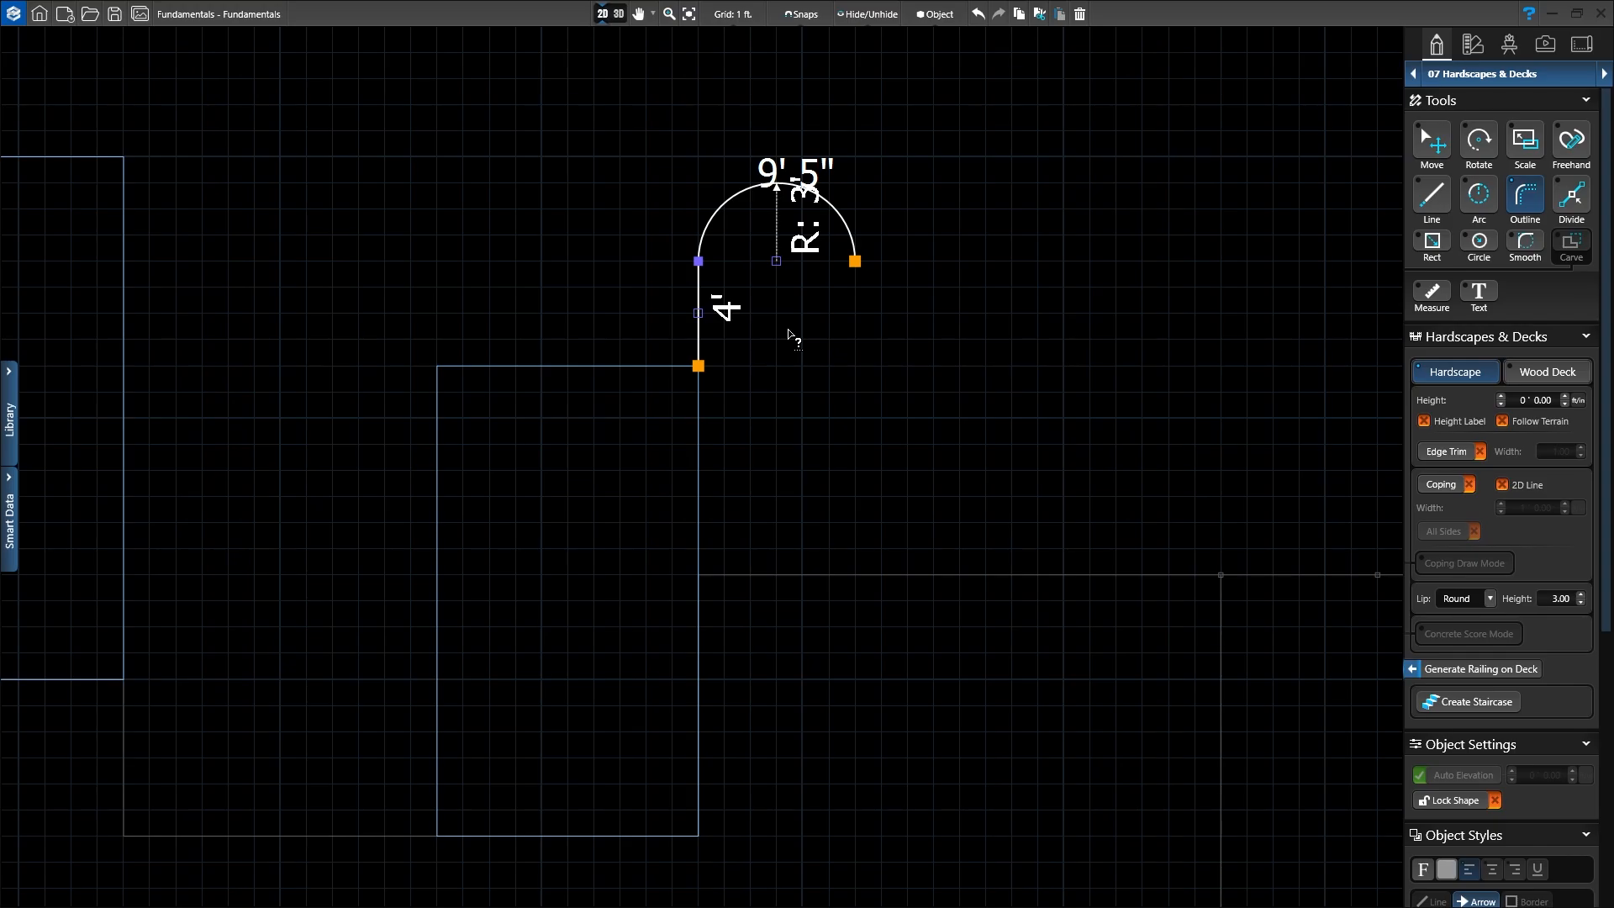
left_click(853, 260)
left_click(834, 264)
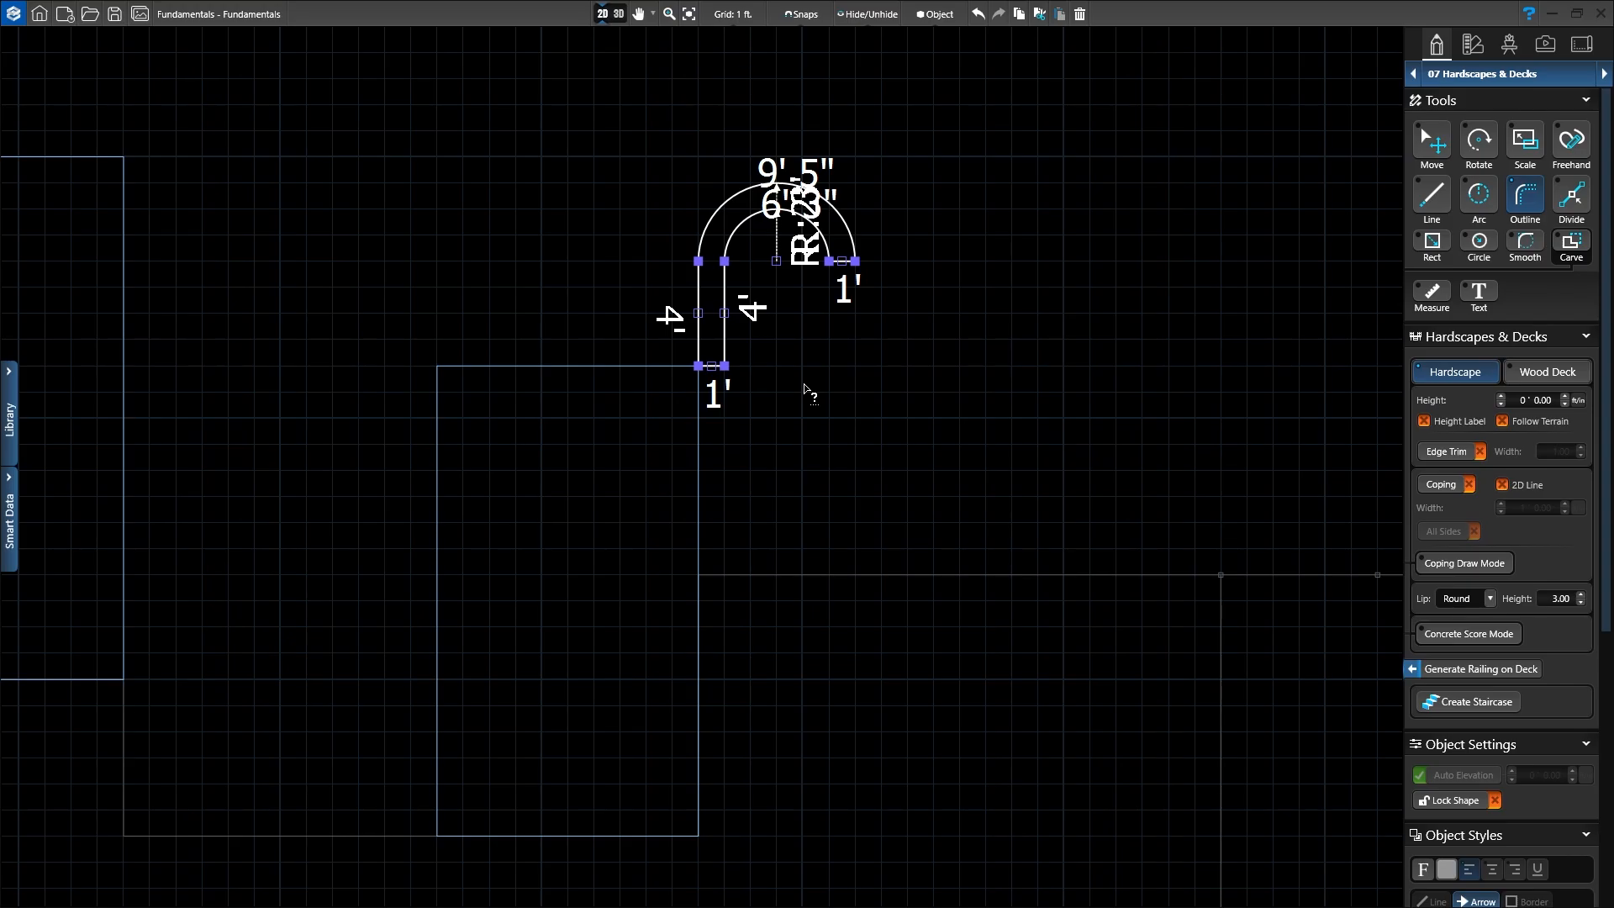
left_click(1434, 143)
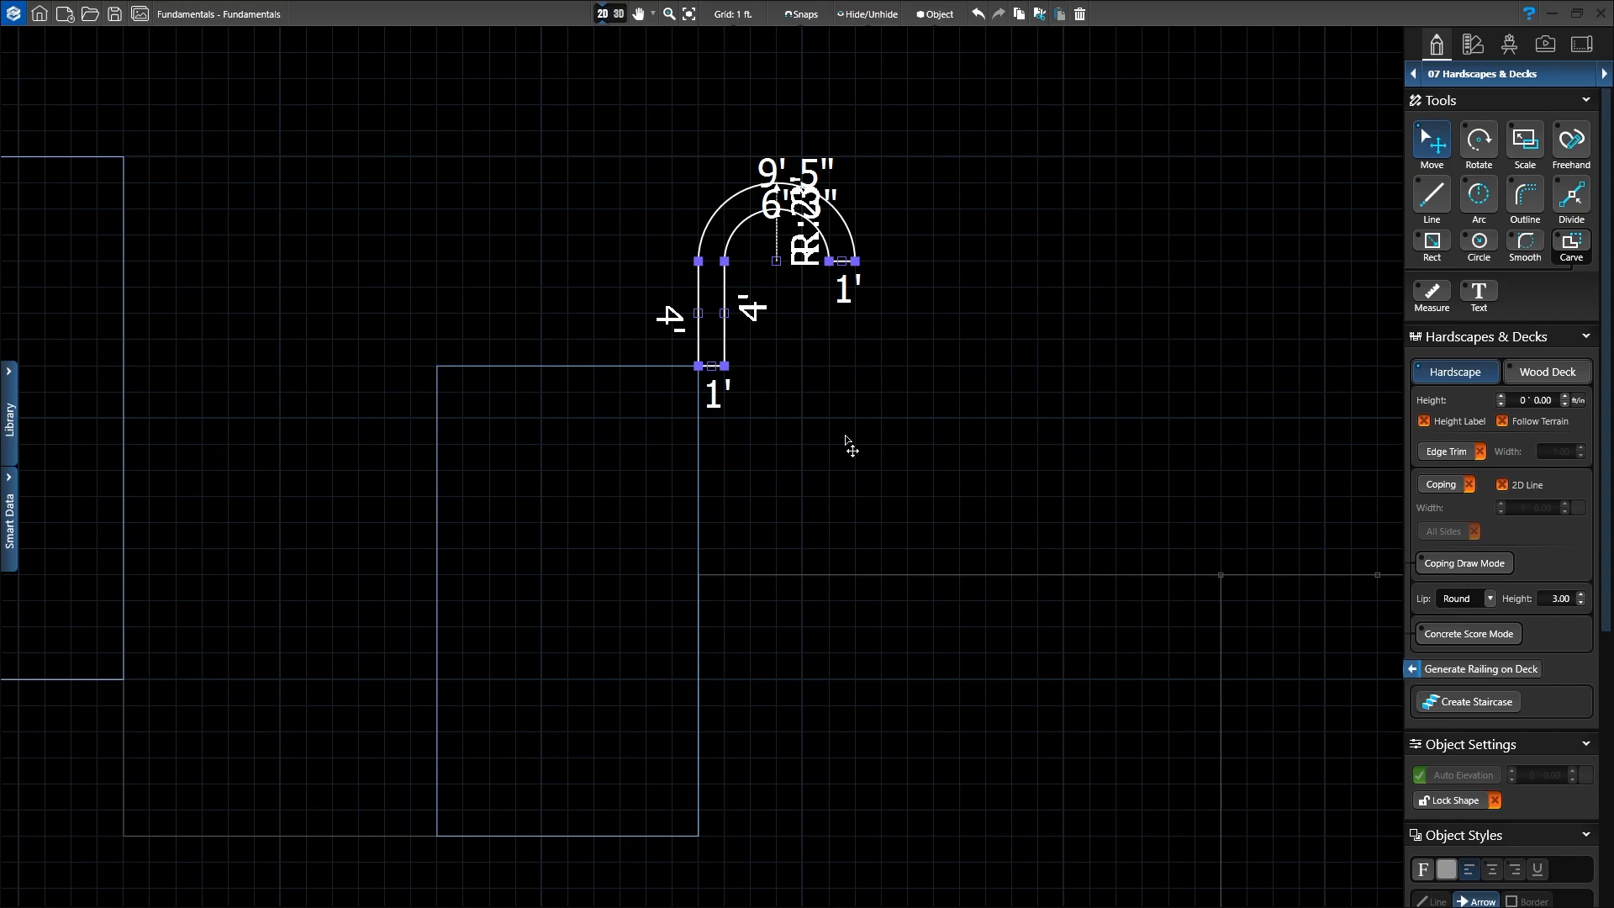
Step: Copy and paste the hook border, dropping the copy to the left of the original
key("ctrl+c")
key("ctrl+v")
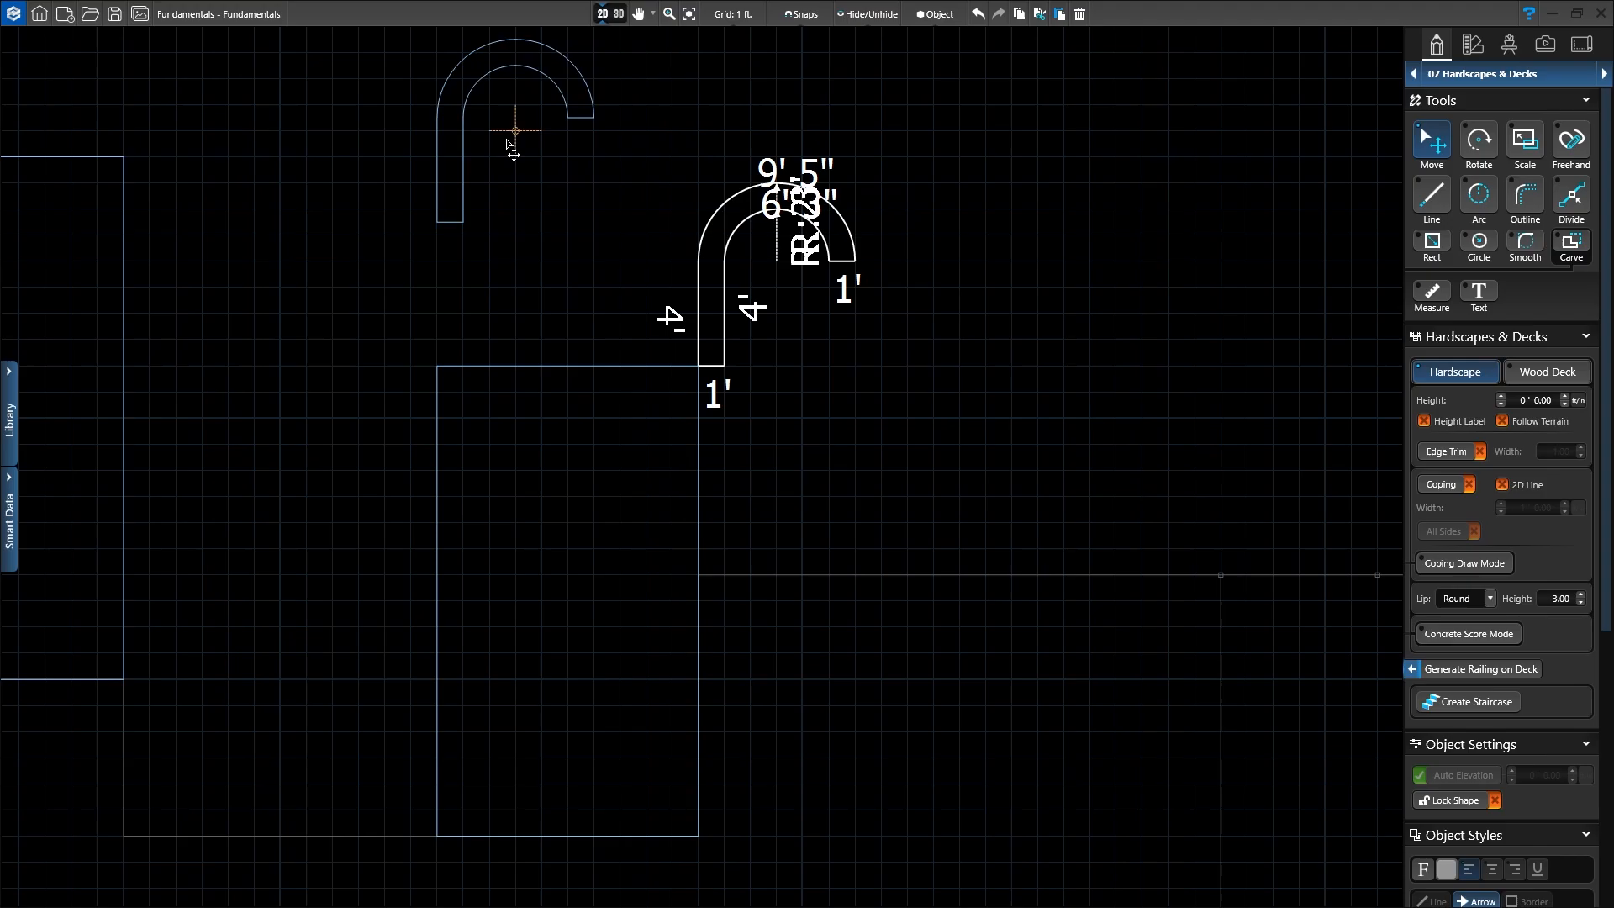
left_click(465, 265)
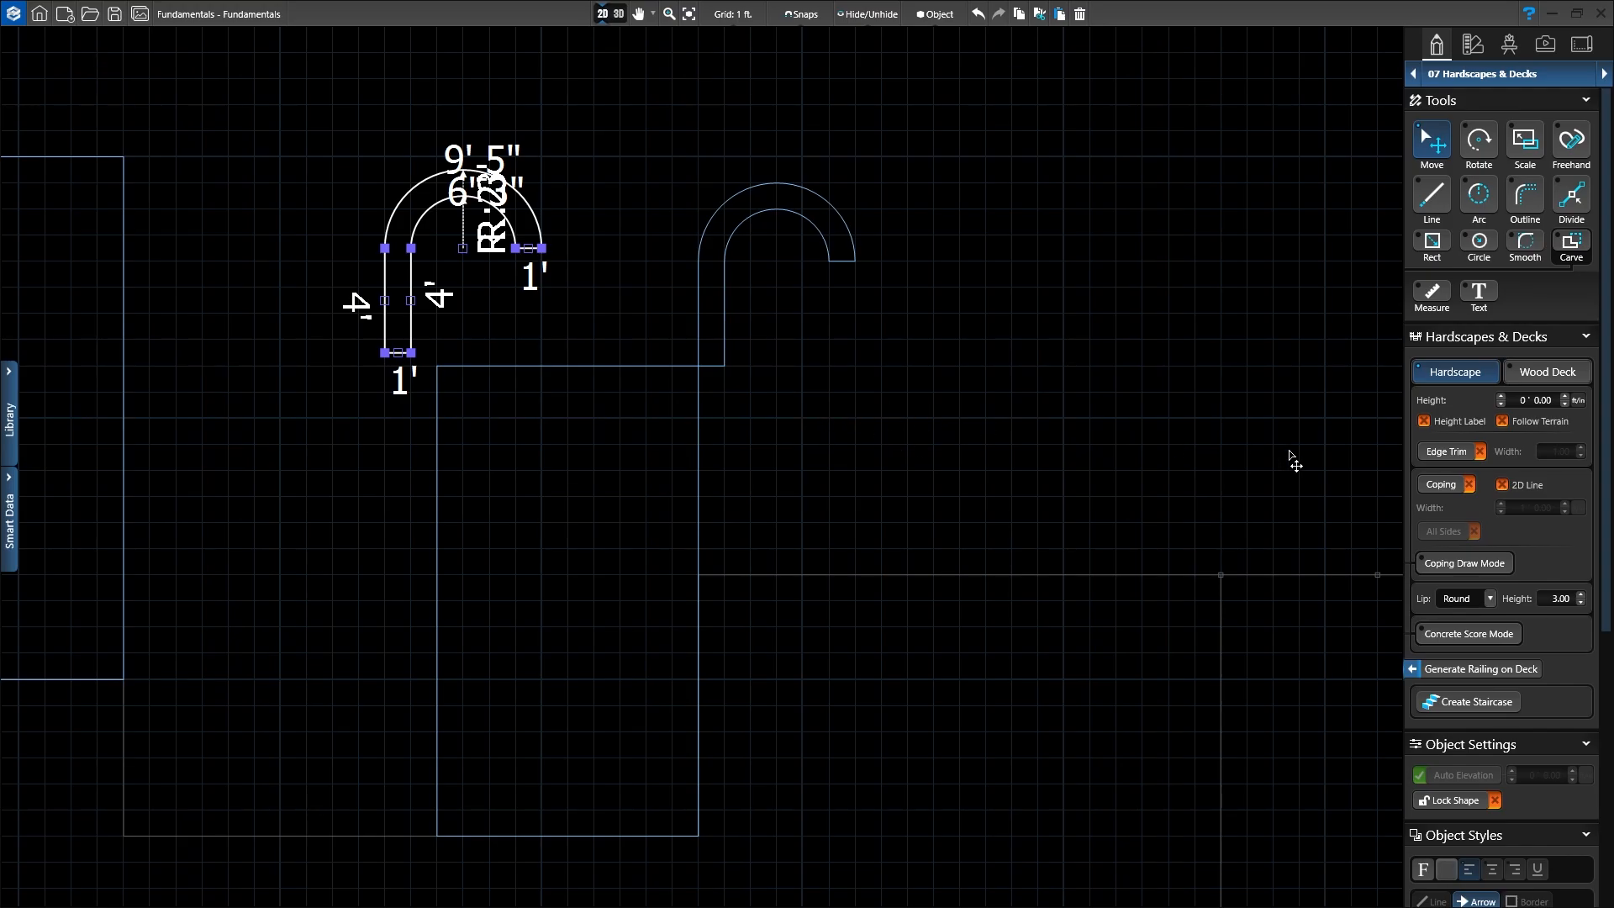
Step: Mirror the copied hook horizontally and snap it onto the 10' x 18' patio's top-left corner
scroll(1512, 546, "down", 5)
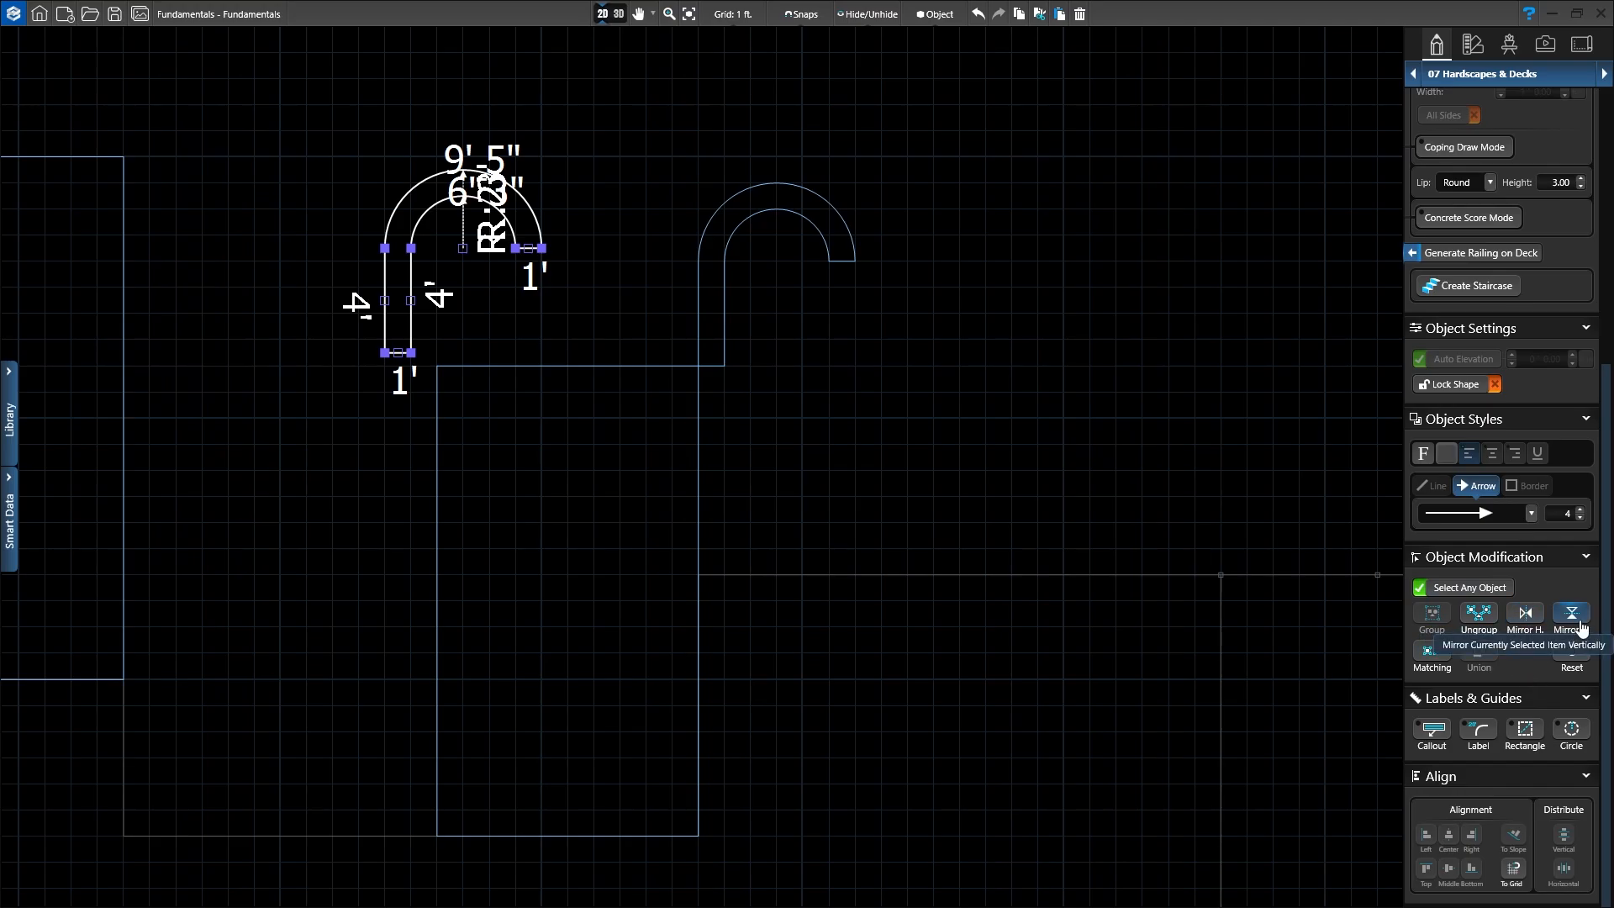
left_click(1526, 615)
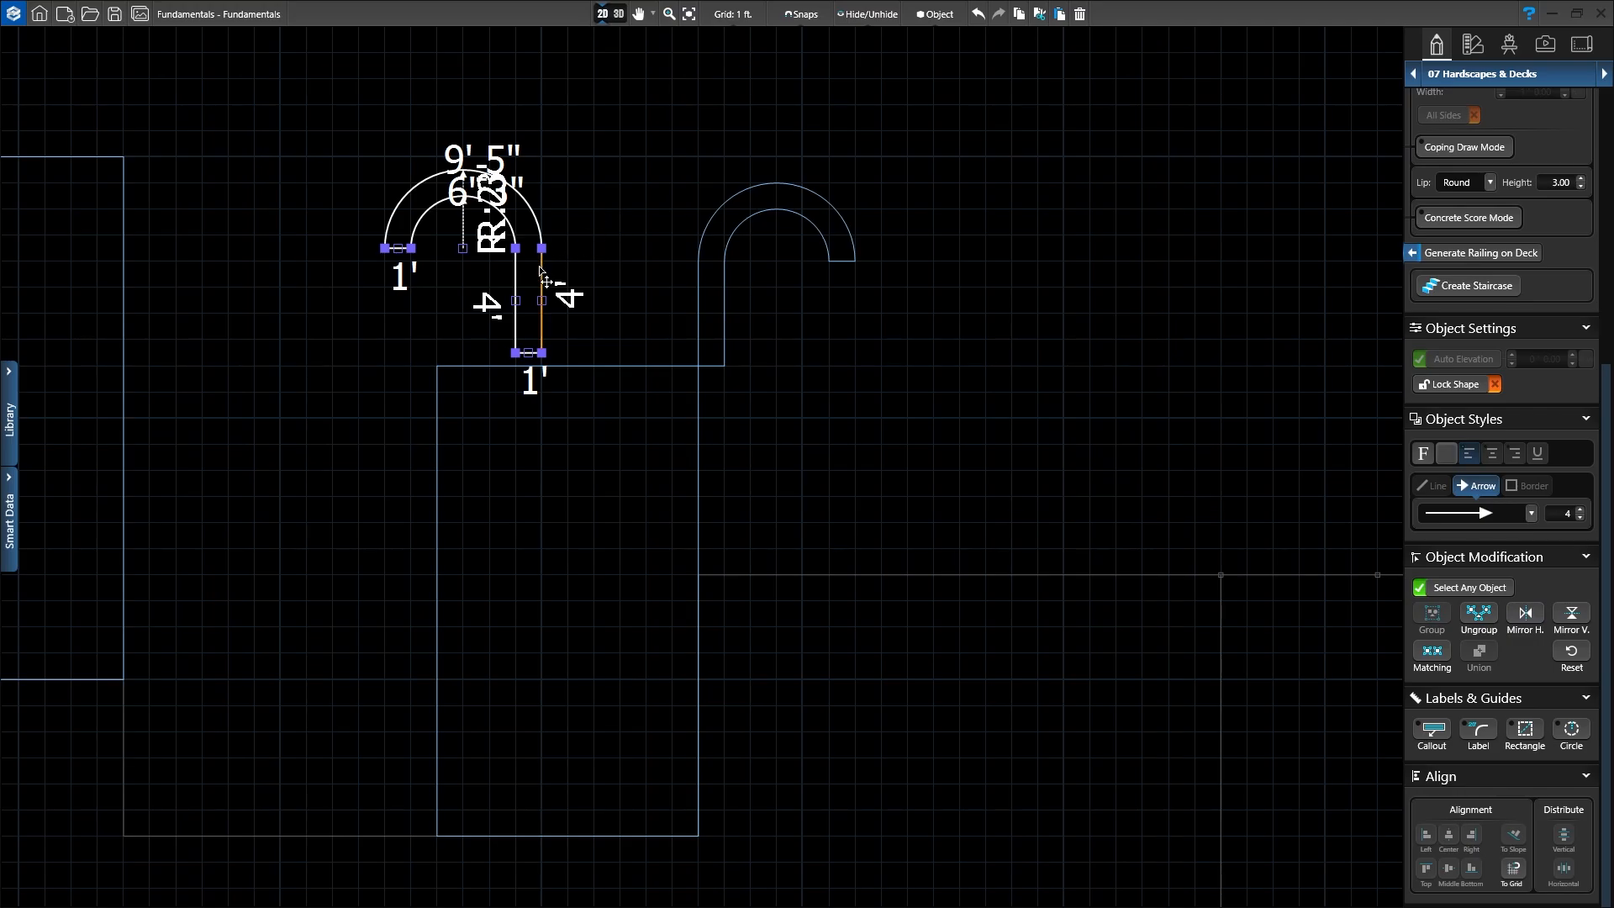
left_click_drag(540, 274, 438, 281)
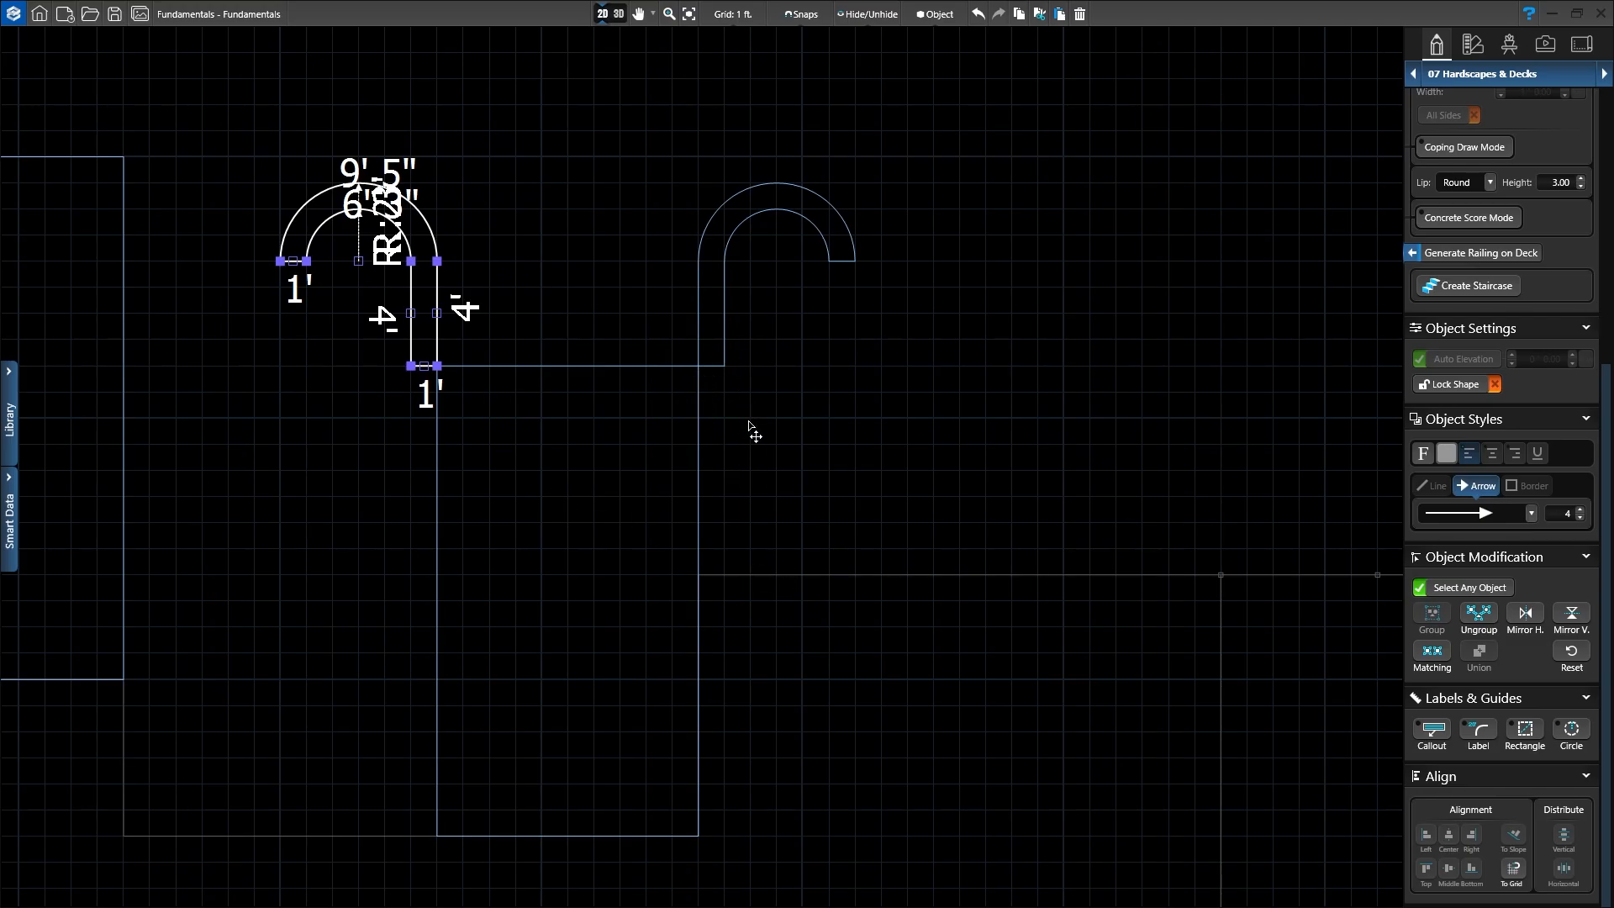
left_click(785, 454)
scroll(671, 481, "down", 2)
Step: Switch to 3D and orbit, pan and zoom until the narrow patio and both hooks fill the view
middle_click_drag(619, 497, 843, 412)
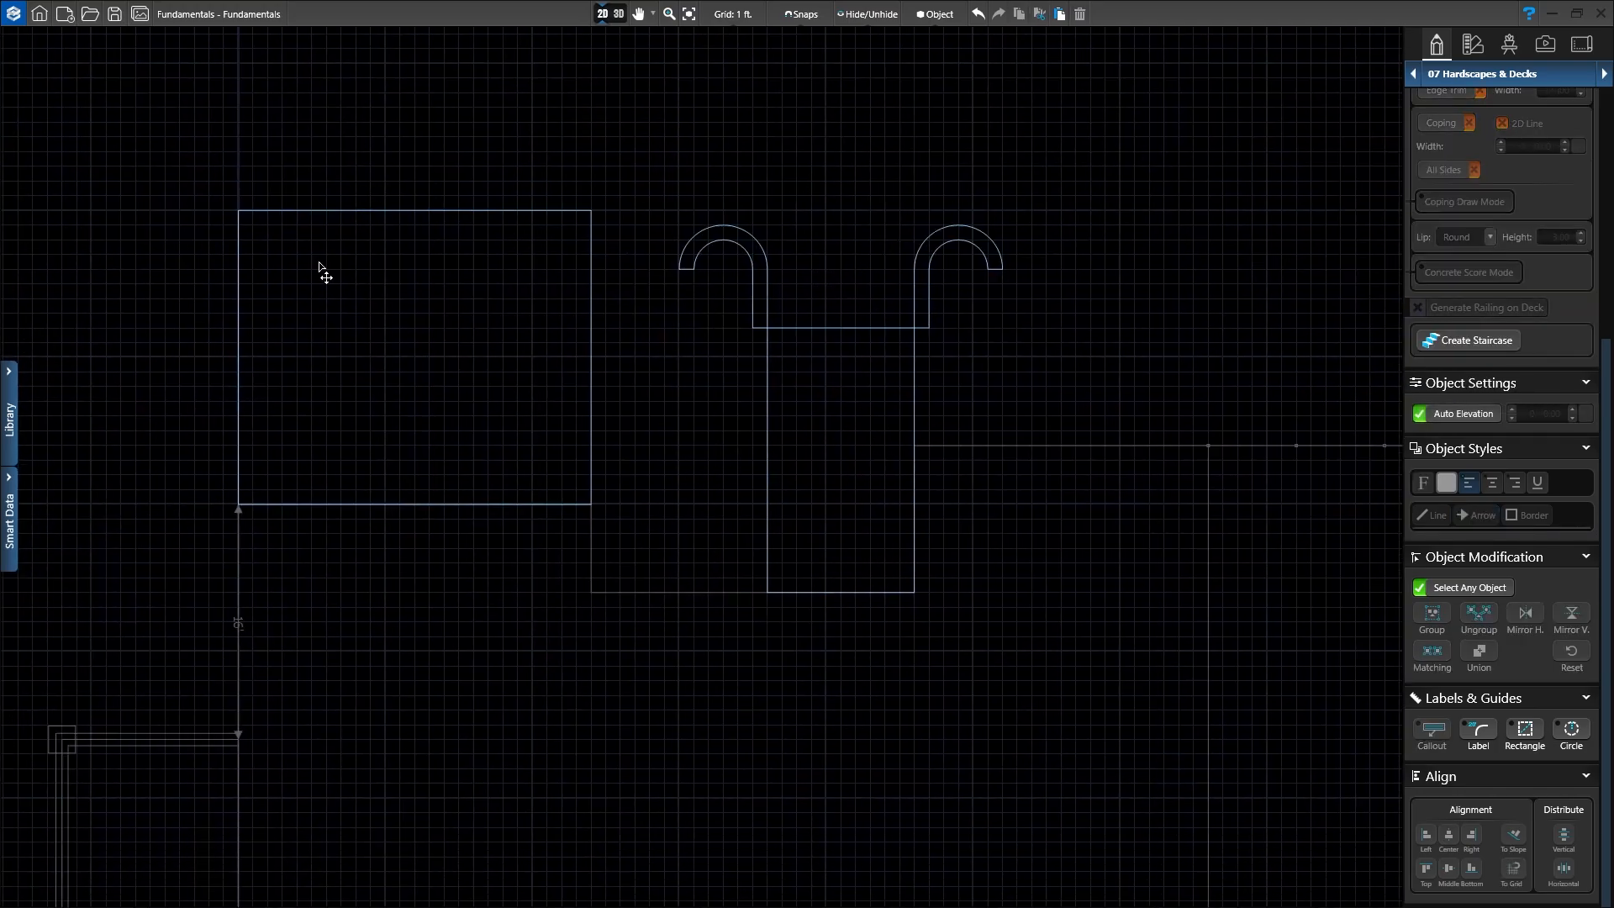
left_click(619, 25)
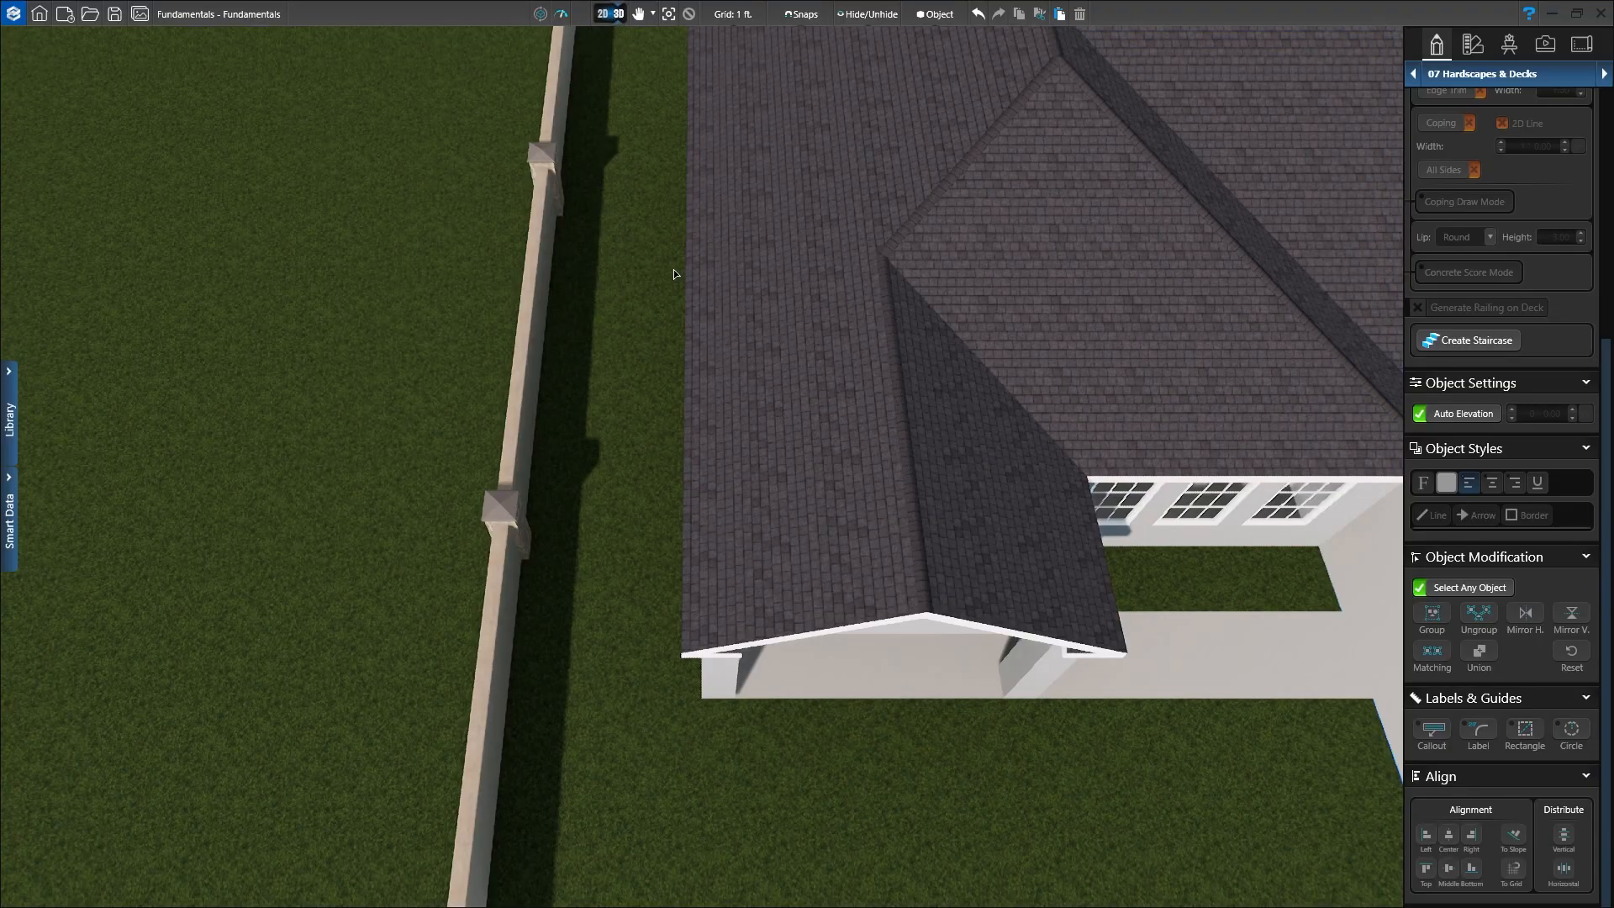
right_click_drag(767, 525, 789, 506)
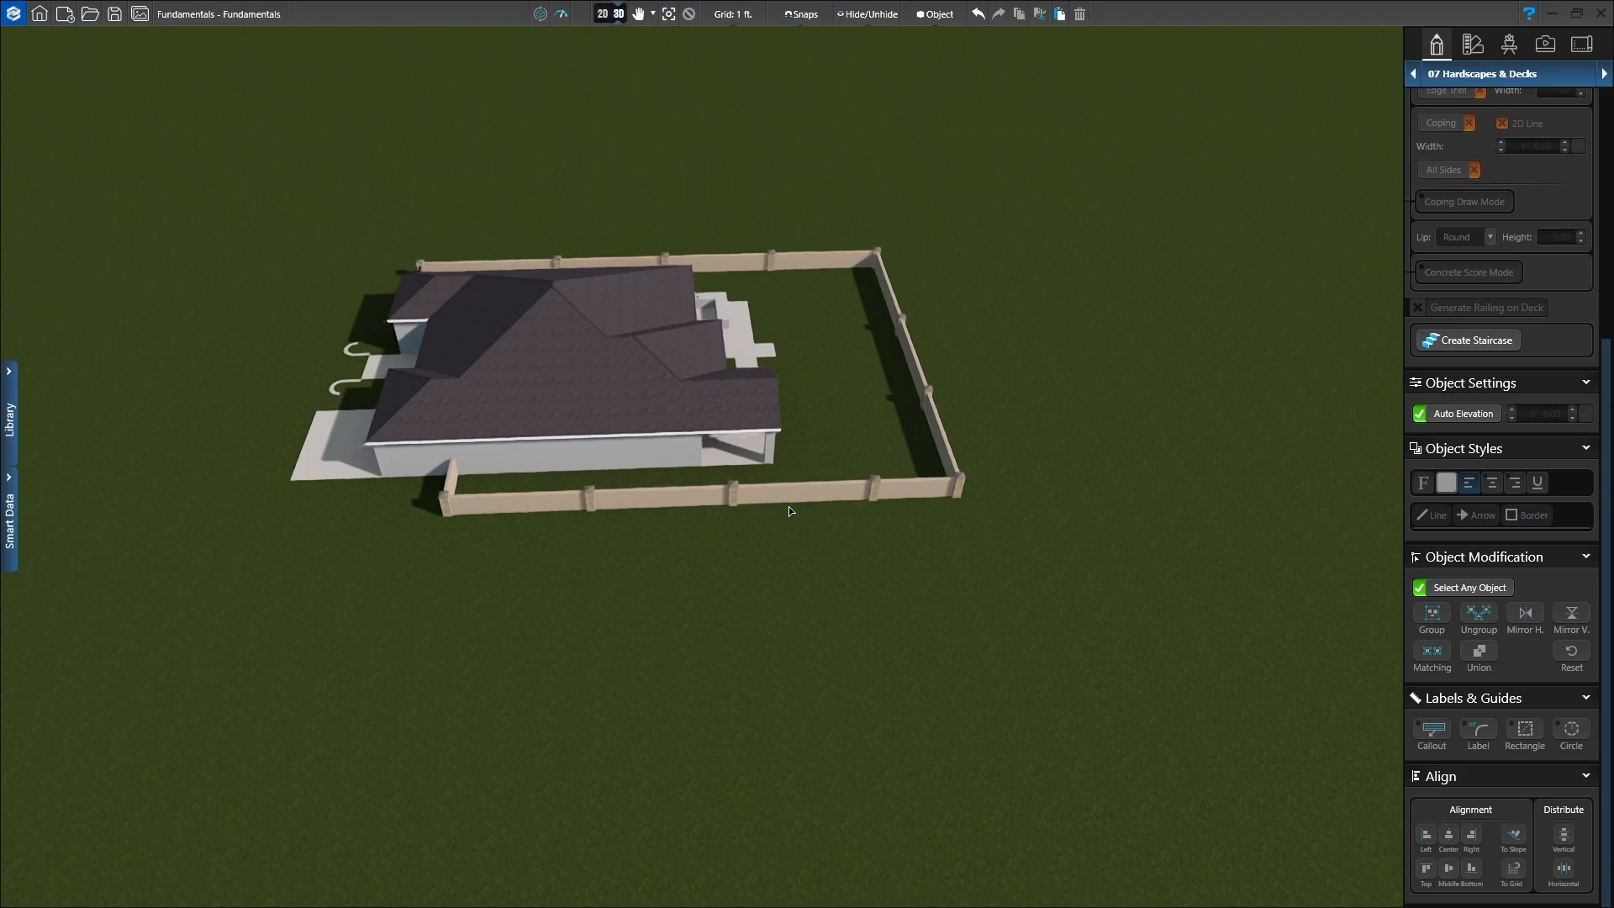
middle_click_drag(439, 531, 819, 542)
right_click_drag(553, 542, 670, 528)
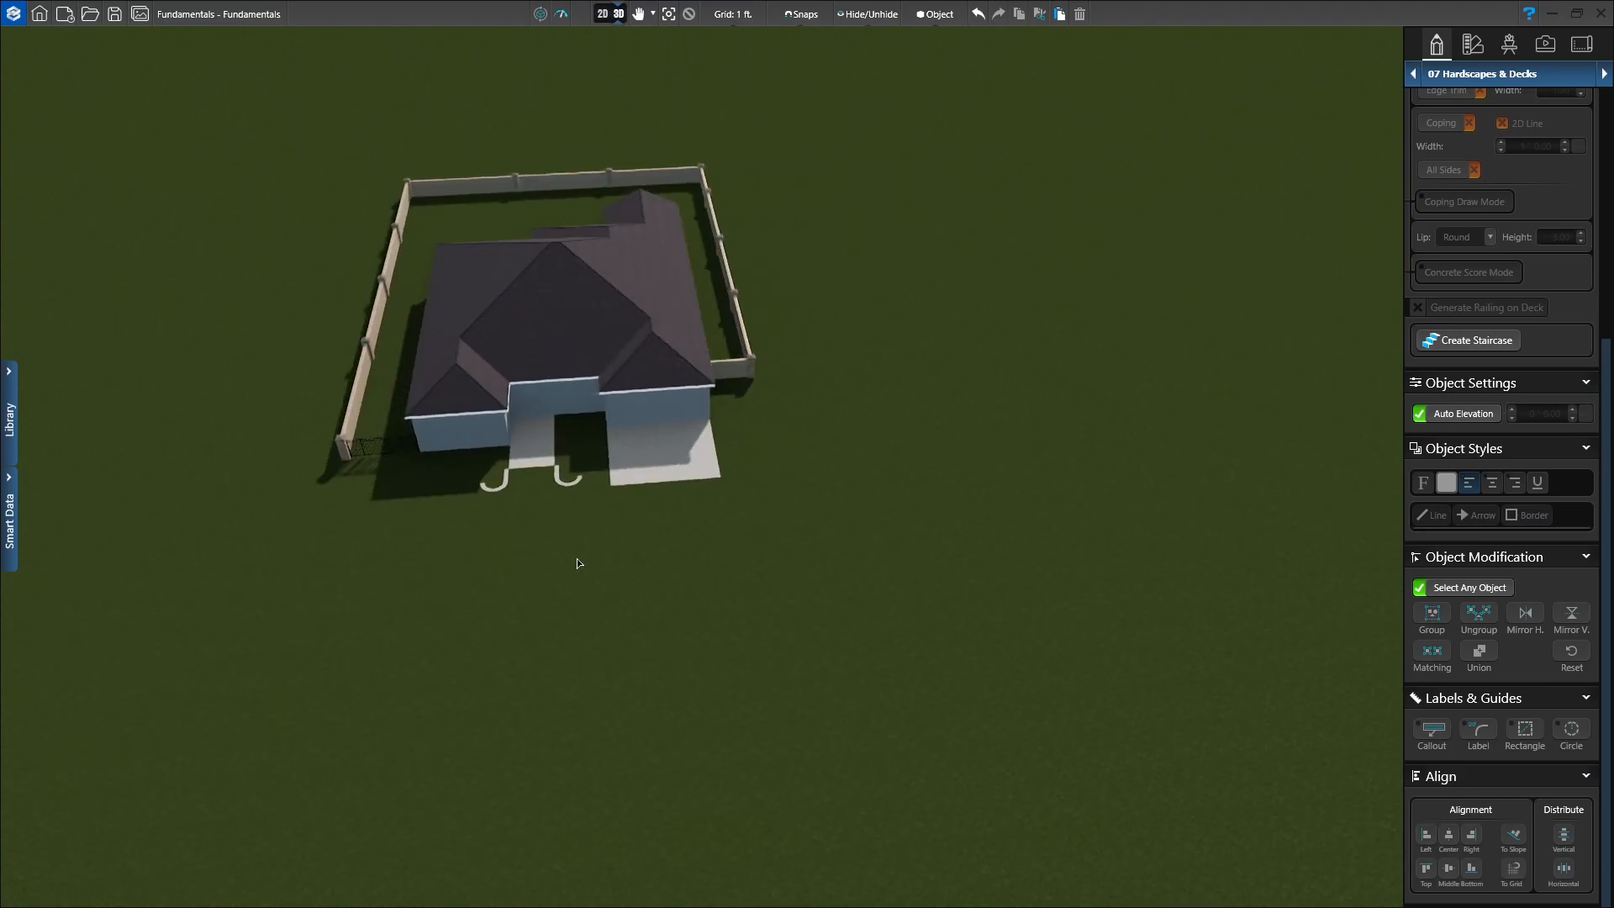
middle_click_drag(585, 556, 771, 480)
scroll(727, 412, "up", 3)
scroll(726, 411, "up", 5)
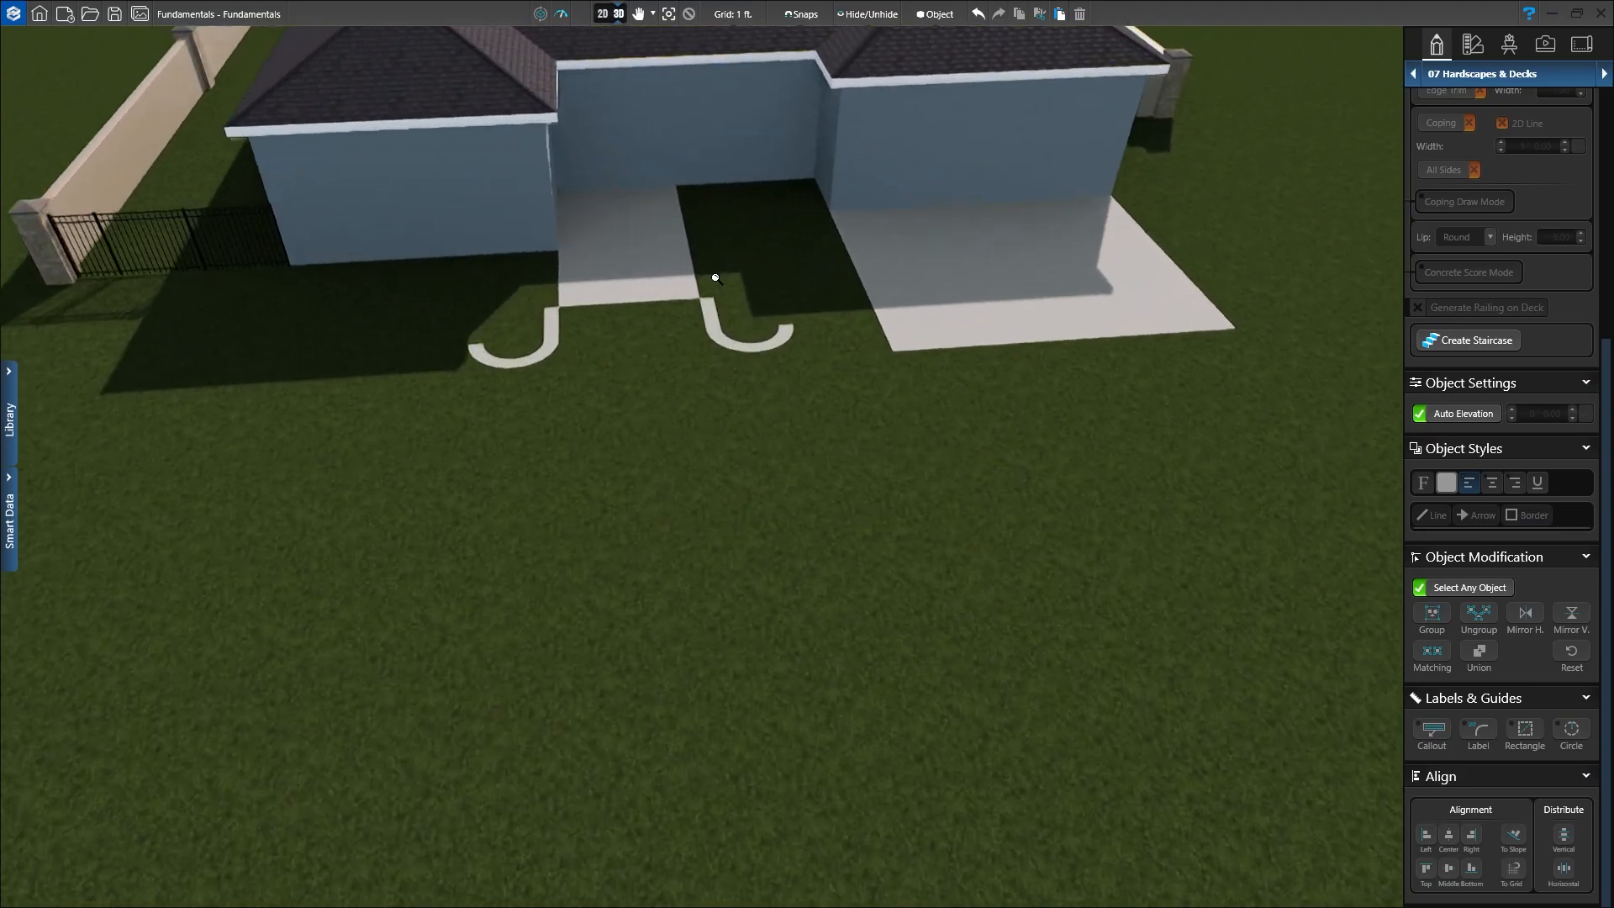
middle_click_drag(726, 278, 735, 441)
right_click_drag(673, 568, 665, 590)
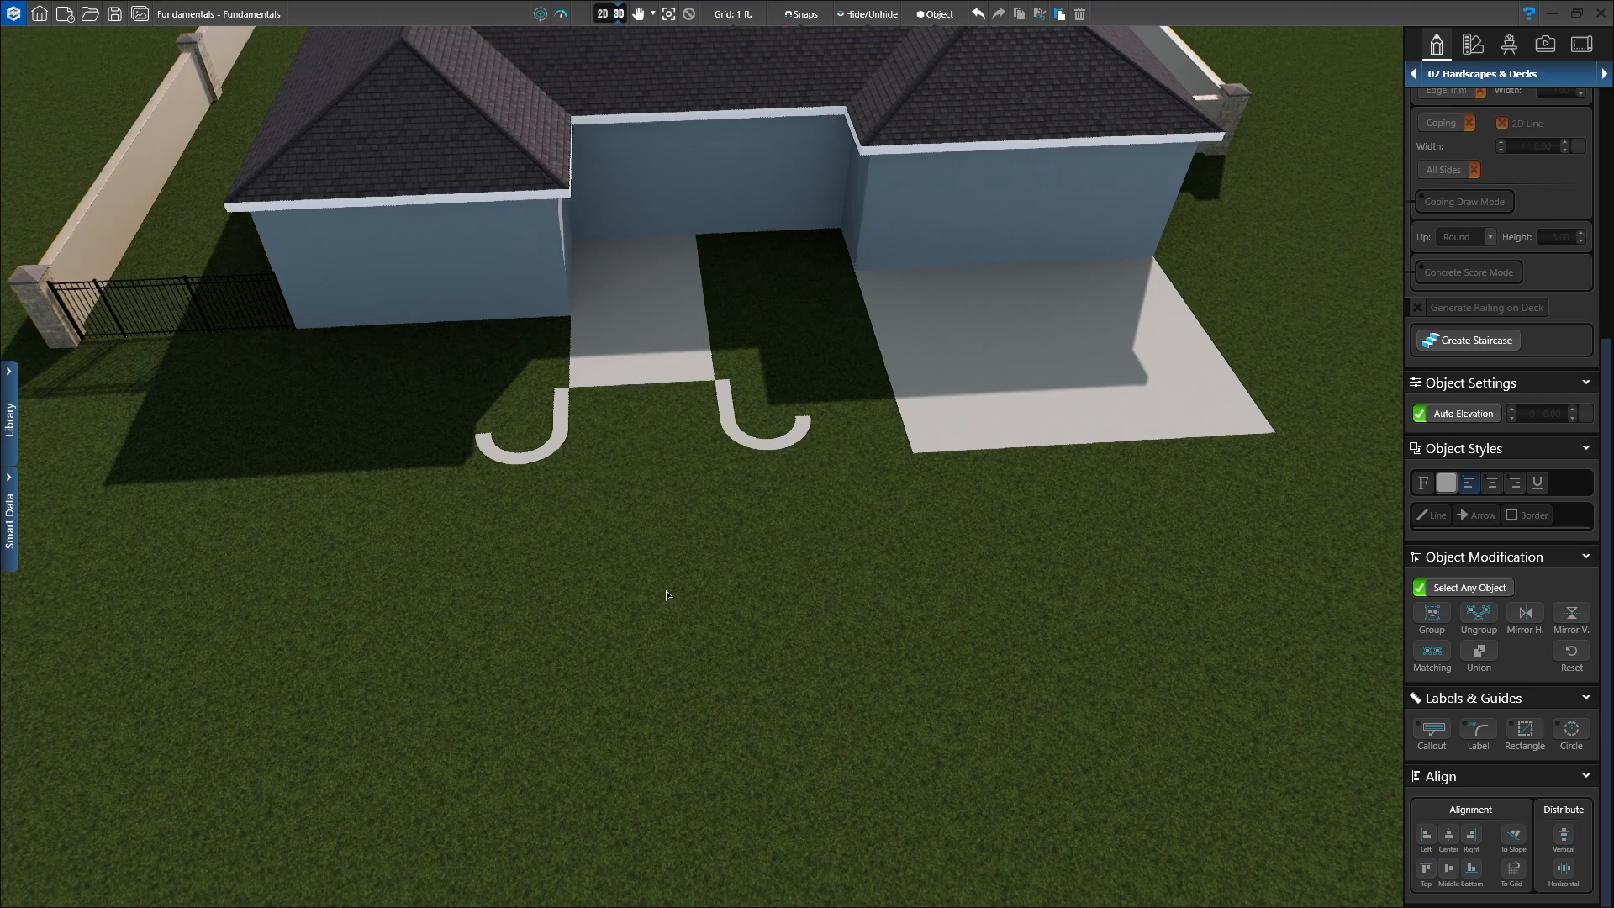
Step: Return to the 2D plan centred on the two mirrored hooks and the narrow patio
left_click(602, 14)
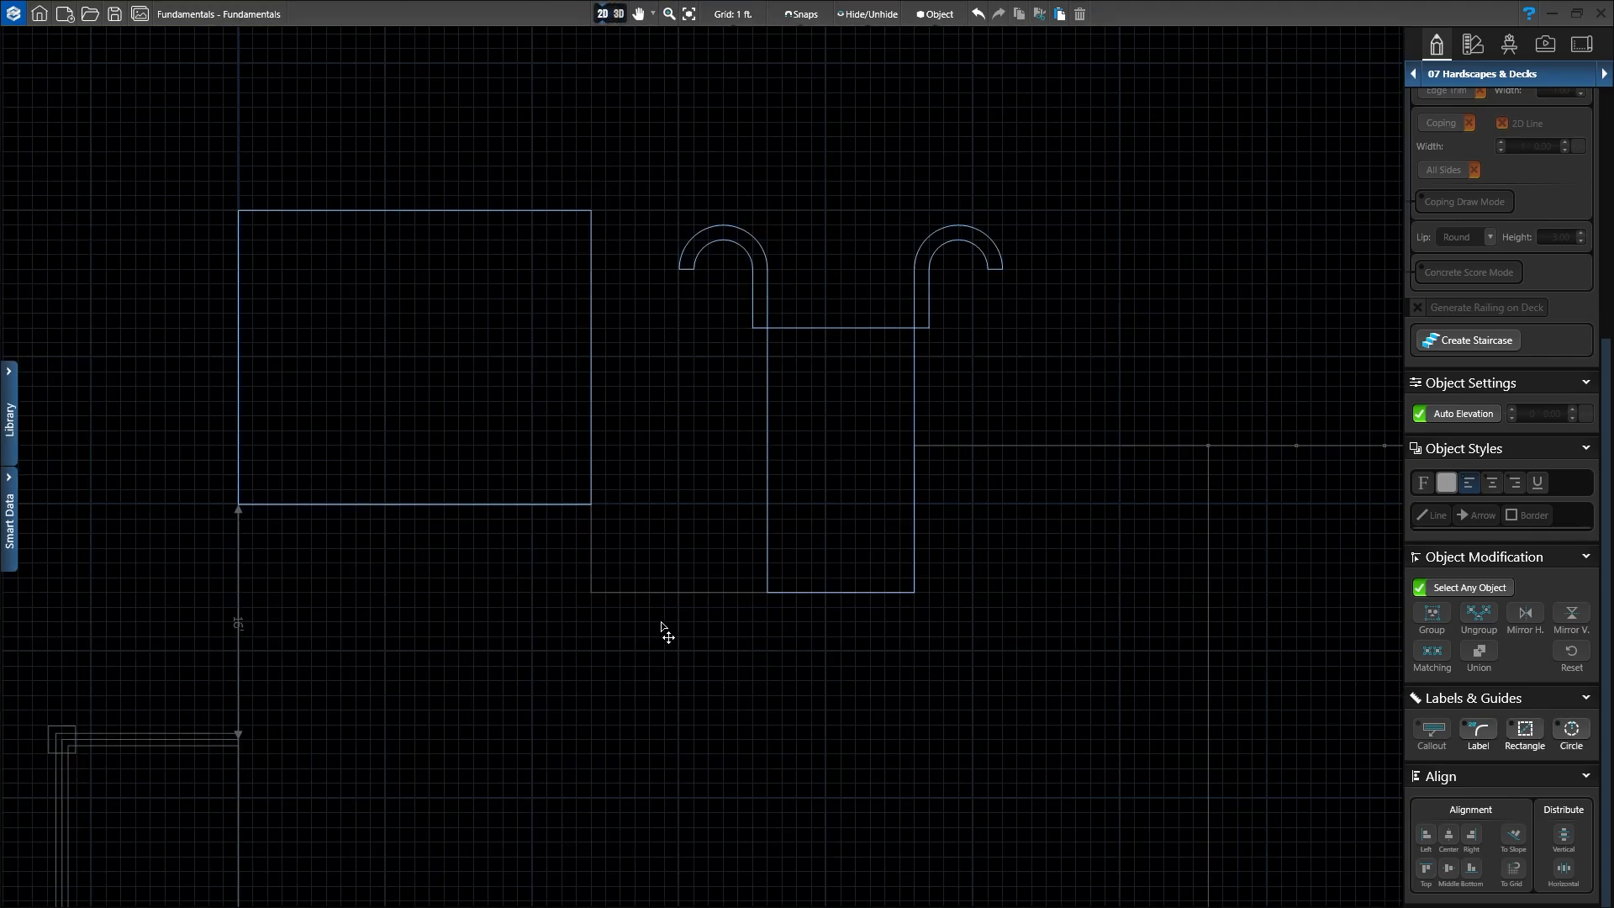
scroll(820, 410, "up", 1)
middle_click_drag(827, 424, 629, 464)
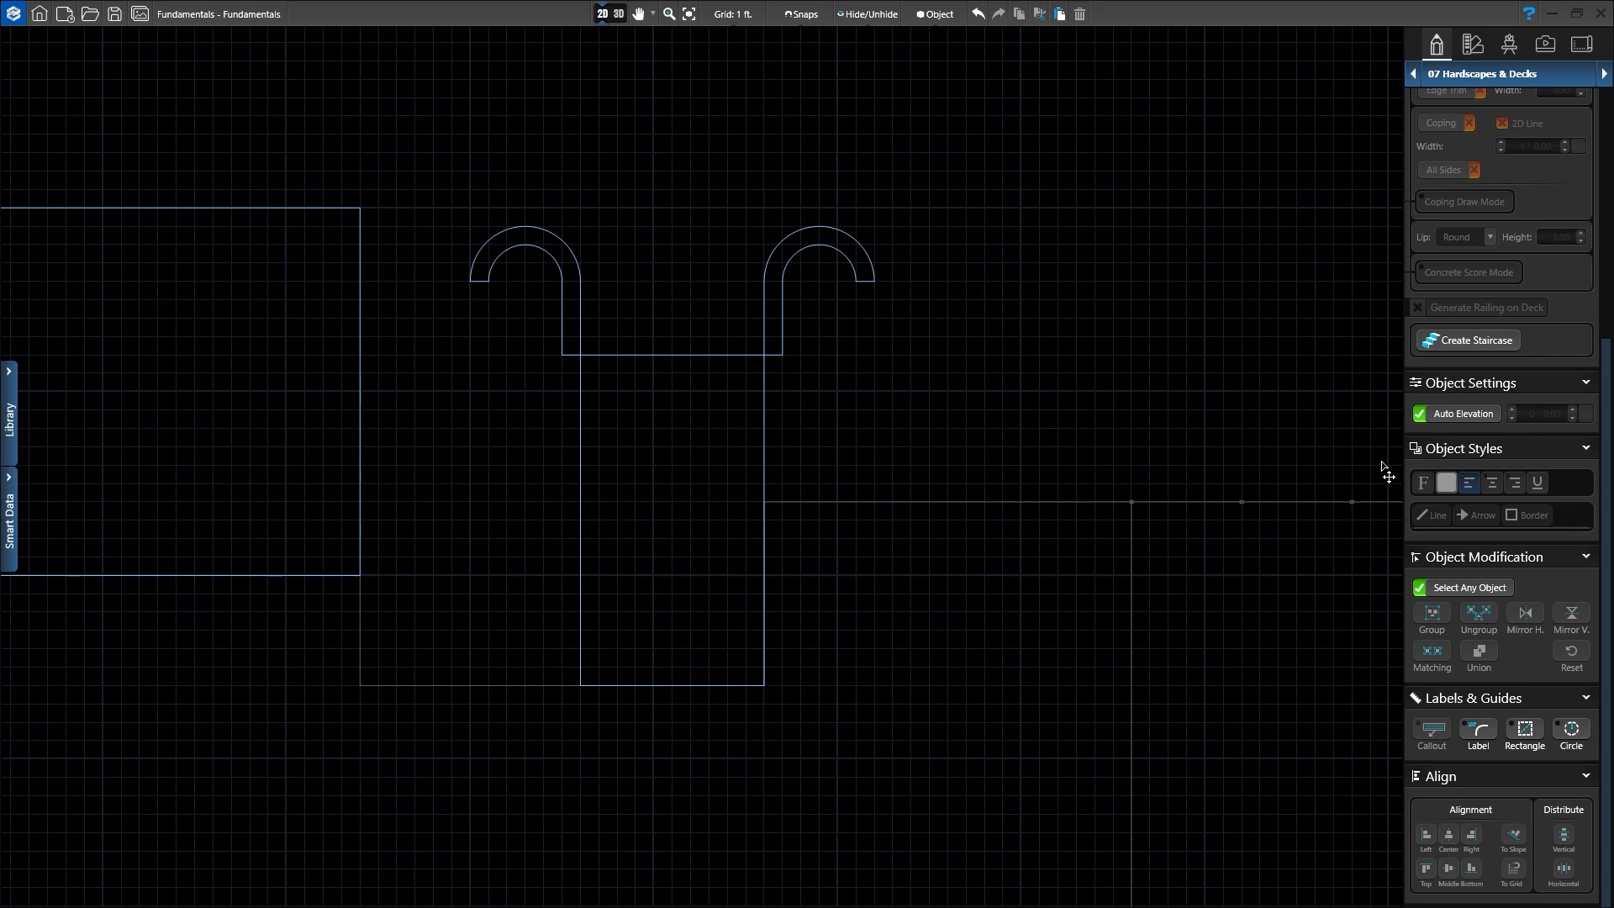
scroll(1517, 464, "up", 2)
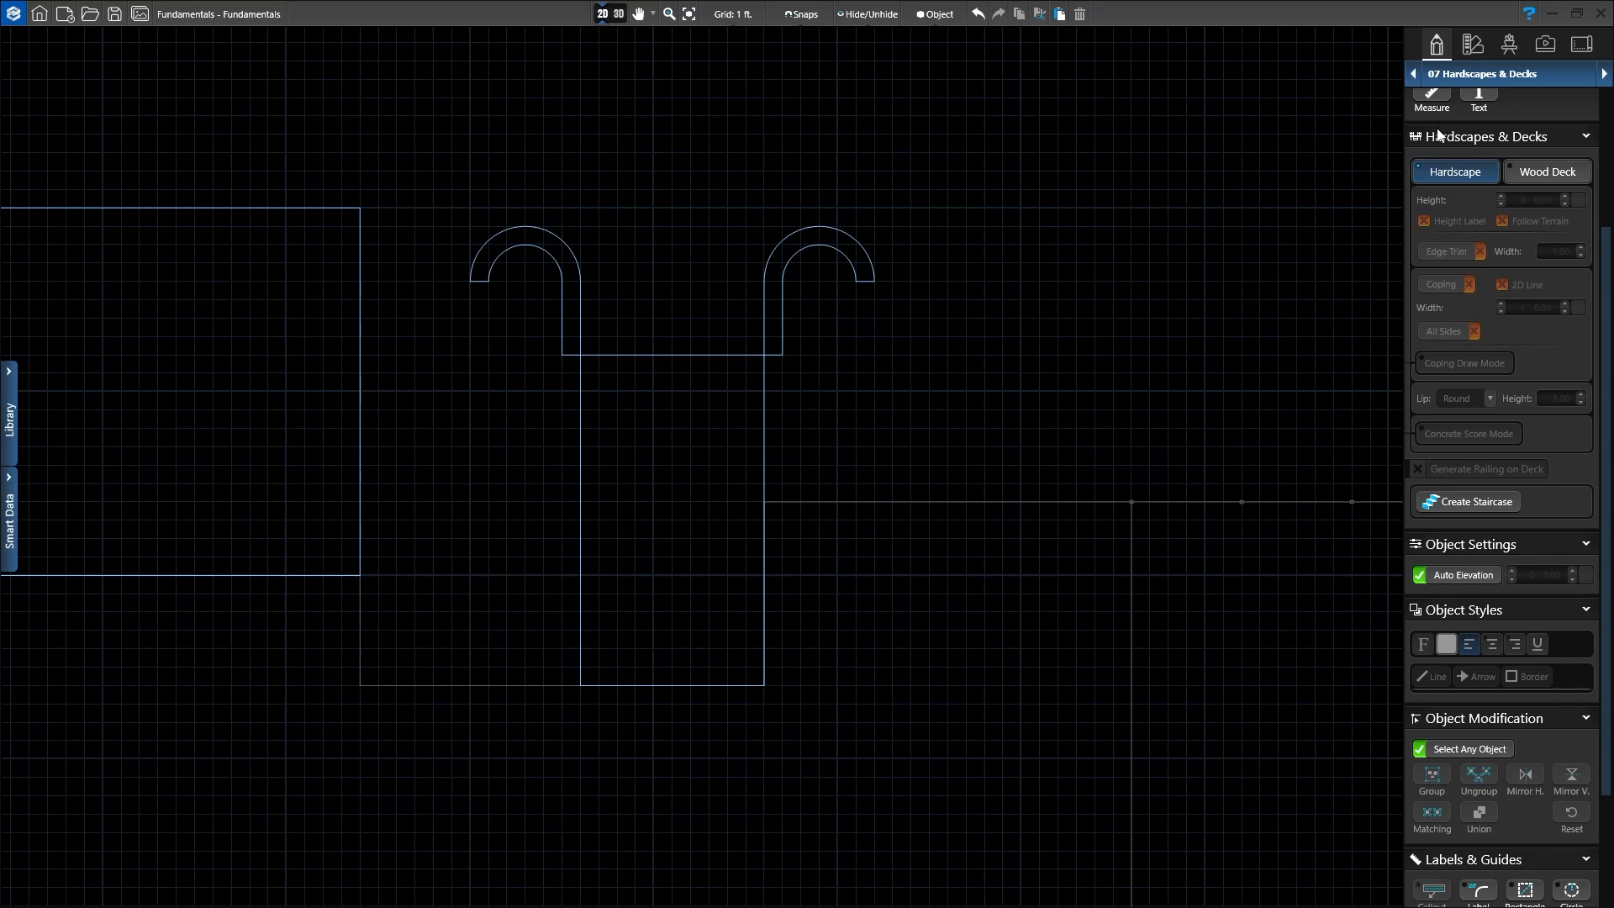
Step: Start a Normal straight staircase from the Create Staircase options
left_click(1459, 509)
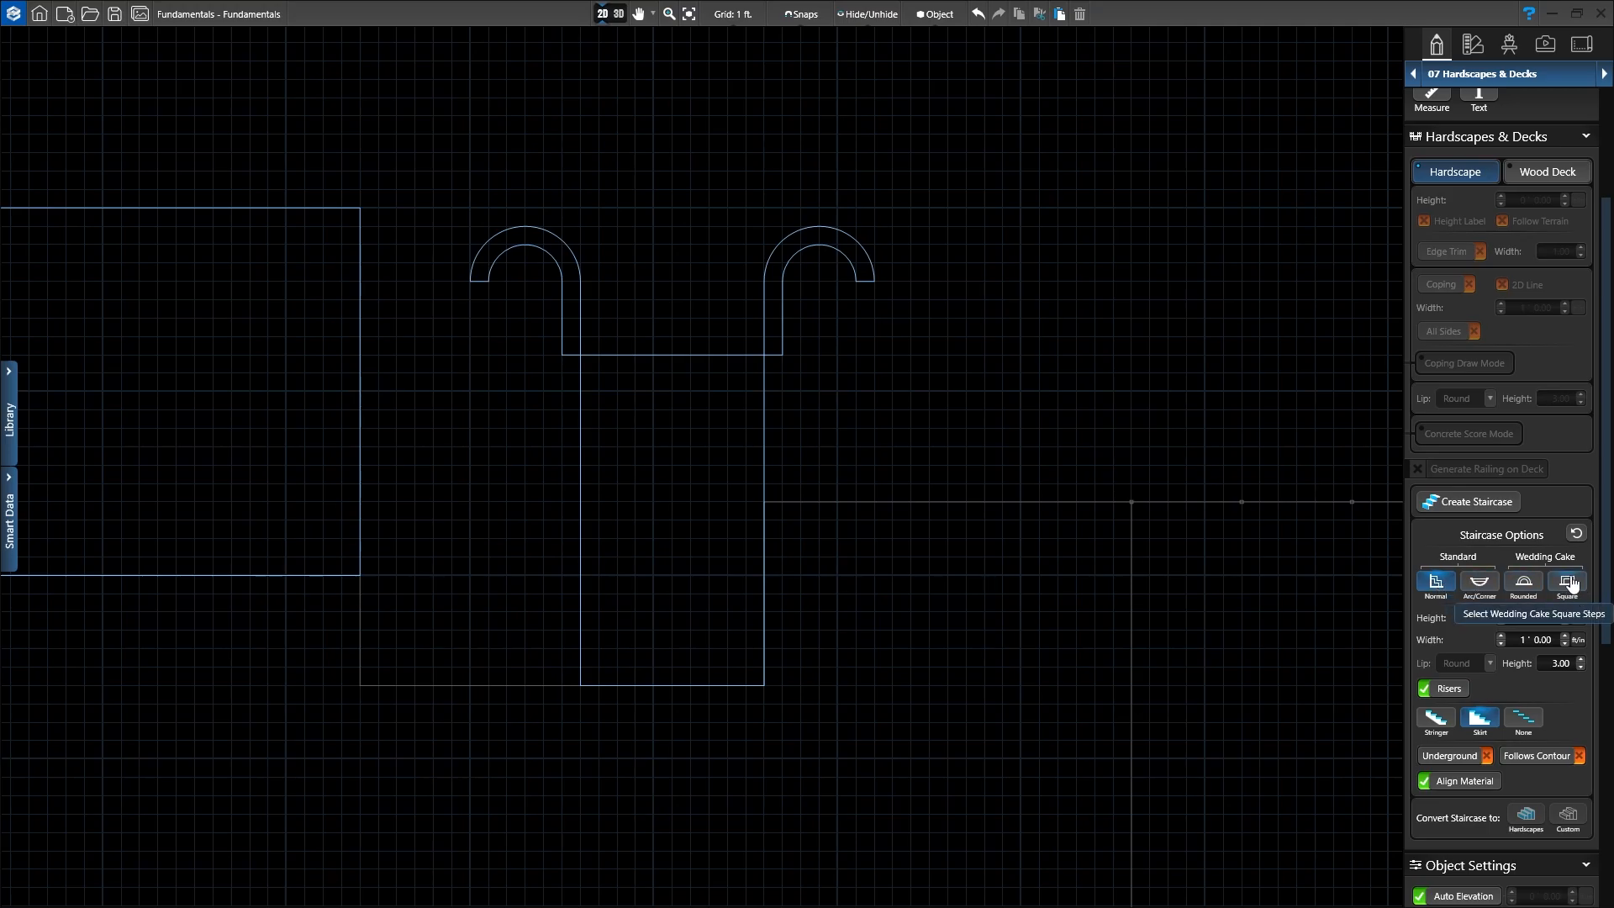
left_click(1429, 587)
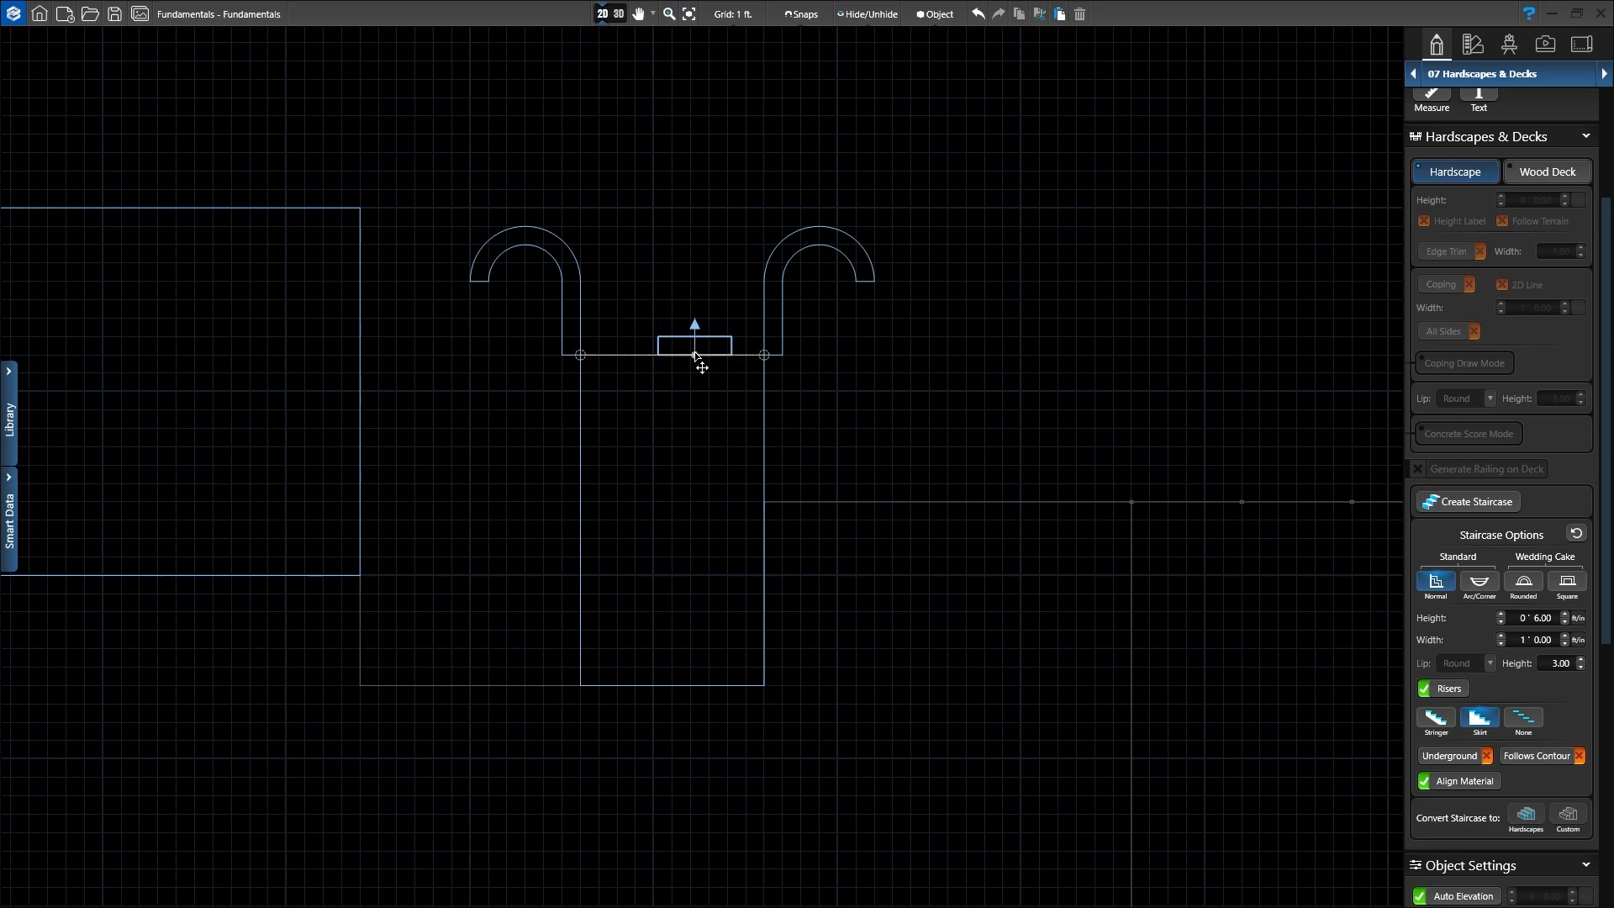
Step: Place a staircase on the patio's top edge and stretch it to 10' between the hooks
left_click(671, 355)
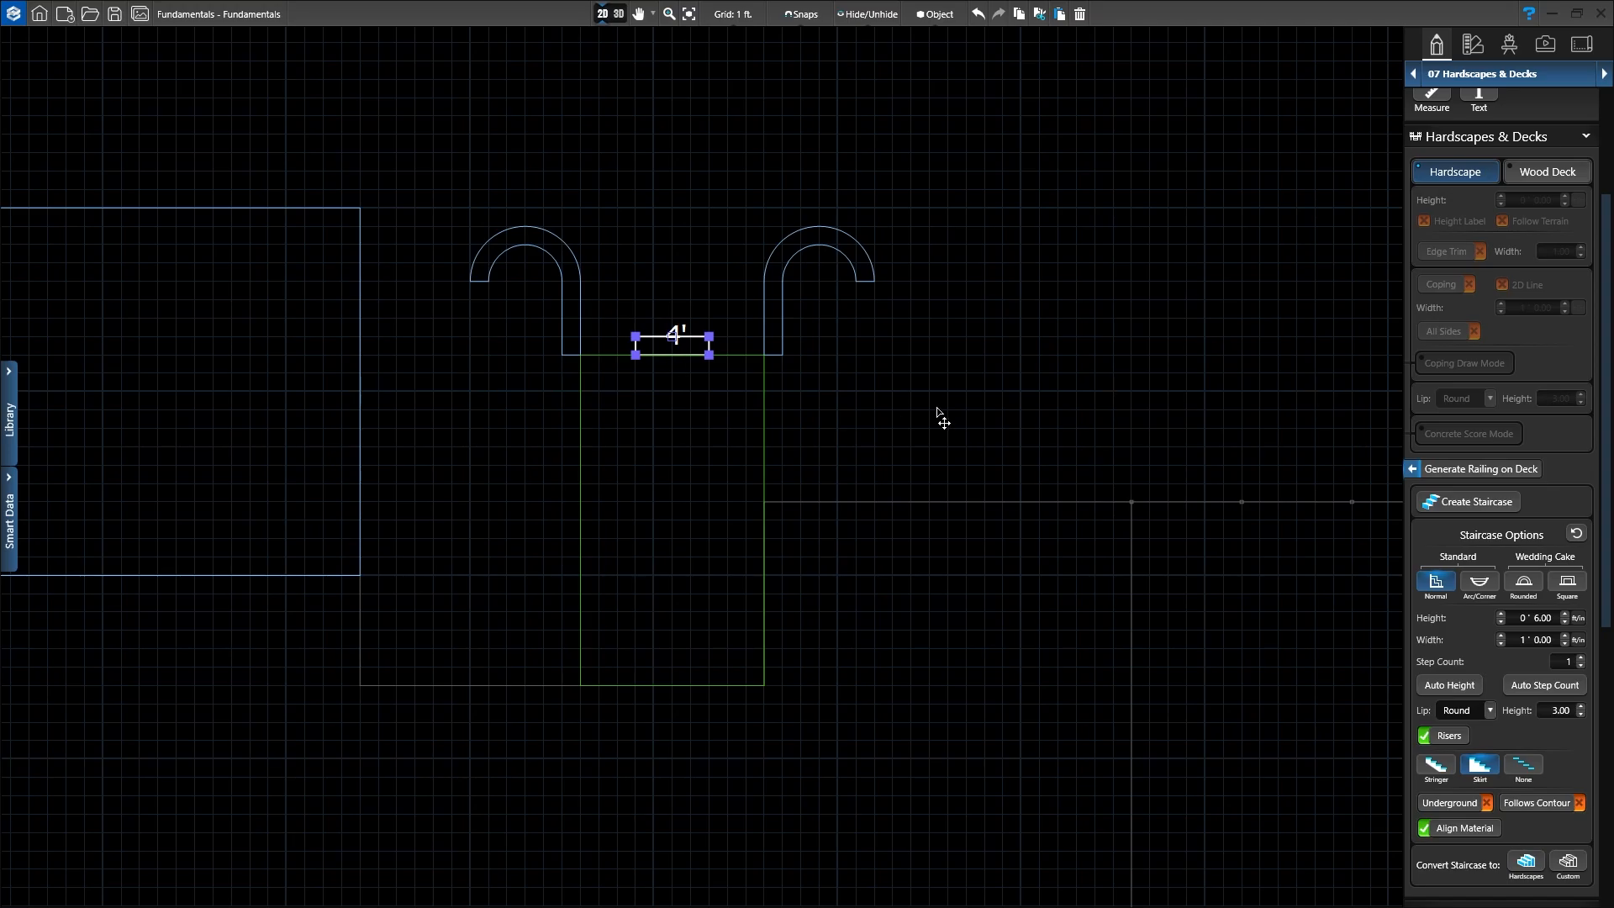
scroll(692, 395, "up", 5)
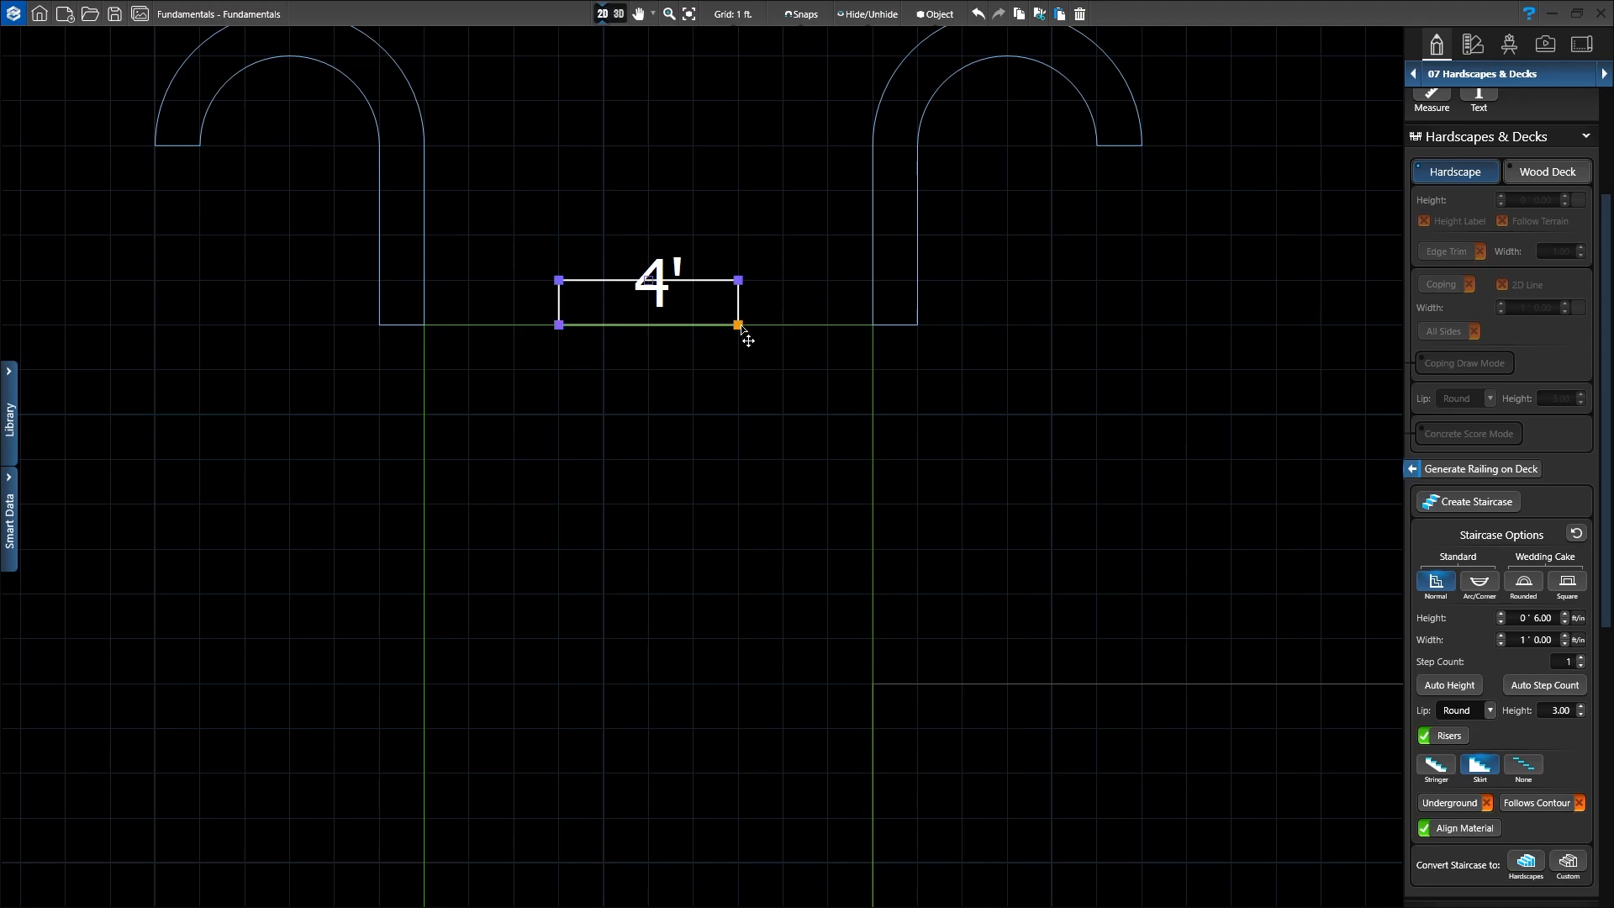
left_click_drag(739, 325, 871, 326)
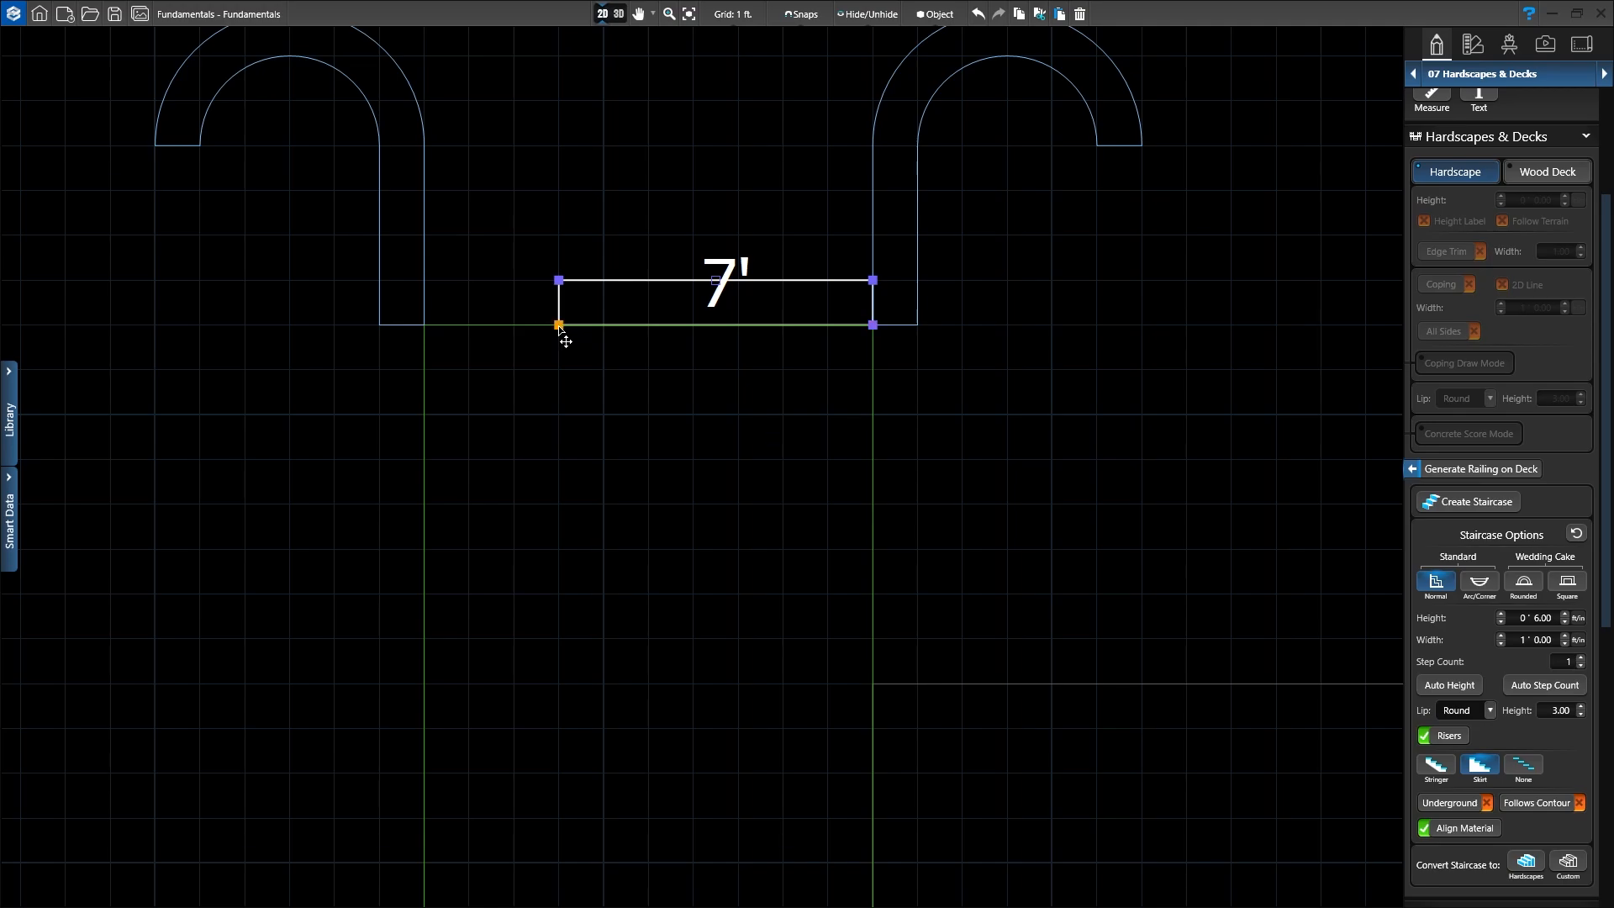
left_click_drag(559, 328, 432, 314)
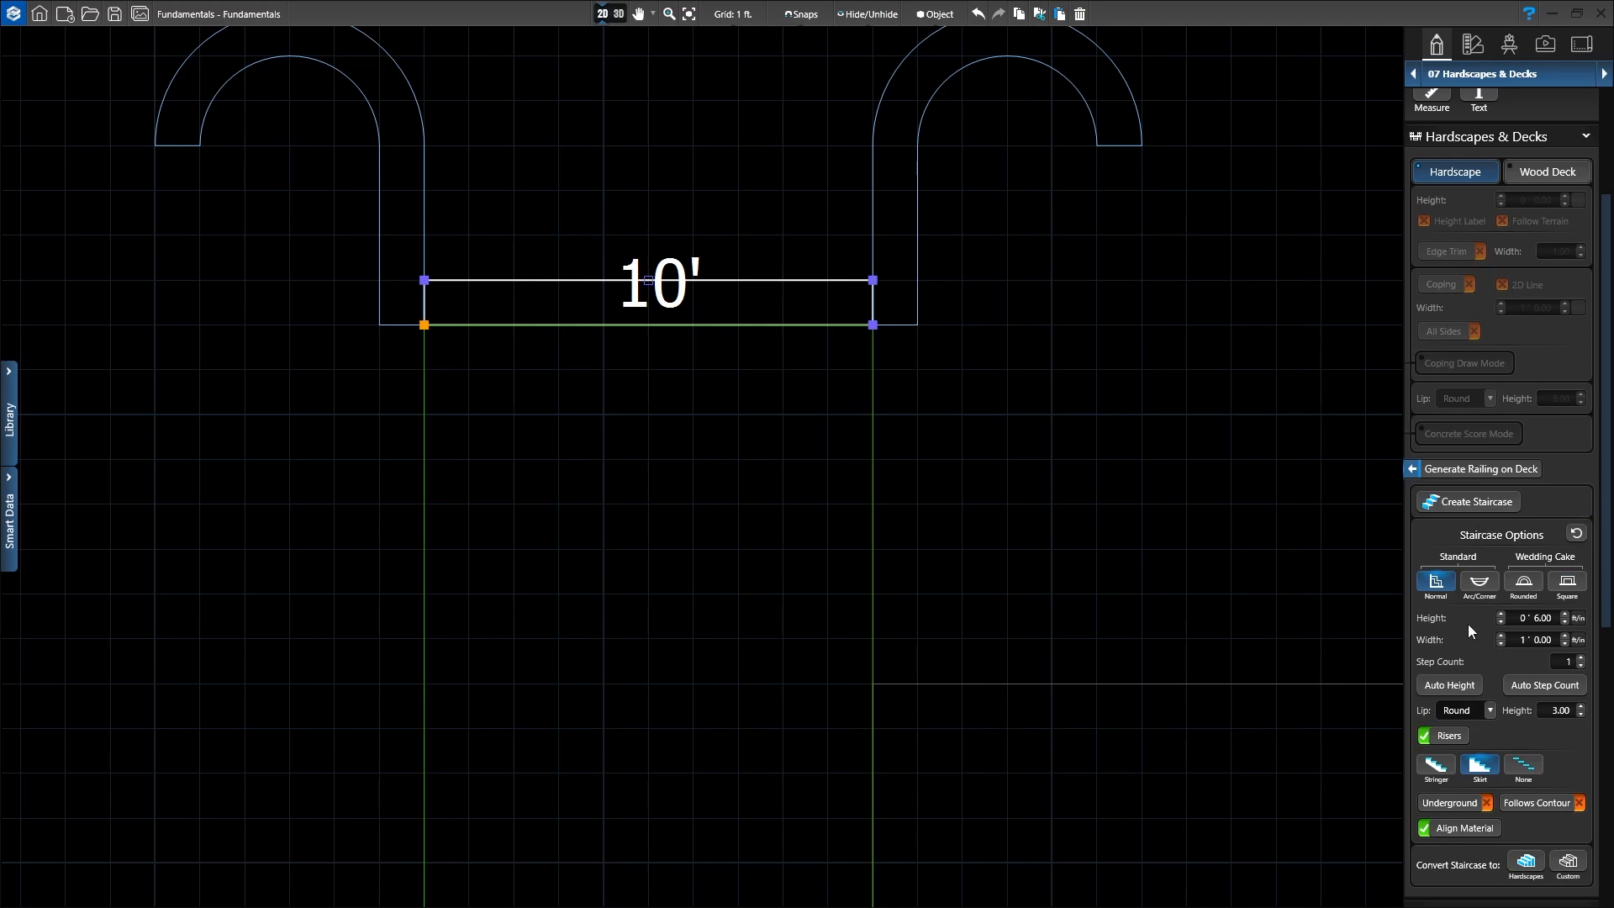
Step: Set the staircase to Height 1' 0, Width 2' 0 and Step Count 3
scroll(1468, 624, "down", 2)
scroll(1470, 629, "down", 1)
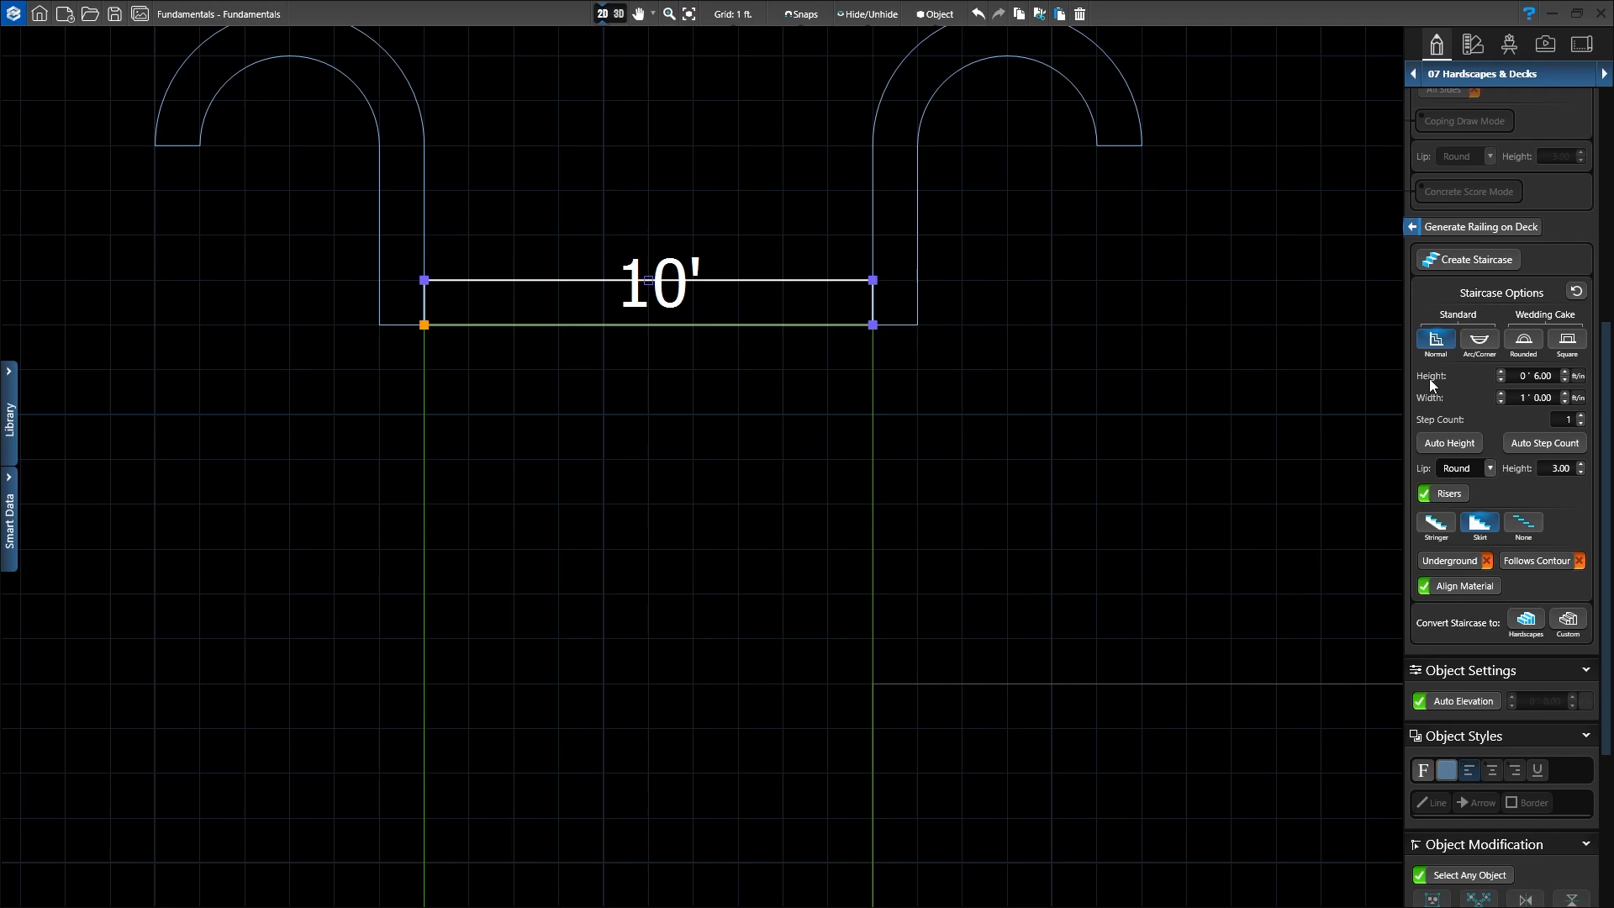
left_click(1502, 373)
left_click(1502, 393)
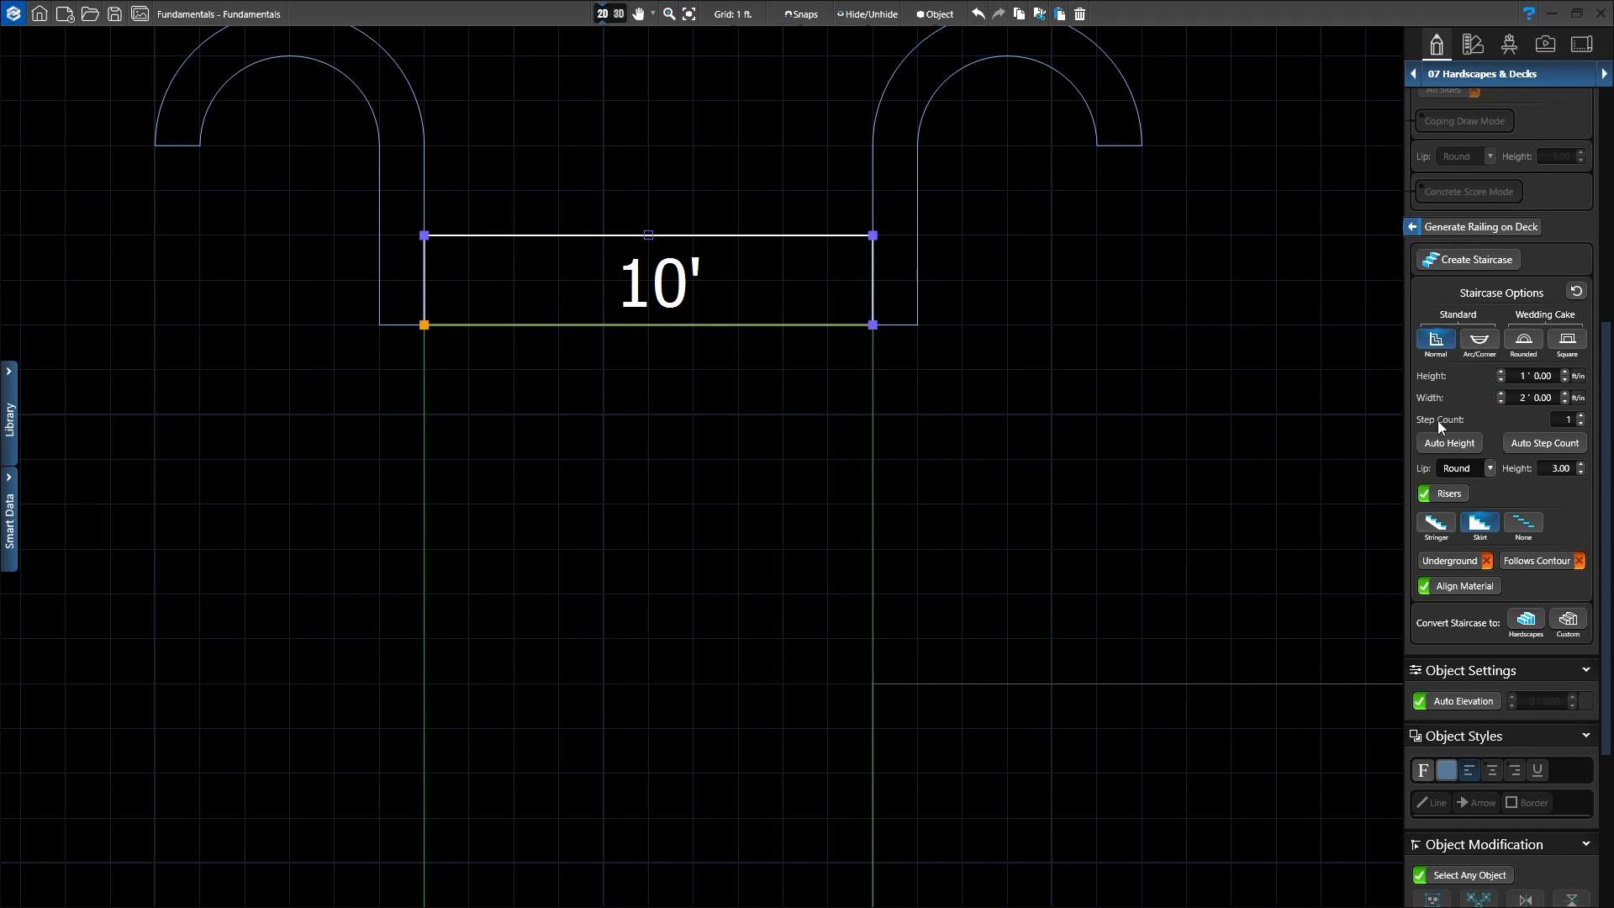
left_click(1581, 416)
left_click(1582, 416)
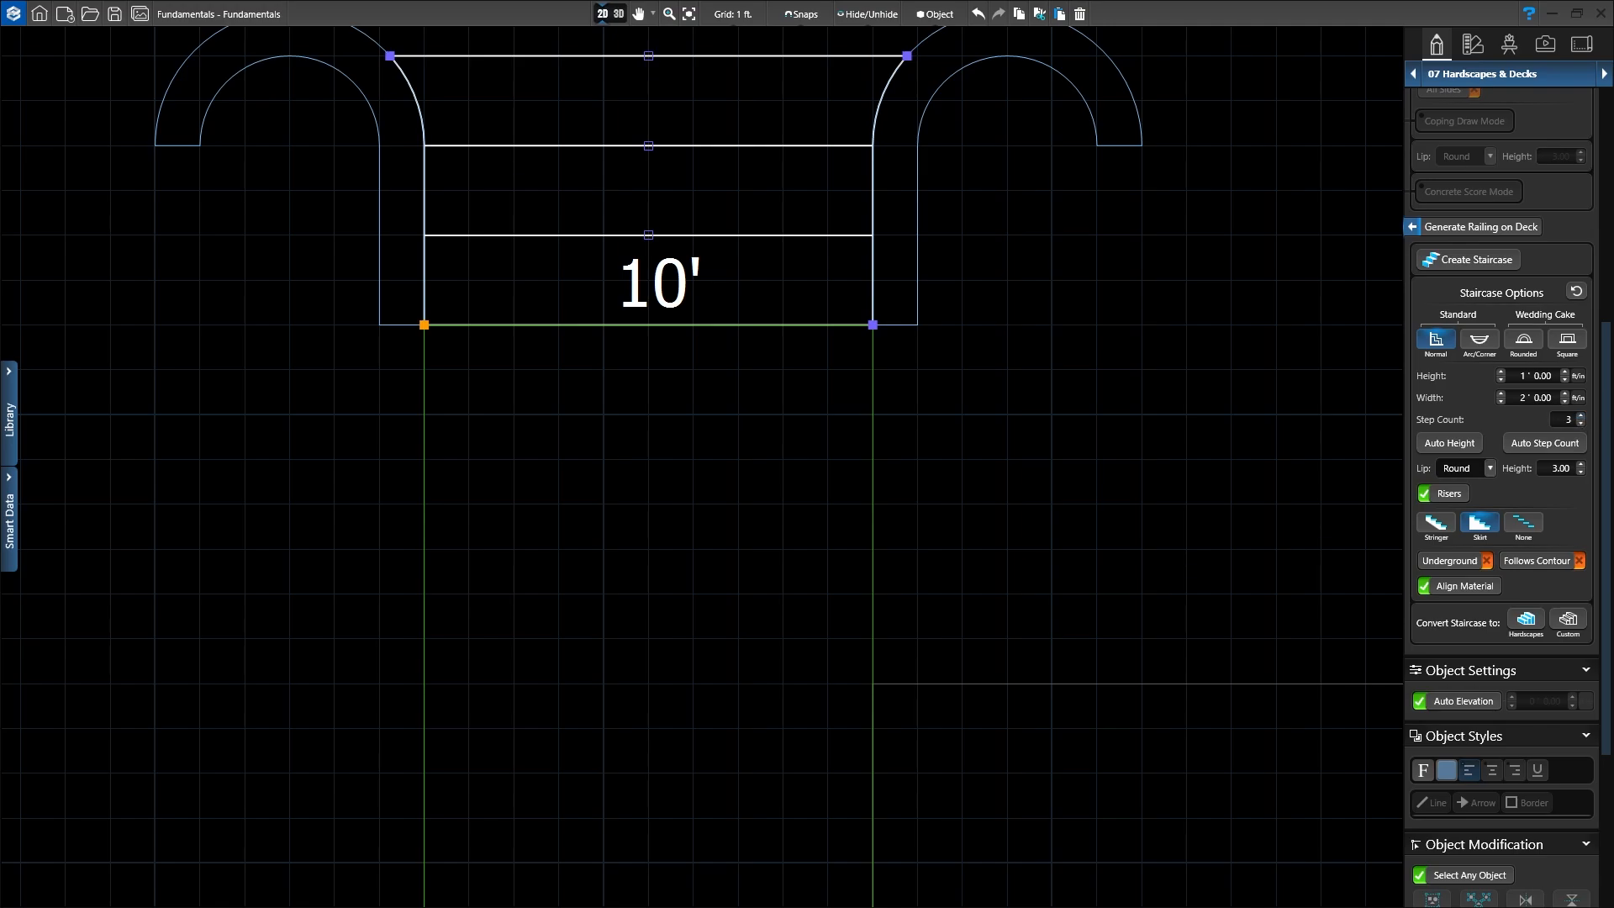
scroll(673, 347, "down", 2)
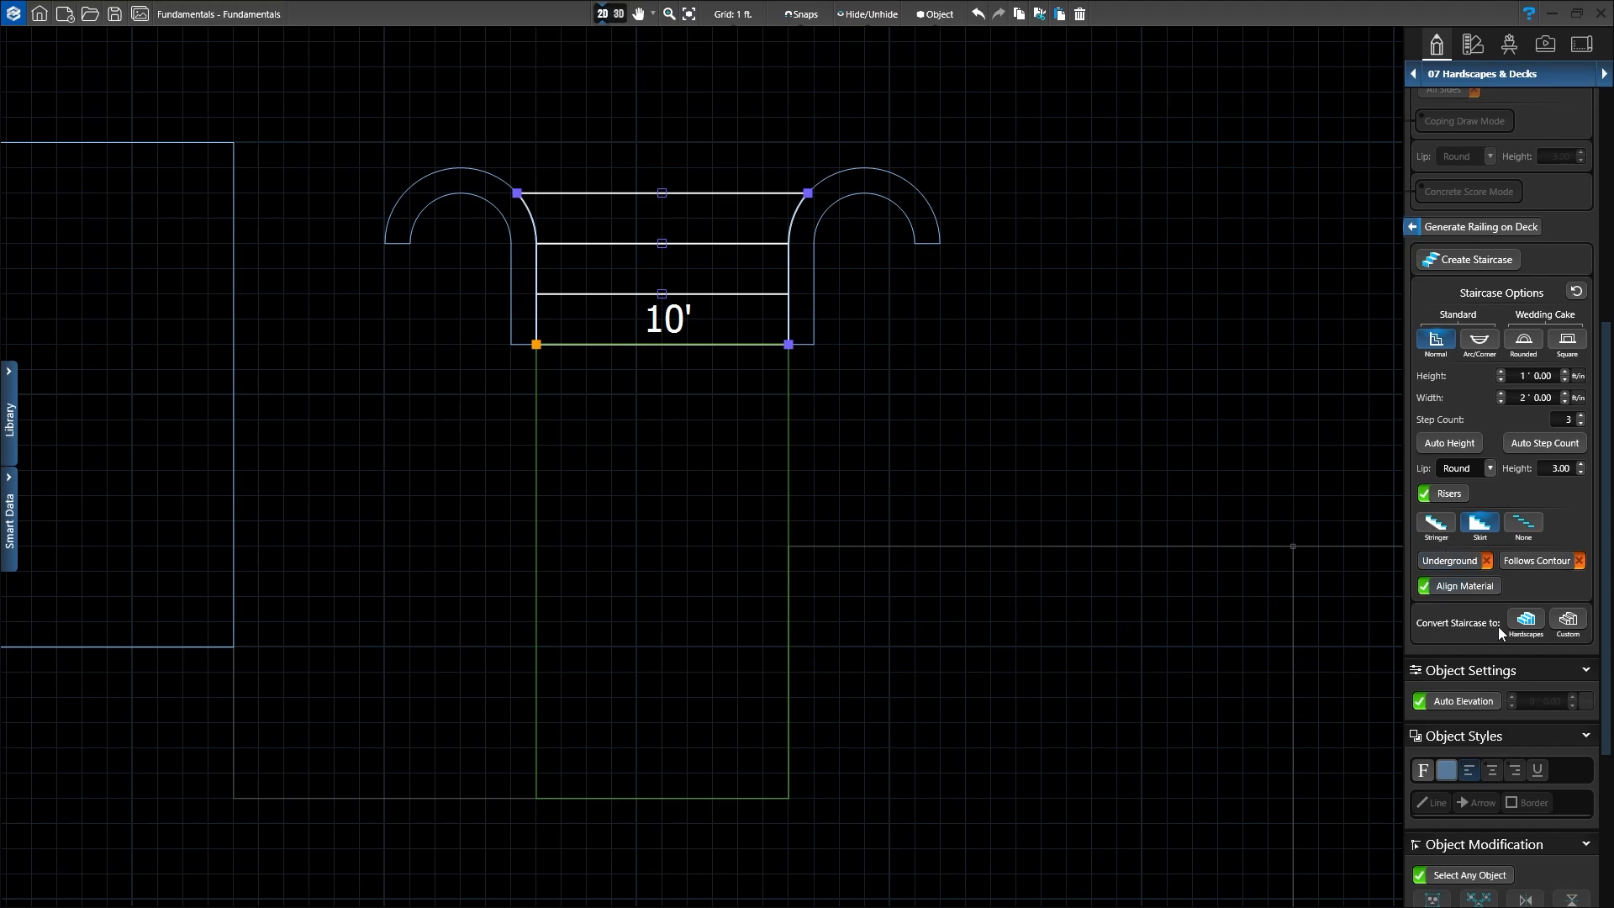
Step: Convert the staircase to Hardscapes, deselect it, and view the plan in 3D
left_click(1527, 622)
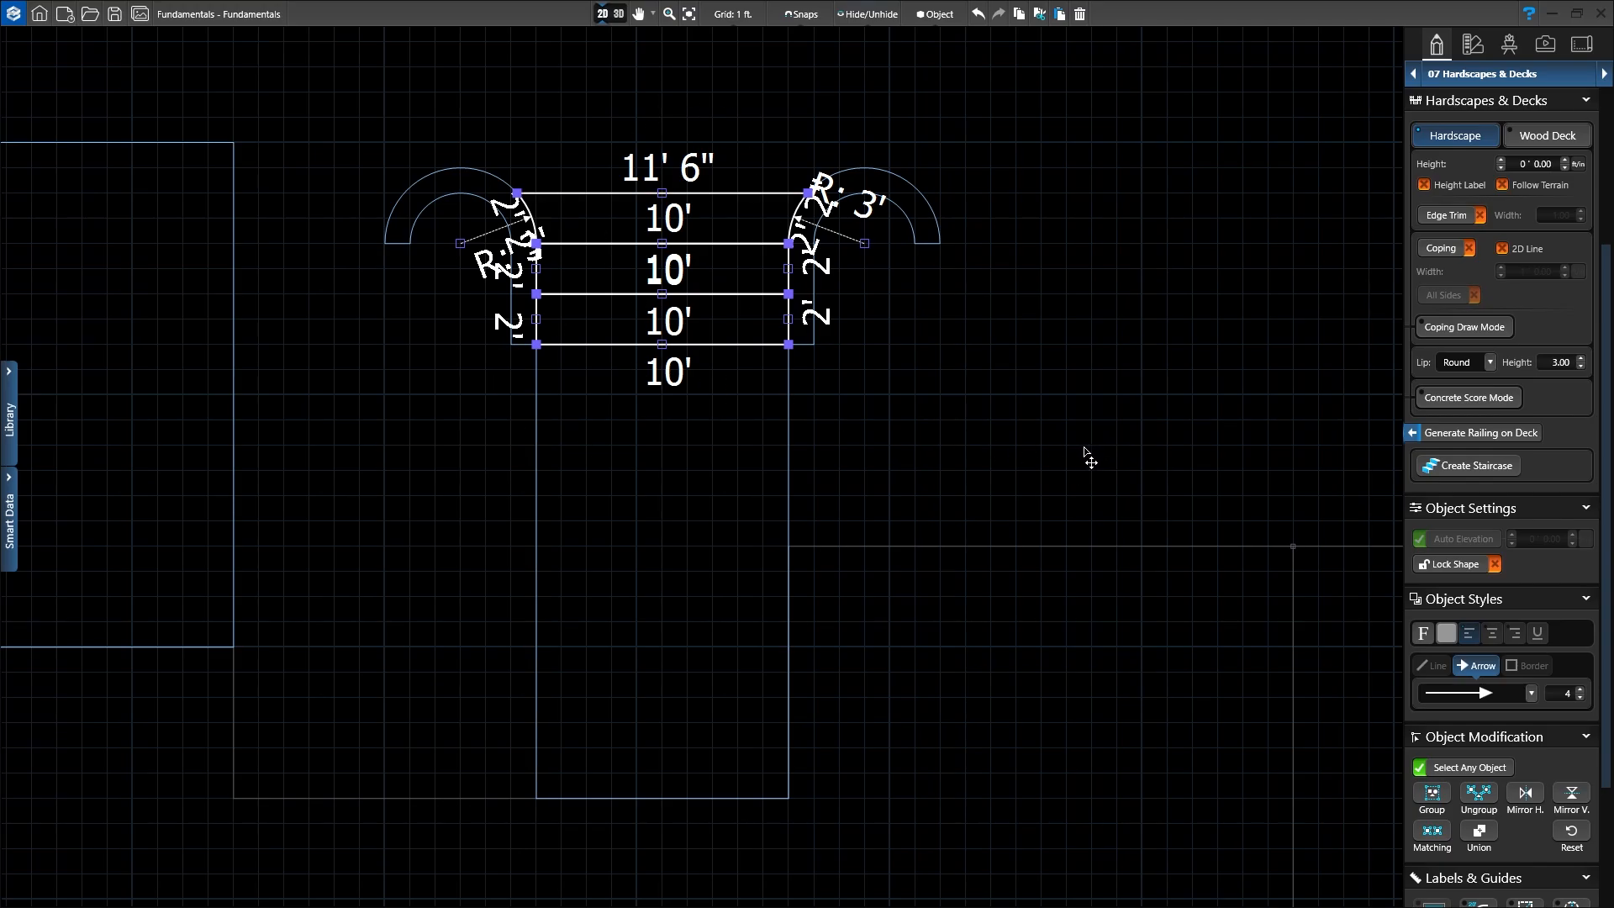
left_click(930, 439)
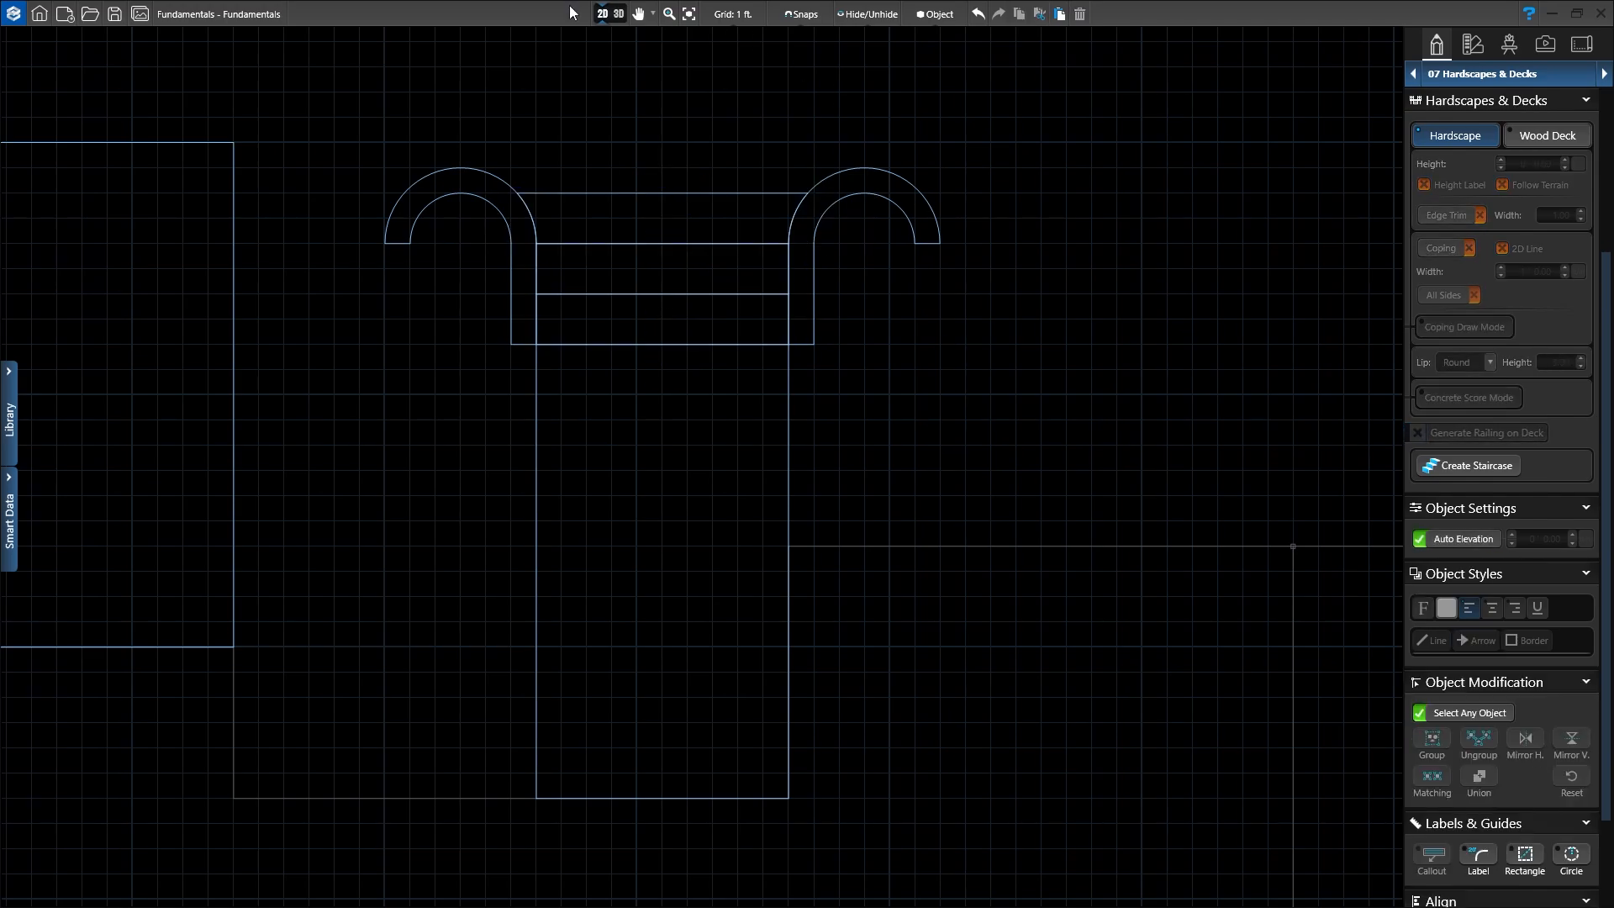
left_click(618, 15)
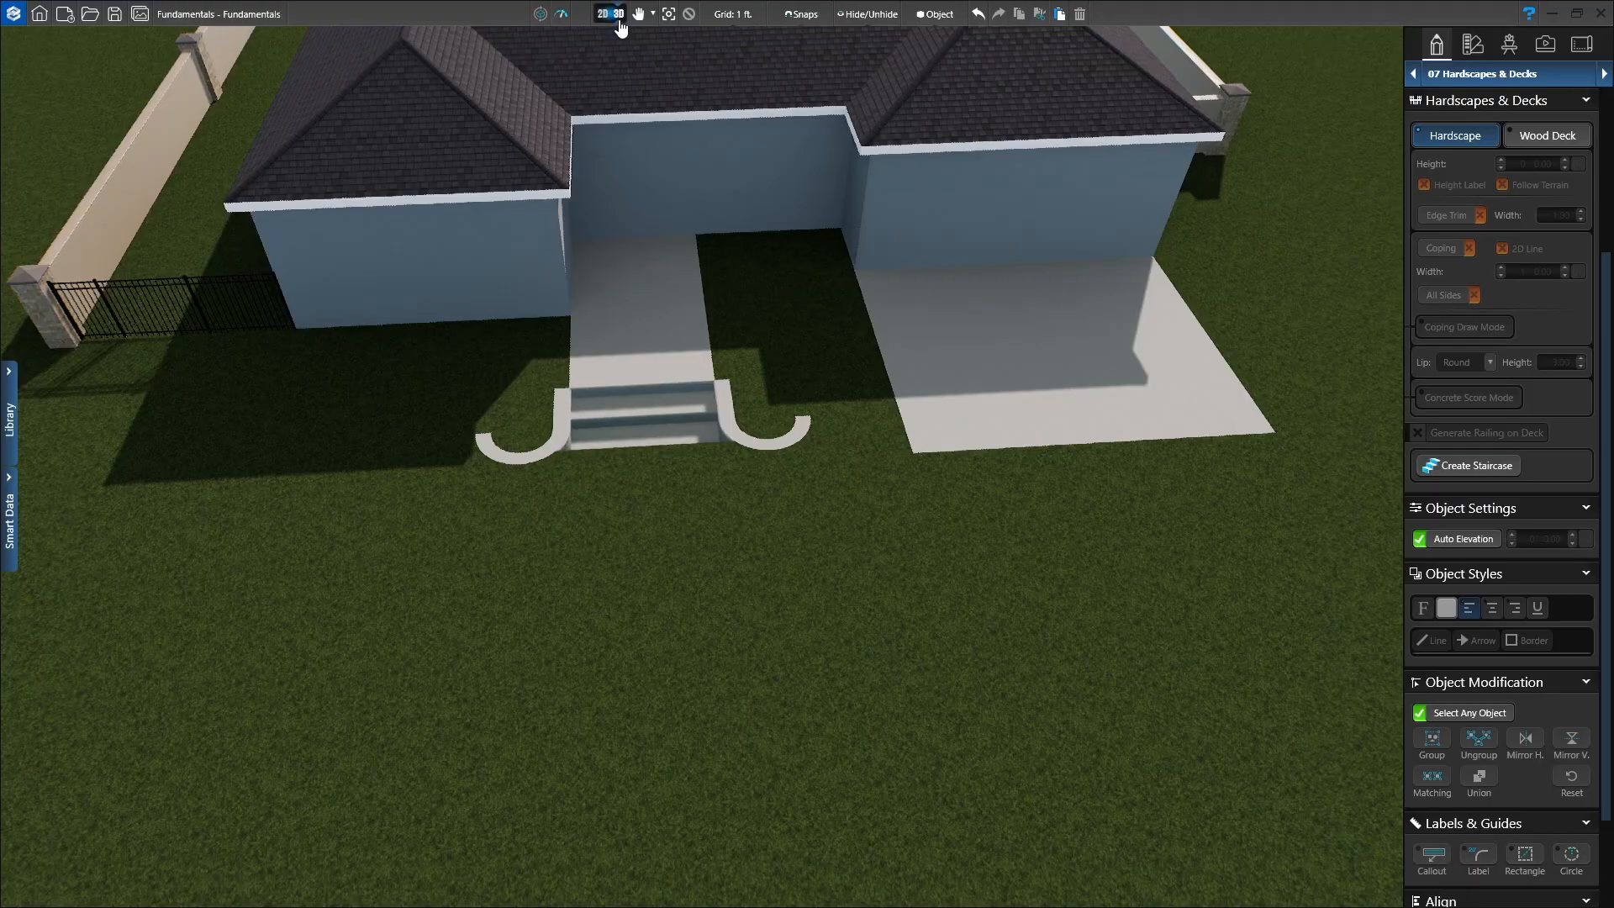
Step: Orbit and pan the 3D view to inspect the three steps between the hook borders
left_click_drag(770, 432, 887, 546)
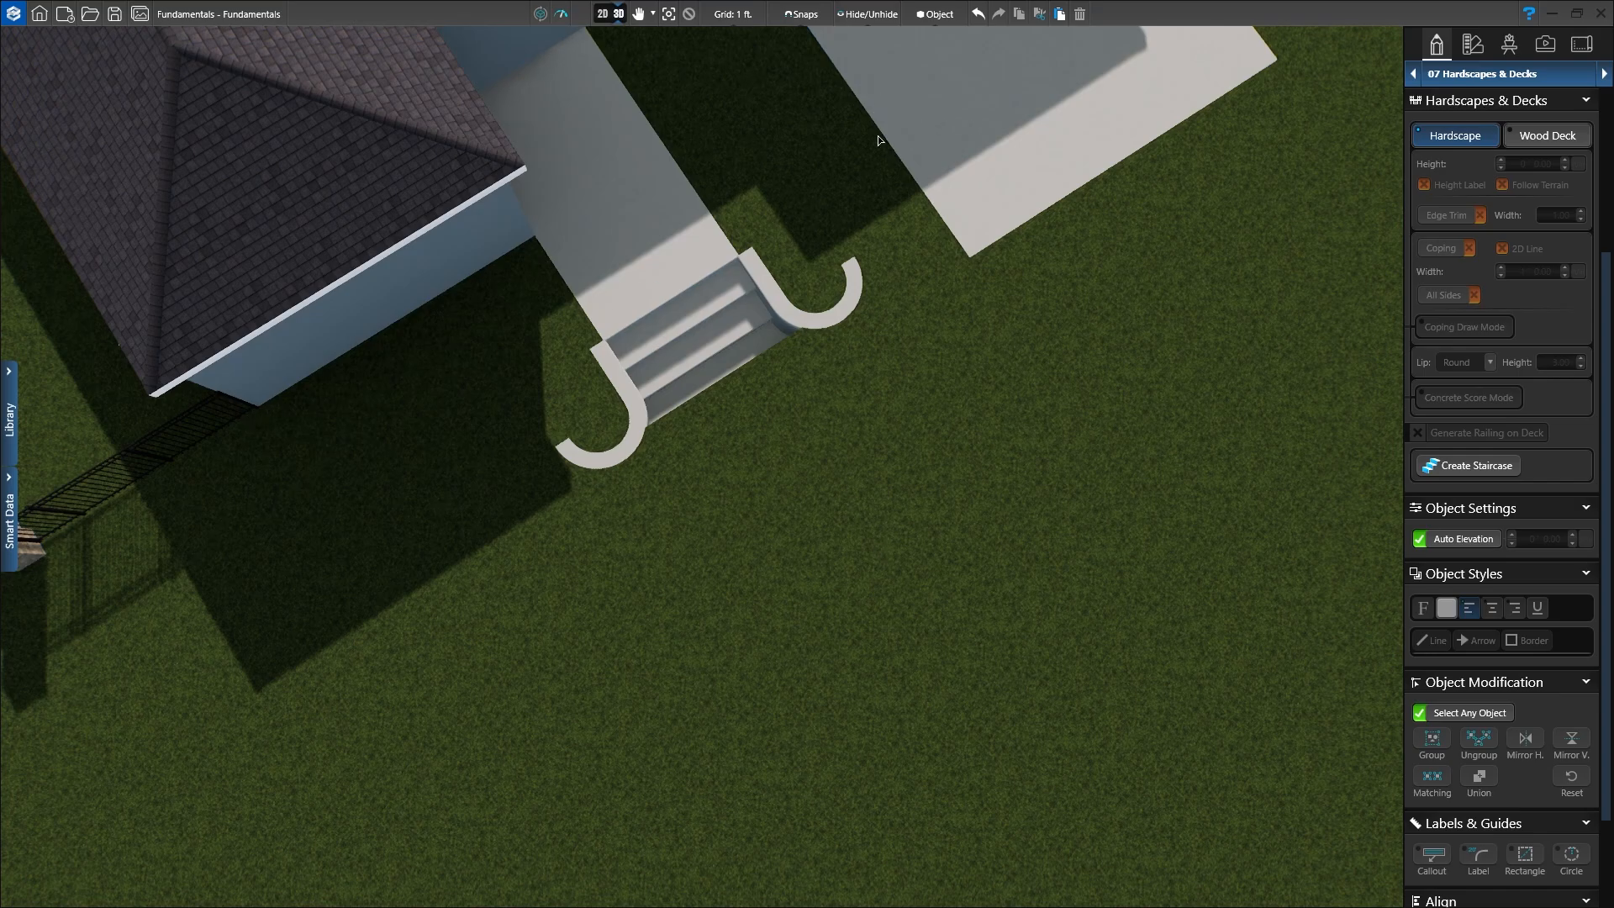
left_click_drag(969, 487, 943, 343)
right_click_drag(1002, 371, 790, 343)
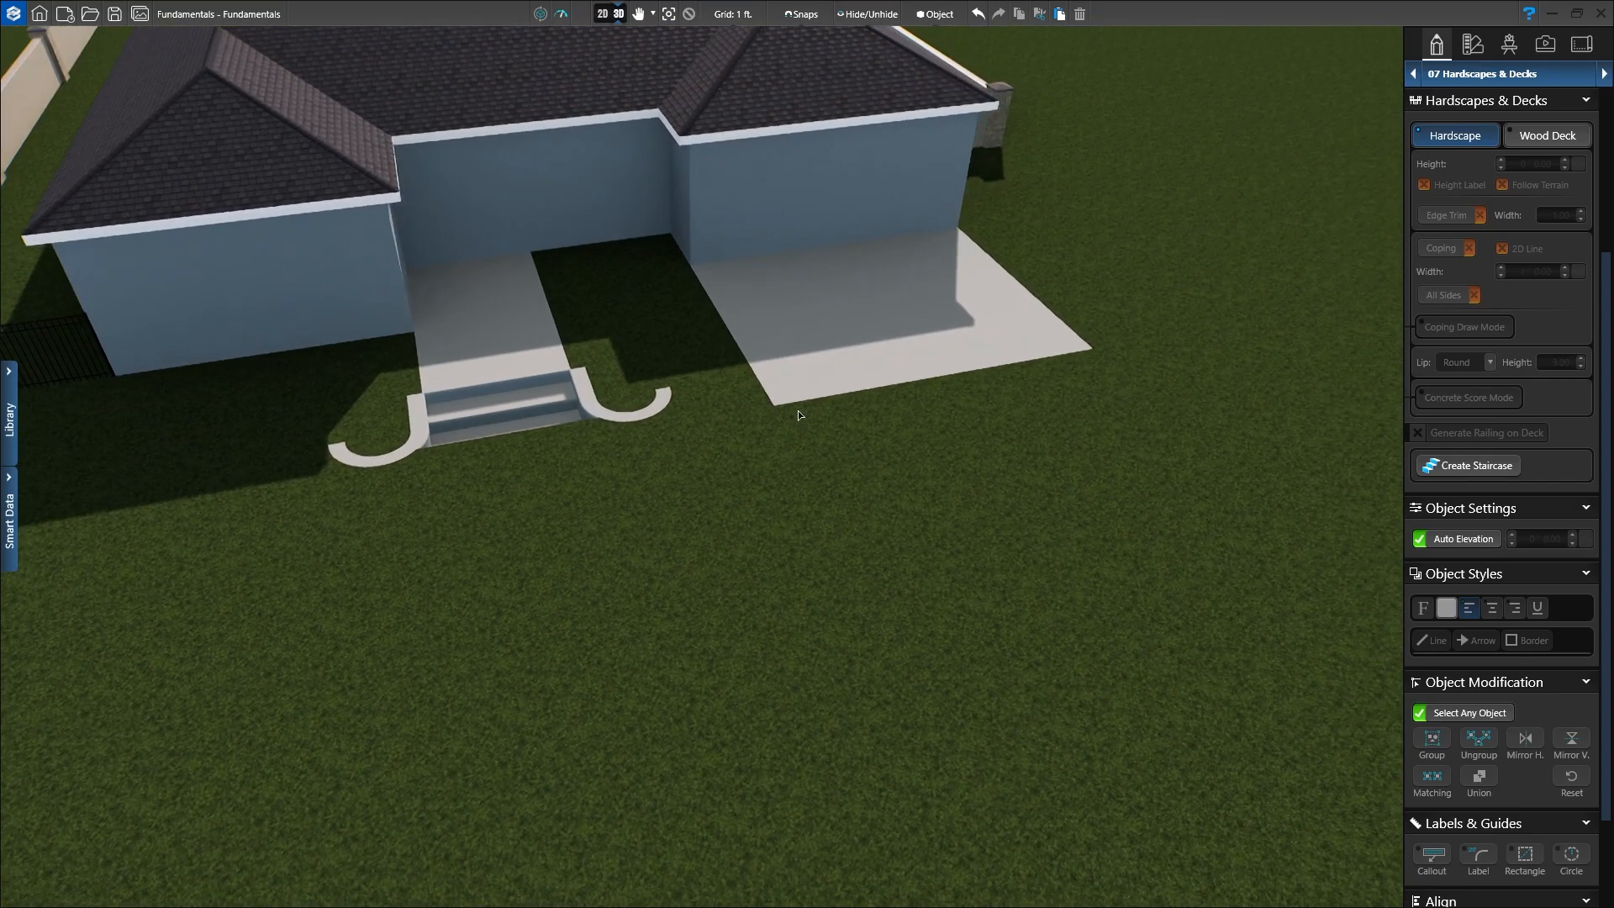